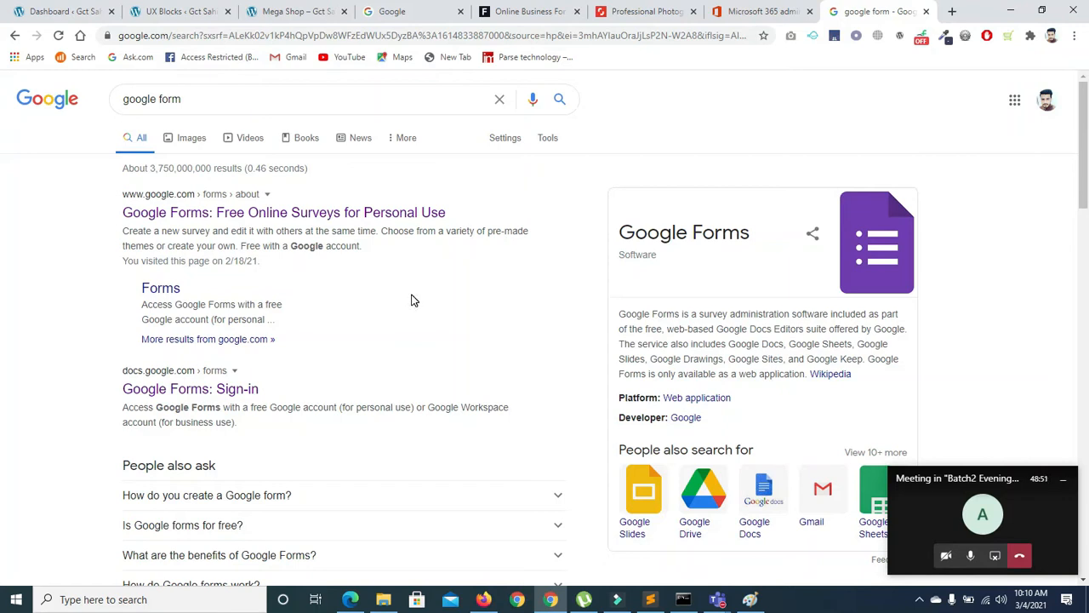
# Replace the 'google form' query with 'jot form' and run the Google search
pyautogui.click(386, 99)
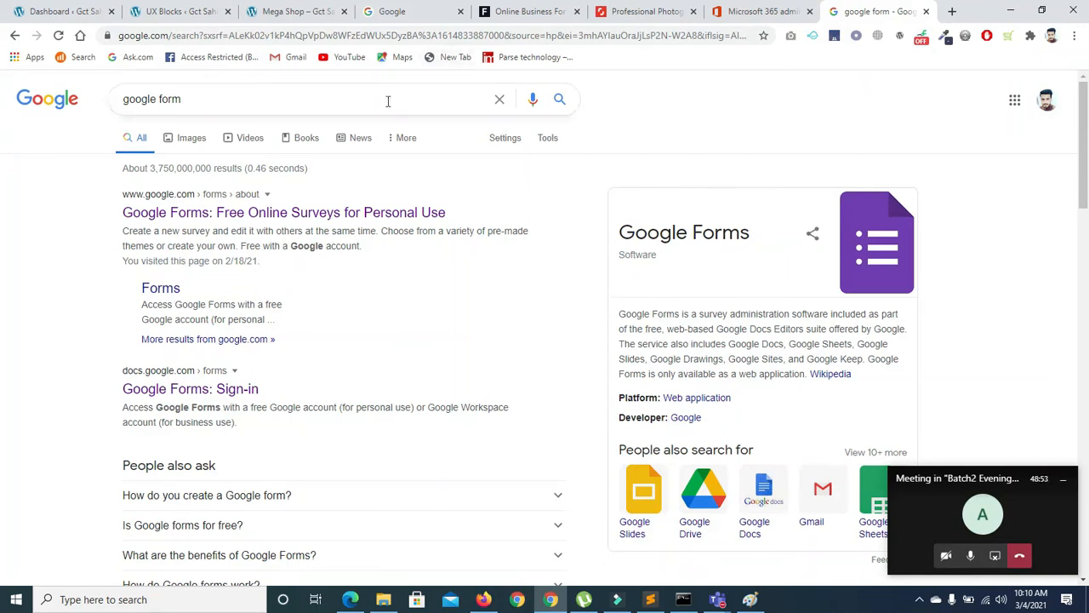
pyautogui.hotkey('ctrl', 'a')
pyautogui.press('BackSpace')
pyautogui.write('joty')
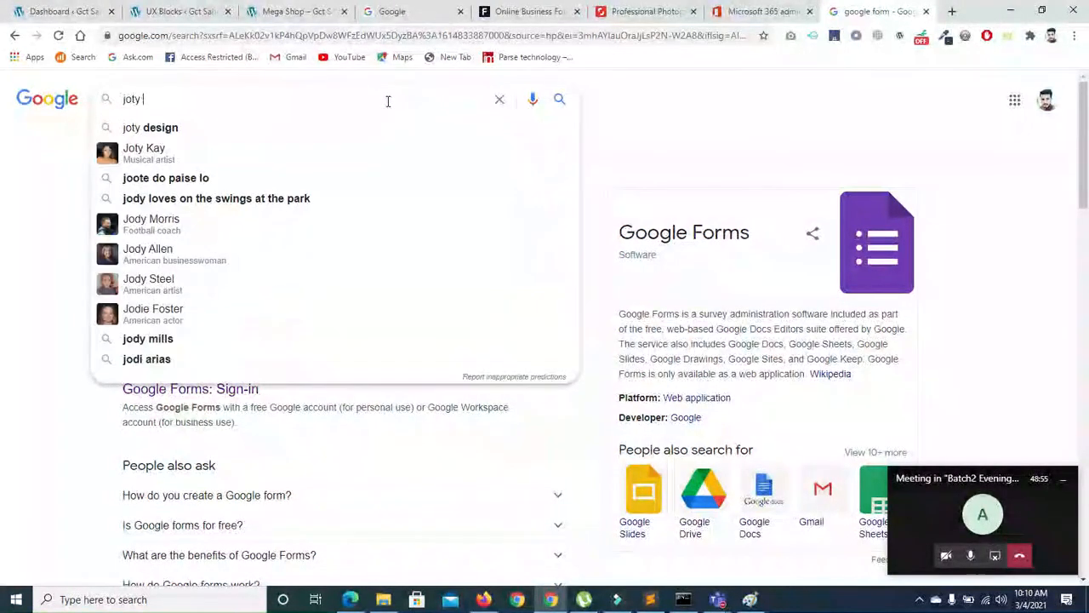
pyautogui.press('BackSpace')
pyautogui.press('BackSpace')
pyautogui.write('form')
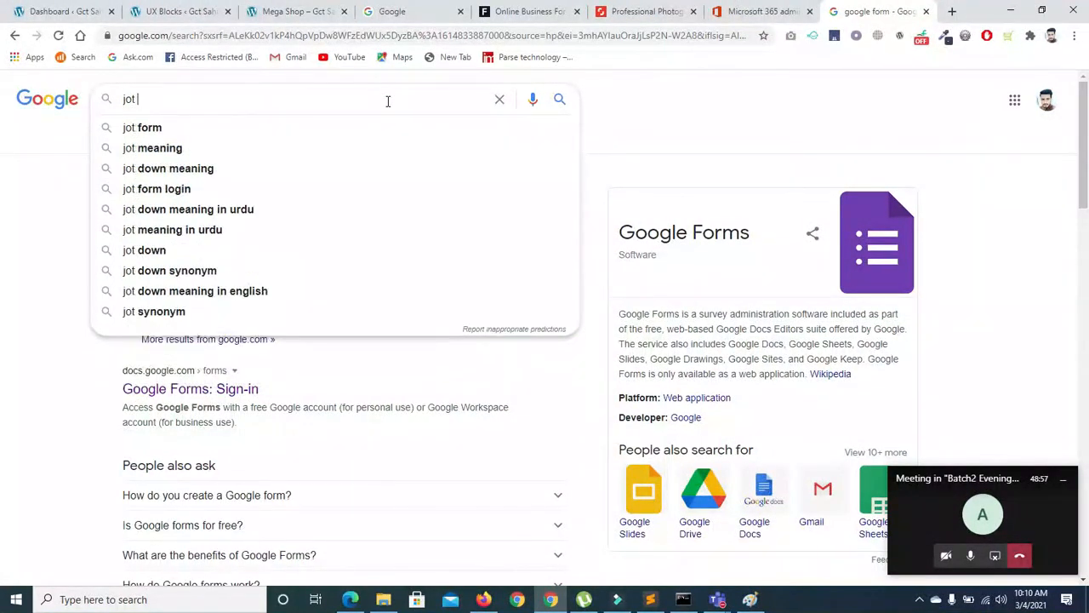
pyautogui.press('Return')
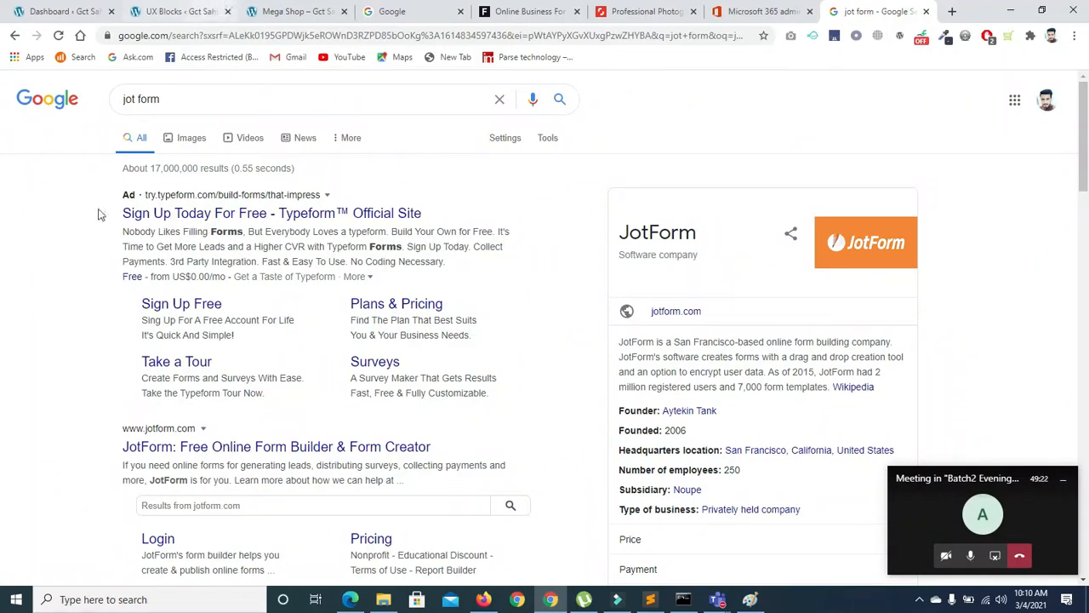
# Open the JotForm result in a new tab and close the Google, Flippa and Shutterstock tabs
pyautogui.rightClick(238, 451)
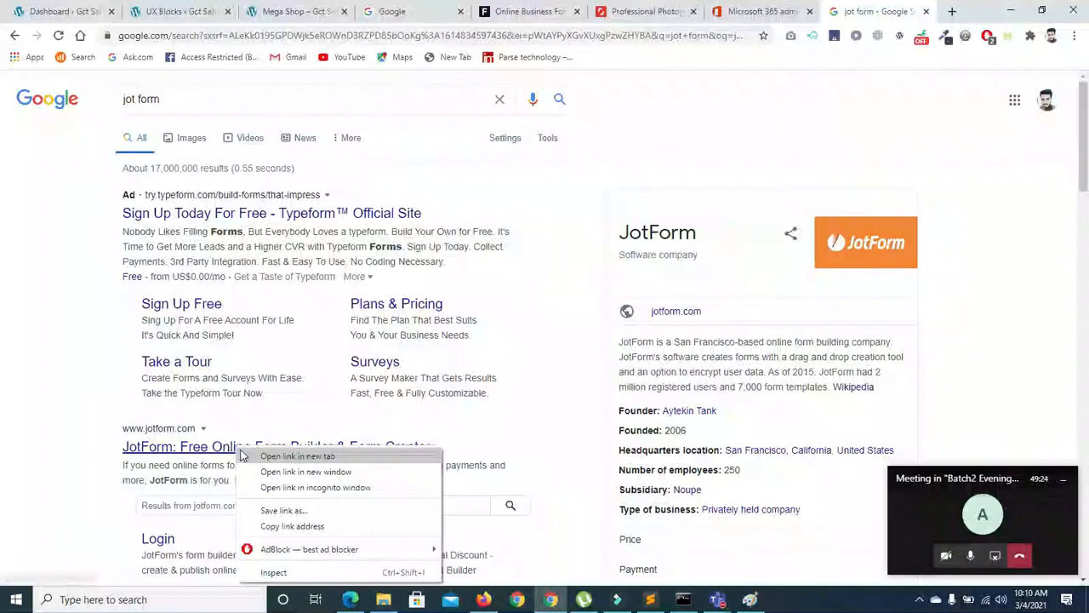
pyautogui.click(263, 459)
pyautogui.click(381, 11)
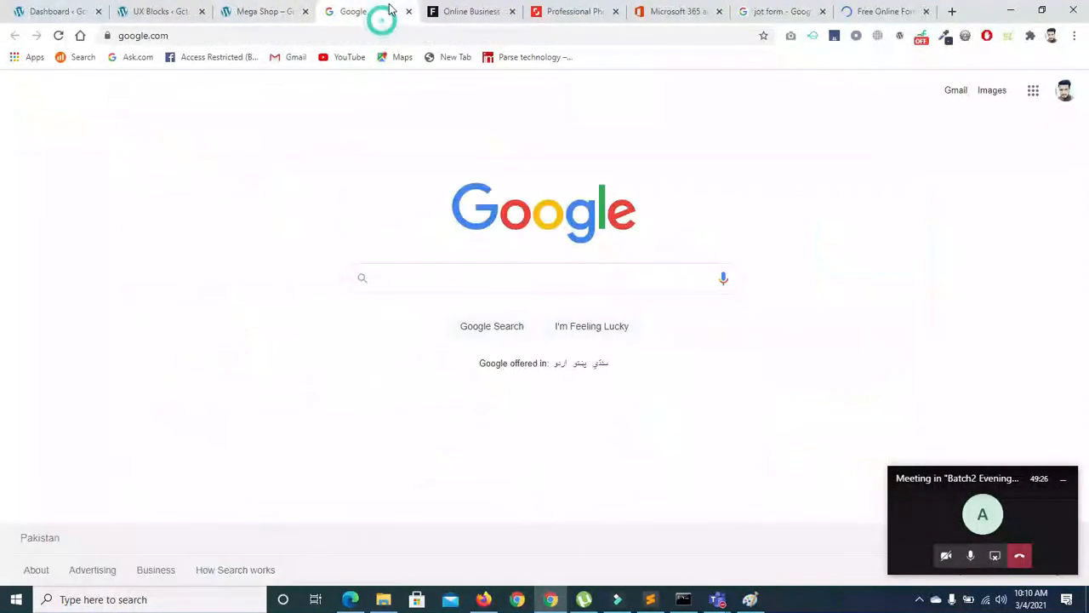
pyautogui.click(408, 12)
pyautogui.click(410, 12)
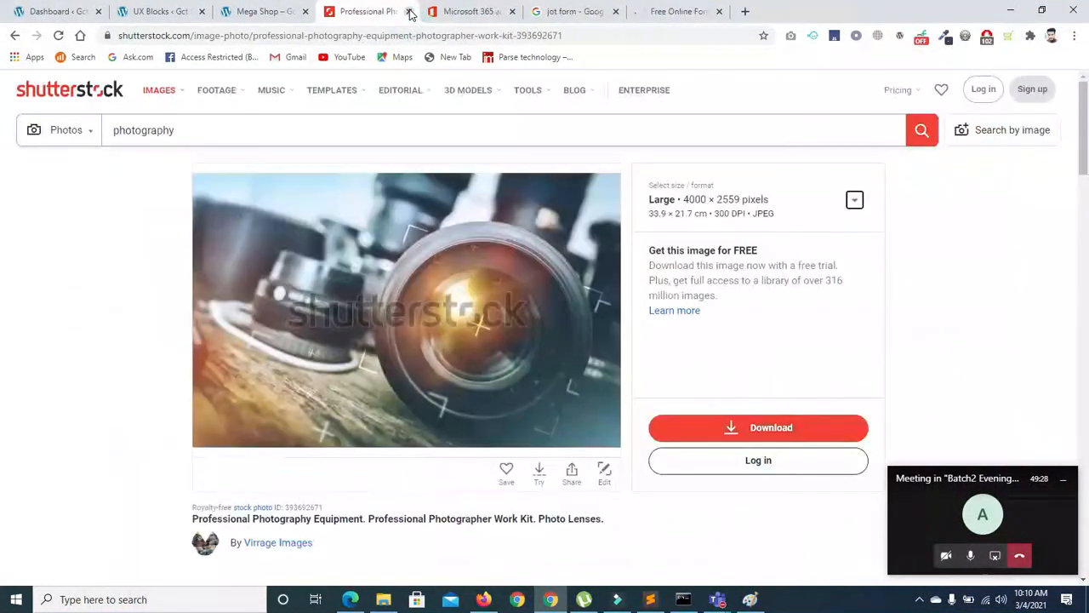
pyautogui.click(410, 11)
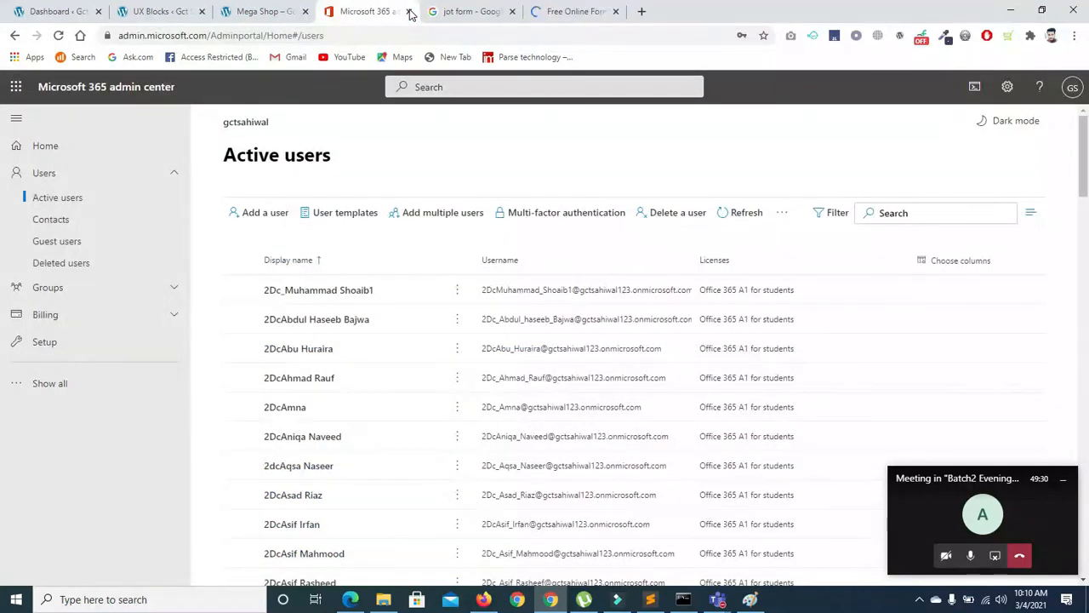
pyautogui.click(590, 8)
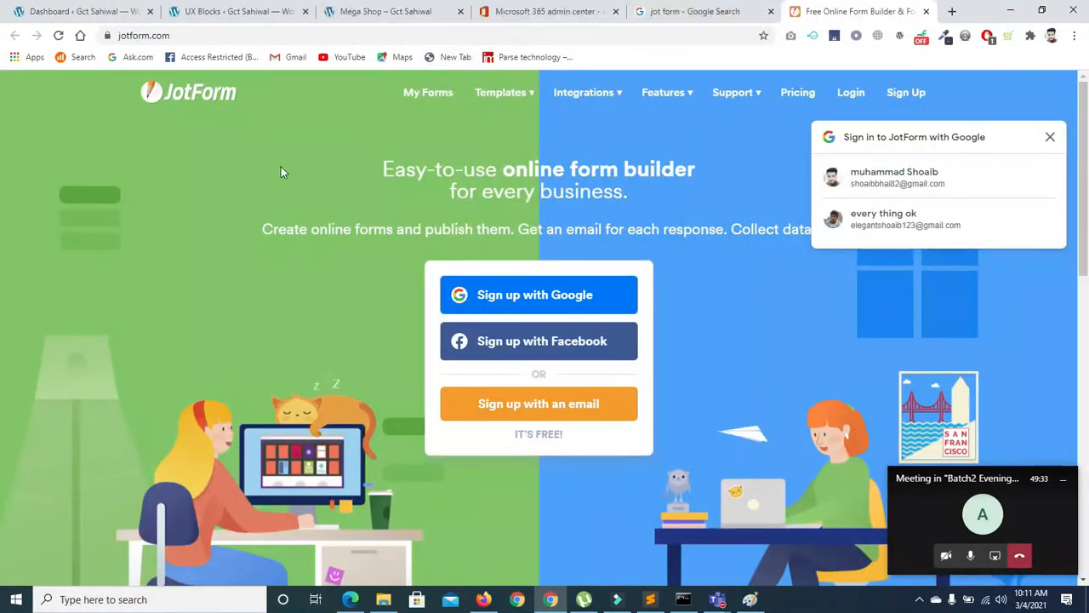
# Browse JotForm's Form Templates gallery after dismissing the Google sign-in prompt
pyautogui.moveTo(508, 94)
pyautogui.click(479, 133)
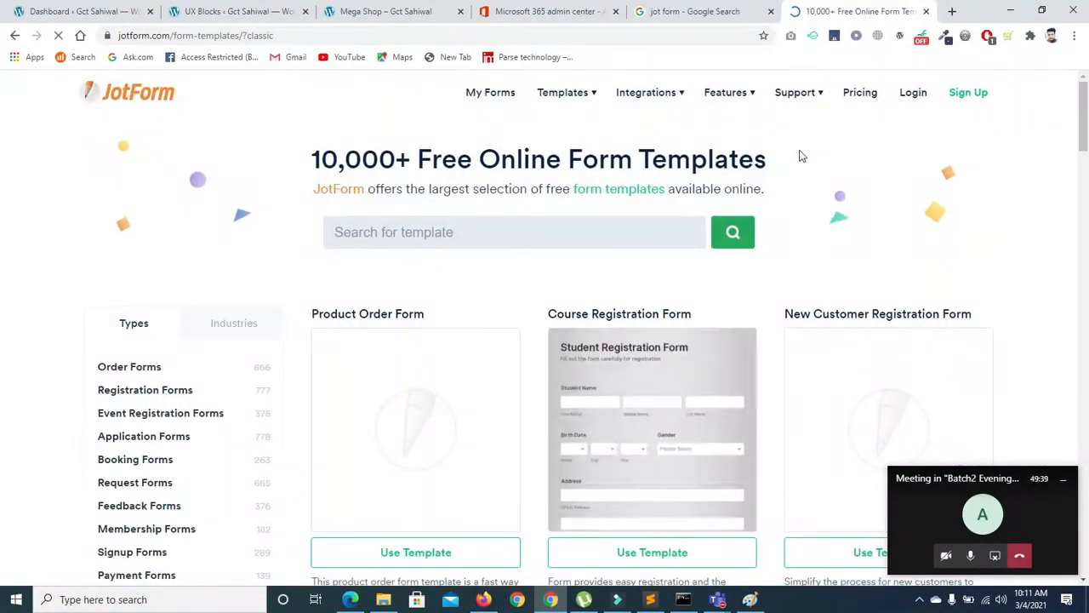
pyautogui.scroll(-3, 445, 261)
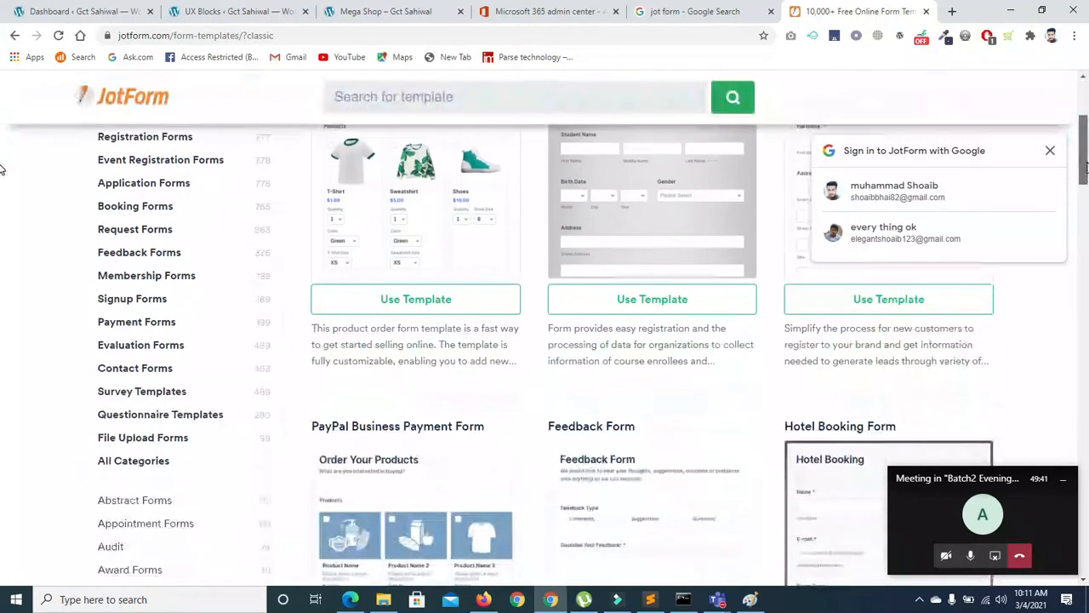
pyautogui.scroll(2, 614, 275)
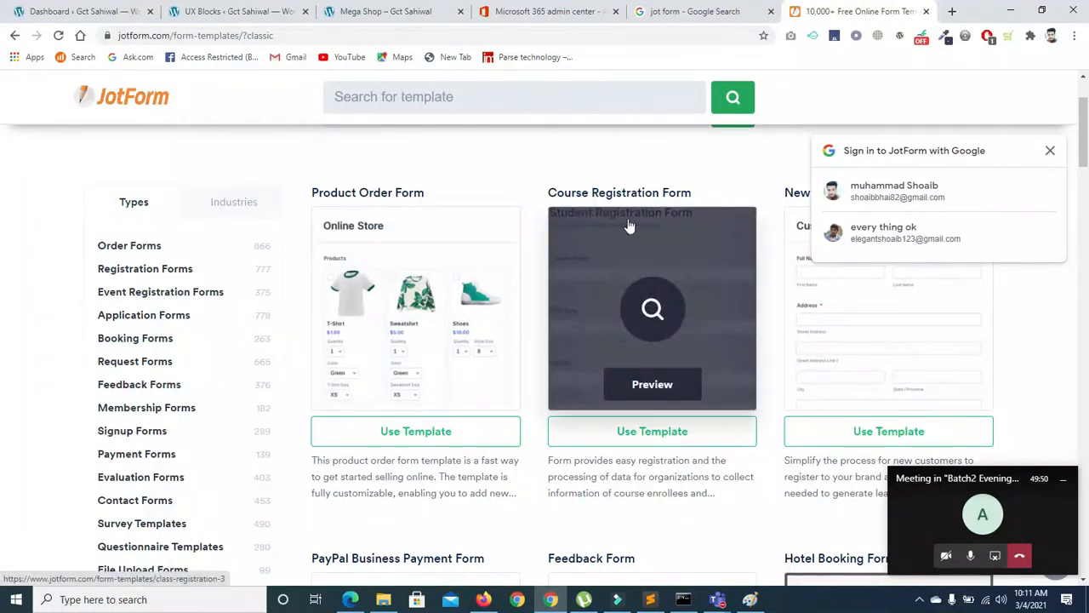
pyautogui.click(1051, 153)
pyautogui.scroll(-1, 3, 148)
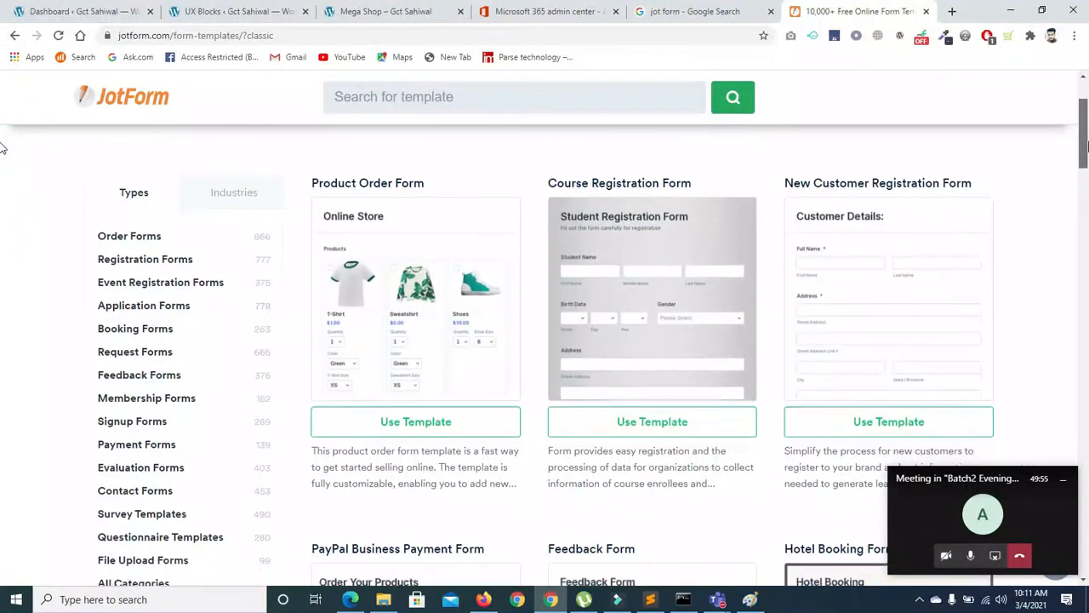
pyautogui.scroll(-3, 2, 147)
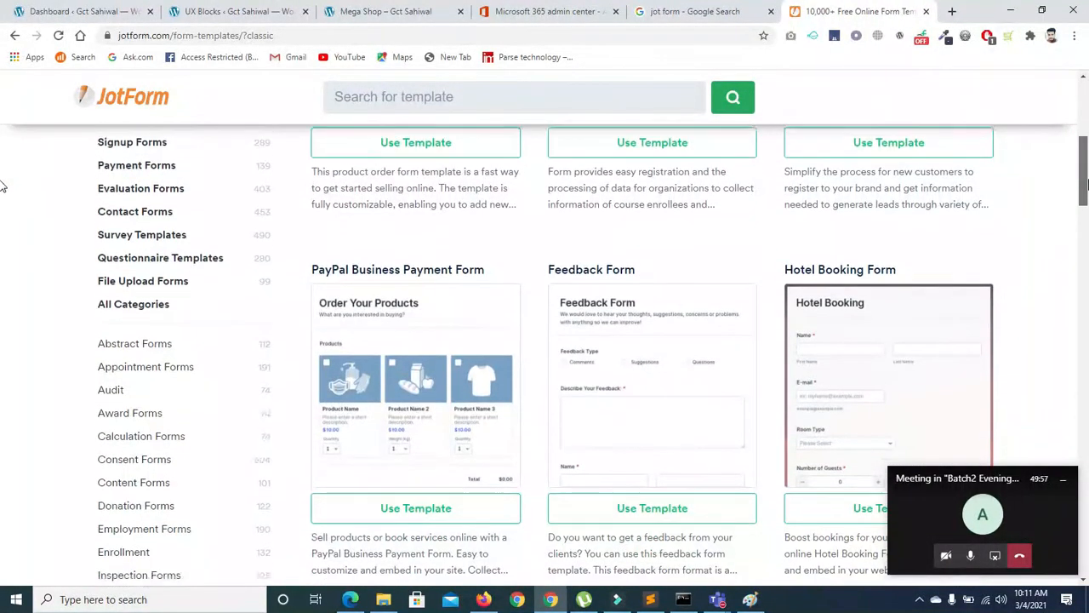
pyautogui.scroll(-2, 3, 194)
pyautogui.scroll(-5, 2, 204)
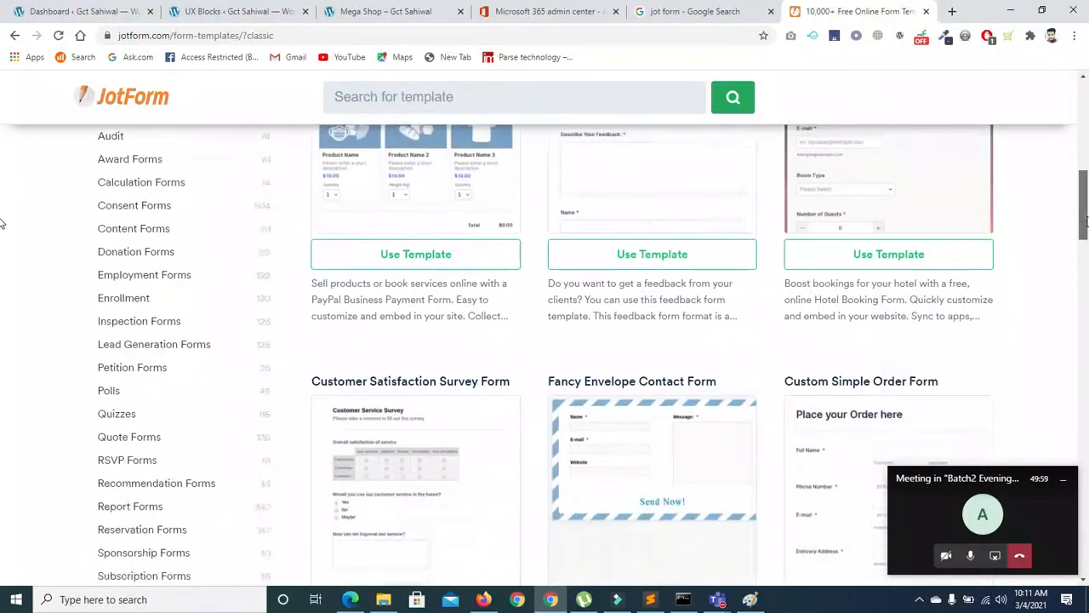
pyautogui.scroll(-3, 2, 257)
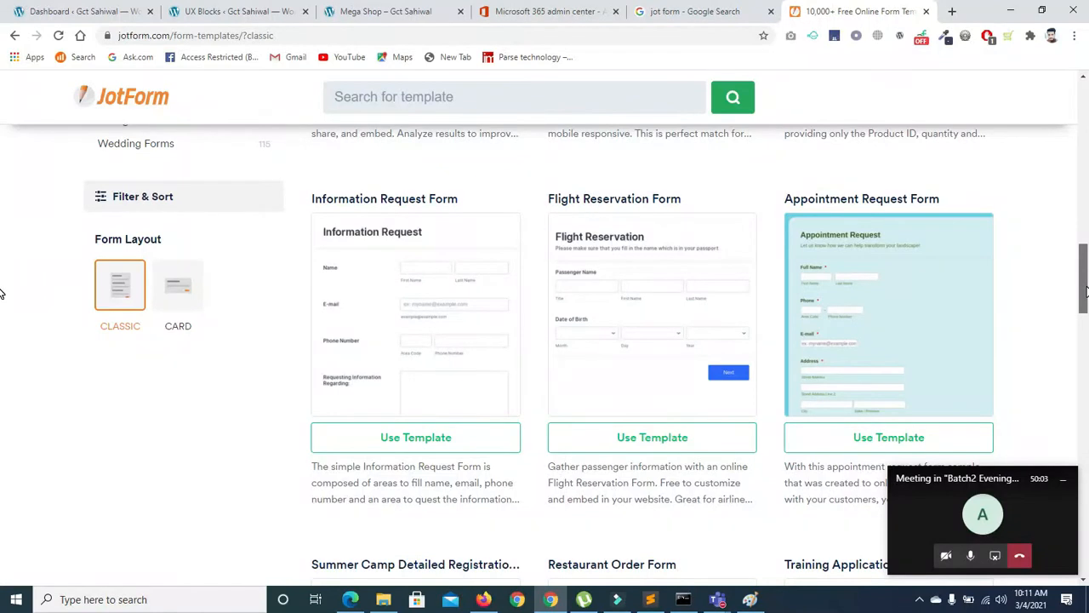
pyautogui.scroll(-4, 2, 294)
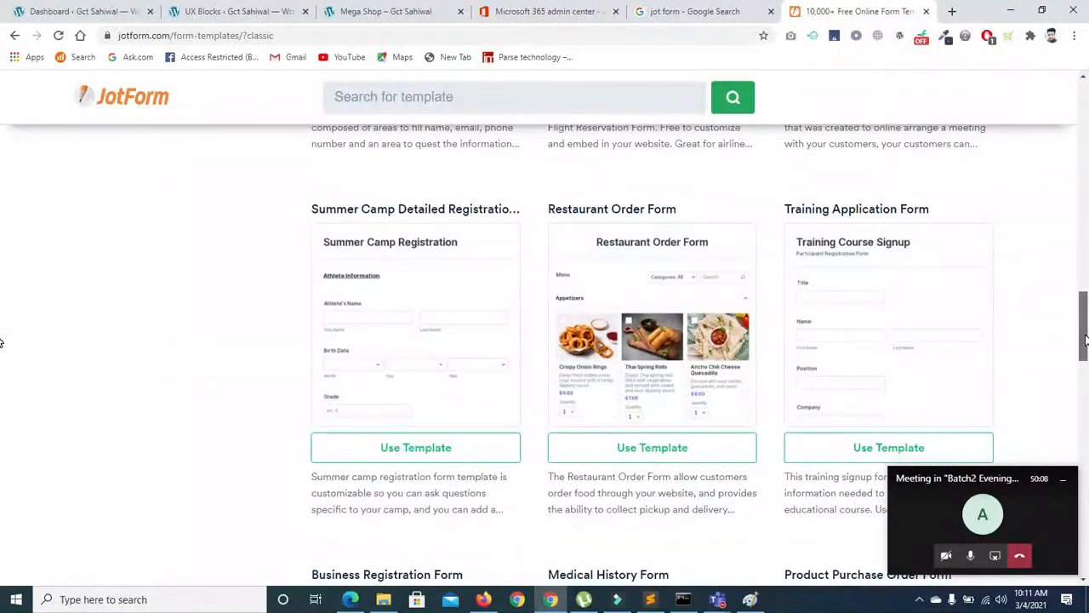
pyautogui.scroll(-7, 2, 342)
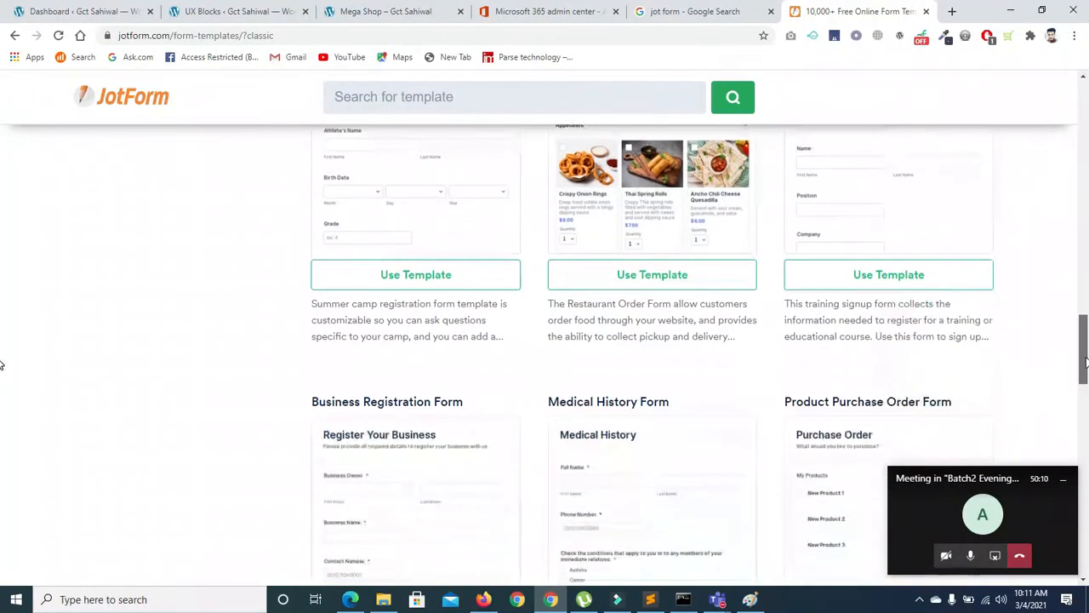
pyautogui.scroll(-5, 3, 423)
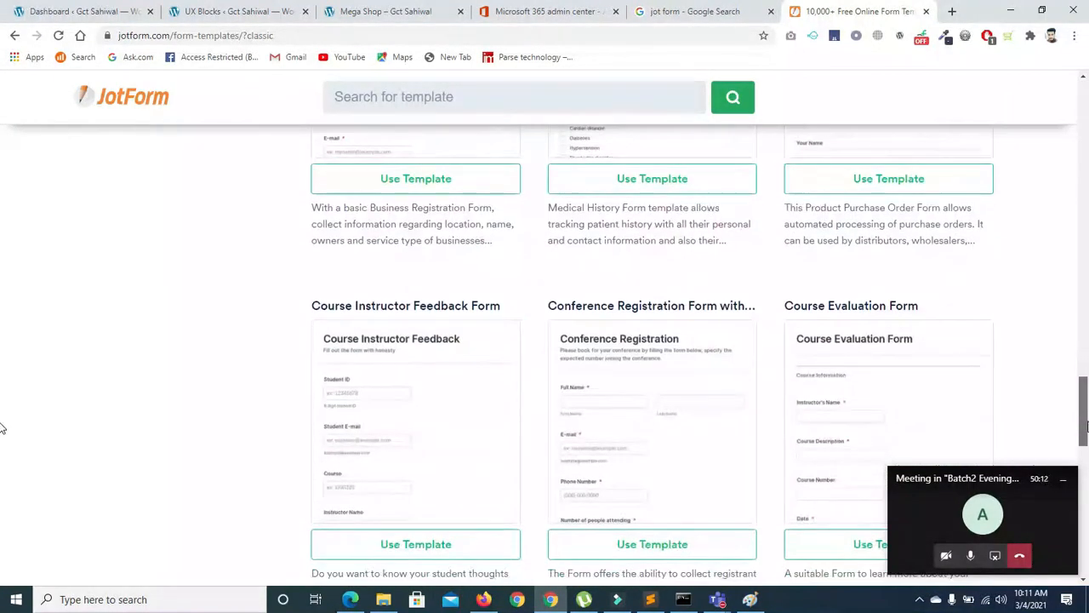
pyautogui.moveTo(1087, 487); pyautogui.dragTo(1088, 133)
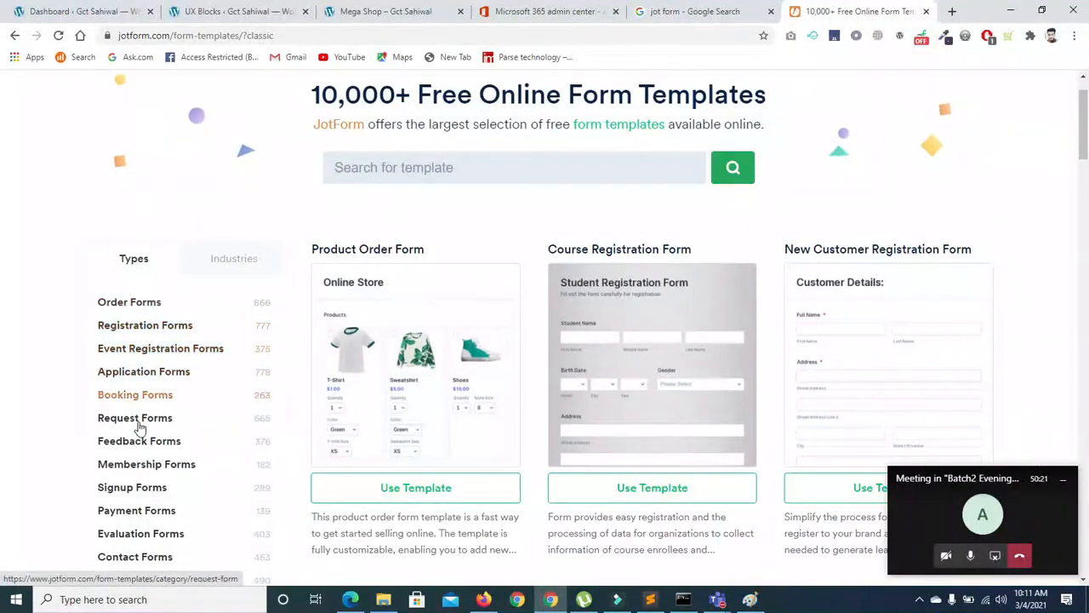
# Filter templates to Membership Forms and use the Church Membership Form template
pyautogui.click(141, 471)
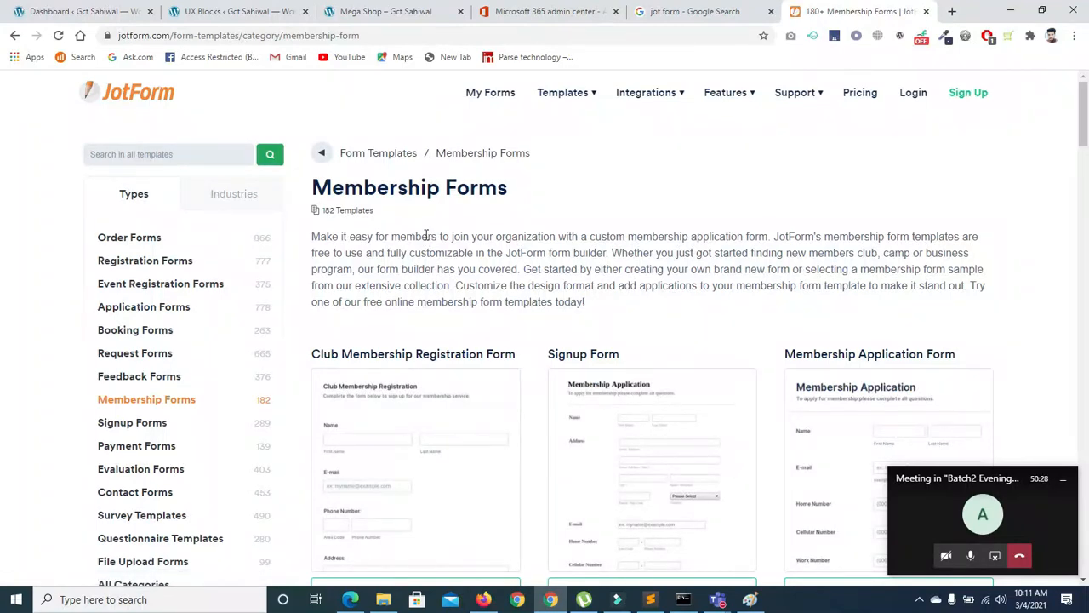
pyautogui.moveTo(1079, 113); pyautogui.dragTo(1084, 236)
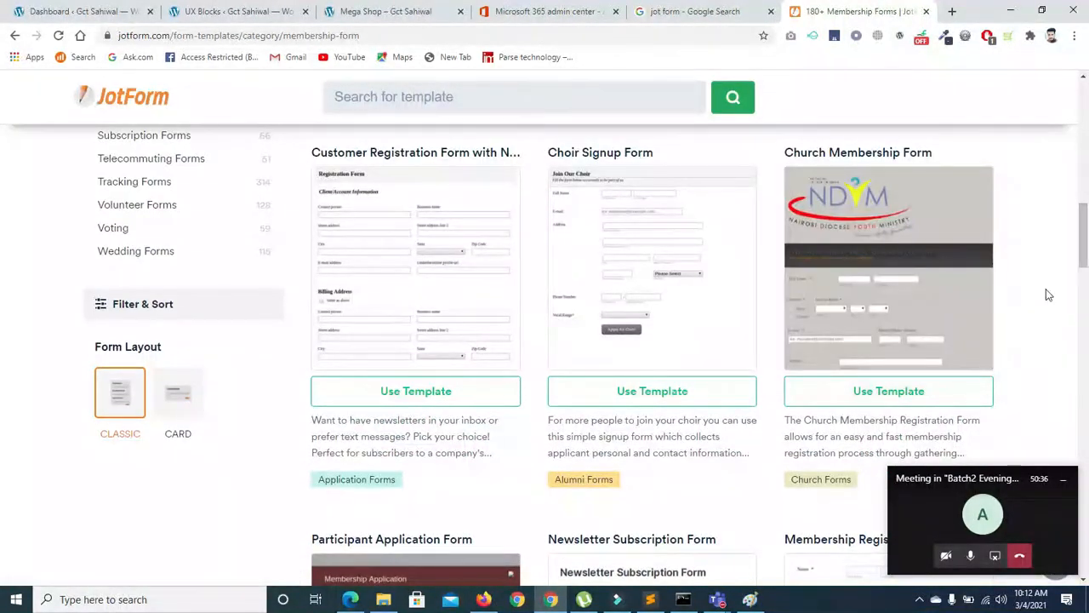
pyautogui.click(895, 394)
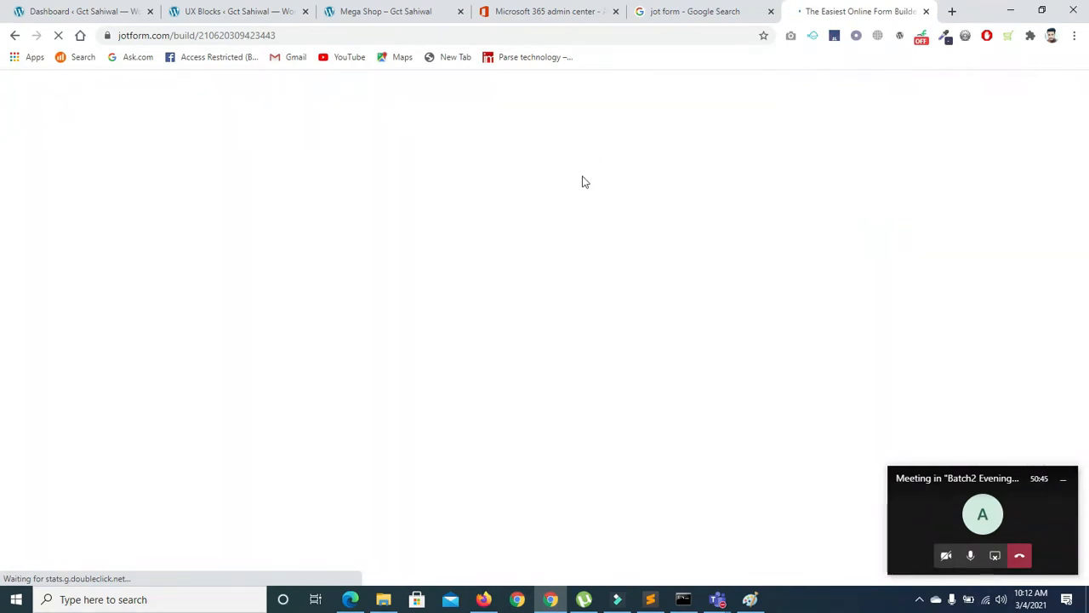
# Switch to the other browser window and load the Fiverr website in the freelance jobs tab
pyautogui.click(350, 599)
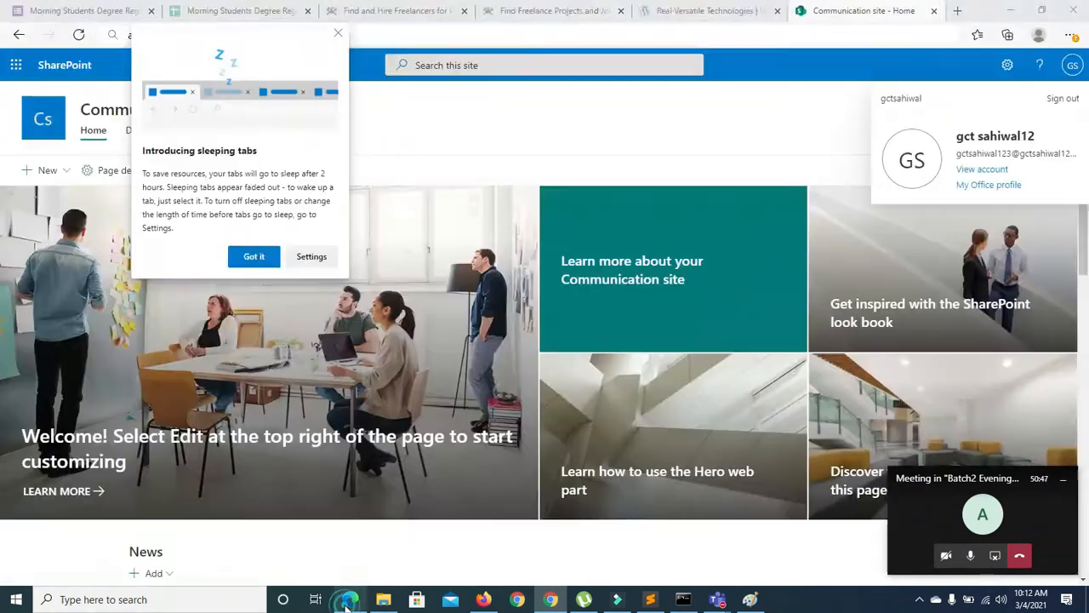
pyautogui.click(337, 35)
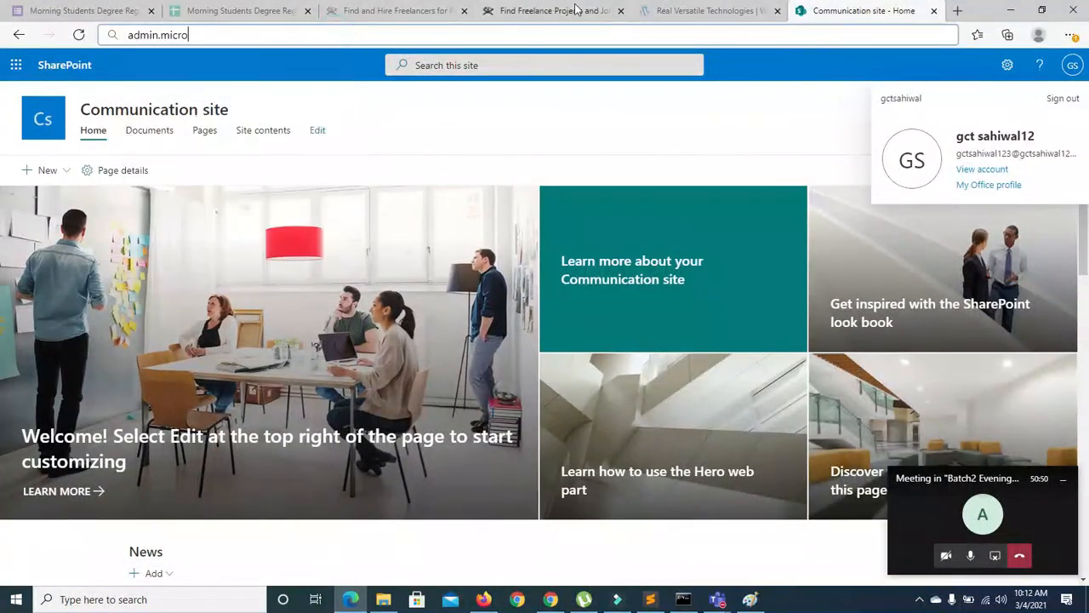
pyautogui.click(656, 18)
pyautogui.click(555, 17)
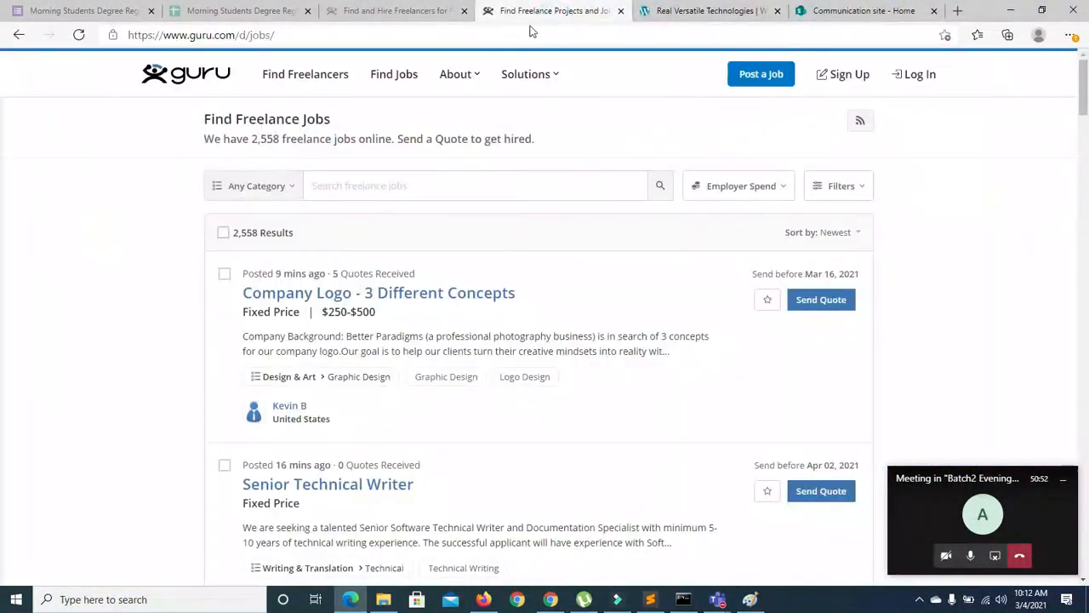
pyautogui.click(513, 38)
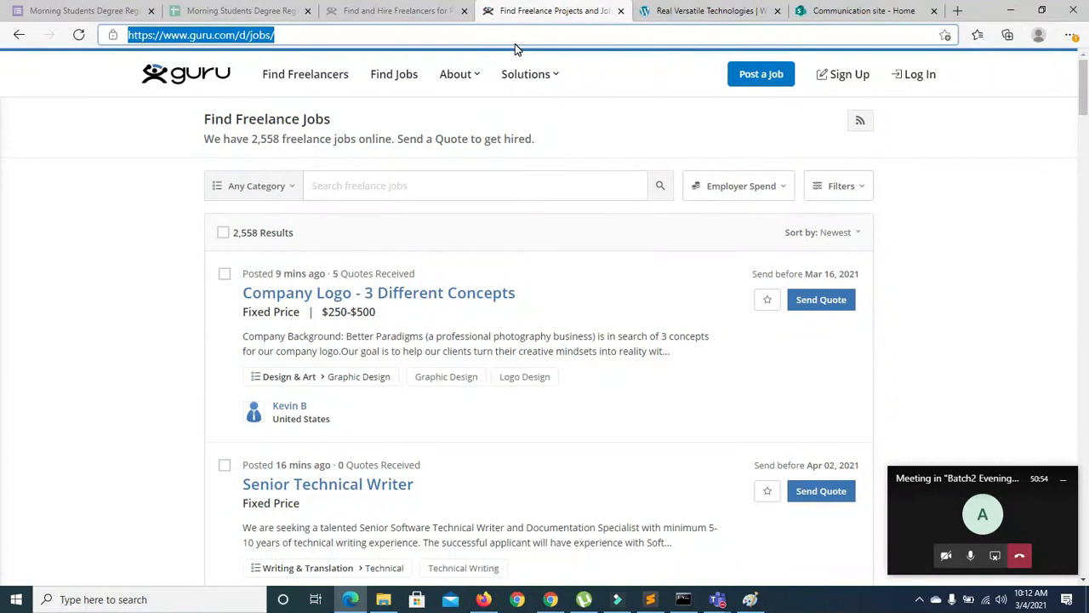
pyautogui.write('fiverr')
pyautogui.press('Return')
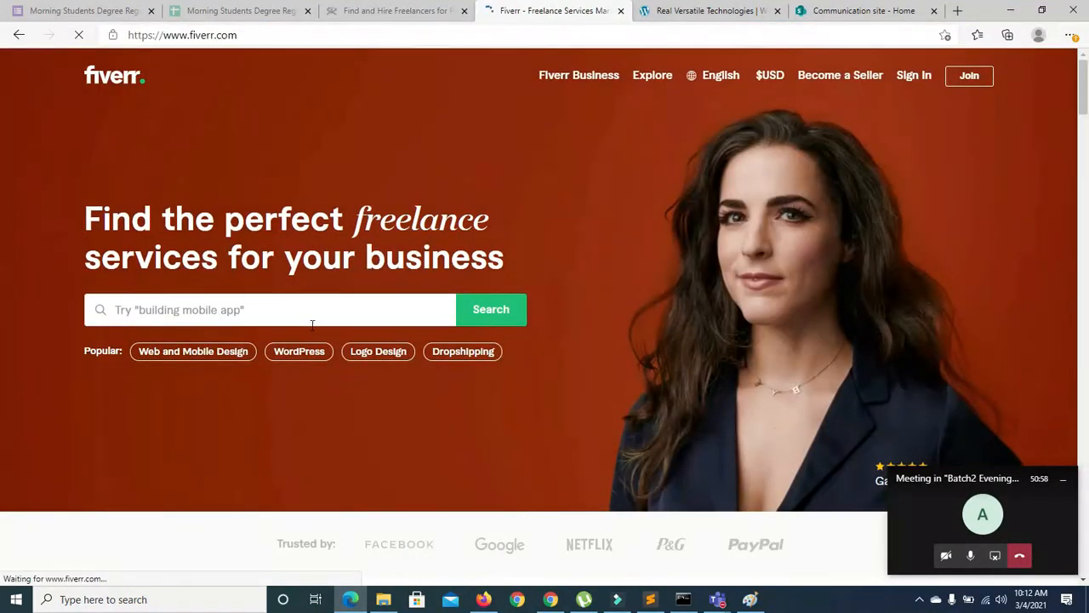
# Search Fiverr for 'jot form' and highlight the review counts of several gigs
pyautogui.click(313, 321)
pyautogui.write('jot ')
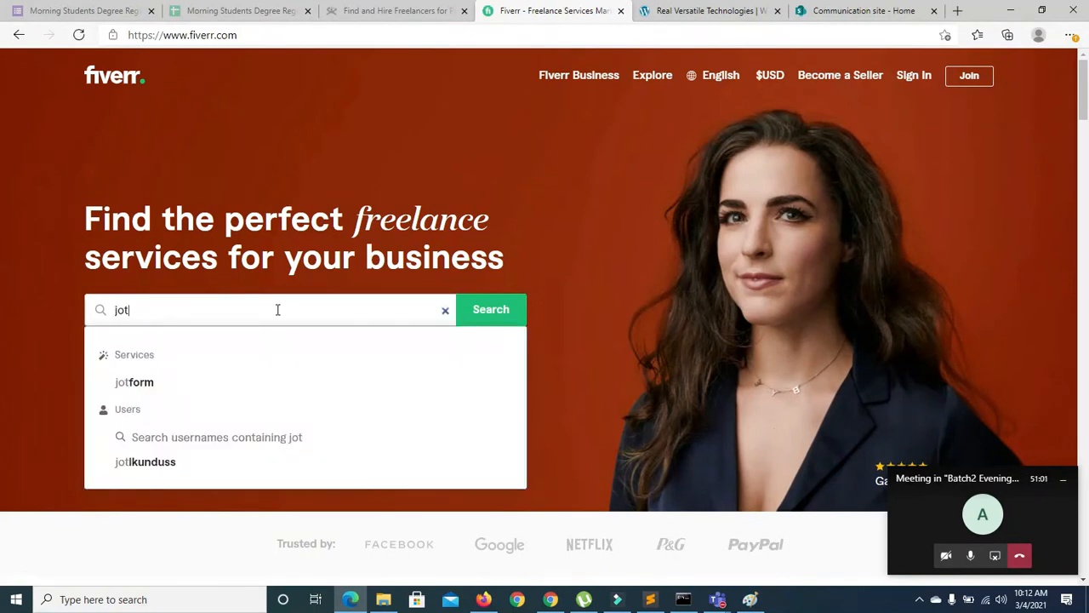
pyautogui.write('form')
pyautogui.press('Return')
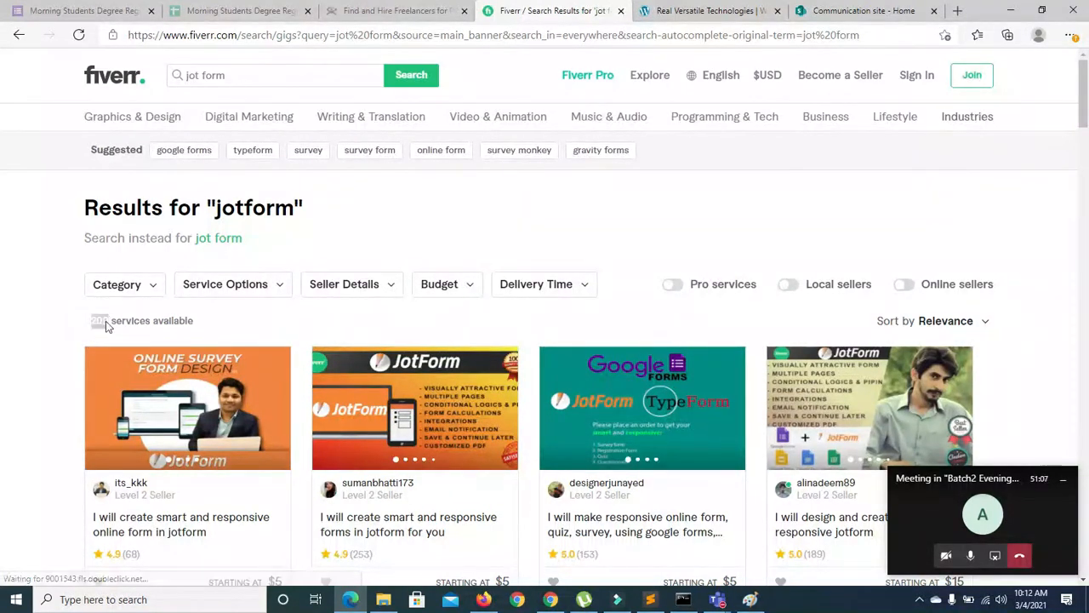
pyautogui.scroll(-2, 479, 347)
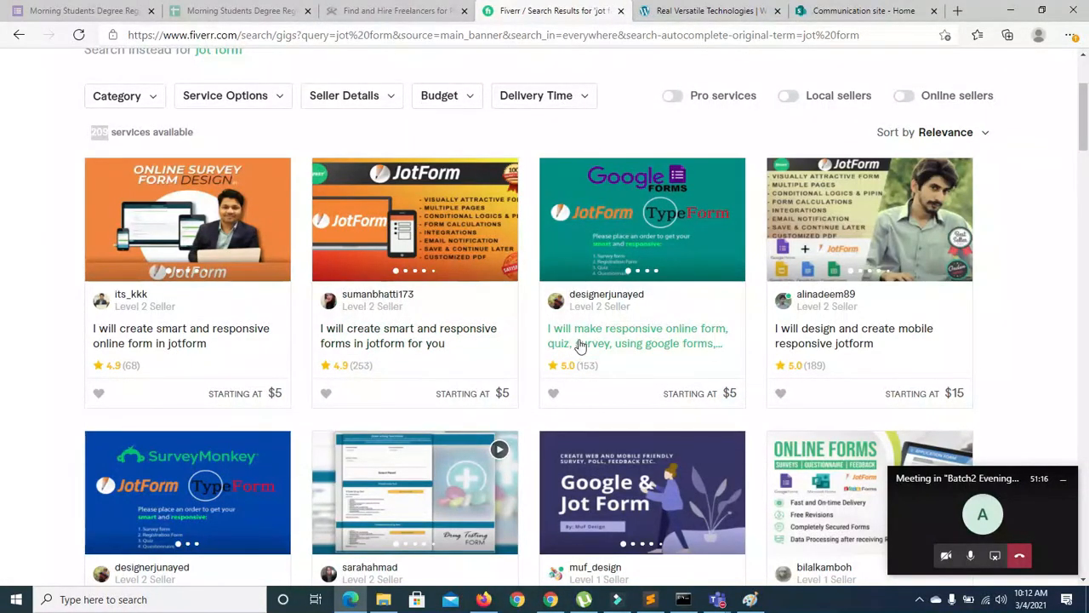
pyautogui.scroll(-4, 2, 145)
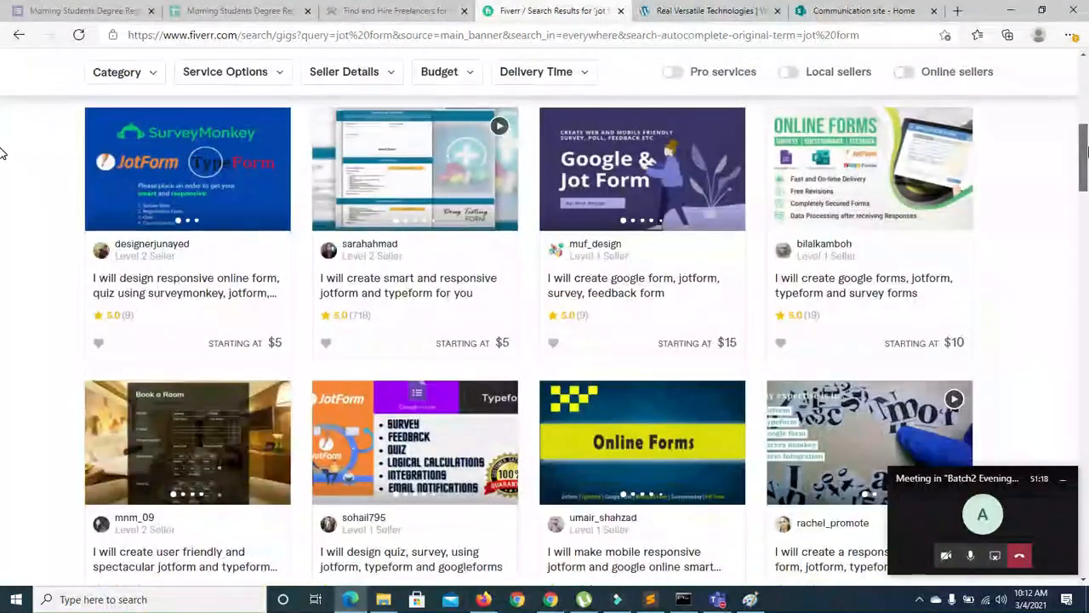
pyautogui.scroll(-1, 3, 150)
pyautogui.scroll(2, 2, 149)
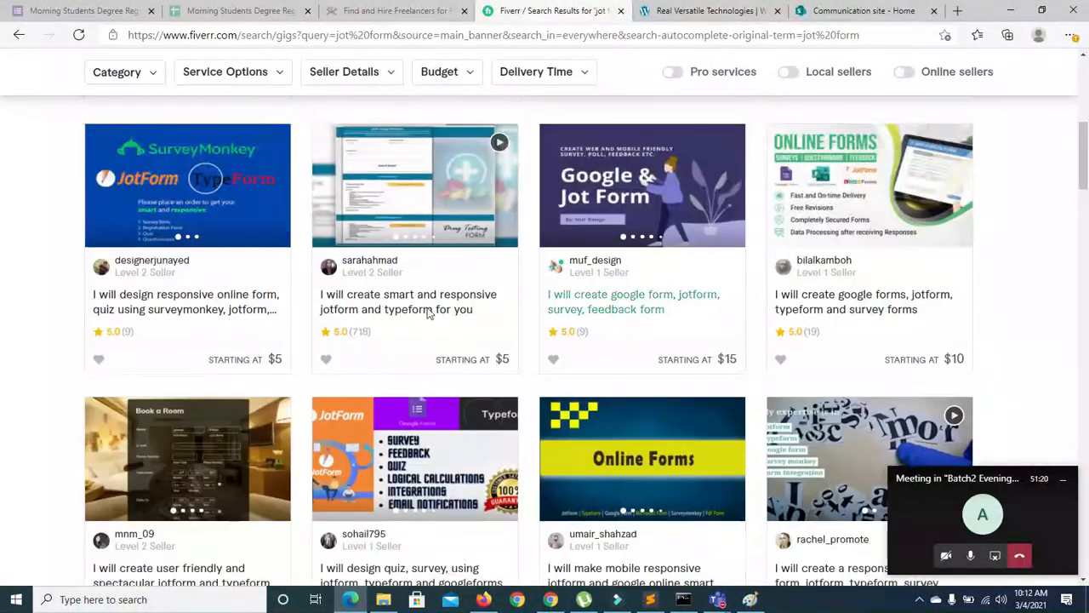
pyautogui.moveTo(372, 330); pyautogui.dragTo(354, 332)
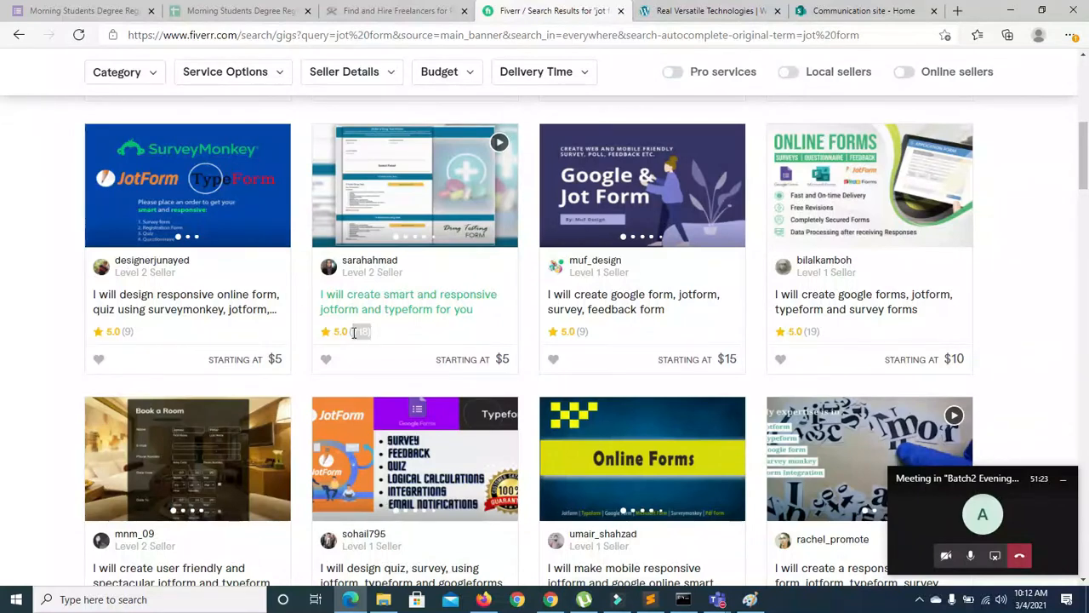
pyautogui.moveTo(163, 330); pyautogui.dragTo(114, 332)
pyautogui.moveTo(588, 329); pyautogui.dragTo(562, 330)
pyautogui.moveTo(831, 329); pyautogui.dragTo(818, 330)
pyautogui.scroll(3, 5, 162)
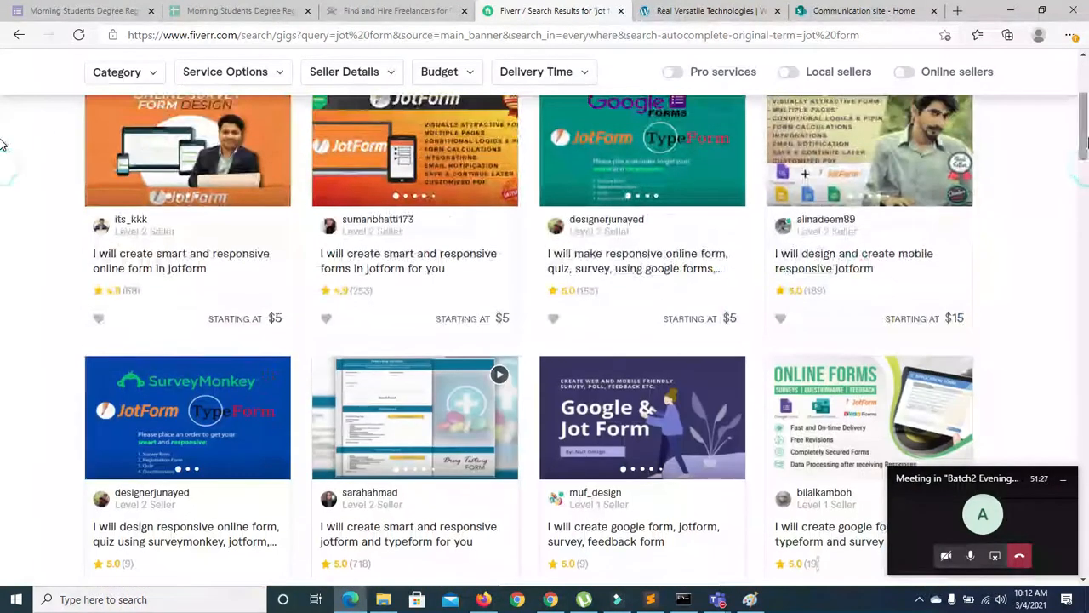
pyautogui.moveTo(375, 290); pyautogui.dragTo(352, 290)
# Admit the waiting Teams lobby guest, minimize the meeting, and switch to the Communication site tab
pyautogui.click(952, 507)
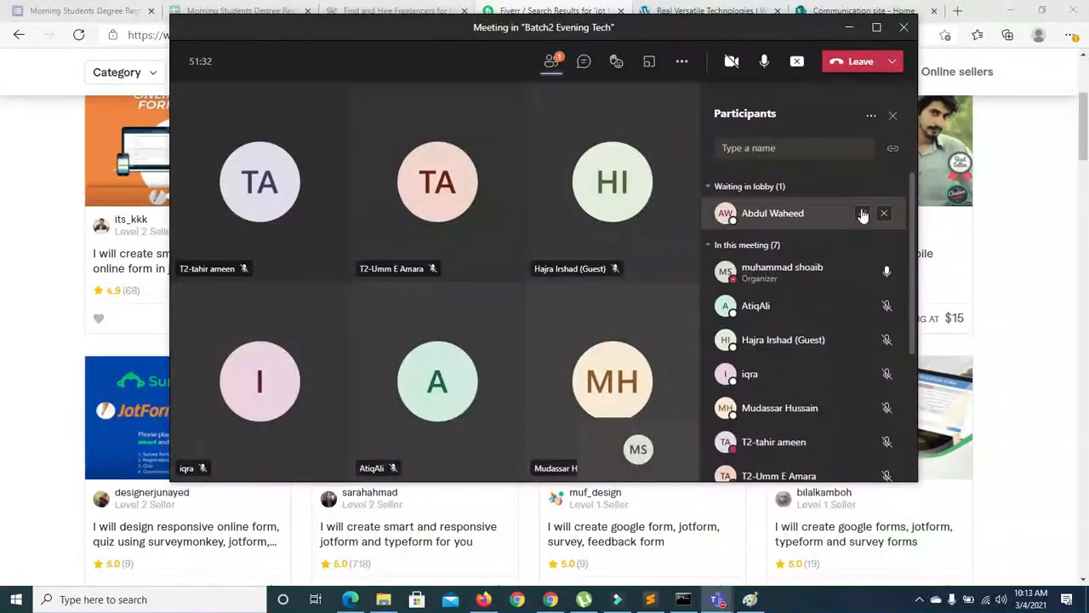
pyautogui.click(868, 213)
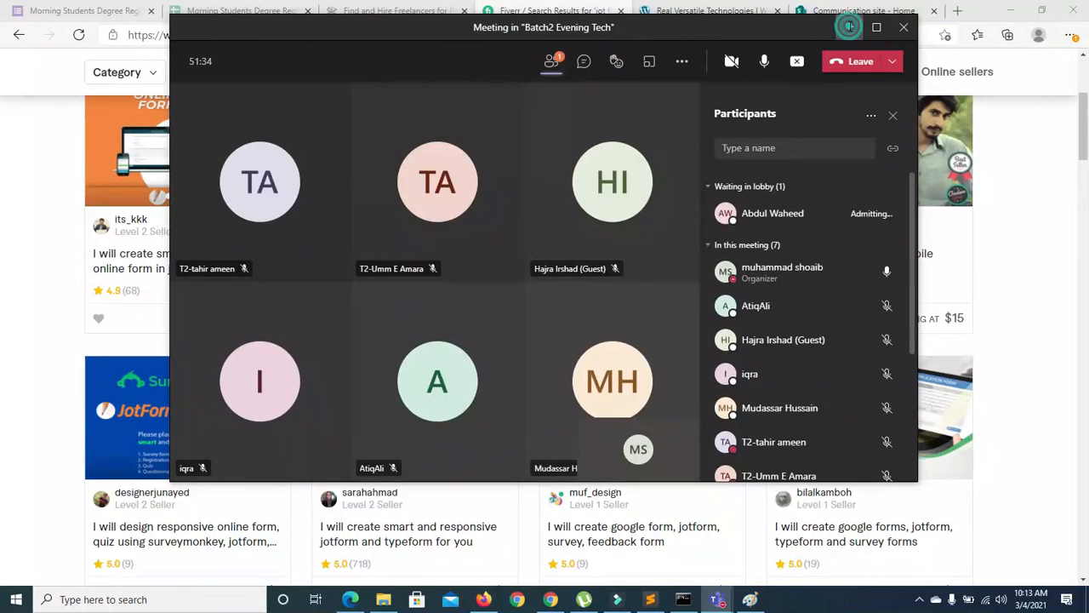
pyautogui.click(848, 28)
pyautogui.scroll(-4, 1046, 158)
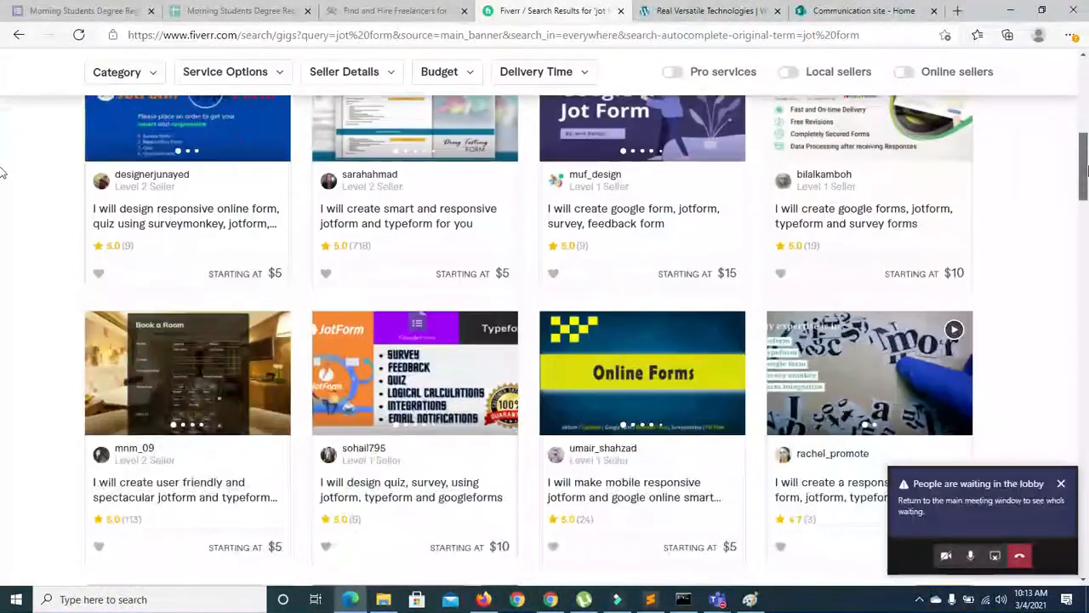
pyautogui.scroll(-1, 3, 177)
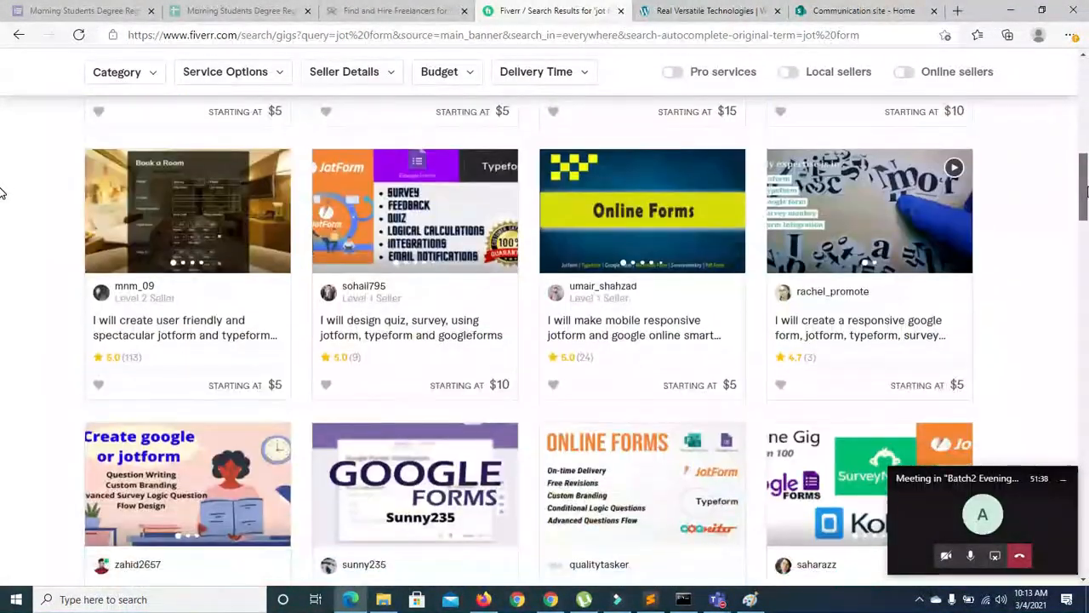
pyautogui.scroll(1, 3, 194)
pyautogui.scroll(-1, 2, 194)
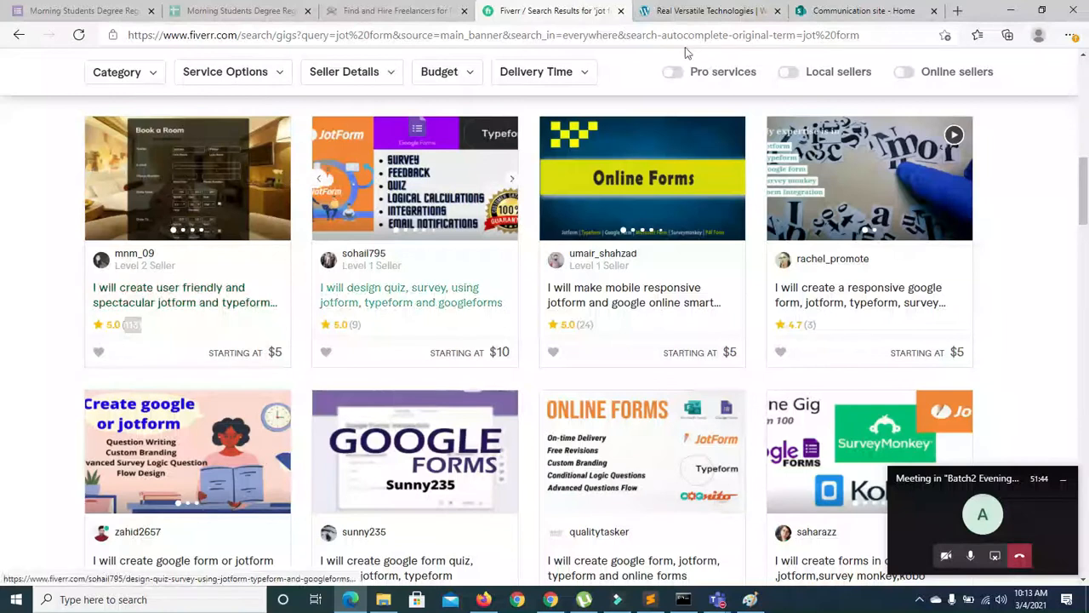
pyautogui.click(831, 15)
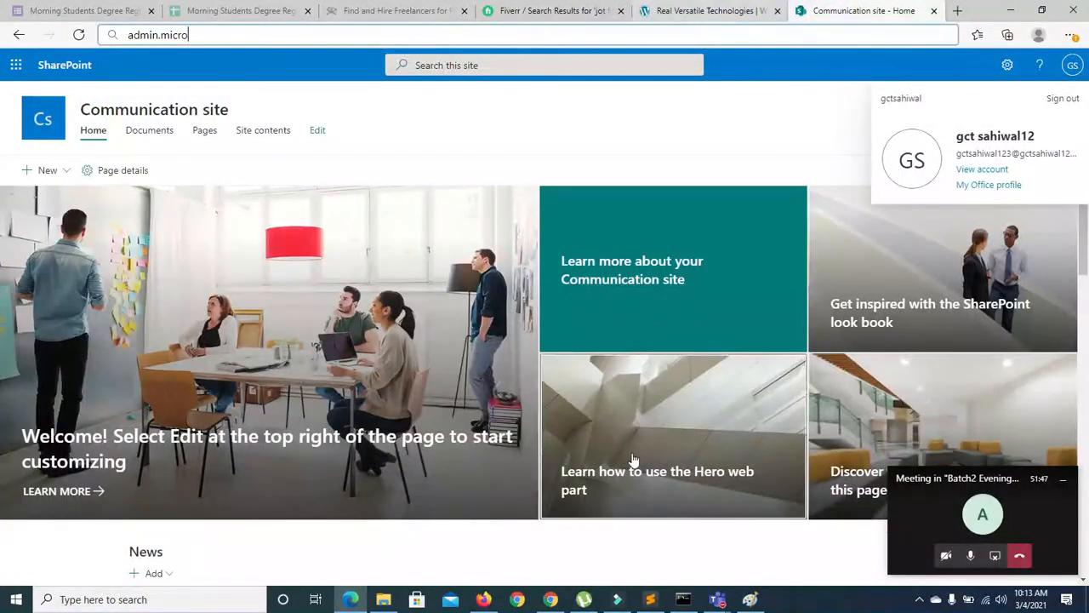
# Scroll the NDYM Membership Enrollment Form to its end and back up to select Full Name
pyautogui.click(550, 601)
pyautogui.scroll(-3, 0, 219)
pyautogui.scroll(-6, 0, 220)
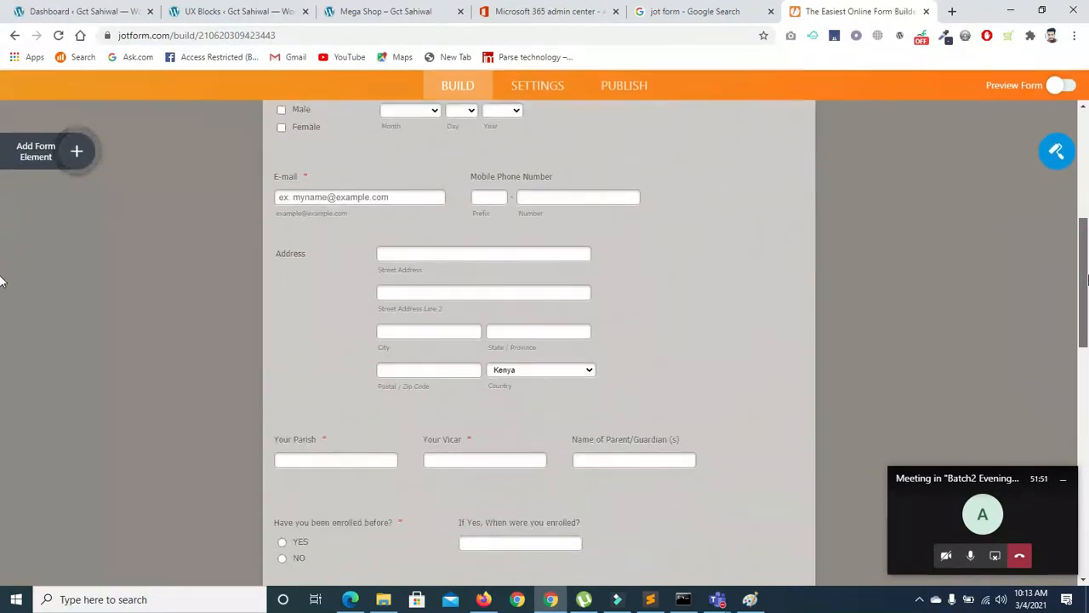
pyautogui.scroll(-6, 0, 336)
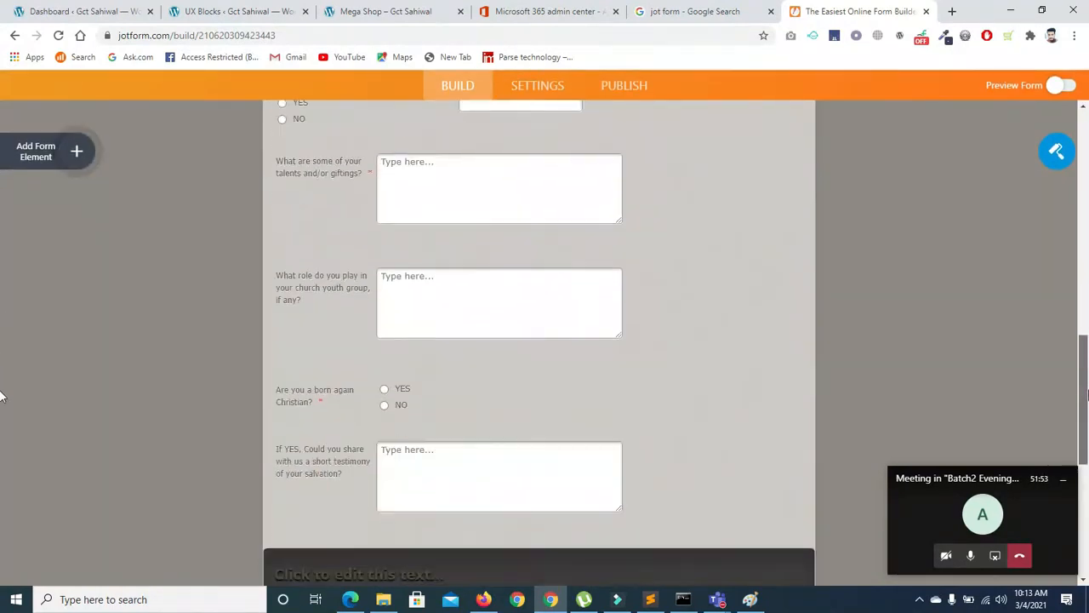
pyautogui.scroll(-2, 0, 475)
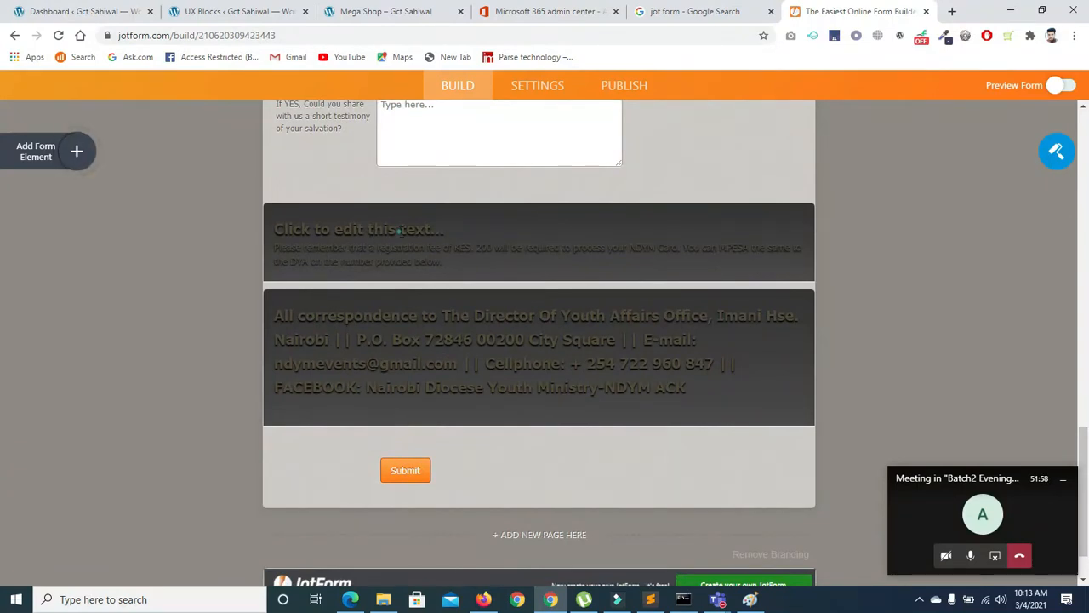
pyautogui.click(408, 286)
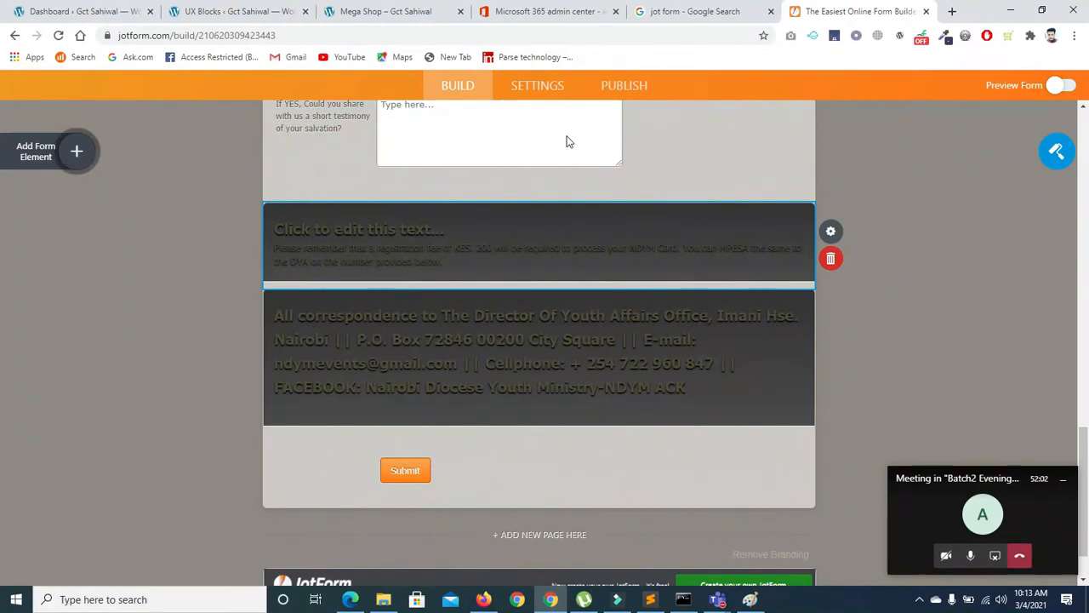
pyautogui.moveTo(1083, 451); pyautogui.dragTo(1085, 193)
pyautogui.scroll(-4, 625, 158)
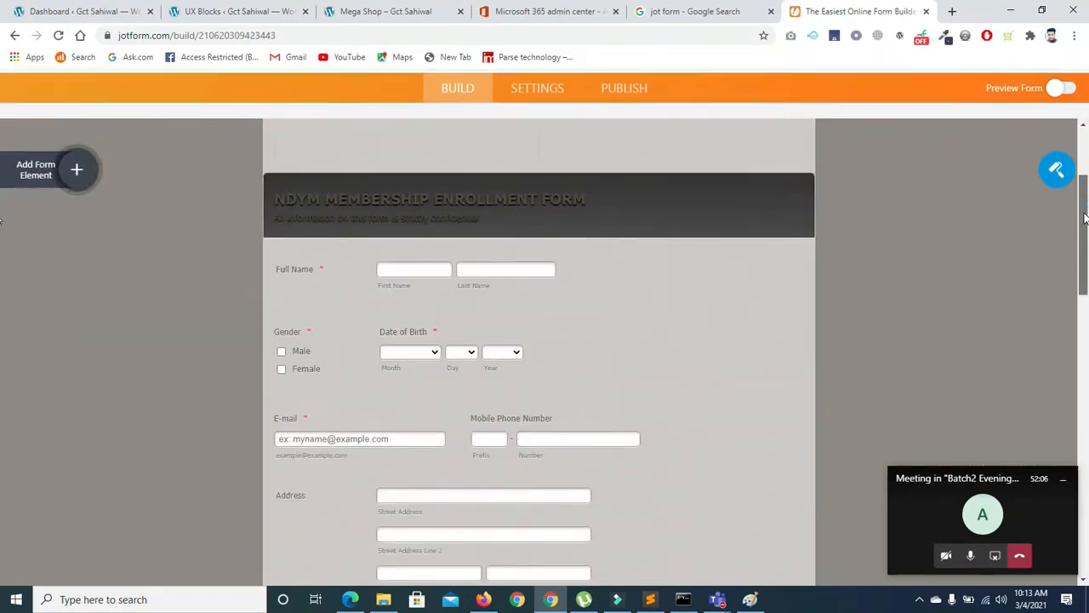
pyautogui.click(390, 141)
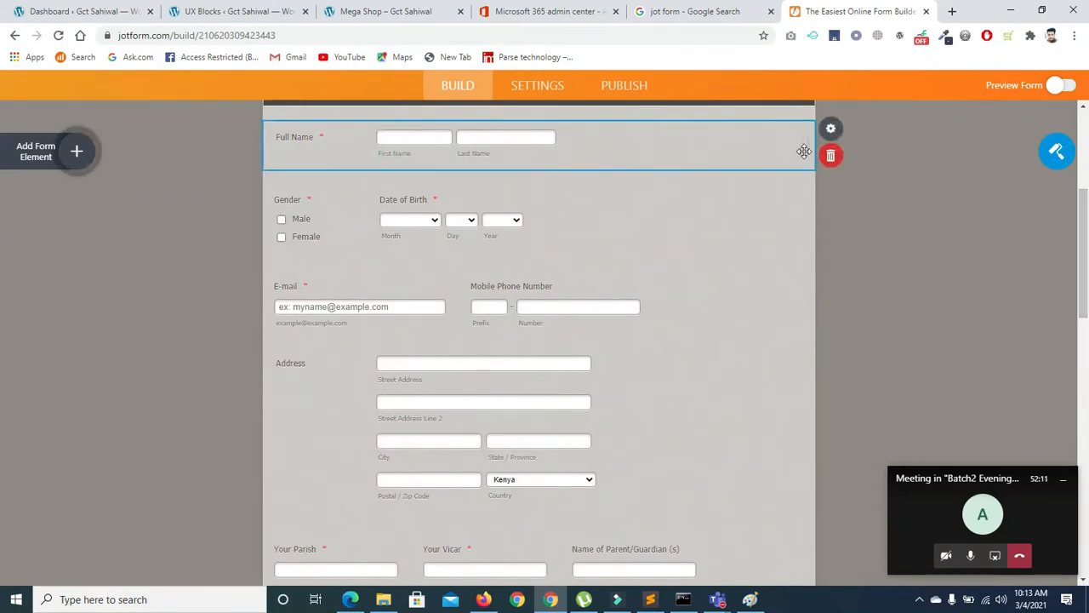
# Set the Full Name question's label alignment to Top and check its Required setting
pyautogui.click(832, 134)
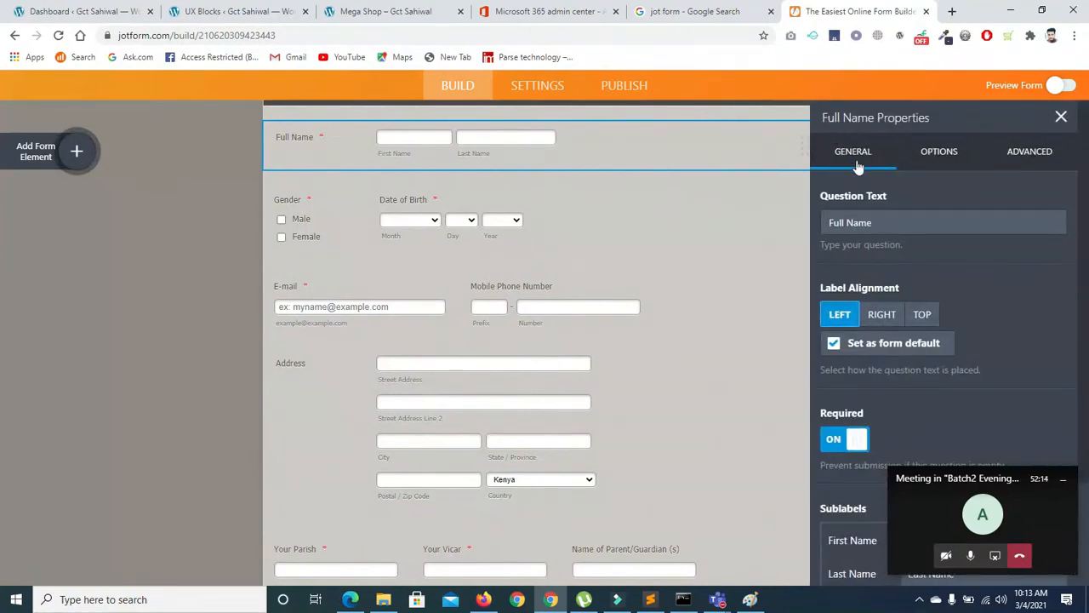
pyautogui.click(879, 319)
pyautogui.click(913, 324)
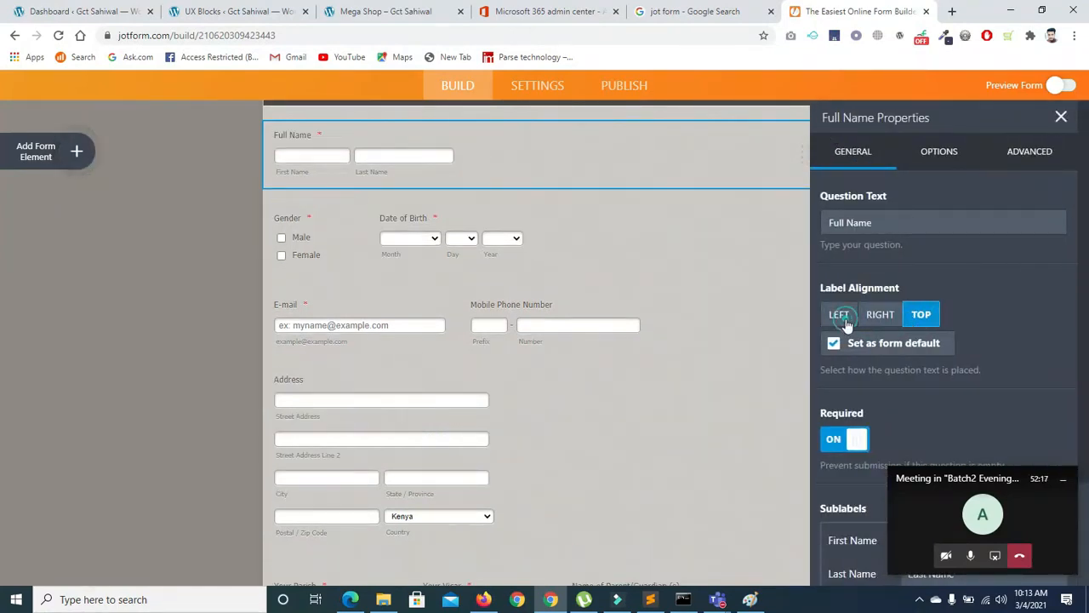
pyautogui.click(839, 316)
pyautogui.click(888, 318)
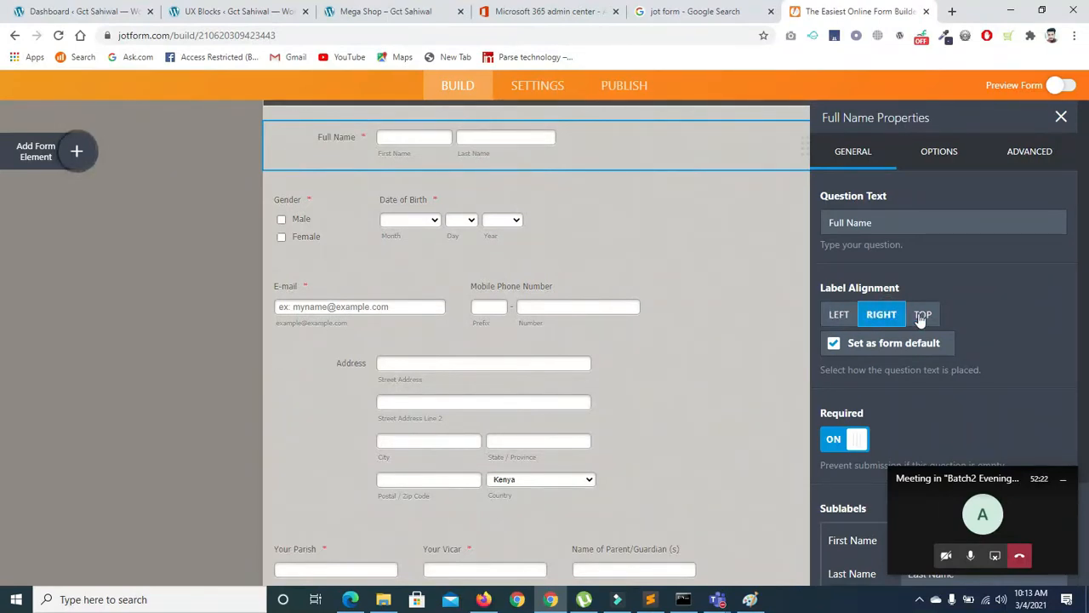
pyautogui.click(920, 319)
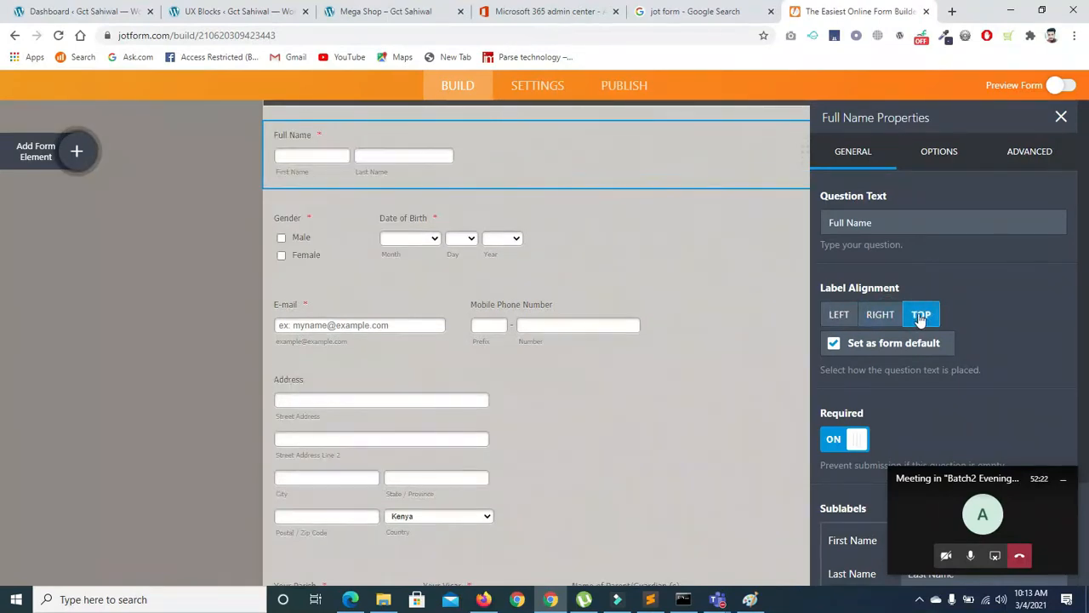
pyautogui.click(836, 440)
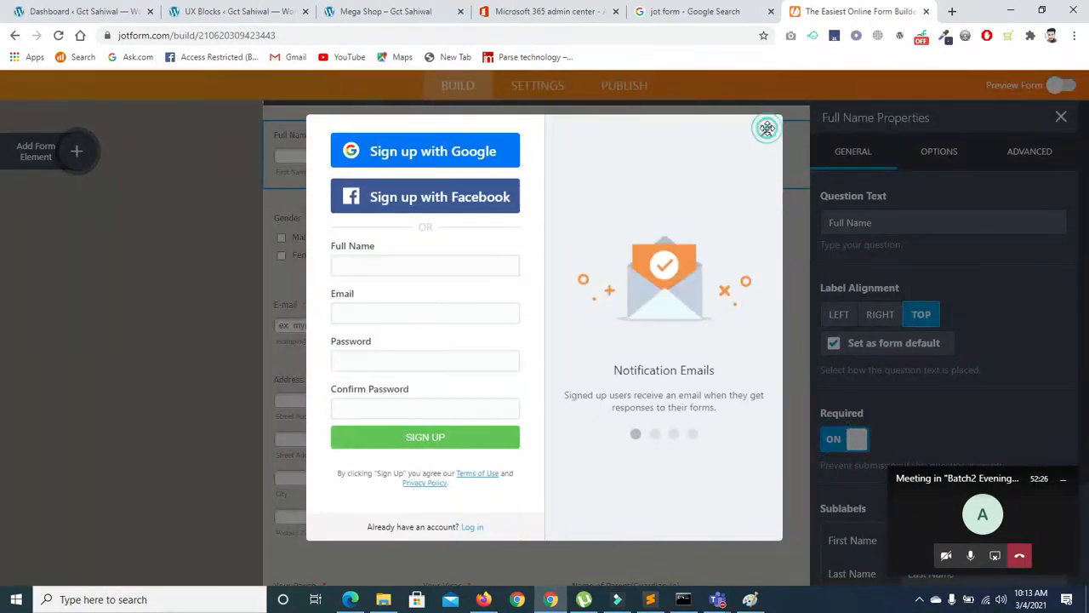
# Dismiss the sign-up prompt and duplicate the Full Name question
pyautogui.click(767, 130)
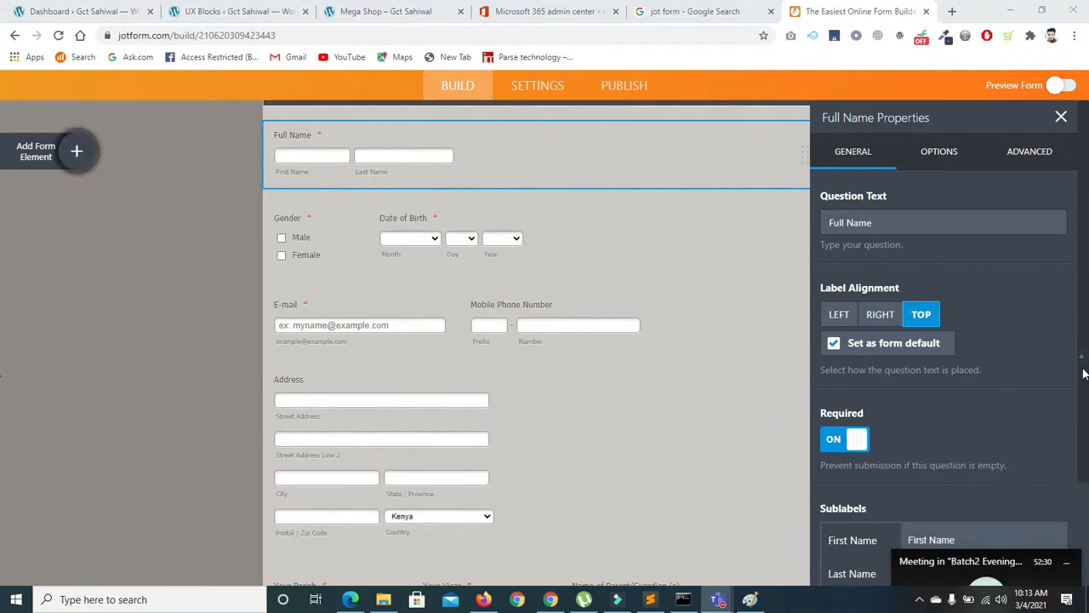
pyautogui.scroll(-2, 1083, 364)
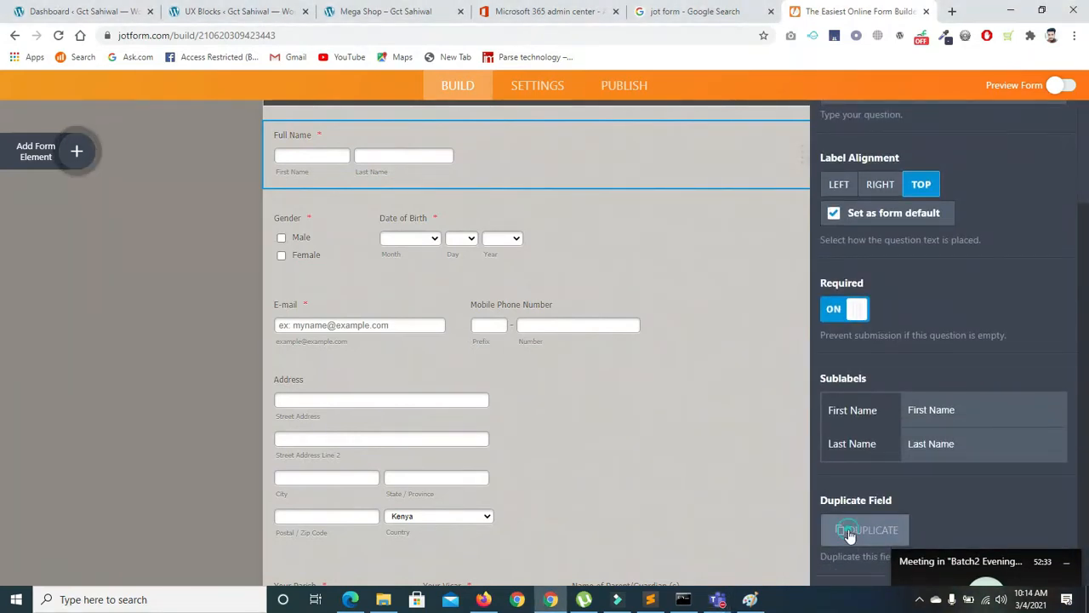
pyautogui.click(851, 530)
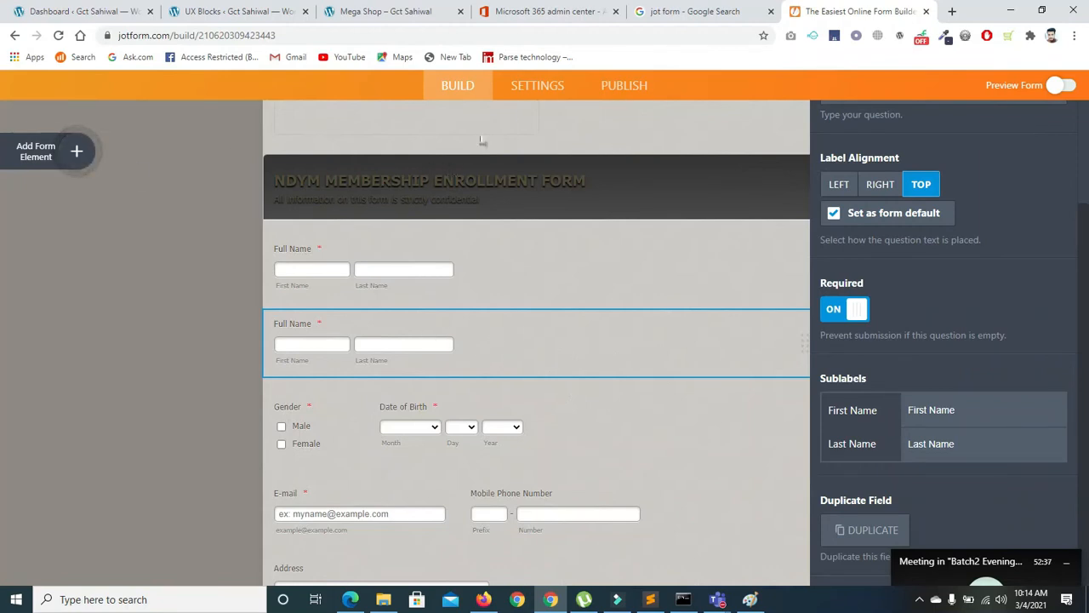
# Open form Settings and step through Conditions, Emails and Integrations to the Thank You page
pyautogui.click(517, 85)
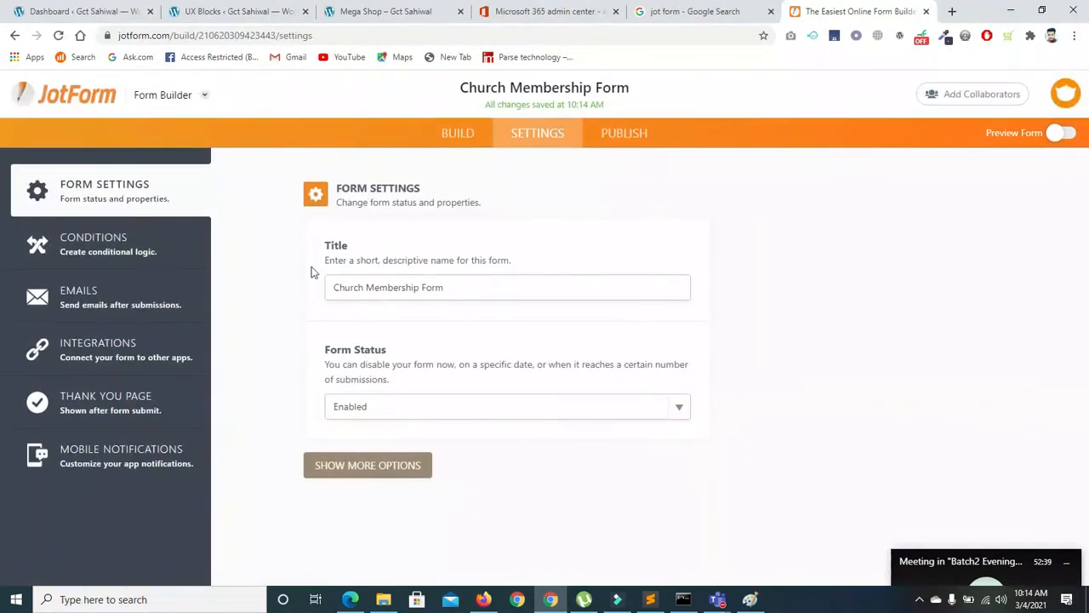
pyautogui.click(113, 245)
pyautogui.click(100, 312)
pyautogui.click(100, 351)
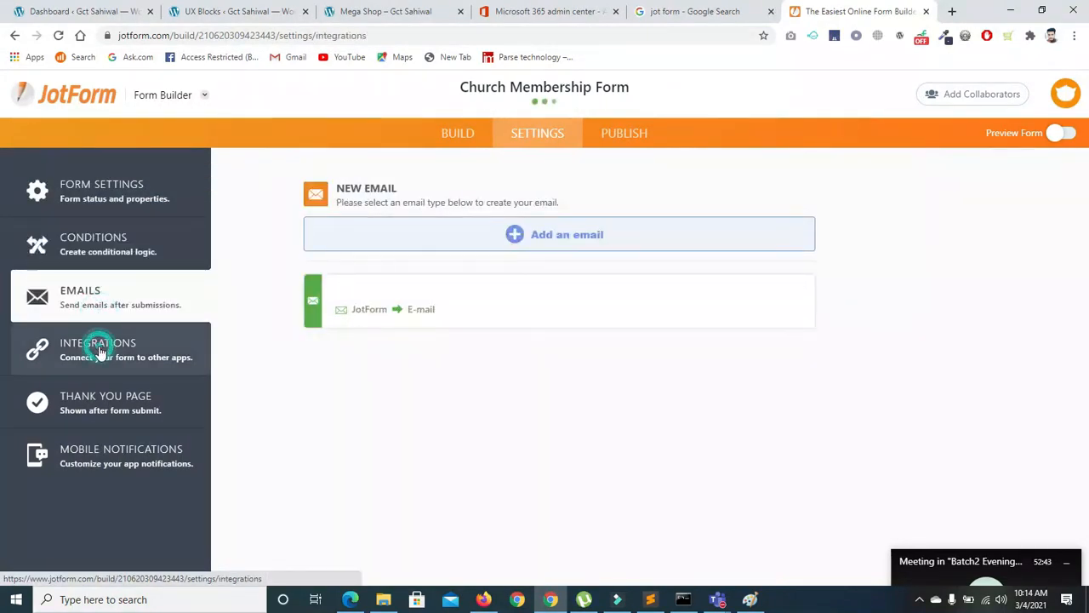
pyautogui.click(102, 406)
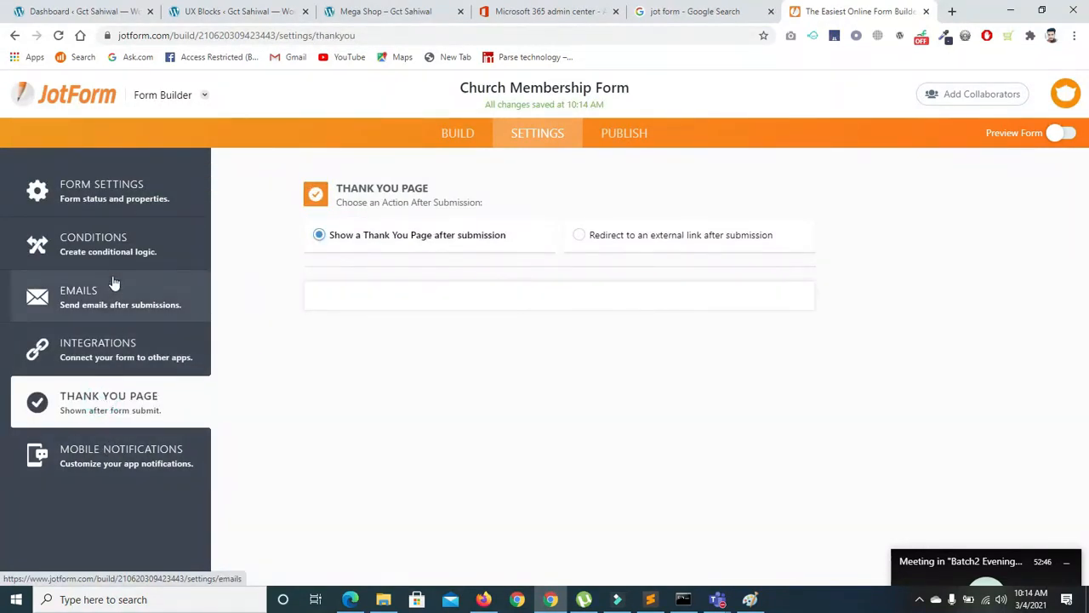
pyautogui.click(1021, 587)
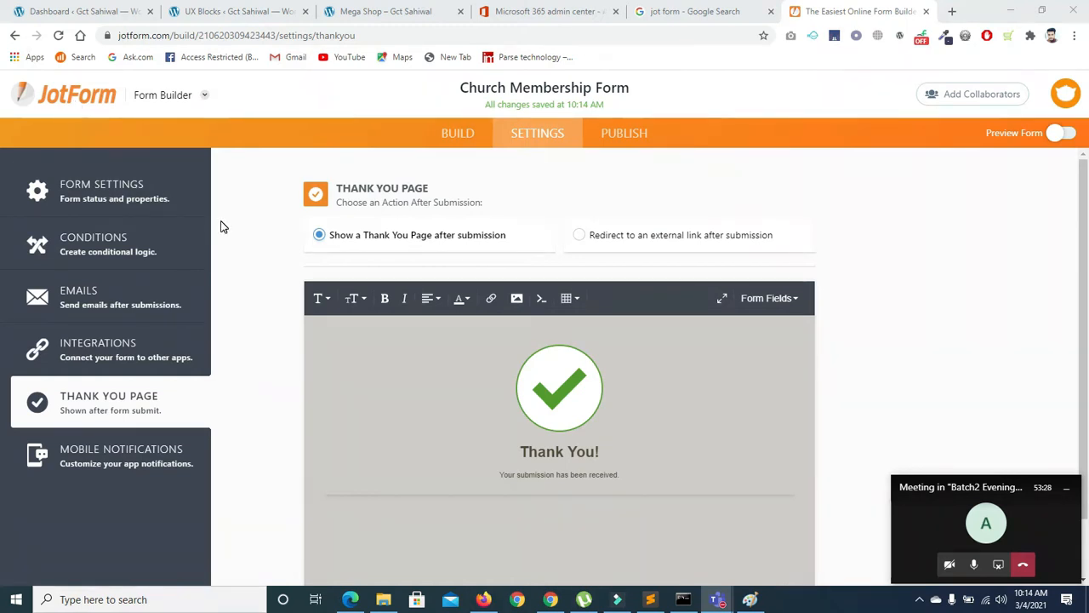
# Review the Mobile Notifications settings, dismiss the Surfe.be notice, and switch to the SharePoint window
pyautogui.click(134, 464)
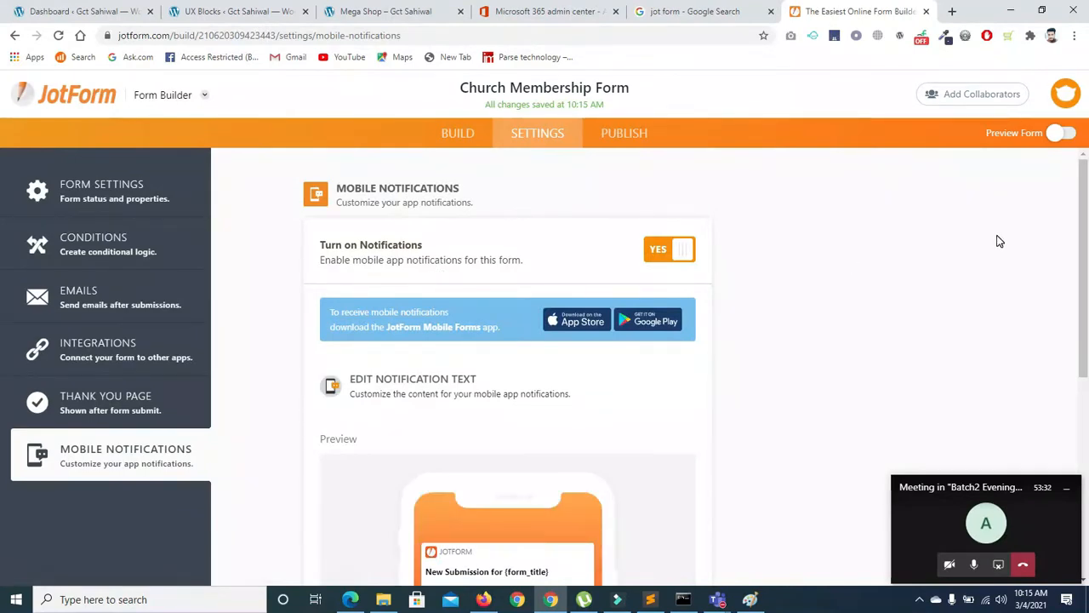
pyautogui.scroll(-3, 996, 241)
pyautogui.moveTo(1086, 340); pyautogui.dragTo(1086, 427)
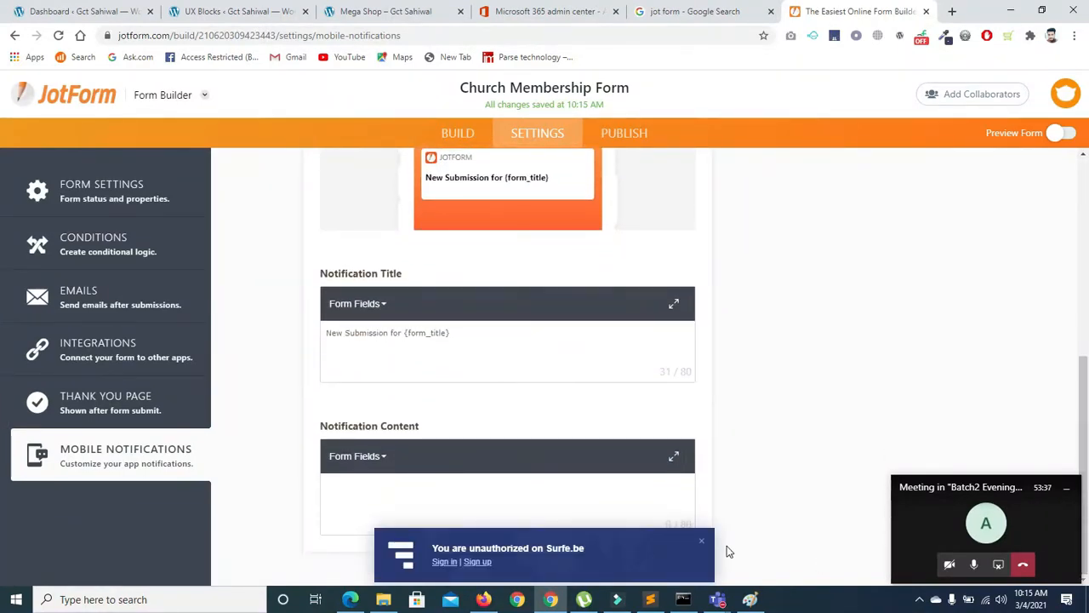
pyautogui.click(698, 542)
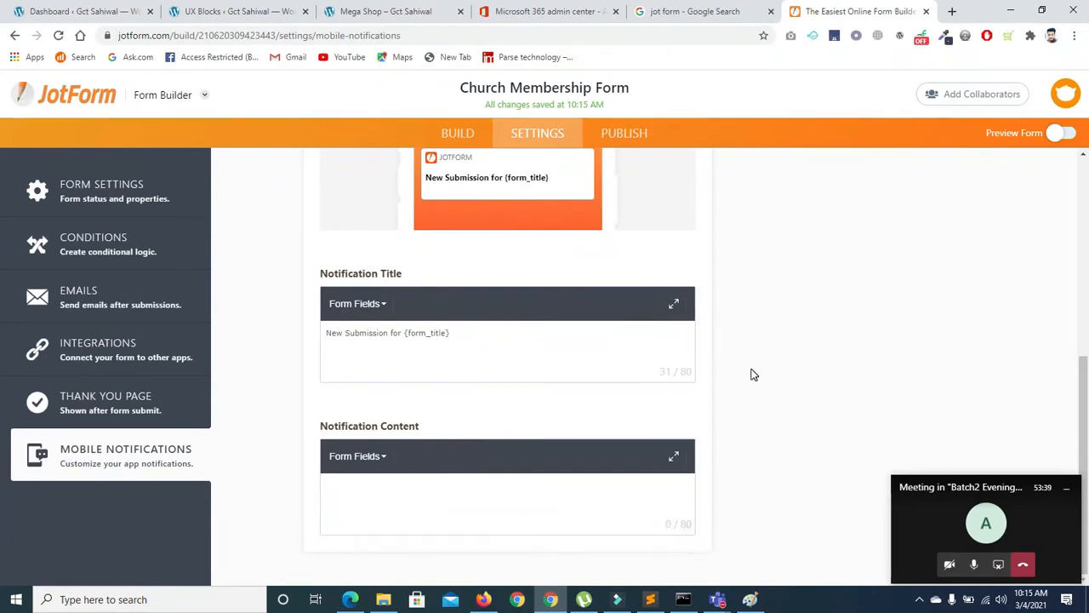
pyautogui.moveTo(1084, 383); pyautogui.dragTo(1083, 162)
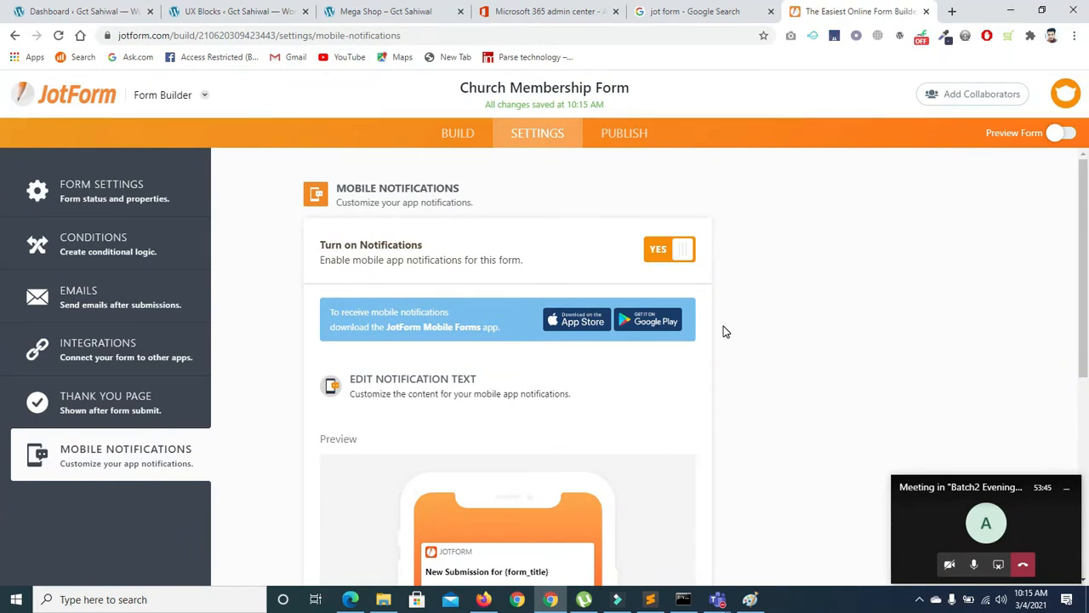
pyautogui.click(349, 599)
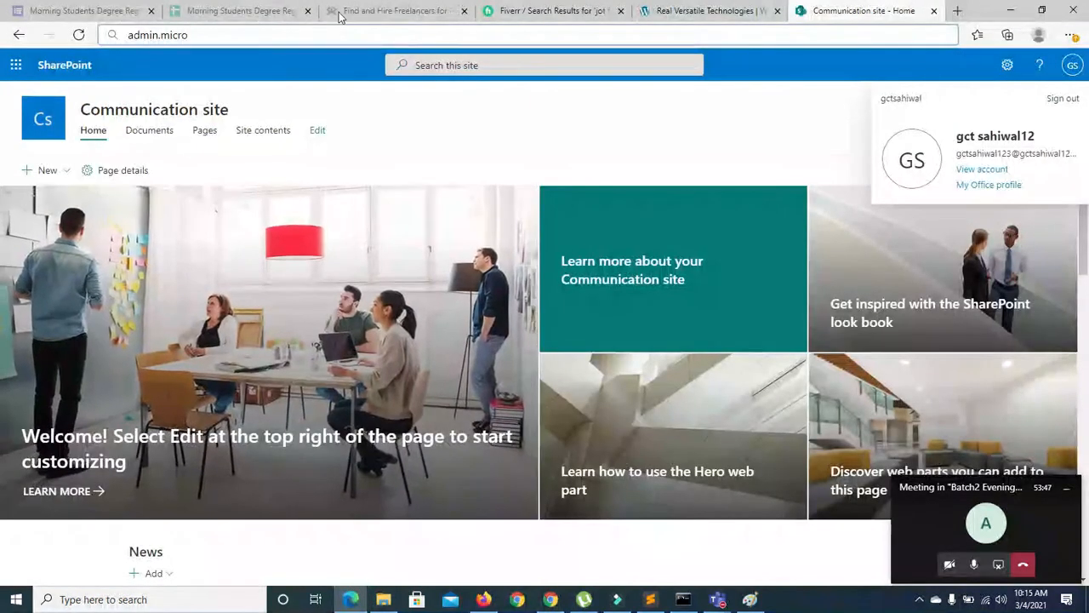
# Return to the Fiverr jotform results, scroll through them, and go to page 3
pyautogui.click(514, 15)
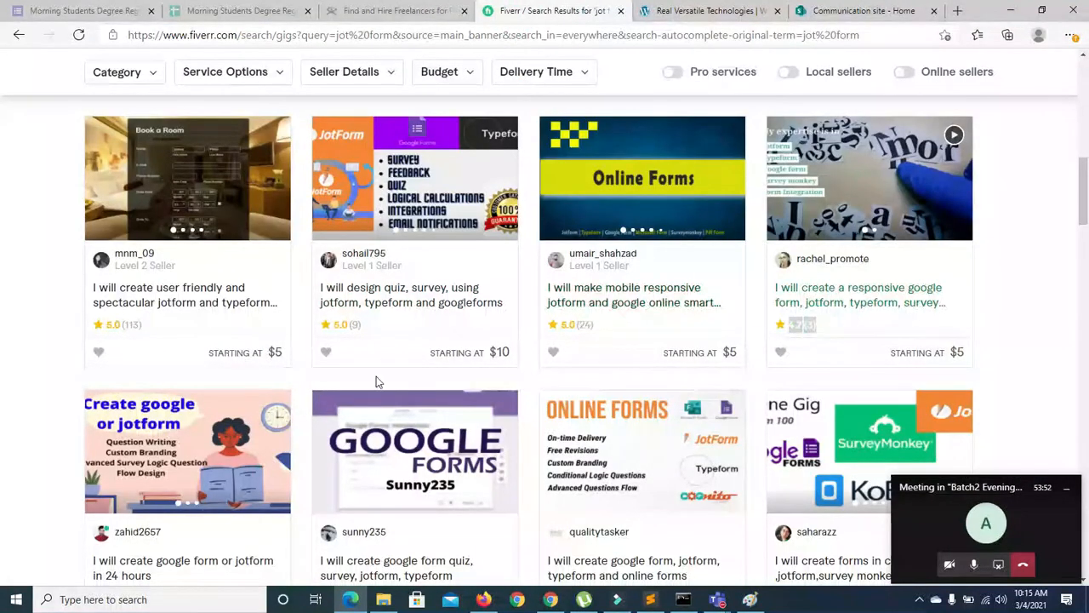
pyautogui.click(204, 325)
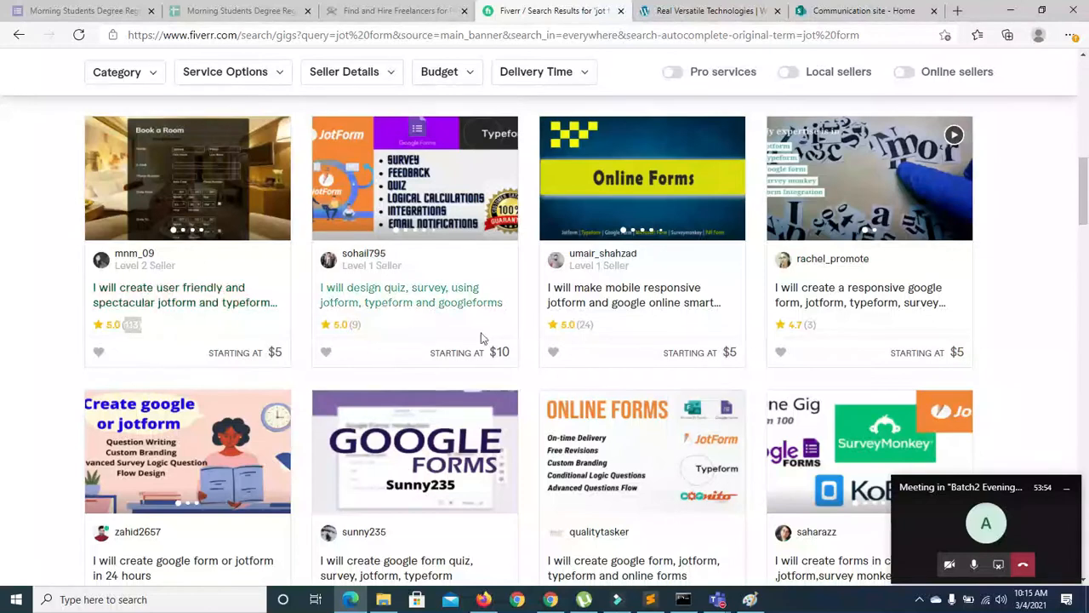
pyautogui.scroll(5, 1080, 212)
pyautogui.scroll(-2, 2, 162)
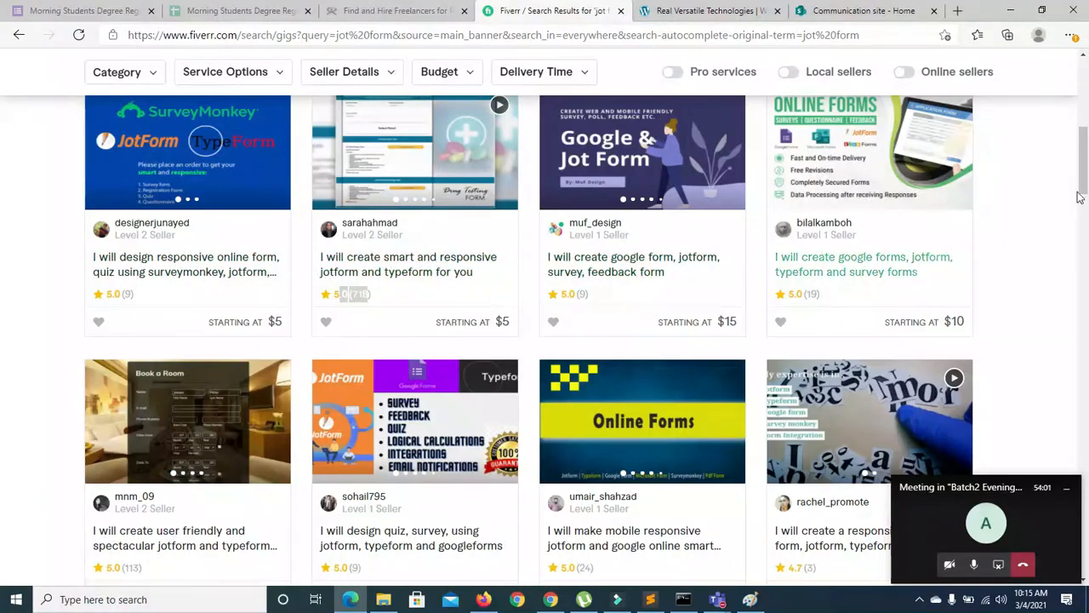
pyautogui.scroll(2, 4, 175)
pyautogui.scroll(-14, 5, 229)
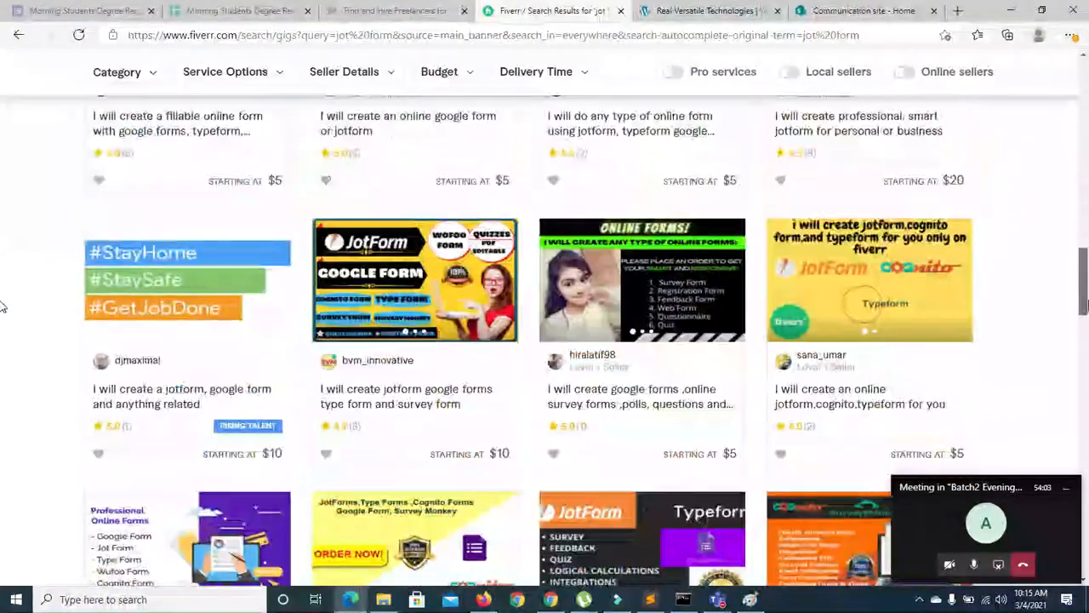
pyautogui.scroll(-15, 3, 341)
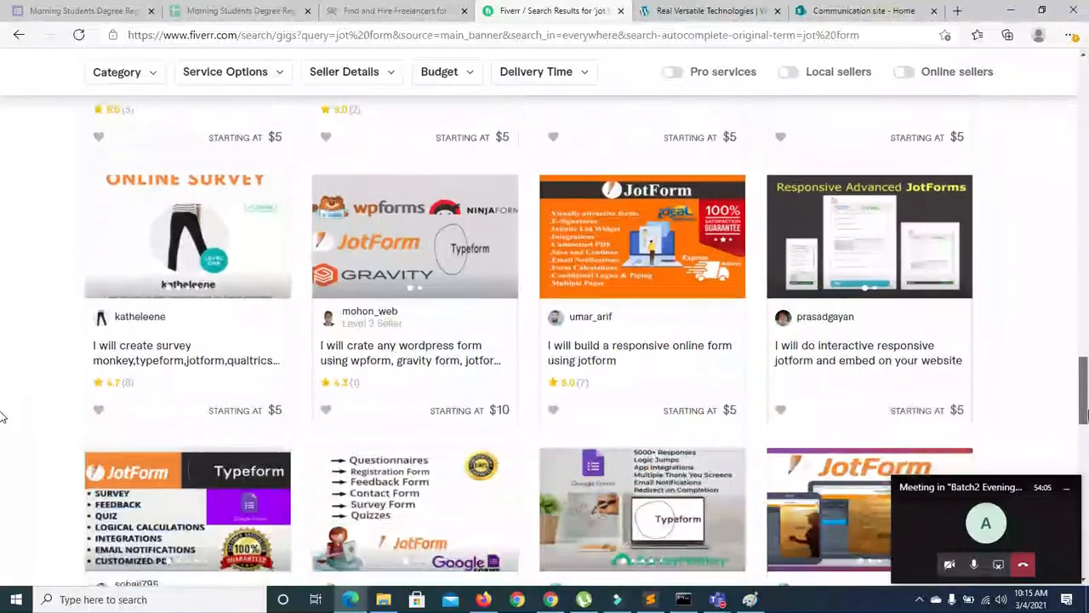
pyautogui.scroll(-8, 2, 443)
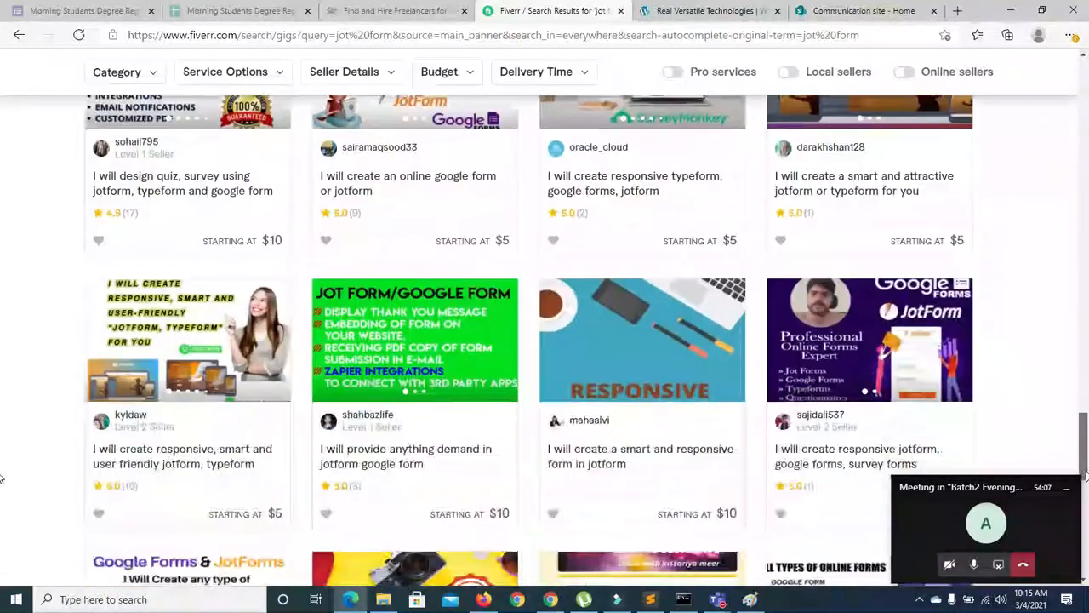
pyautogui.scroll(-7, 2, 478)
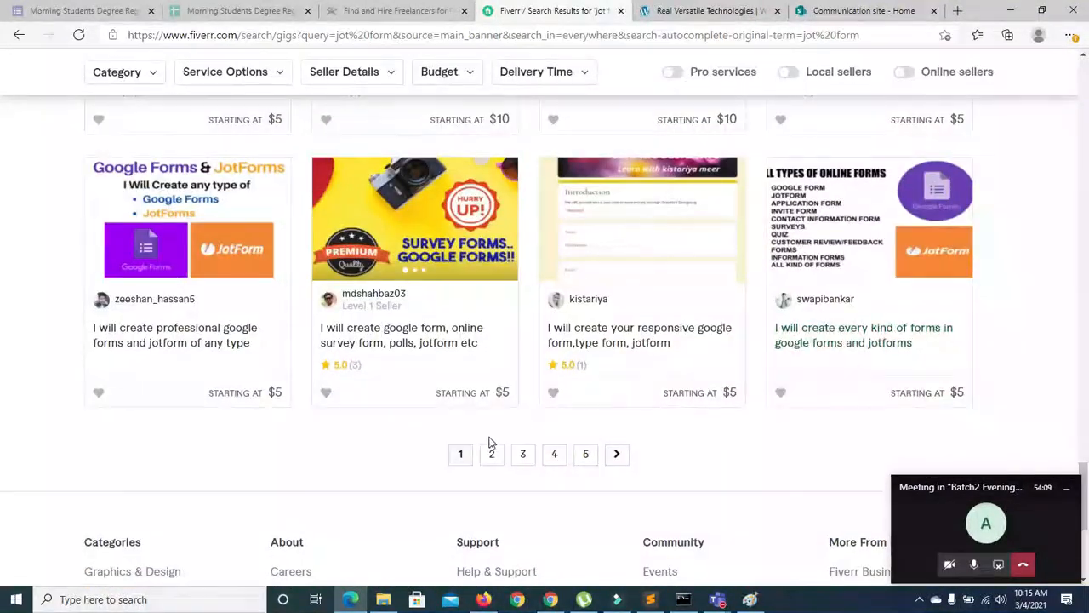
pyautogui.click(524, 454)
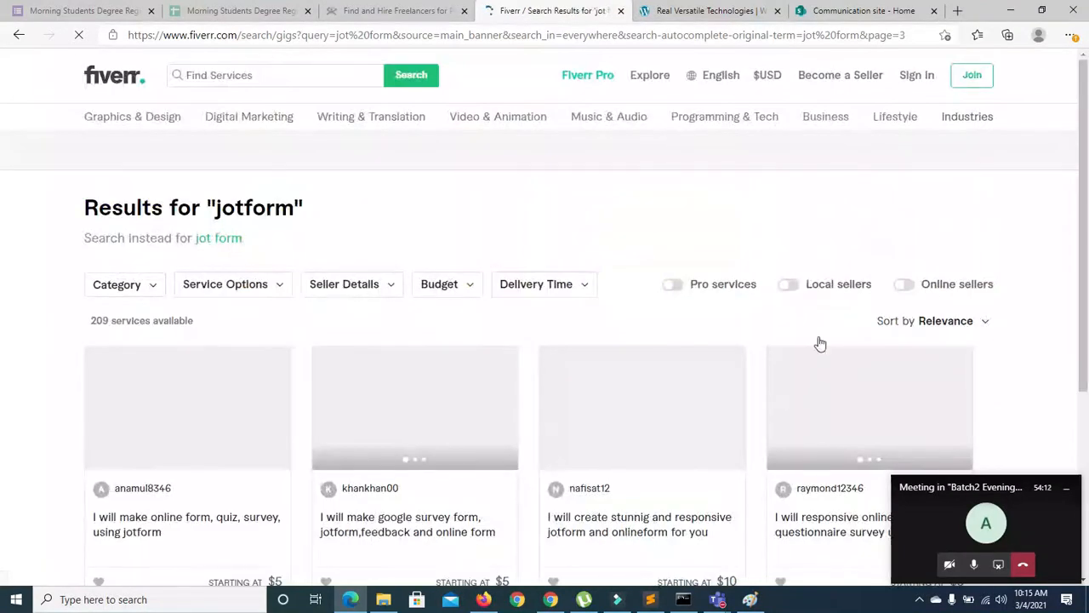
# Scroll page 3, move on to page 5, and browse its gigs
pyautogui.scroll(-15, 2, 208)
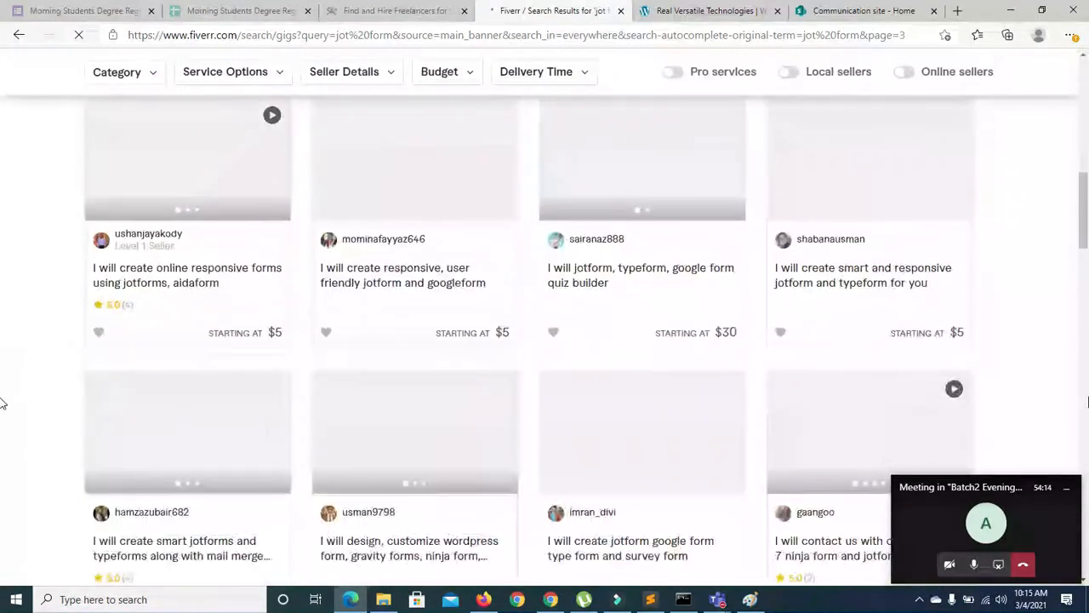
pyautogui.scroll(-8, 3, 460)
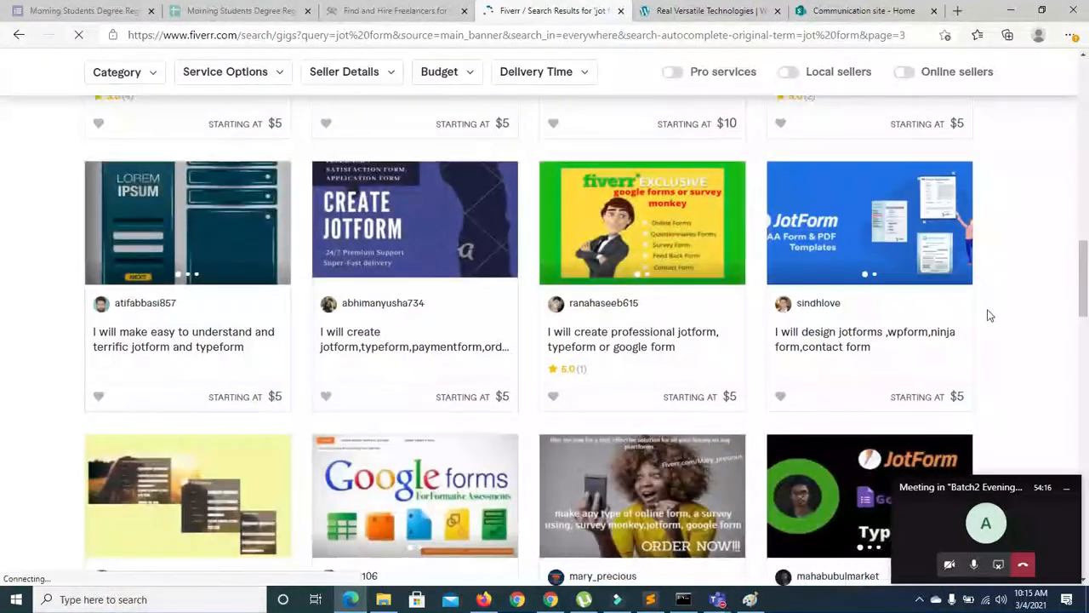
pyautogui.scroll(-15, 2, 301)
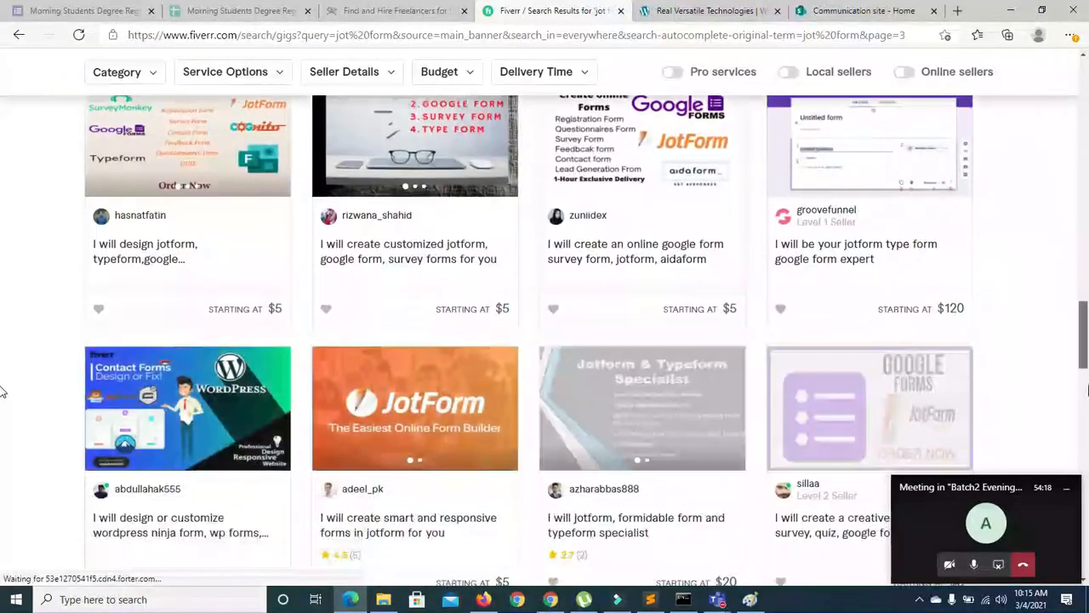
pyautogui.scroll(-4, 1, 413)
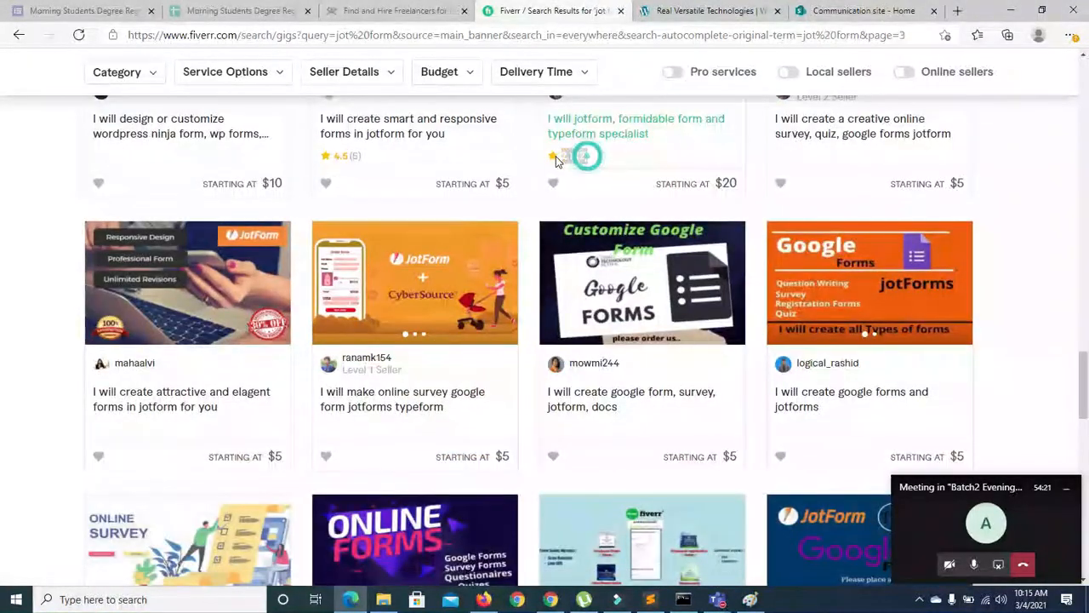
pyautogui.scroll(-9, 3, 442)
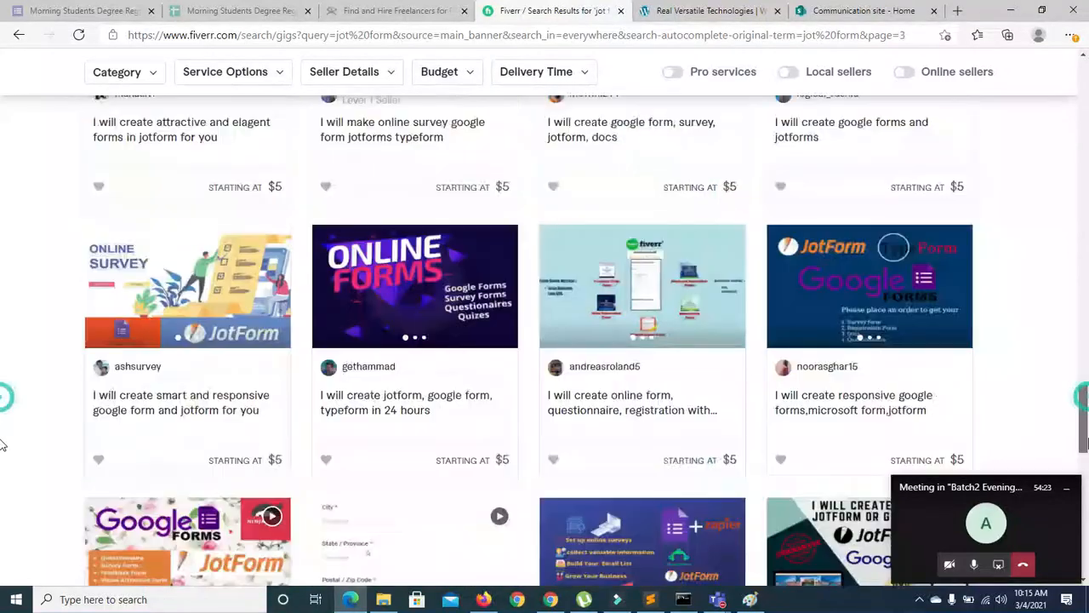
pyautogui.scroll(-8, 2, 477)
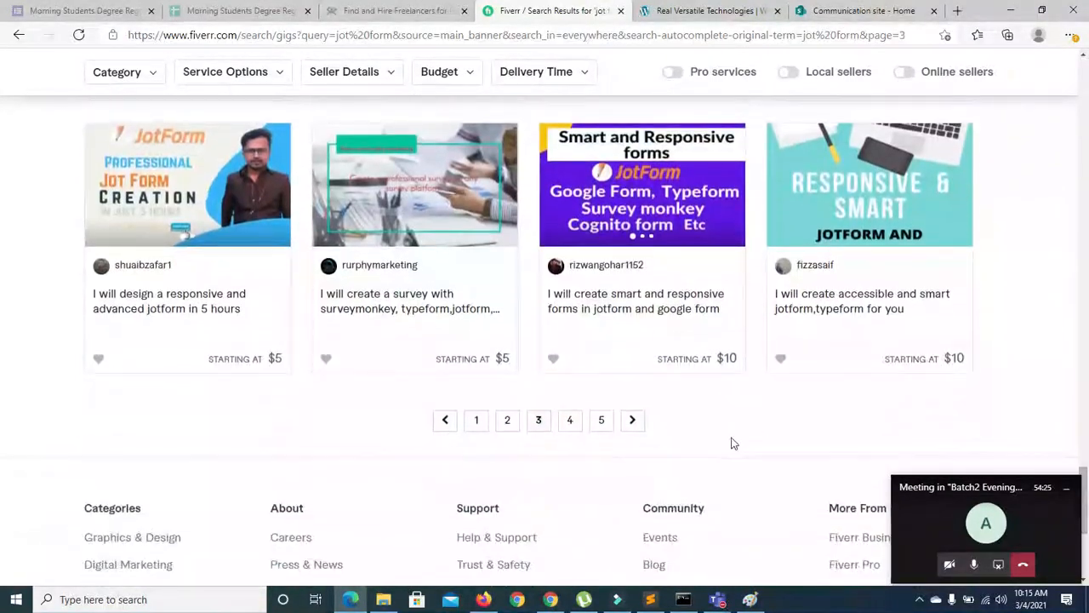
pyautogui.click(602, 420)
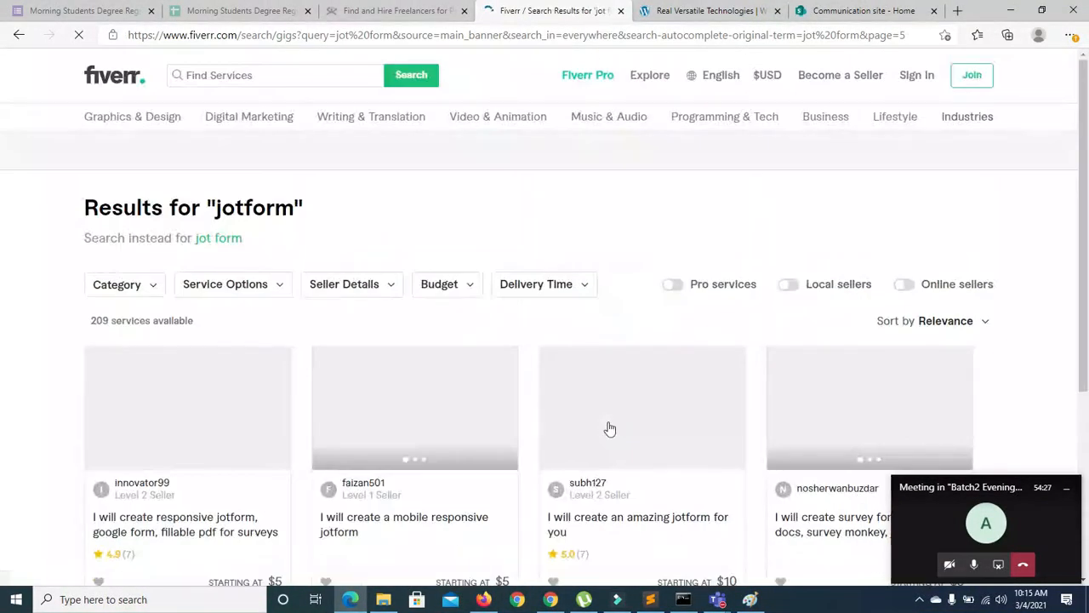
pyautogui.scroll(-5, 2, 292)
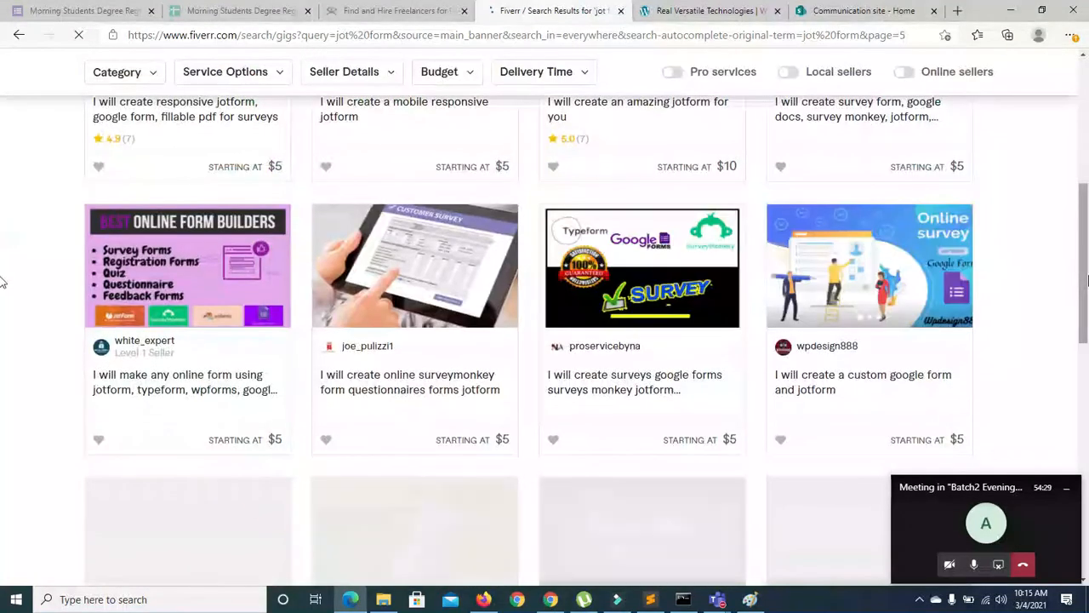
pyautogui.scroll(2, 3, 272)
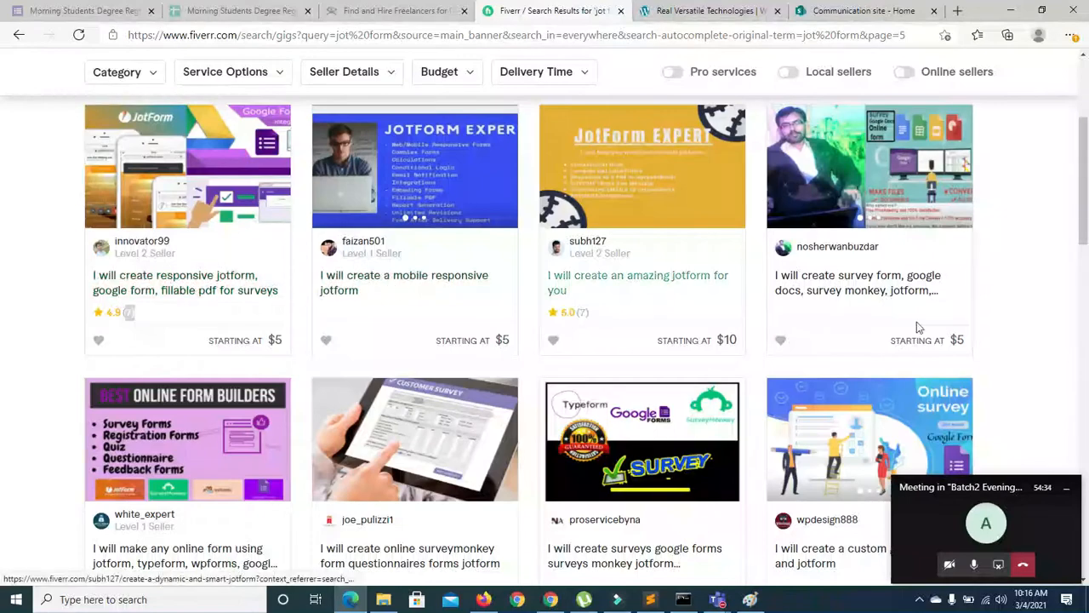
pyautogui.scroll(-2, 3, 221)
pyautogui.scroll(-5, 3, 236)
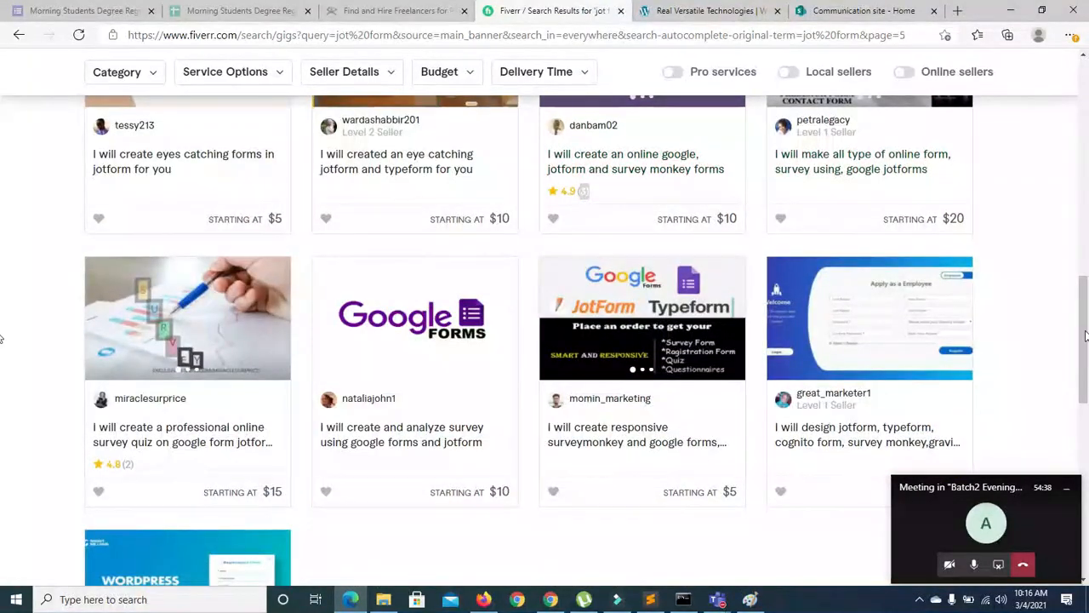
pyautogui.scroll(-3, 5, 328)
pyautogui.scroll(2, 2, 351)
pyautogui.scroll(-4, 3, 352)
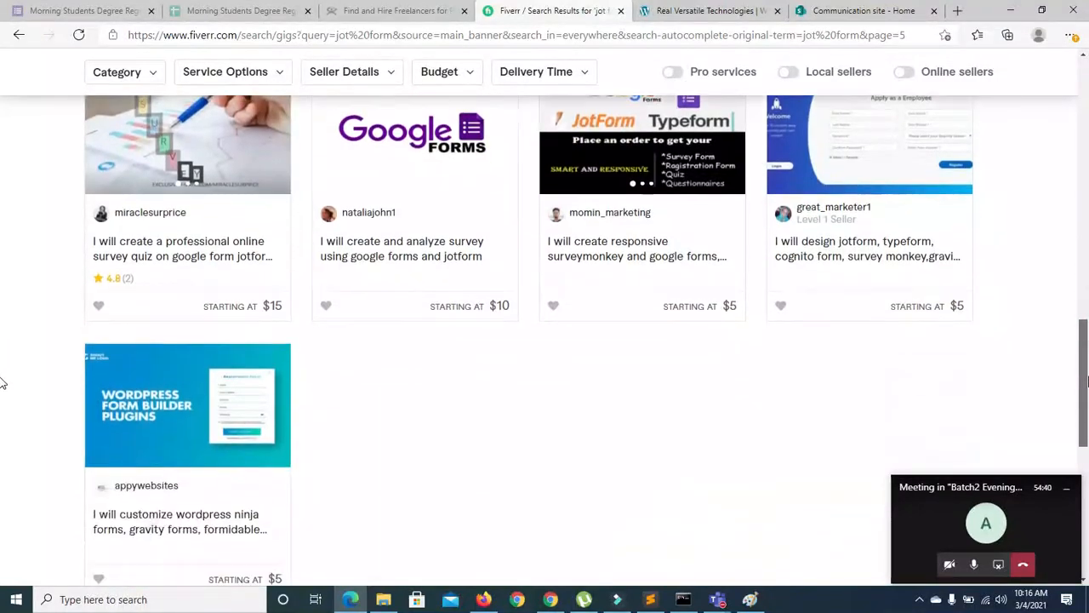
pyautogui.moveTo(1082, 387); pyautogui.dragTo(1083, 140)
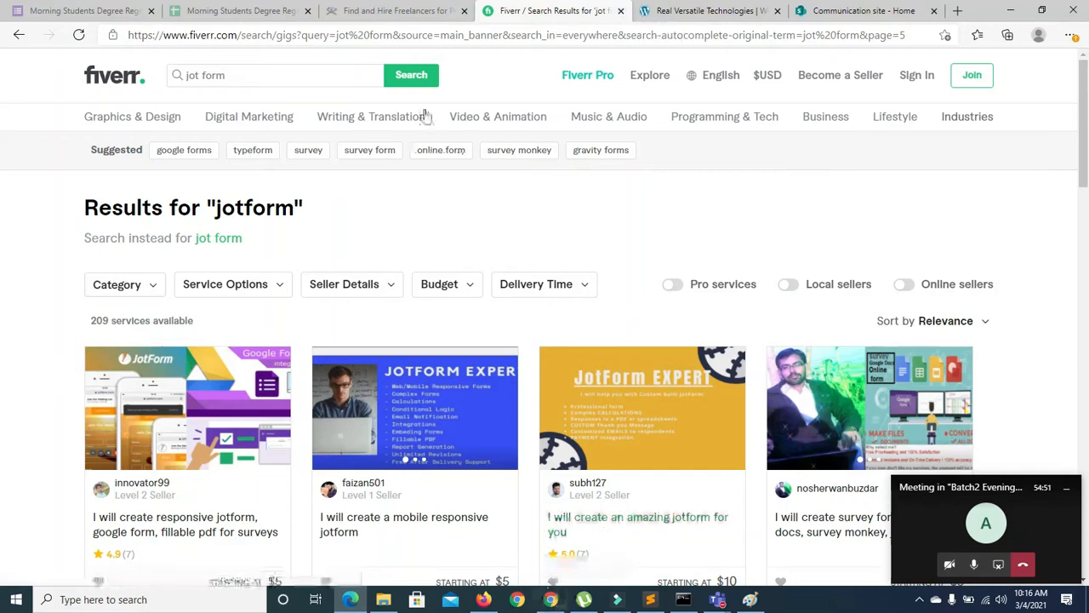
# Search Fiverr for 'google form' and highlight the review counts of the top gigs
pyautogui.click(237, 76)
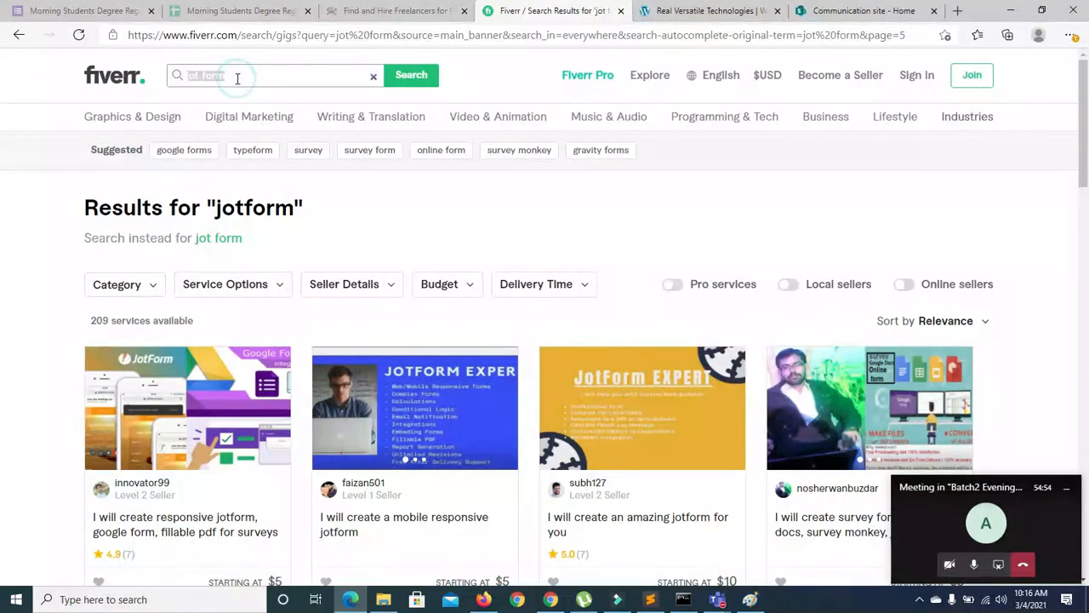
pyautogui.write('google form')
pyautogui.press('Return')
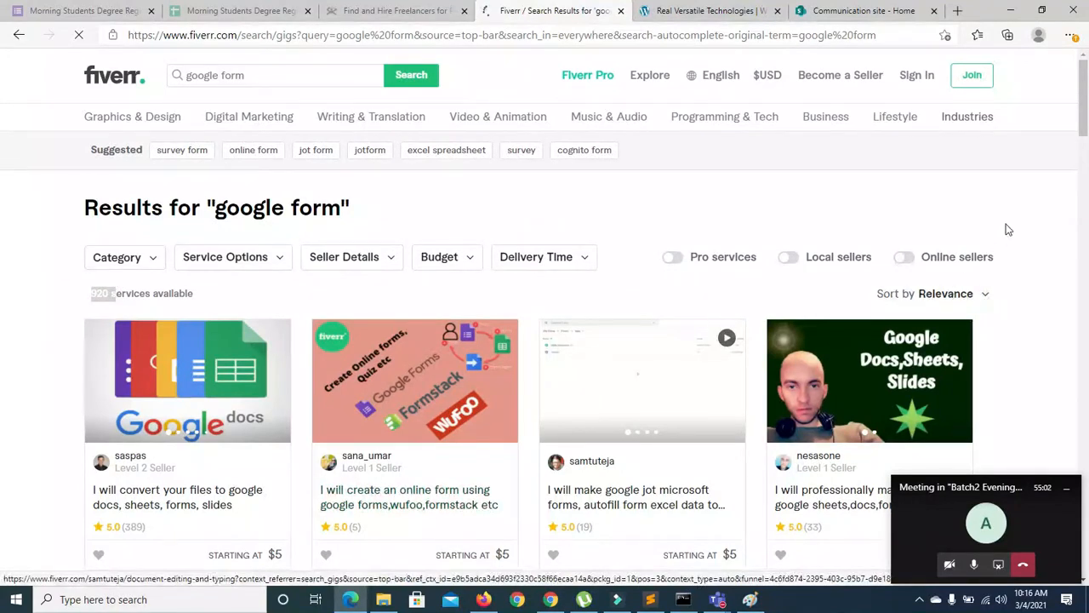
pyautogui.moveTo(1086, 117); pyautogui.dragTo(1088, 166)
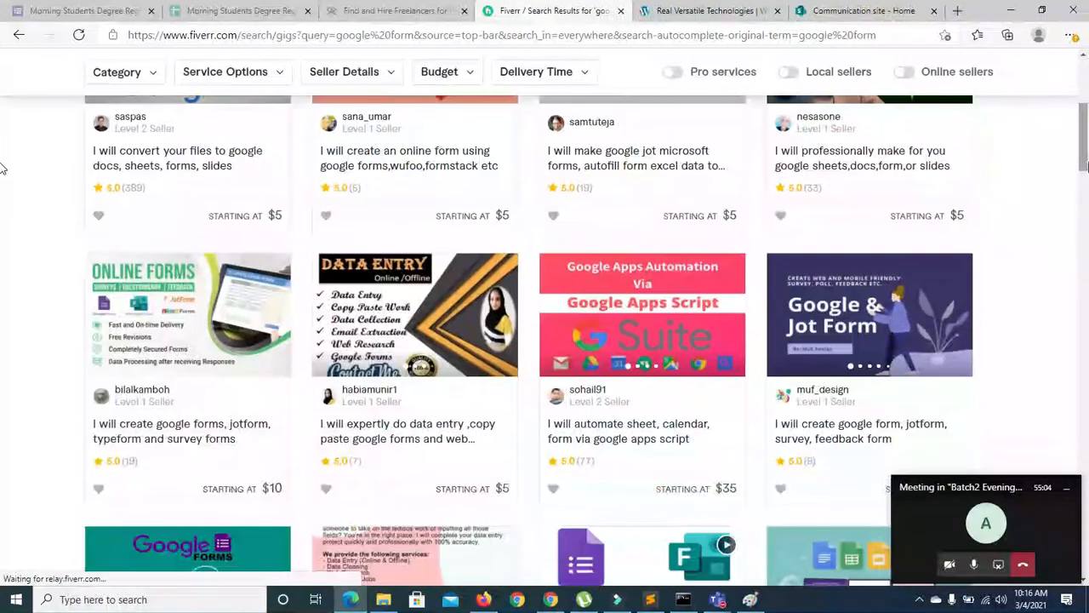
pyautogui.moveTo(830, 185); pyautogui.dragTo(806, 189)
pyautogui.moveTo(592, 186); pyautogui.dragTo(576, 188)
pyautogui.moveTo(363, 189); pyautogui.dragTo(337, 187)
pyautogui.moveTo(148, 188); pyautogui.dragTo(132, 187)
# Scroll through the google form gigs, return to the top, and switch to the JotForm window
pyautogui.scroll(-12, 3, 270)
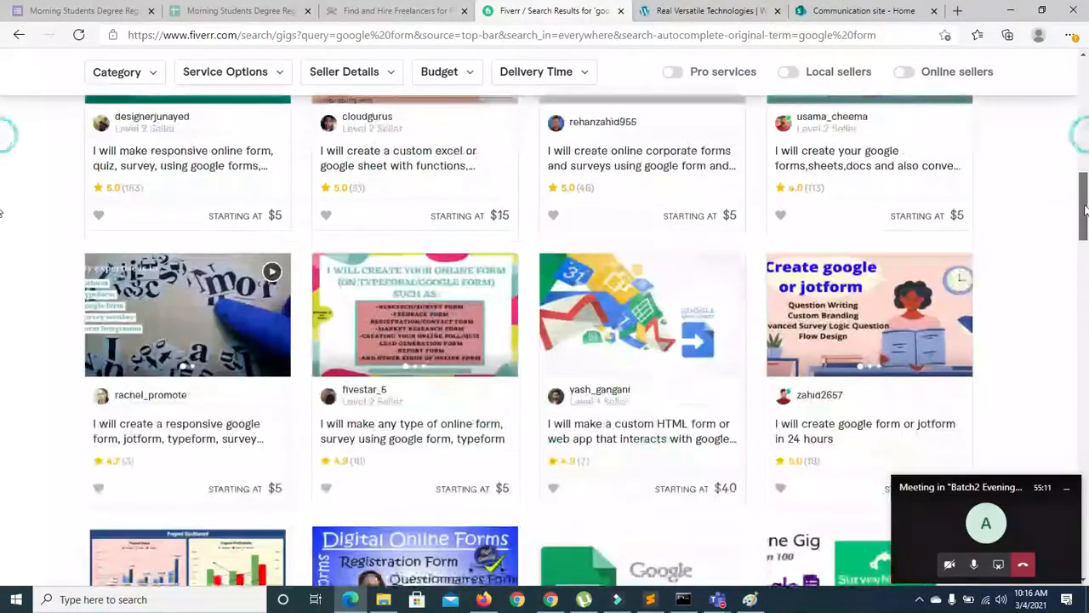
pyautogui.scroll(-8, 2, 274)
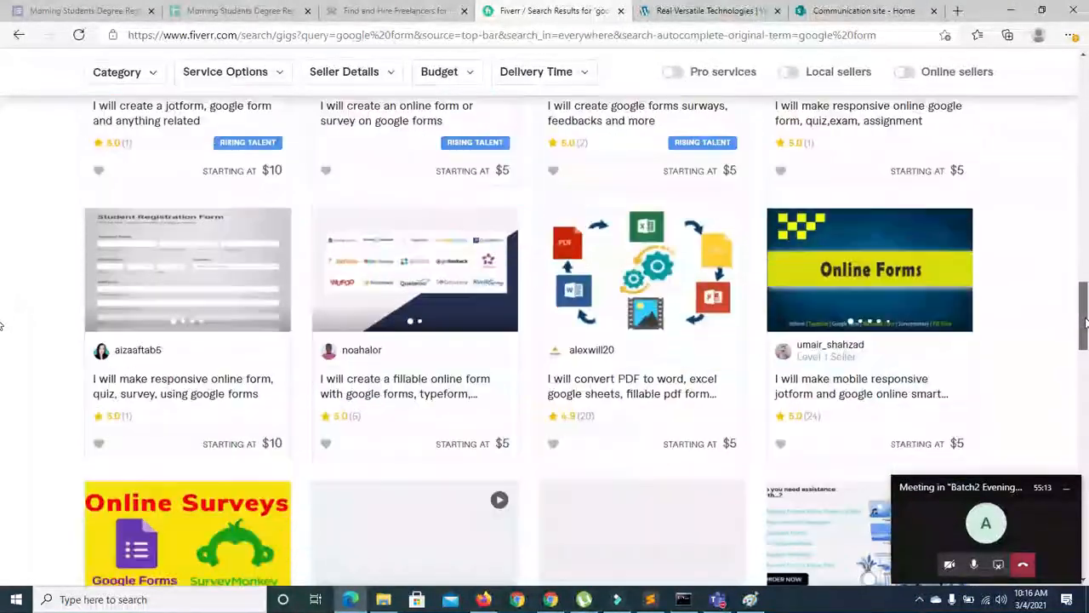
pyautogui.scroll(-5, 3, 364)
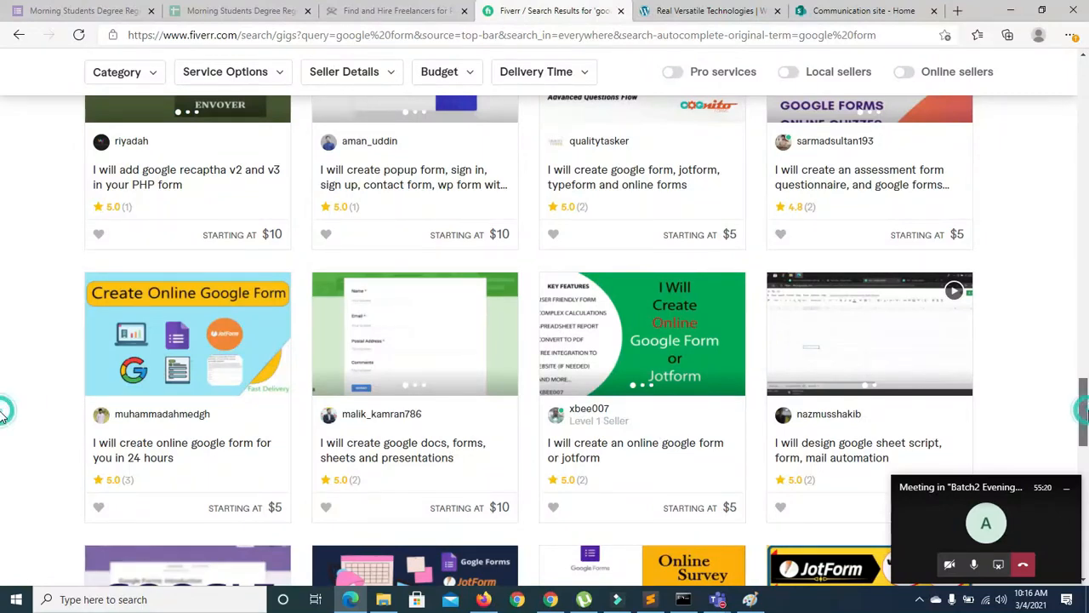
pyautogui.scroll(-3, 4, 412)
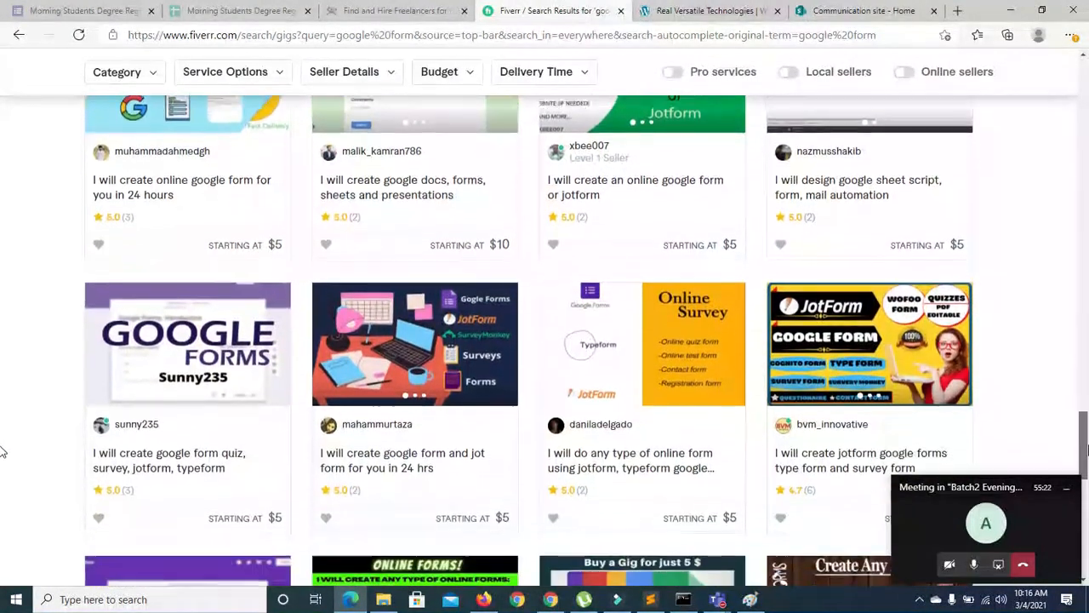
pyautogui.scroll(-3, 3, 453)
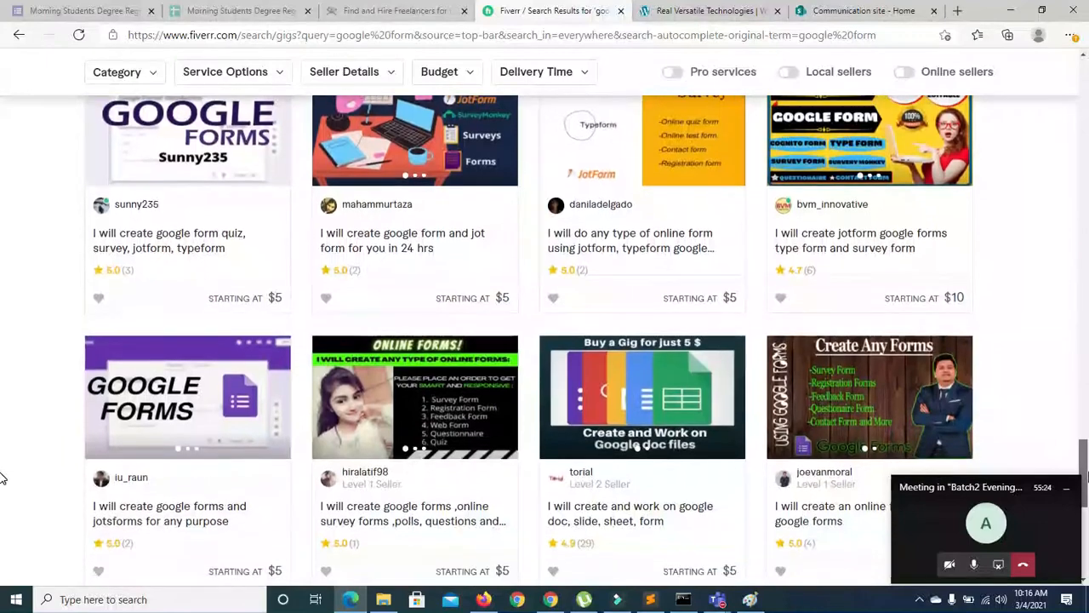
pyautogui.scroll(-2, 4, 482)
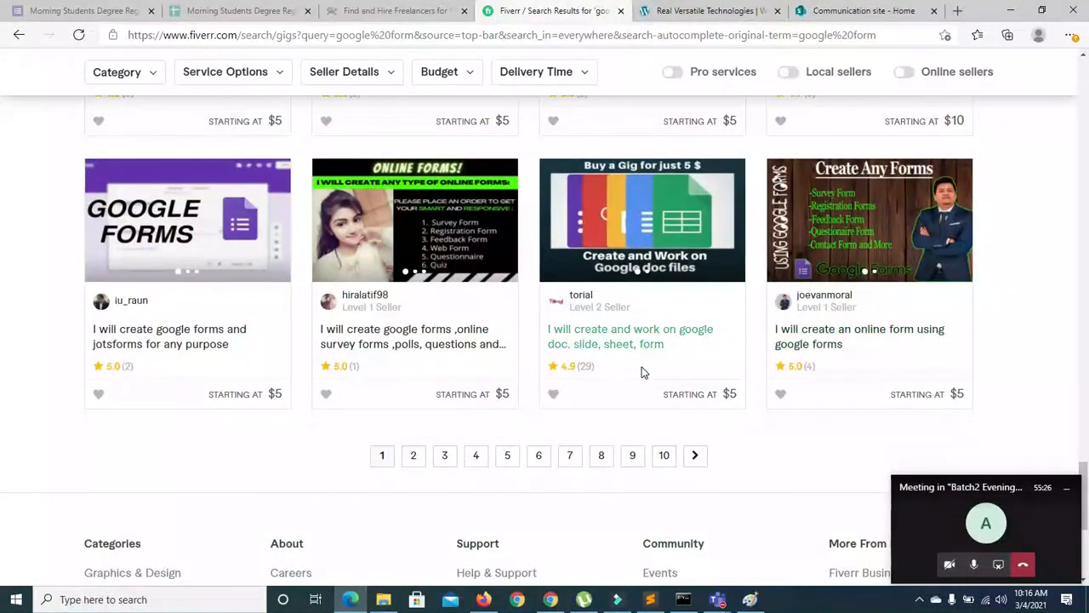
pyautogui.moveTo(1083, 472); pyautogui.dragTo(1085, 67)
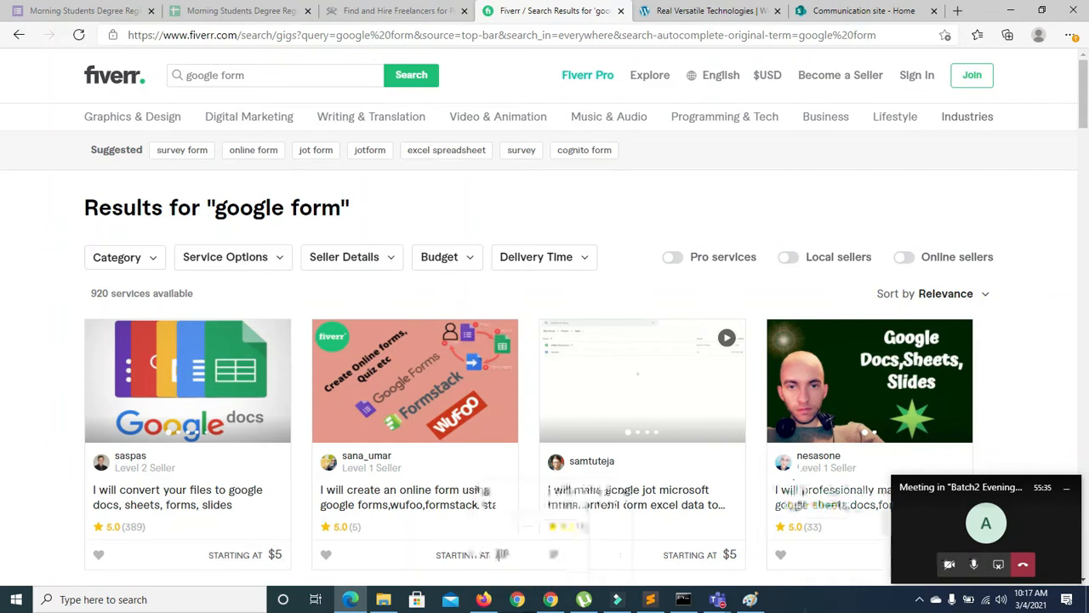
pyautogui.moveTo(749, 599)
pyautogui.click(849, 602)
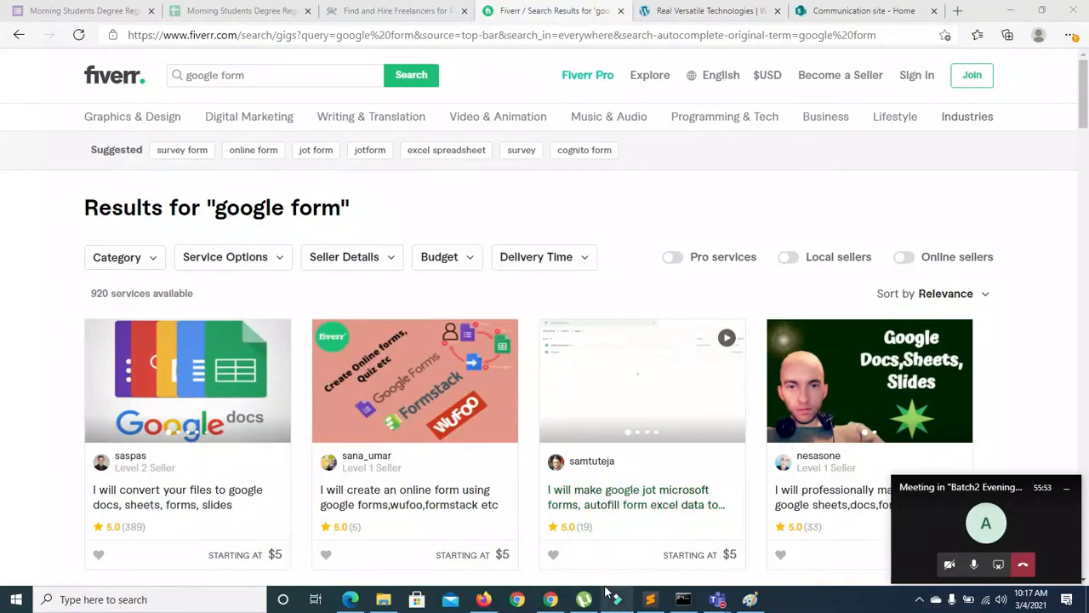
pyautogui.click(551, 599)
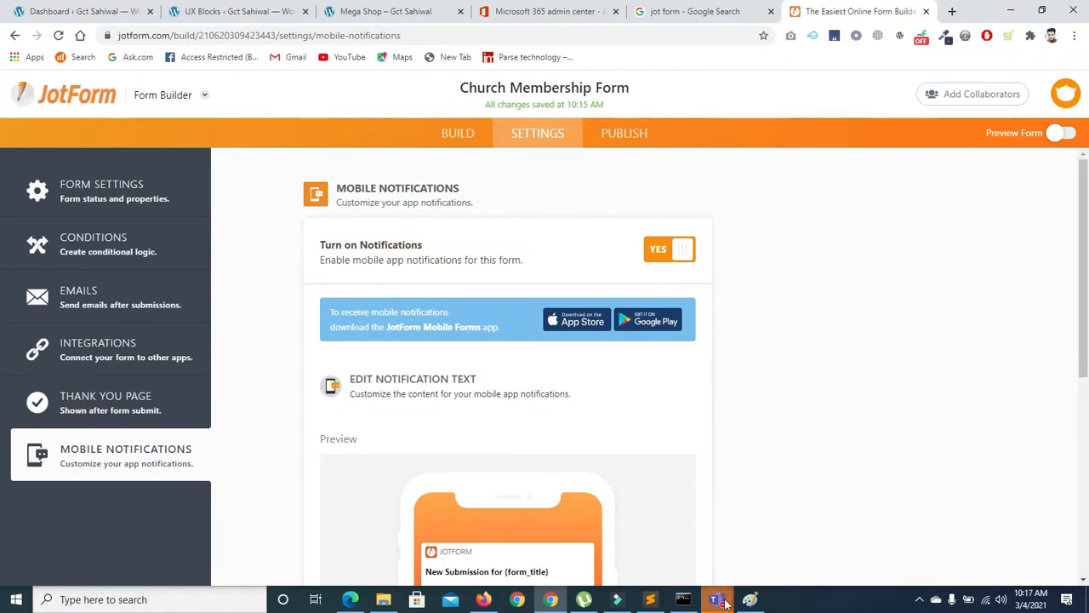
# Minimise the meeting window and close the JotForm tab
pyautogui.moveTo(718, 599)
pyautogui.click(779, 527)
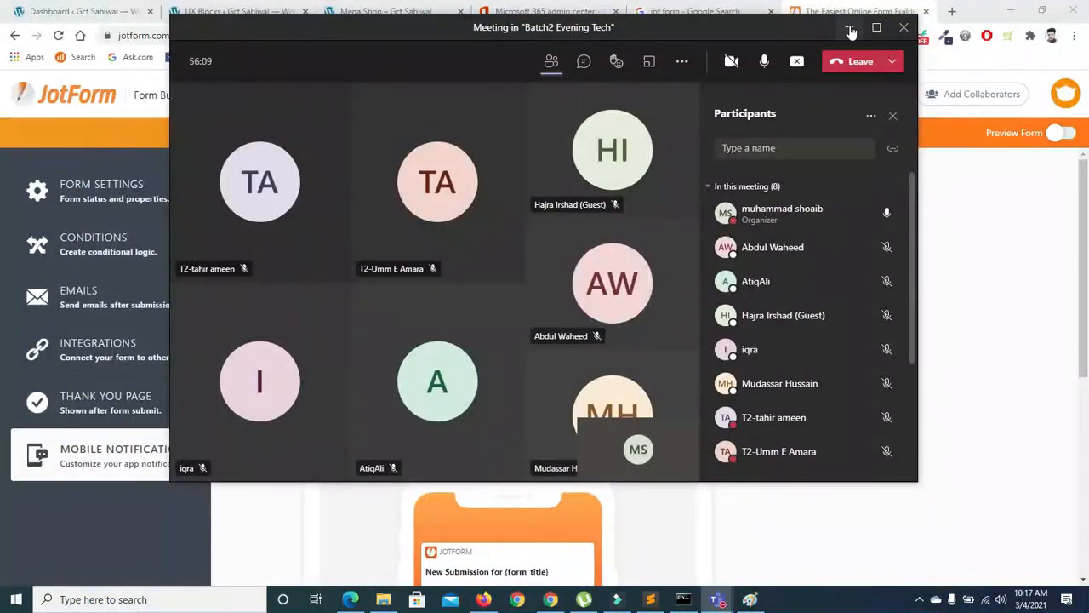
pyautogui.click(848, 27)
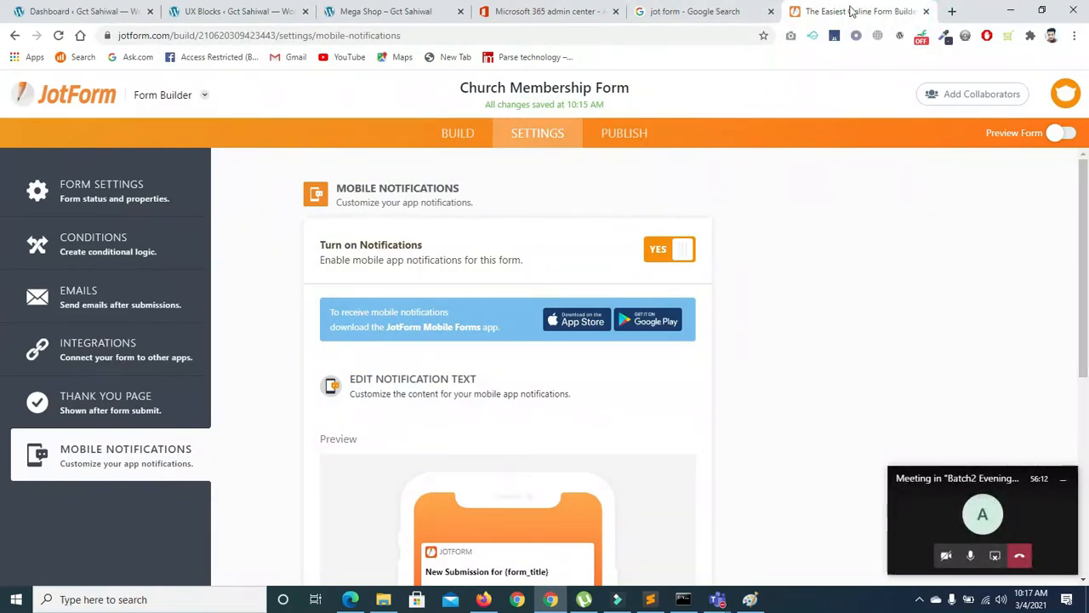
pyautogui.click(924, 12)
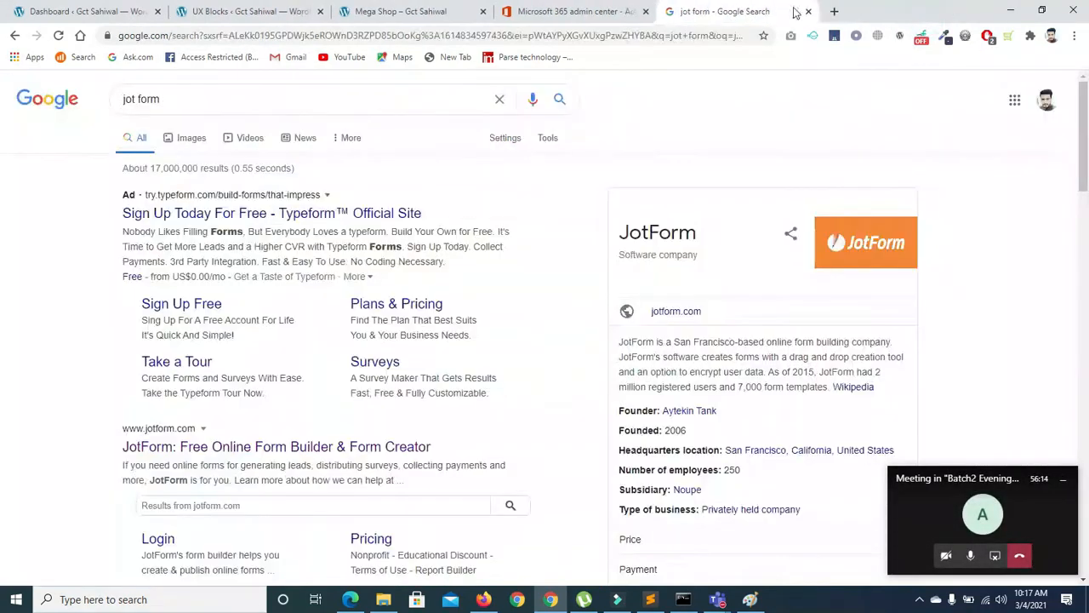
# Search for 'google form' and open the 'Google Forms: Free Online Surveys' result
pyautogui.tripleClick(414, 98)
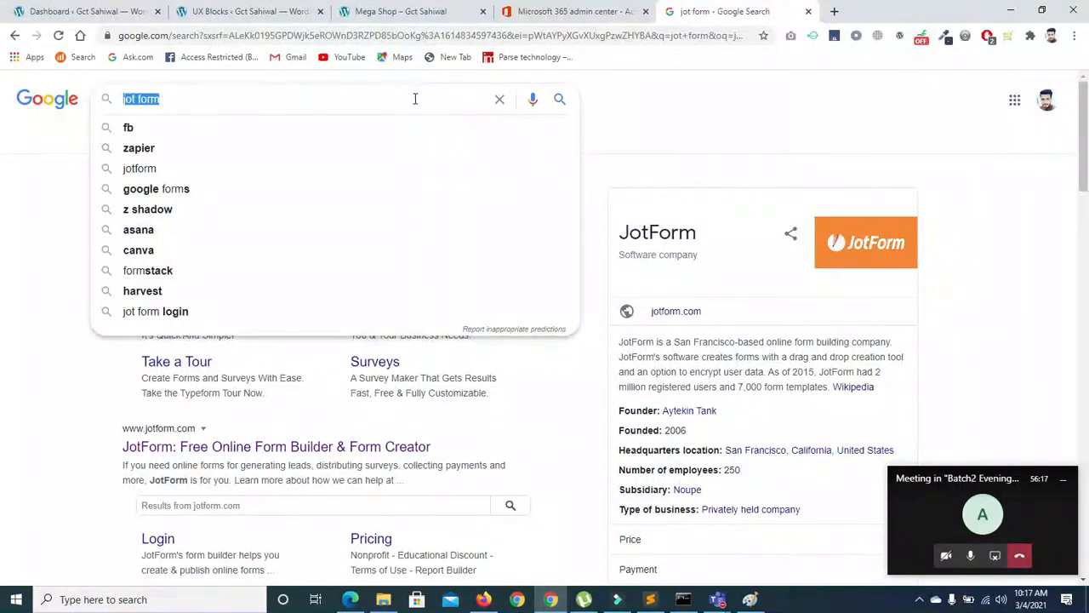
pyautogui.press('BackSpace')
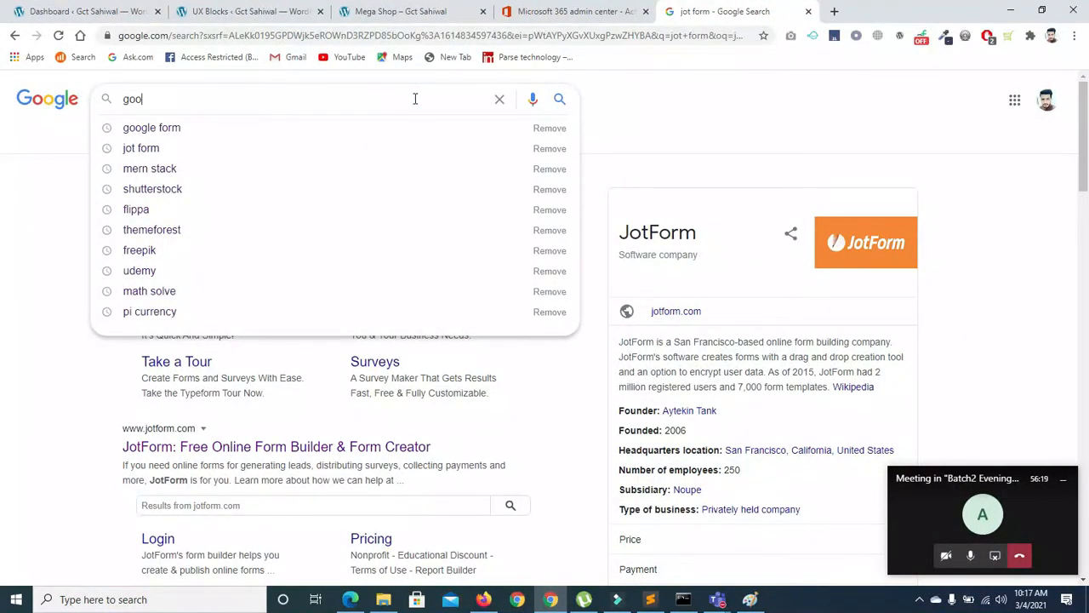
pyautogui.write('google')
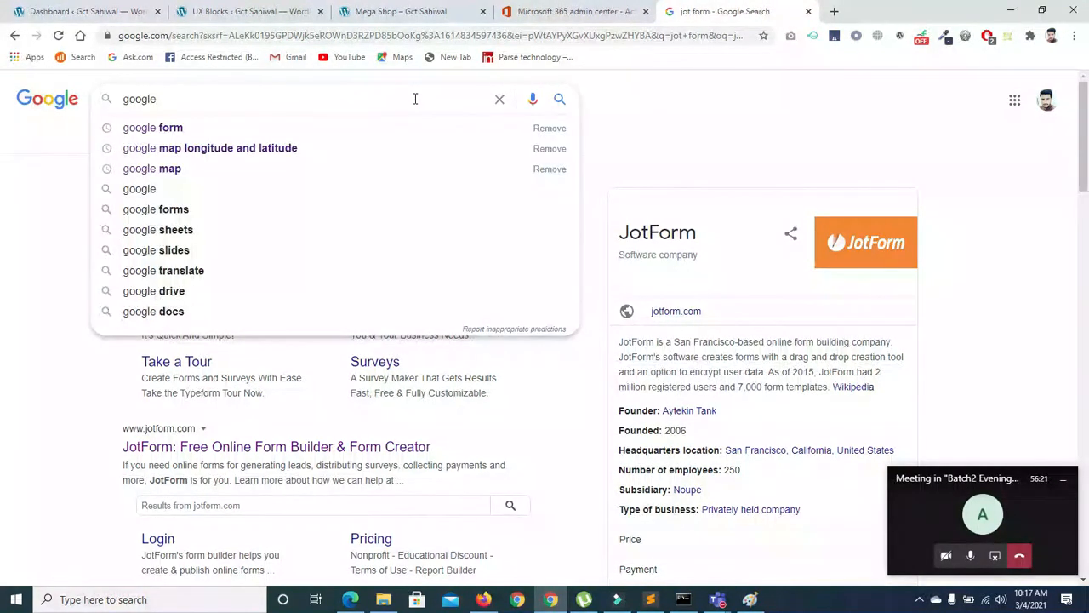
pyautogui.click(246, 131)
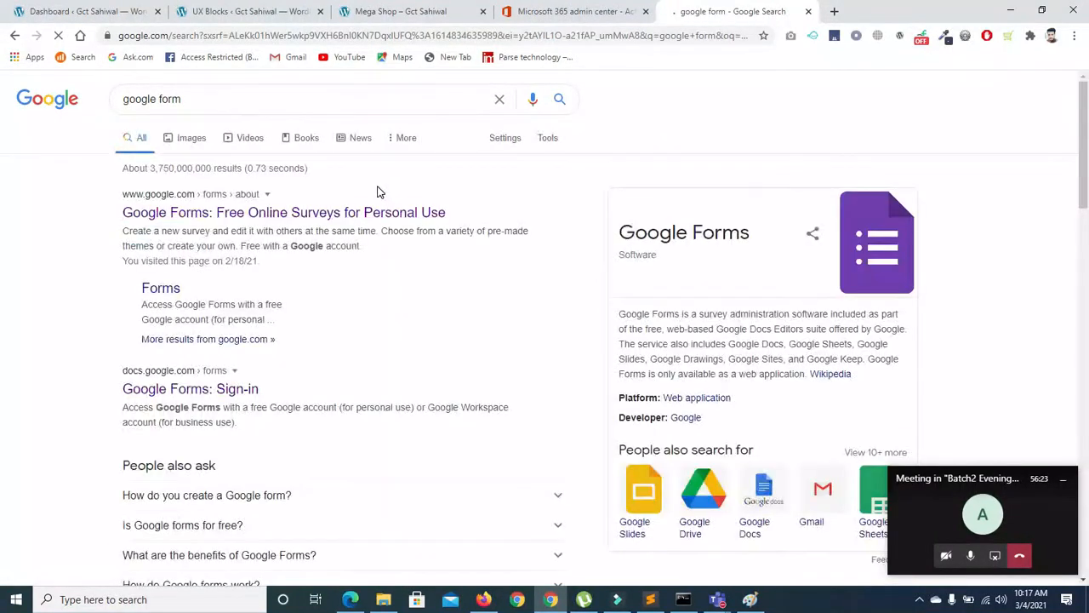
pyautogui.click(291, 212)
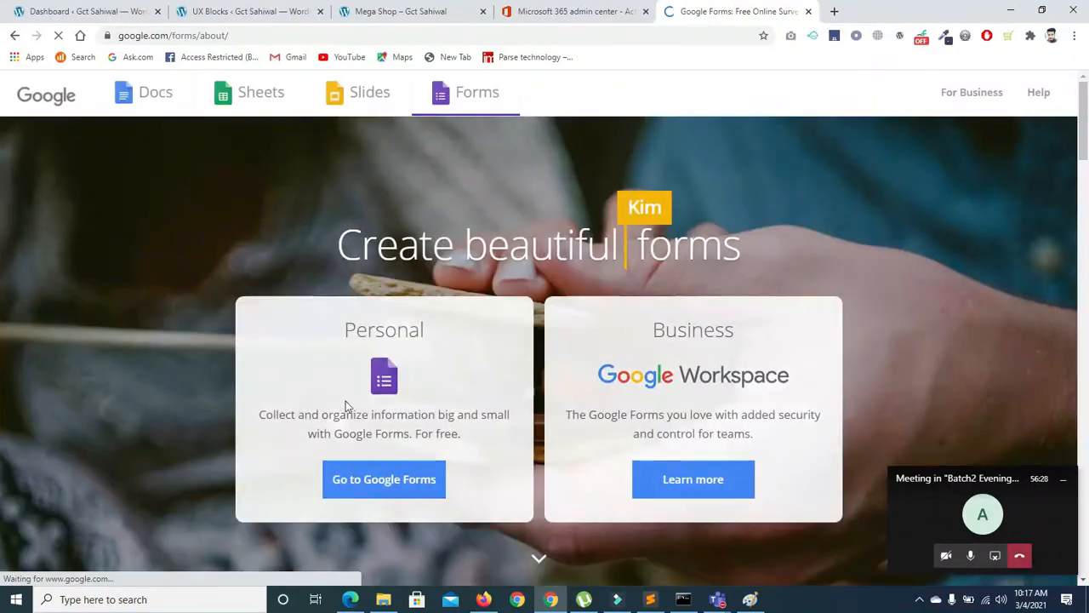
# Go to Google Forms, glance at the Student Website URL responses sheet in Firefox, then return to Forms
pyautogui.click(364, 484)
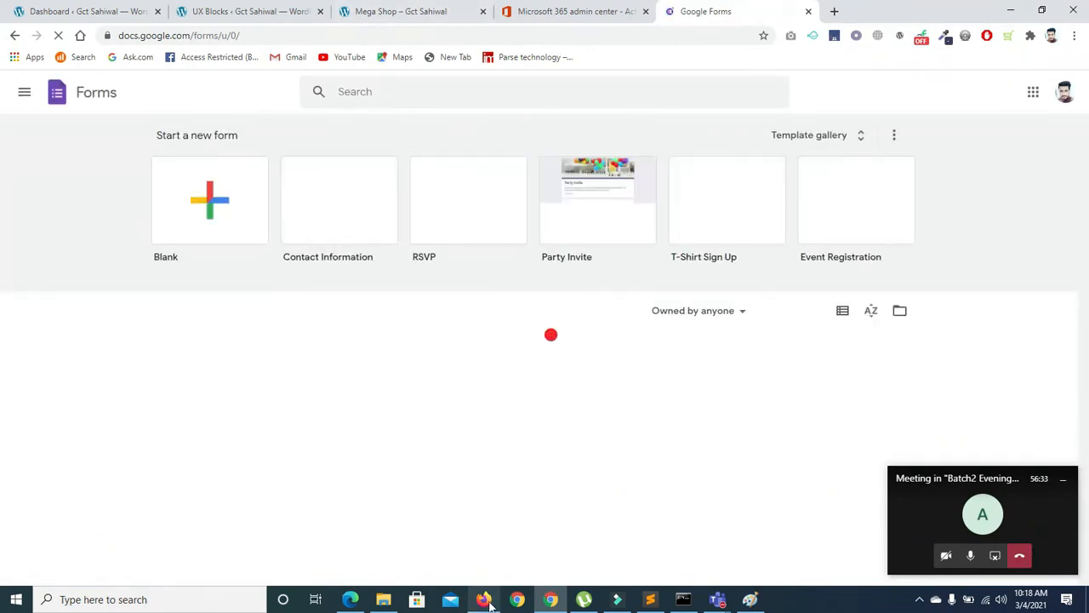
pyautogui.click(487, 601)
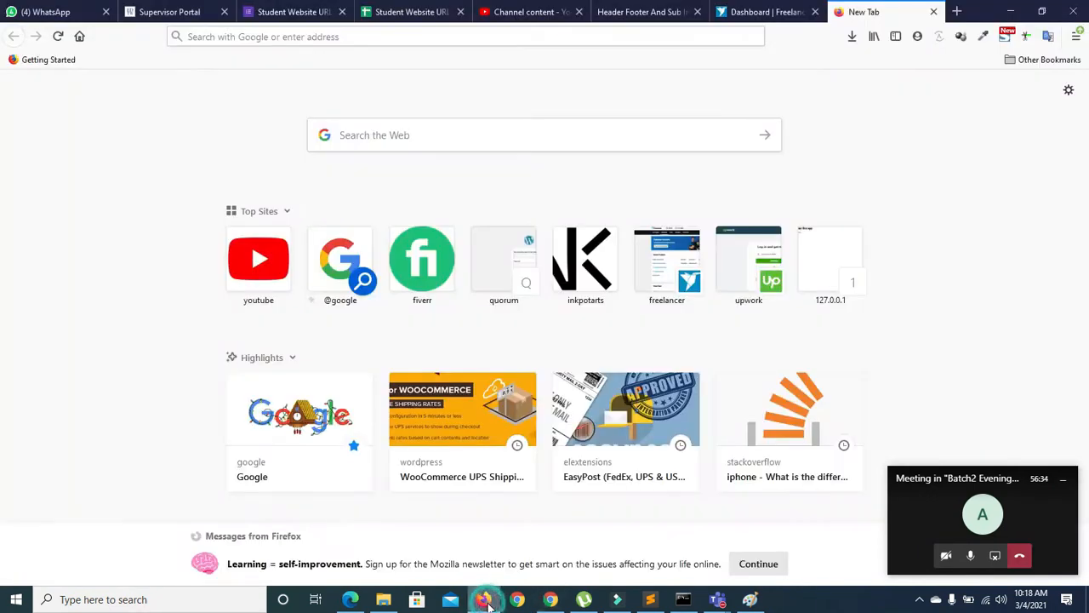
pyautogui.click(412, 12)
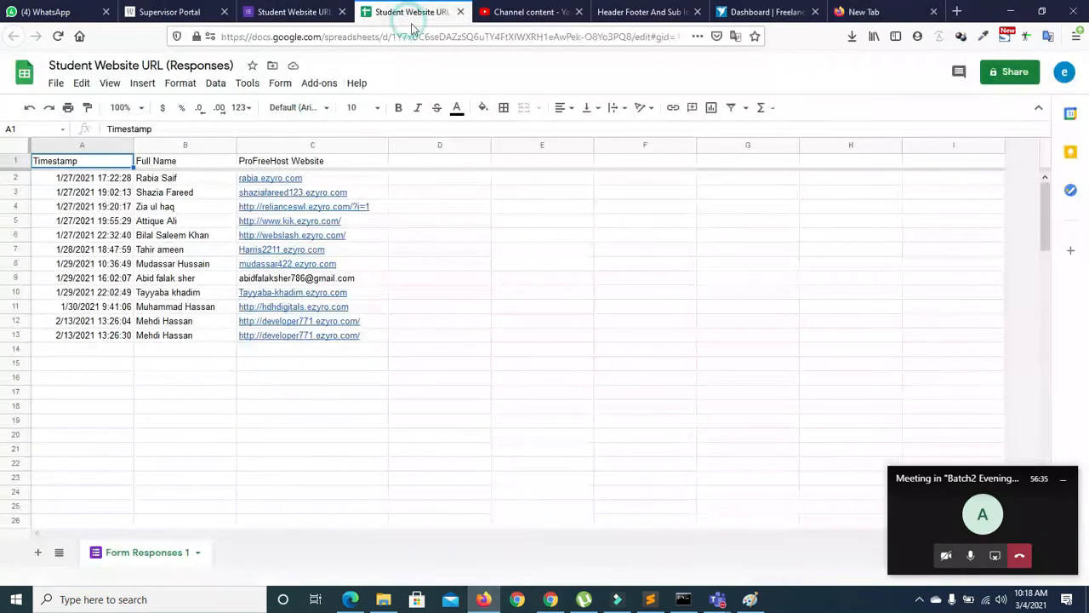
pyautogui.click(859, 14)
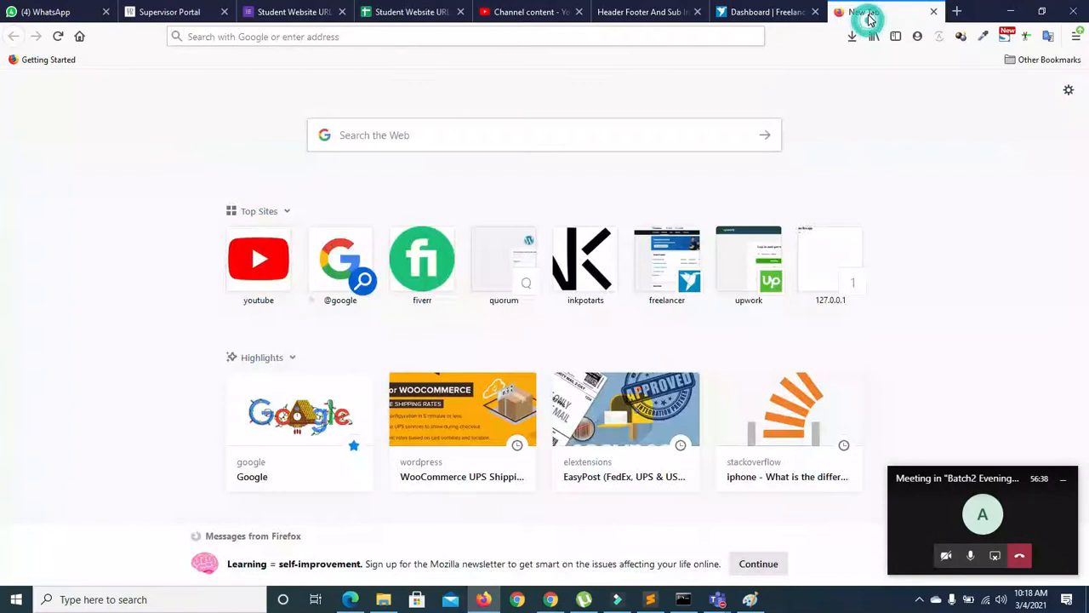
pyautogui.click(551, 599)
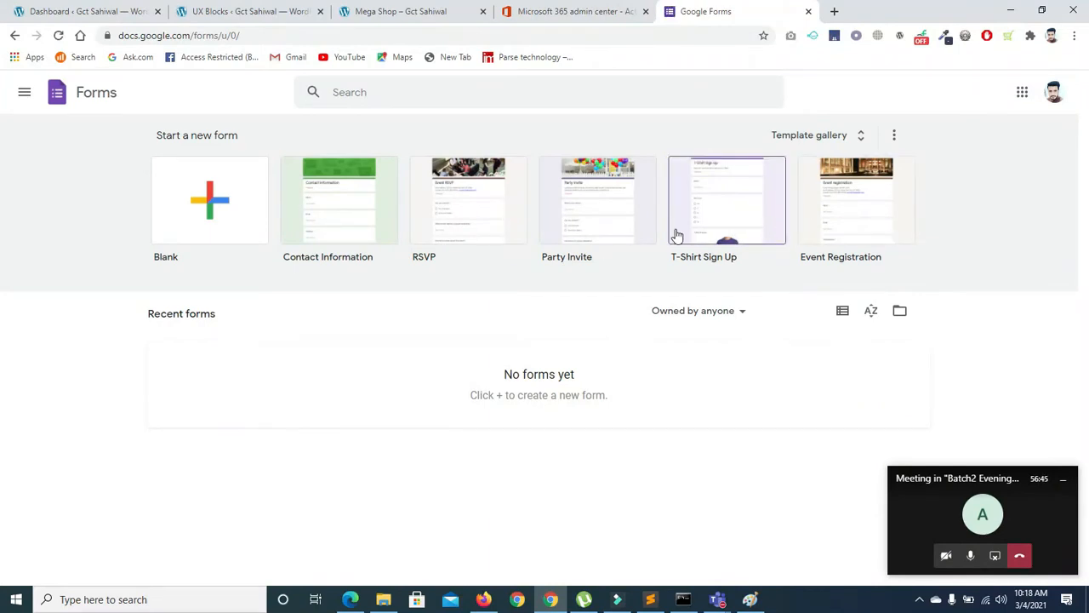
# Start a blank form and title it 'Student Registration'
pyautogui.click(532, 237)
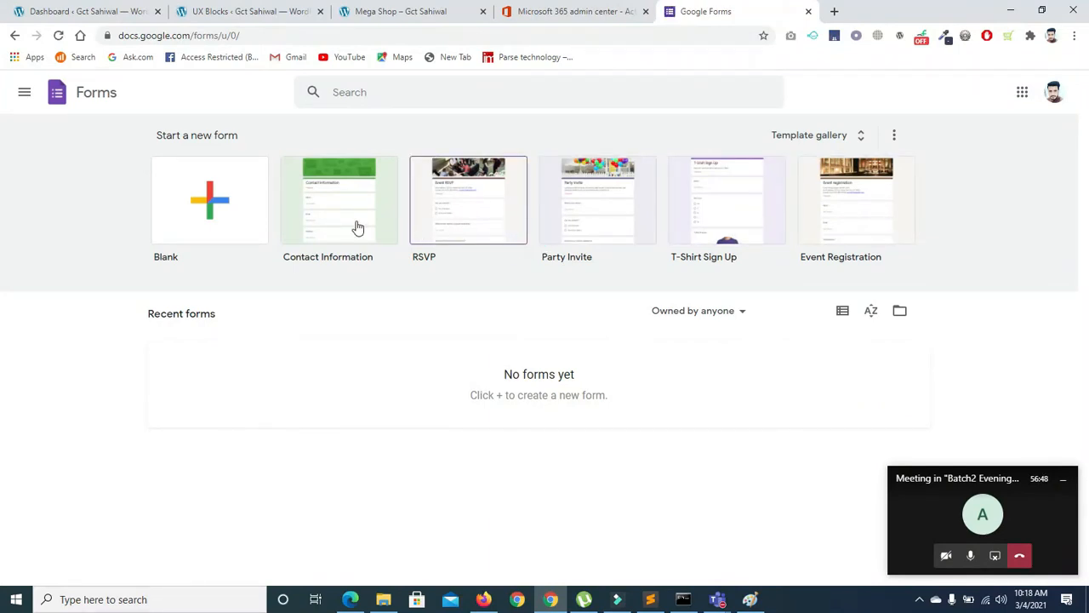
pyautogui.click(194, 207)
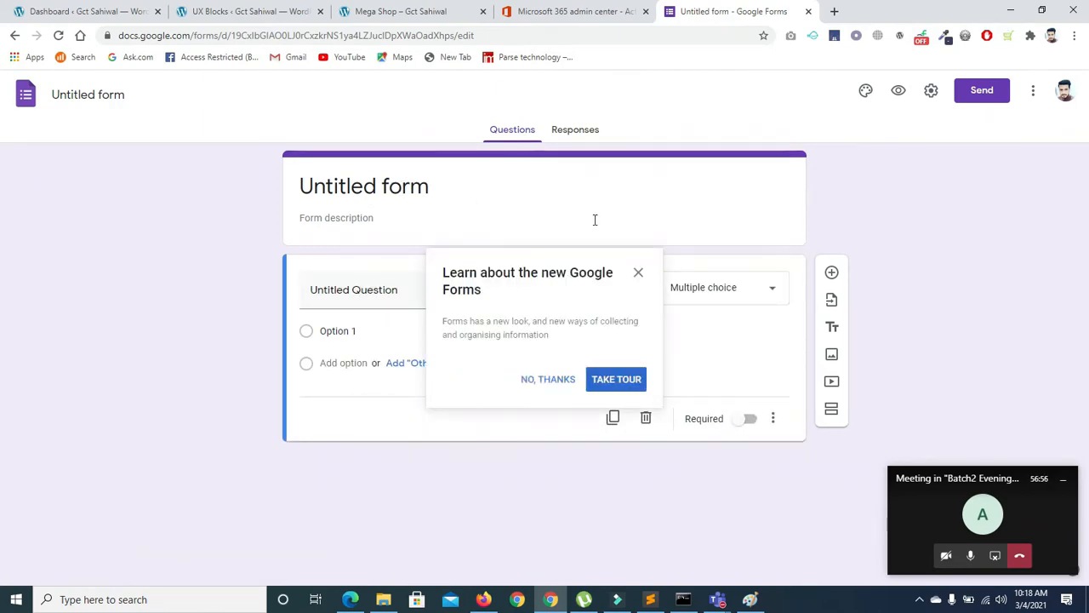
pyautogui.click(638, 273)
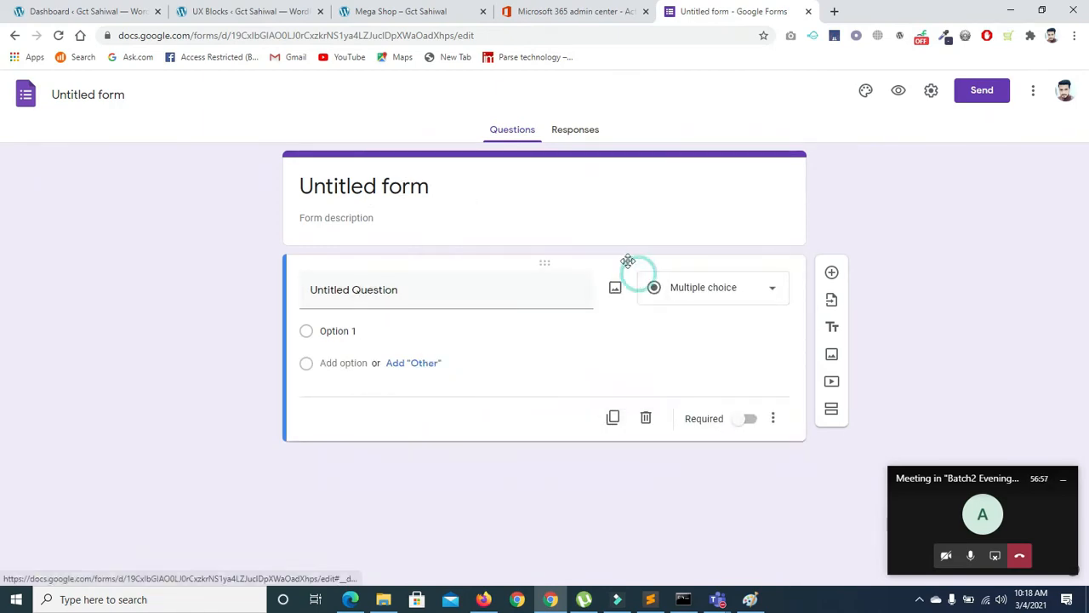
pyautogui.click(441, 189)
pyautogui.press('BackSpace')
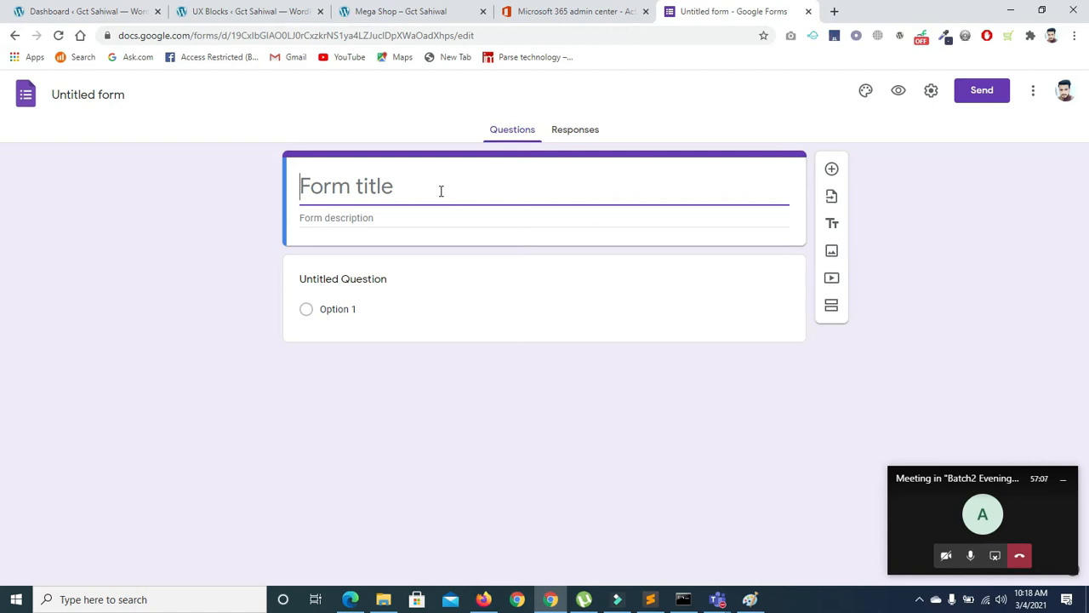
pyautogui.write('Stude')
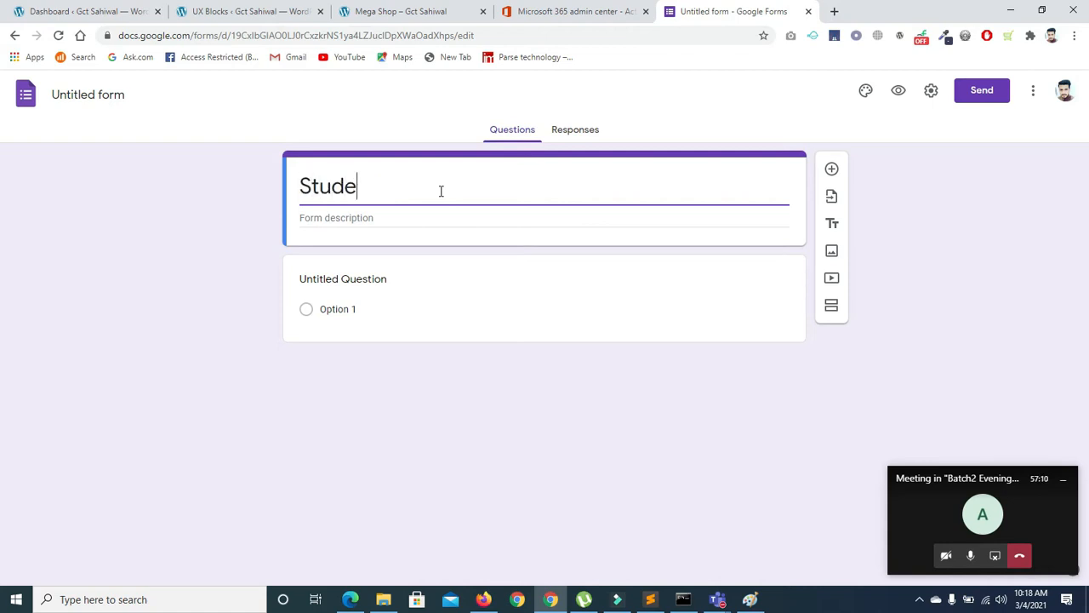
pyautogui.write('nt Re')
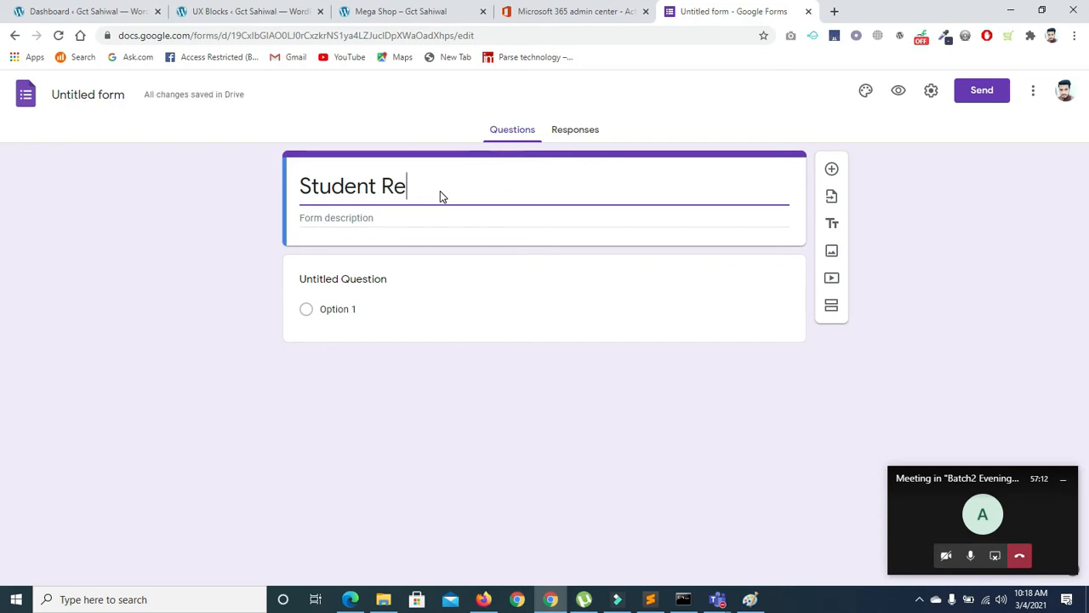
pyautogui.write('gist')
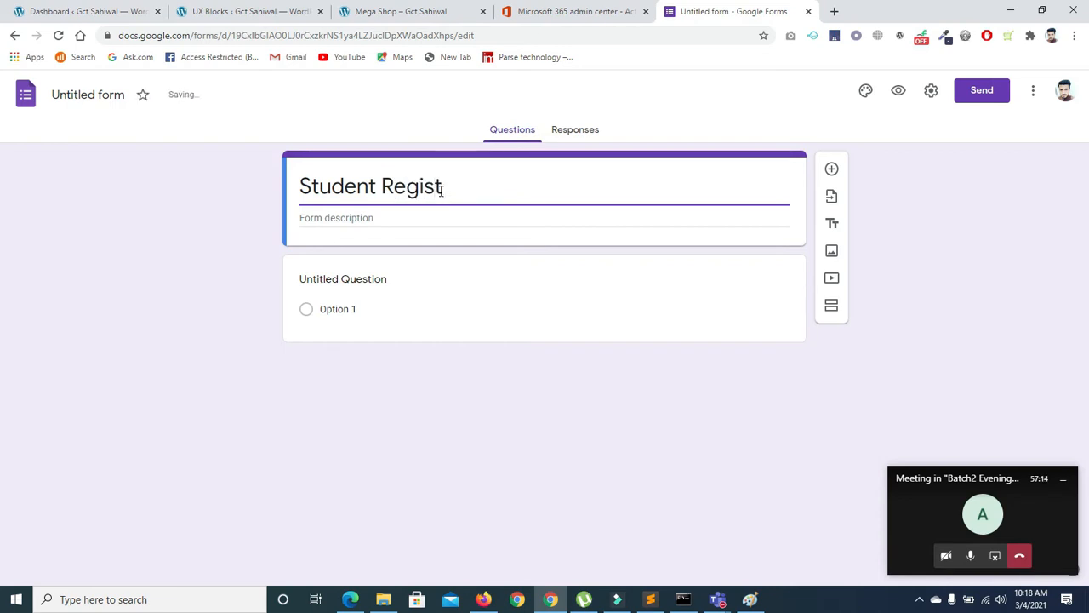
pyautogui.write('ration')
# Add the description 'Student Data Collect' and bring up the theme options
pyautogui.click(494, 220)
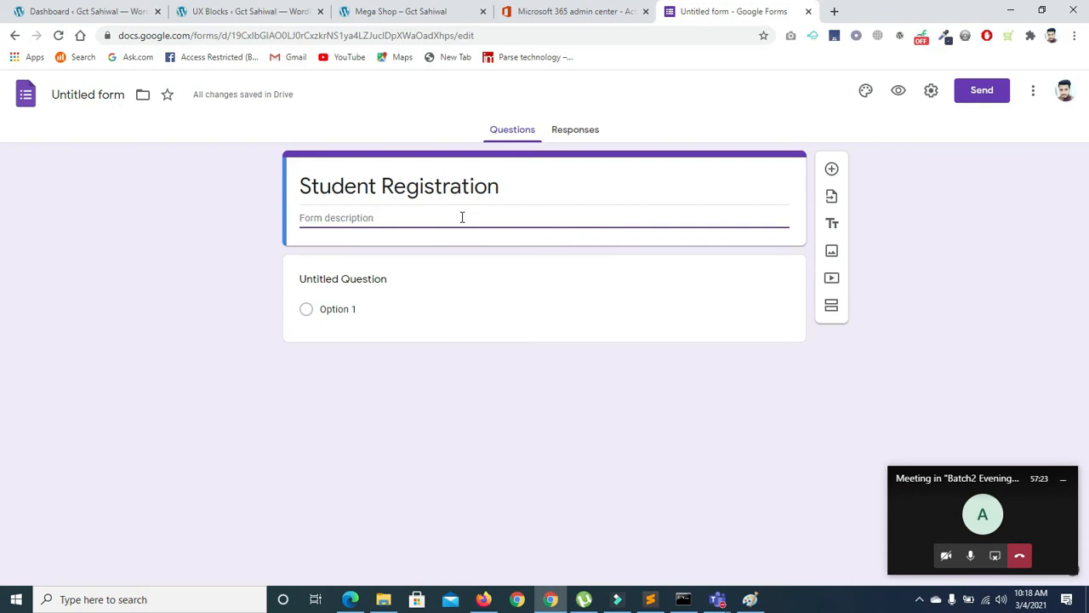
pyautogui.write('c')
pyautogui.write('dent')
pyautogui.click(866, 92)
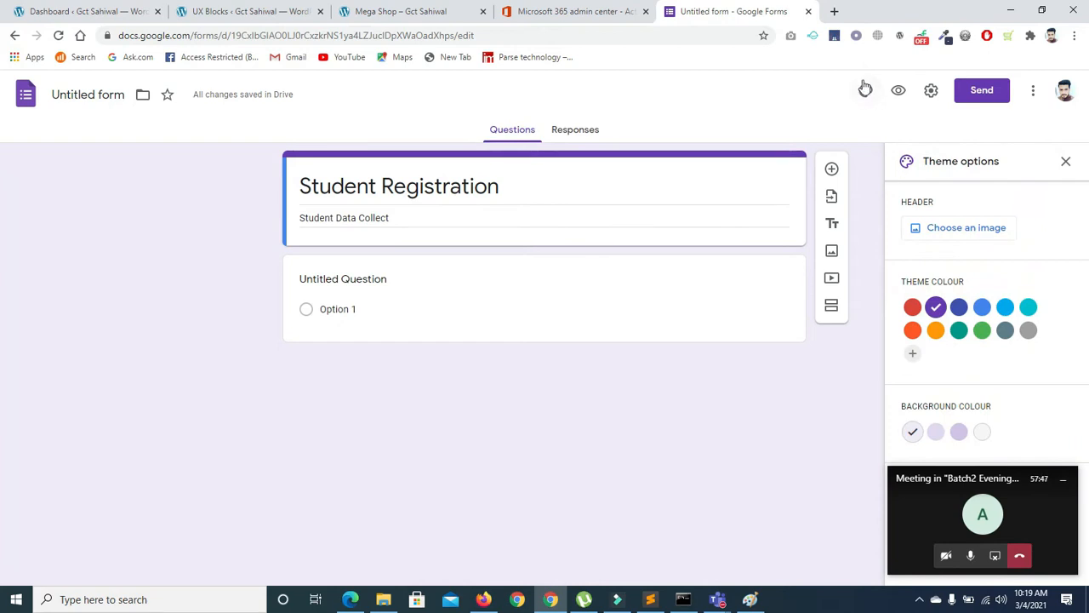
# Try several theme colours, ending on orange
pyautogui.click(963, 478)
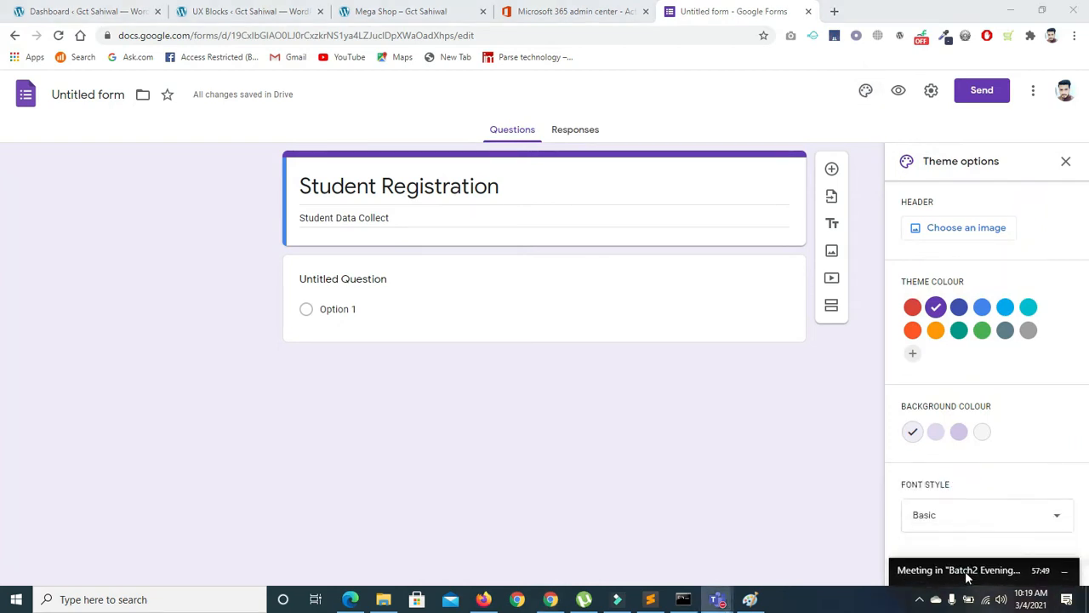
pyautogui.click(982, 307)
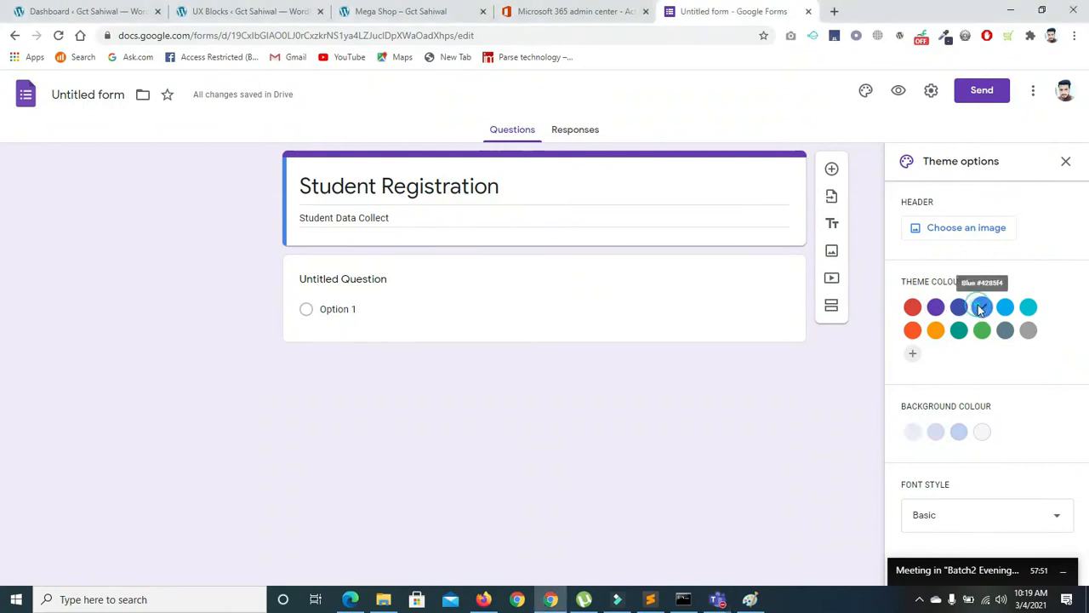
pyautogui.click(1006, 309)
pyautogui.click(1030, 309)
pyautogui.click(1029, 331)
pyautogui.click(1004, 332)
pyautogui.click(981, 332)
pyautogui.click(959, 331)
pyautogui.click(912, 330)
# Insert the fireworks image from the Party themes as the form header
pyautogui.click(950, 224)
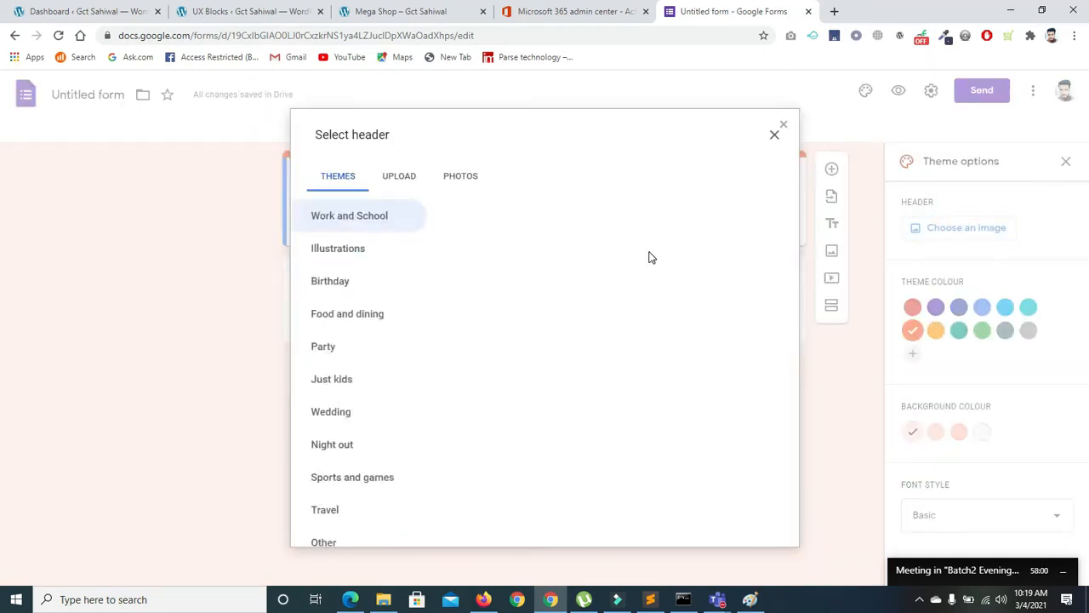
pyautogui.click(403, 182)
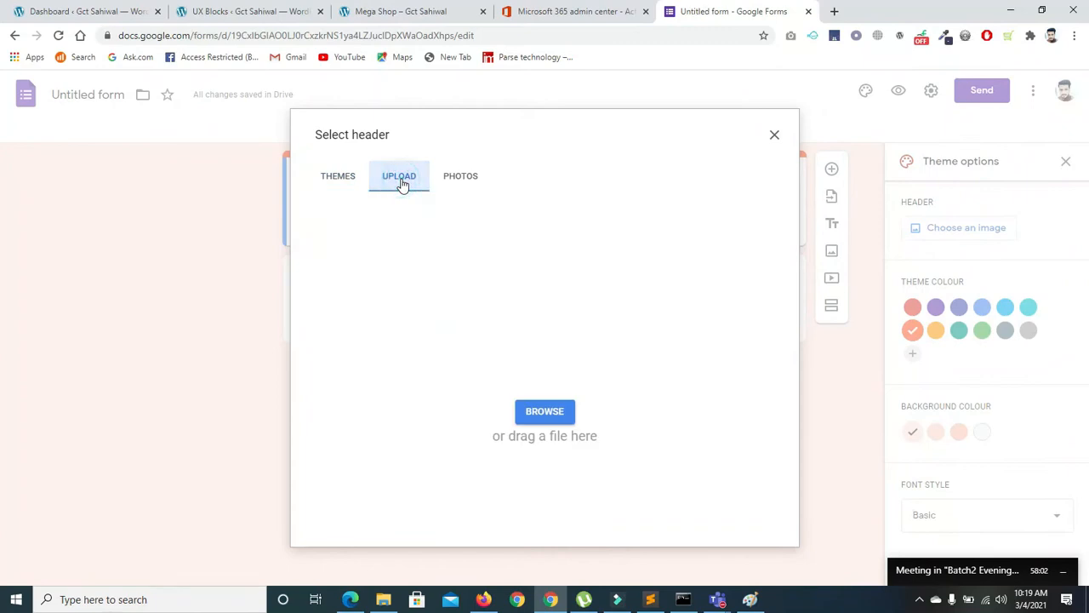
pyautogui.click(349, 179)
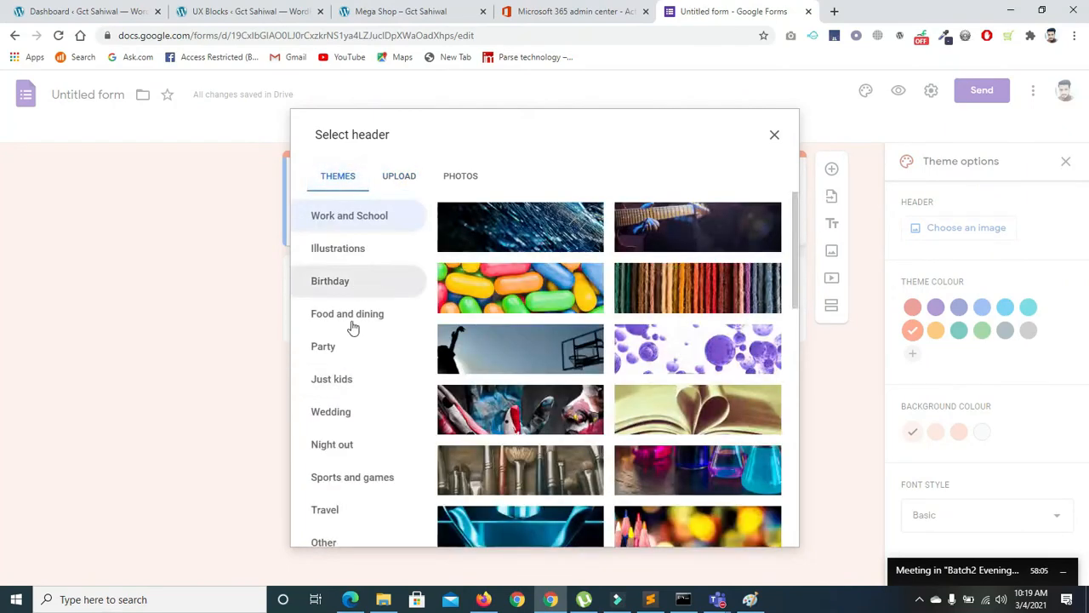
pyautogui.click(335, 362)
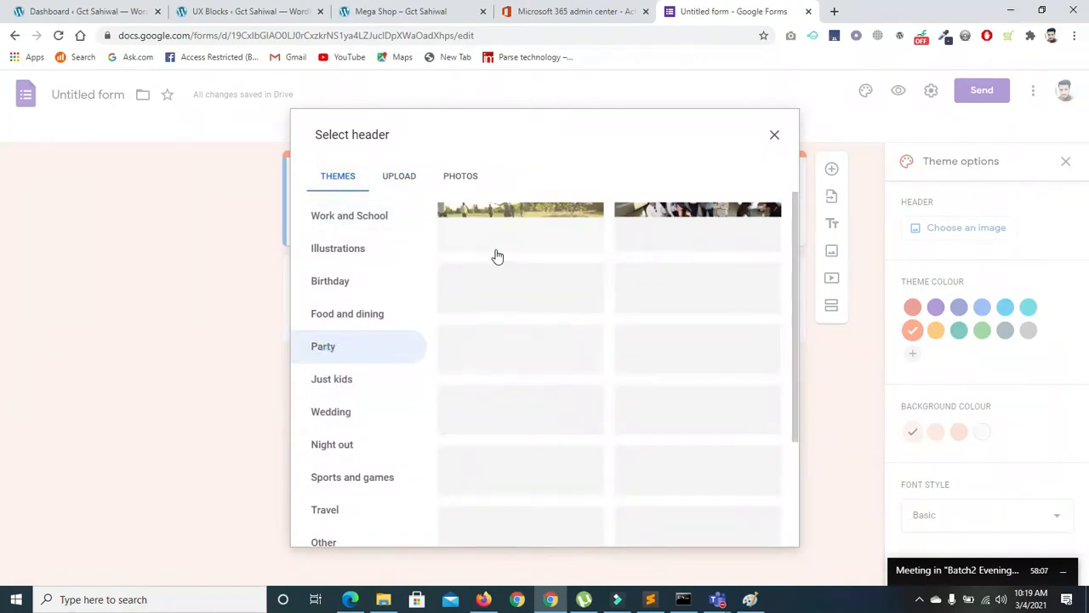
pyautogui.click(522, 233)
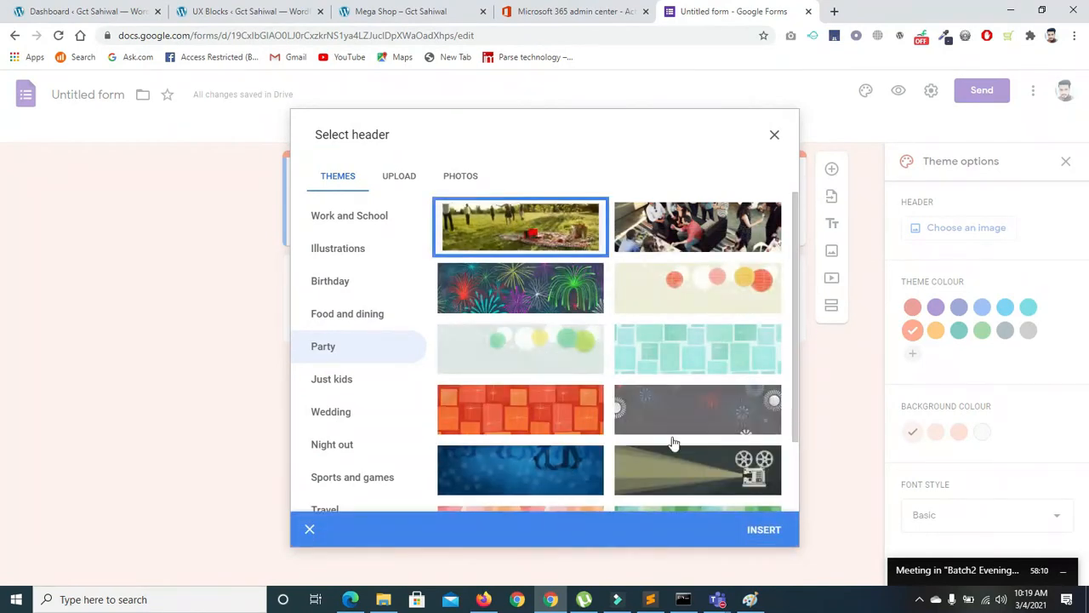
pyautogui.click(546, 294)
pyautogui.click(752, 531)
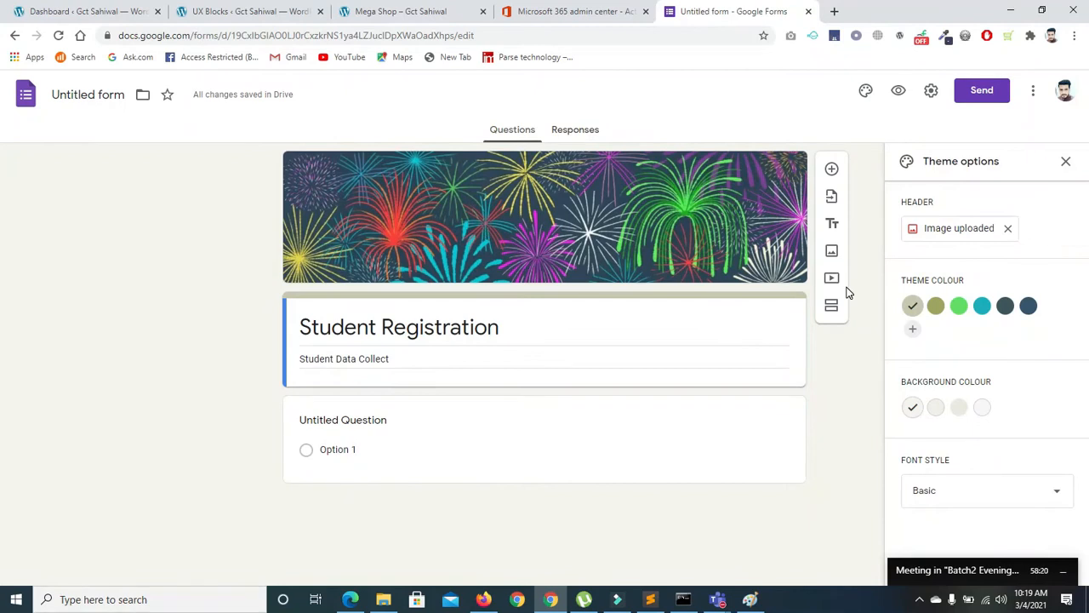
# Create and apply the custom blue theme colour #0a54ff
pyautogui.click(959, 305)
pyautogui.click(984, 308)
pyautogui.click(1027, 305)
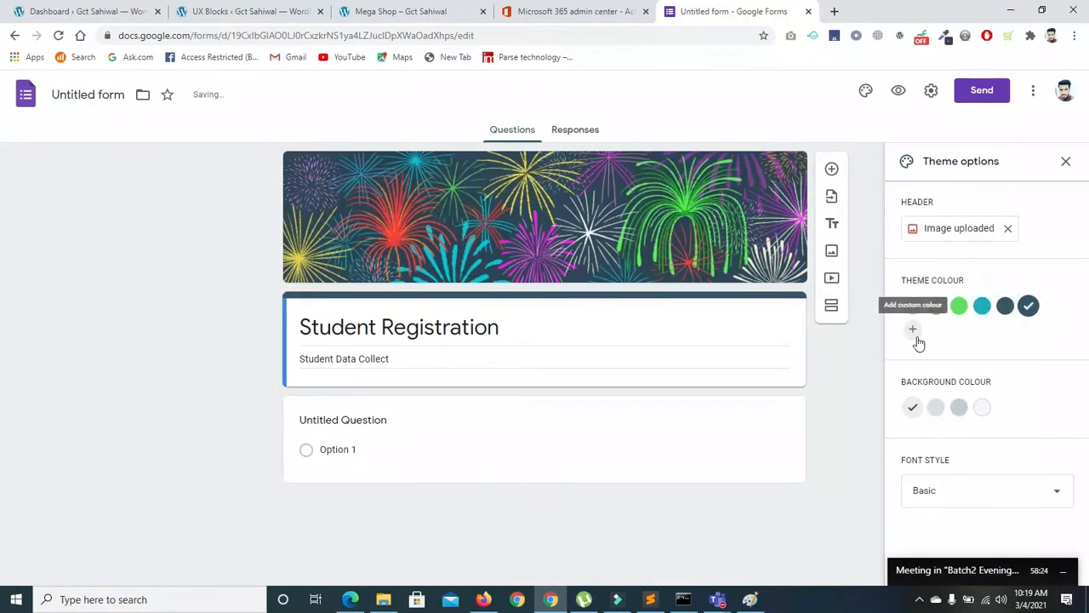
pyautogui.click(912, 329)
pyautogui.moveTo(922, 394); pyautogui.dragTo(992, 393)
pyautogui.moveTo(1037, 315)
pyautogui.mouseDown()
pyautogui.moveTo(1023, 330)
pyautogui.moveTo(1036, 309)
pyautogui.mouseUp()
pyautogui.click(1007, 452)
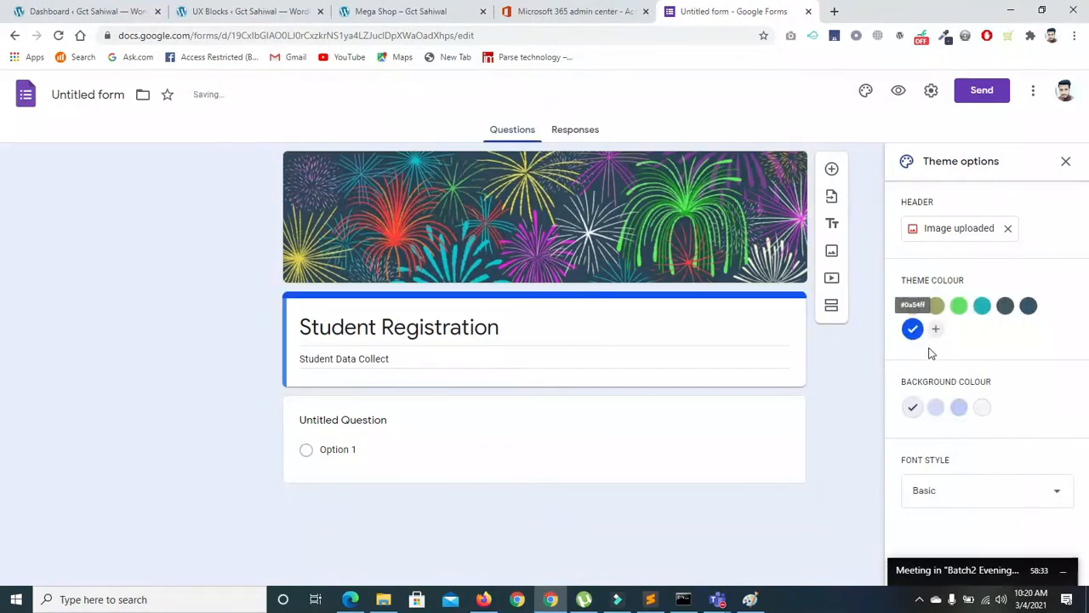
# Try the background swatches and set the page background to pale grey
pyautogui.click(982, 408)
pyautogui.click(959, 408)
pyautogui.click(936, 408)
pyautogui.click(912, 408)
pyautogui.click(936, 409)
pyautogui.click(982, 409)
pyautogui.click(1005, 408)
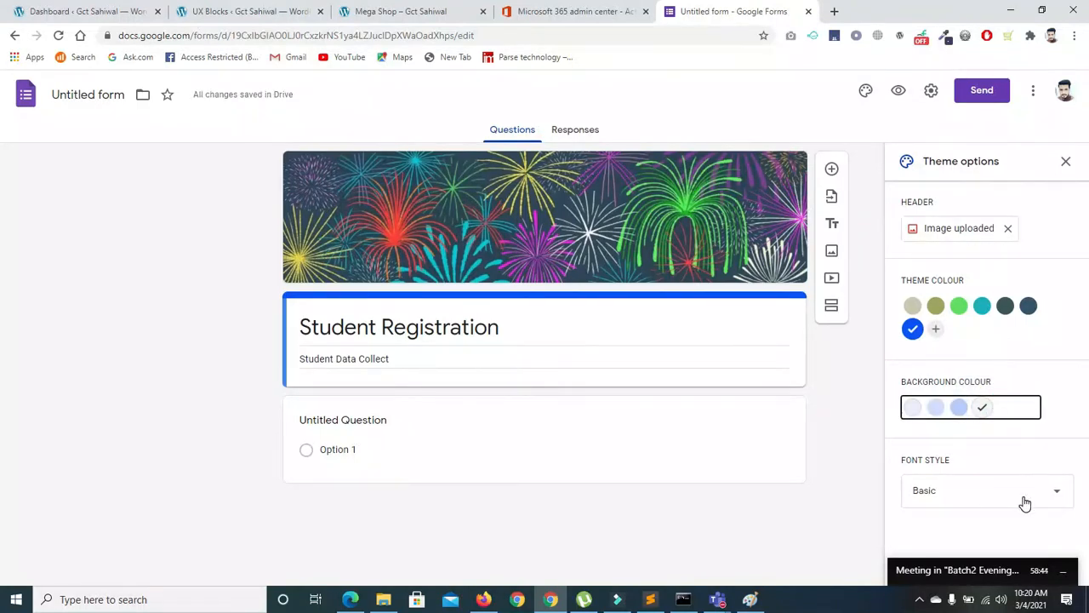
# Try the Formal and Playful fonts, keep Basic, then preview the form
pyautogui.click(999, 499)
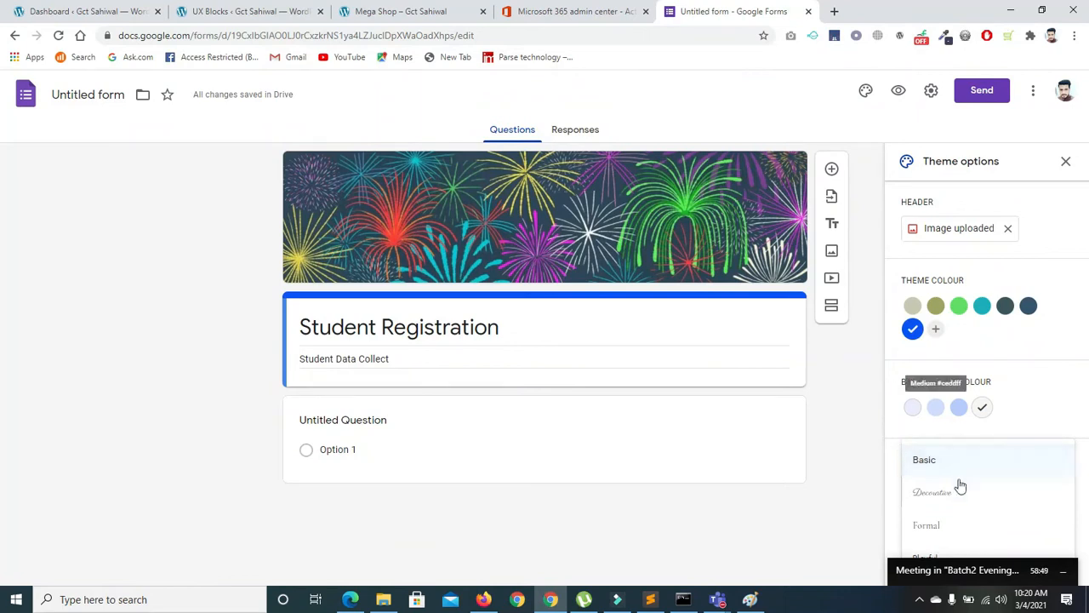
pyautogui.click(934, 526)
pyautogui.click(938, 502)
pyautogui.click(939, 532)
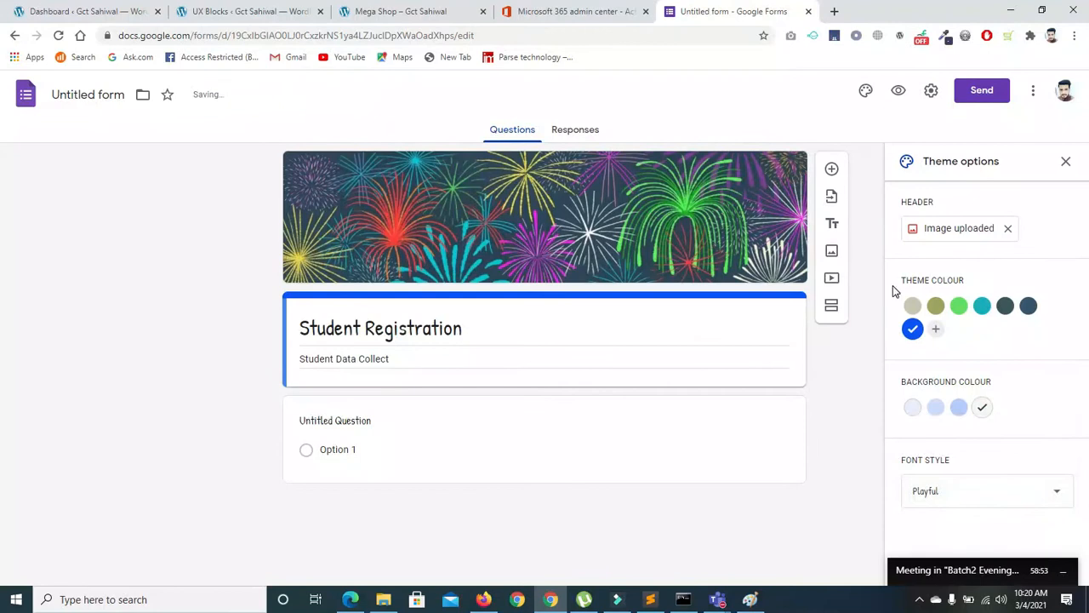
pyautogui.click(889, 445)
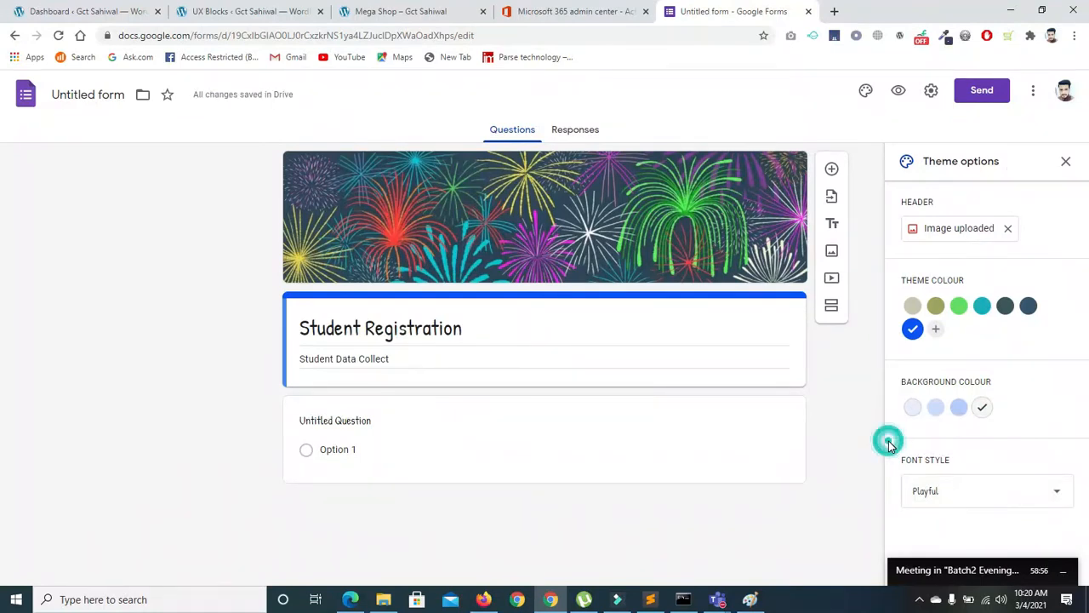
pyautogui.click(921, 477)
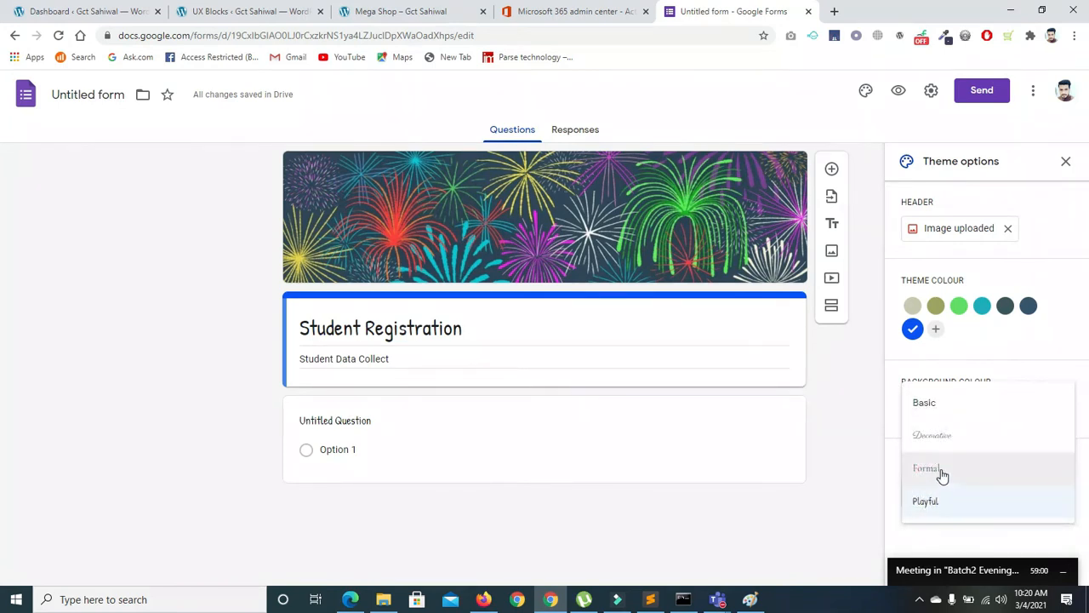
pyautogui.click(936, 469)
pyautogui.click(927, 490)
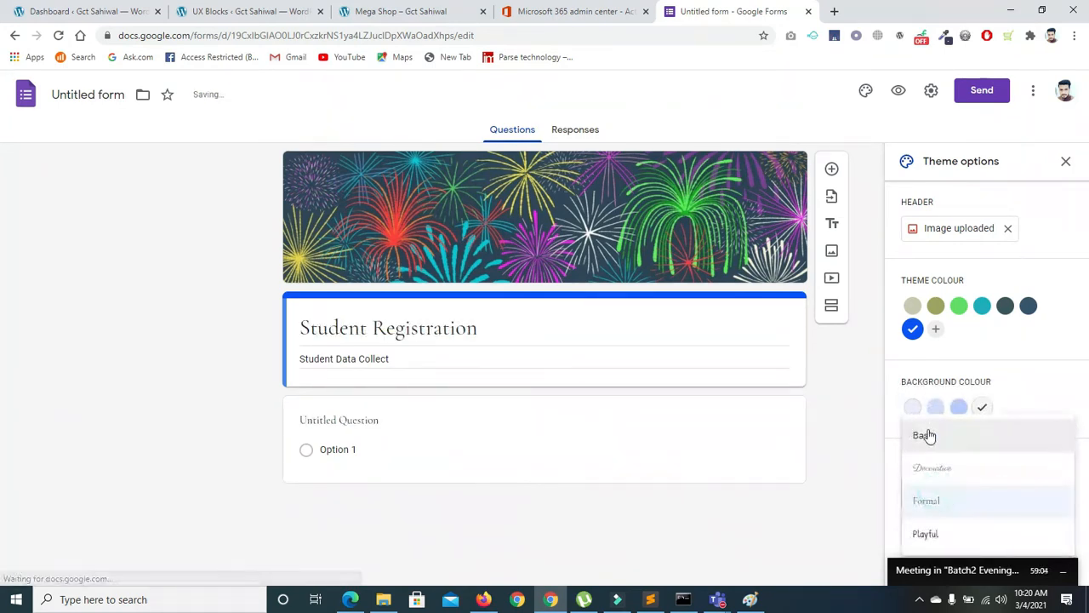
pyautogui.click(925, 434)
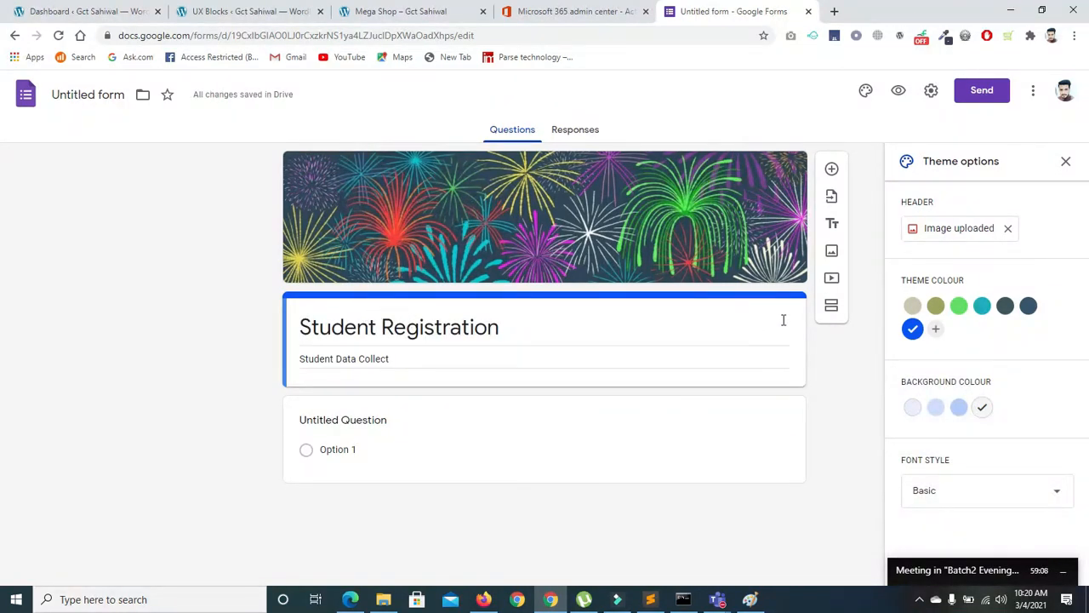
pyautogui.click(1065, 166)
pyautogui.click(899, 91)
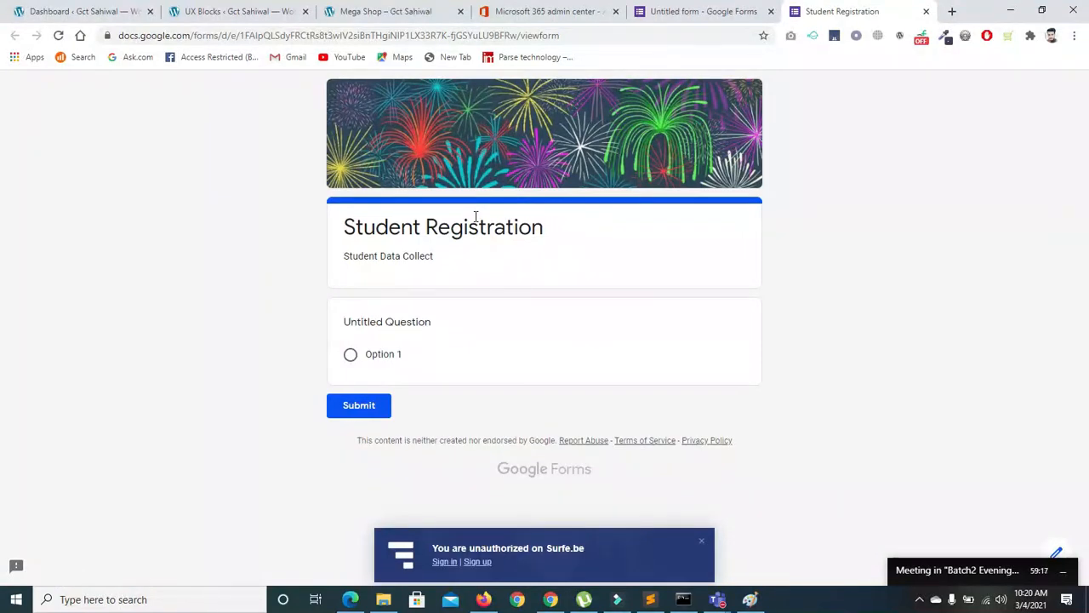
# Switch from the preview back to the Student Registration editor tab
pyautogui.click(682, 17)
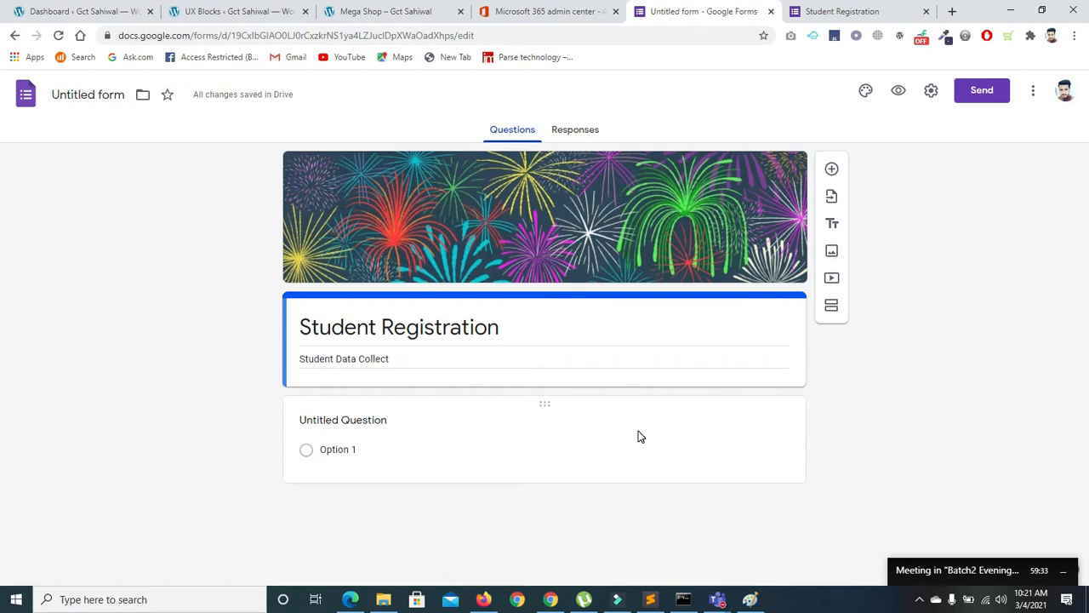
# Change the first question's type to Short answer
pyautogui.click(540, 407)
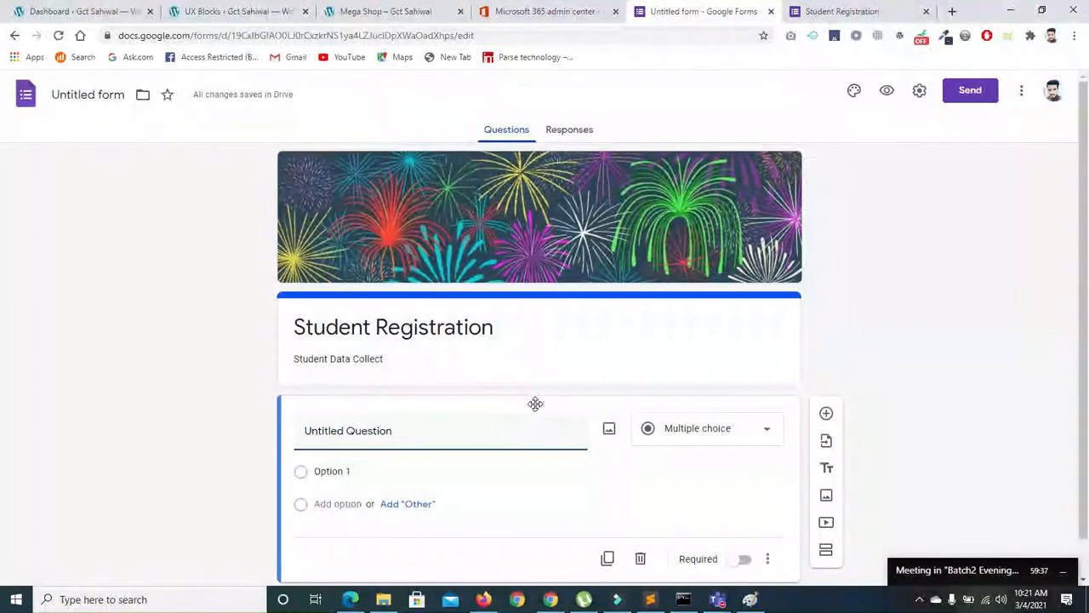
pyautogui.click(733, 434)
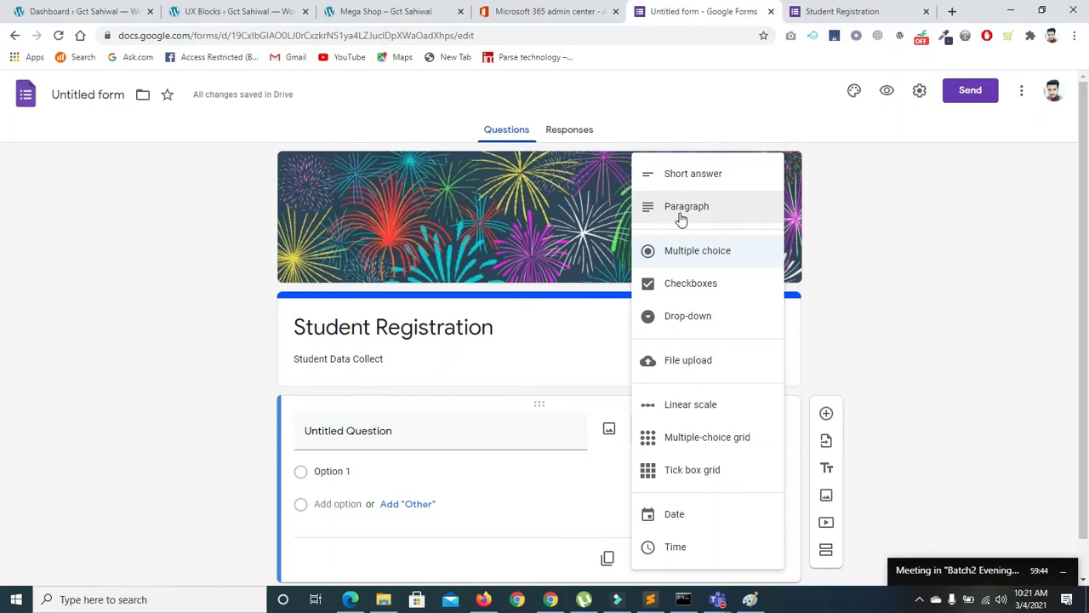
pyautogui.click(656, 168)
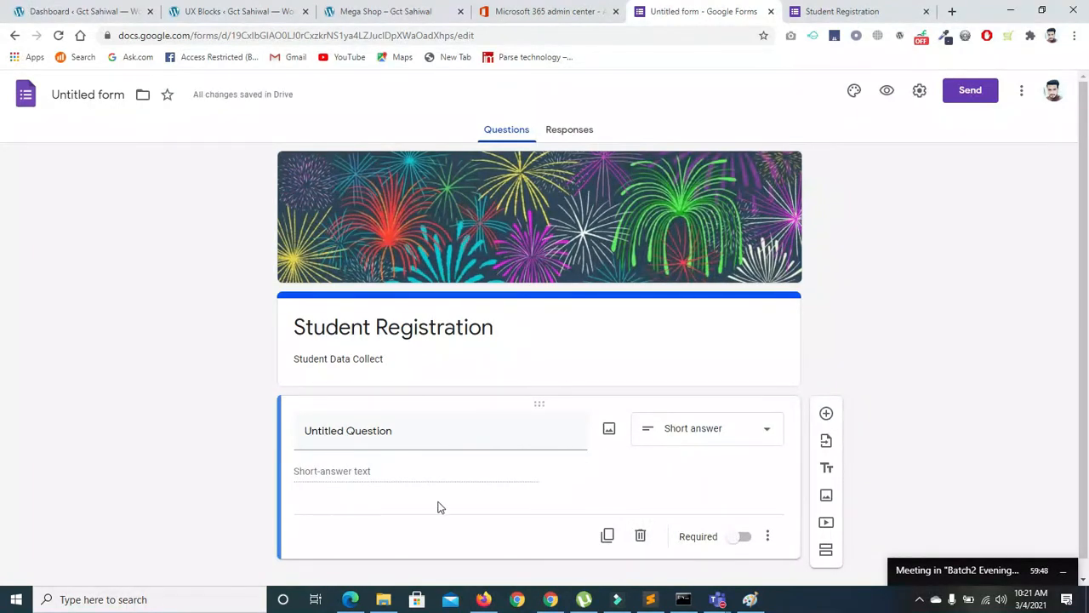
# Replace the placeholder question title with 'Full Name'
pyautogui.click(397, 431)
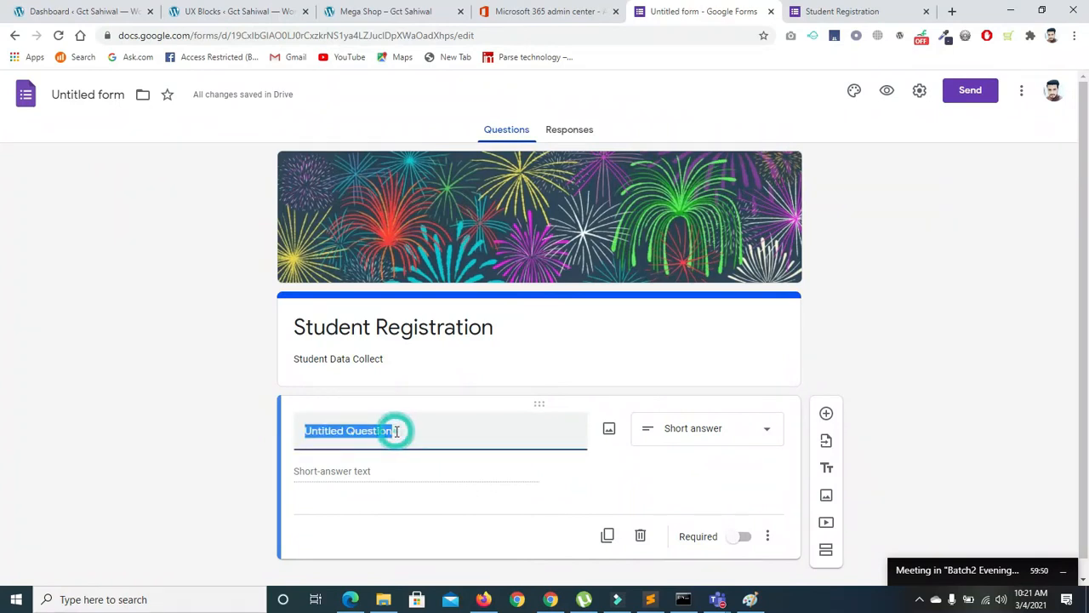
pyautogui.press('BackSpace')
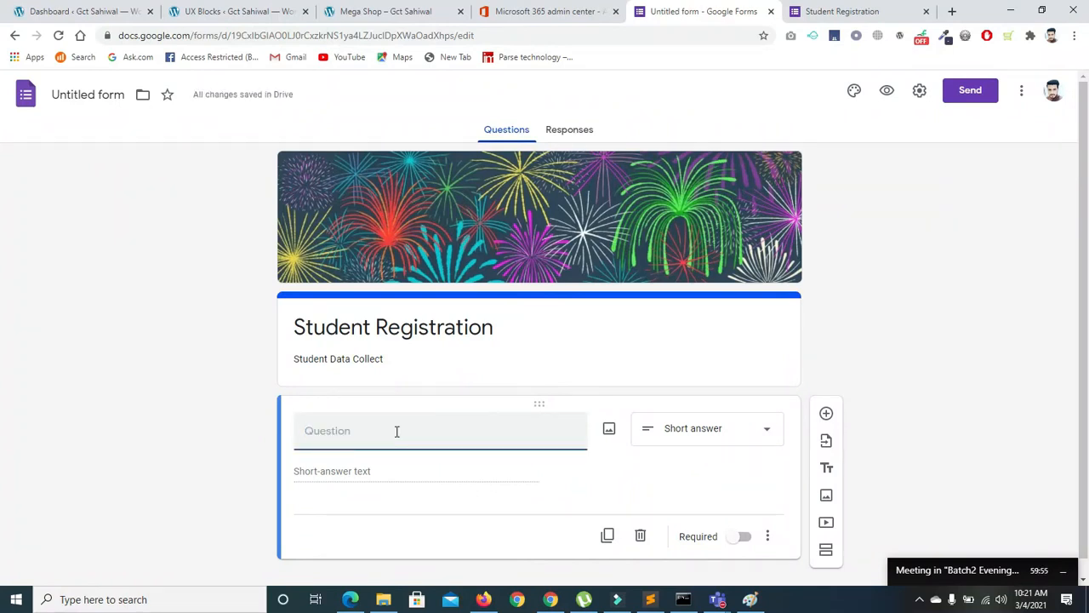
pyautogui.write('Fir')
pyautogui.press('BackSpace')
pyautogui.press('BackSpace')
pyautogui.write('Full m')
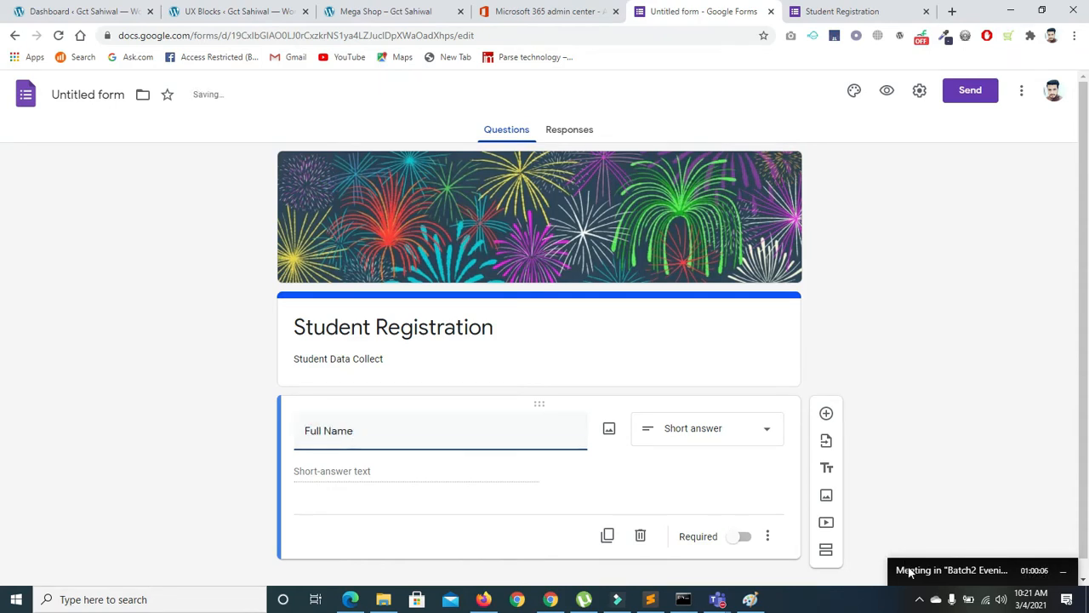
pyautogui.moveTo(910, 442)
pyautogui.moveTo(910, 446); pyautogui.dragTo(911, 483)
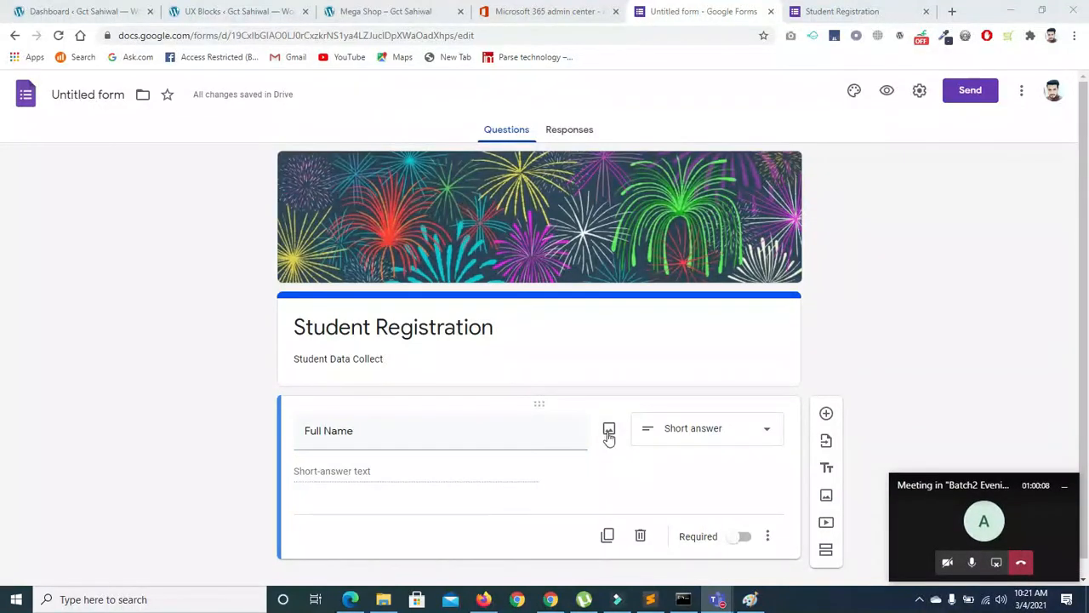
pyautogui.moveTo(1084, 322); pyautogui.dragTo(1084, 342)
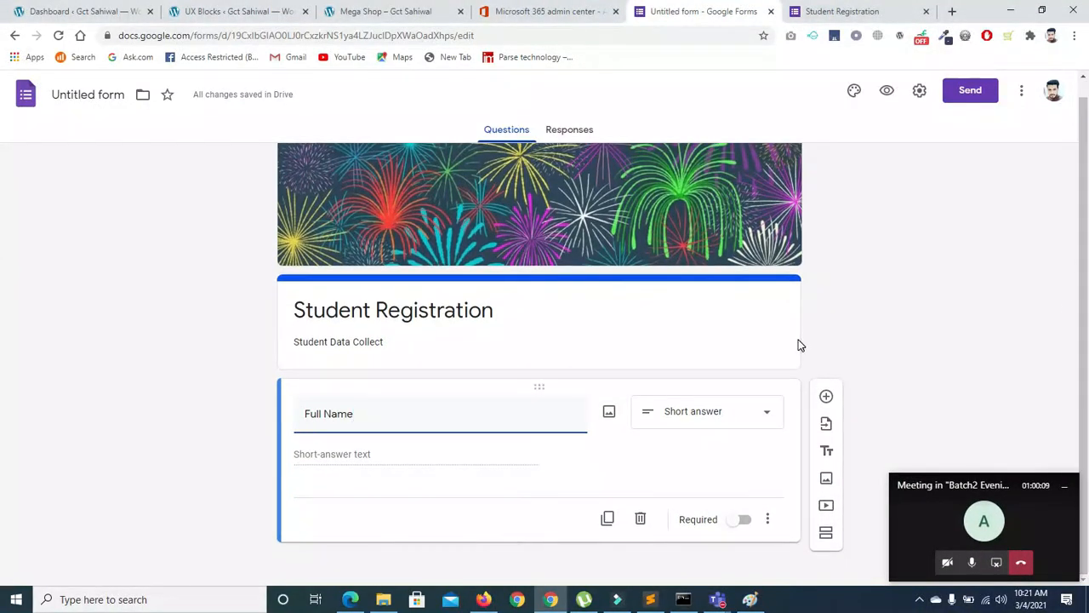
# Upload the Capture image from the Desktop as the Full Name question's picture
pyautogui.click(609, 415)
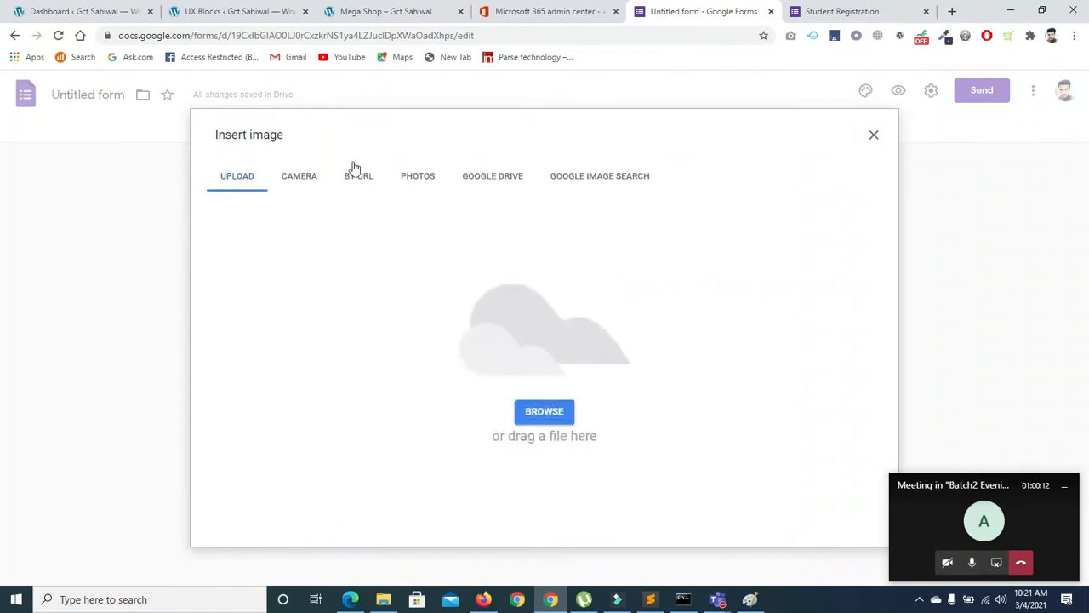
pyautogui.click(288, 182)
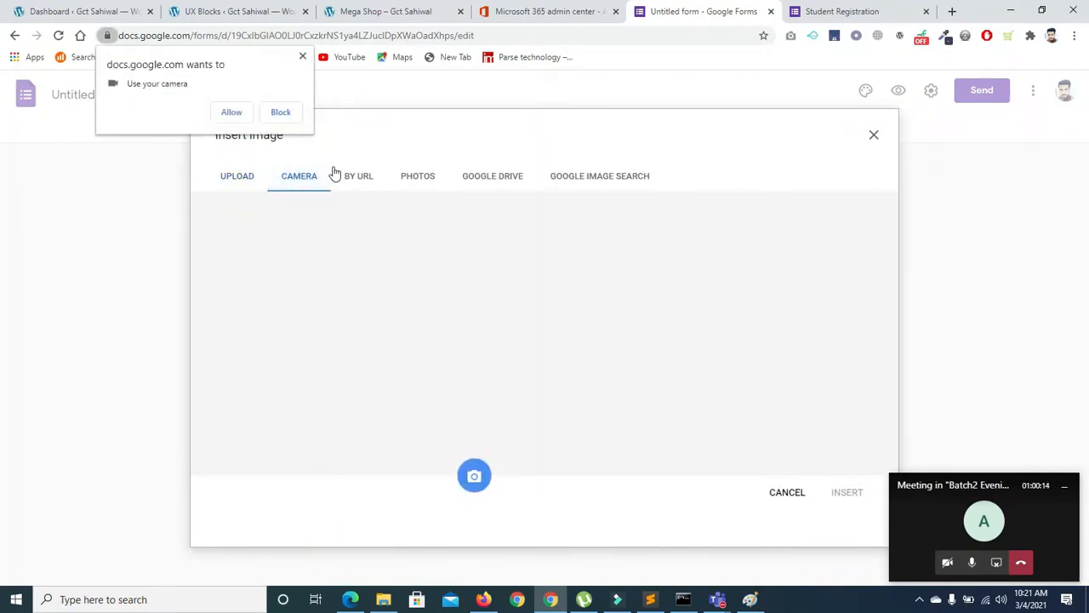
pyautogui.click(345, 178)
pyautogui.click(426, 178)
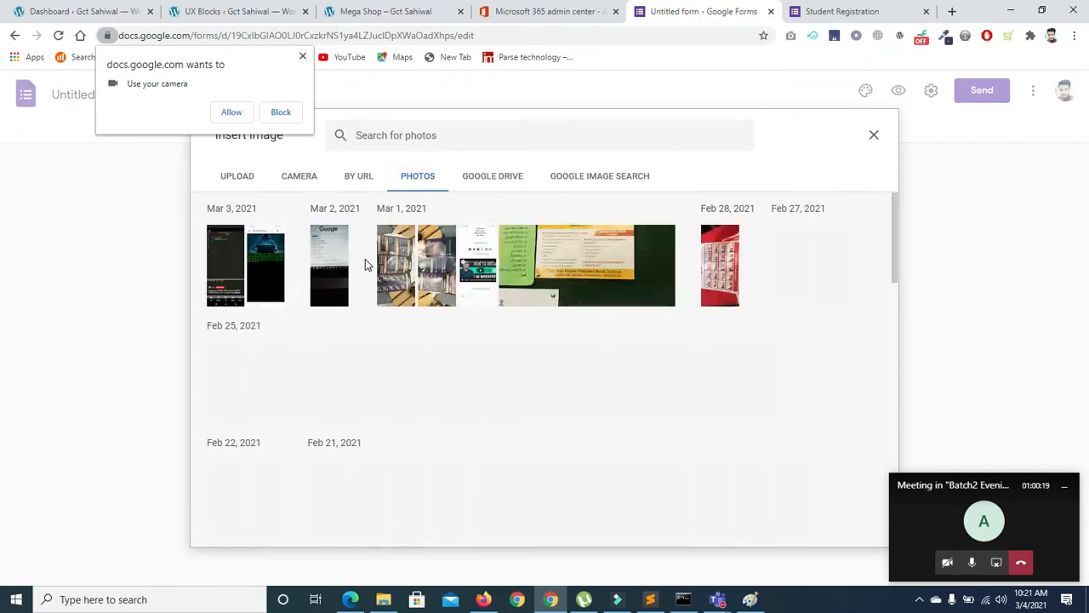
pyautogui.click(512, 180)
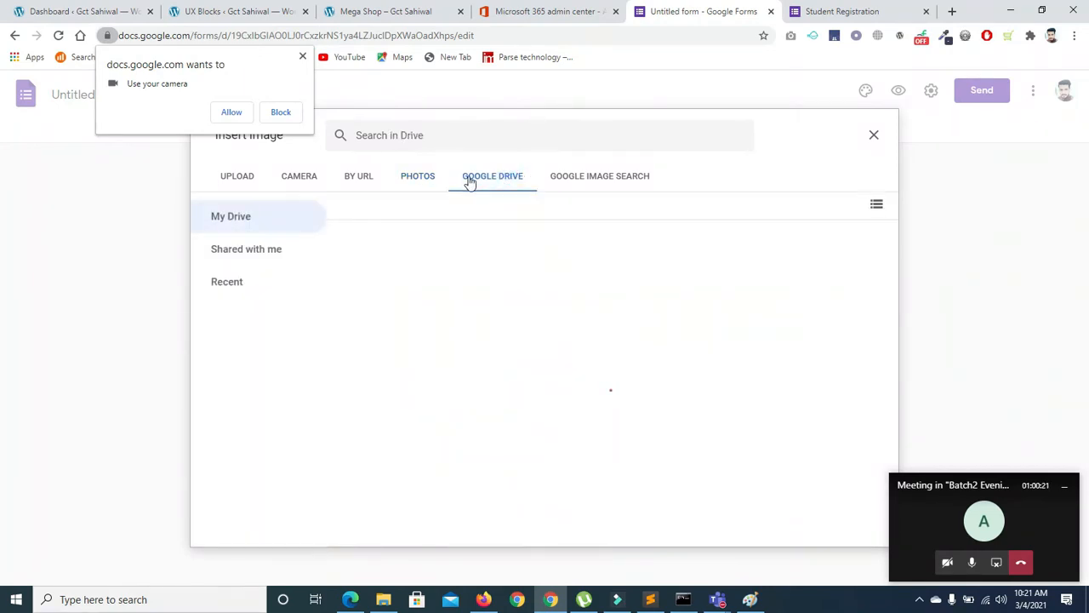
pyautogui.click(244, 176)
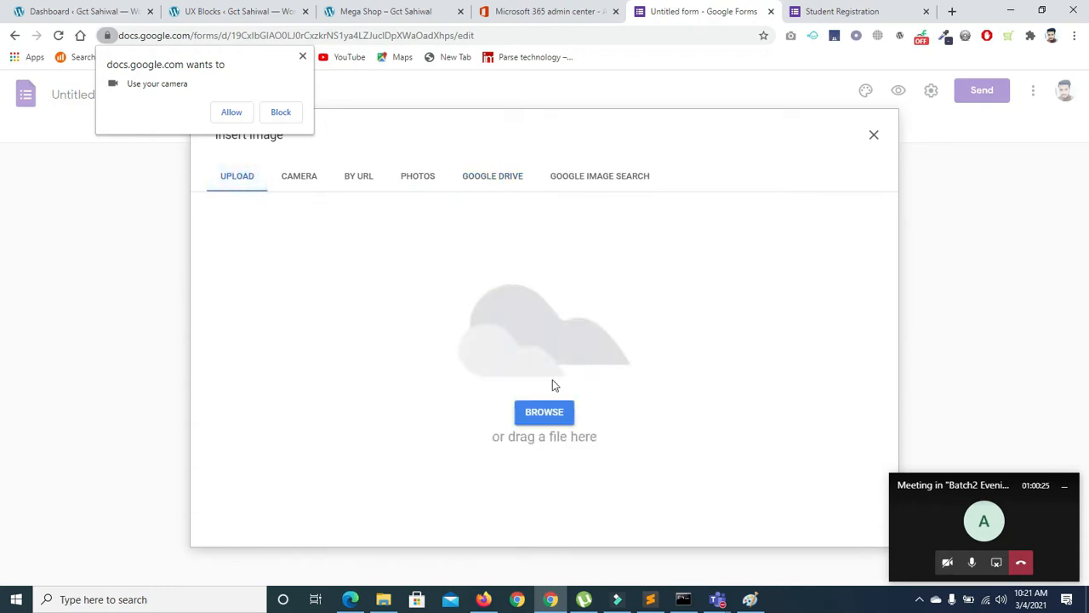
pyautogui.click(541, 414)
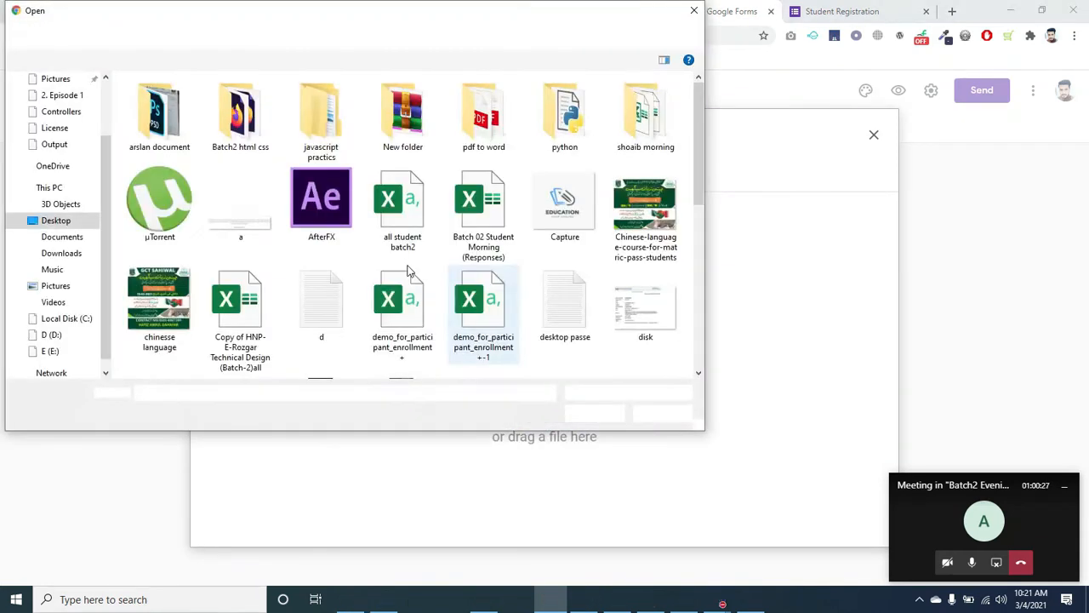
pyautogui.click(564, 200)
pyautogui.click(594, 413)
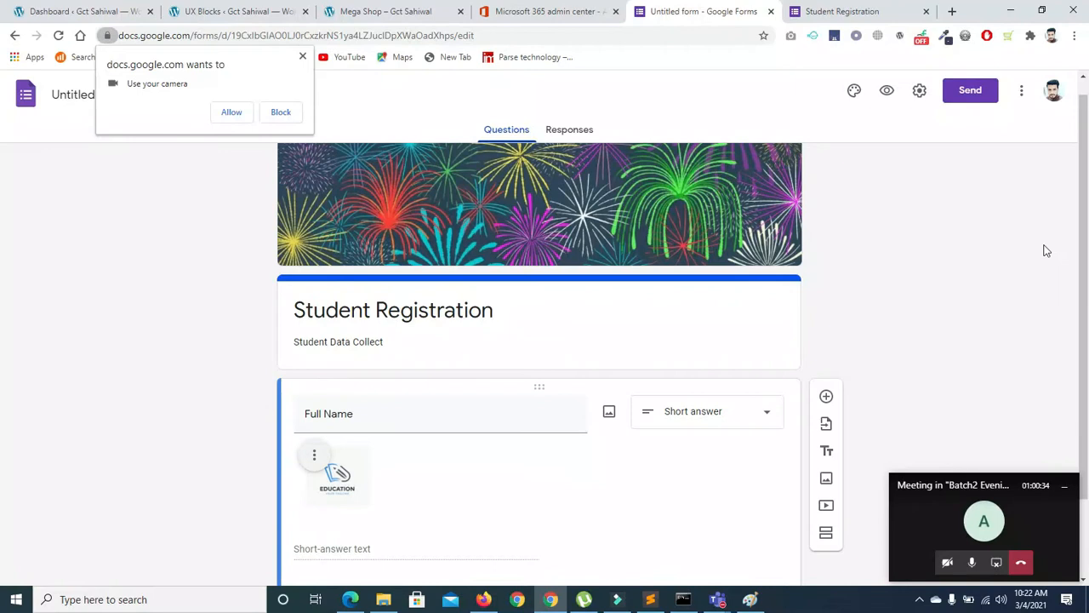
pyautogui.moveTo(1083, 212); pyautogui.dragTo(1083, 276)
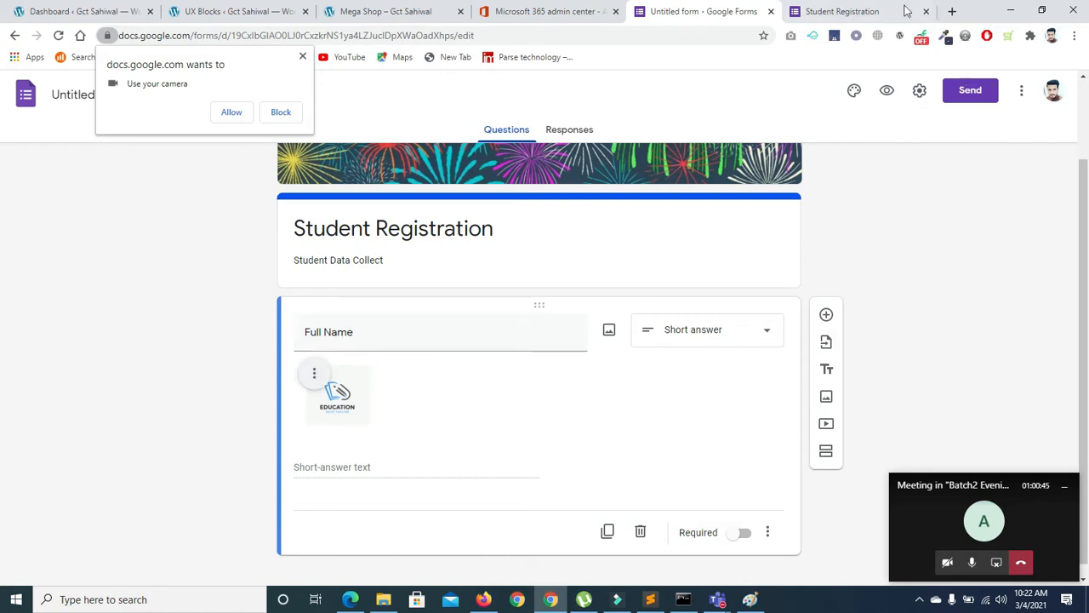
pyautogui.click(846, 11)
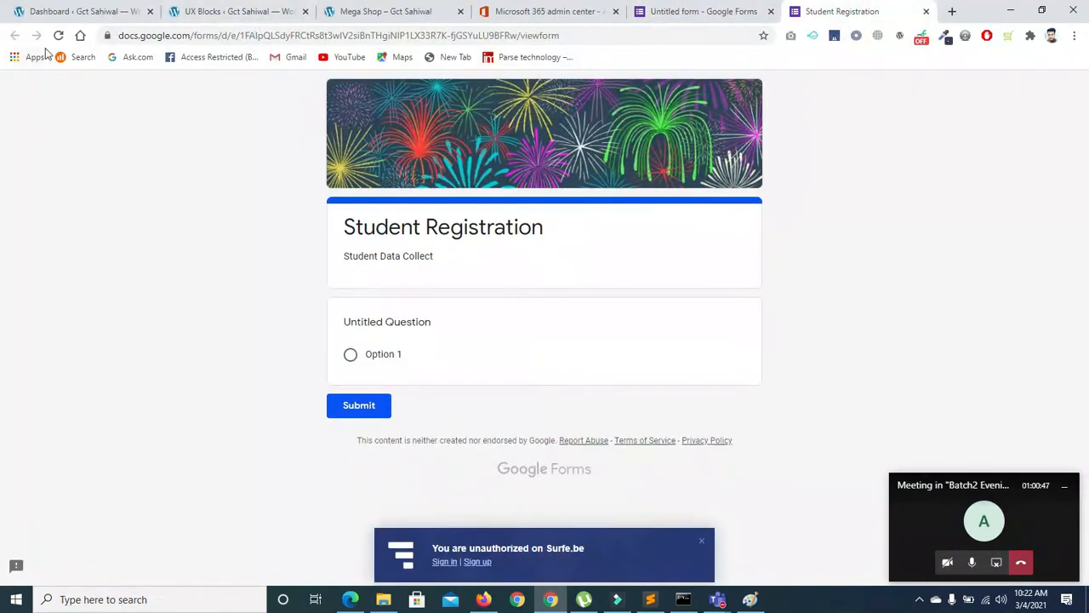
pyautogui.click(53, 40)
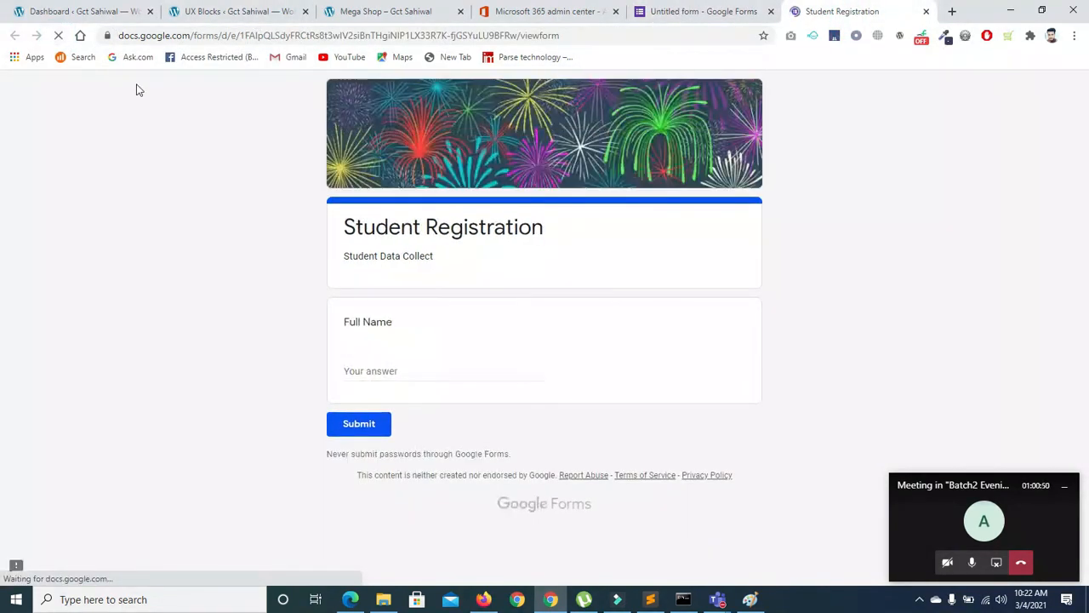
pyautogui.click(372, 428)
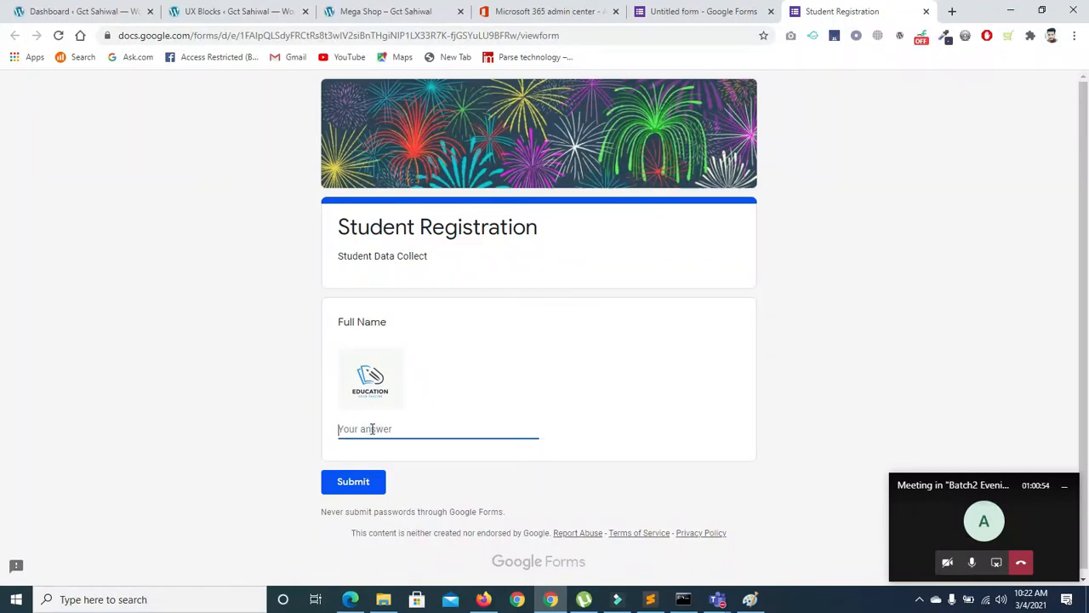
pyautogui.click(677, 13)
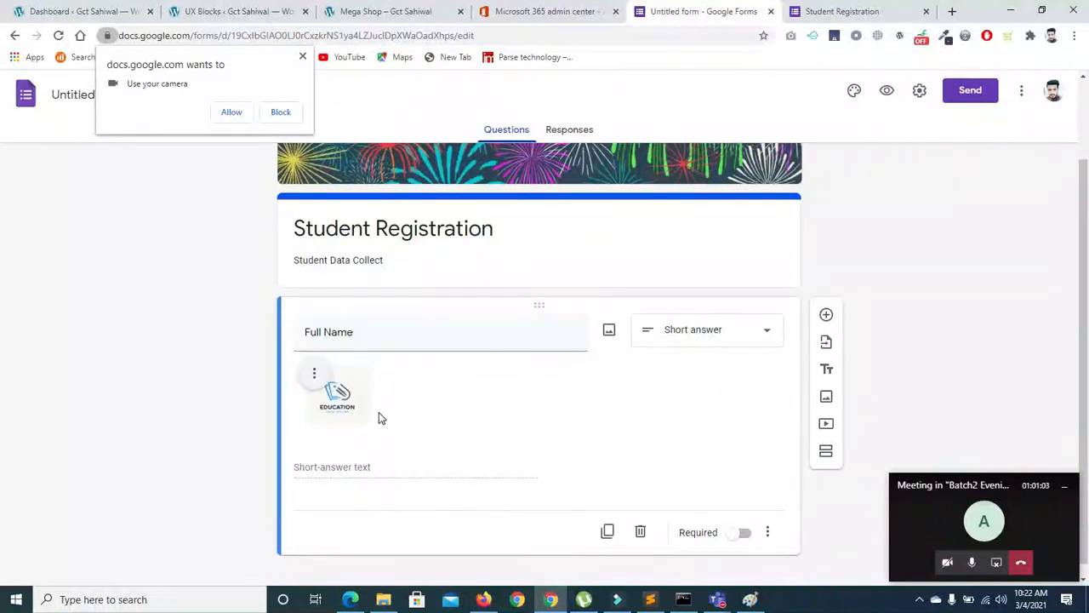
# Right-align the EDUCATION logo, then remove it from the Full Name question
pyautogui.click(315, 373)
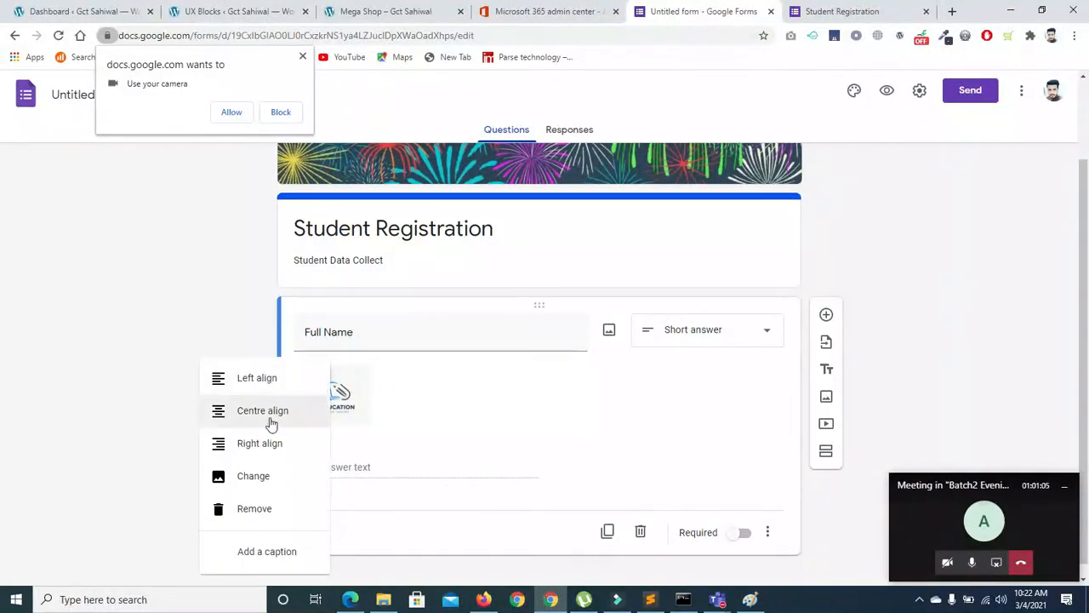
pyautogui.click(249, 444)
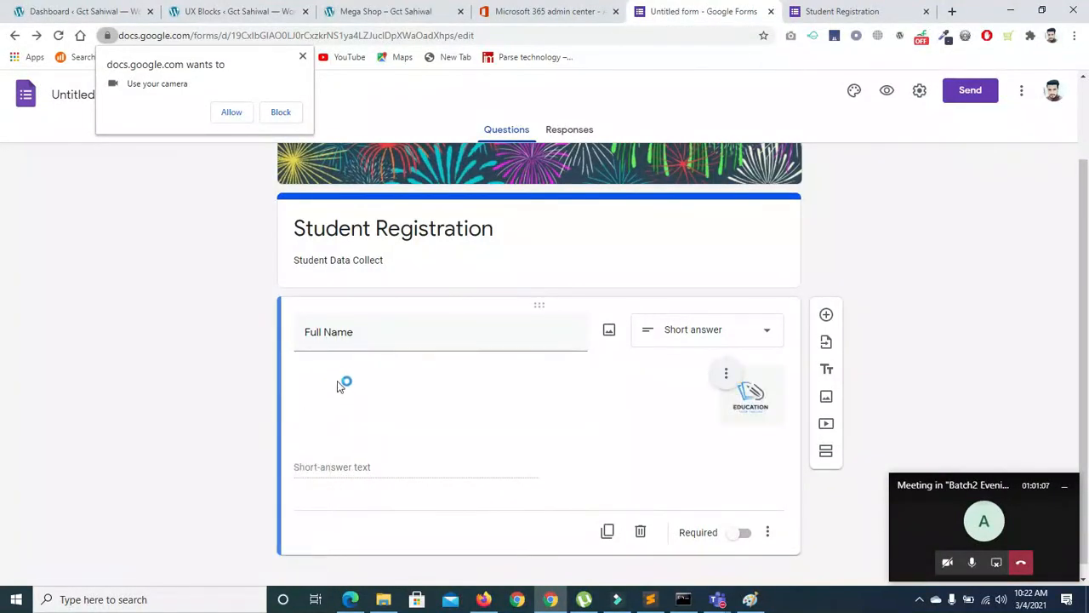
pyautogui.click(722, 373)
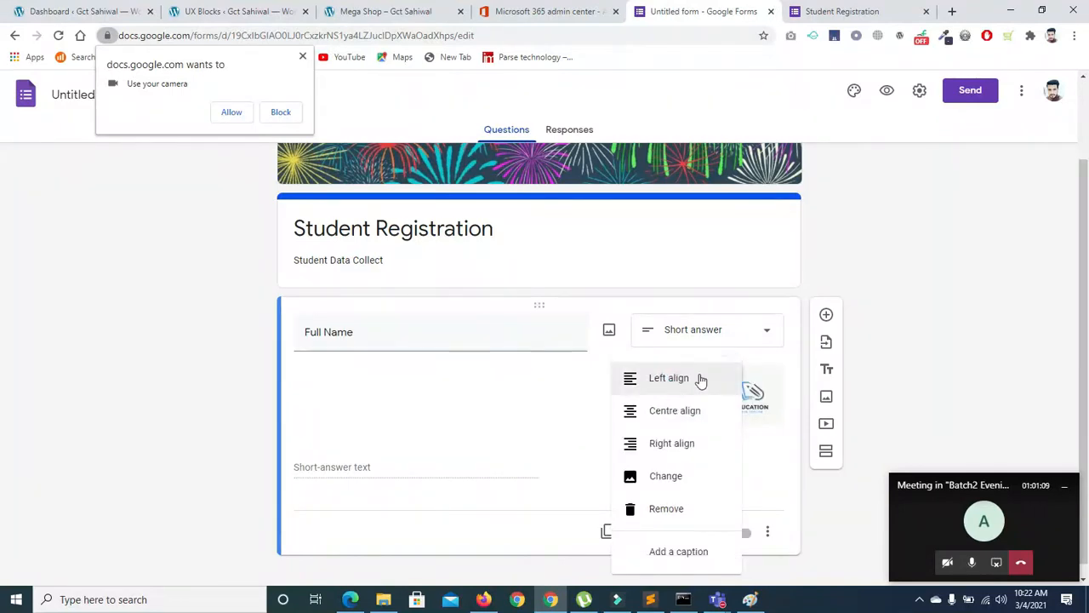
pyautogui.click(673, 508)
pyautogui.click(390, 457)
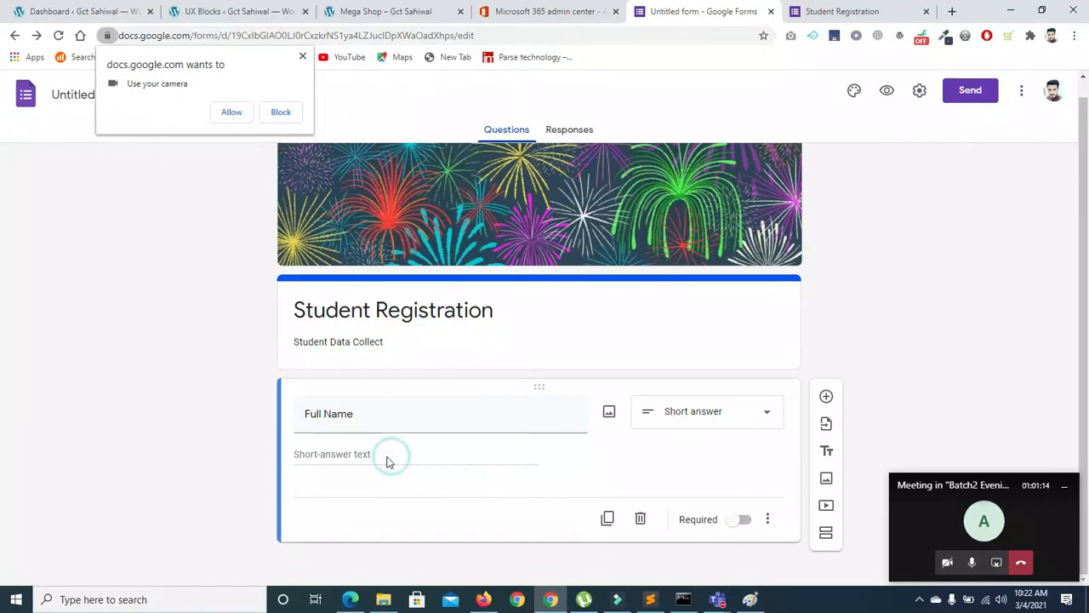
# Make Full Name required and add a description line to it
pyautogui.click(767, 521)
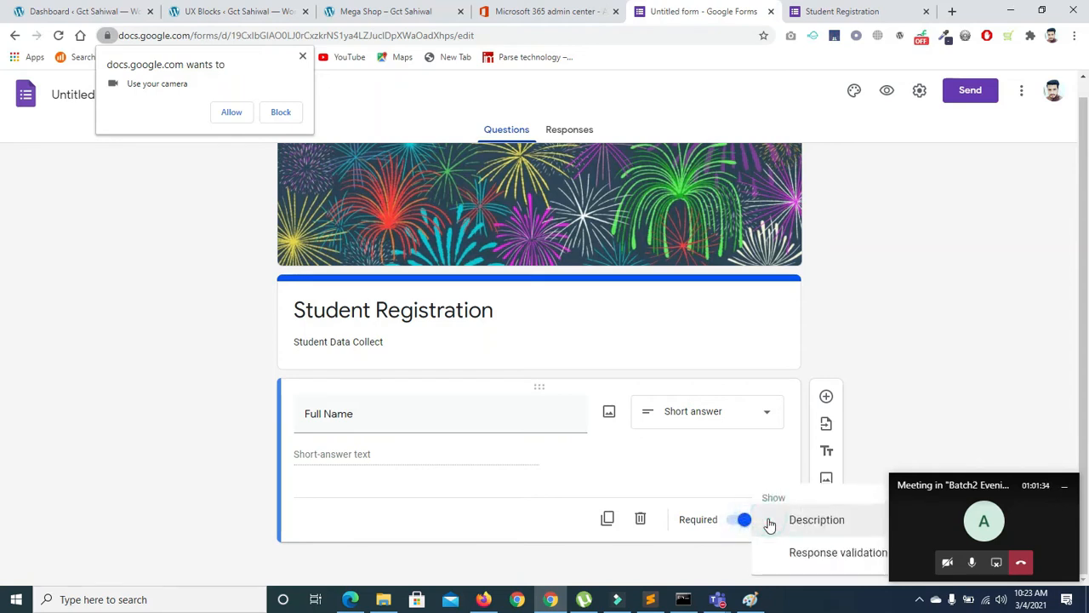
pyautogui.click(757, 522)
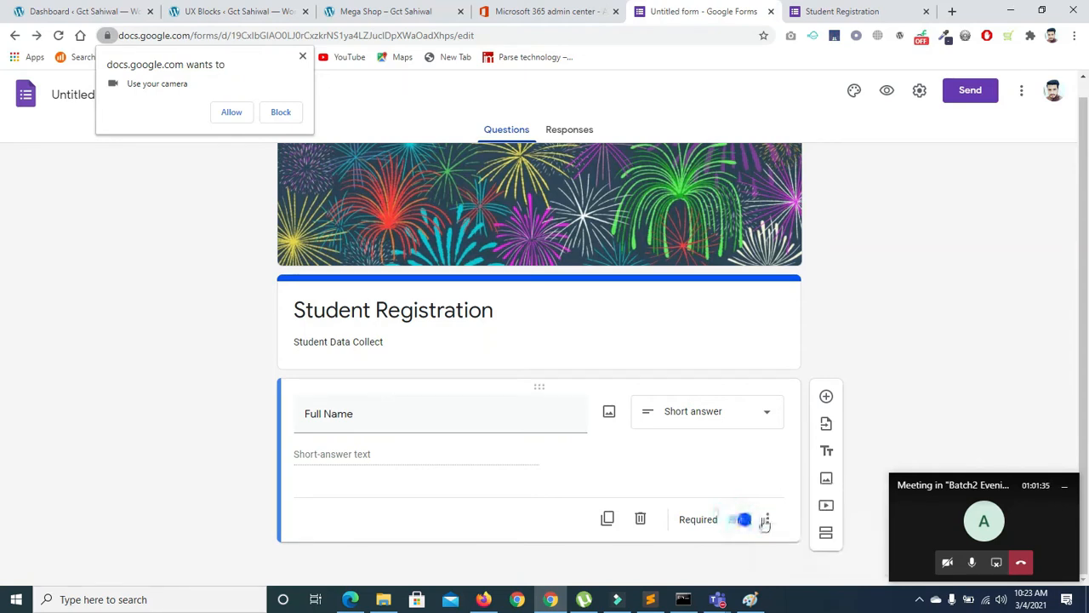
pyautogui.click(768, 522)
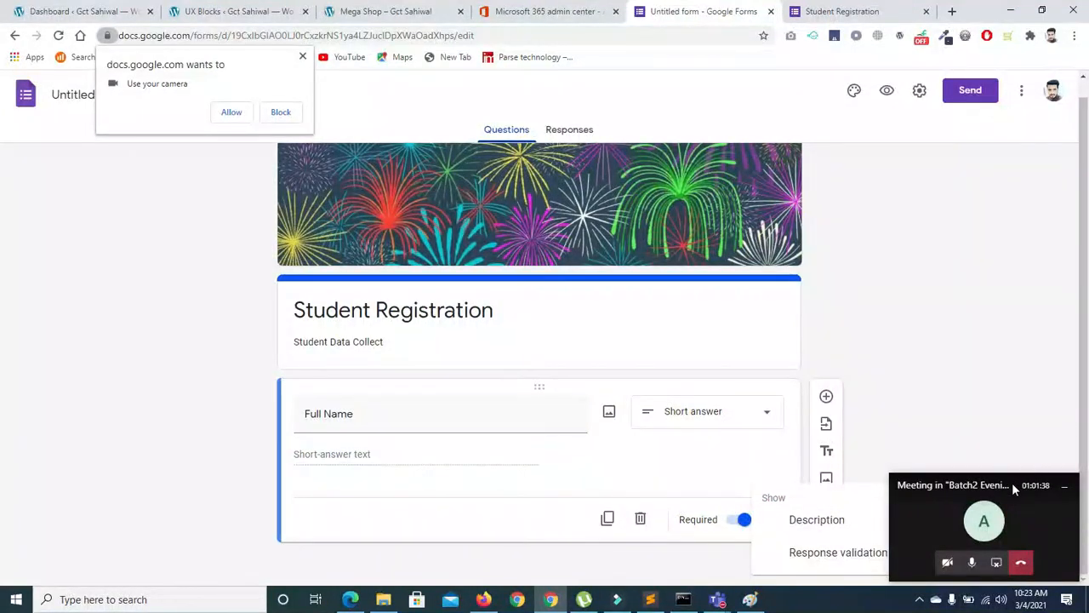
pyautogui.moveTo(1012, 482); pyautogui.dragTo(1054, 518)
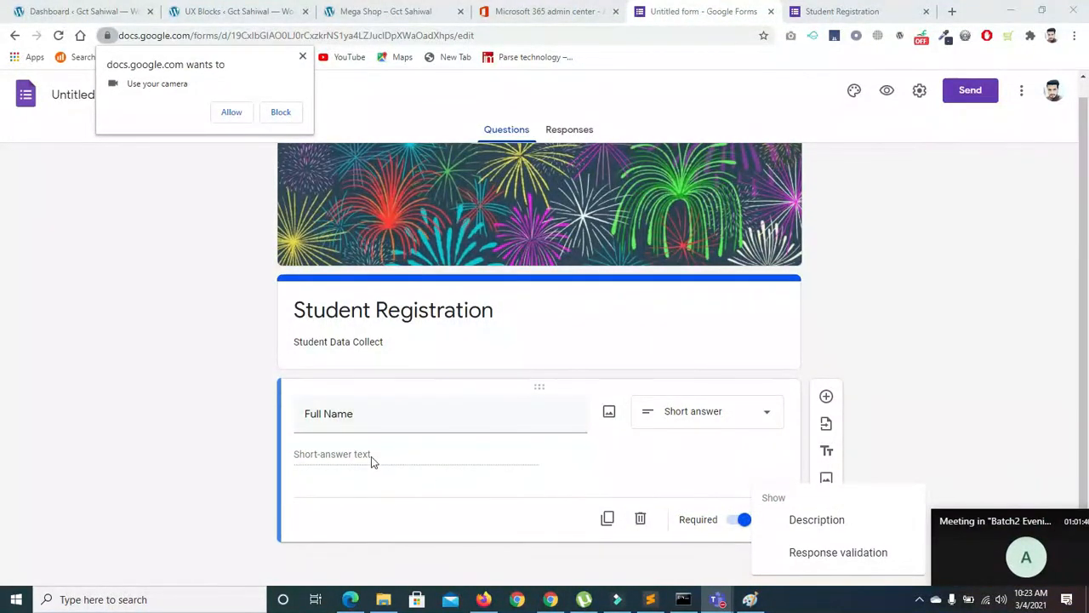
pyautogui.click(817, 528)
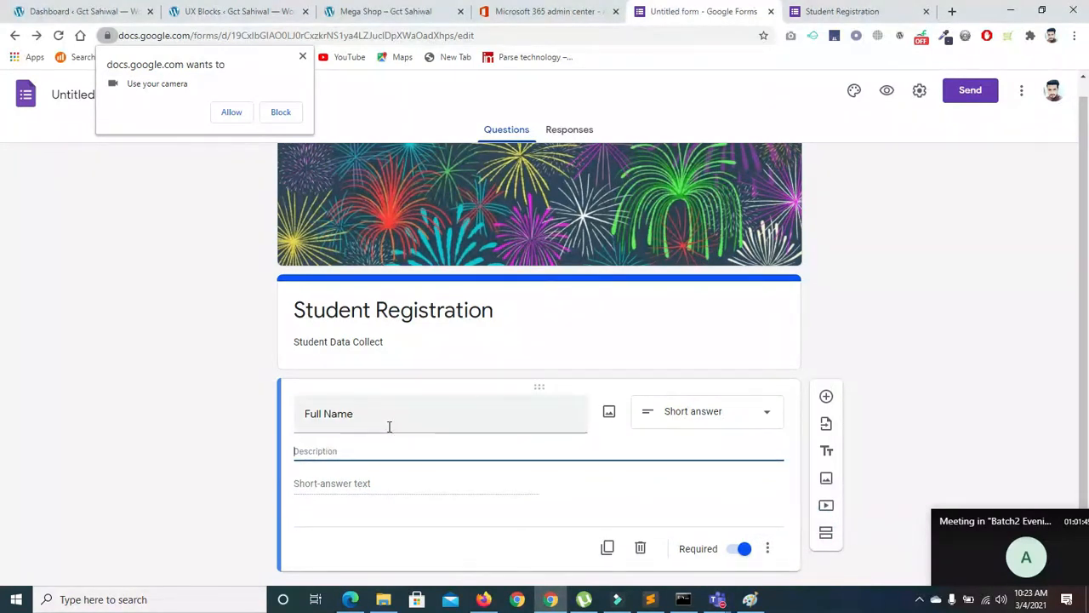
# Add Length response validation using Maximum character count
pyautogui.click(767, 551)
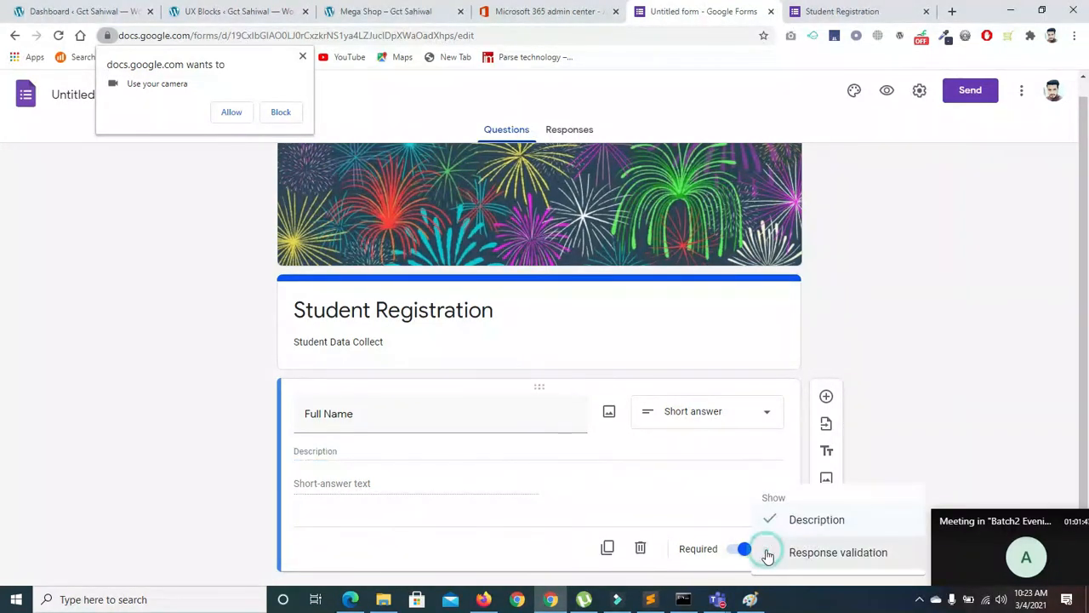
pyautogui.click(790, 553)
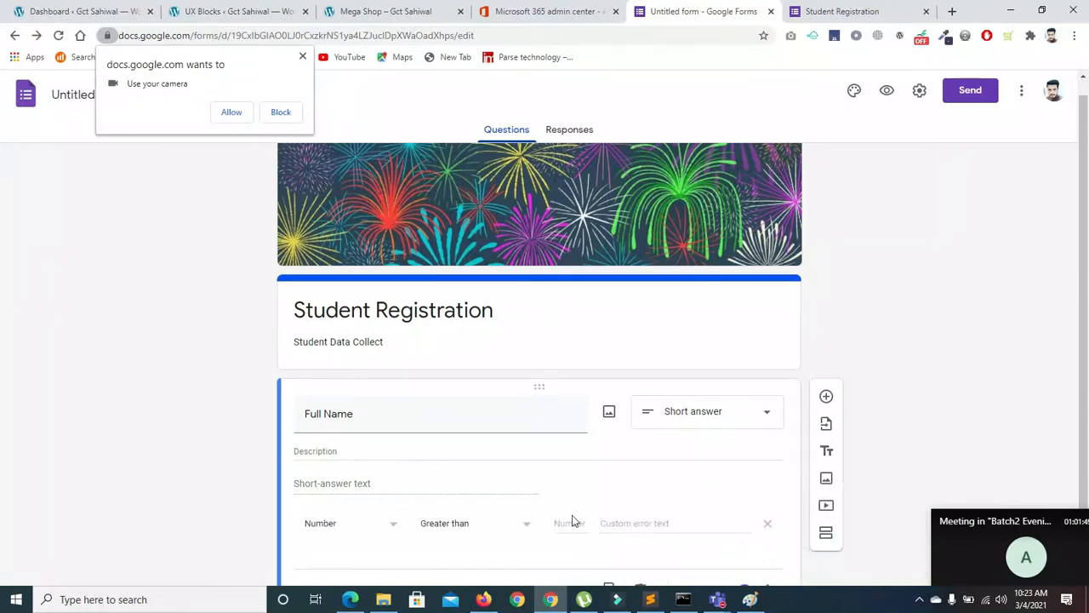
pyautogui.click(391, 531)
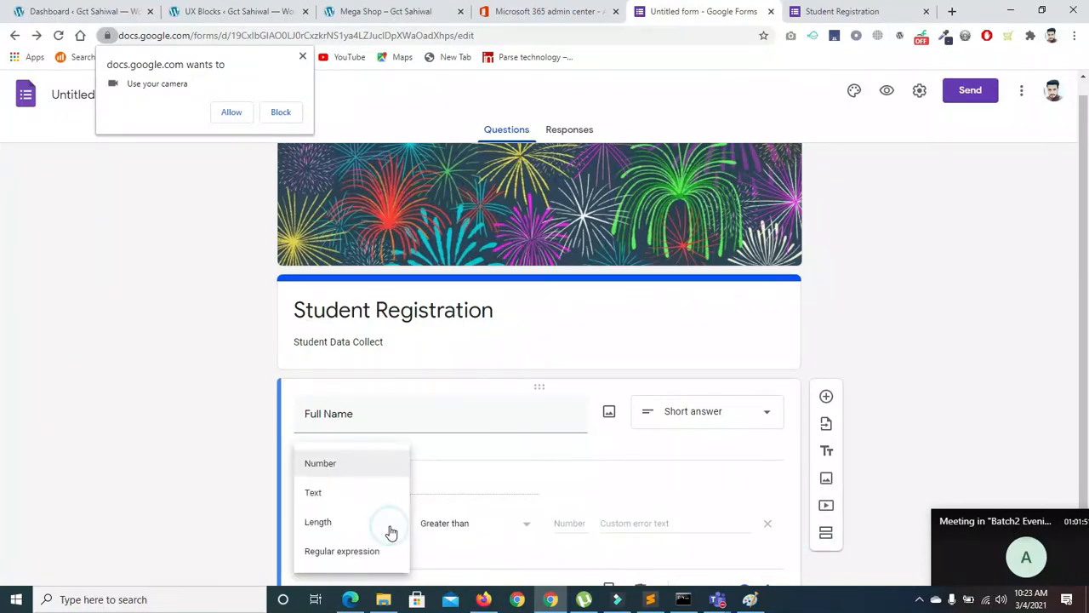
pyautogui.click(321, 522)
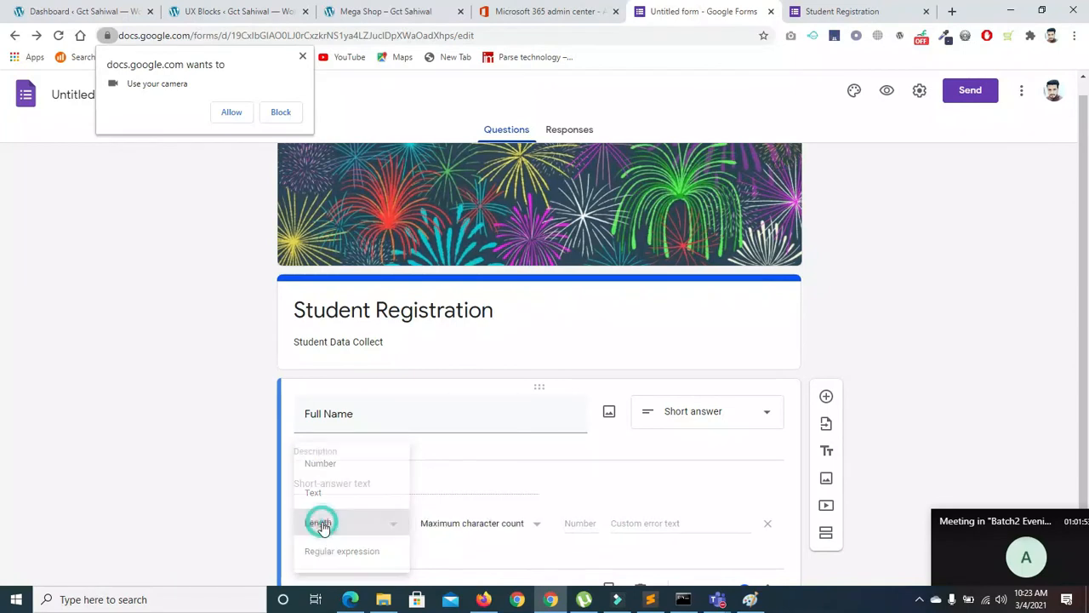
pyautogui.click(535, 525)
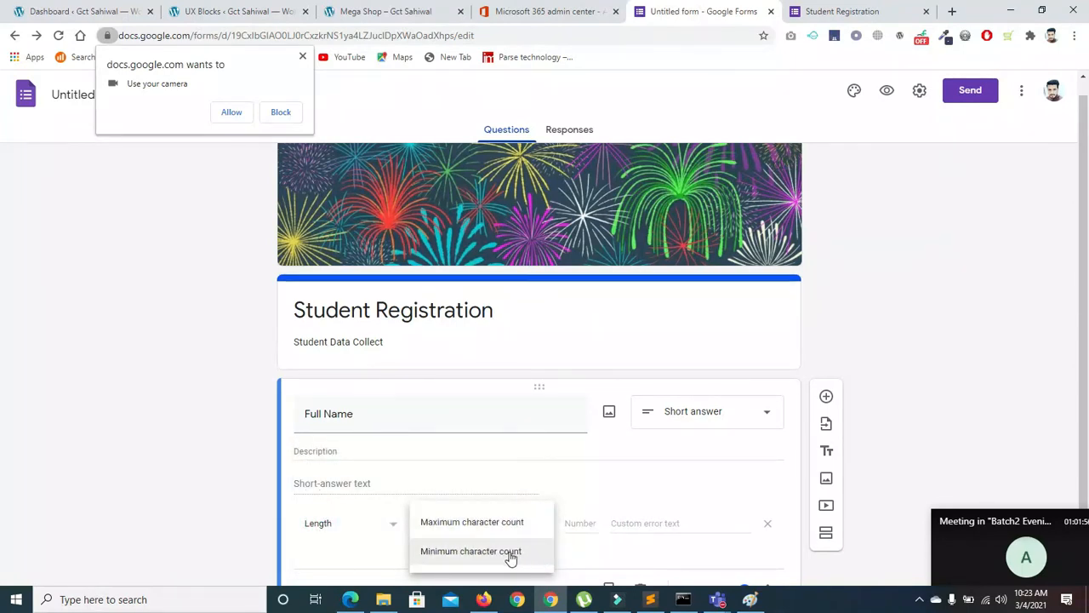
pyautogui.click(504, 522)
pyautogui.click(588, 523)
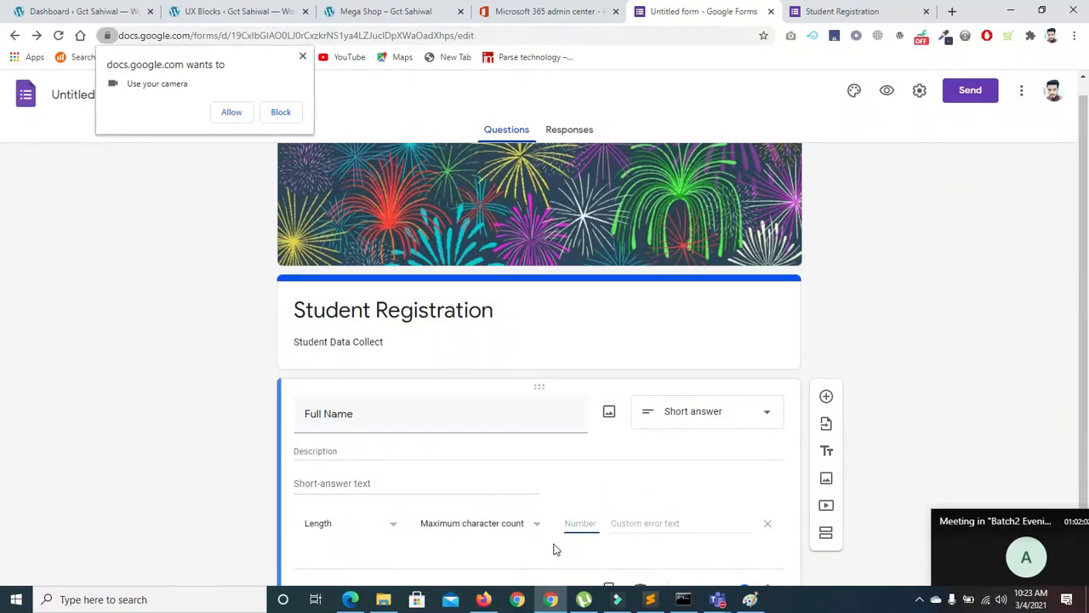
pyautogui.scroll(-1, 849, 433)
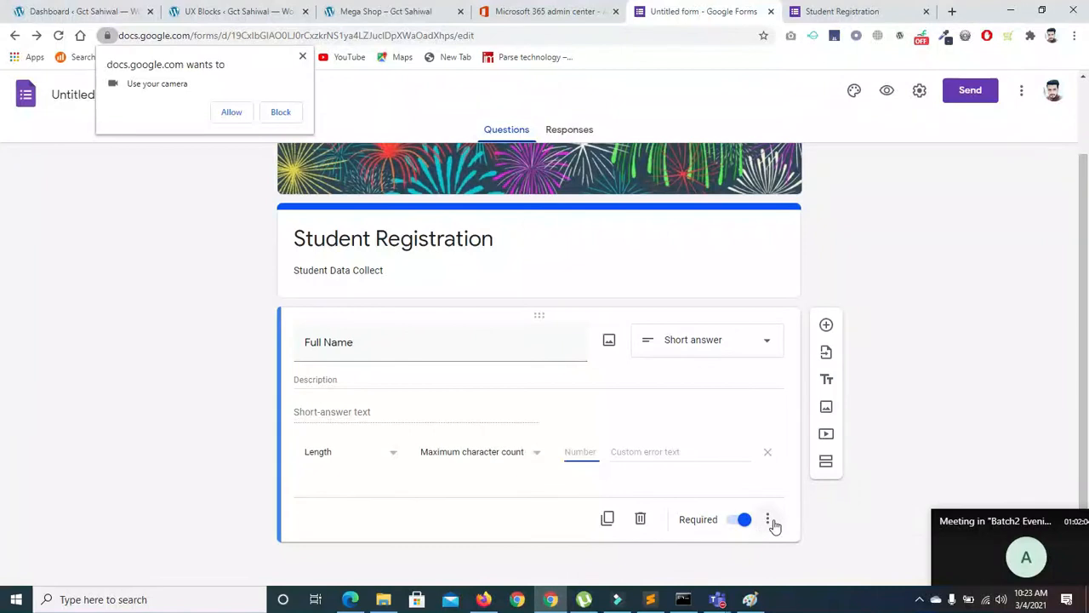
# Turn on Full Name response validation and try the Text and Regular expression rule types
pyautogui.click(771, 522)
pyautogui.click(768, 522)
pyautogui.click(765, 521)
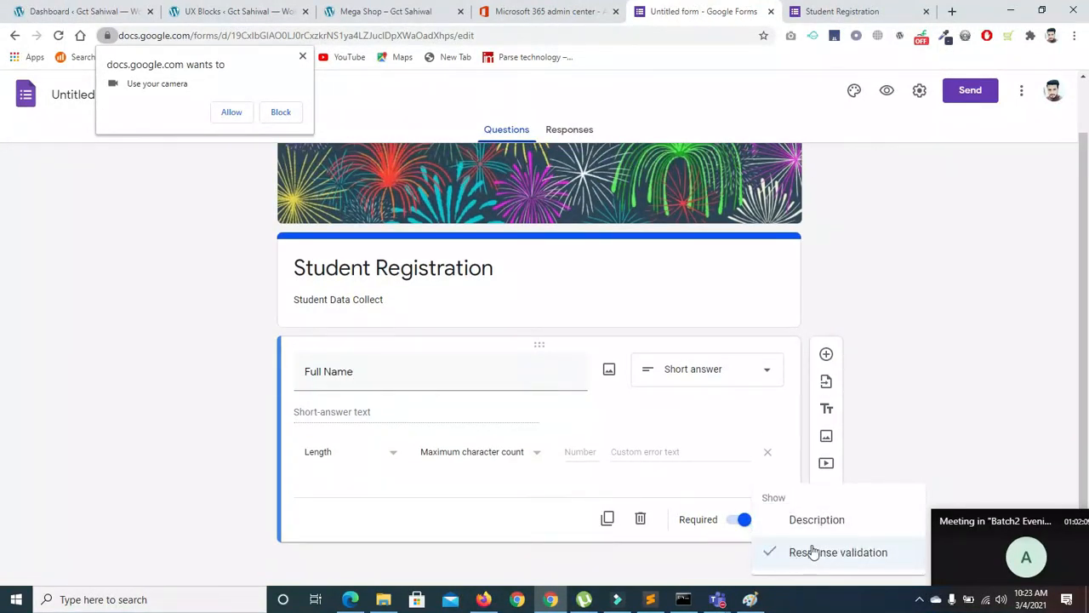
pyautogui.click(358, 476)
pyautogui.click(388, 450)
pyautogui.click(321, 429)
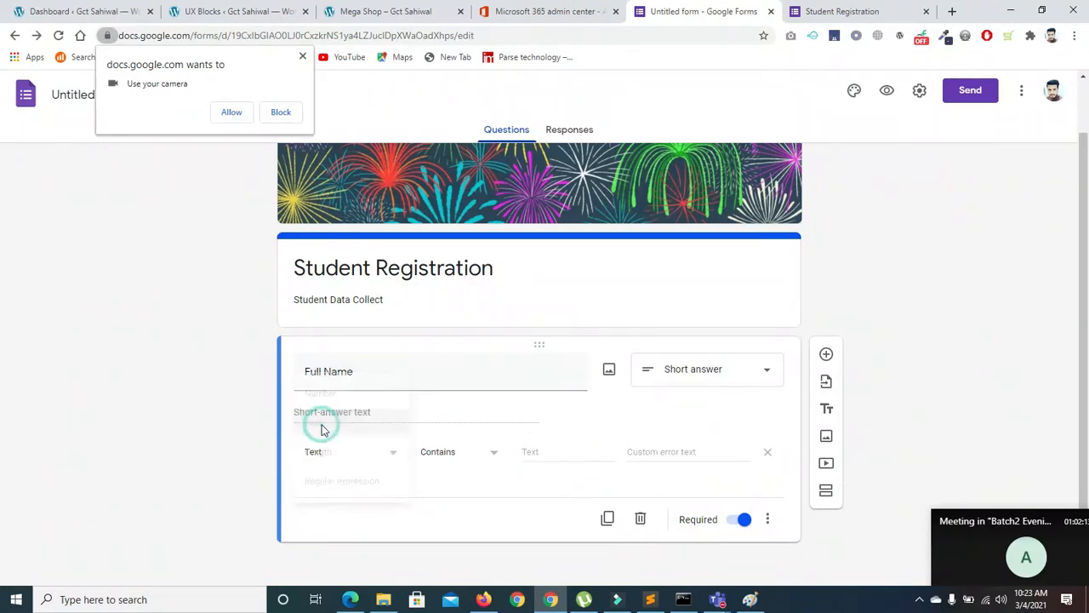
pyautogui.click(486, 454)
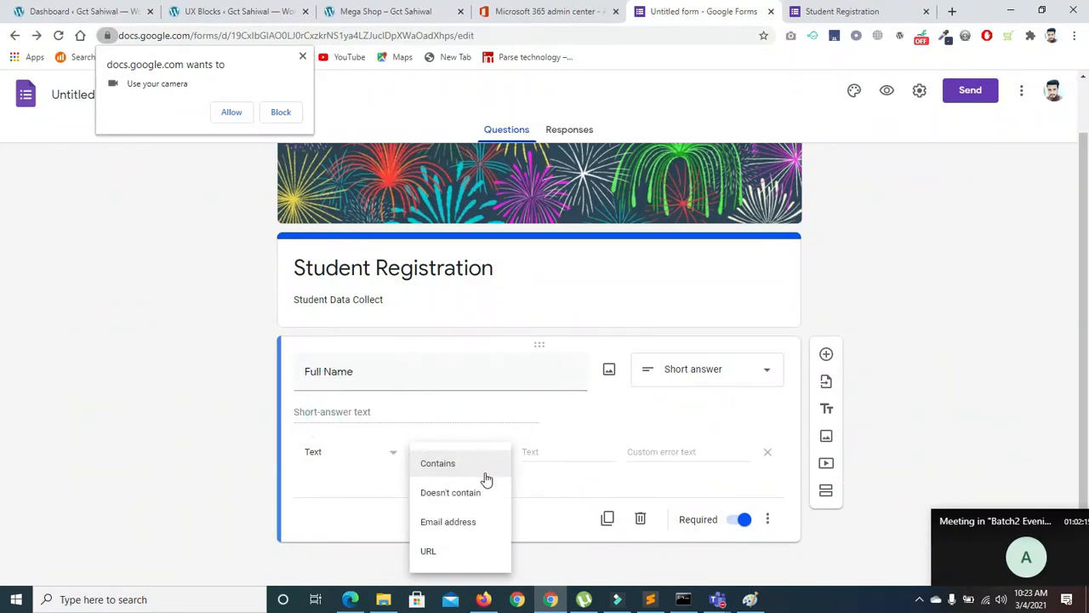
pyautogui.click(392, 463)
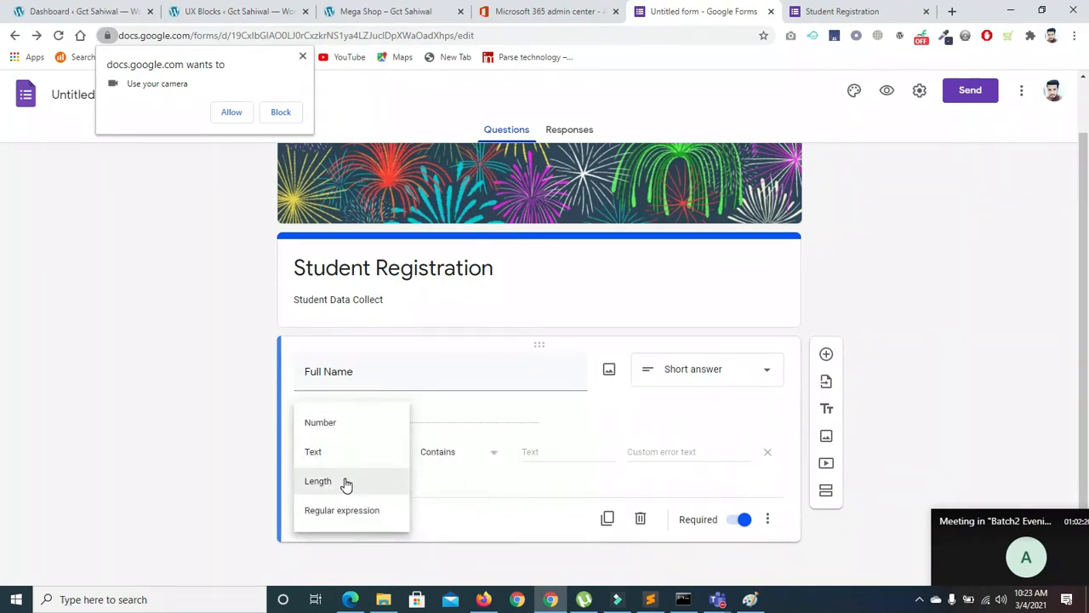
pyautogui.click(349, 512)
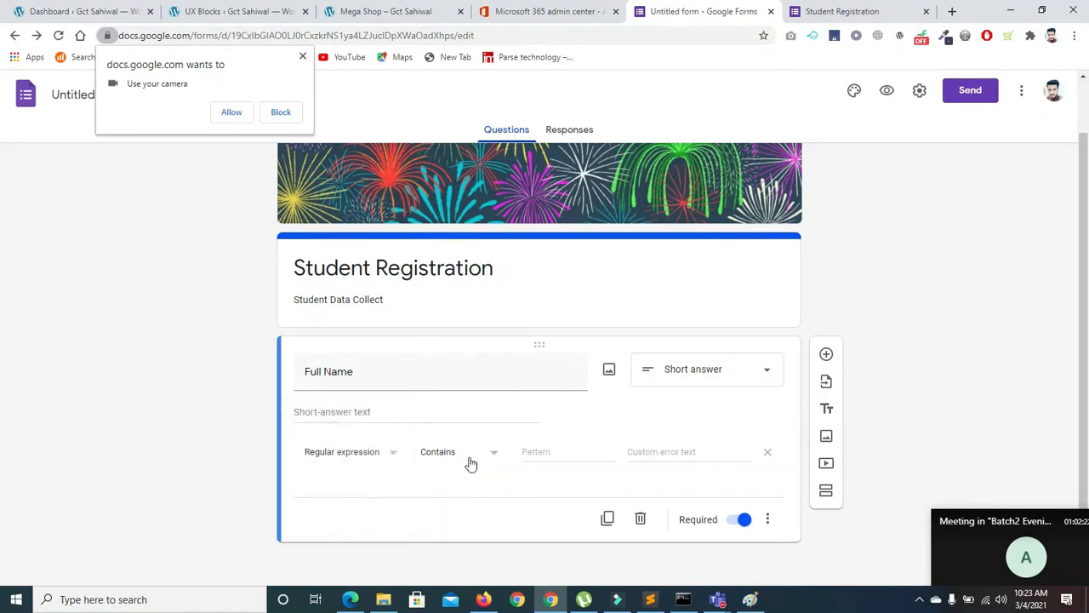
pyautogui.click(552, 448)
pyautogui.click(479, 451)
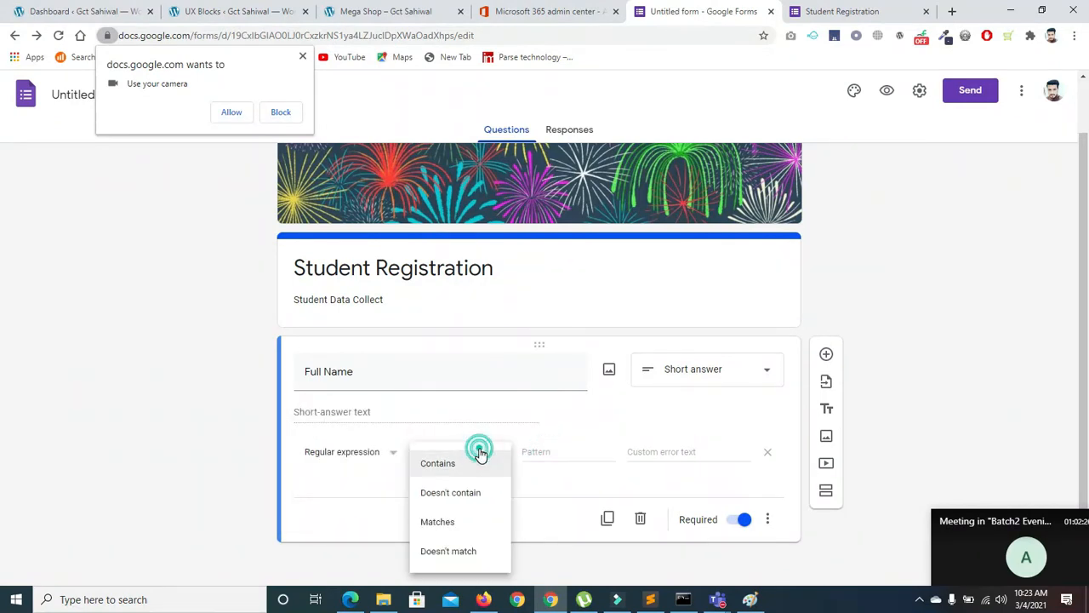
pyautogui.click(525, 447)
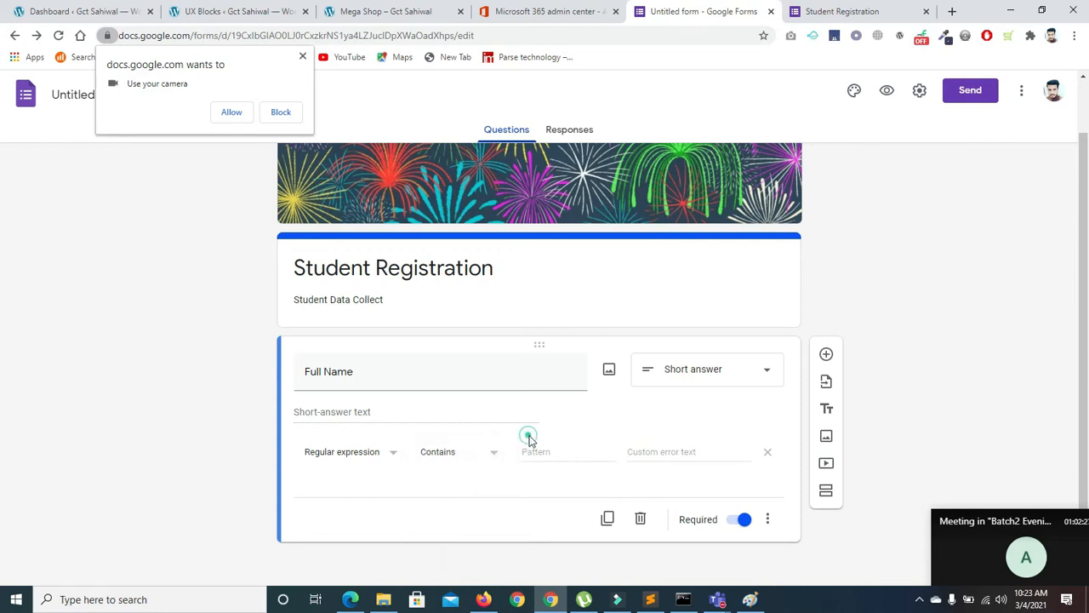
# Switch the validation to Length with Maximum character count 20
pyautogui.click(384, 458)
pyautogui.click(370, 426)
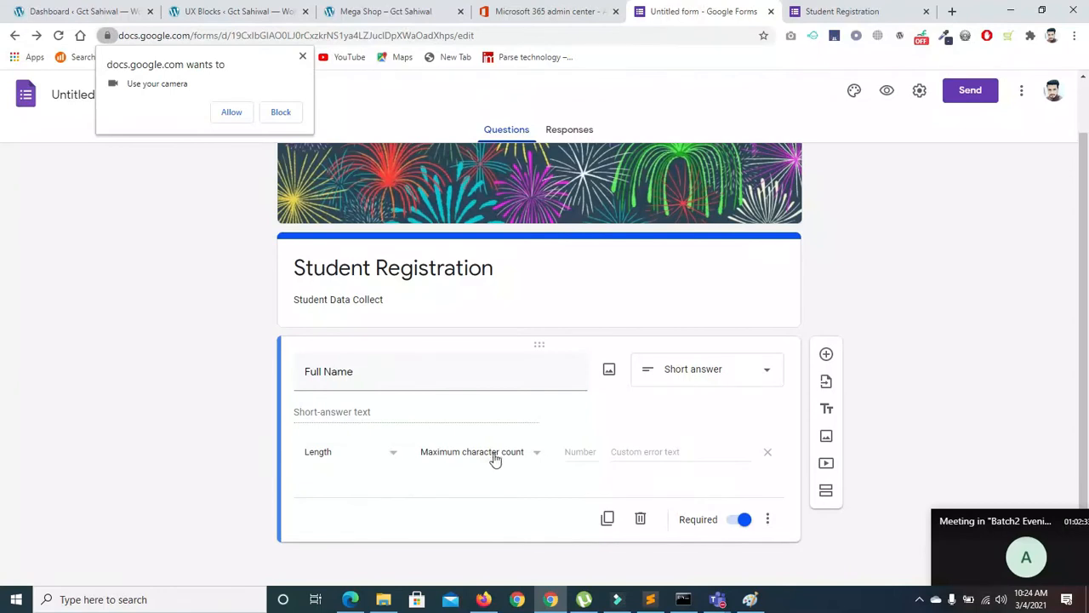
pyautogui.click(537, 454)
pyautogui.click(539, 453)
pyautogui.click(575, 452)
pyautogui.click(658, 452)
# Enter 'Student' as the Full Name length error text, then switch to the live form
pyautogui.write('/')
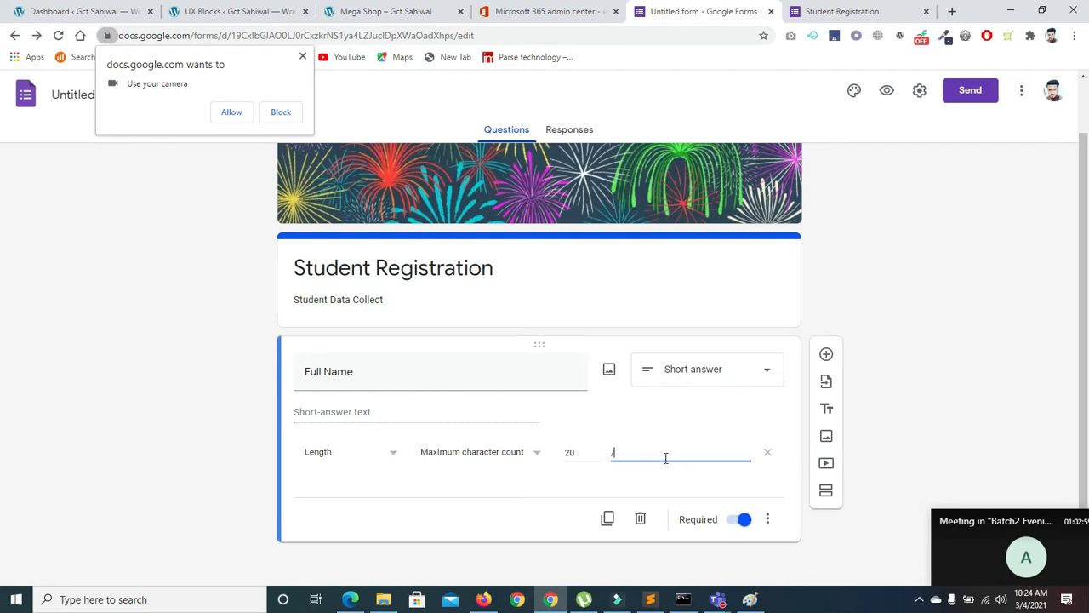
pyautogui.press('BackSpace')
pyautogui.write('Student,')
pyautogui.click(302, 57)
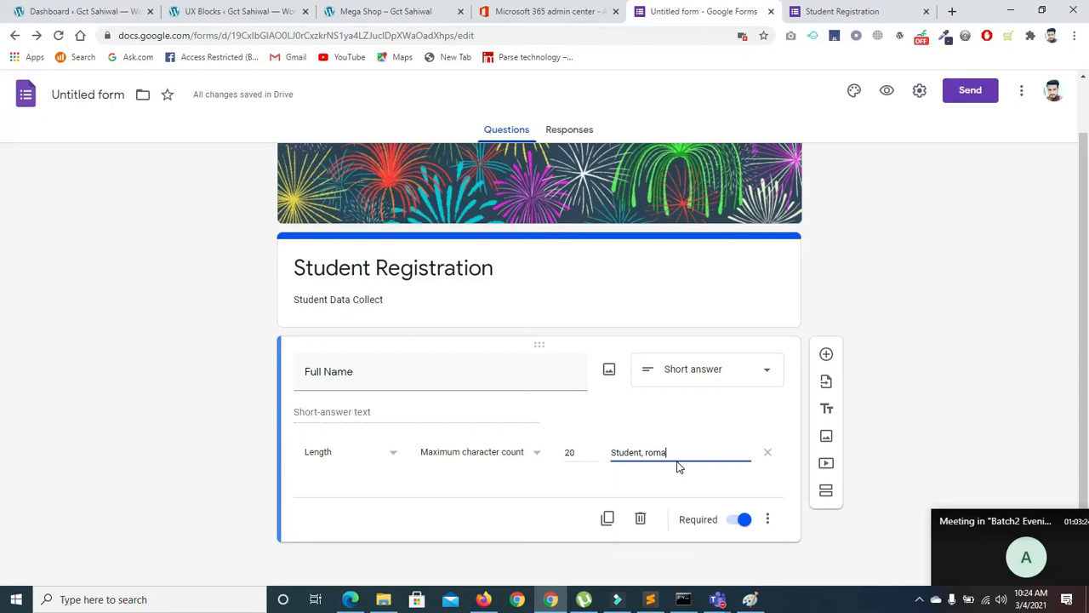
pyautogui.write('nti')
pyautogui.press('BackSpace')
pyautogui.press('BackSpace')
pyautogui.press('BackSpace')
pyautogui.click(804, 12)
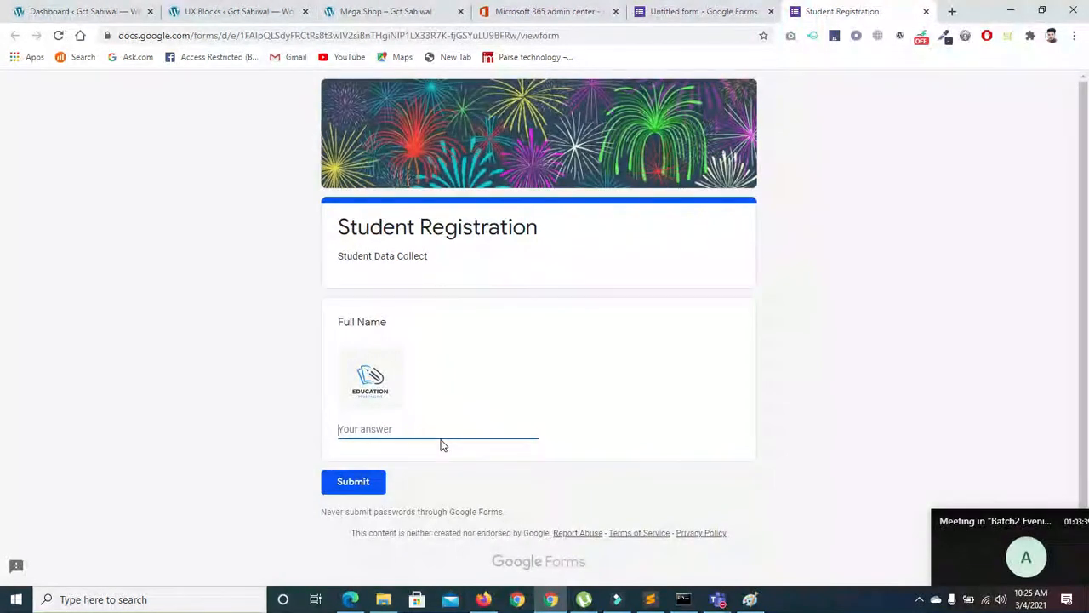
# Back in the editor, finish editing the Full Name error message
pyautogui.click(712, 12)
pyautogui.click(919, 367)
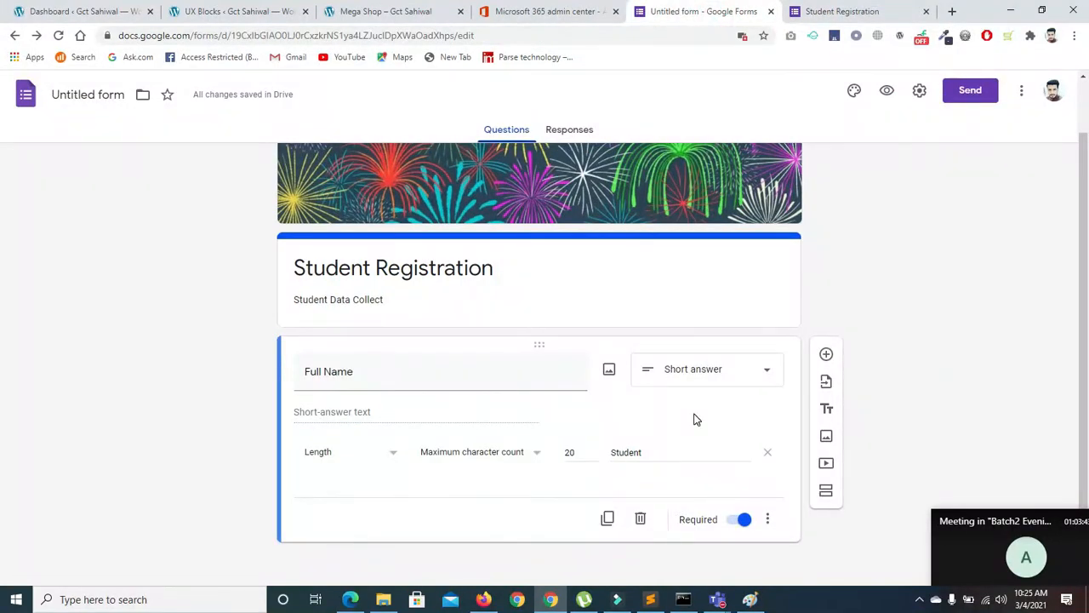
pyautogui.click(351, 475)
pyautogui.click(356, 415)
pyautogui.click(687, 327)
# Reload the live form, enter an overlong Full Name to trigger the error, then shorten it
pyautogui.click(857, 11)
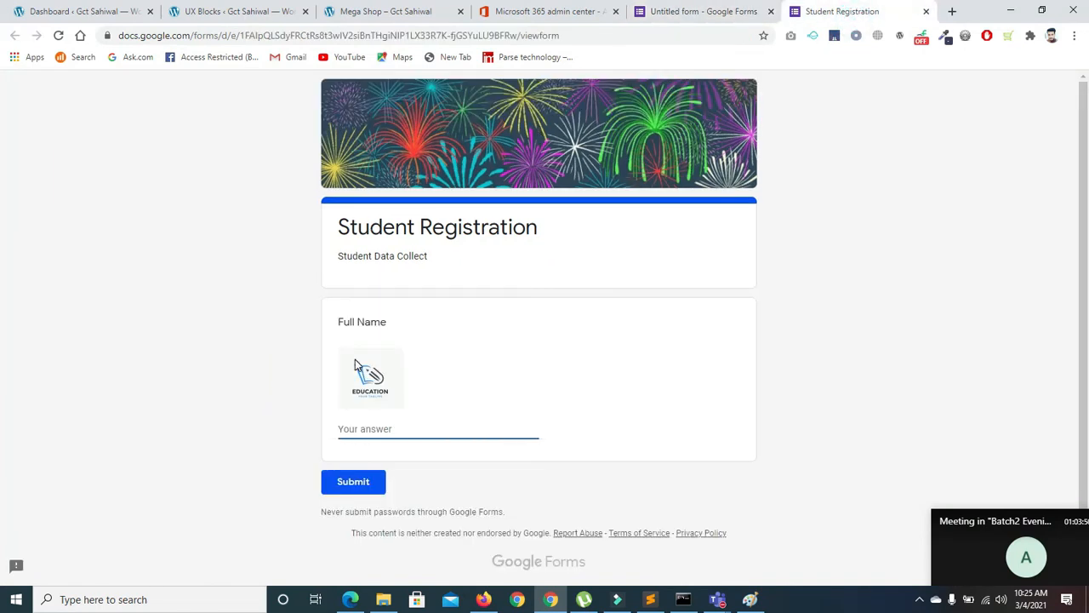
pyautogui.click(58, 35)
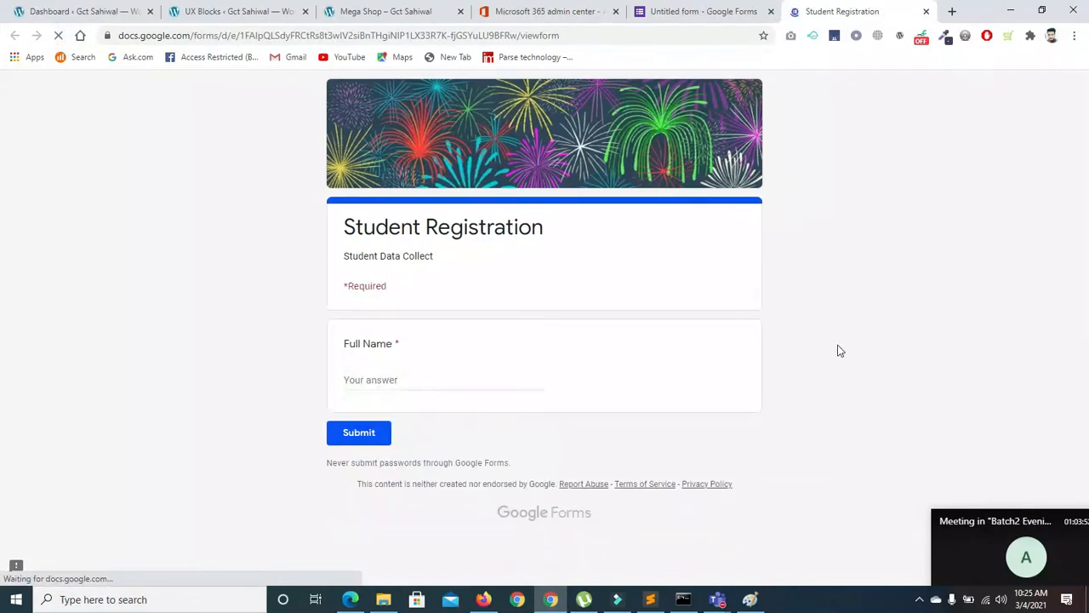
pyautogui.click(445, 380)
pyautogui.write('frgjfnfe')
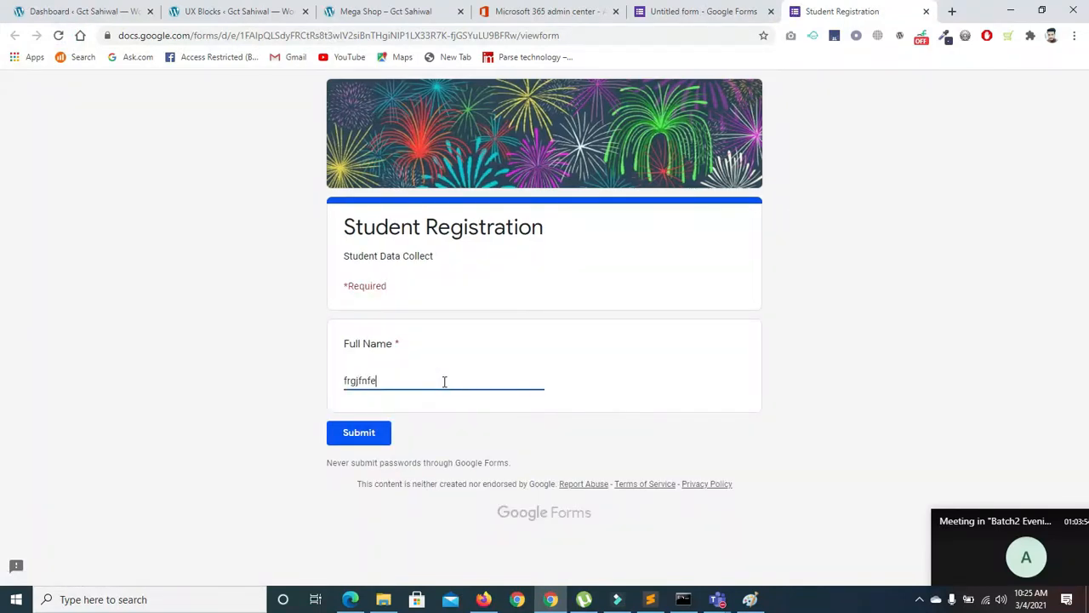
pyautogui.write('fufuenfuruefduefuidefuufuufdnjneuneueu')
pyautogui.press('BackSpace')
pyautogui.press('BackSpace')
pyautogui.press('BackSpace')
pyautogui.press('BackSpace')
pyautogui.press('BackSpace')
pyautogui.press('BackSpace')
pyautogui.press('BackSpace')
pyautogui.press('BackSpace')
pyautogui.press('BackSpace')
pyautogui.press('BackSpace')
pyautogui.press('BackSpace')
pyautogui.press('BackSpace')
pyautogui.press('BackSpace')
pyautogui.press('BackSpace')
pyautogui.press('BackSpace')
pyautogui.press('BackSpace')
pyautogui.press('BackSpace')
pyautogui.press('BackSpace')
pyautogui.press('BackSpace')
pyautogui.press('BackSpace')
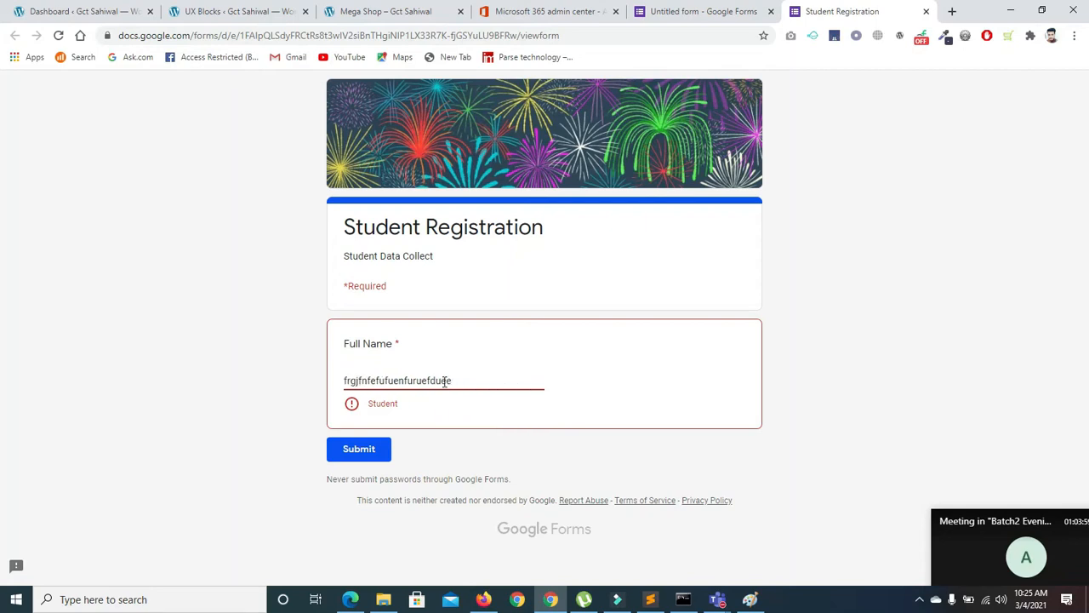
pyautogui.press('BackSpace')
pyautogui.press('BackSpace')
pyautogui.press('BackSpace')
pyautogui.press('BackSpace')
pyautogui.press('BackSpace')
pyautogui.press('BackSpace')
pyautogui.press('BackSpace')
pyautogui.write('veveve')
pyautogui.press('BackSpace')
pyautogui.press('BackSpace')
pyautogui.press('BackSpace')
pyautogui.press('BackSpace')
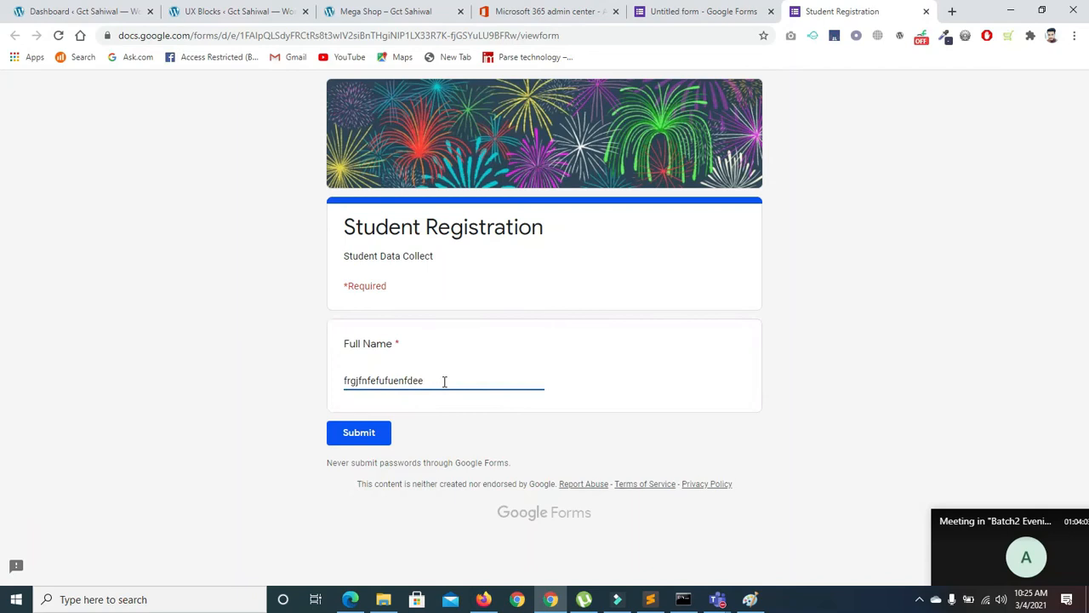
pyautogui.click(677, 11)
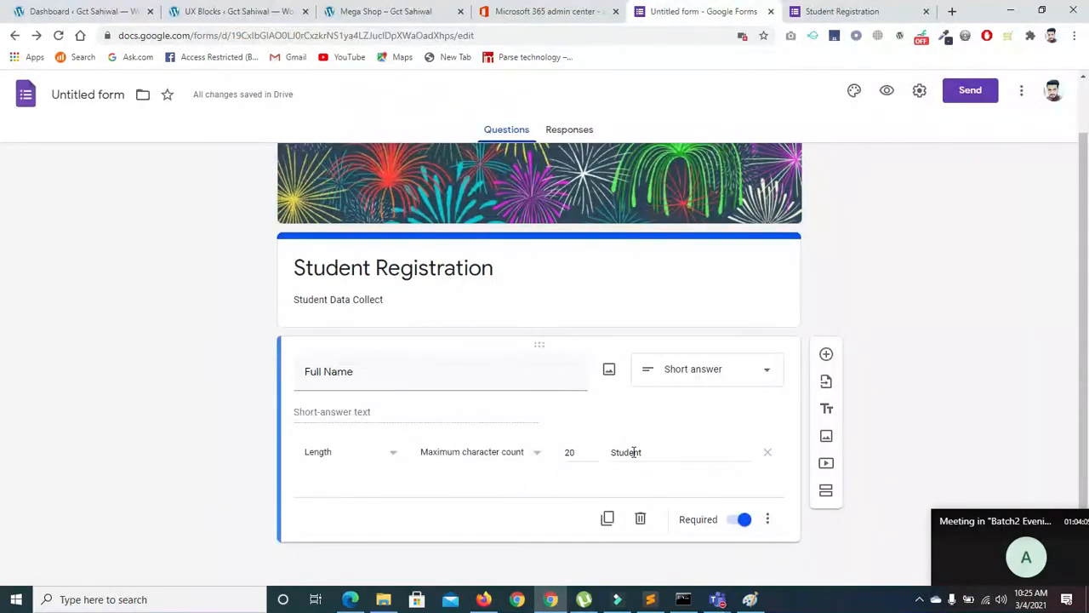
# Rebuild Full Name validation as Length, Maximum character count 20
pyautogui.click(768, 452)
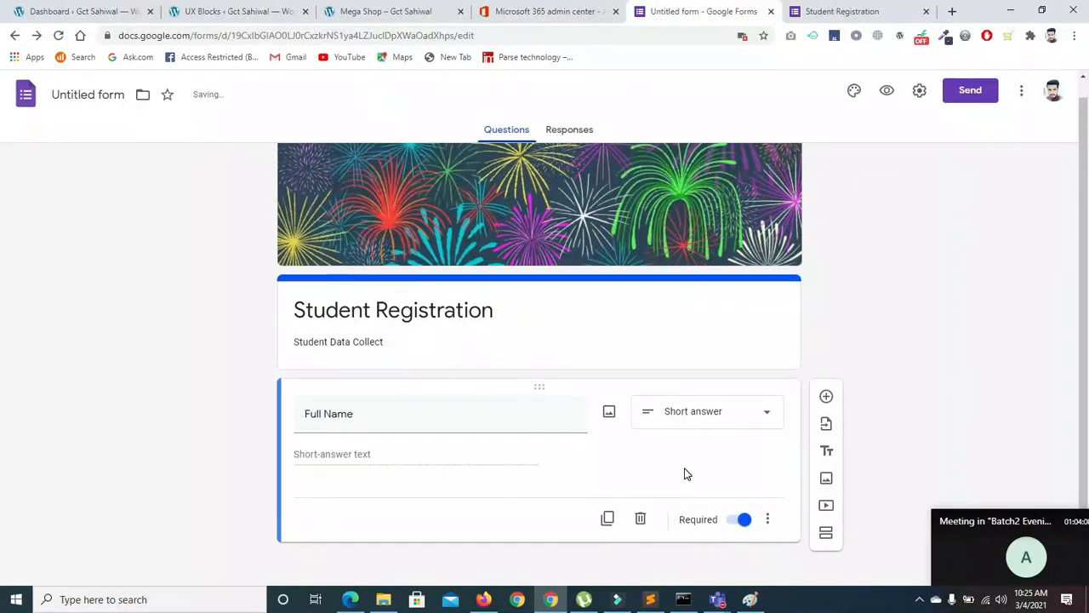
pyautogui.click(767, 518)
pyautogui.click(799, 558)
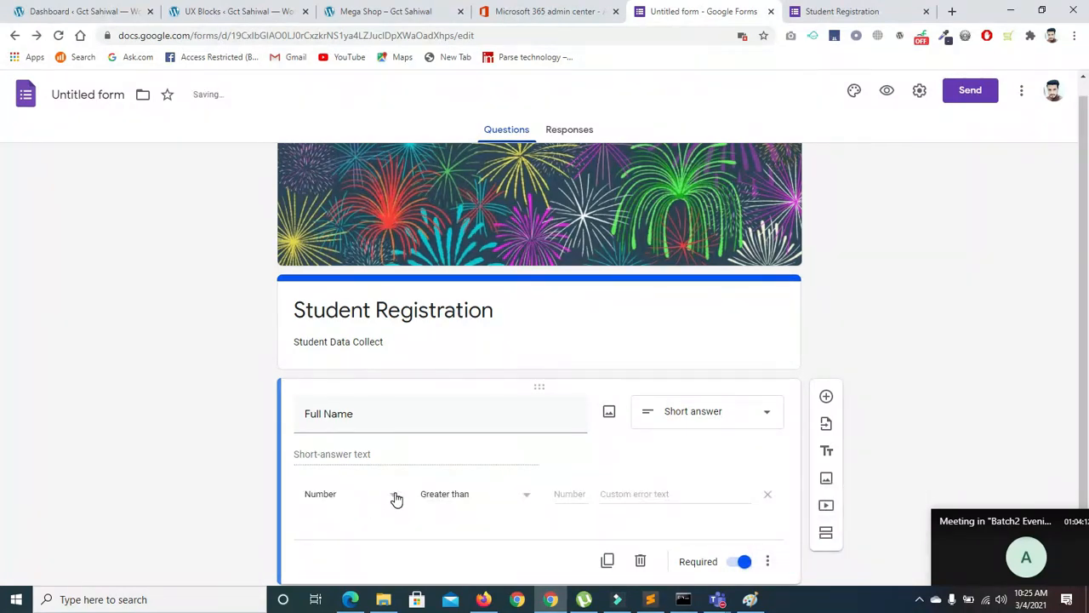
pyautogui.click(349, 493)
pyautogui.click(328, 535)
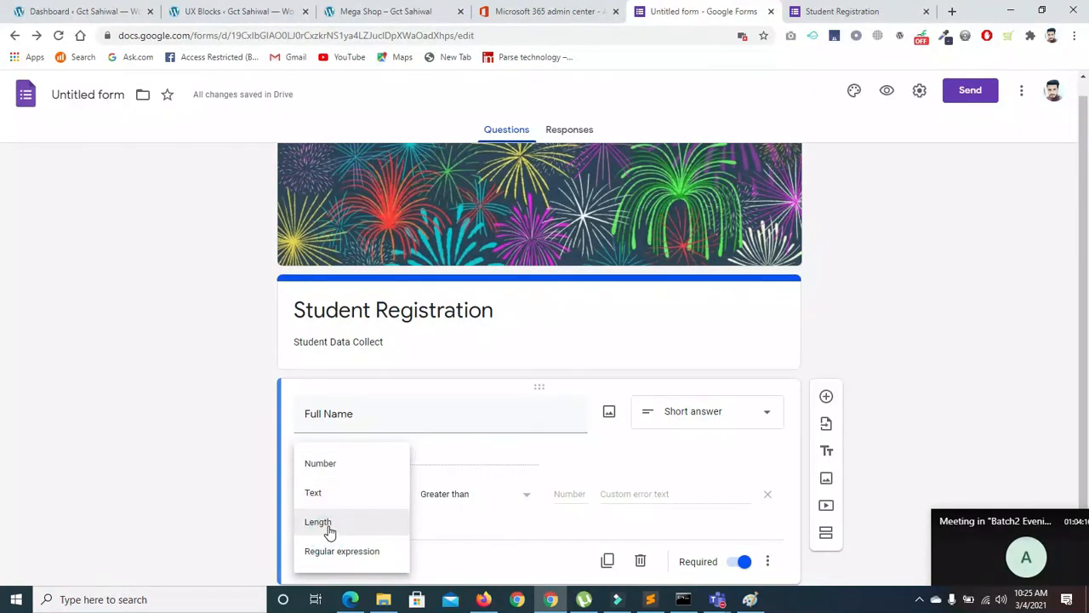
pyautogui.click(466, 502)
pyautogui.click(465, 502)
pyautogui.click(593, 492)
pyautogui.write('20')
# Set the error message to 'PLease Put Less than 20 char' and return to the live form
pyautogui.click(621, 493)
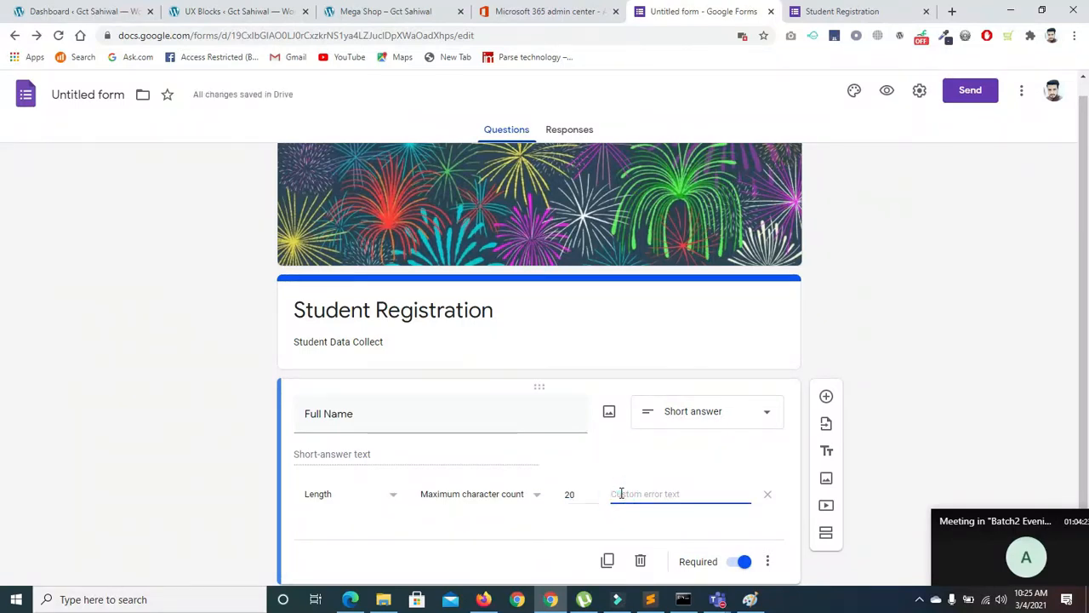
pyautogui.write('(')
pyautogui.write('ess')
pyautogui.press('BackSpace')
pyautogui.press('BackSpace')
pyautogui.press('BackSpace')
pyautogui.press('BackSpace')
pyautogui.write('4ess than 2')
pyautogui.click(612, 495)
pyautogui.write('PLease Put')
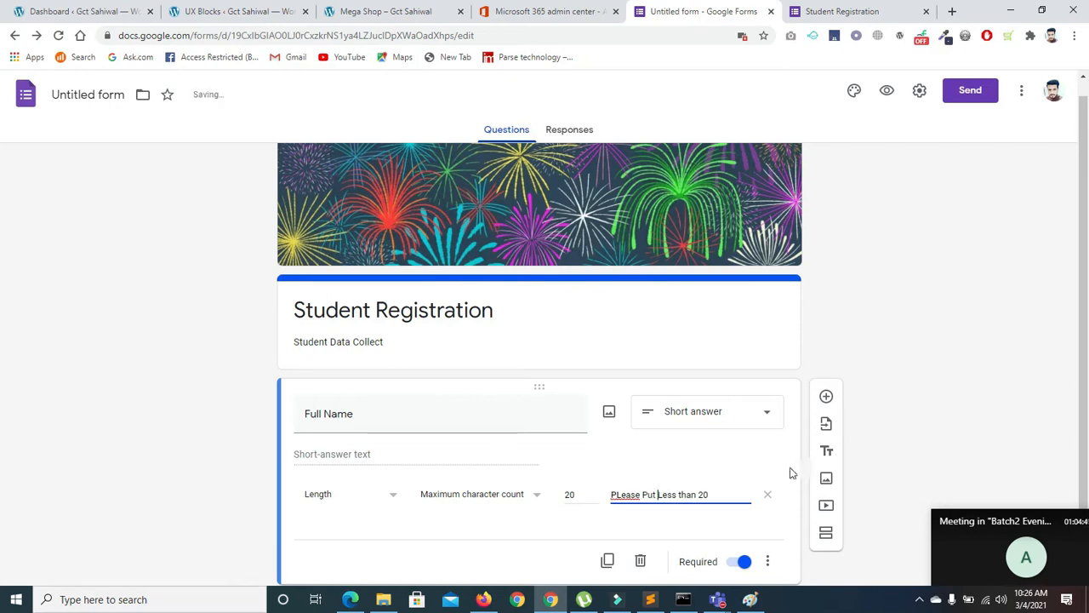
pyautogui.click(734, 494)
pyautogui.write('char')
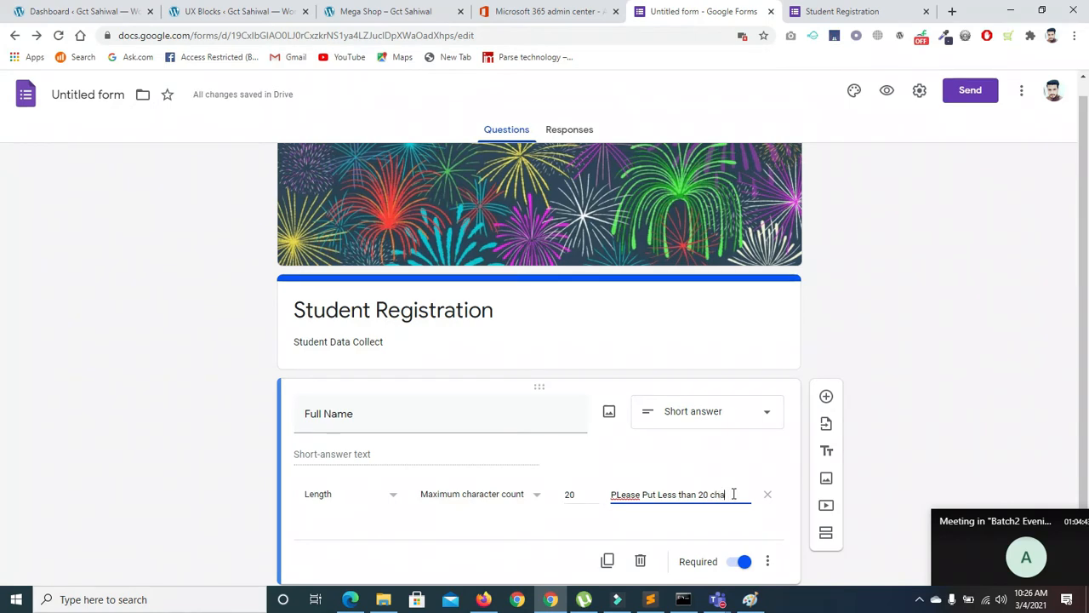
pyautogui.click(842, 11)
# Reload the live form and test overlong, empty and realistic Full Name entries
pyautogui.click(59, 35)
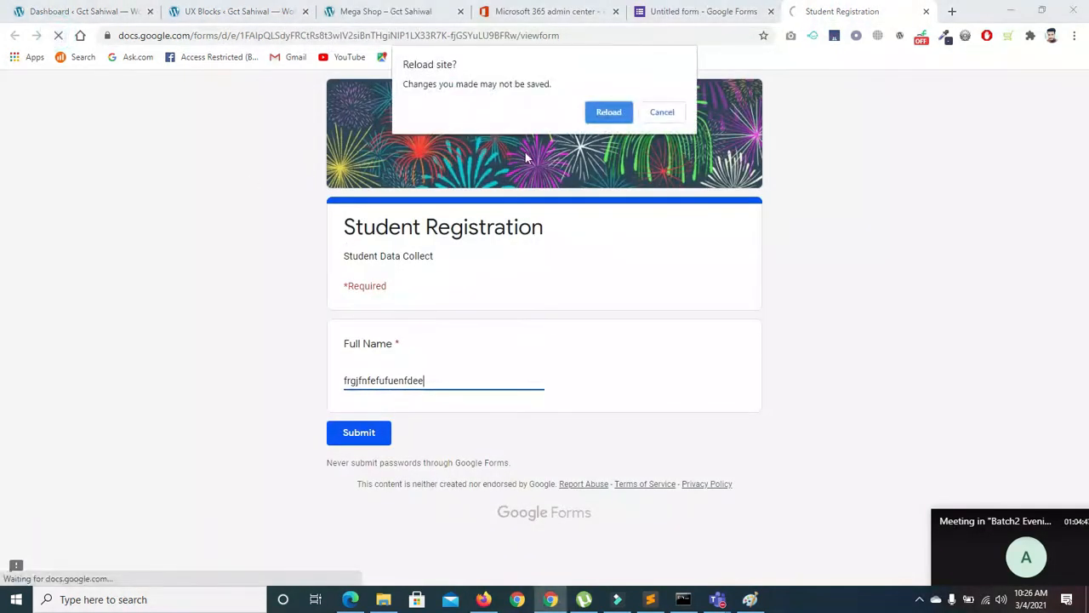
pyautogui.click(596, 111)
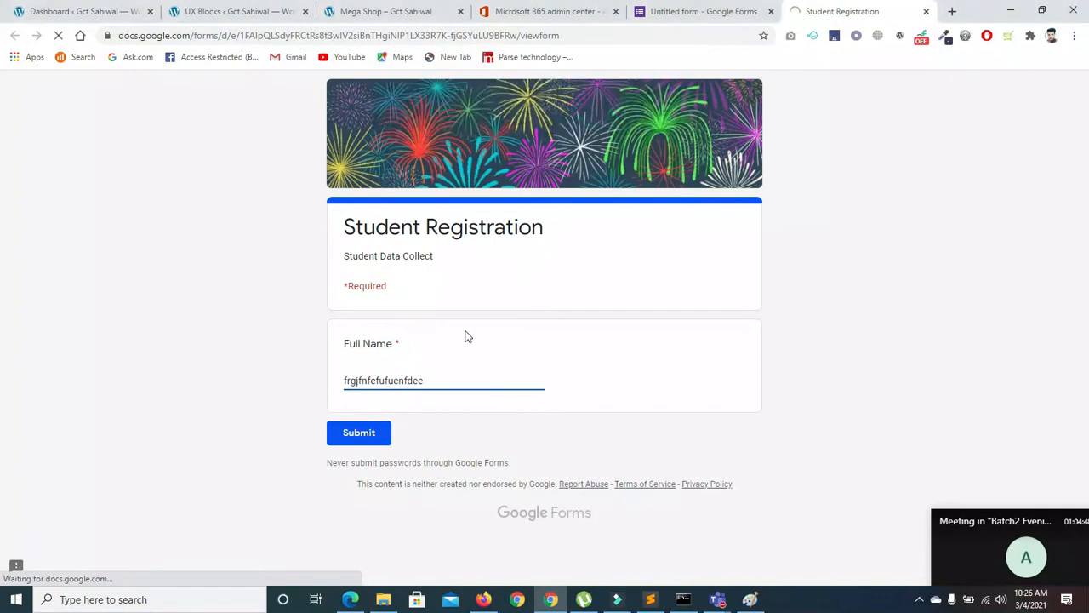
pyautogui.click(425, 382)
pyautogui.write('fniwnfinwifnifnidnffdivn')
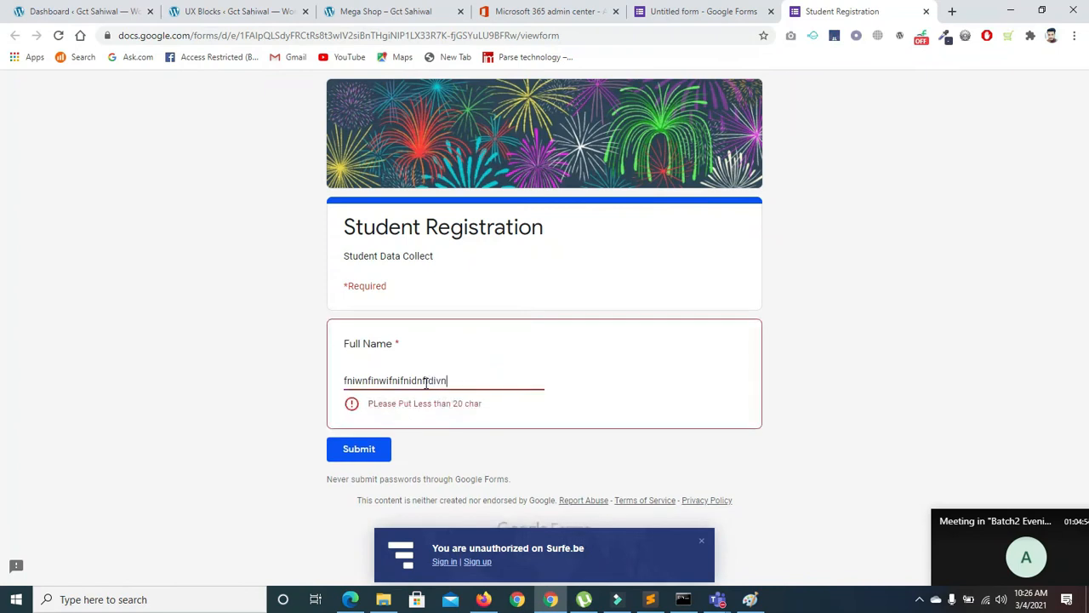
pyautogui.press('BackSpace')
pyautogui.press('BackSpace')
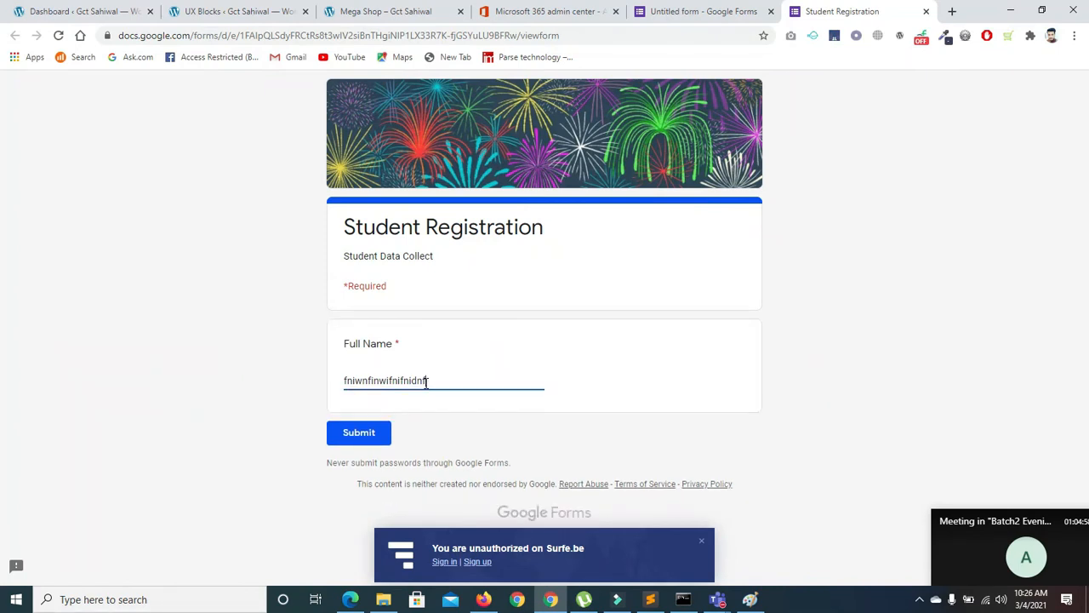
pyautogui.write('f')
pyautogui.press('BackSpace')
pyautogui.press('BackSpace')
pyautogui.press('BackSpace')
pyautogui.press('BackSpace')
pyautogui.press('BackSpace')
pyautogui.press('BackSpace')
pyautogui.press('BackSpace')
pyautogui.press('BackSpace')
pyautogui.press('BackSpace')
pyautogui.press('BackSpace')
pyautogui.press('BackSpace')
pyautogui.press('BackSpace')
pyautogui.press('BackSpace')
pyautogui.press('BackSpace')
pyautogui.press('BackSpace')
pyautogui.press('BackSpace')
pyautogui.press('BackSpace')
pyautogui.press('BackSpace')
pyautogui.press('BackSpace')
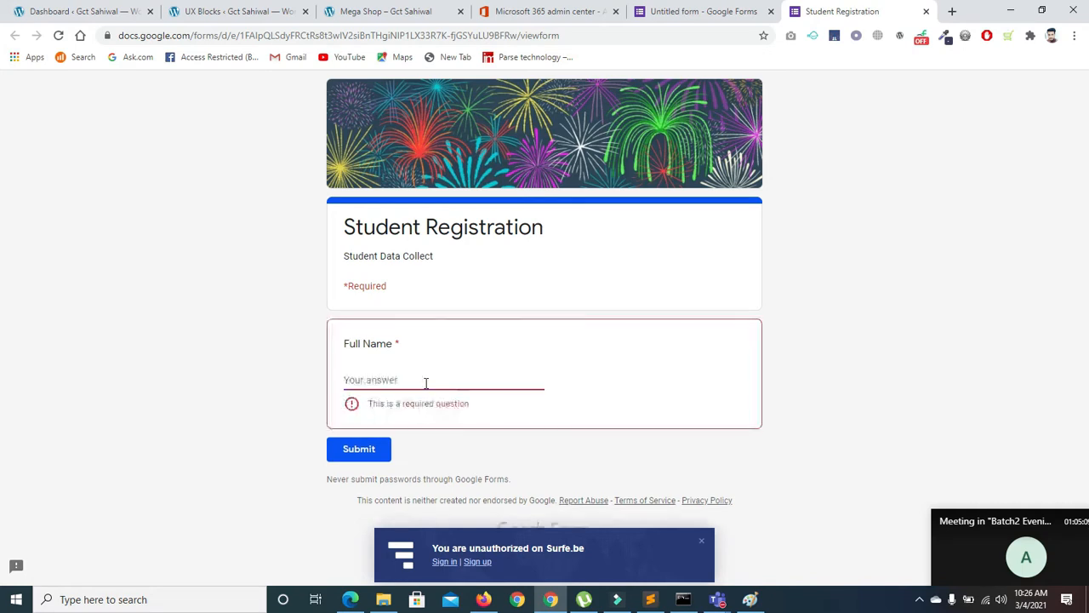
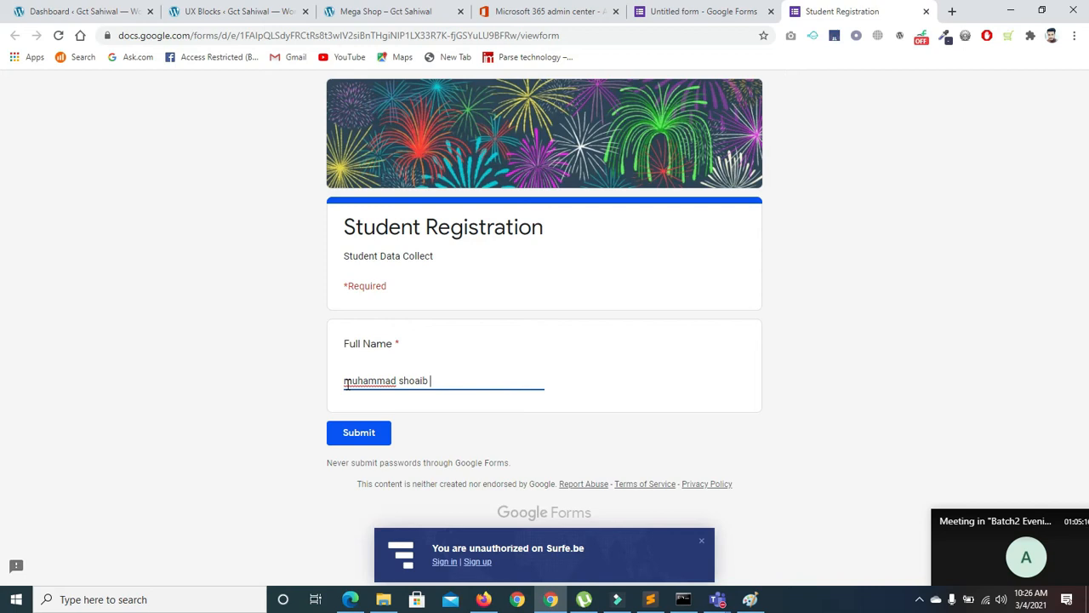
pyautogui.write(' mujahud')
pyautogui.press('BackSpace')
pyautogui.press('BackSpace')
pyautogui.press('BackSpace')
pyautogui.press('BackSpace')
pyautogui.press('BackSpace')
# Back in the editor, delete the trailing 0 from the 20-character limit
pyautogui.click(691, 11)
pyautogui.click(580, 495)
pyautogui.press('BackSpace')
# Make the Full Name limit 25, then duplicate the question and retitle the copy Email
pyautogui.write('5')
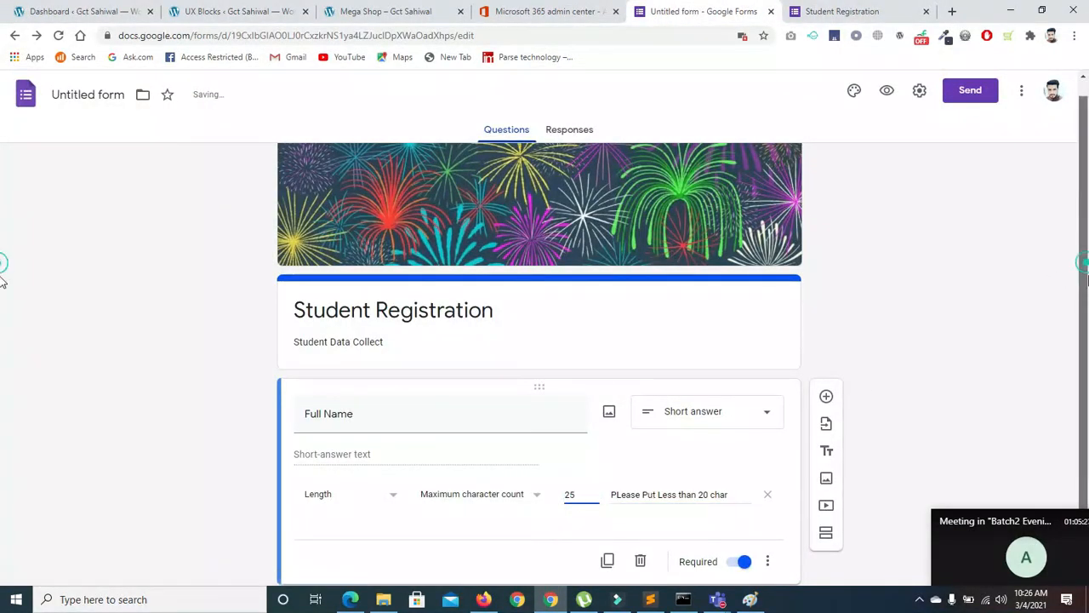
pyautogui.scroll(-1, 3, 281)
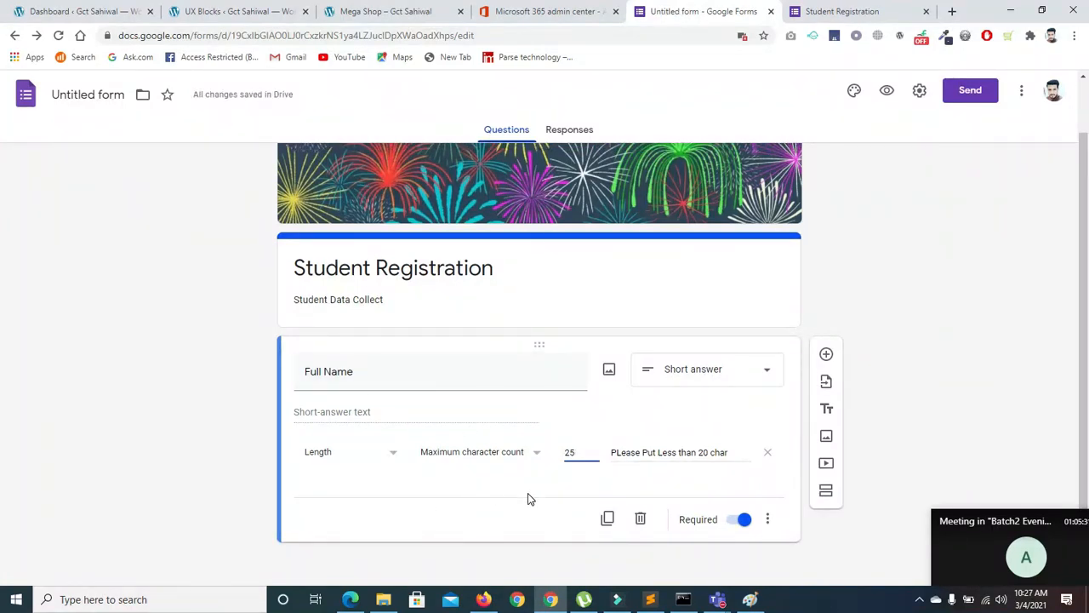
pyautogui.click(607, 519)
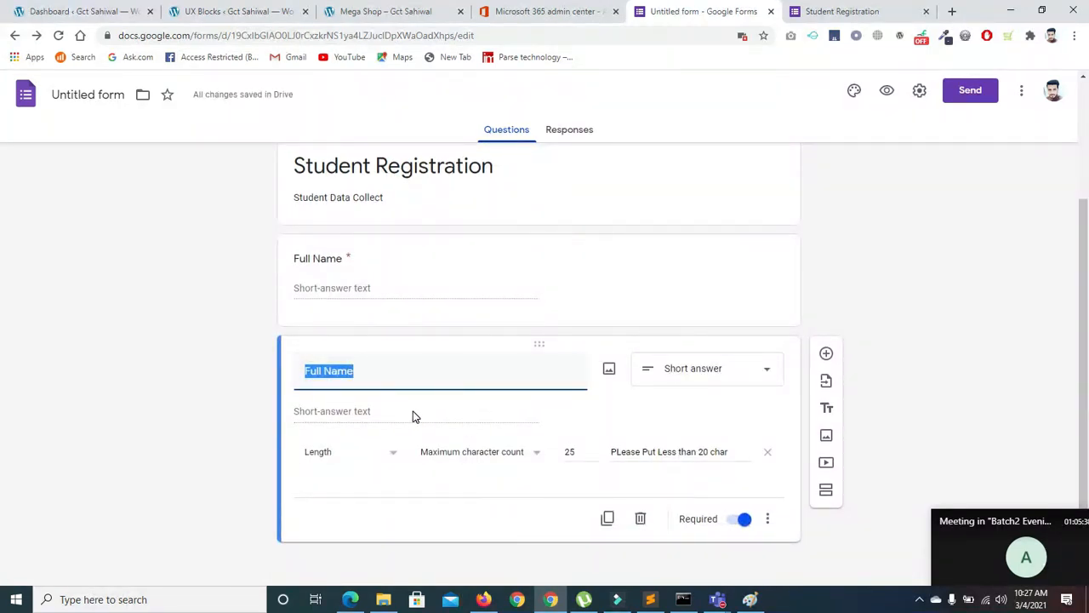
pyautogui.press('BackSpace')
pyautogui.write('Email')
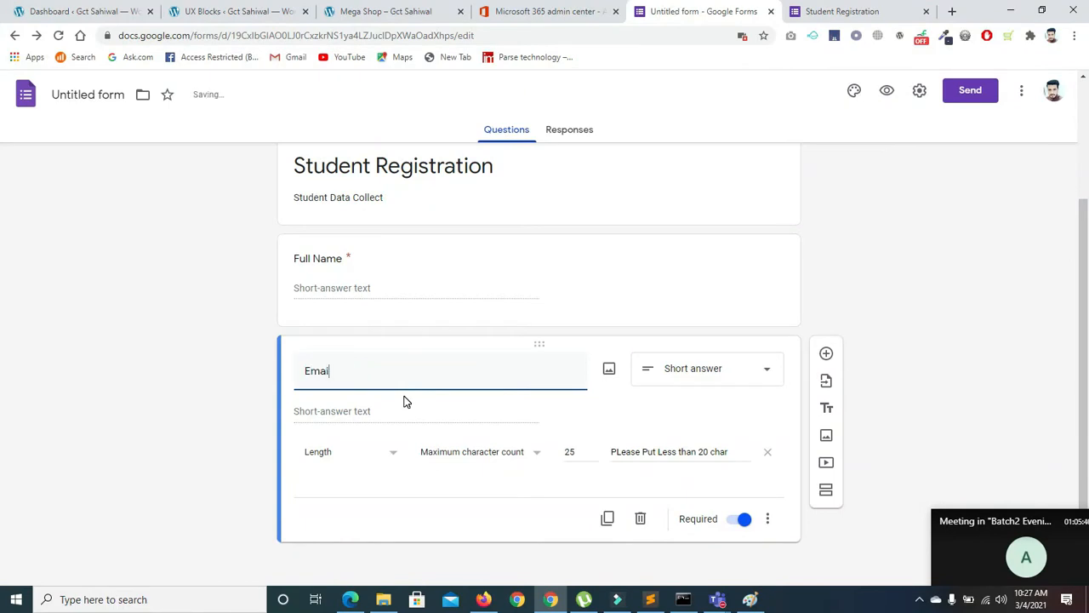
# Set Email validation to Text > Email address with error 'Please Enter Valid Email'
pyautogui.click(394, 454)
pyautogui.click(394, 457)
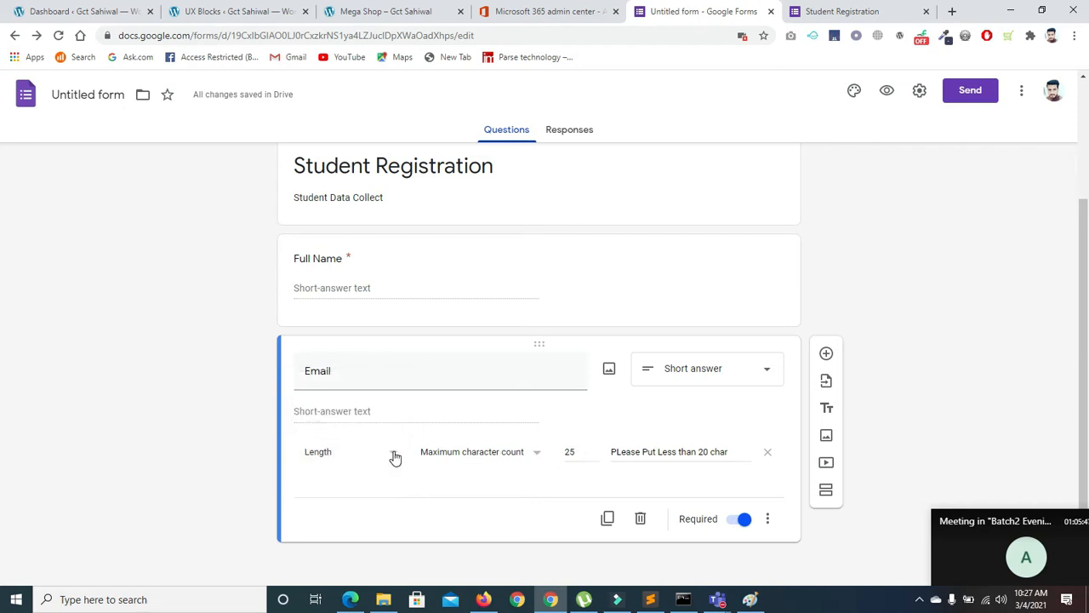
pyautogui.click(396, 452)
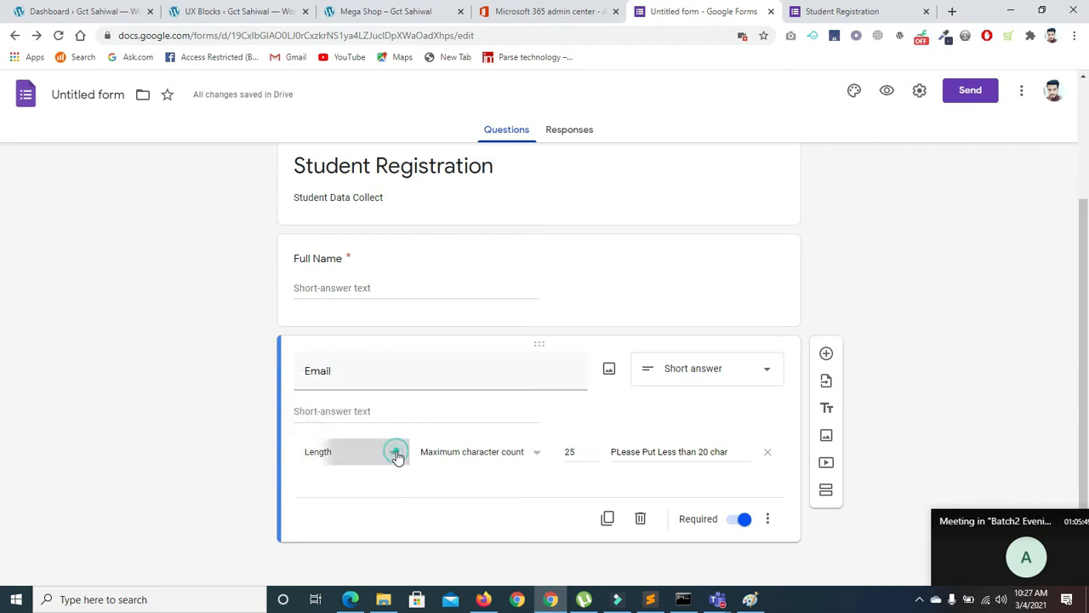
pyautogui.click(353, 481)
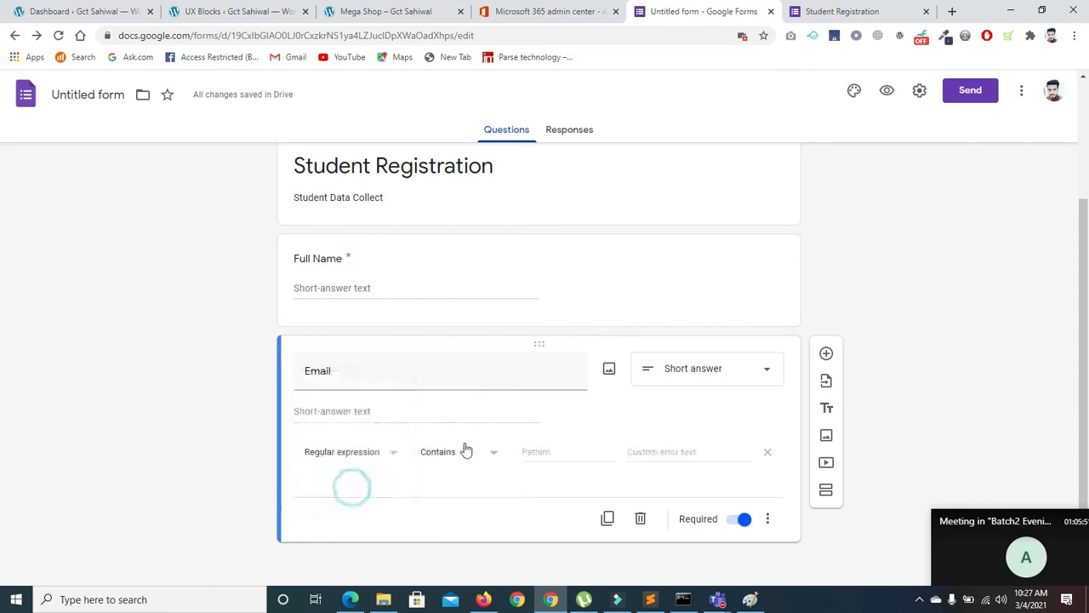
pyautogui.click(490, 454)
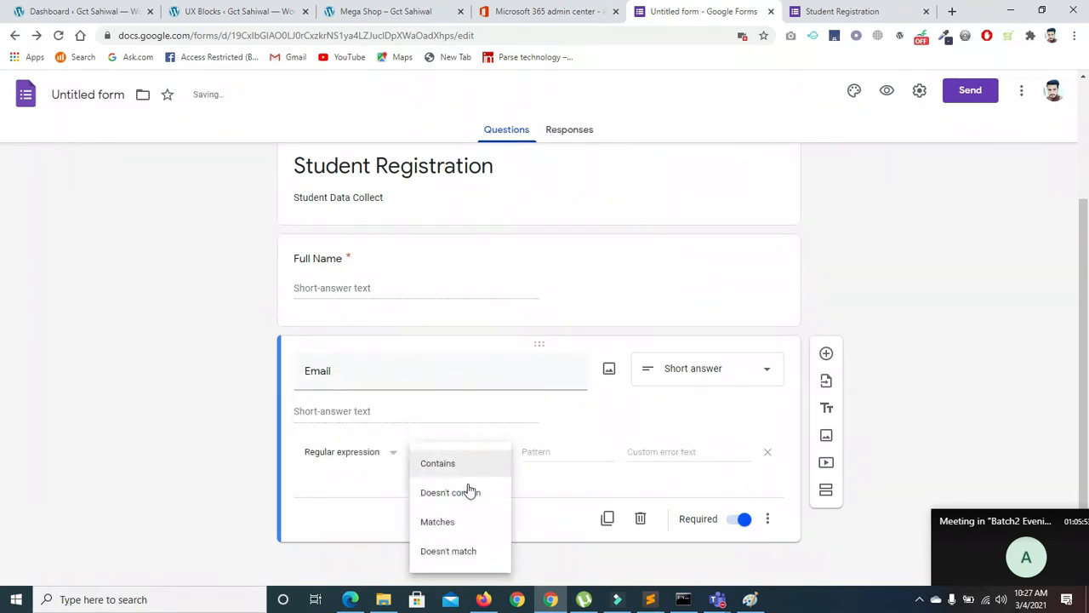
pyautogui.click(394, 455)
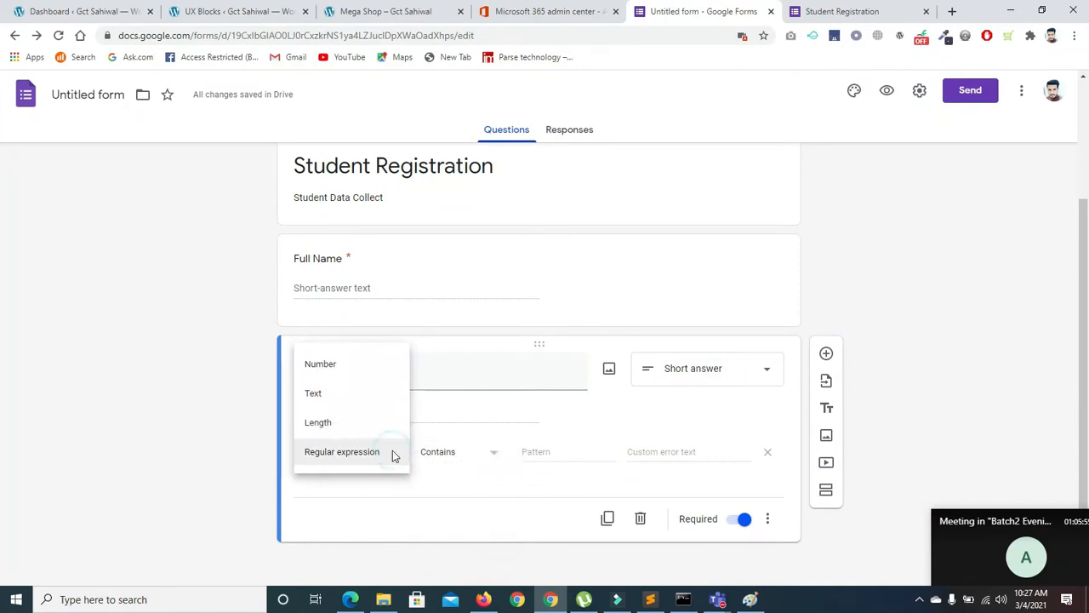
pyautogui.click(342, 391)
pyautogui.click(475, 460)
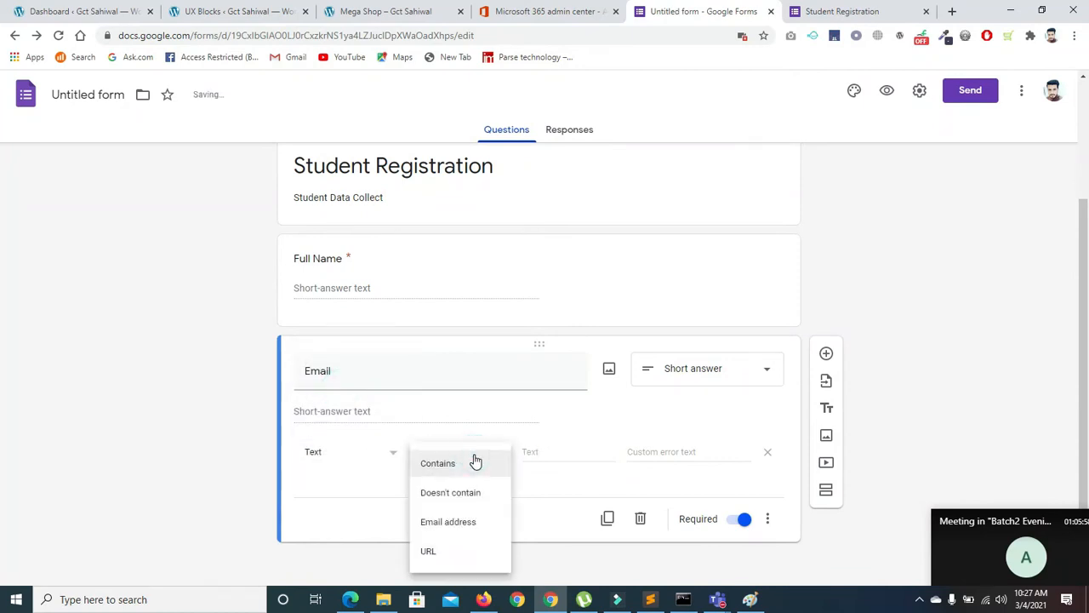
pyautogui.click(470, 520)
pyautogui.click(544, 451)
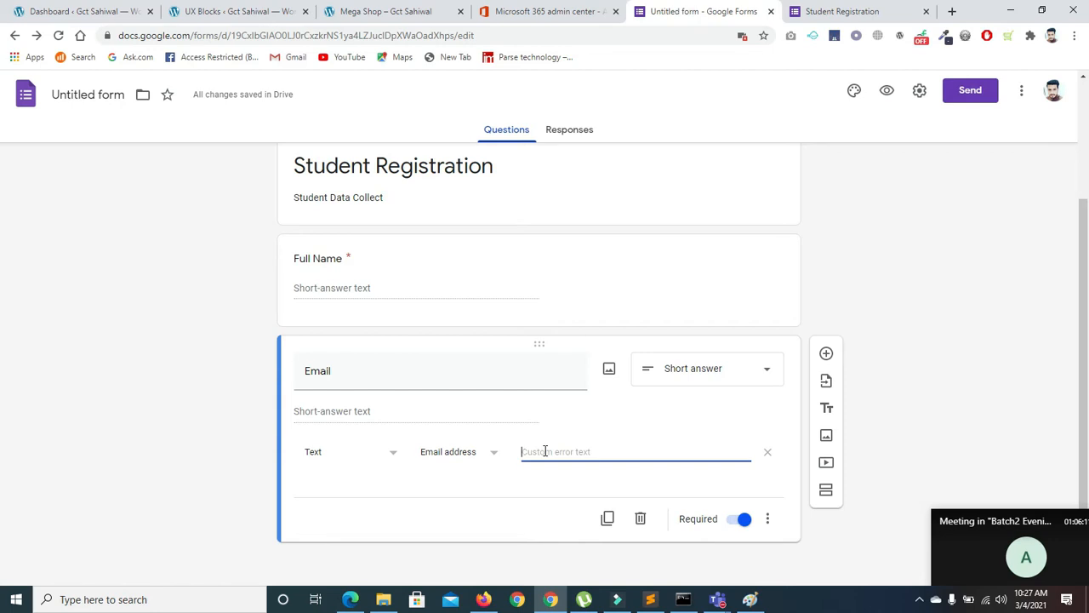
pyautogui.write('Pleas')
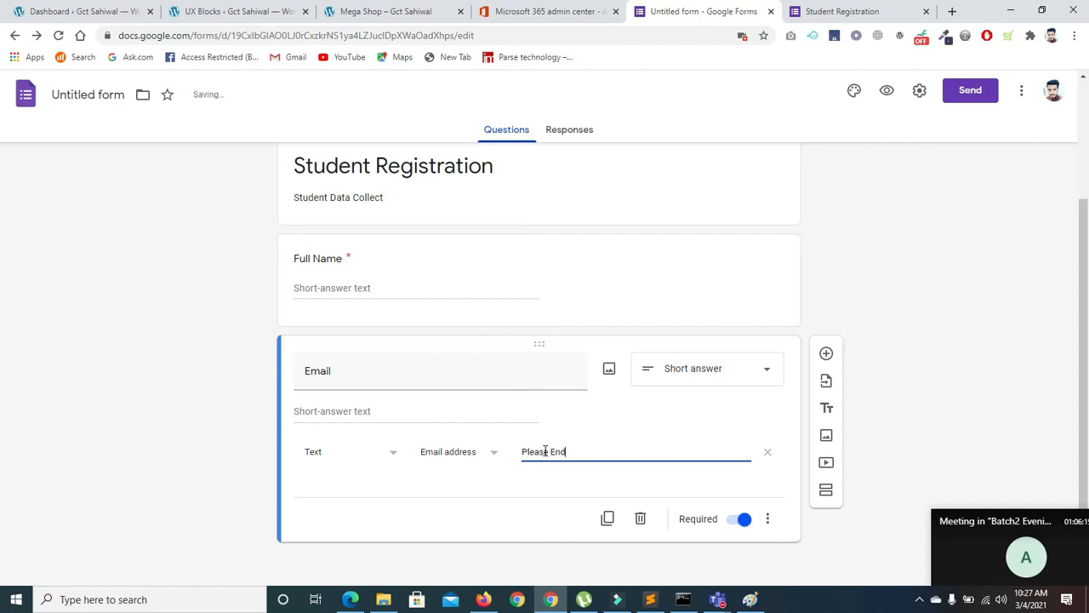
pyautogui.write('e Enter Valid Email')
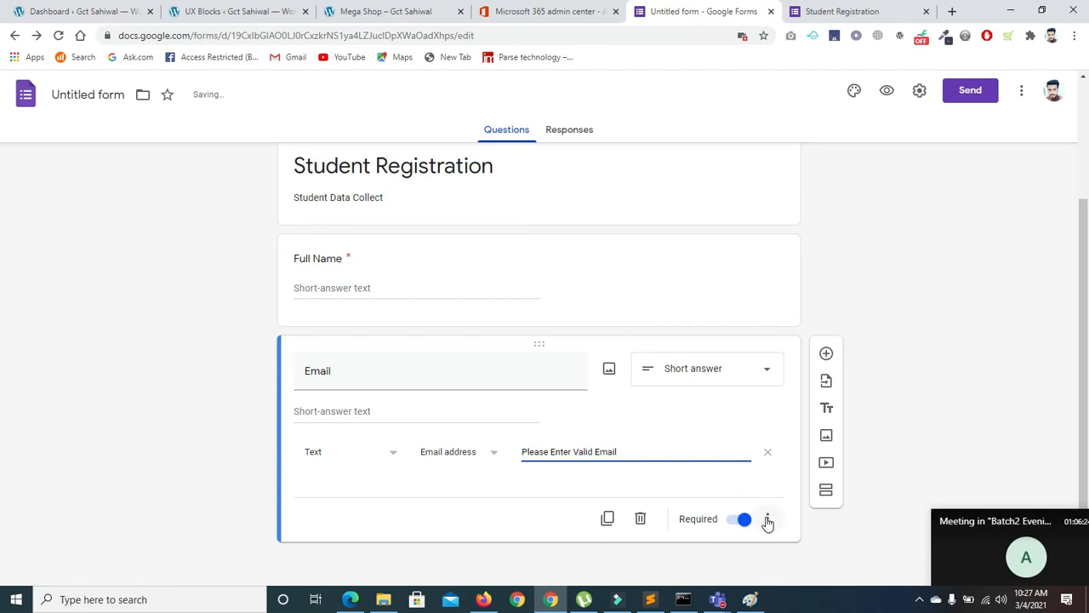
pyautogui.click(403, 412)
# Reload the live form and enter an invalid email to trigger the validation error
pyautogui.click(841, 11)
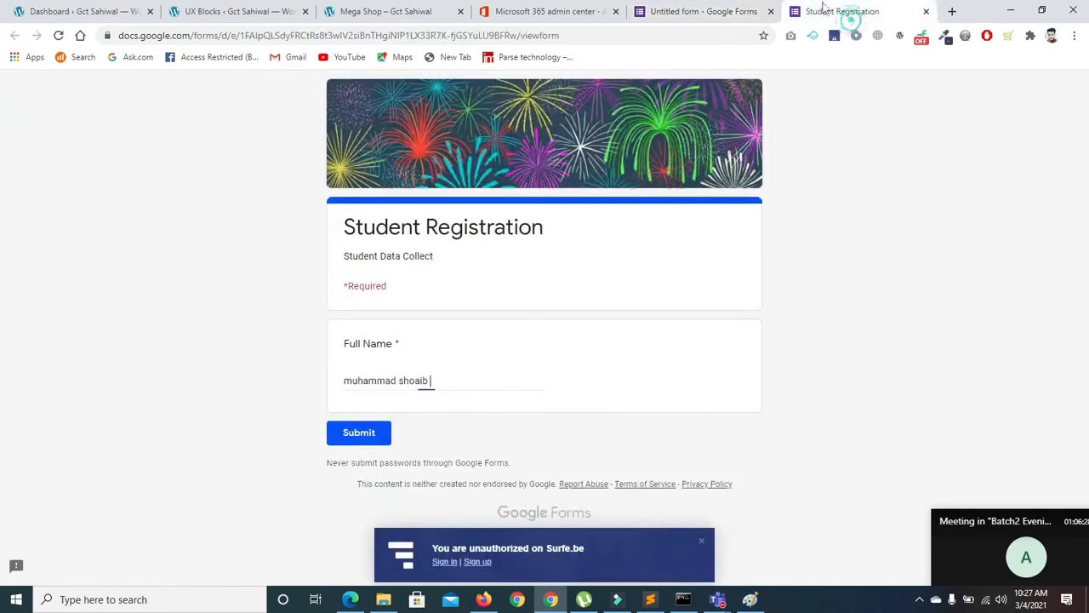
pyautogui.click(59, 35)
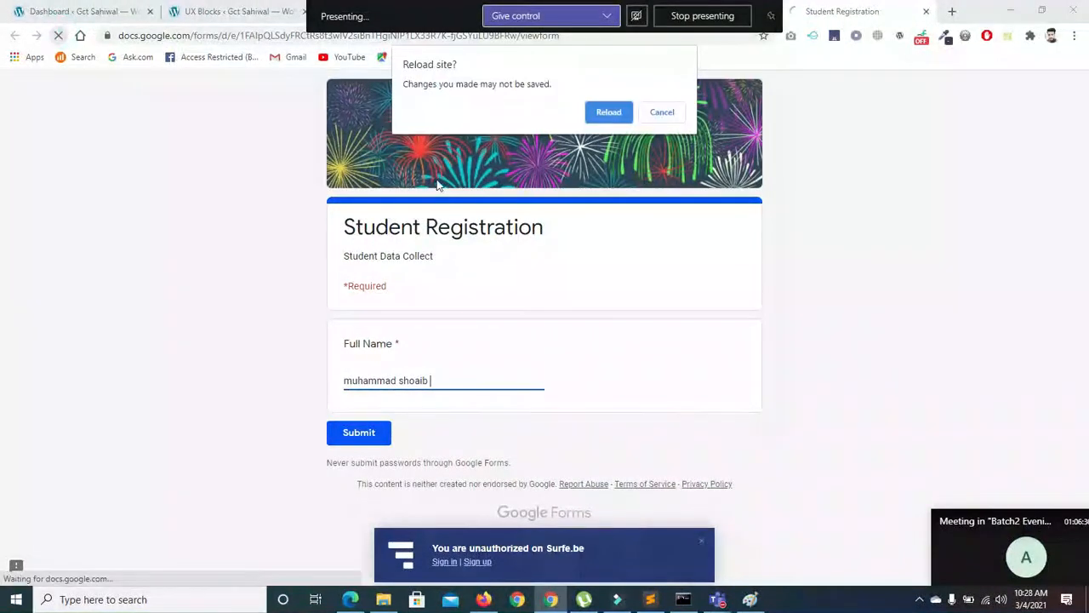
pyautogui.click(616, 110)
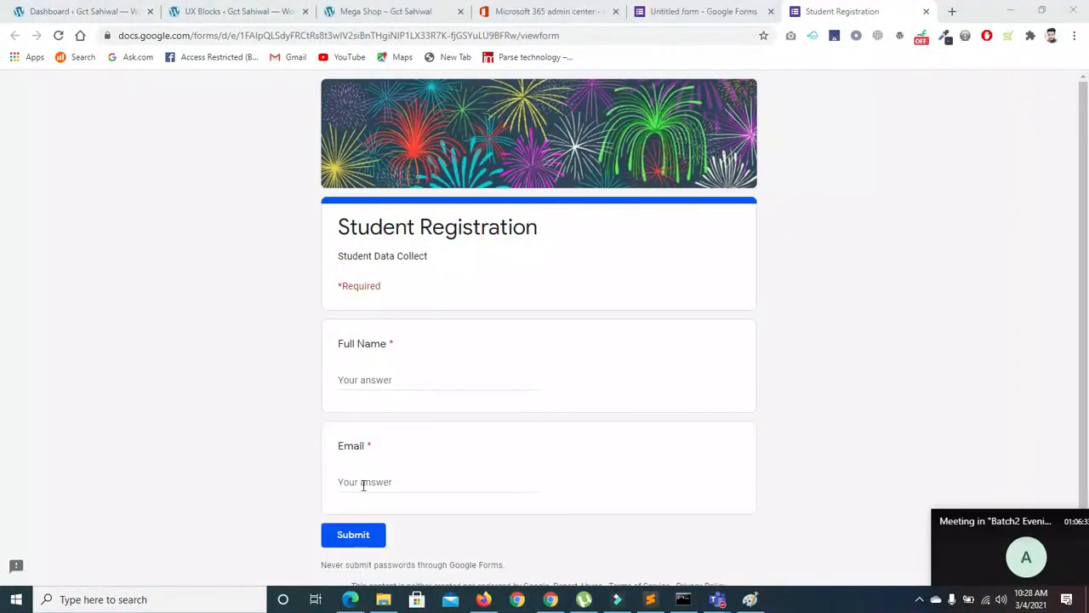
pyautogui.click(365, 483)
pyautogui.write('errgfbrfi')
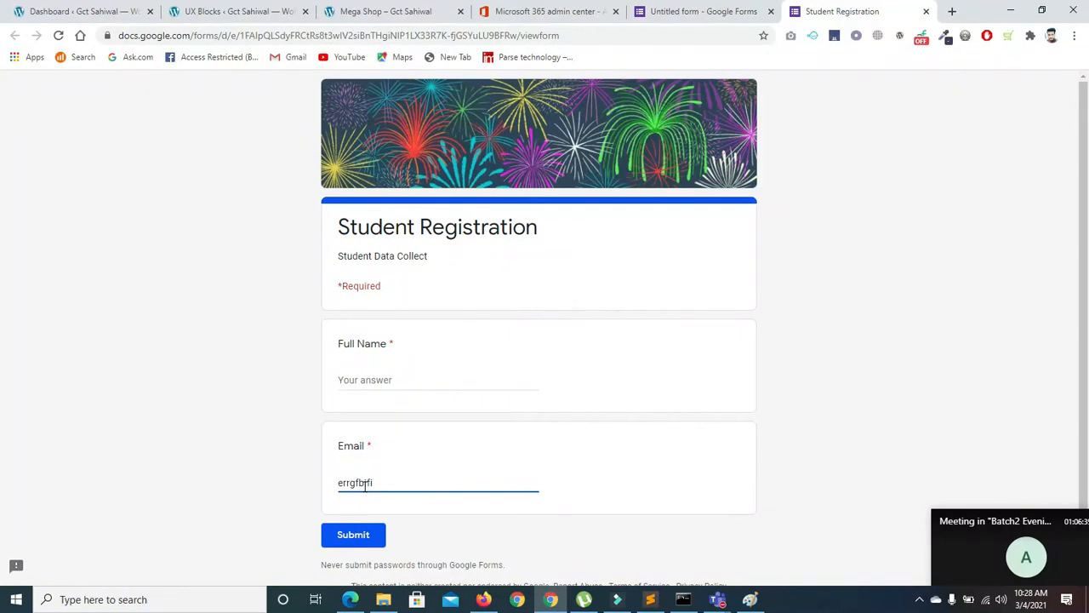
pyautogui.click(297, 490)
pyautogui.click(398, 485)
pyautogui.write('@')
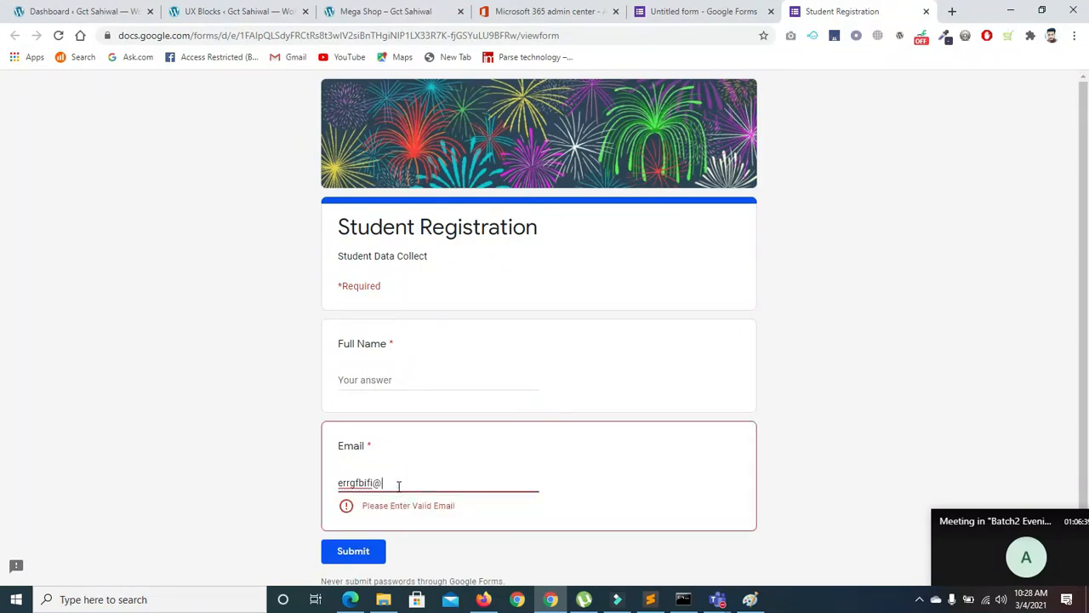
pyautogui.click(269, 520)
# Complete the answer into a valid gmail.com address and recheck validation
pyautogui.click(396, 482)
pyautogui.write('gmail.com')
pyautogui.click(285, 483)
pyautogui.click(436, 478)
pyautogui.click(272, 487)
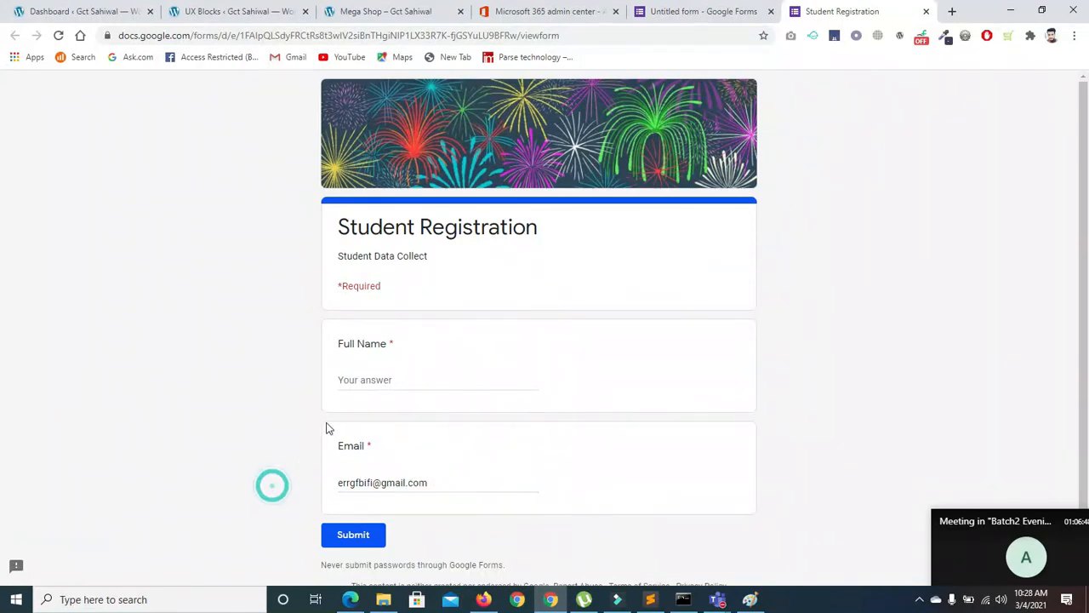
# Submit with Full Name empty to see the required error, then type a test name
pyautogui.click(356, 536)
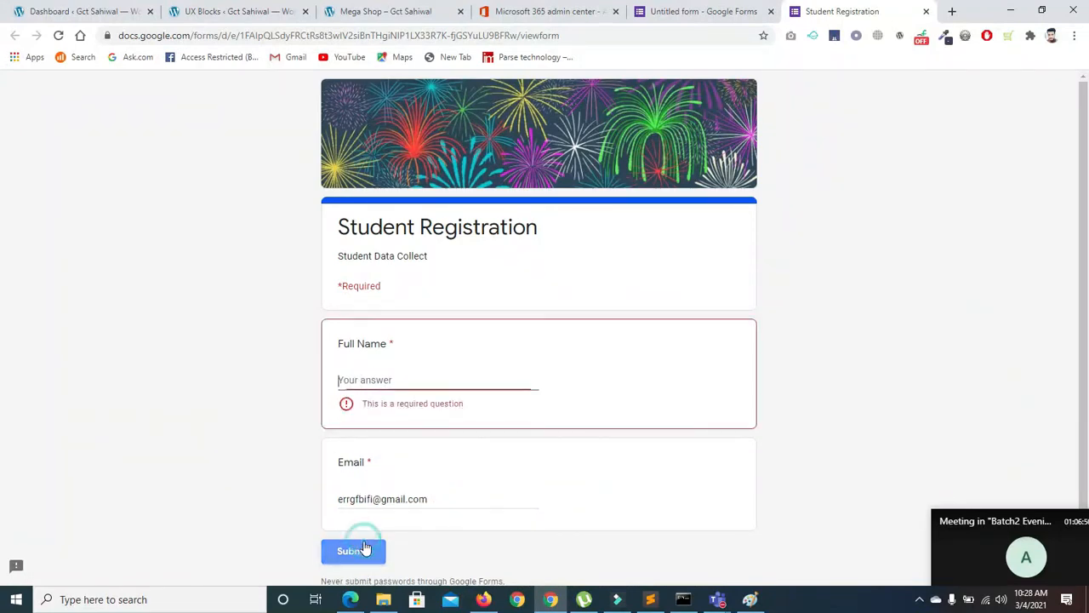
pyautogui.click(400, 383)
pyautogui.write('rti')
pyautogui.press('BackSpace')
pyautogui.write('le')
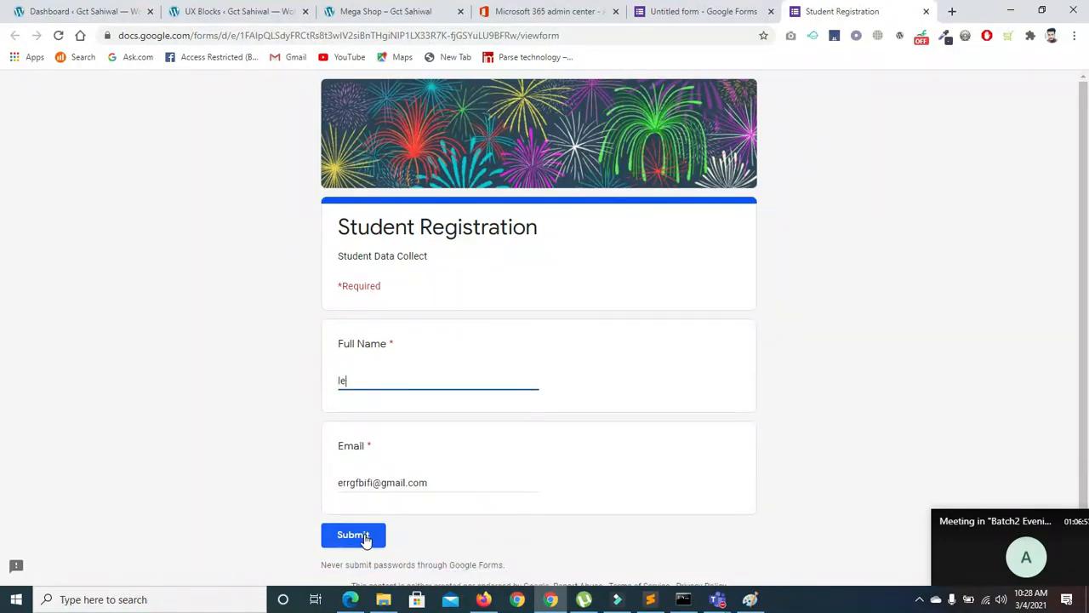
pyautogui.click(676, 21)
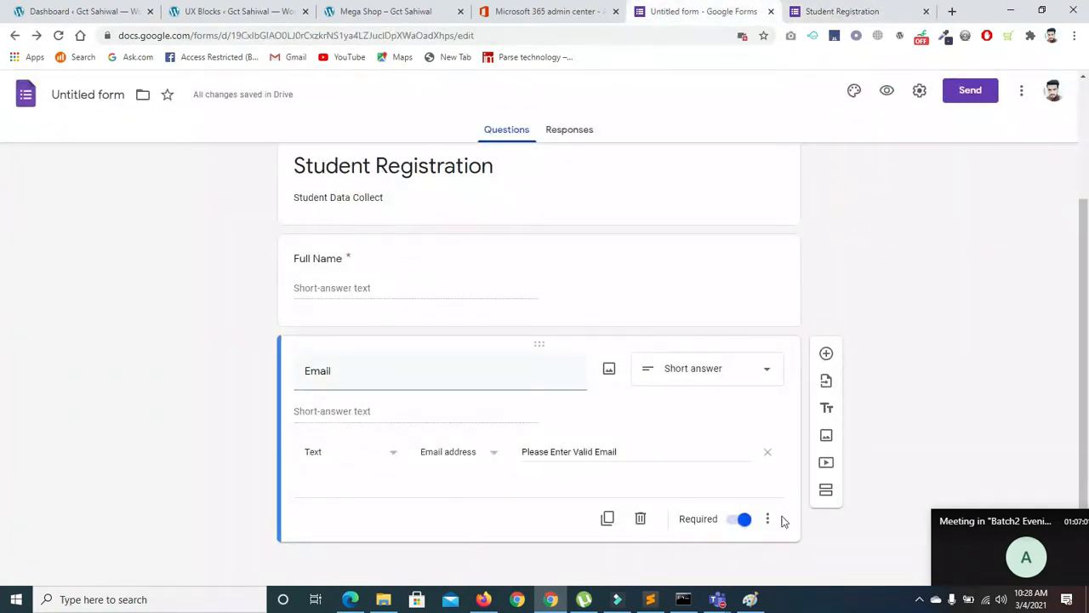
# Duplicate the Email question as a short-answer 'Phone Number' question with Number validation
pyautogui.click(607, 519)
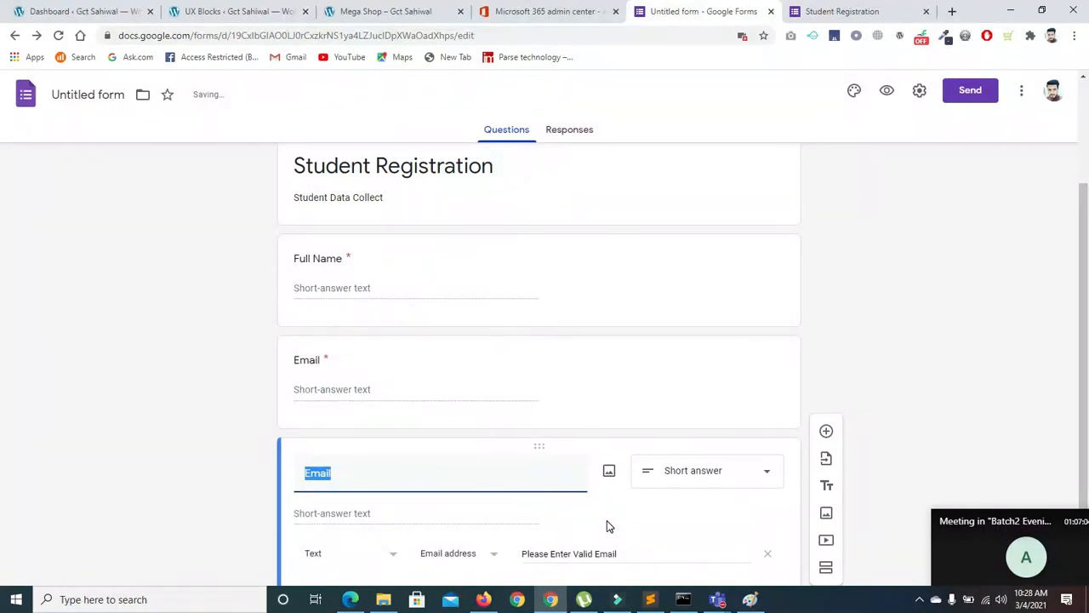
pyautogui.press('BackSpace')
pyautogui.write('Phone Number')
pyautogui.scroll(-1, 1041, 267)
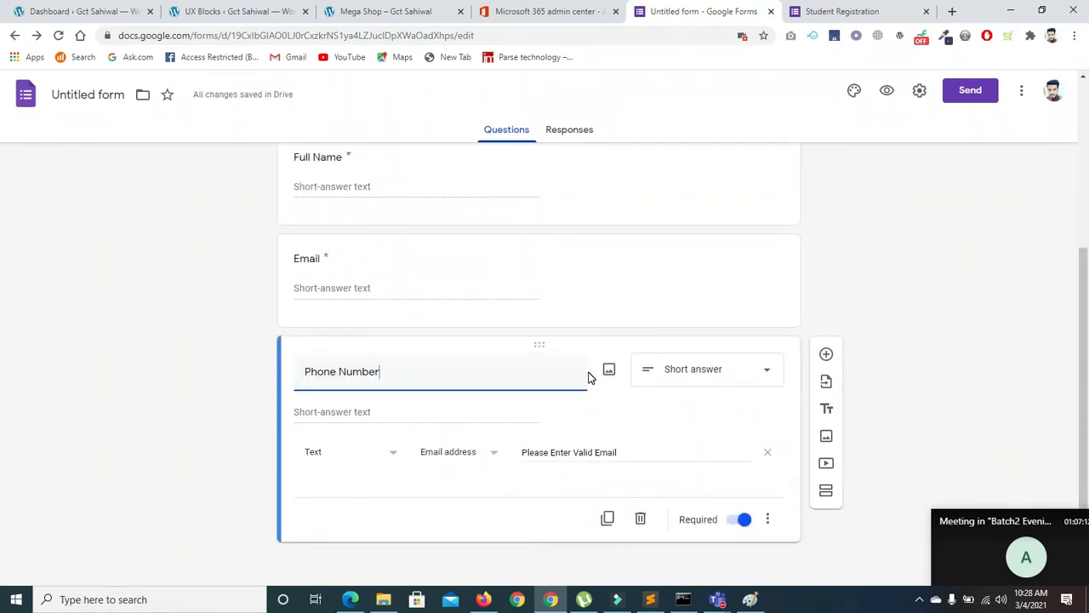
pyautogui.click(687, 372)
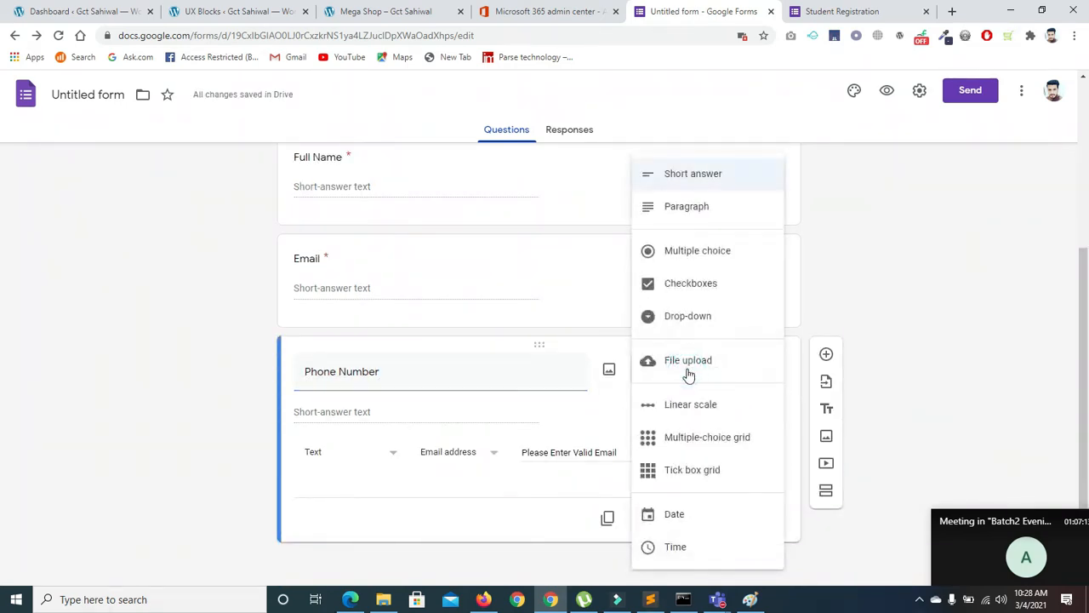
pyautogui.click(670, 174)
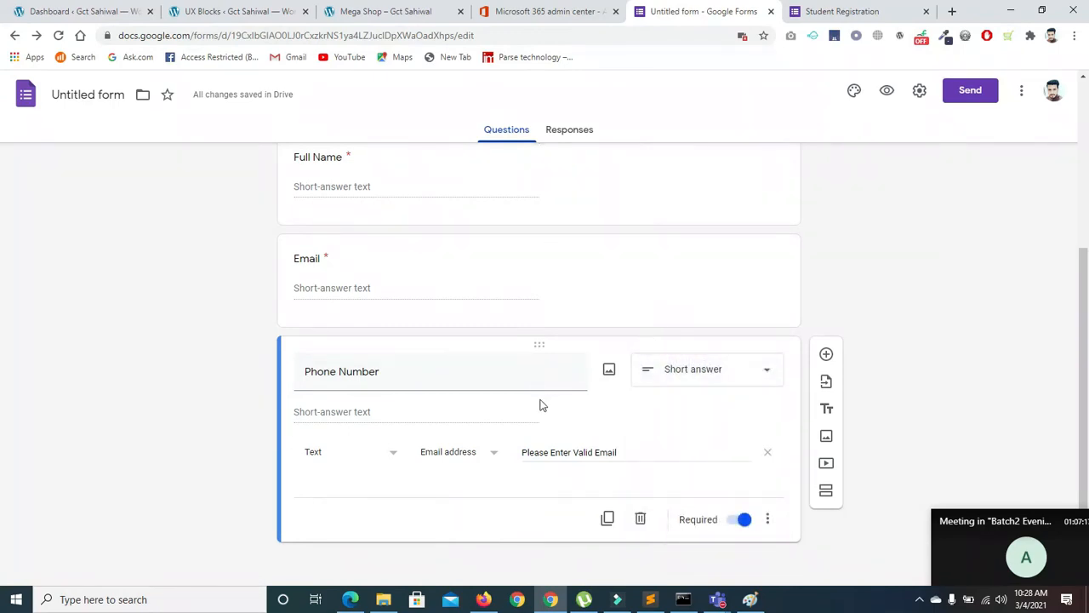
pyautogui.click(385, 451)
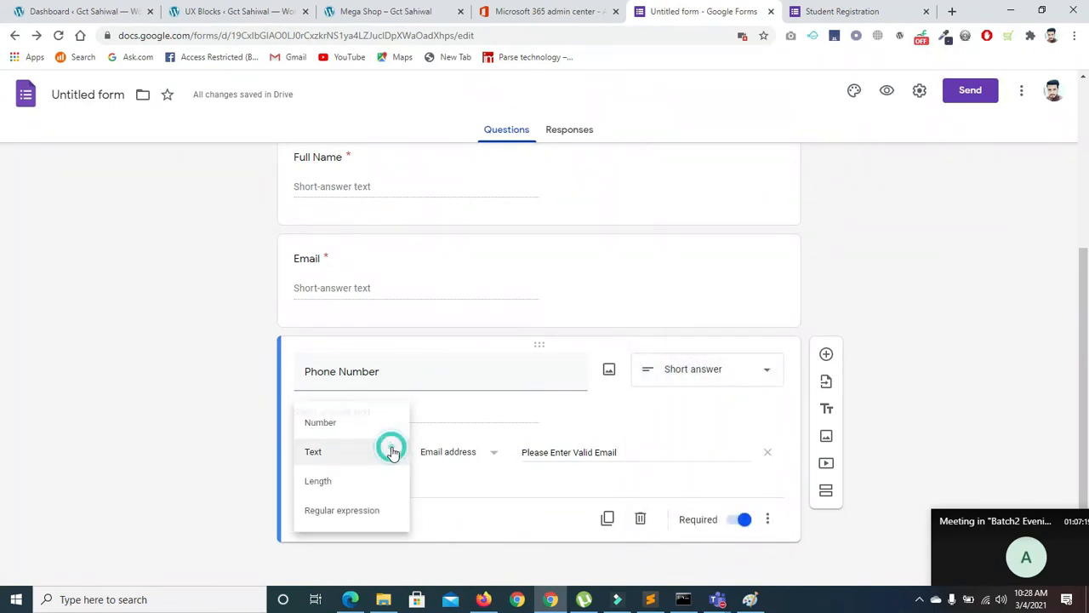
pyautogui.click(338, 425)
pyautogui.click(508, 450)
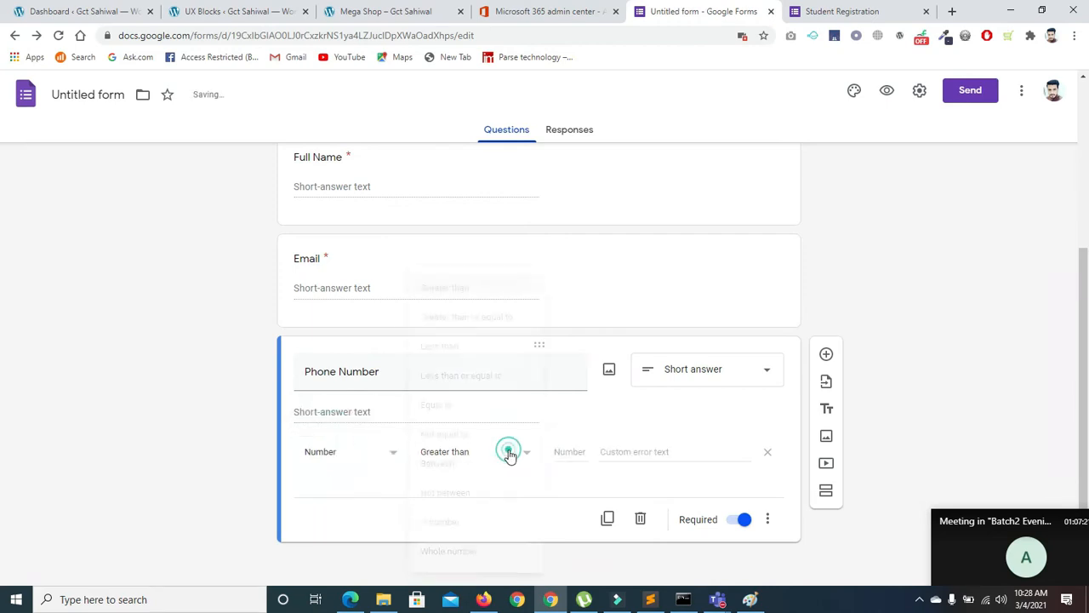
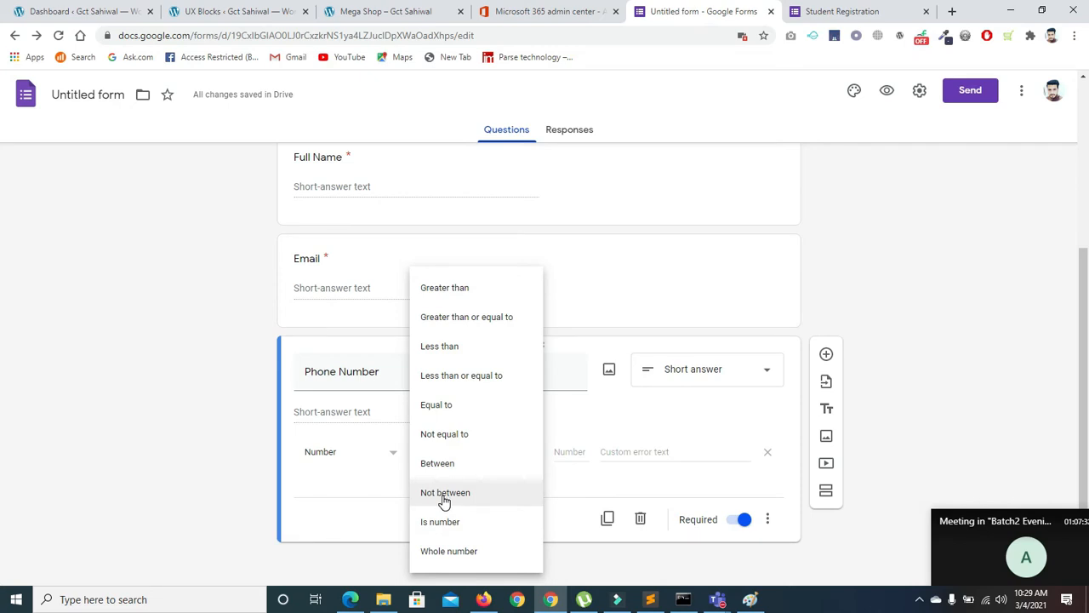
# Set the Phone Number response validation to Number, Equal to 13
pyautogui.click(467, 294)
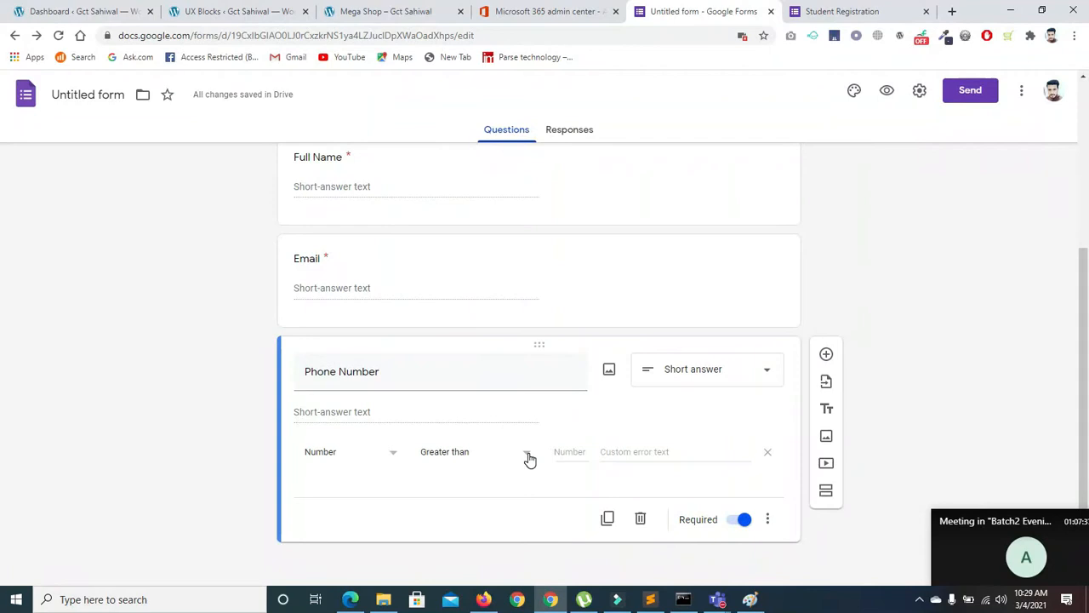
pyautogui.click(570, 452)
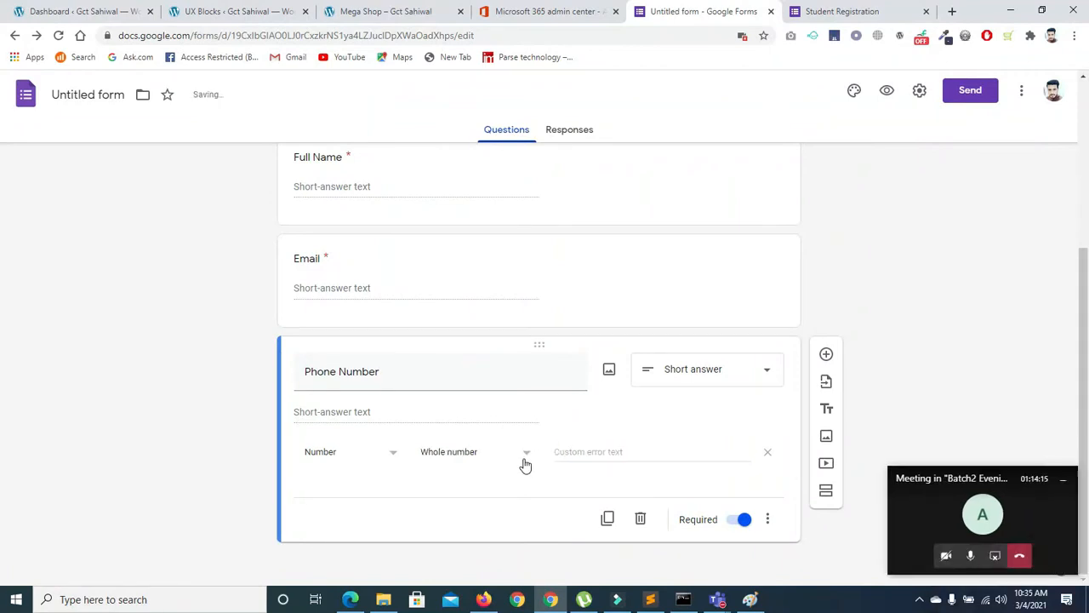
pyautogui.click(520, 456)
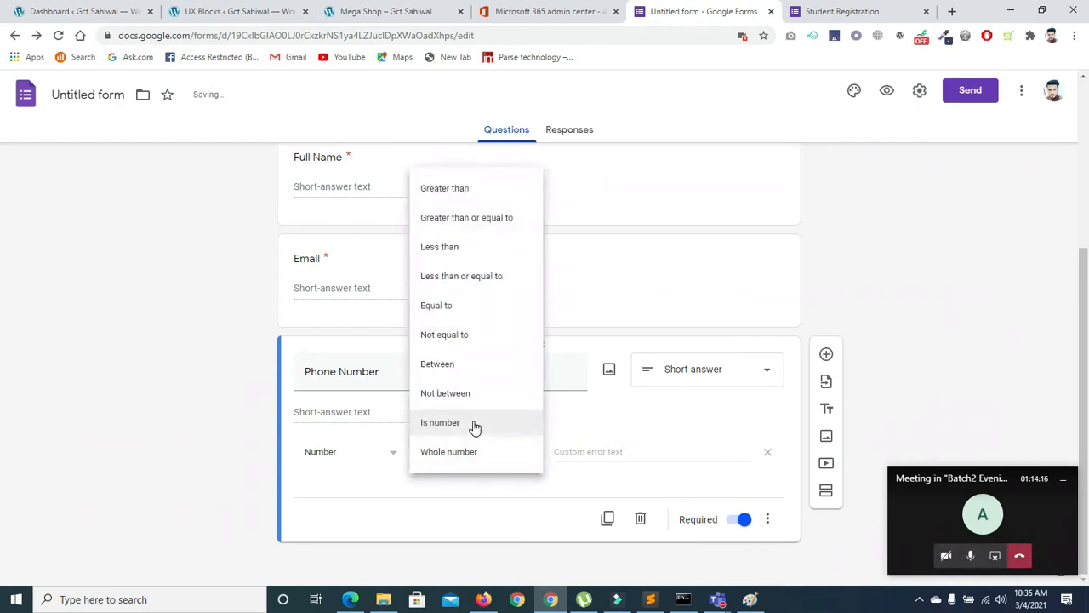
pyautogui.click(474, 427)
pyautogui.click(517, 448)
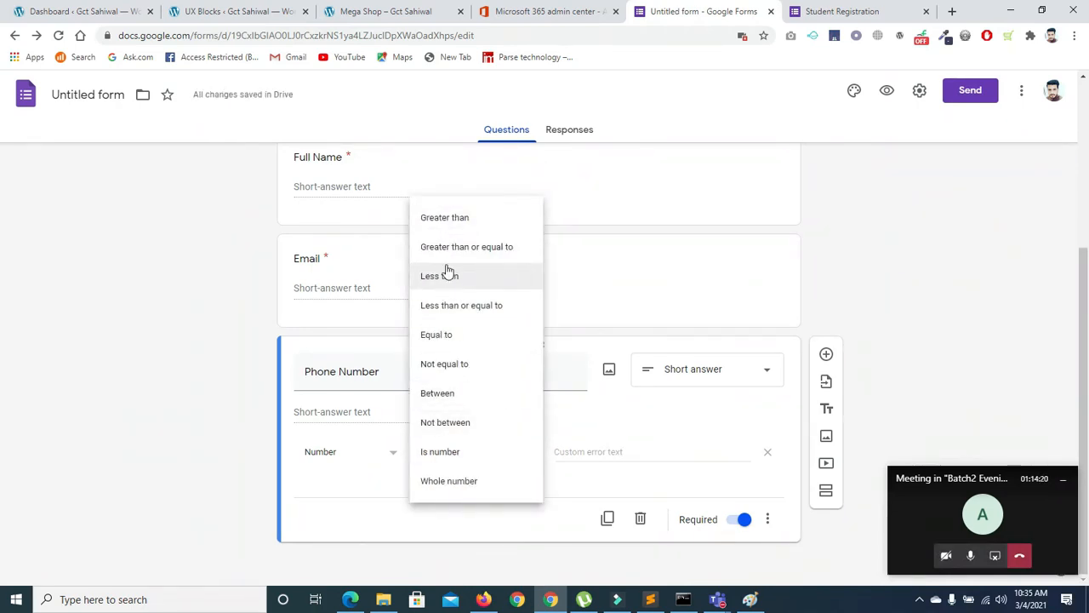
pyautogui.click(450, 336)
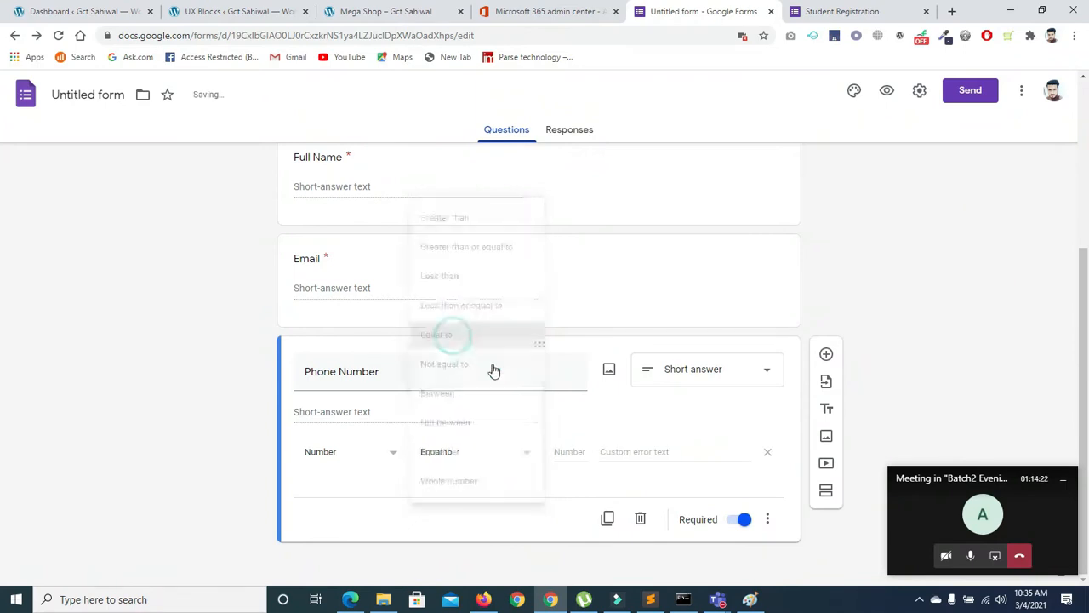
pyautogui.click(563, 443)
pyautogui.write('13')
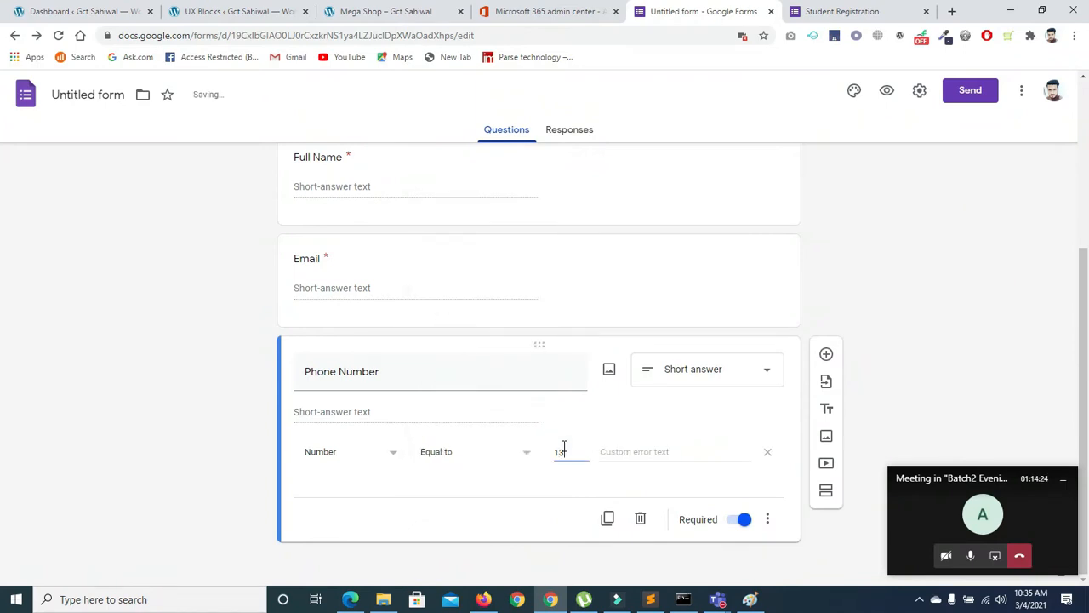
pyautogui.click(834, 13)
# Reload the live form and autofill a saved phone number to see it rejected
pyautogui.click(58, 36)
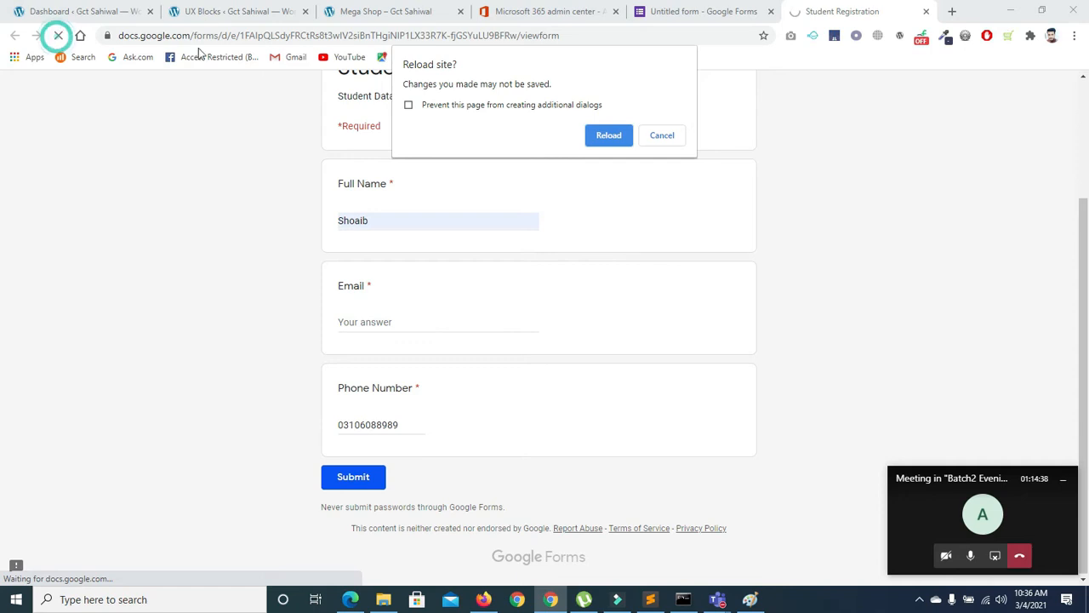
pyautogui.click(612, 137)
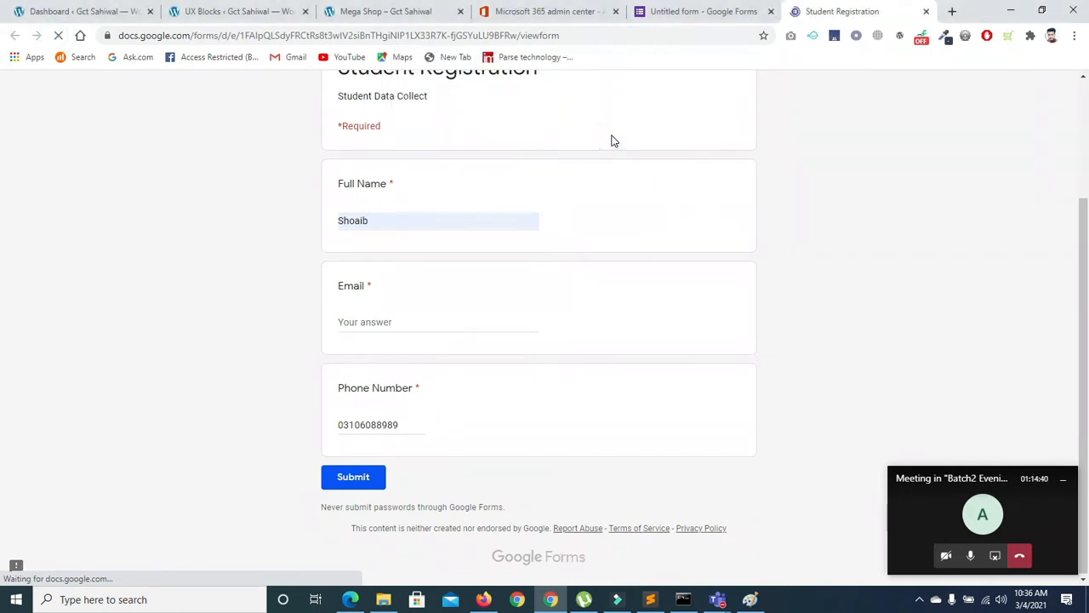
pyautogui.click(400, 423)
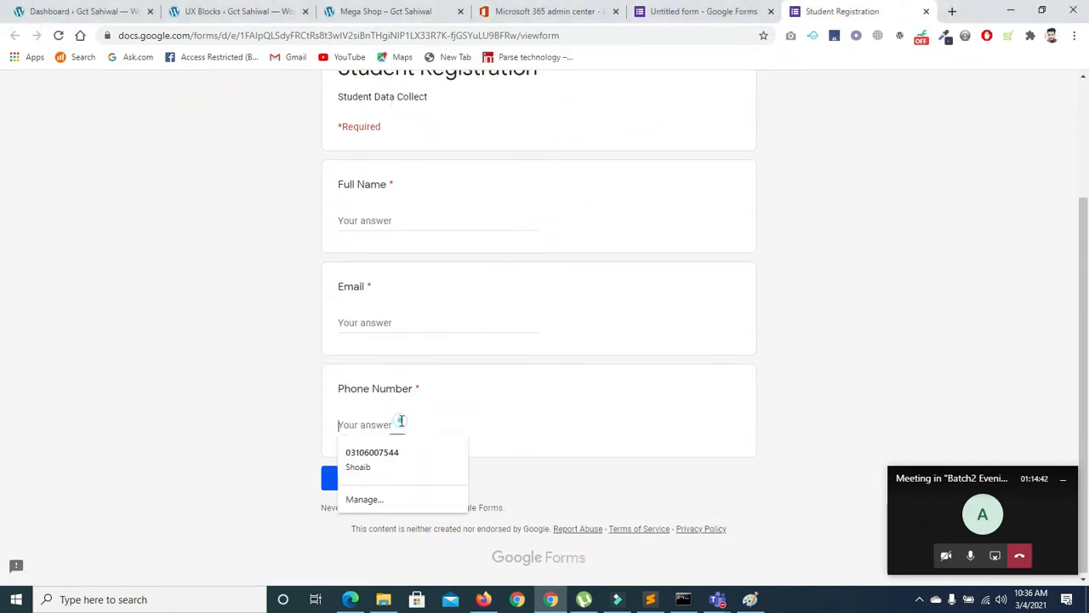
pyautogui.click(395, 451)
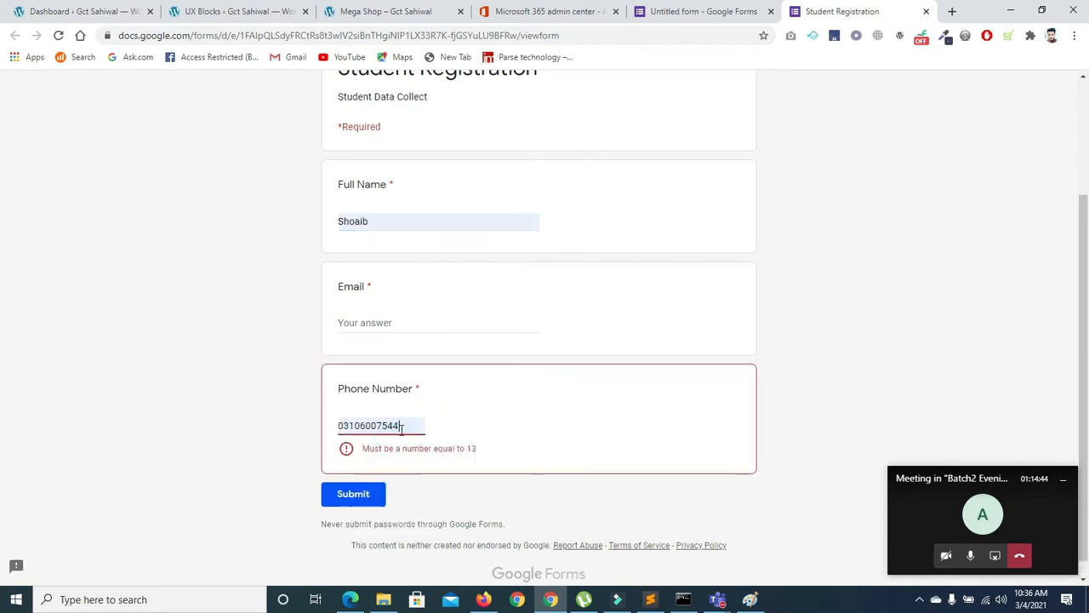
pyautogui.write('445')
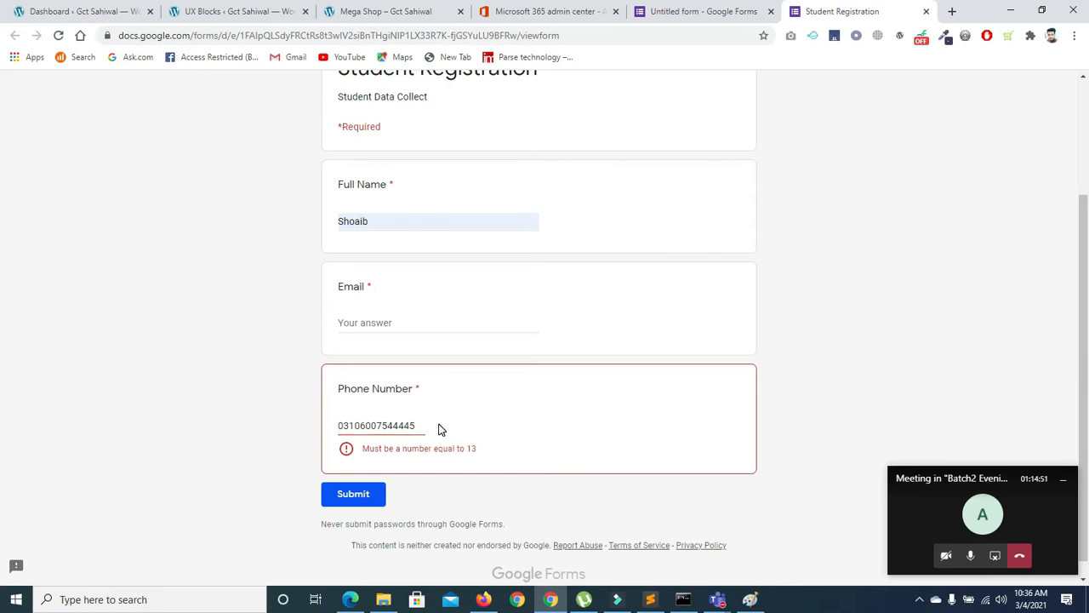
pyautogui.press('BackSpace')
pyautogui.press('BackSpace')
pyautogui.press('BackSpace')
pyautogui.press('BackSpace')
pyautogui.press('BackSpace')
pyautogui.press('BackSpace')
pyautogui.press('BackSpace')
pyautogui.press('BackSpace')
pyautogui.press('BackSpace')
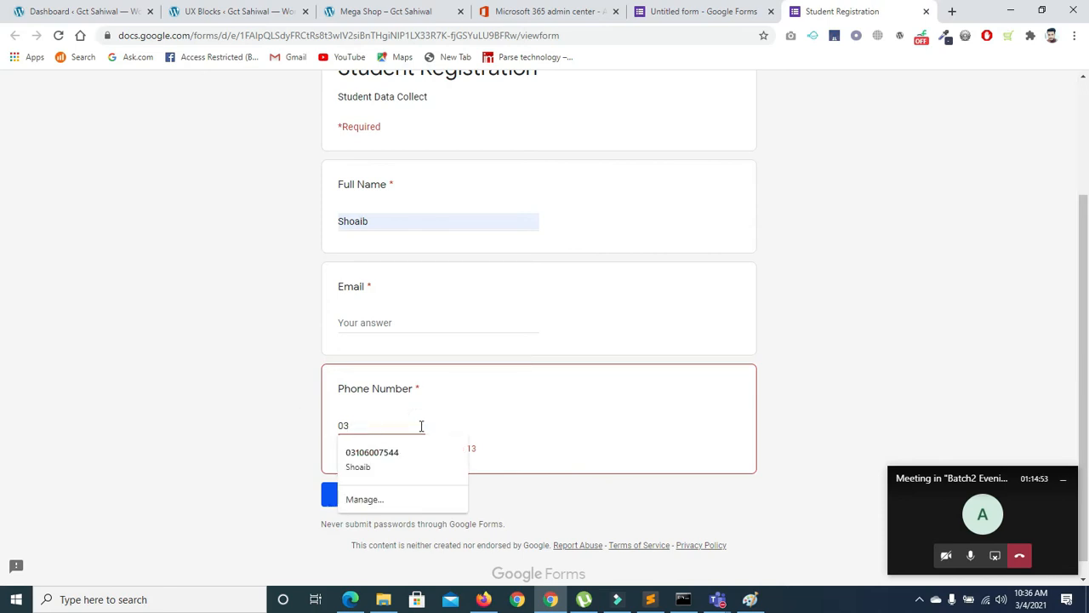
pyautogui.click(407, 410)
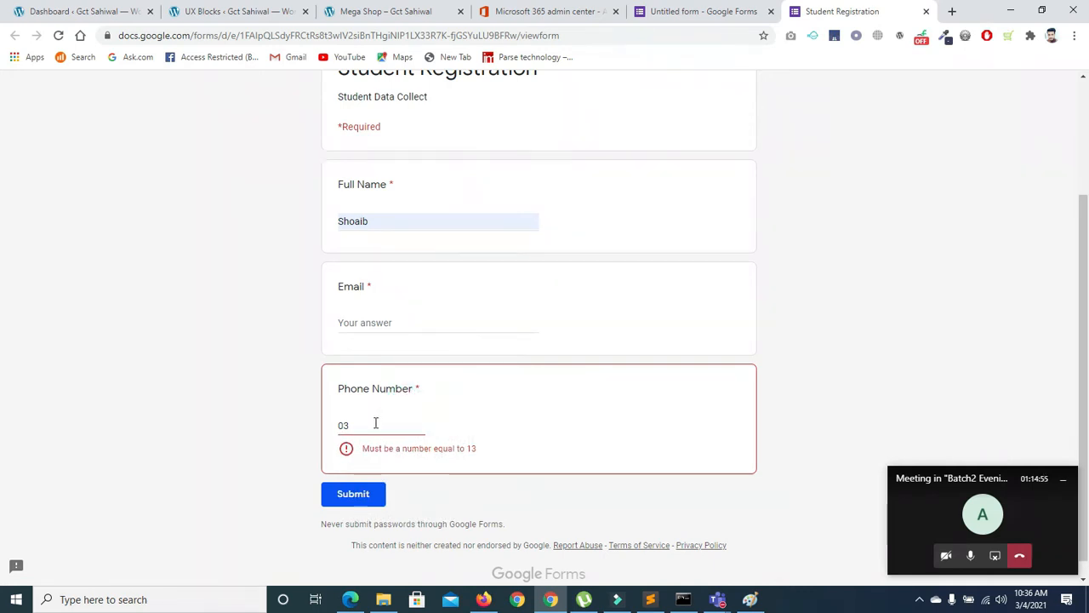
# Replace the Phone Number answer with 13 and try a few digit edits
pyautogui.click(373, 424)
pyautogui.press('BackSpace')
pyautogui.press('BackSpace')
pyautogui.write('13')
pyautogui.tripleClick(374, 425)
pyautogui.click(374, 425)
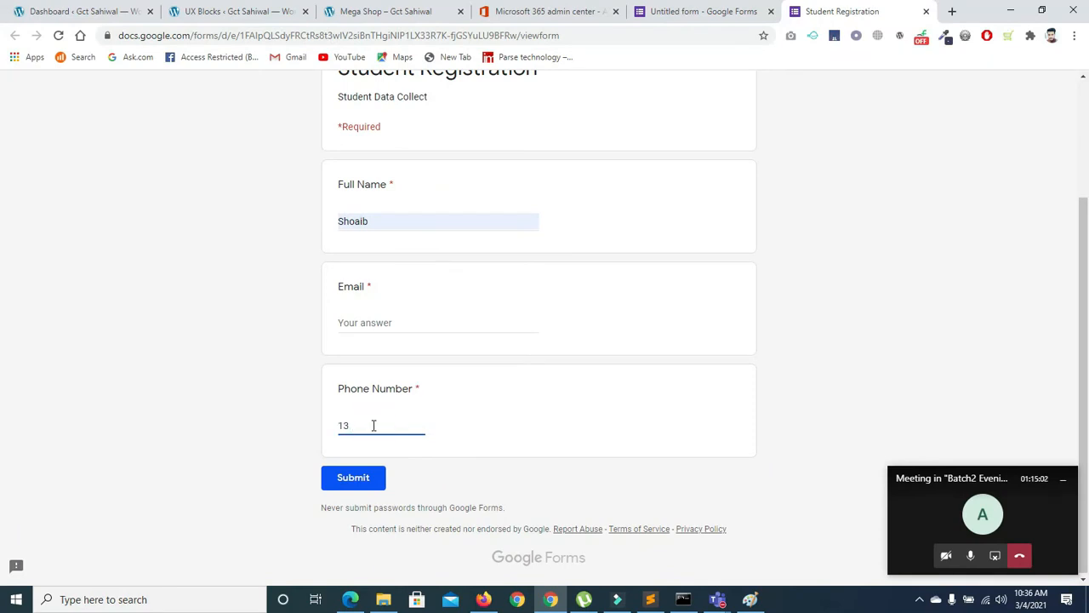
pyautogui.write('4')
pyautogui.press('BackSpace')
pyautogui.press('BackSpace')
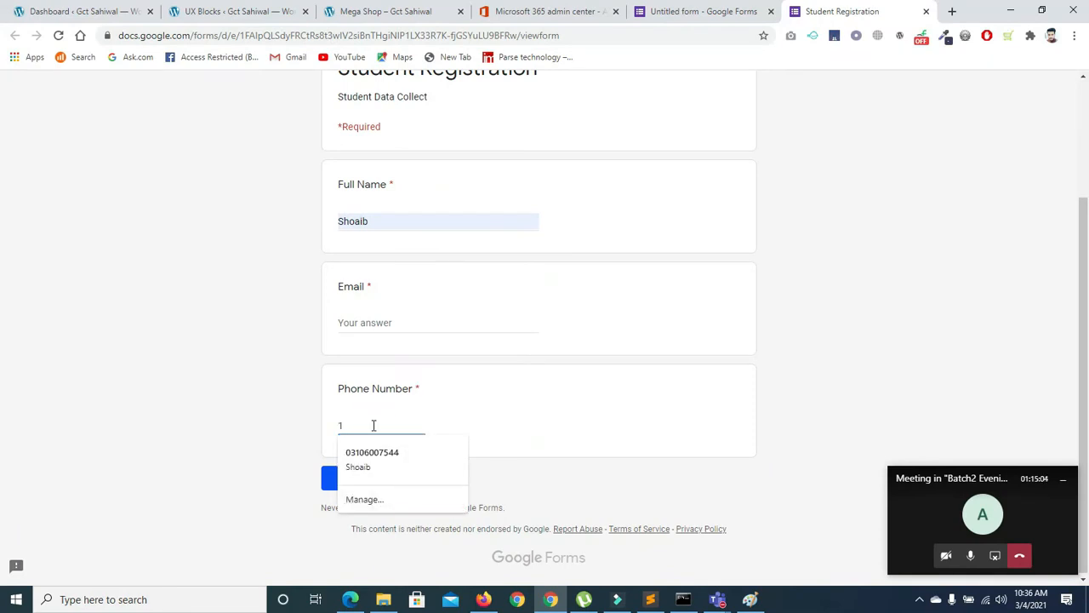
pyautogui.write('3')
pyautogui.press('BackSpace')
pyautogui.press('BackSpace')
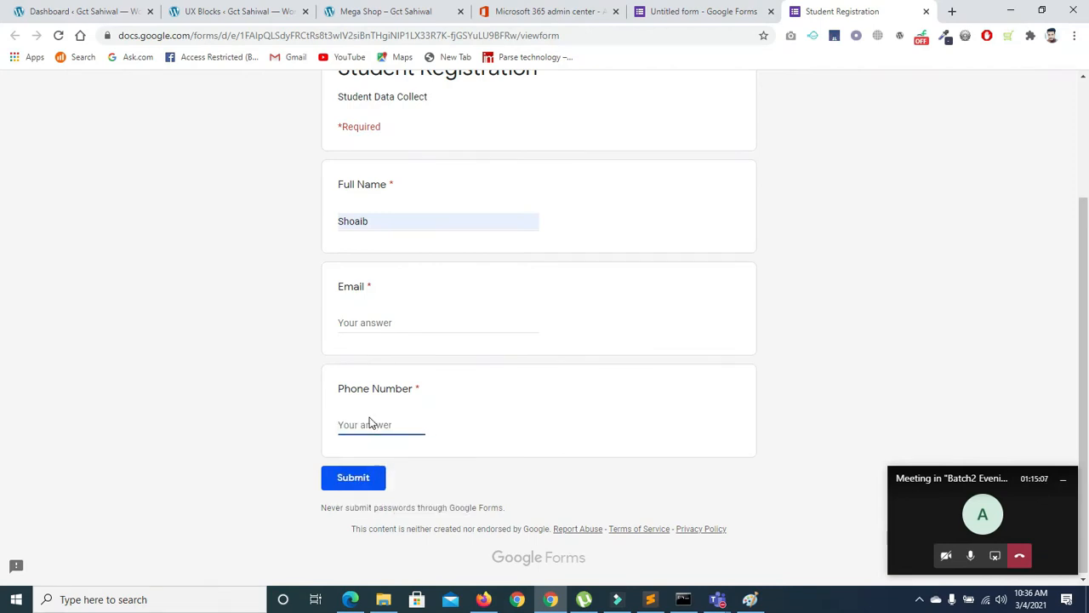
pyautogui.click(684, 12)
# Change the Phone Number condition to Less than or equal to, starting the limit as 009
pyautogui.click(568, 451)
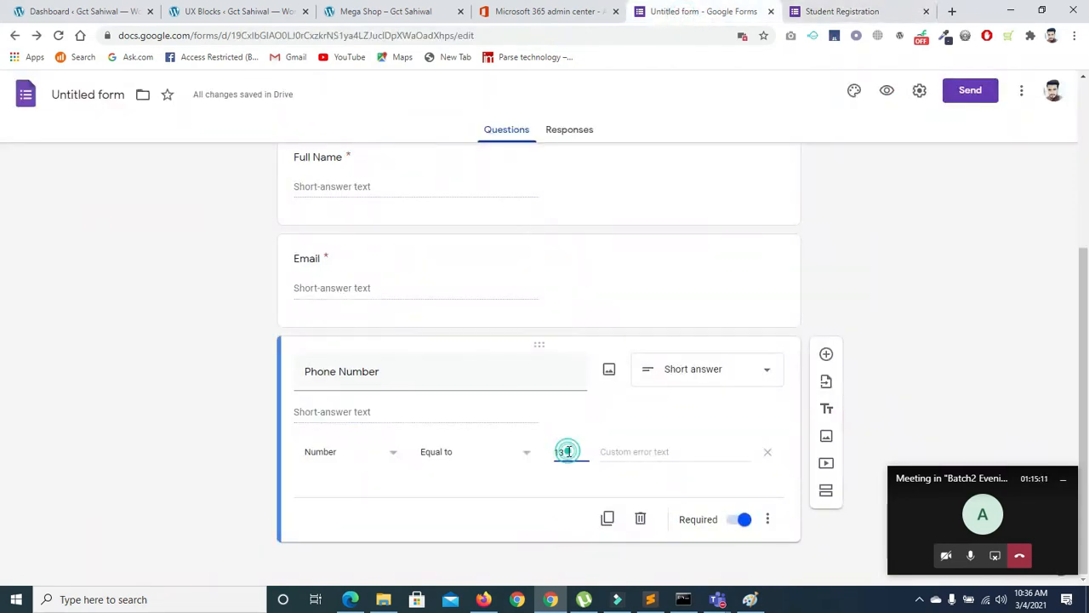
pyautogui.click(522, 453)
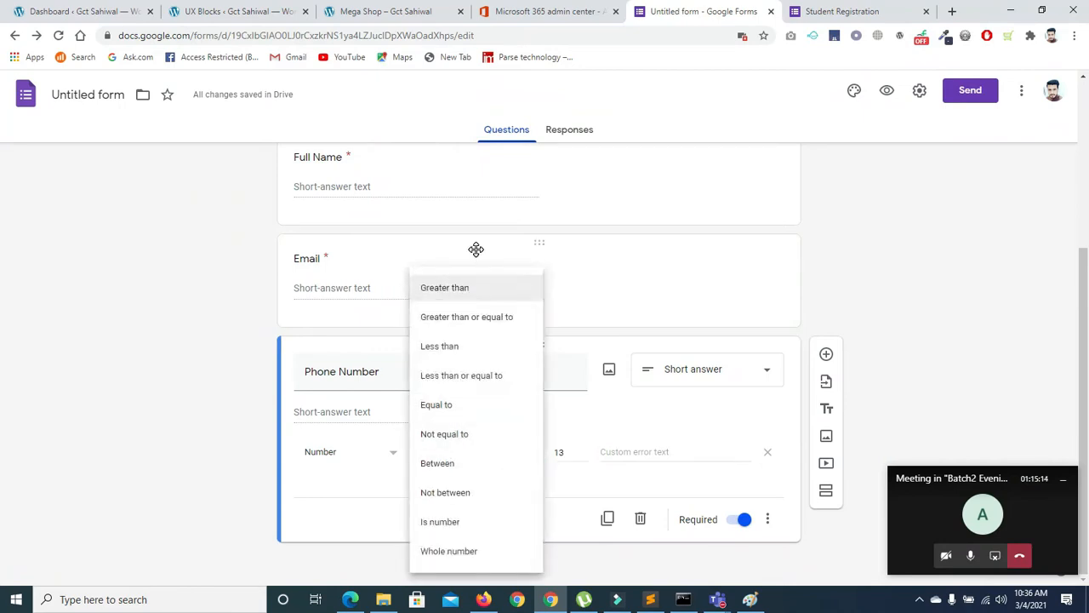
pyautogui.click(450, 361)
pyautogui.click(578, 451)
pyautogui.click(565, 452)
pyautogui.write('13')
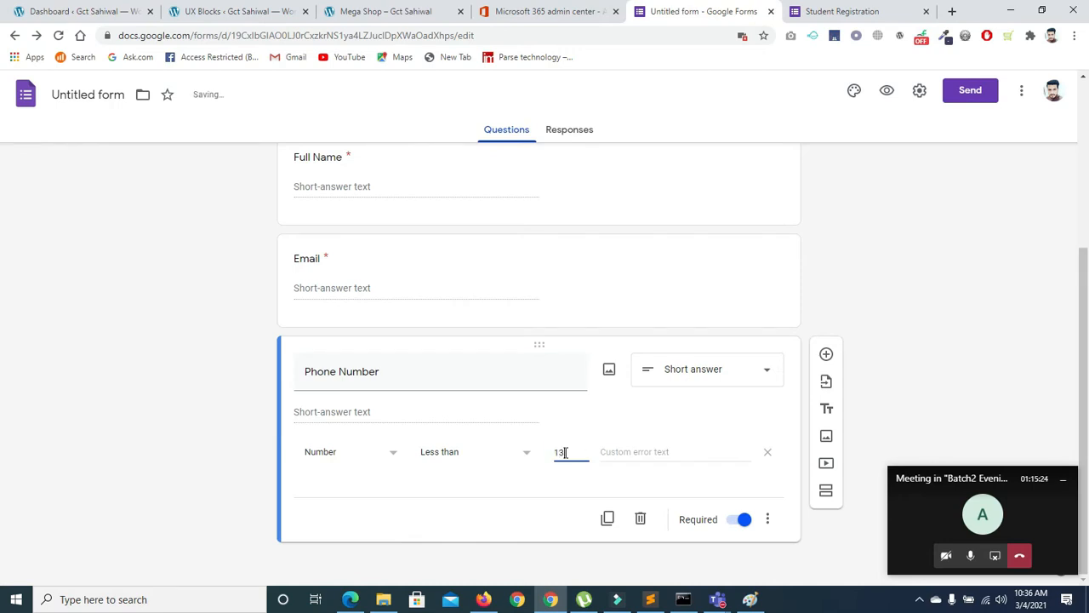
pyautogui.click(527, 457)
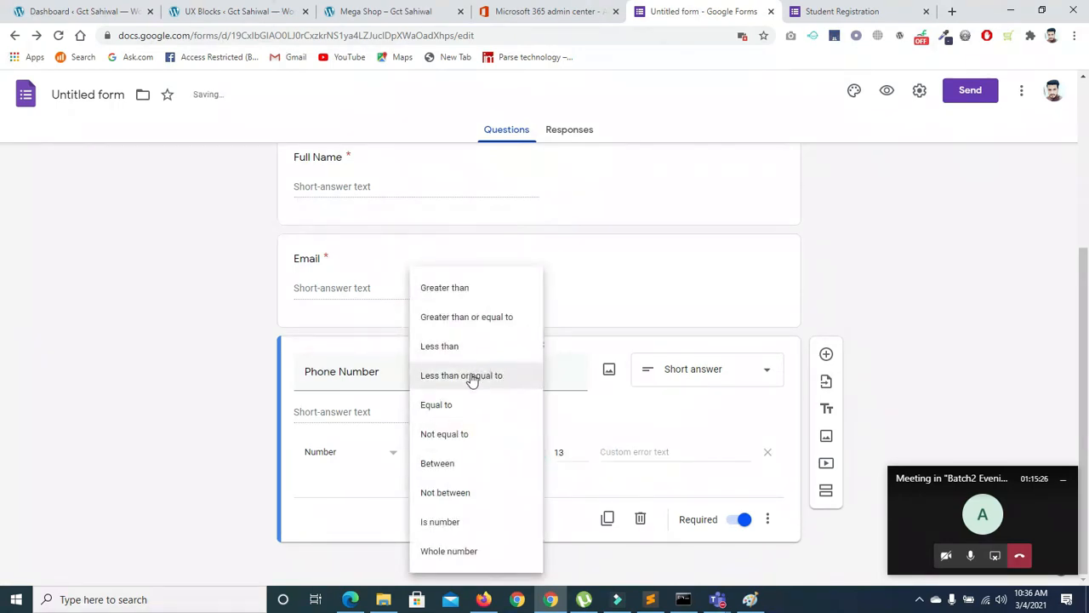
pyautogui.click(473, 378)
pyautogui.click(573, 456)
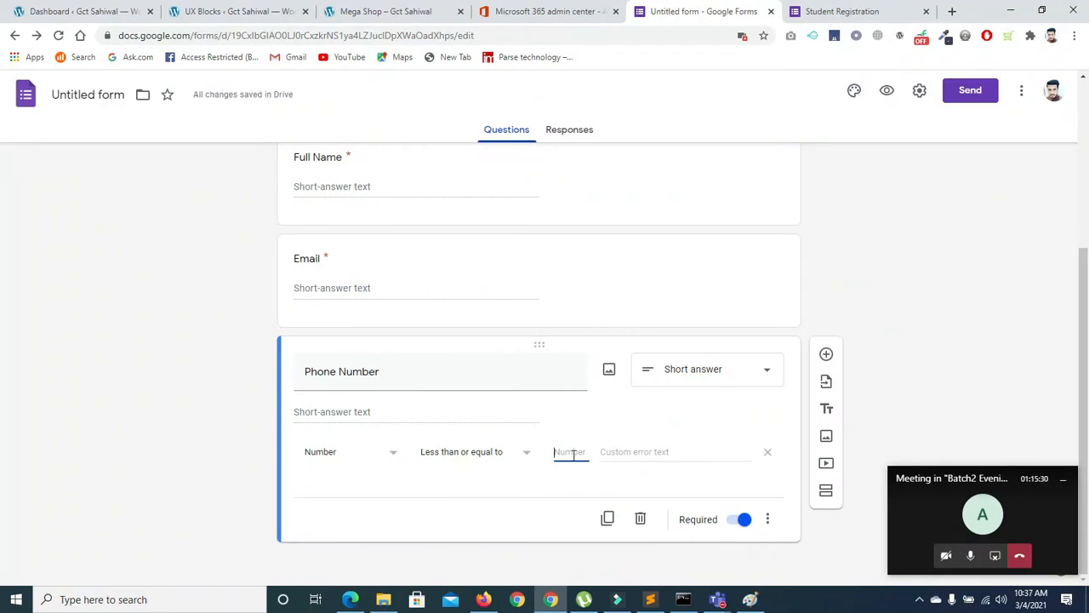
pyautogui.write('009')
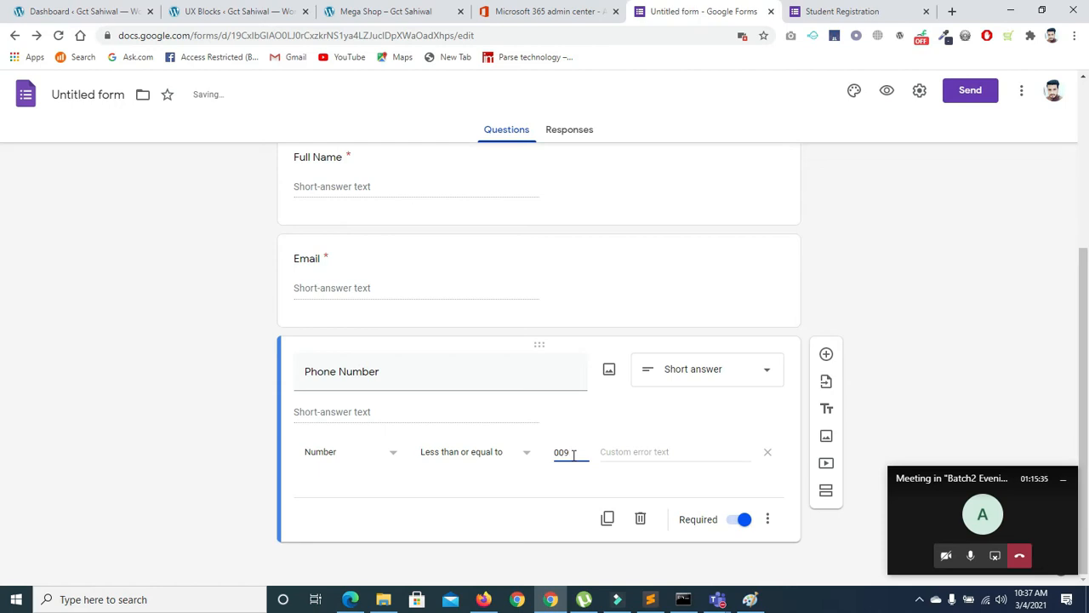
# In Paint, type a sample phone number with its country code in a text box
pyautogui.click(749, 599)
pyautogui.click(425, 250)
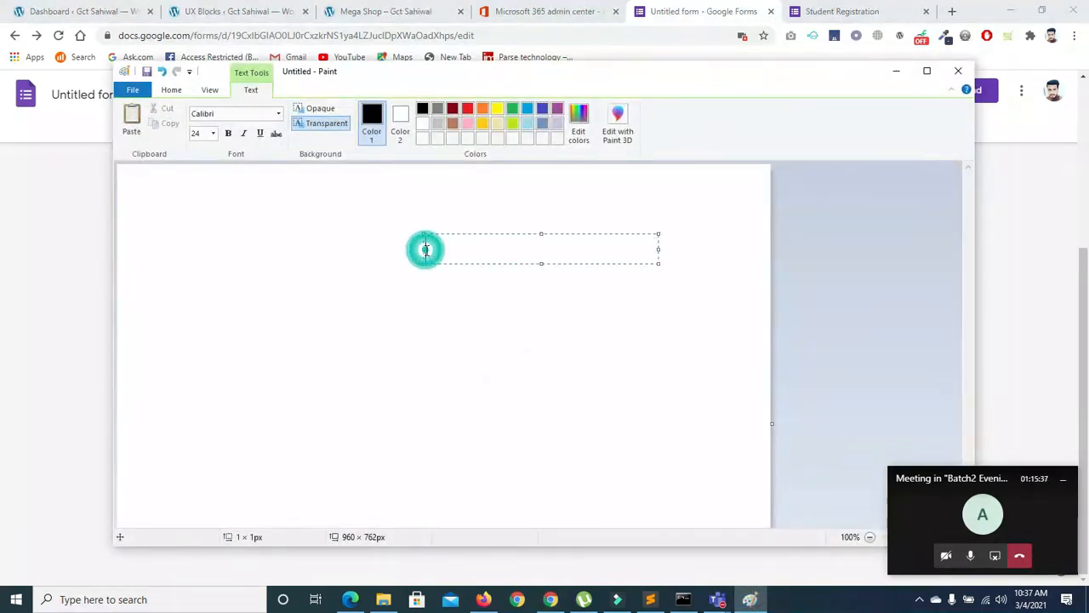
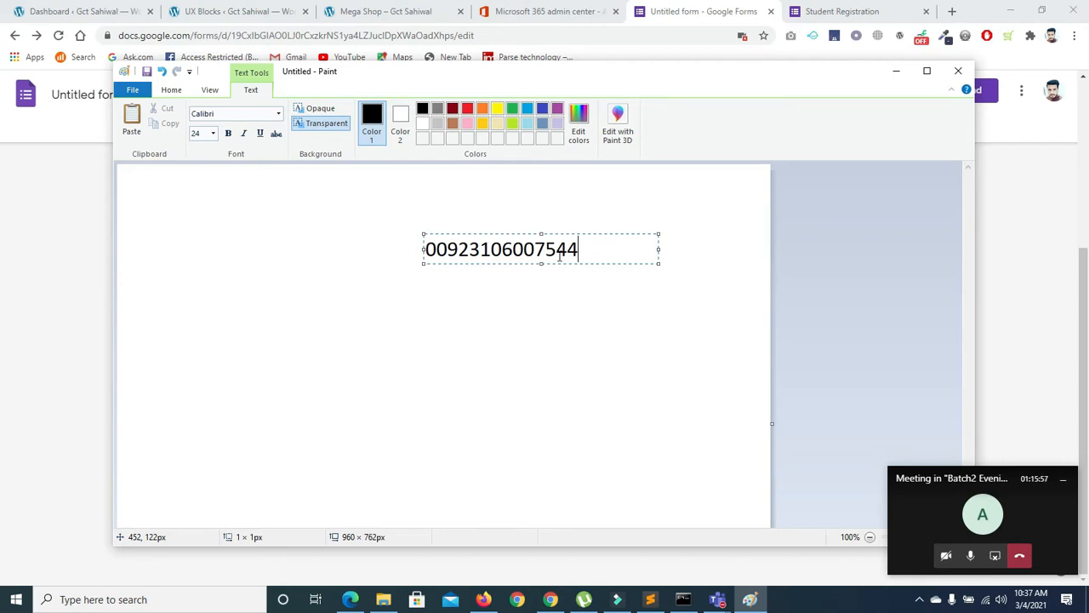
pyautogui.moveTo(435, 248)
pyautogui.mouseDown()
pyautogui.moveTo(424, 249)
pyautogui.moveTo(576, 249)
pyautogui.mouseUp()
pyautogui.press('BackSpace')
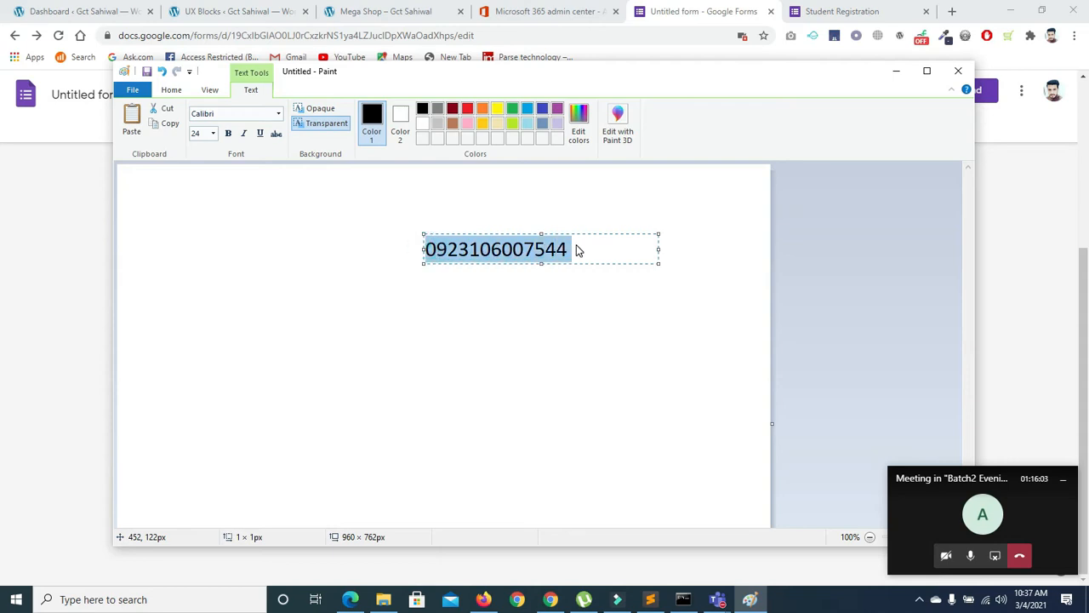
pyautogui.click(577, 248)
pyautogui.press('Return')
pyautogui.write('0000000000000')
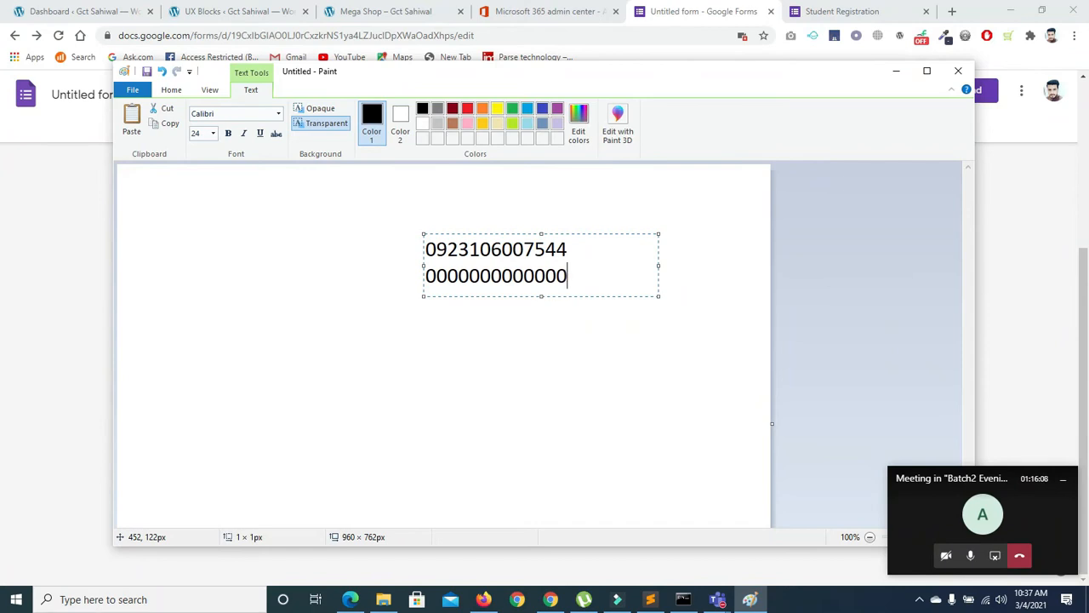
pyautogui.moveTo(570, 277); pyautogui.dragTo(409, 278)
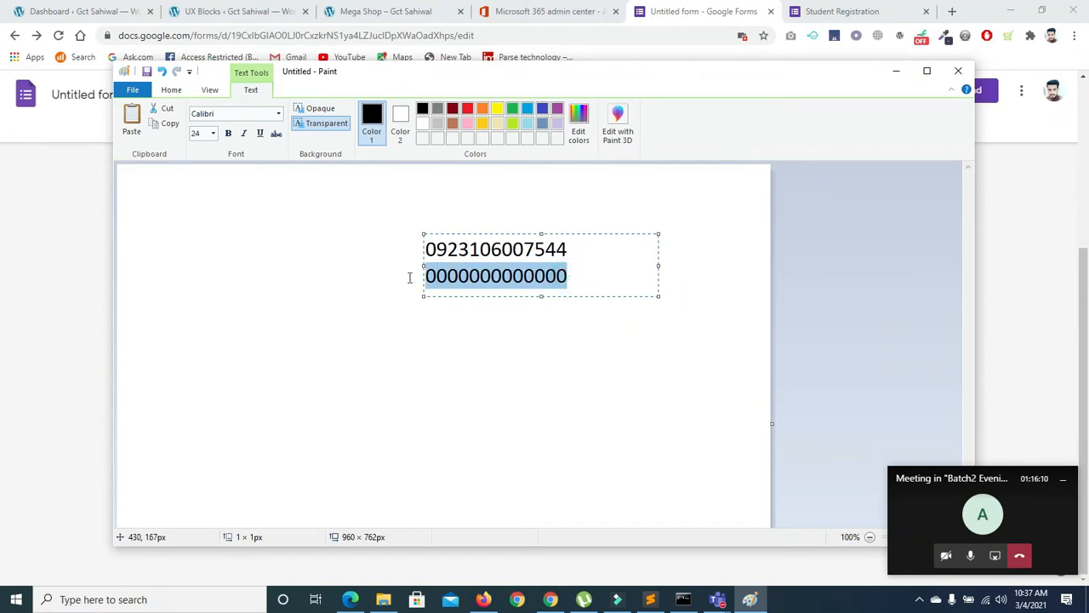
pyautogui.click(485, 600)
# Set the Phone Number limit to 0000000 with custom error text 'please number'
pyautogui.click(485, 600)
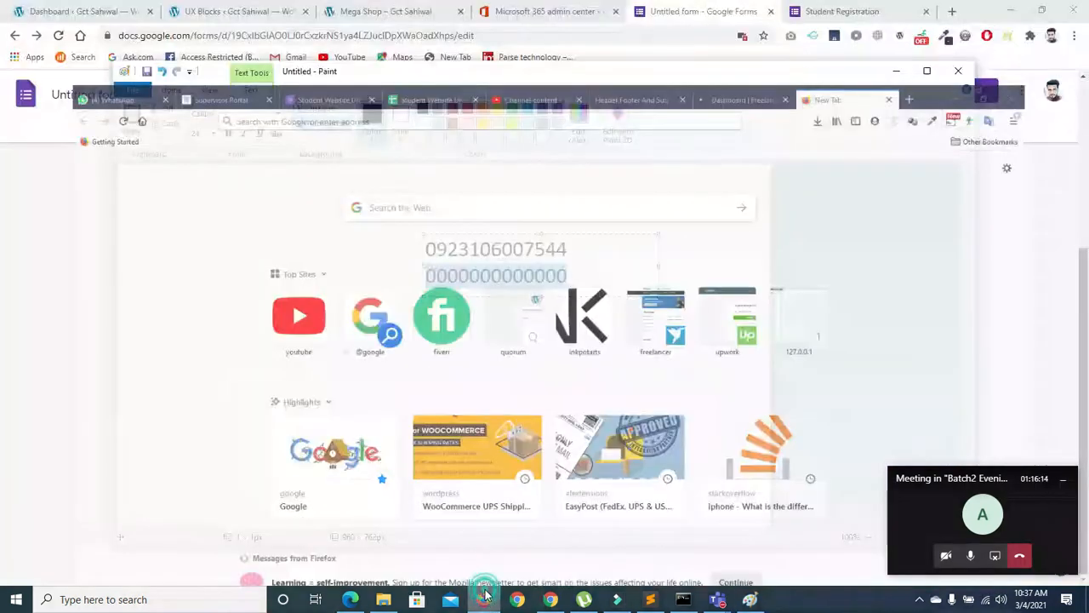
pyautogui.click(825, 6)
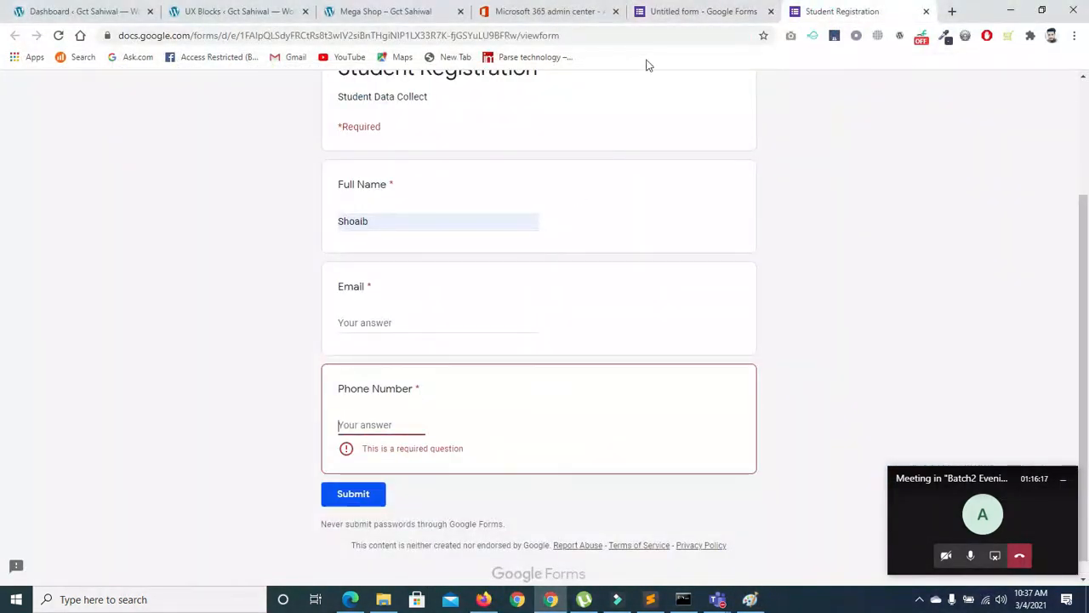
pyautogui.click(677, 11)
pyautogui.press('BackSpace')
pyautogui.press('BackSpace')
pyautogui.press('BackSpace')
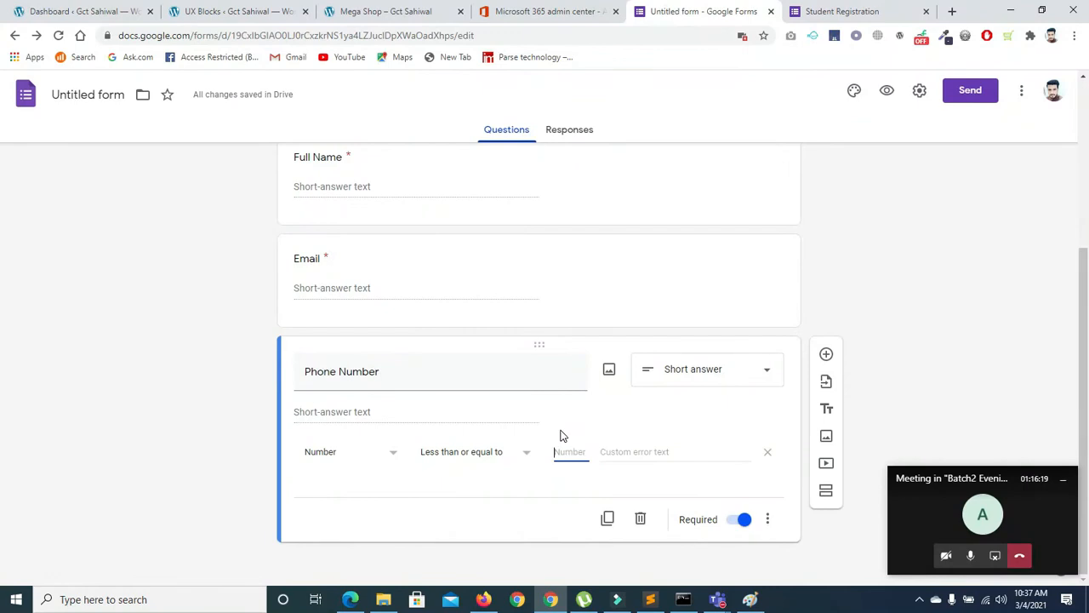
pyautogui.write('0000000')
pyautogui.click(492, 491)
pyautogui.click(635, 452)
pyautogui.write('please n')
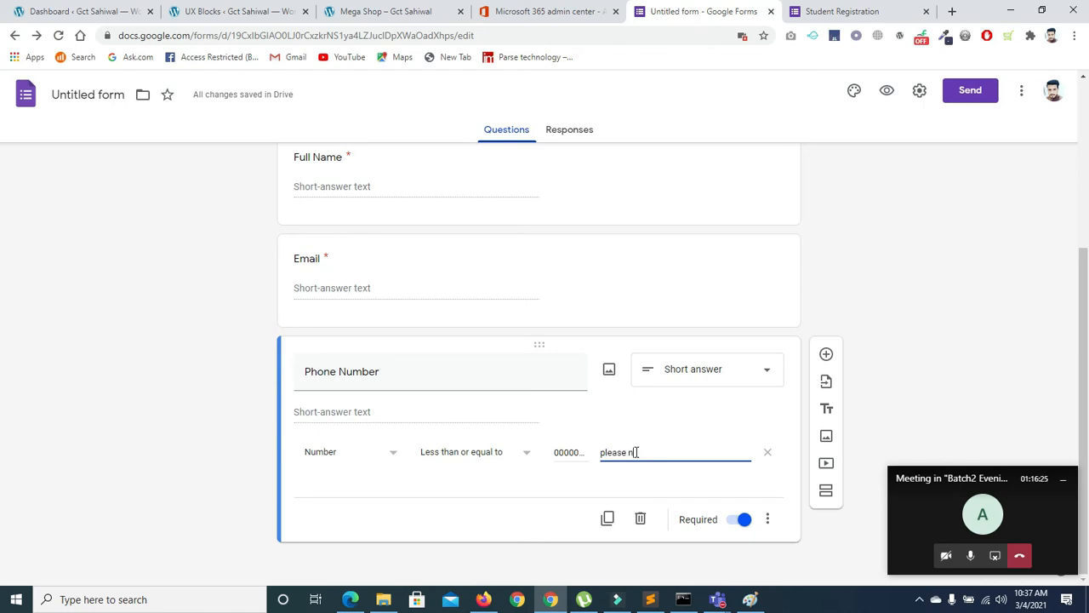
pyautogui.click(901, 159)
# Reload the live Student Registration form and autofill the saved phone number
pyautogui.click(809, 13)
pyautogui.click(58, 35)
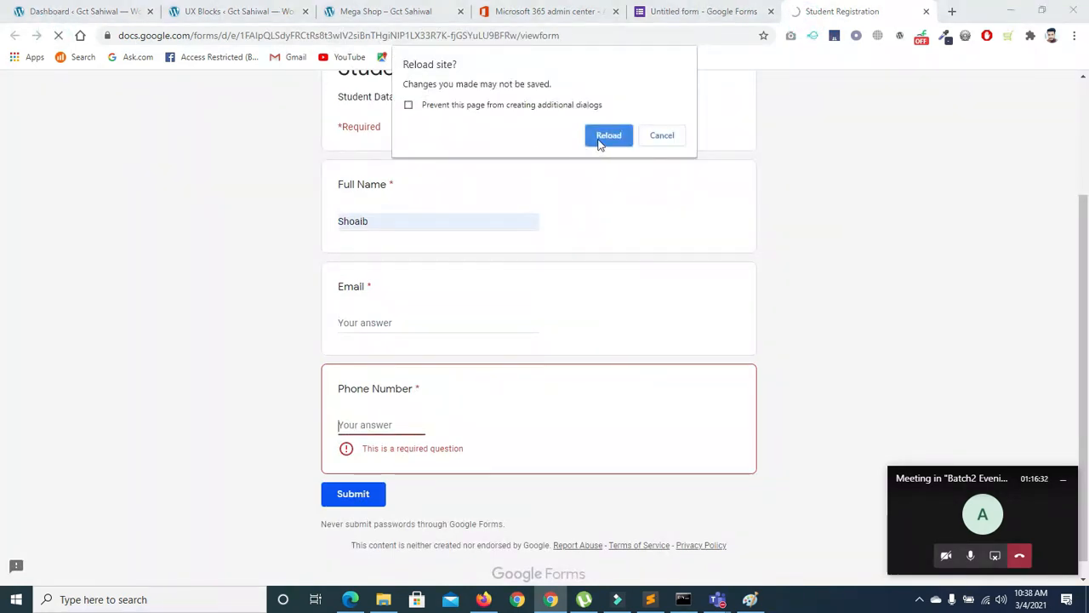
pyautogui.click(601, 140)
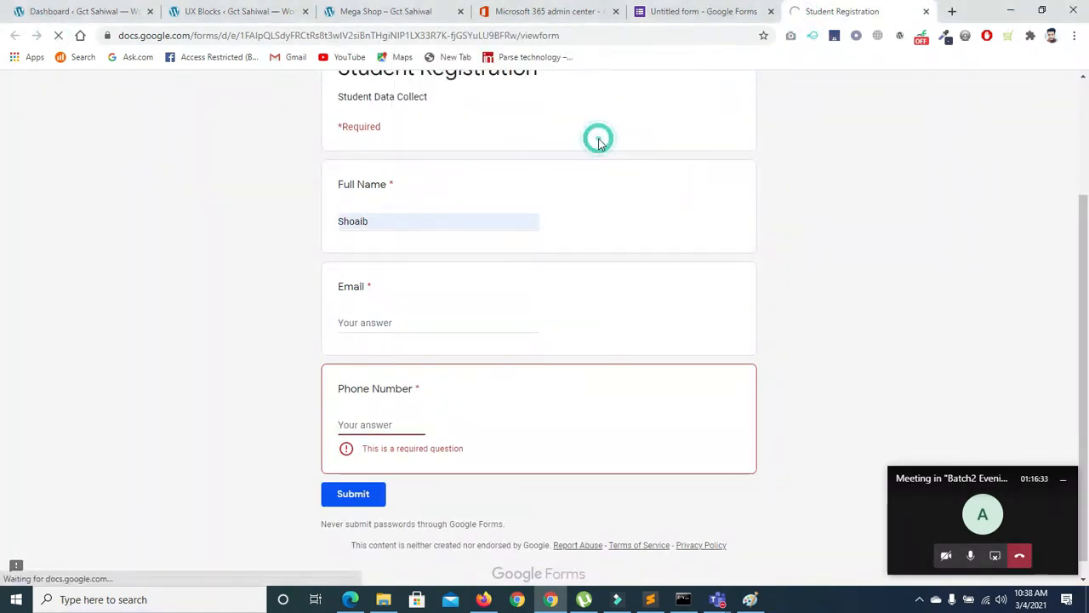
pyautogui.click(363, 425)
pyautogui.click(372, 454)
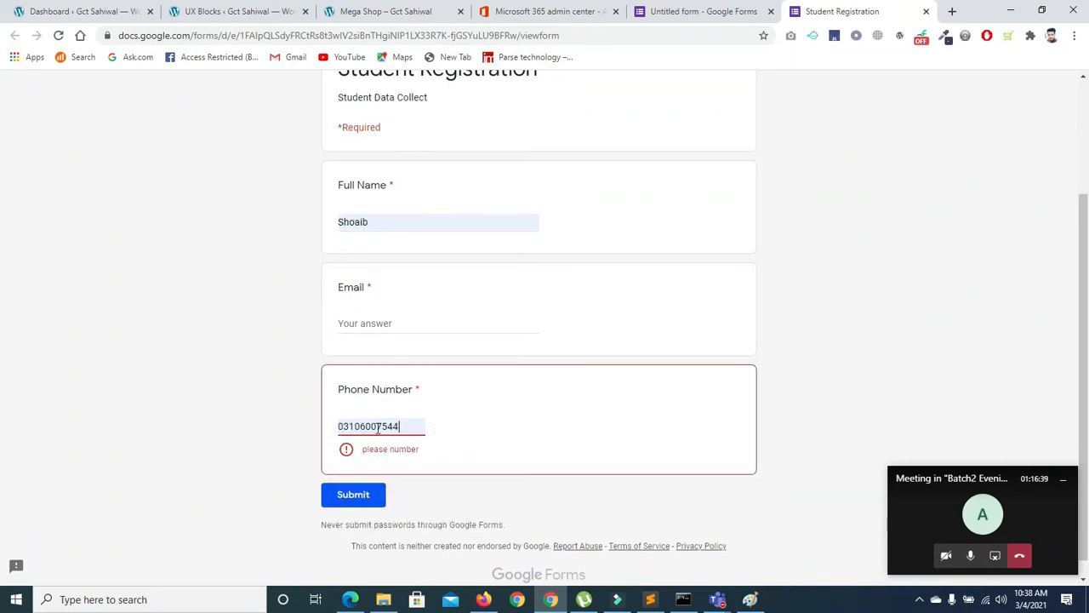
# Edit the Phone Number digits and leave the field to see the 'please number' error
pyautogui.write('776')
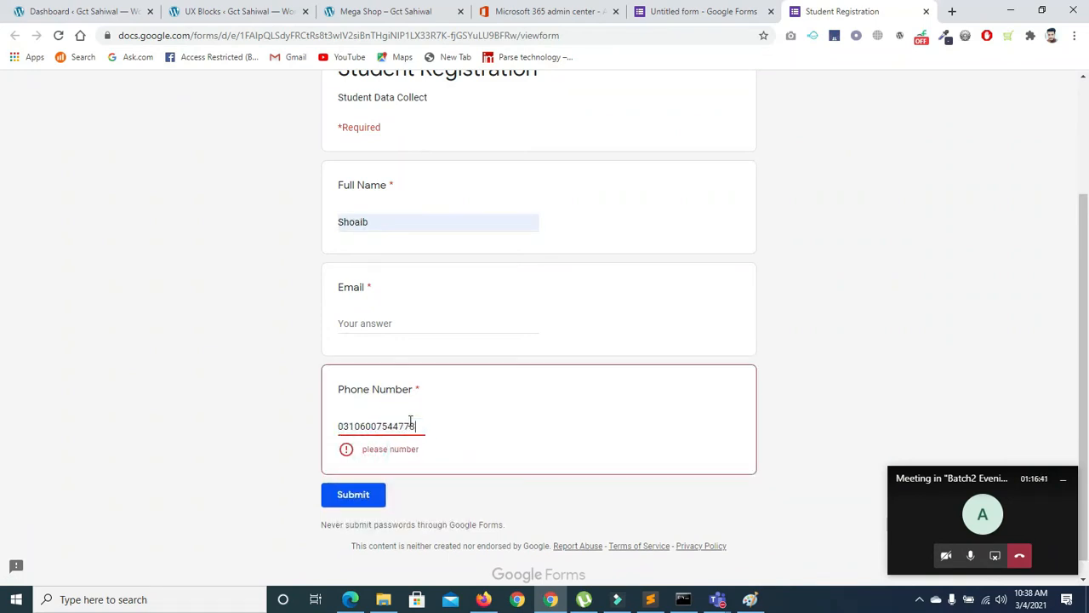
pyautogui.press('BackSpace')
pyautogui.press('BackSpace')
pyautogui.press('BackSpace')
pyautogui.write('86868')
pyautogui.click(486, 450)
pyautogui.click(347, 450)
pyautogui.click(412, 426)
pyautogui.write('9')
pyautogui.press('BackSpace')
pyautogui.press('BackSpace')
pyautogui.press('BackSpace')
pyautogui.press('BackSpace')
pyautogui.press('BackSpace')
pyautogui.press('BackSpace')
pyautogui.press('BackSpace')
pyautogui.press('BackSpace')
pyautogui.press('BackSpace')
pyautogui.click(412, 425)
# Change the Phone Number rule to Greater than 0000000 and start the error text 'please'
pyautogui.write('7')
pyautogui.click(678, 11)
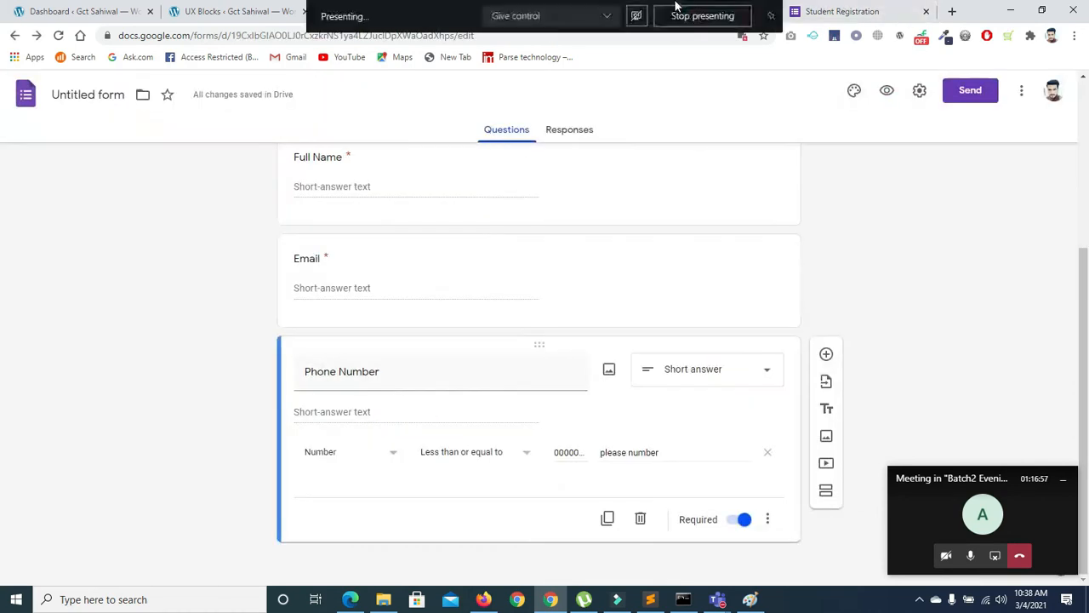
pyautogui.click(527, 451)
pyautogui.click(492, 289)
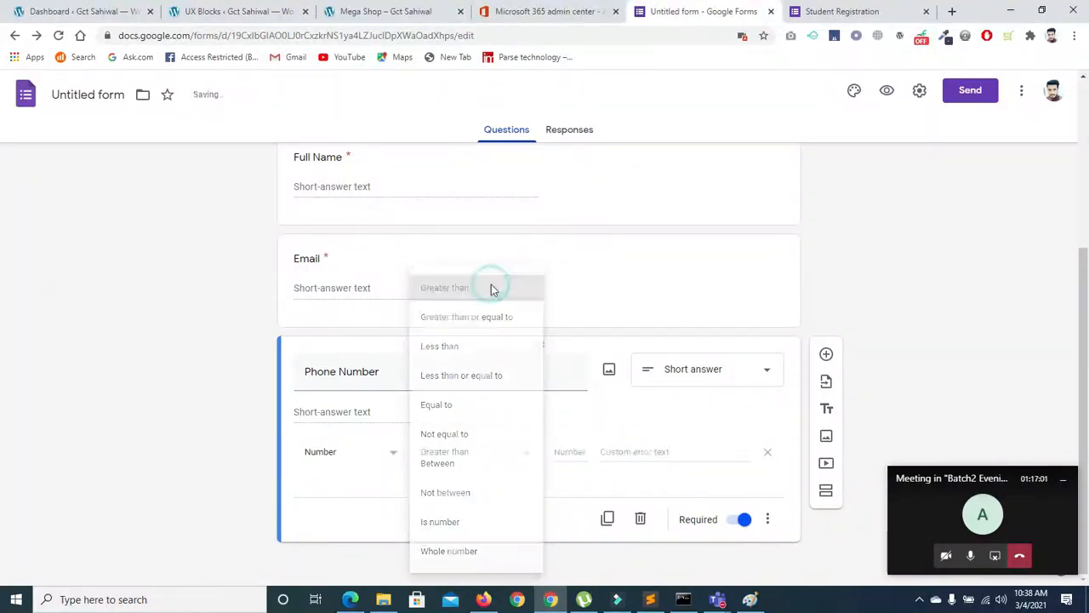
pyautogui.click(569, 451)
pyautogui.write('0000000')
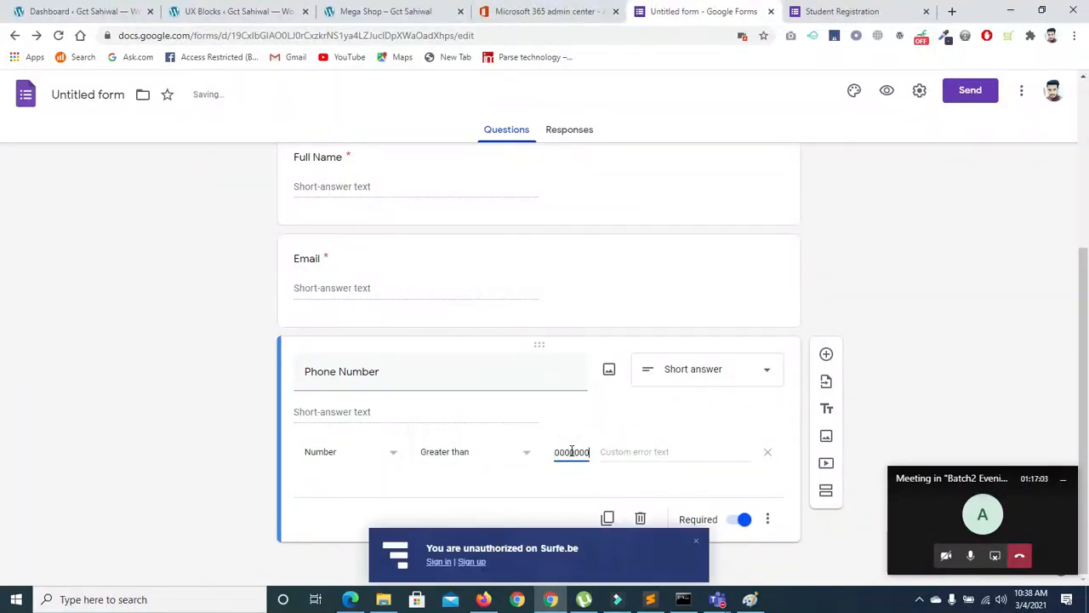
pyautogui.click(703, 451)
pyautogui.write('please')
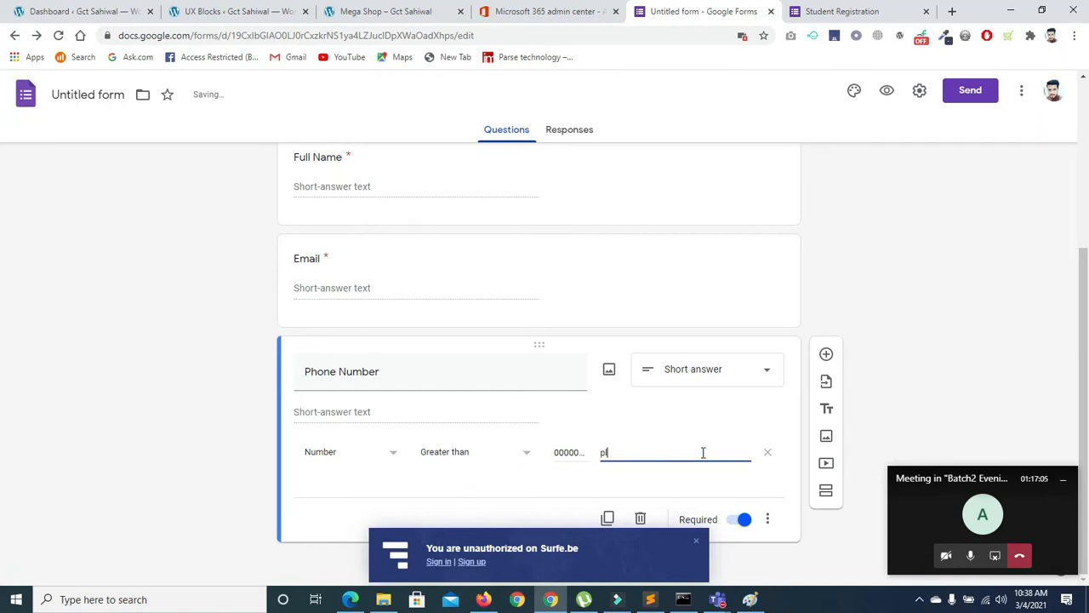
# Reload the live form and autofill the saved phone number into Phone Number
pyautogui.click(804, 13)
pyautogui.click(59, 36)
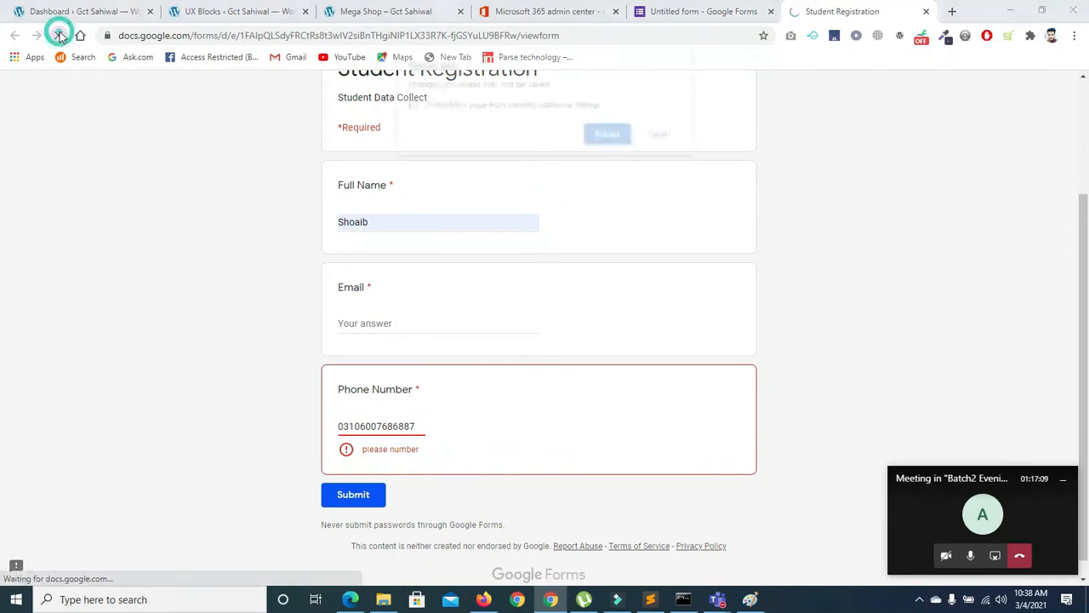
pyautogui.click(617, 139)
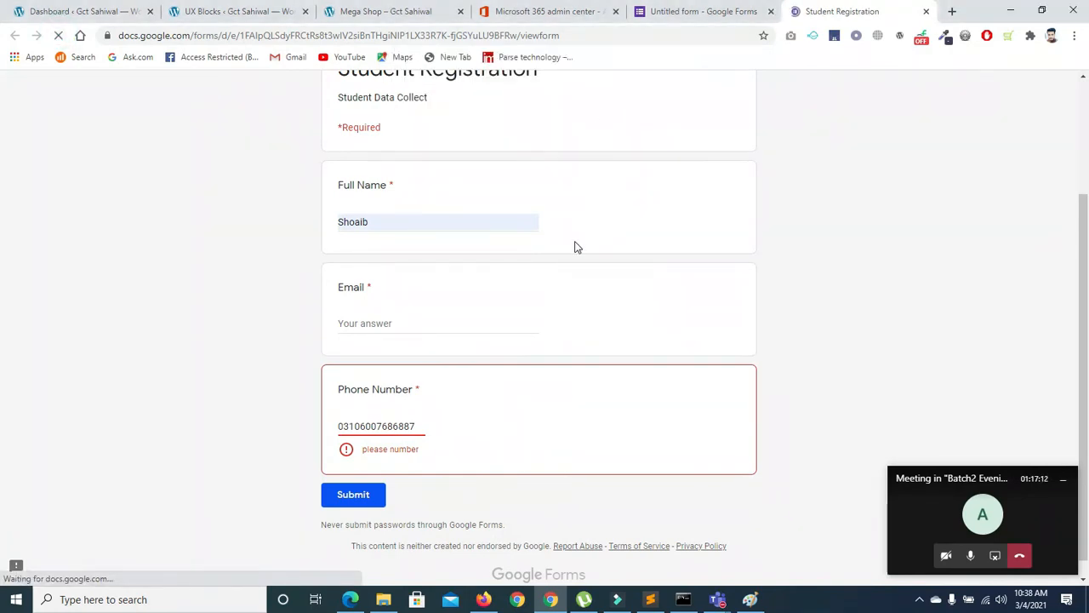
pyautogui.click(369, 427)
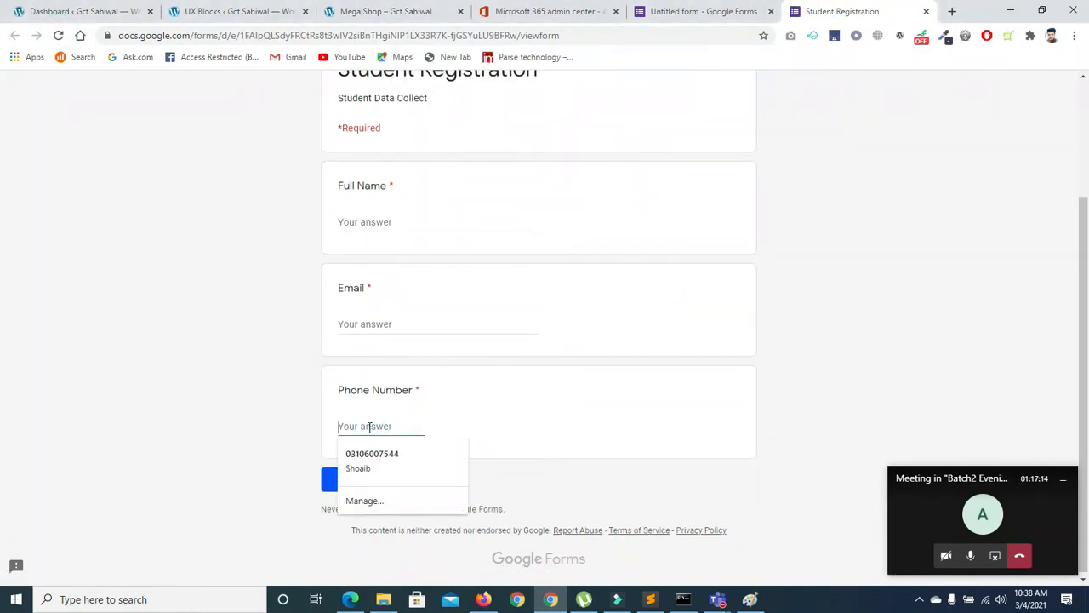
pyautogui.click(372, 458)
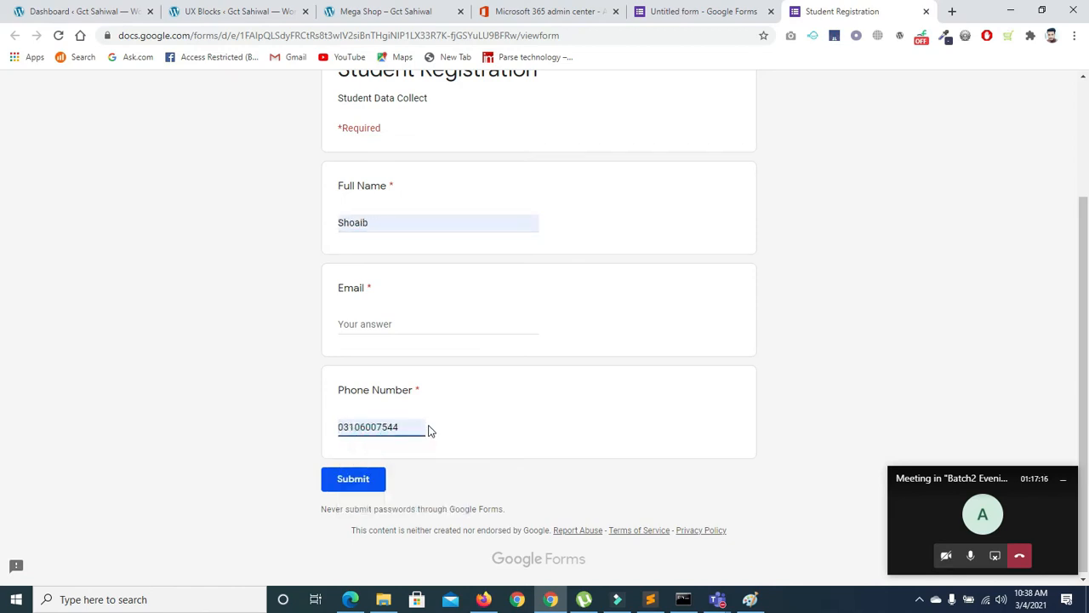
# Type several test numbers (8998, 989898, 878) and confirm no error appears
pyautogui.write('8998')
pyautogui.click(277, 429)
pyautogui.click(399, 417)
pyautogui.click(403, 426)
pyautogui.write('989898')
pyautogui.press('BackSpace')
pyautogui.press('BackSpace')
pyautogui.press('BackSpace')
pyautogui.press('BackSpace')
pyautogui.press('BackSpace')
pyautogui.press('BackSpace')
pyautogui.press('BackSpace')
pyautogui.press('BackSpace')
pyautogui.press('BackSpace')
pyautogui.press('BackSpace')
pyautogui.press('BackSpace')
pyautogui.press('BackSpace')
pyautogui.press('BackSpace')
pyautogui.press('BackSpace')
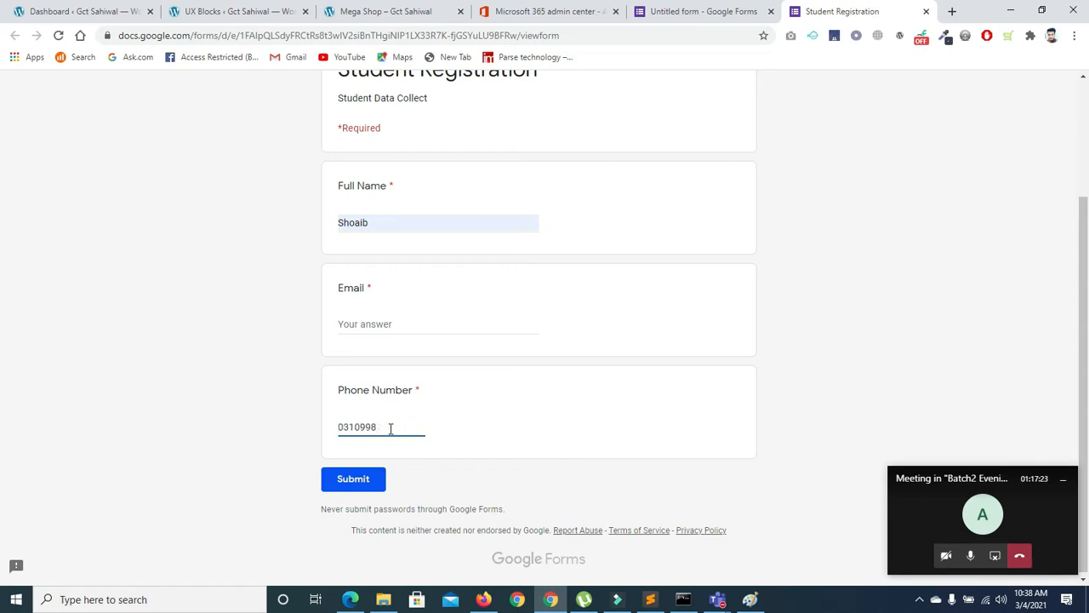
pyautogui.doubleClick(386, 429)
pyautogui.write('8787')
# In a new tab, search Google for 'how to use google form validation'
pyautogui.click(952, 11)
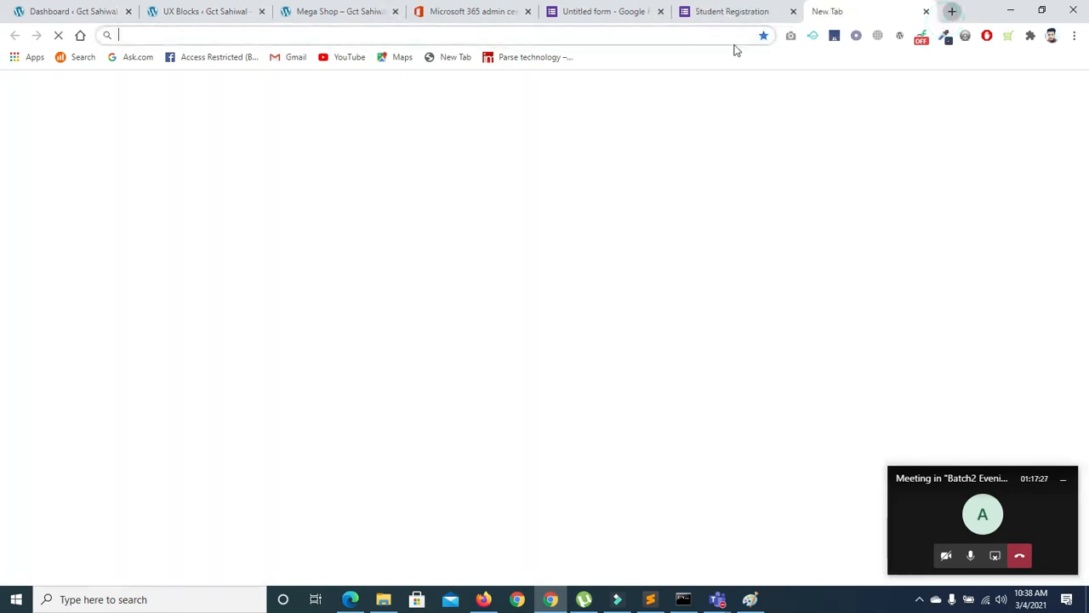
pyautogui.write('g')
pyautogui.press('Return')
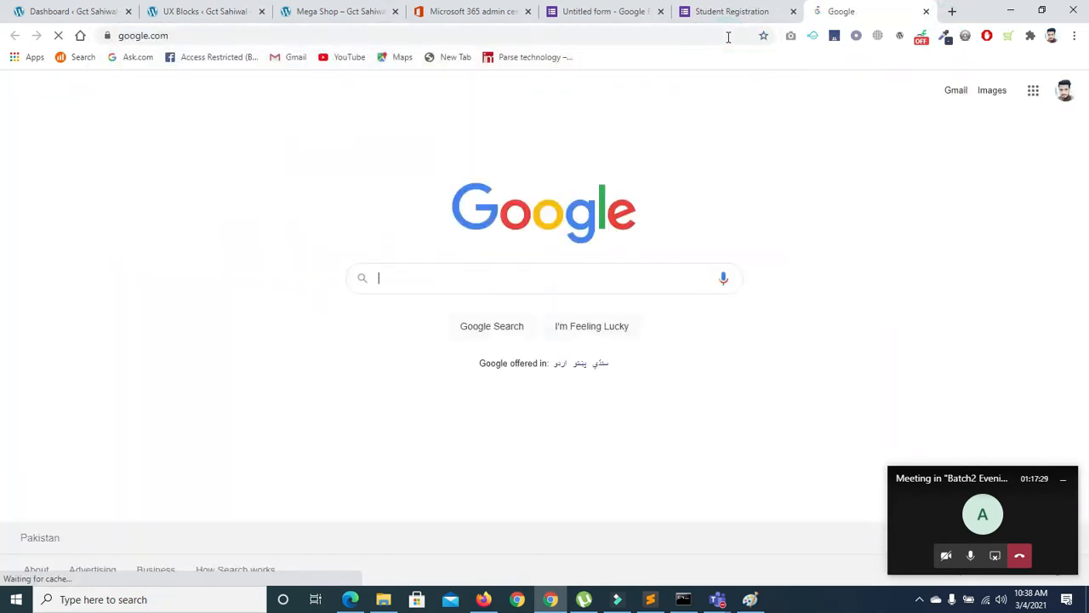
pyautogui.write('how to ui')
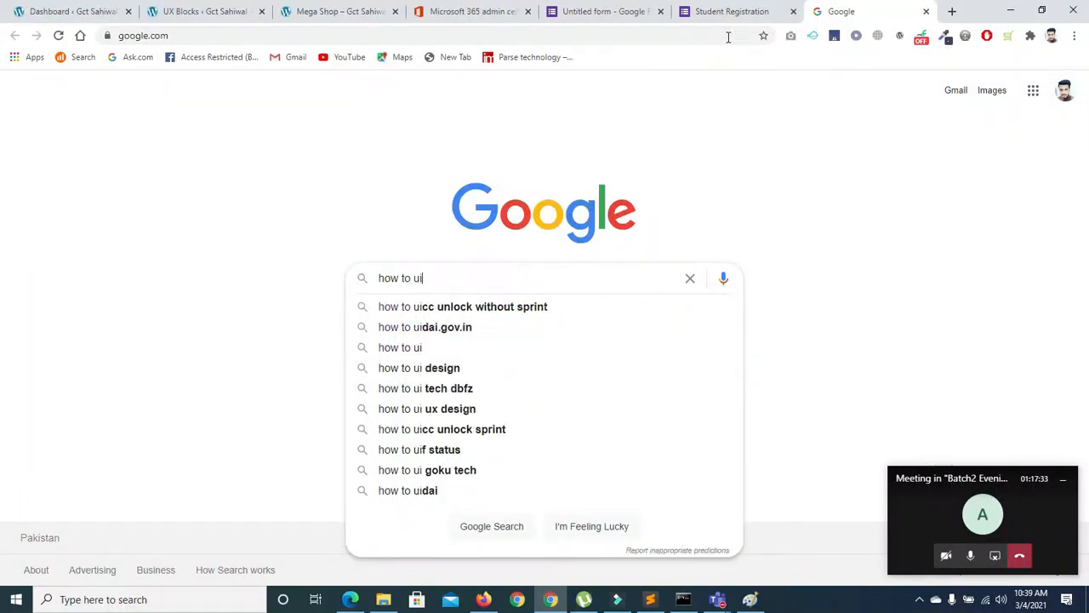
pyautogui.press('BackSpace')
pyautogui.write('se')
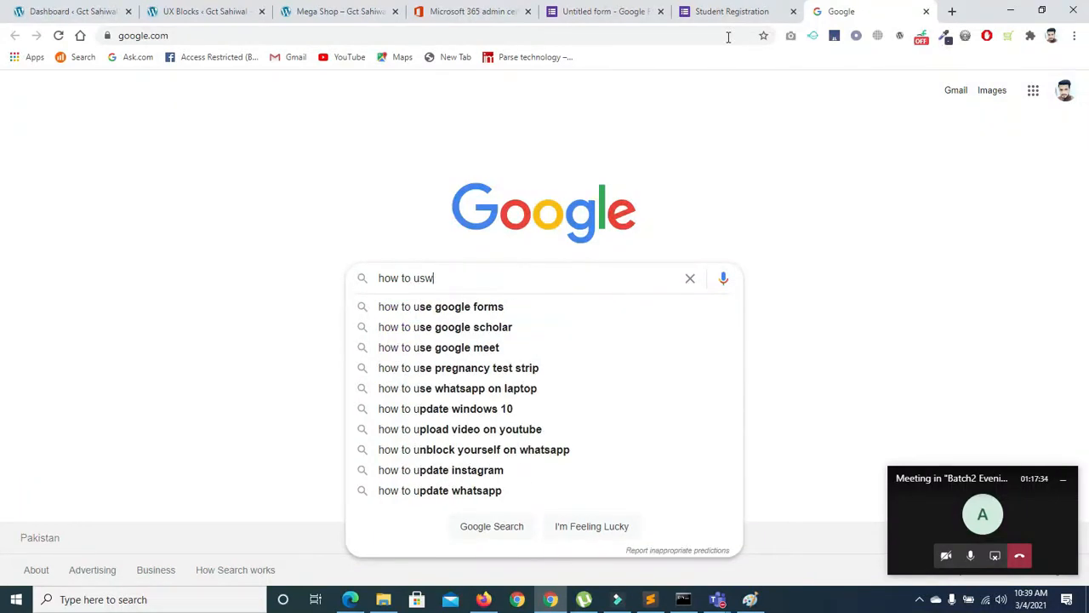
pyautogui.write(' google ')
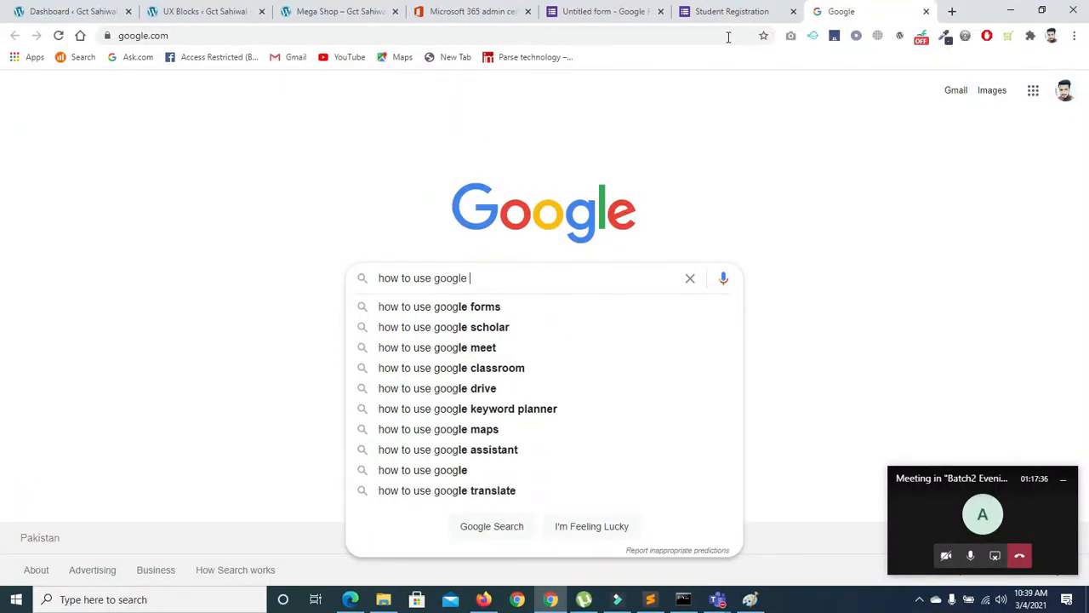
pyautogui.write('form va')
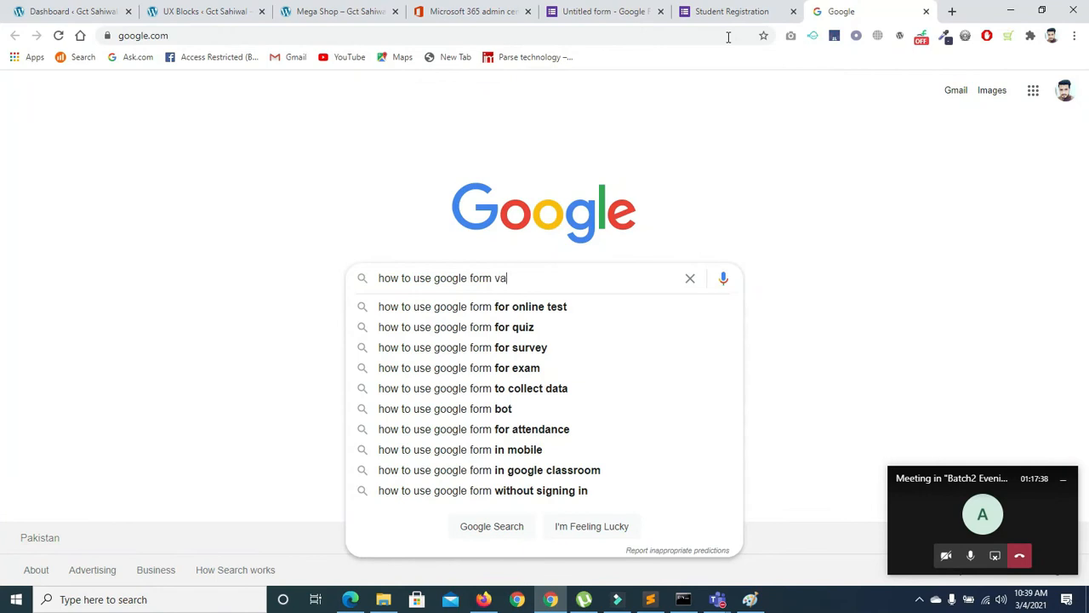
pyautogui.write('li')
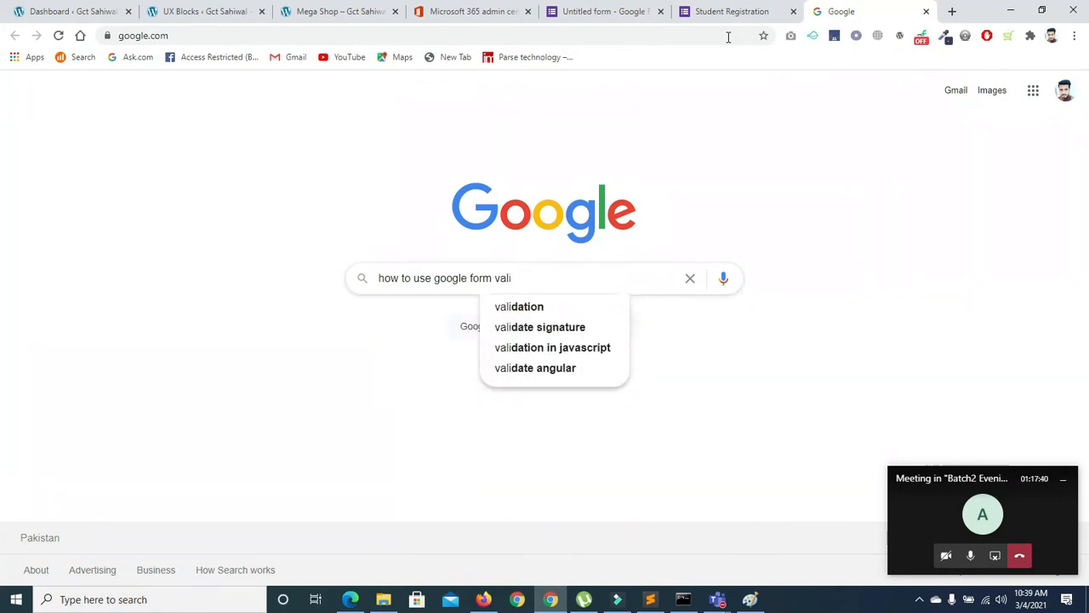
pyautogui.press('Down')
pyautogui.press('Return')
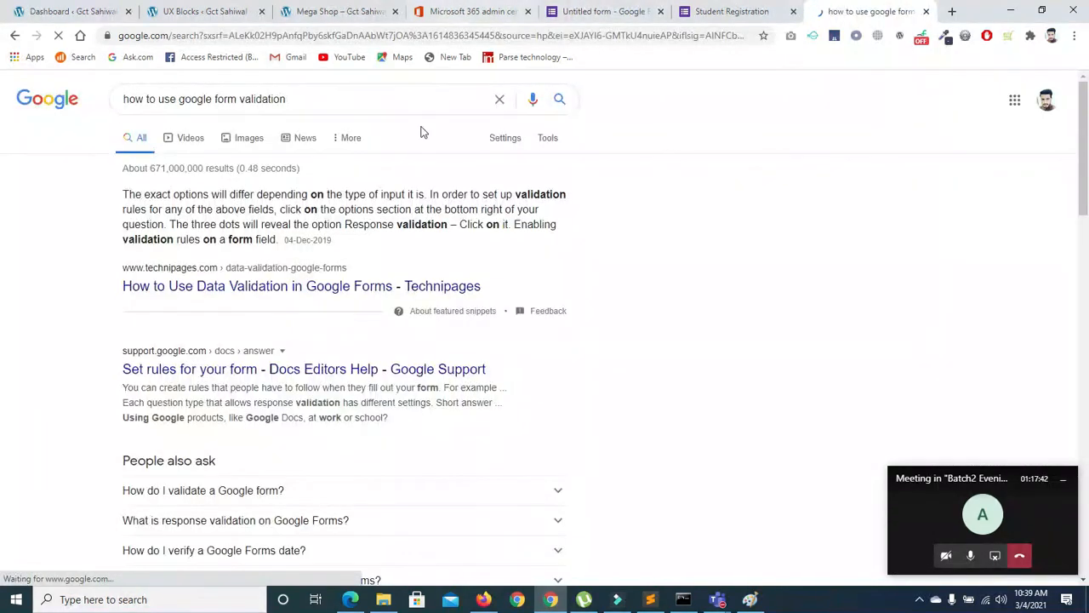
# Refine the search with 'number' and open the 'Set rules for your form' article
pyautogui.click(324, 104)
pyautogui.write('number')
pyautogui.press('Return')
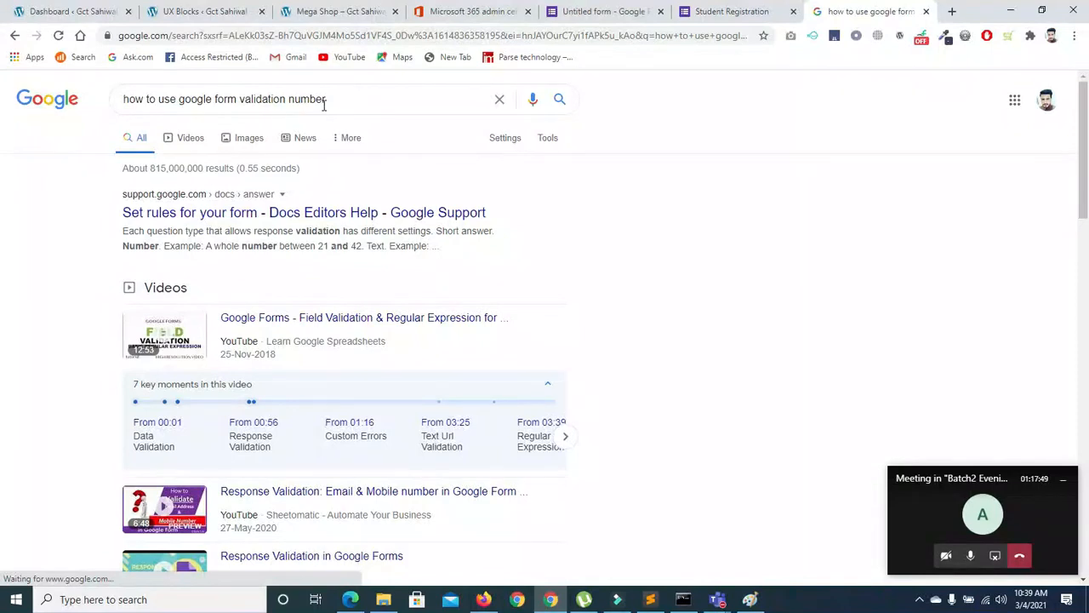
pyautogui.click(297, 212)
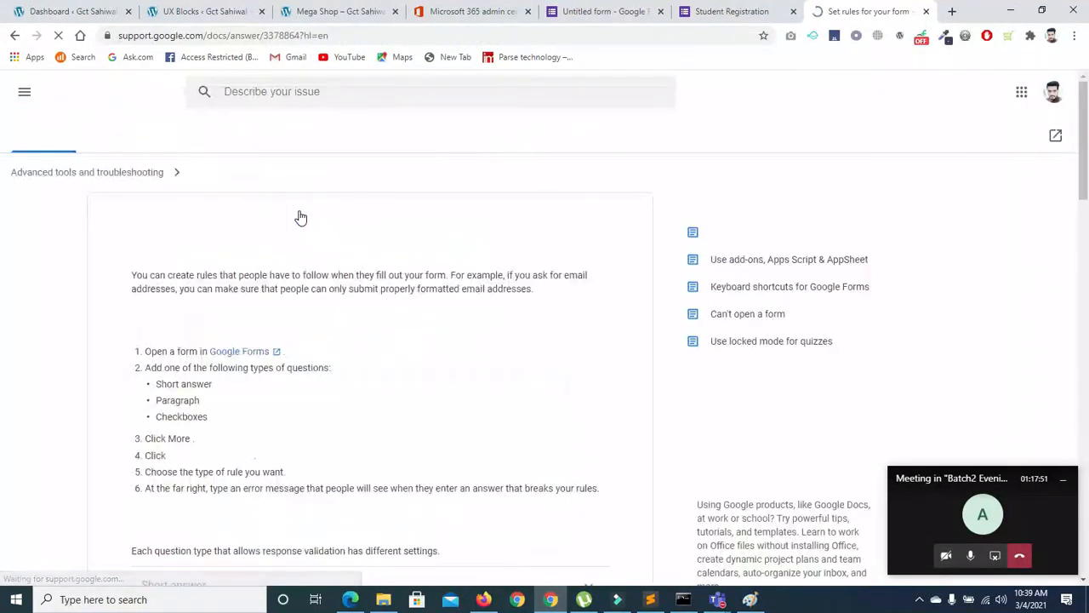
# Expand the Short answer and Paragraph rule sections, then return to the Student Registration form
pyautogui.scroll(-1, 1086, 266)
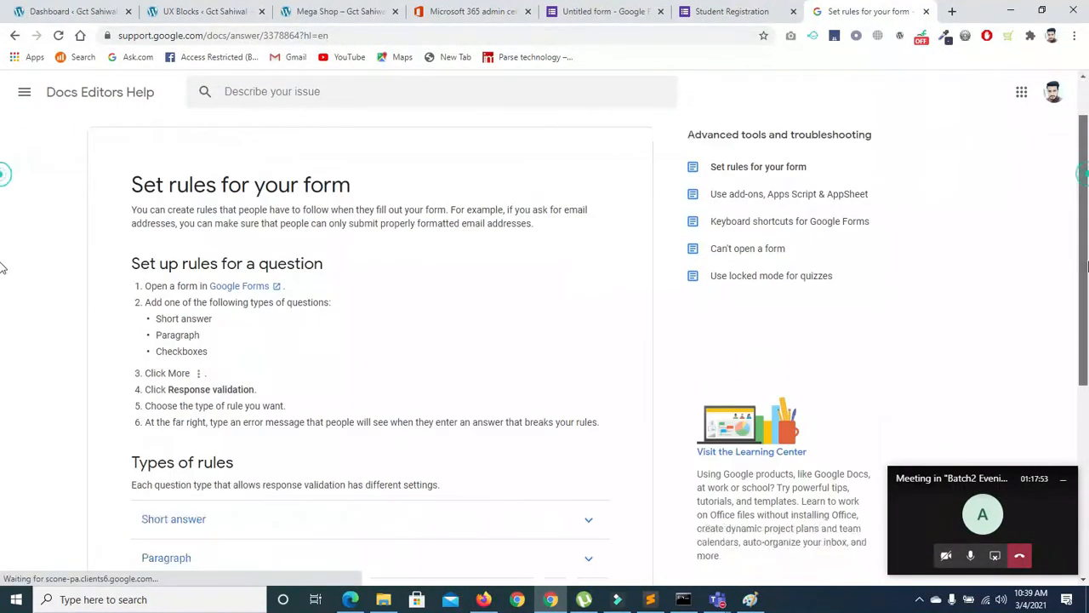
pyautogui.scroll(-2, 1087, 267)
pyautogui.moveTo(1088, 294); pyautogui.dragTo(1088, 326)
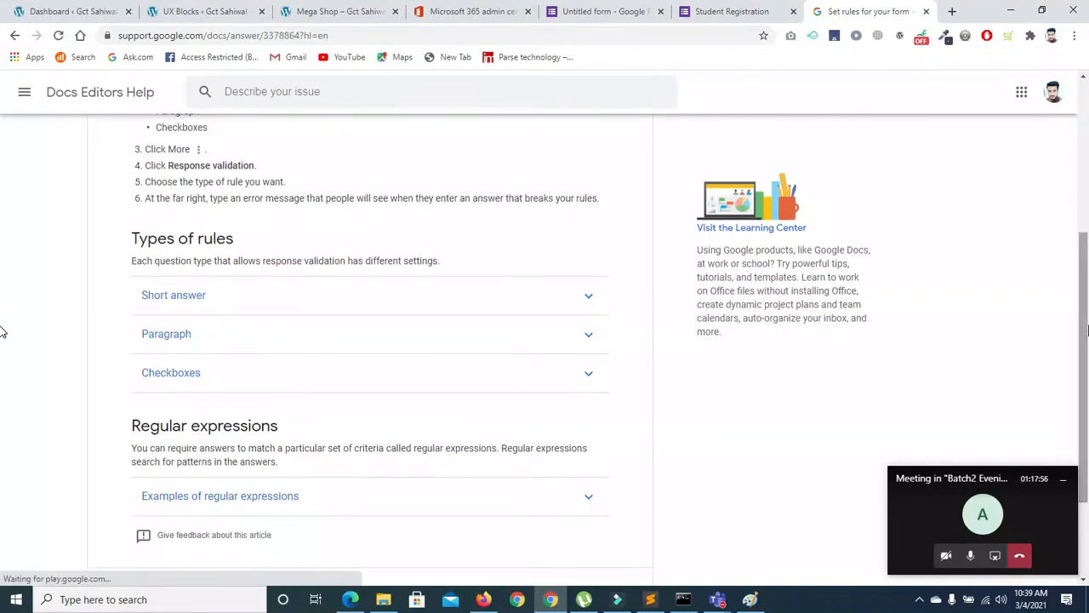
pyautogui.scroll(1, 822, 395)
pyautogui.click(584, 369)
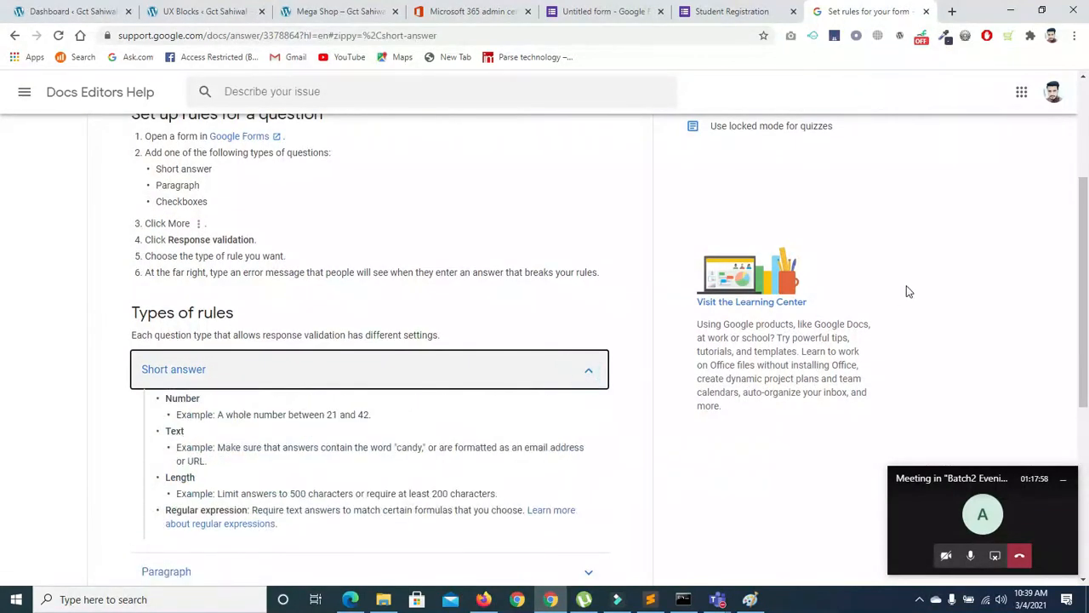
pyautogui.scroll(-2, 907, 289)
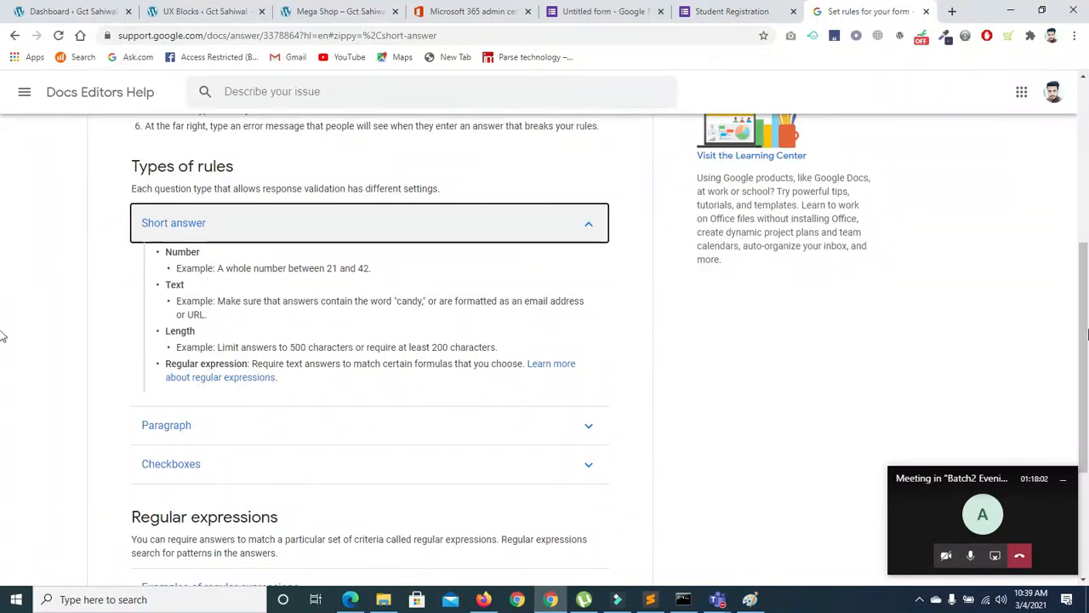
pyautogui.scroll(-2, 4, 337)
pyautogui.click(582, 271)
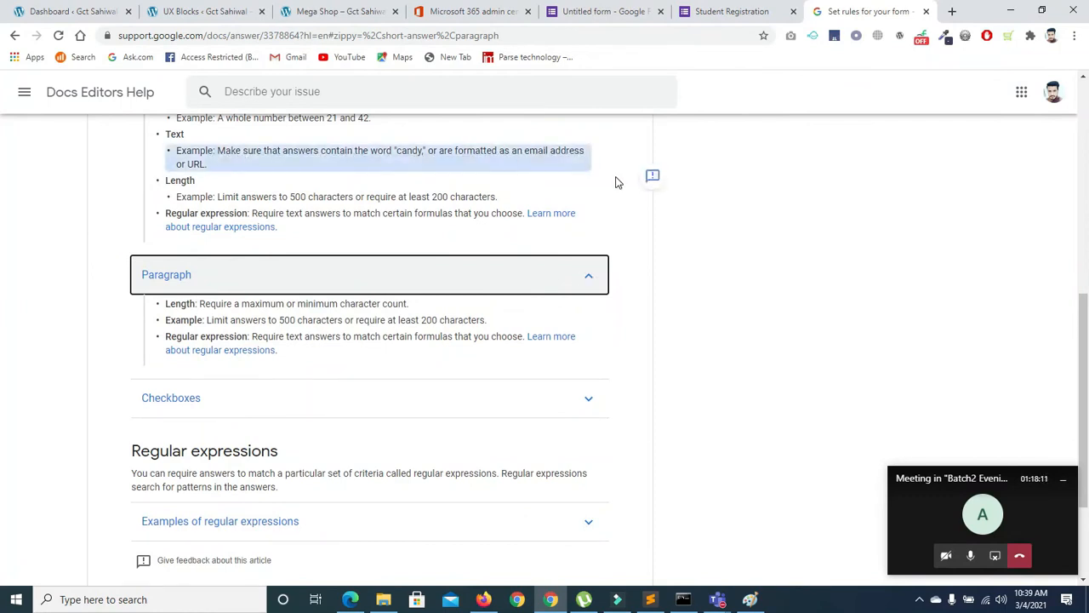
pyautogui.click(722, 10)
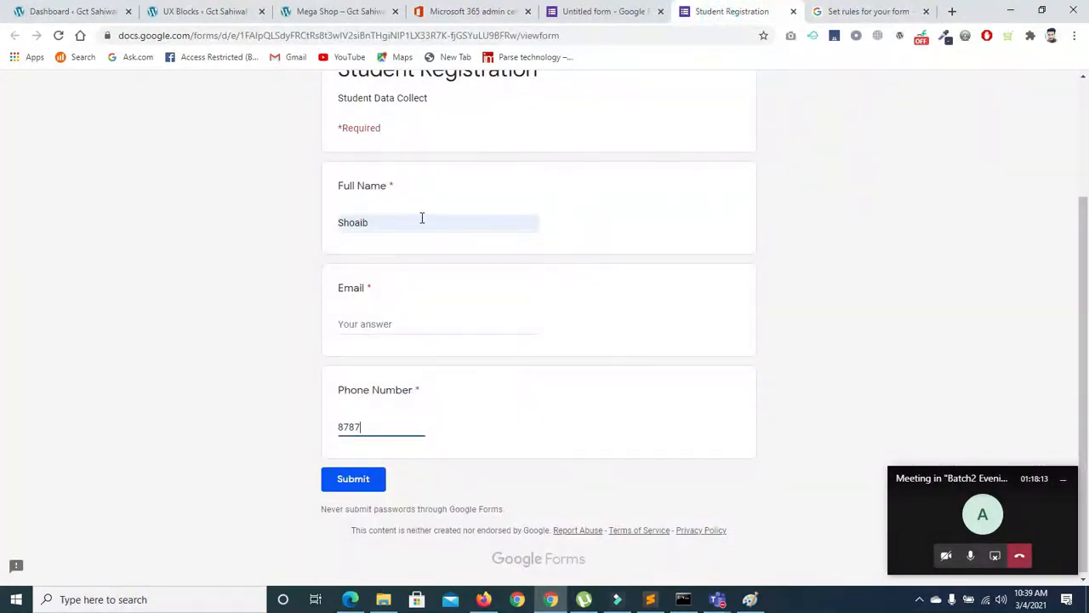
# Set the Phone Number validation to Number, Between 13 and 15
pyautogui.click(606, 15)
pyautogui.doubleClick(564, 451)
pyautogui.press('BackSpace')
pyautogui.click(529, 451)
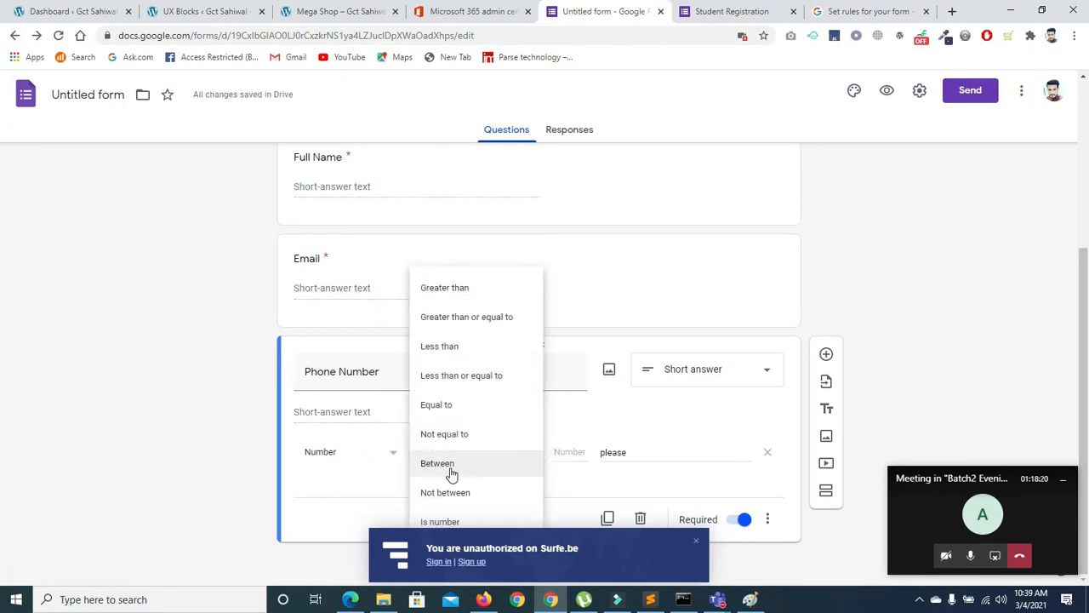
pyautogui.click(450, 466)
pyautogui.click(574, 452)
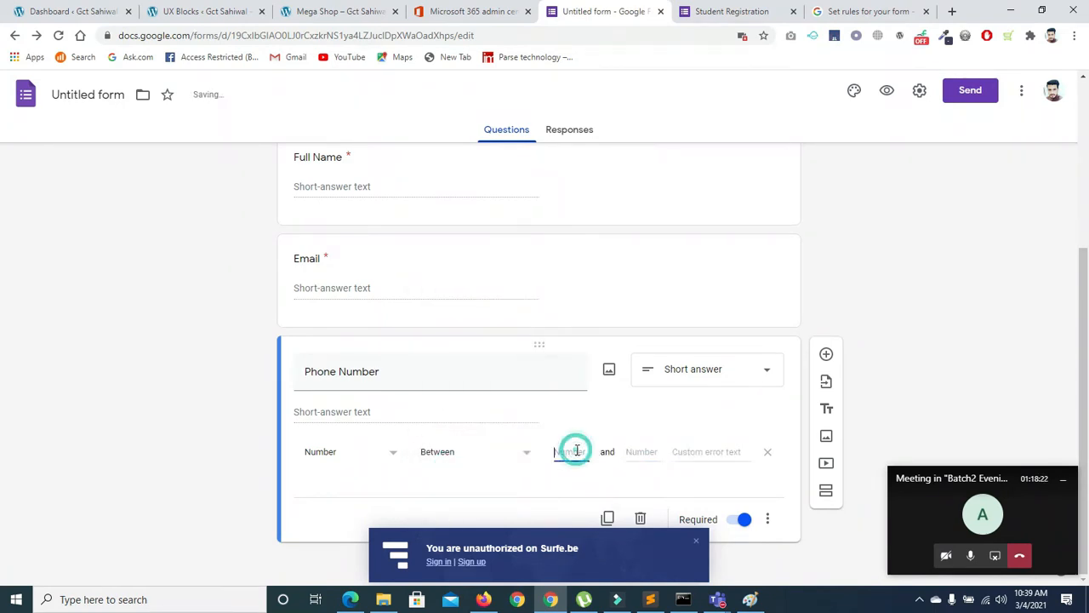
pyautogui.click(630, 450)
pyautogui.write('15')
# Enter 'please' as the custom error text, keeping Between, and view the live form
pyautogui.click(672, 455)
pyautogui.write('please')
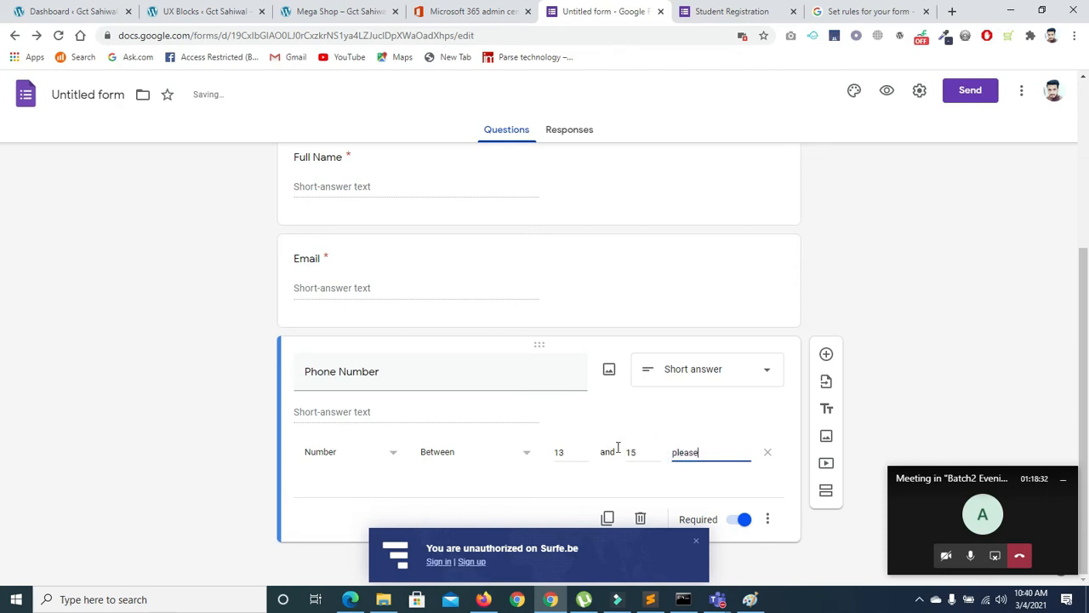
pyautogui.click(508, 457)
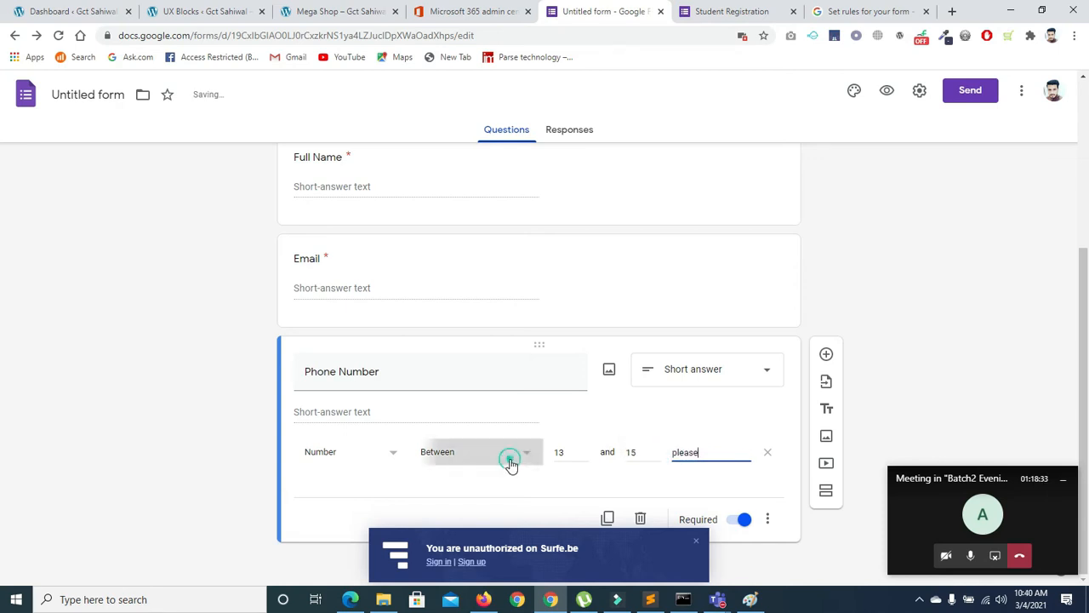
pyautogui.click(490, 463)
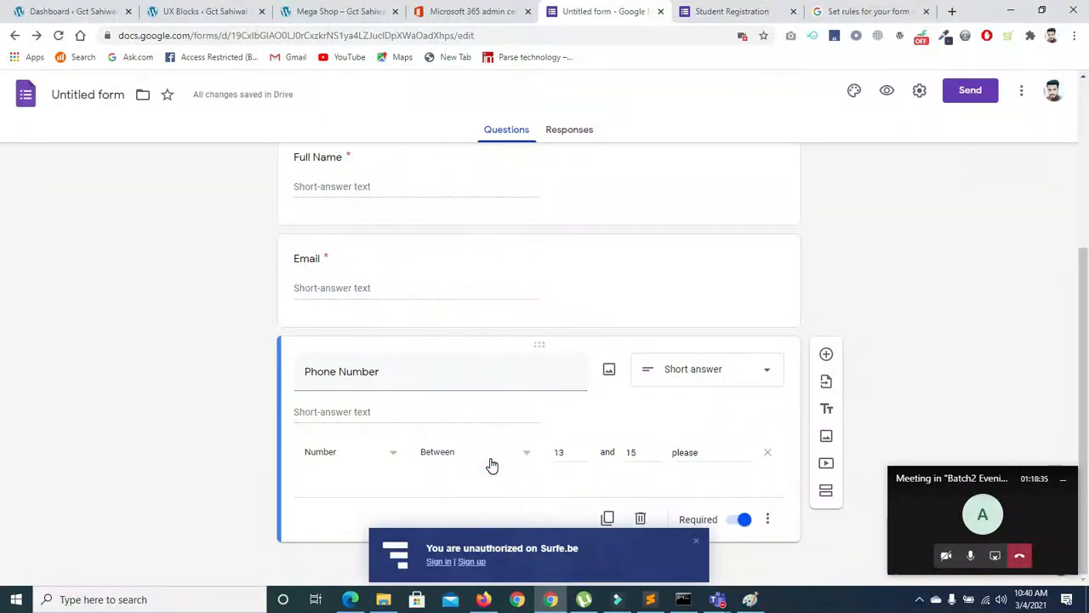
pyautogui.click(747, 10)
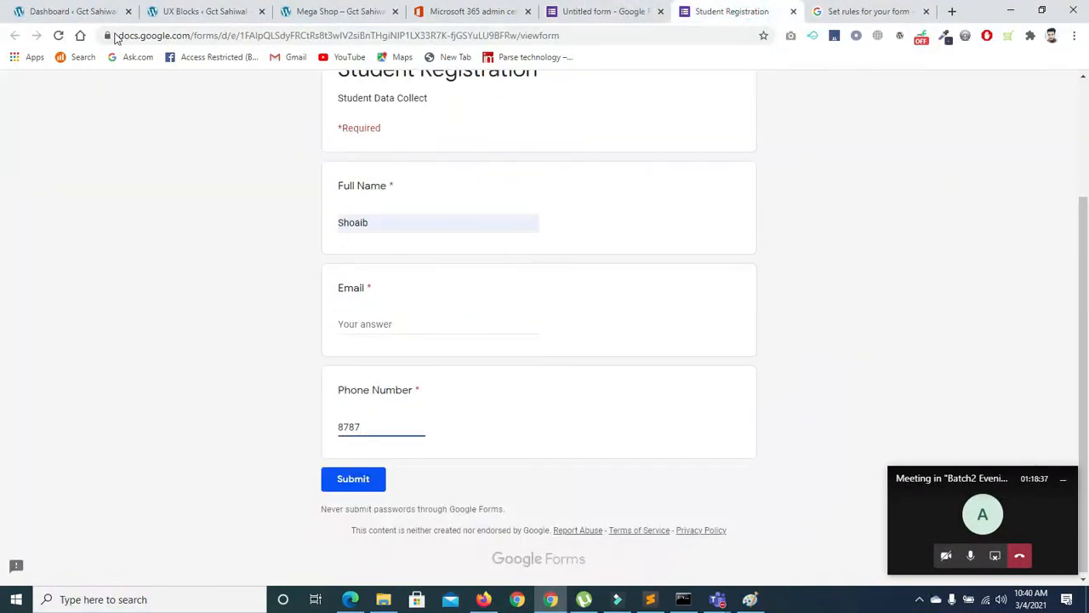
pyautogui.click(57, 35)
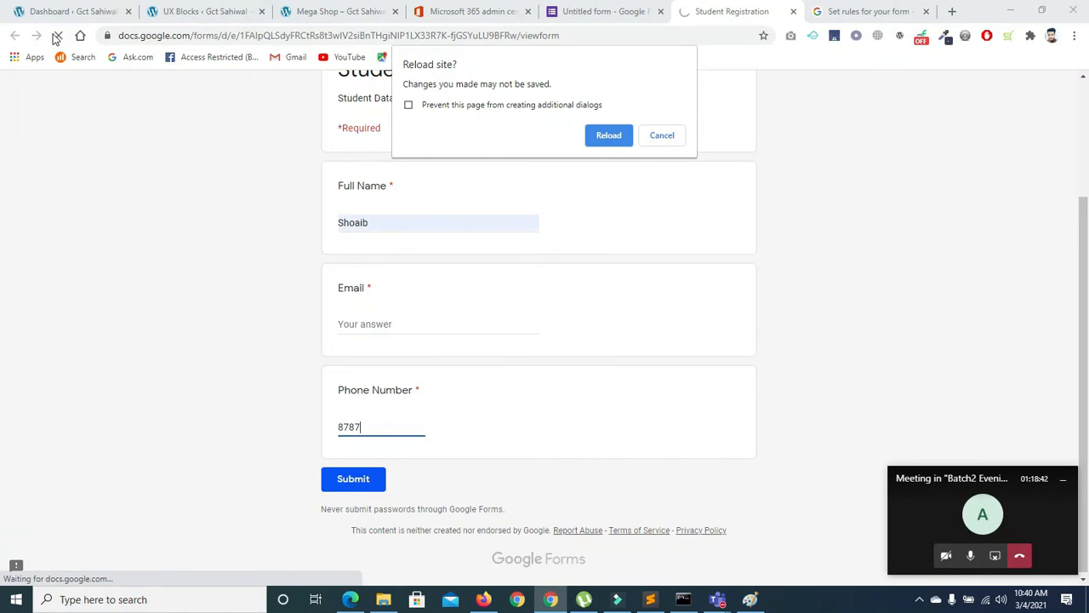
pyautogui.click(607, 140)
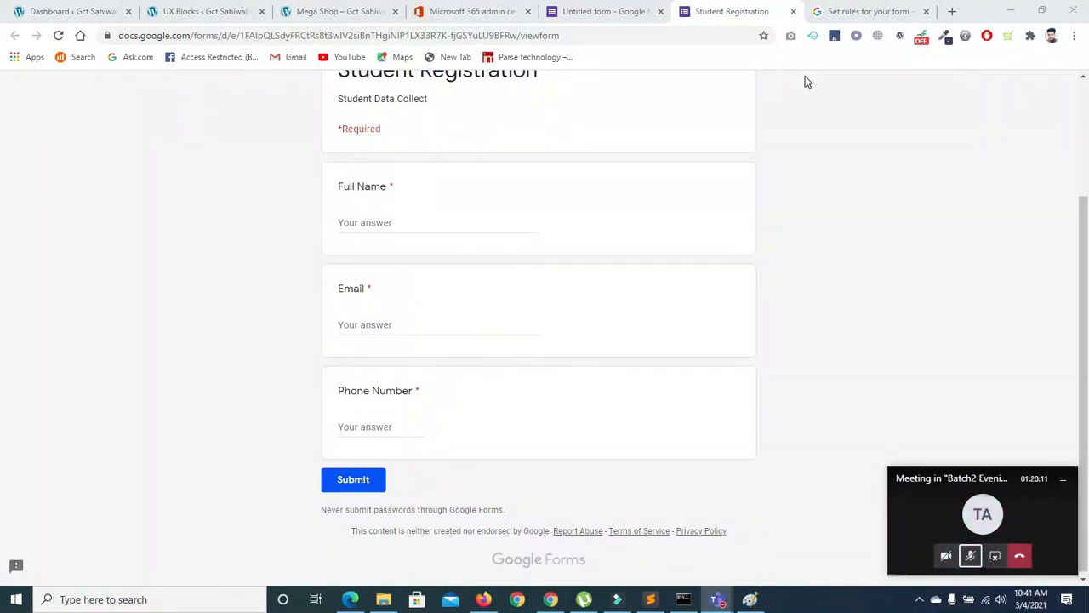
pyautogui.click(972, 556)
pyautogui.click(366, 423)
pyautogui.write('787')
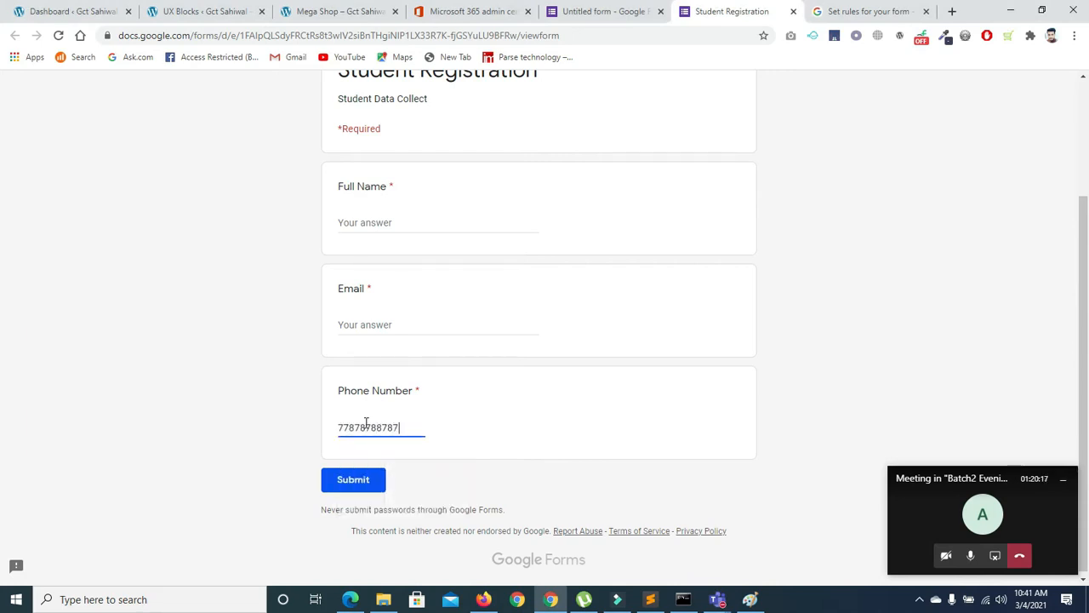
pyautogui.write('87878')
pyautogui.click(444, 430)
pyautogui.click(422, 430)
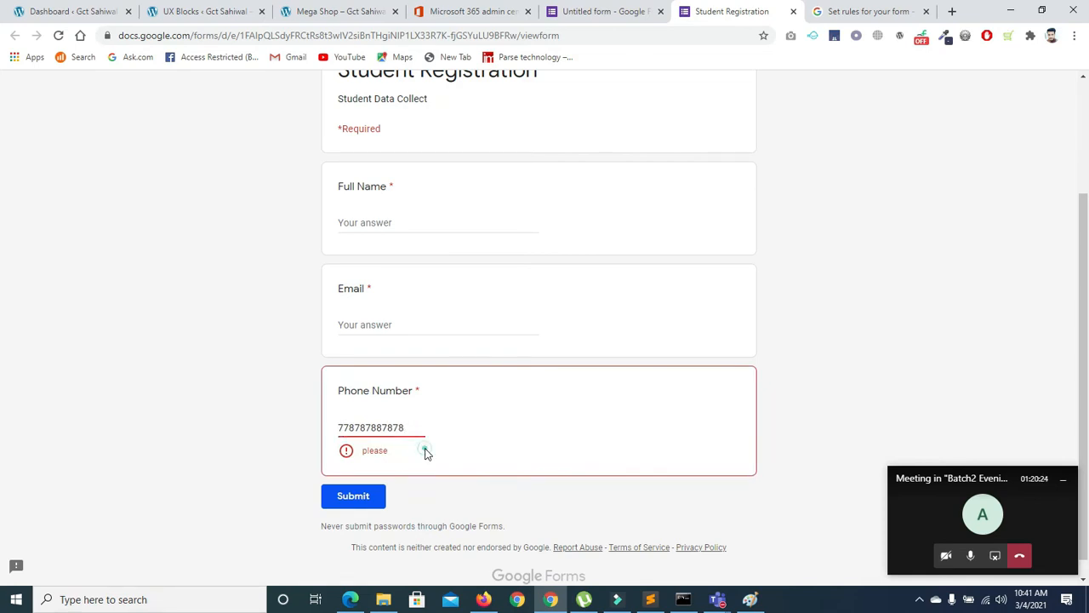
pyautogui.click(406, 428)
pyautogui.write('90')
pyautogui.click(480, 458)
# Test a long all-zeros Phone Number answer against the validation rule
pyautogui.doubleClick(425, 428)
pyautogui.press('BackSpace')
pyautogui.write('0000000000000')
pyautogui.click(455, 454)
pyautogui.click(414, 426)
pyautogui.write('0')
# Try 44, then 14 as the Phone Number answer; 14 passes without error
pyautogui.doubleClick(414, 426)
pyautogui.press('BackSpace')
pyautogui.write('4')
pyautogui.press('BackSpace')
pyautogui.write('44')
pyautogui.click(454, 425)
pyautogui.doubleClick(354, 429)
pyautogui.press('BackSpace')
pyautogui.write('1')
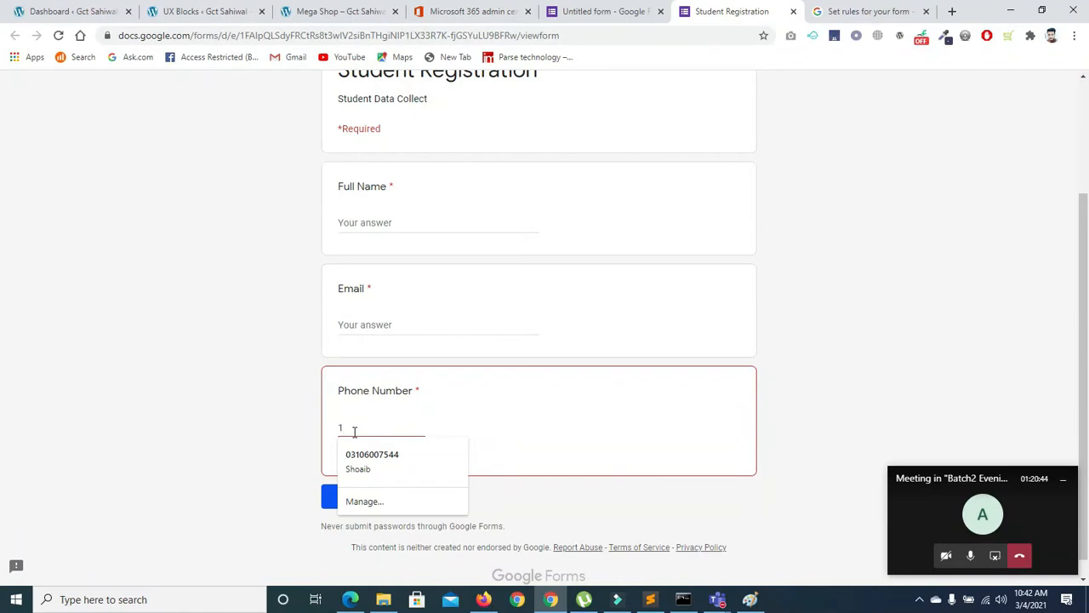
pyautogui.write('4')
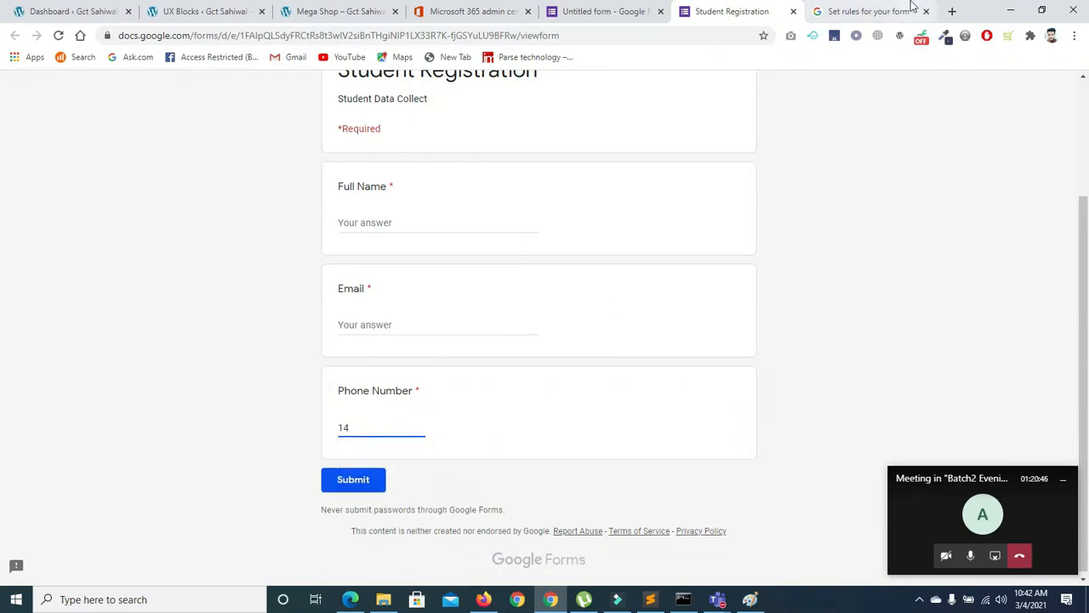
pyautogui.click(869, 17)
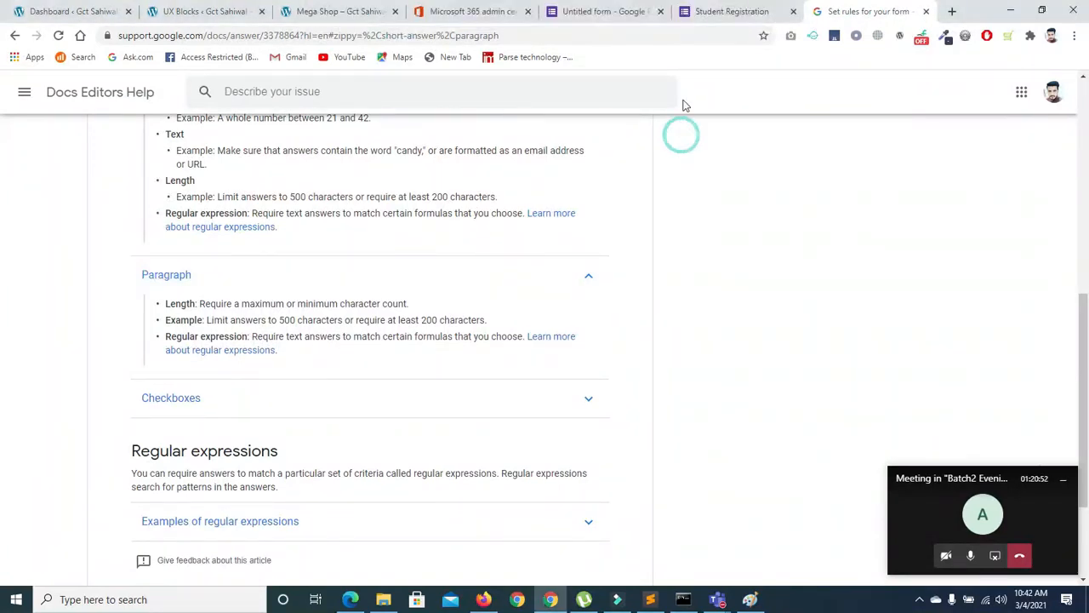
# Change the Phone Number validation condition from Between to Greater than, value left empty
pyautogui.click(695, 13)
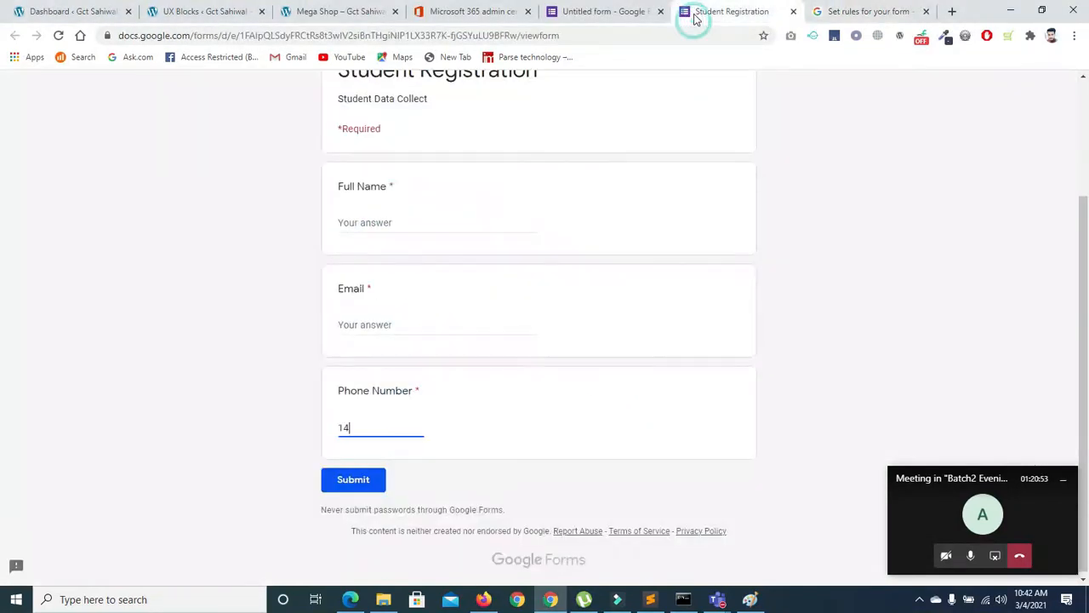
pyautogui.click(607, 12)
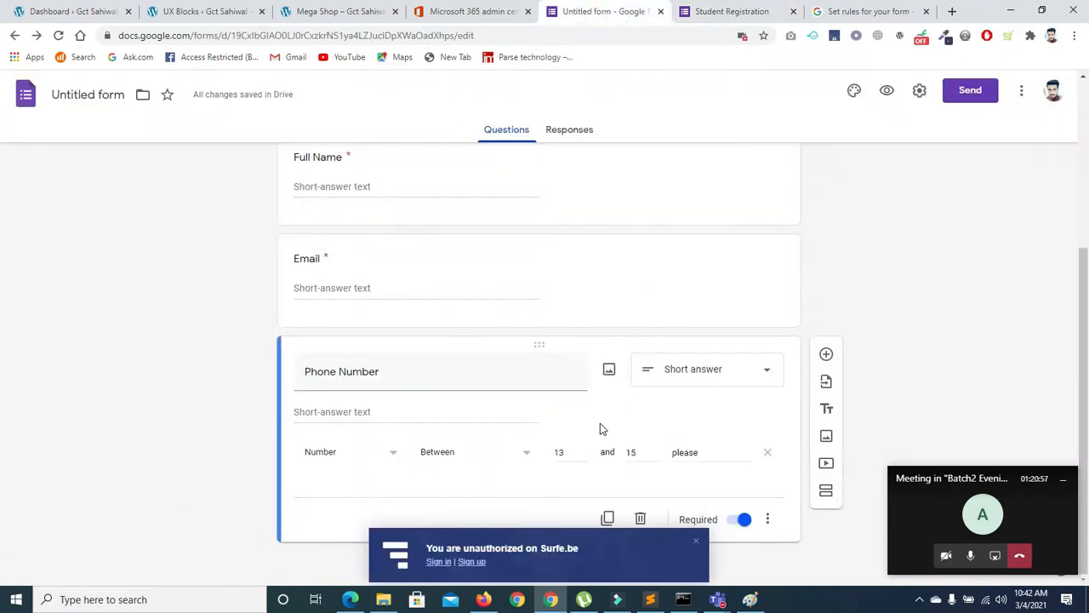
pyautogui.doubleClick(567, 454)
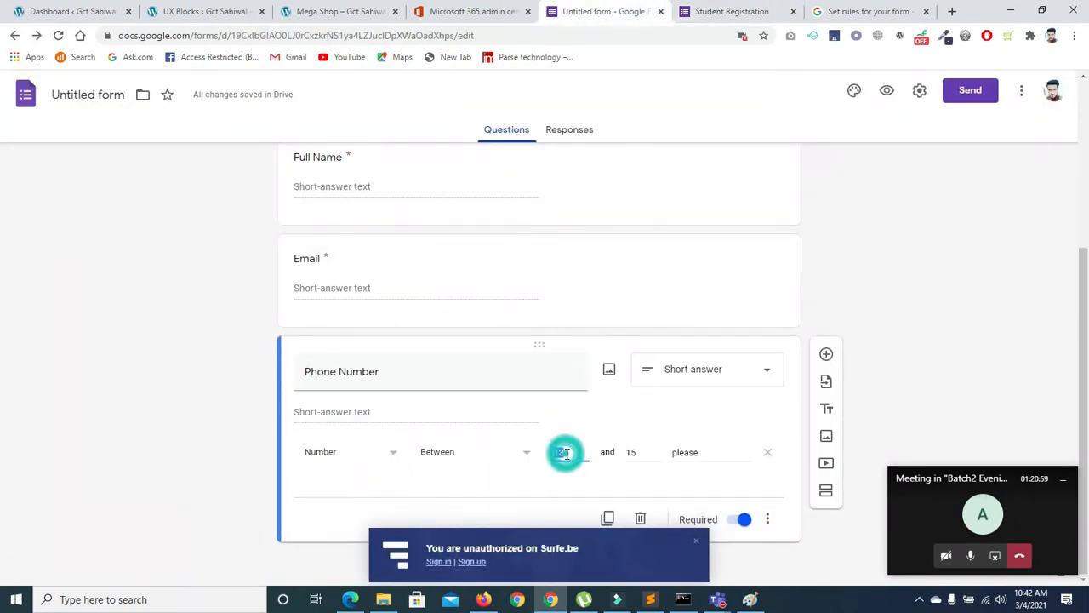
pyautogui.click(529, 455)
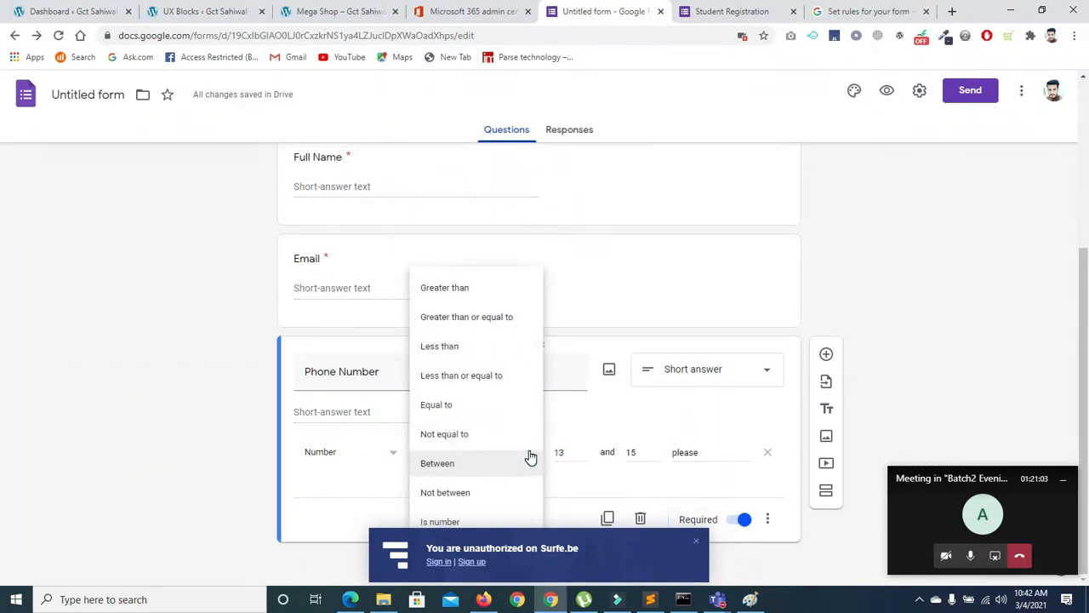
pyautogui.click(467, 293)
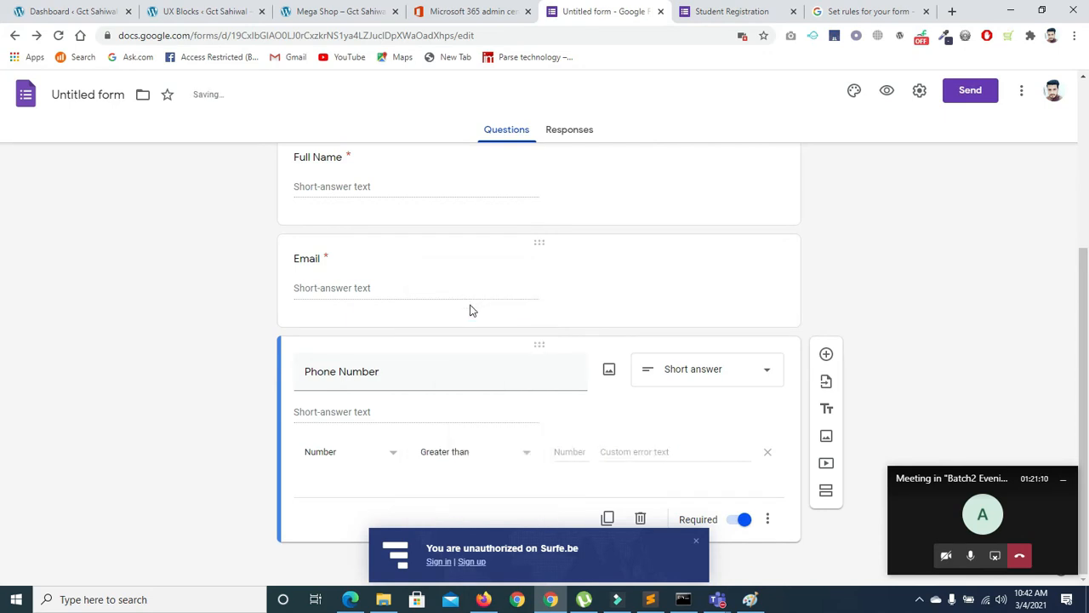
pyautogui.click(560, 447)
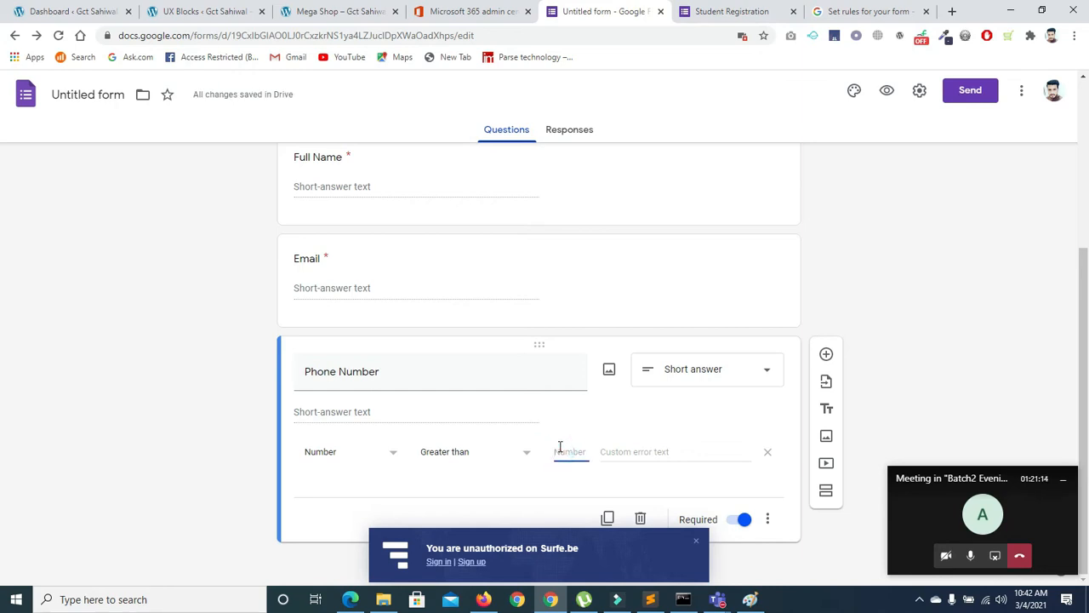
pyautogui.click(750, 599)
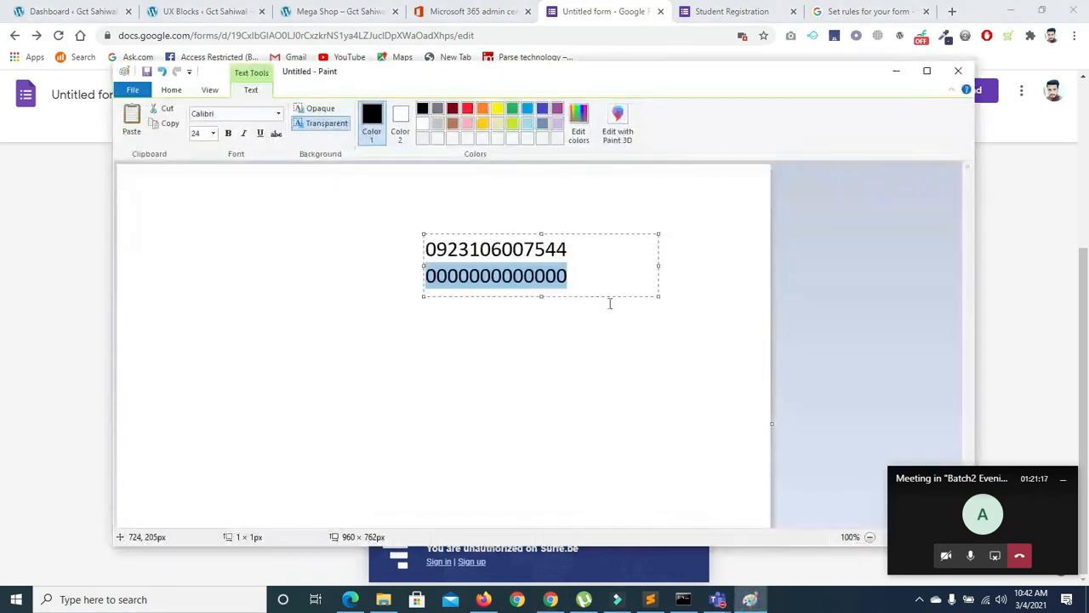
pyautogui.click(576, 271)
pyautogui.press('Return')
pyautogui.write('99')
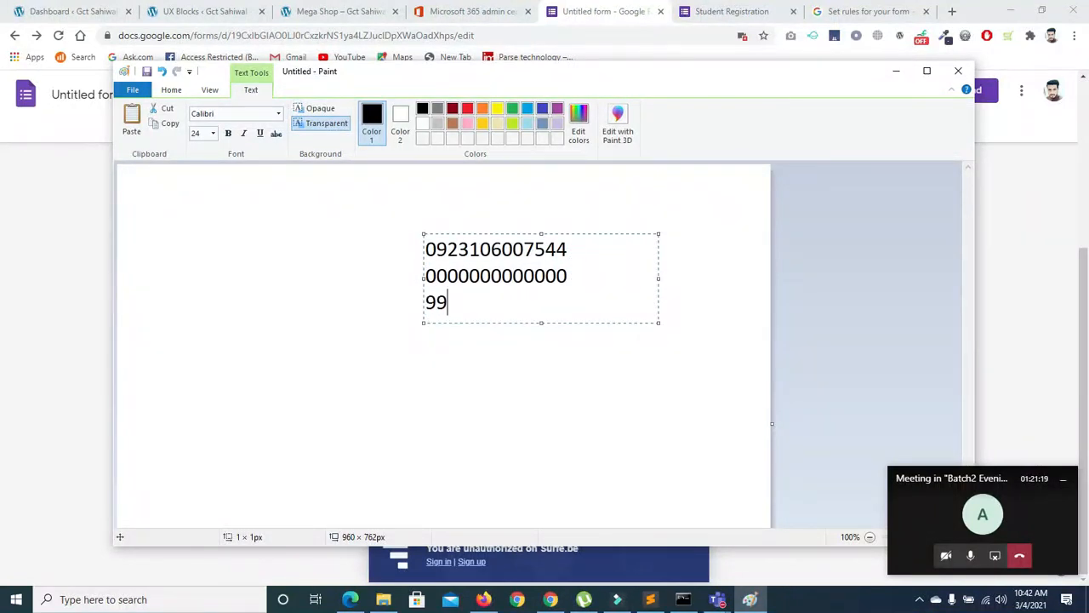
pyautogui.write('99999999999')
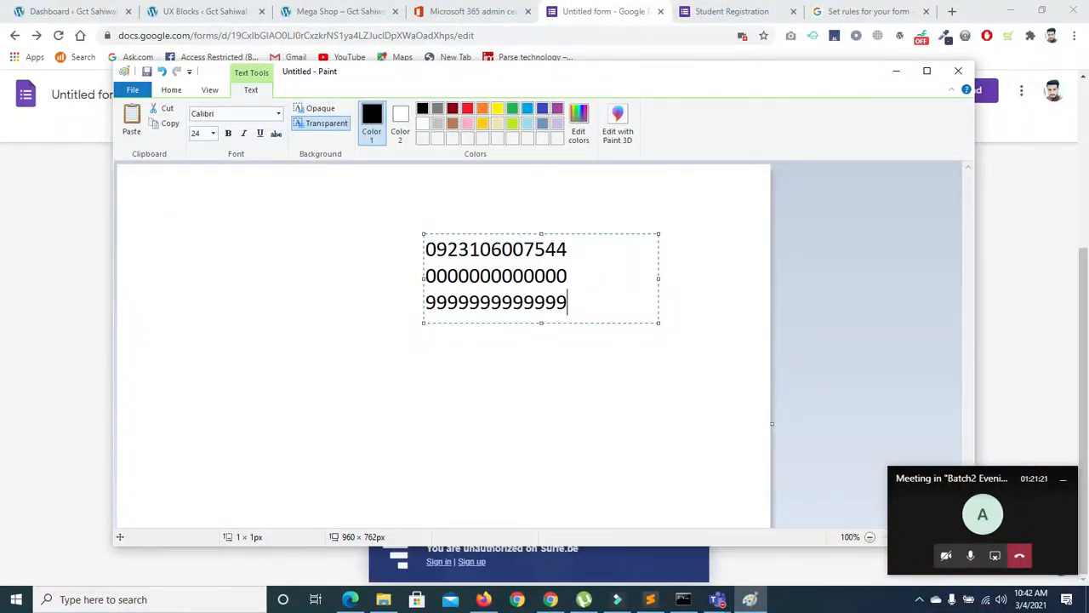
pyautogui.moveTo(576, 311); pyautogui.dragTo(423, 310)
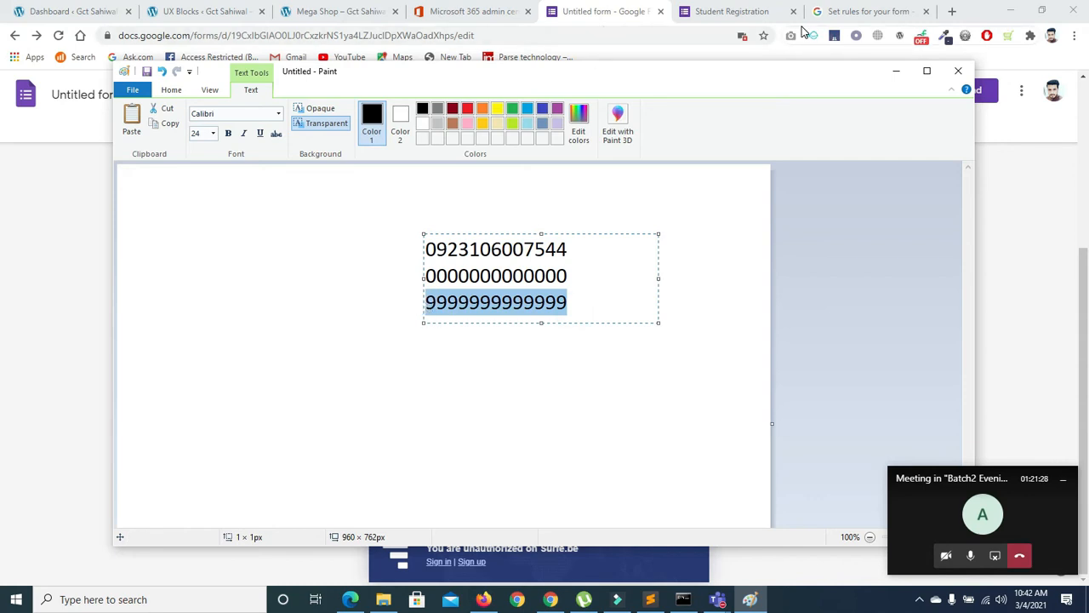
pyautogui.click(732, 11)
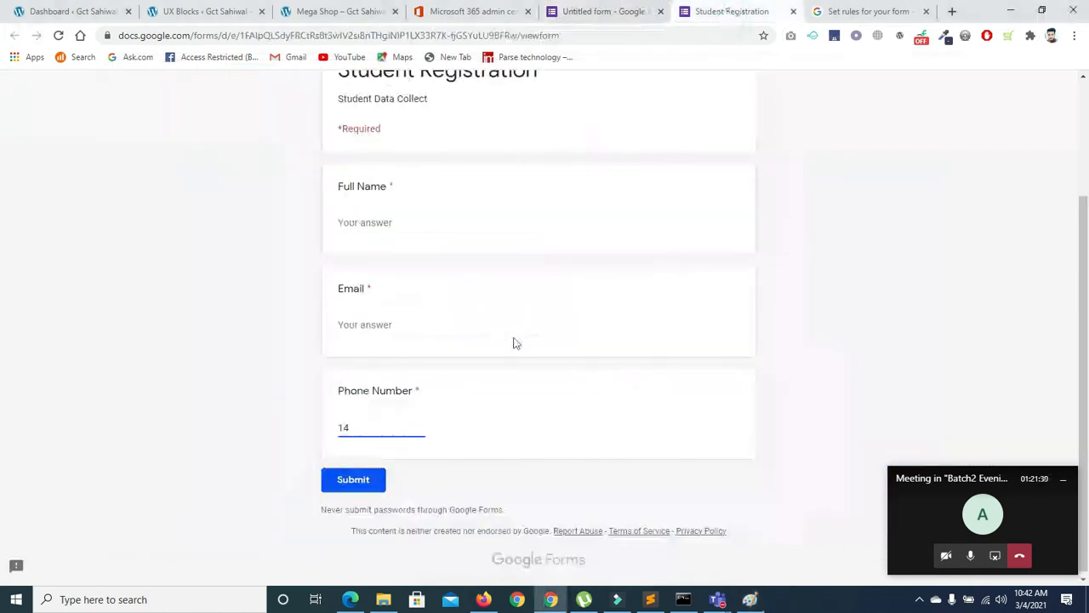
# Set the Phone Number rule to Number, Less than 9999999, with error text 'plwease'
pyautogui.click(596, 11)
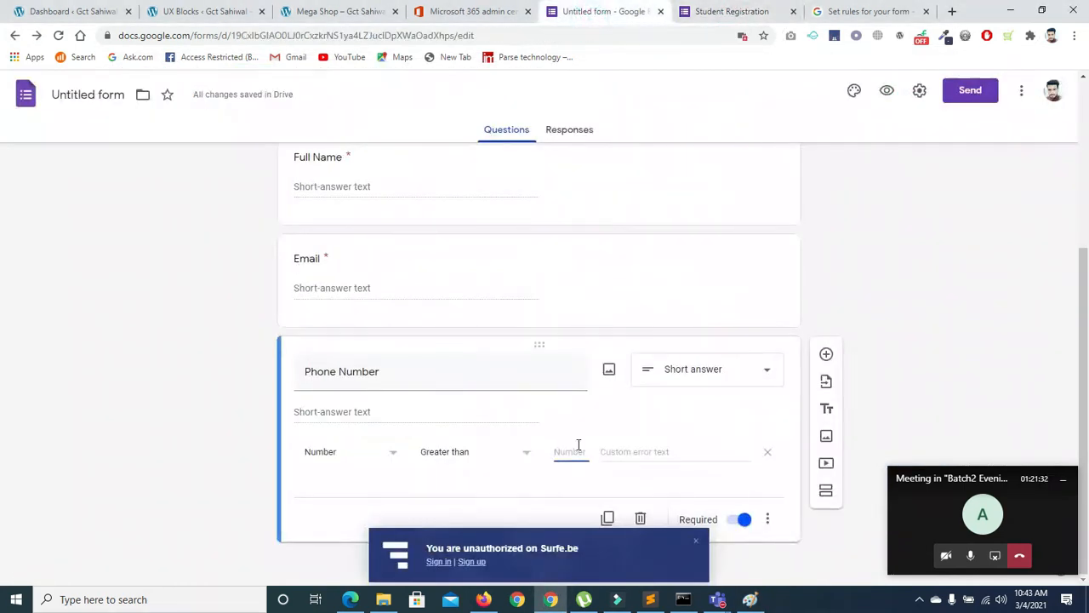
pyautogui.click(565, 446)
pyautogui.write('9999999')
pyautogui.click(528, 449)
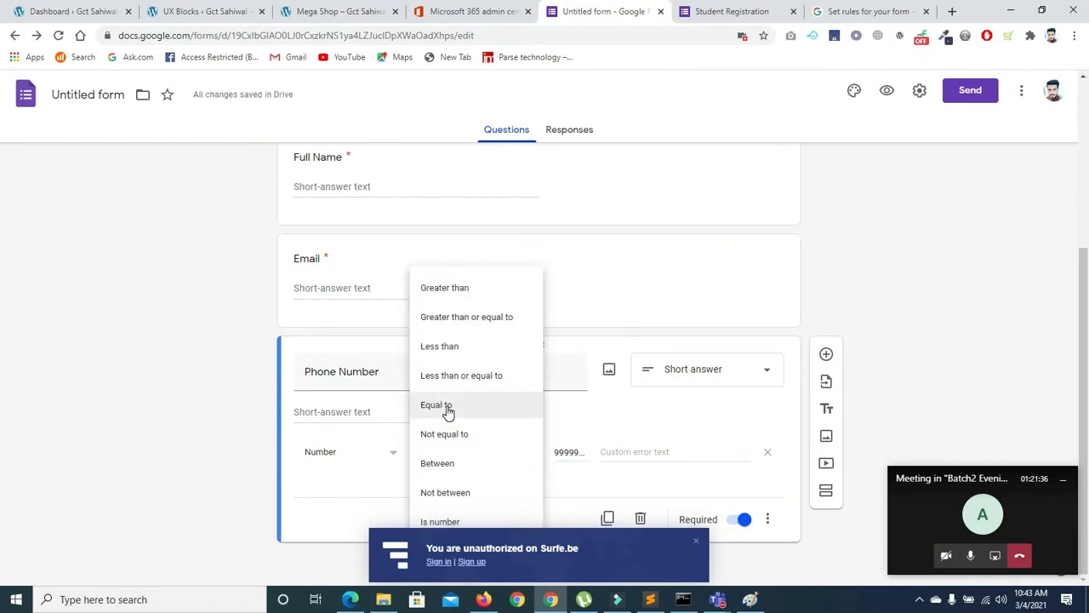
pyautogui.click(442, 346)
pyautogui.click(576, 456)
pyautogui.write('9999999')
pyautogui.click(634, 451)
pyautogui.write('plwease')
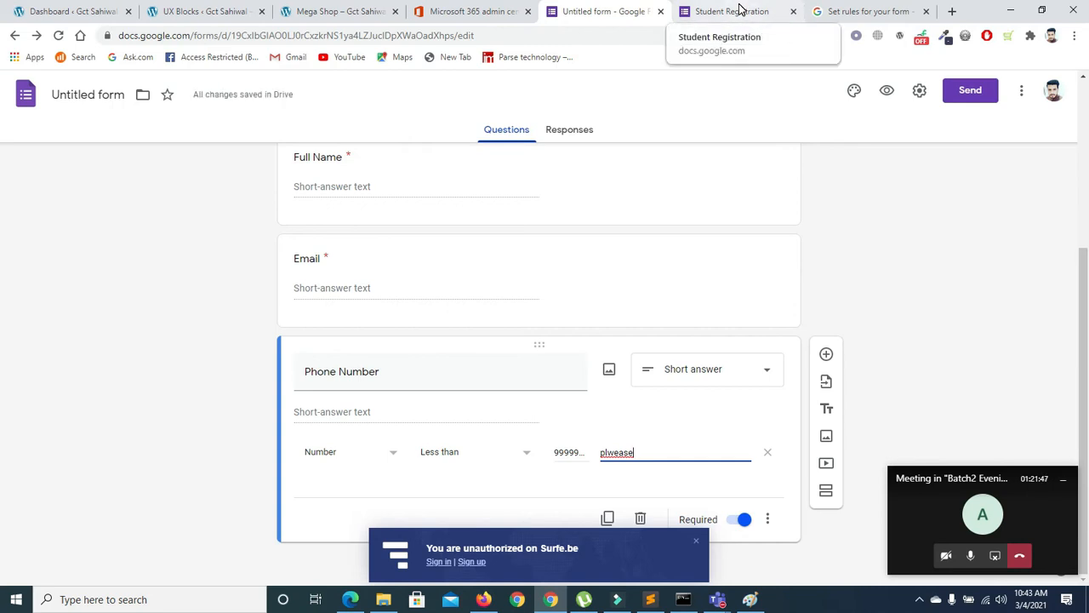
pyautogui.click(737, 11)
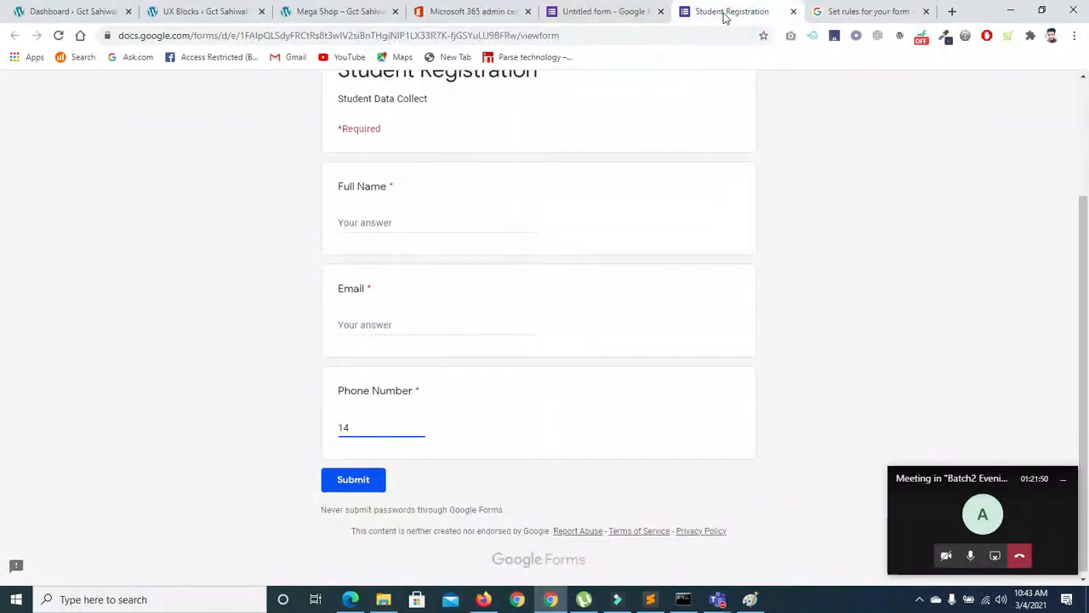
pyautogui.click(57, 35)
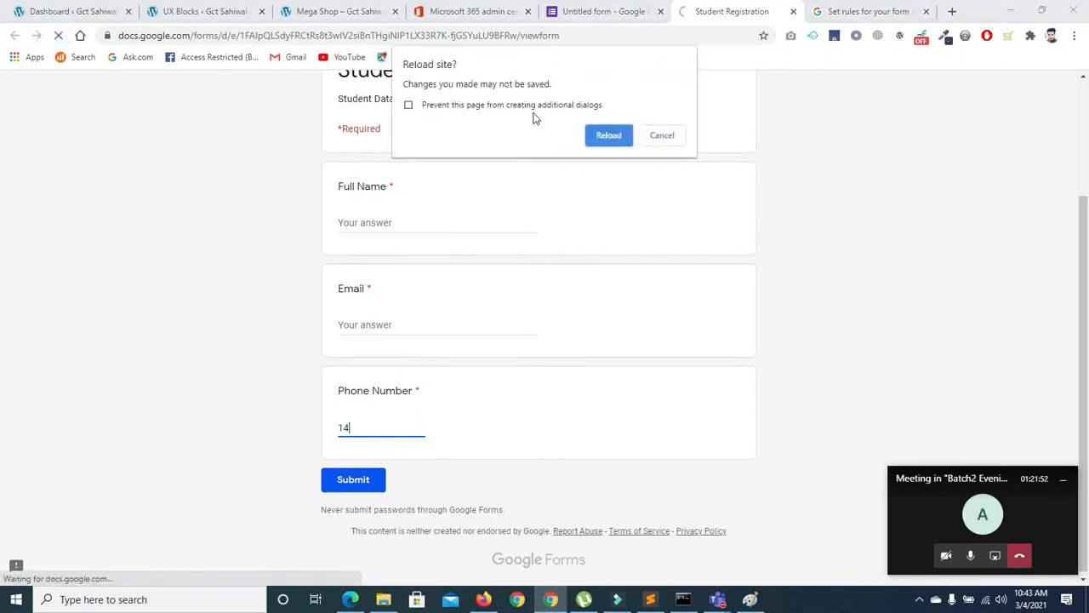
pyautogui.click(609, 135)
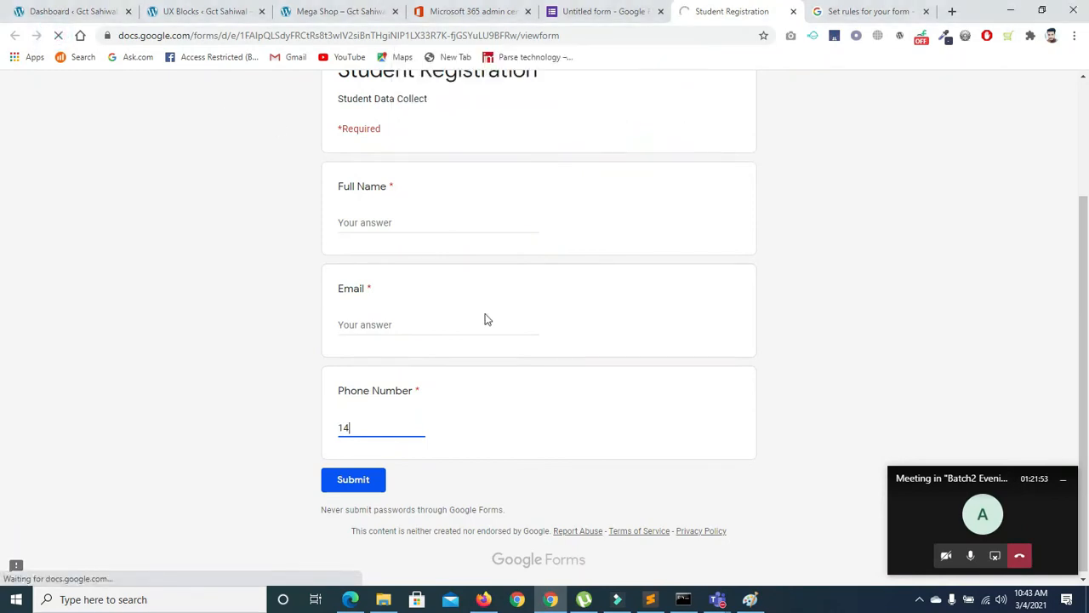
pyautogui.click(380, 420)
pyautogui.click(372, 423)
pyautogui.write('9999999999999')
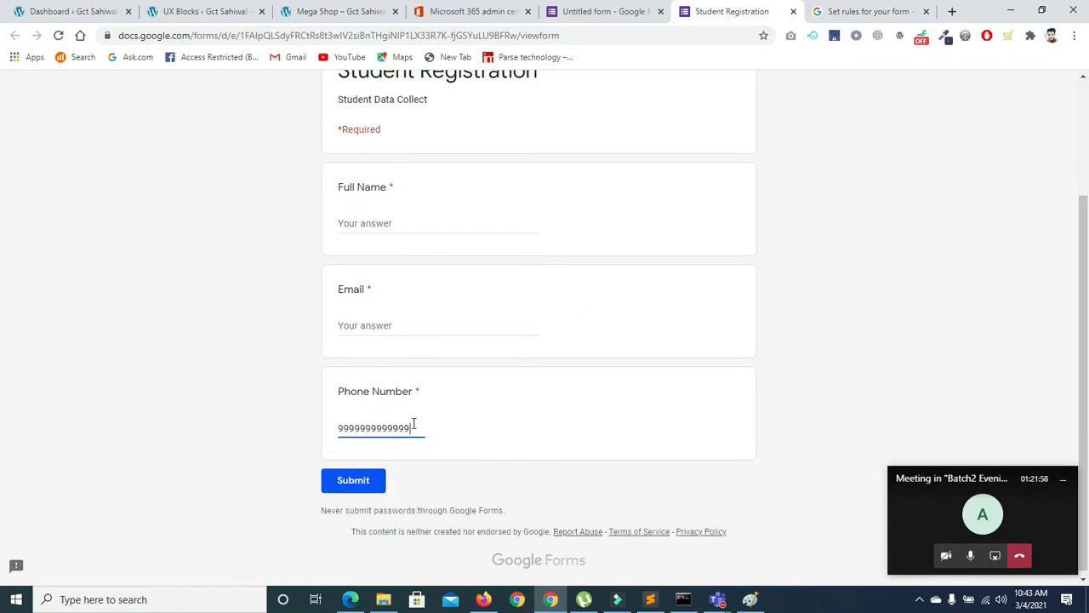
pyautogui.click(469, 450)
# Extend the test answer to 14 digits, triggering the 'plwease' validation error
pyautogui.click(406, 423)
pyautogui.write('8')
pyautogui.click(472, 446)
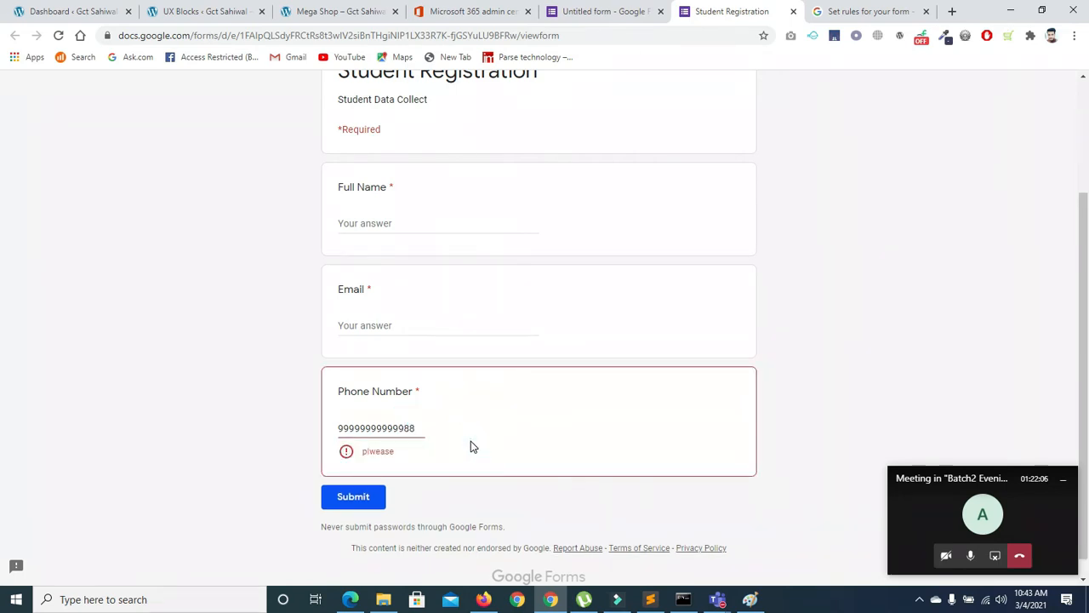
pyautogui.click(419, 428)
pyautogui.press('BackSpace')
pyautogui.write('8')
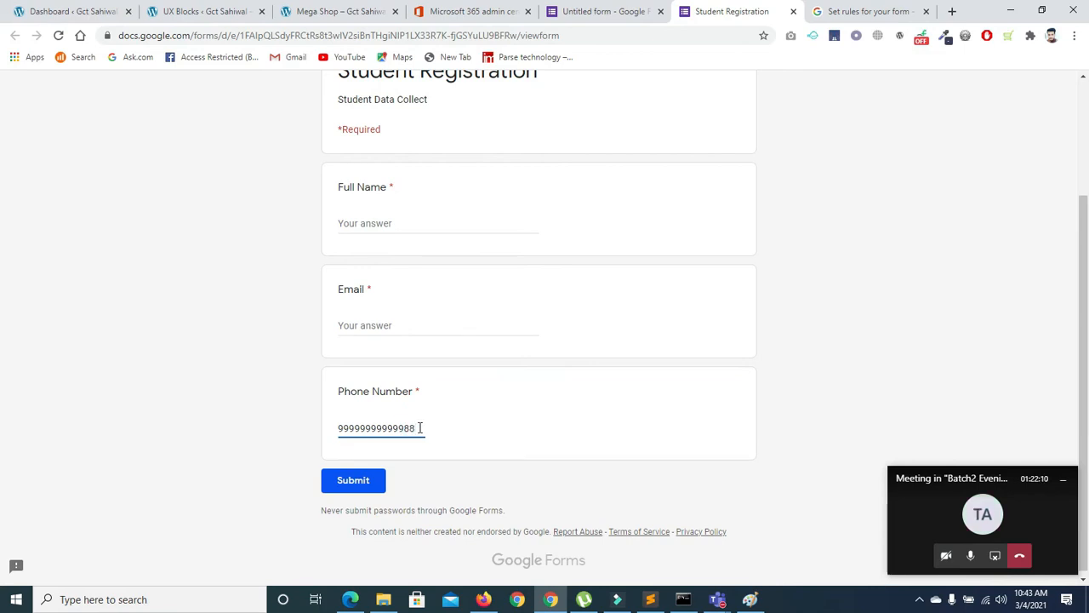
pyautogui.click(436, 451)
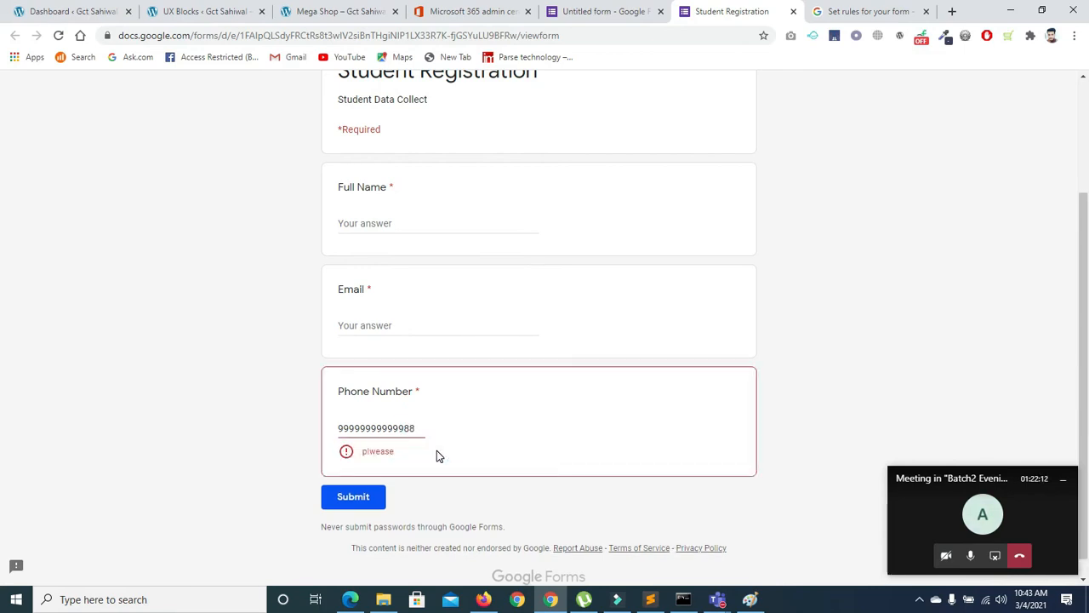
pyautogui.click(621, 11)
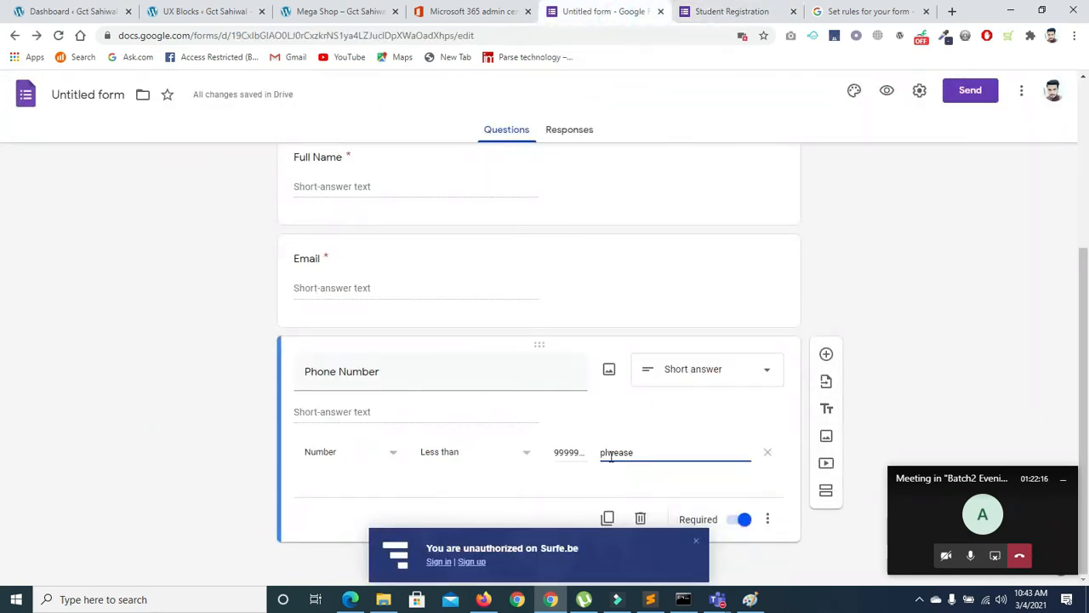
# Correct the Phone Number error text to 'please enter a valid Number'
pyautogui.press('BackSpace')
pyautogui.press('BackSpace')
pyautogui.press('BackSpace')
pyautogui.press('BackSpace')
pyautogui.press('BackSpace')
pyautogui.write('ease enter a ')
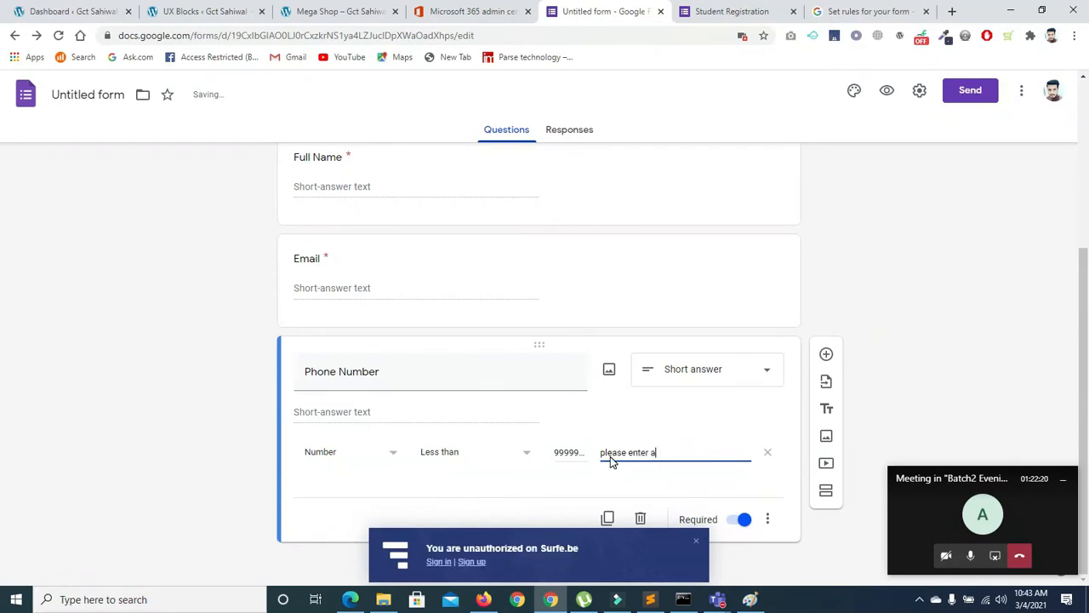
pyautogui.write('valid Number')
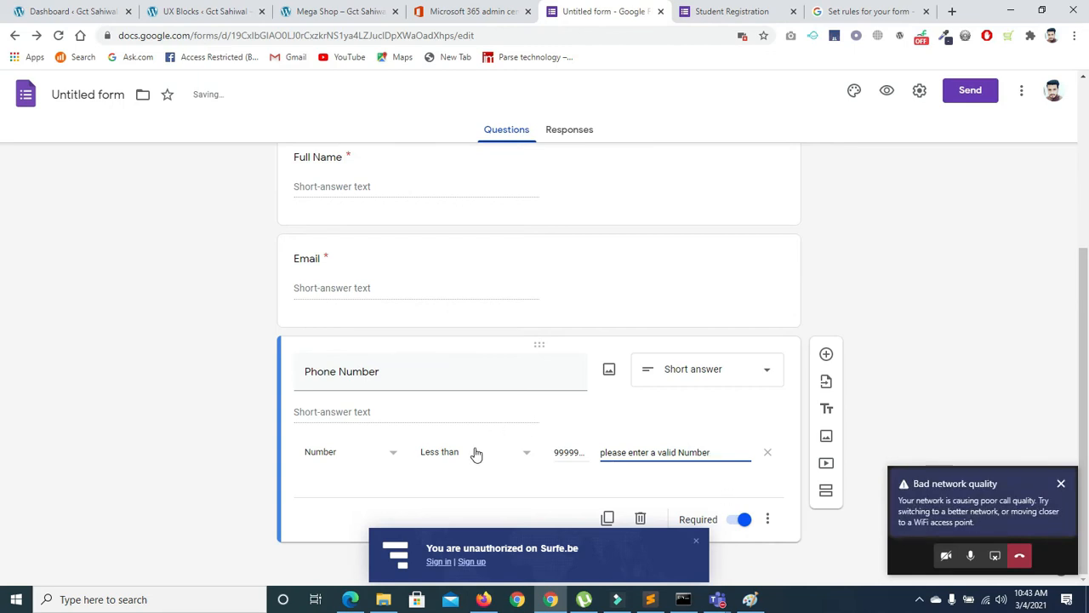
pyautogui.click(574, 452)
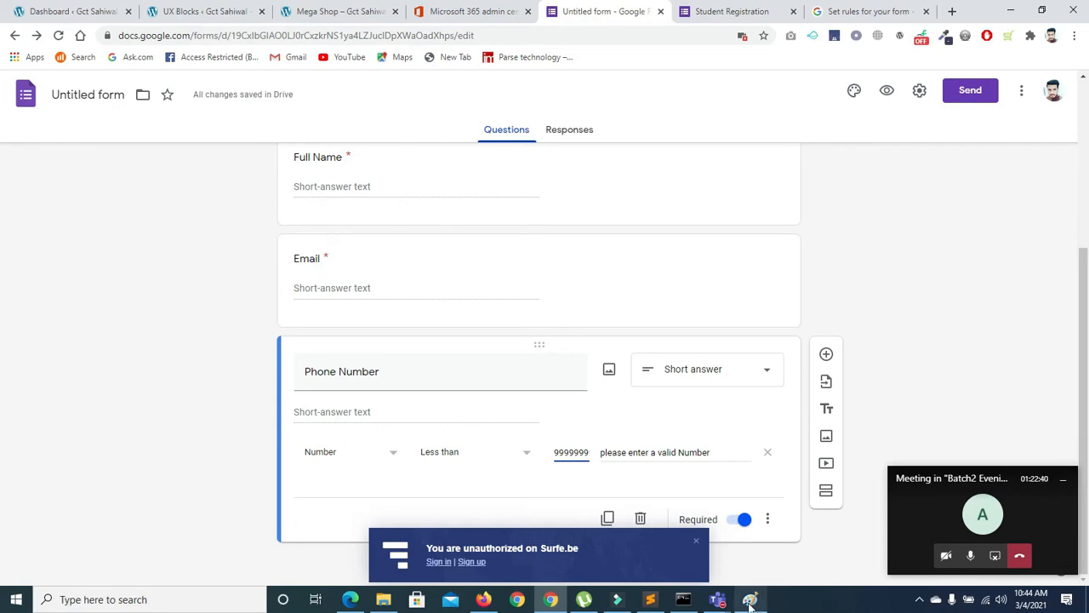
pyautogui.moveTo(750, 599)
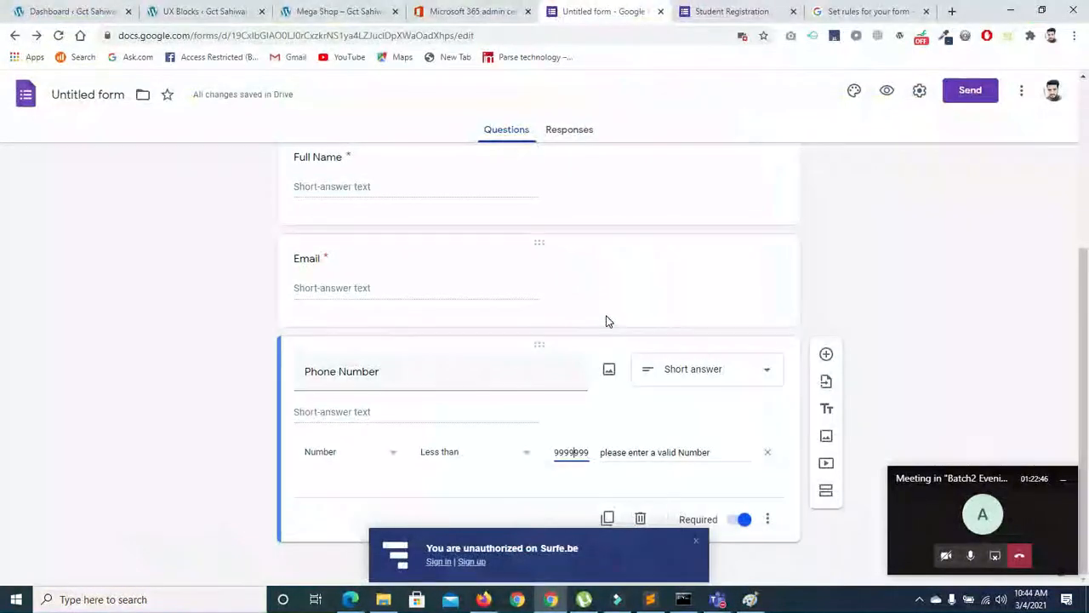
# Add a fourth line with an 11-digit sample phone number to Paint's text box
pyautogui.click(749, 599)
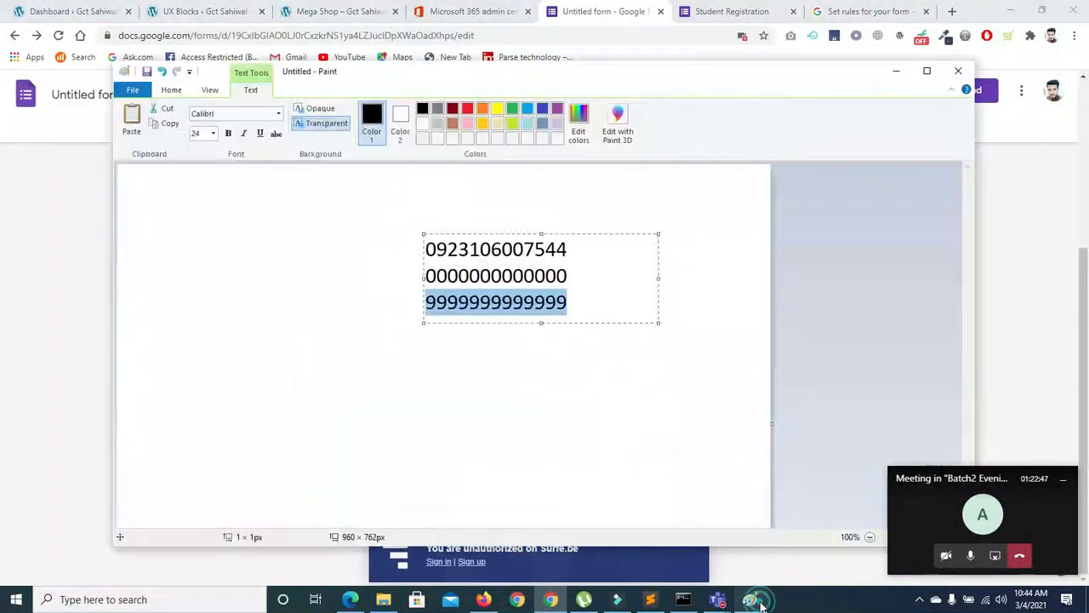
pyautogui.click(586, 307)
pyautogui.press('Return')
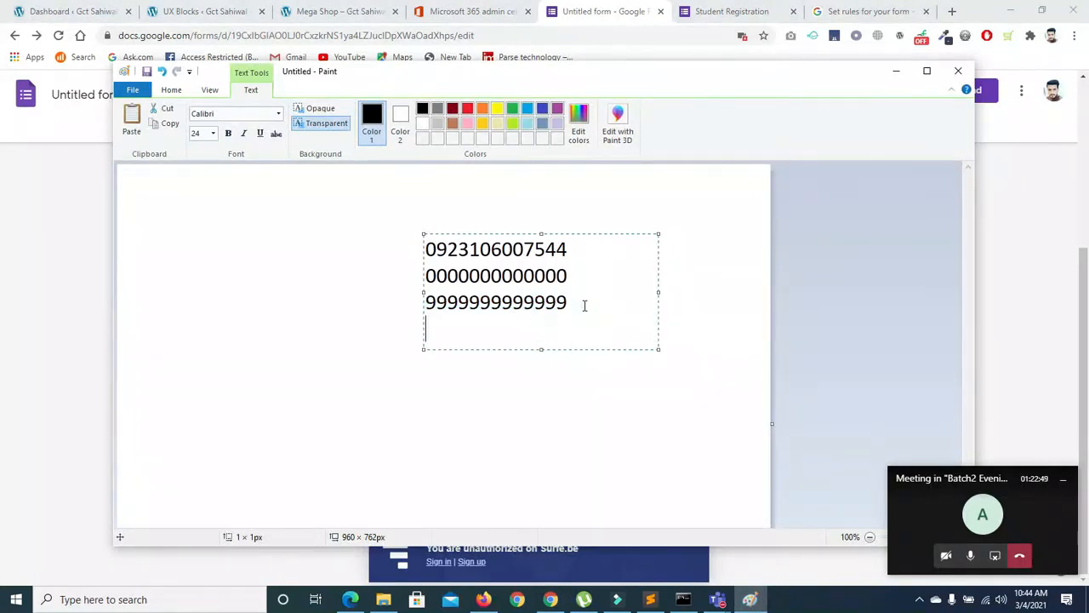
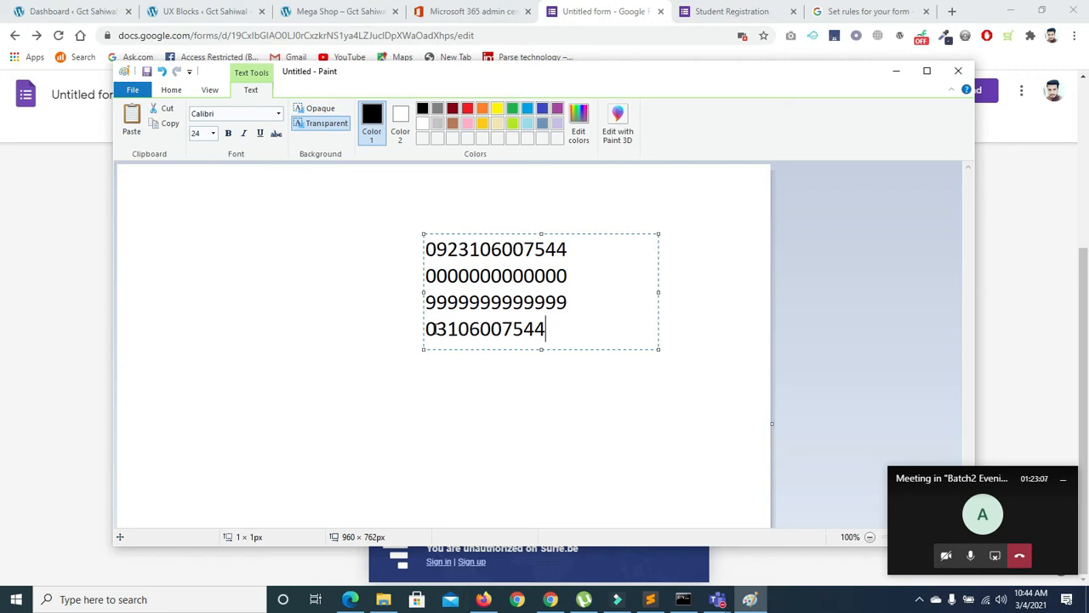
pyautogui.moveTo(426, 331); pyautogui.dragTo(545, 338)
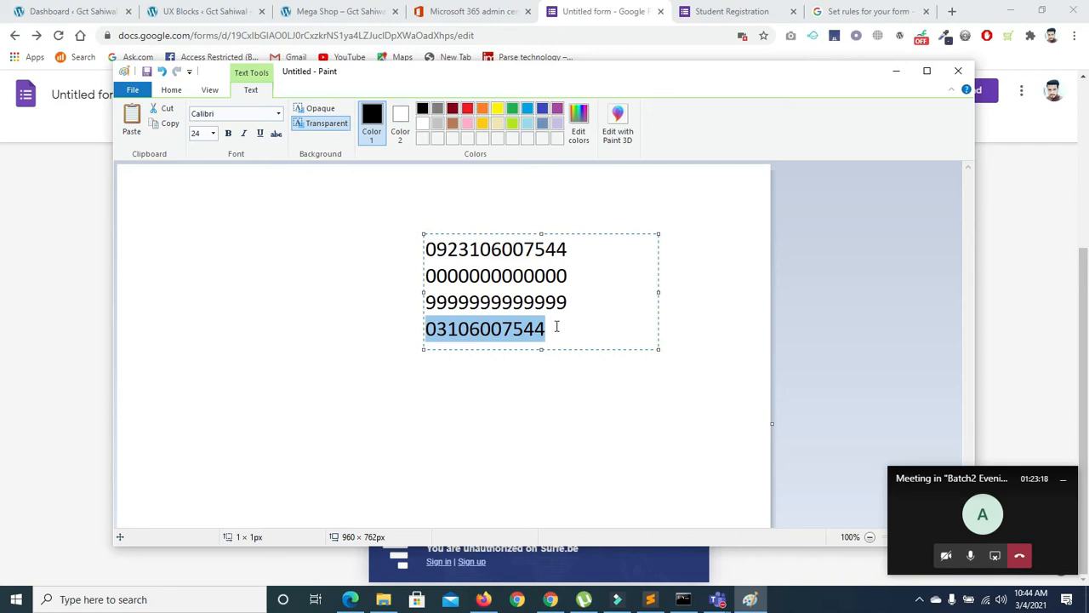
pyautogui.click(556, 327)
pyautogui.moveTo(549, 331); pyautogui.dragTo(549, 302)
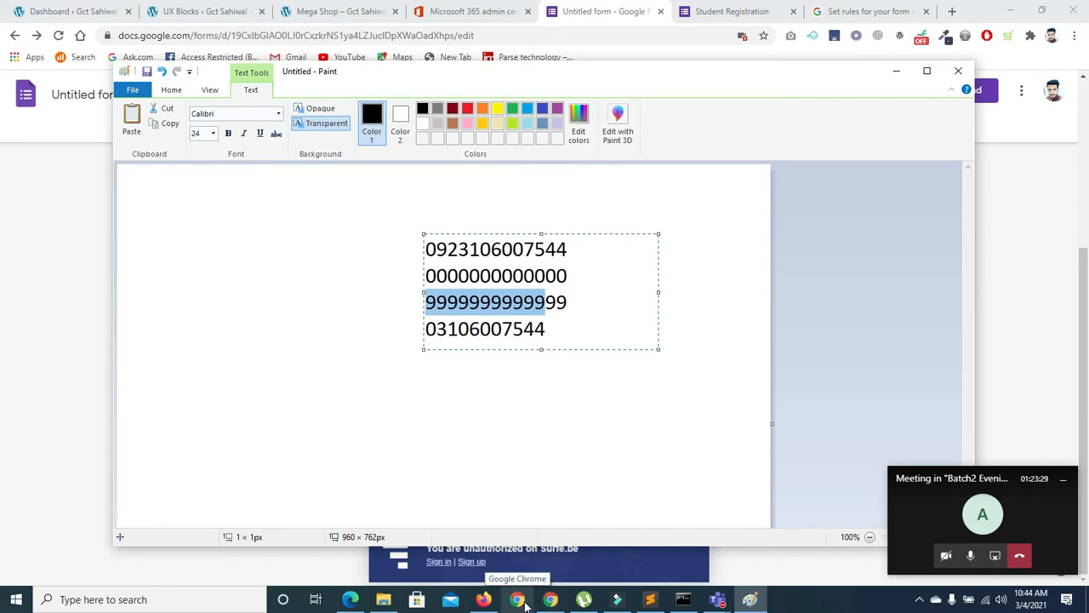
pyautogui.moveTo(583, 599)
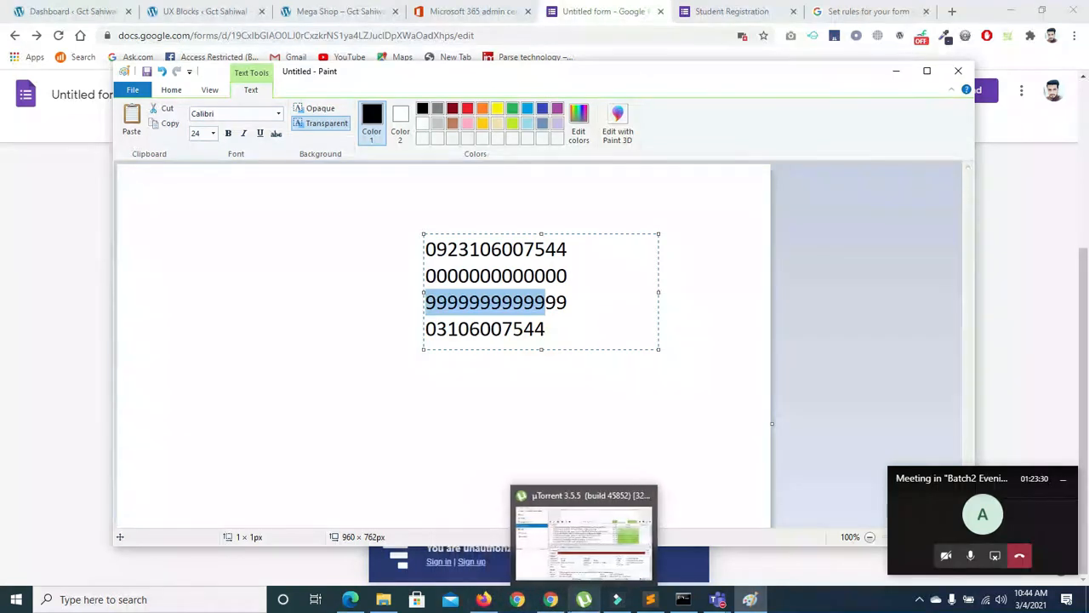
pyautogui.click(551, 599)
# Re-enter the 9999999 limit and capitalise the error text to 'Please enter a valid Number'
pyautogui.doubleClick(582, 451)
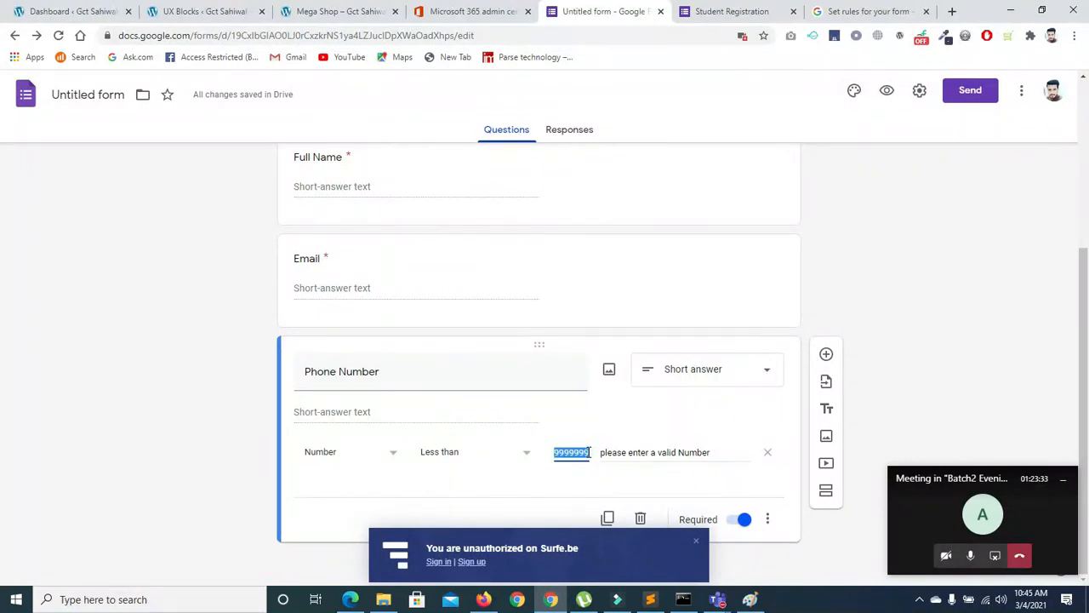
pyautogui.write('9999999')
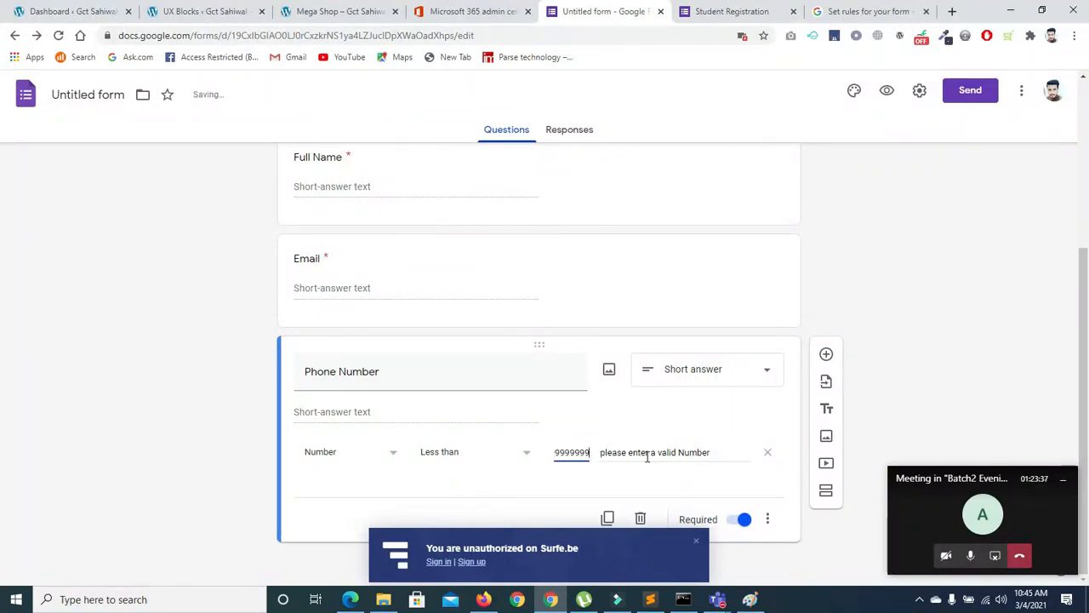
pyautogui.moveTo(605, 452); pyautogui.dragTo(599, 450)
pyautogui.press('BackSpace')
pyautogui.write('P')
pyautogui.click(440, 409)
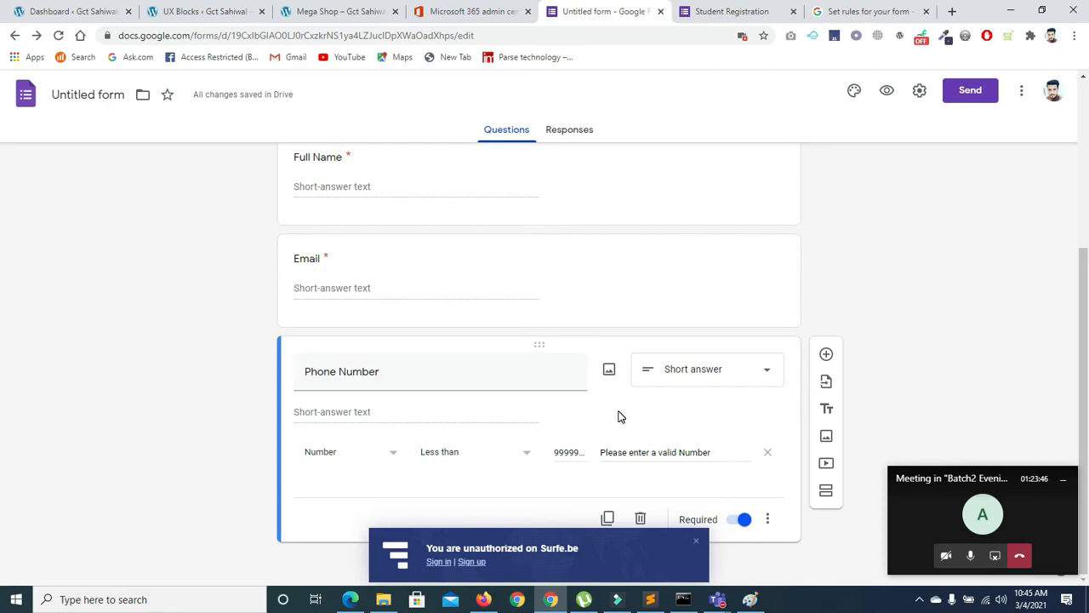
pyautogui.click(766, 519)
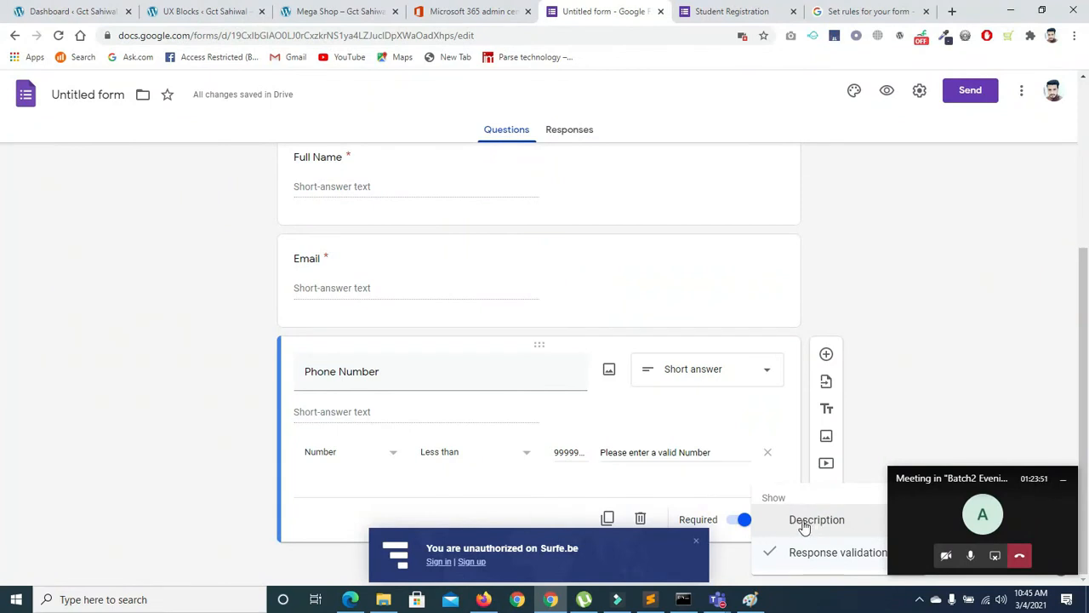
# Add the Phone Number description 'valid Number is' followed by an example 11-digit number
pyautogui.click(804, 522)
pyautogui.click(426, 413)
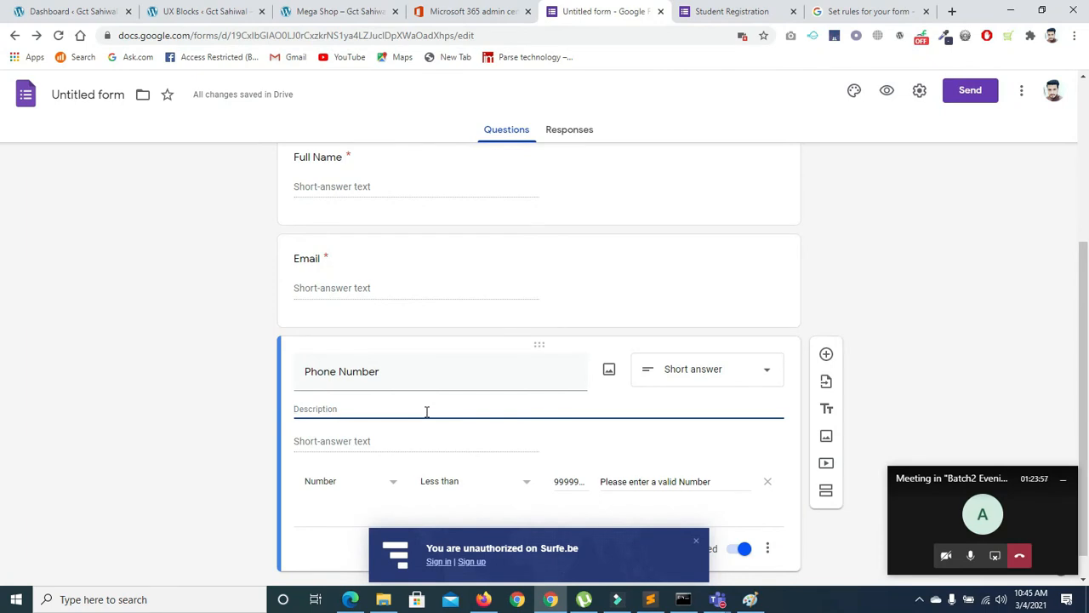
pyautogui.write('Number ')
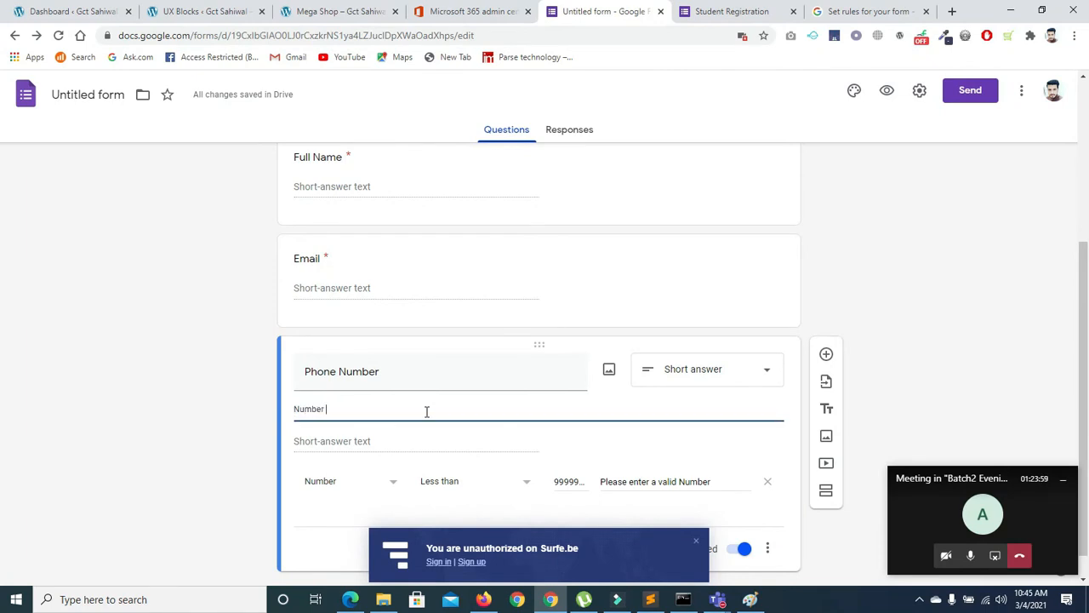
pyautogui.write('Sta')
pyautogui.write('rt Form ')
pyautogui.write('rm')
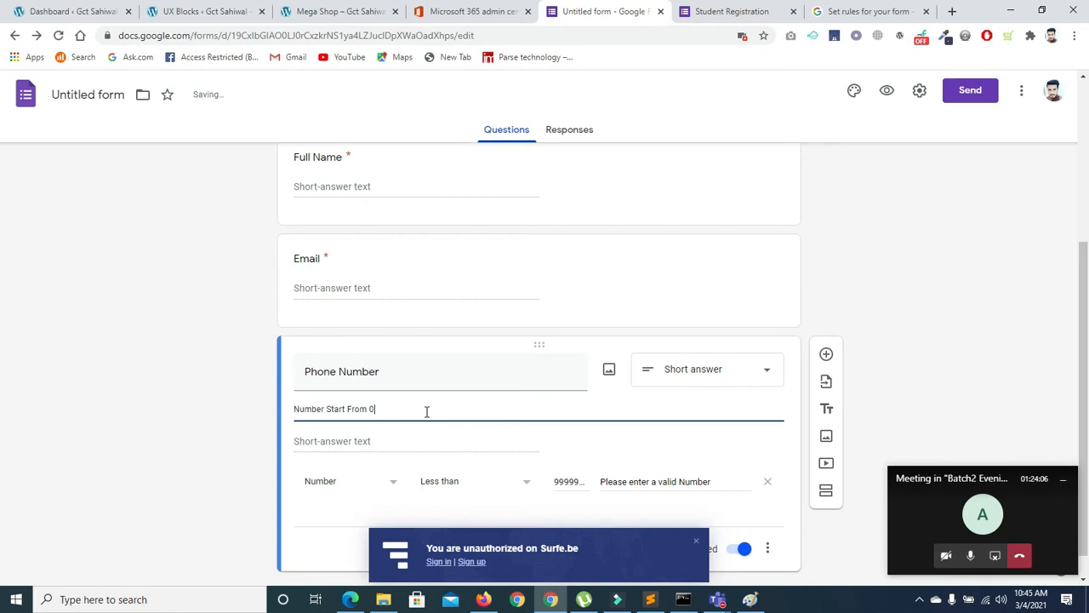
pyautogui.press('BackSpace')
pyautogui.press('BackSpace')
pyautogui.press('BackSpace')
pyautogui.press('BackSpace')
pyautogui.press('BackSpace')
pyautogui.press('BackSpace')
pyautogui.press('BackSpace')
pyautogui.press('BackSpace')
pyautogui.press('BackSpace')
pyautogui.press('BackSpace')
pyautogui.press('BackSpace')
pyautogui.press('BackSpace')
pyautogui.press('BackSpace')
pyautogui.press('BackSpace')
pyautogui.press('BackSpace')
pyautogui.press('BackSpace')
pyautogui.press('BackSpace')
pyautogui.write('valid Numer')
pyautogui.press('BackSpace')
pyautogui.press('BackSpace')
pyautogui.press('BackSpace')
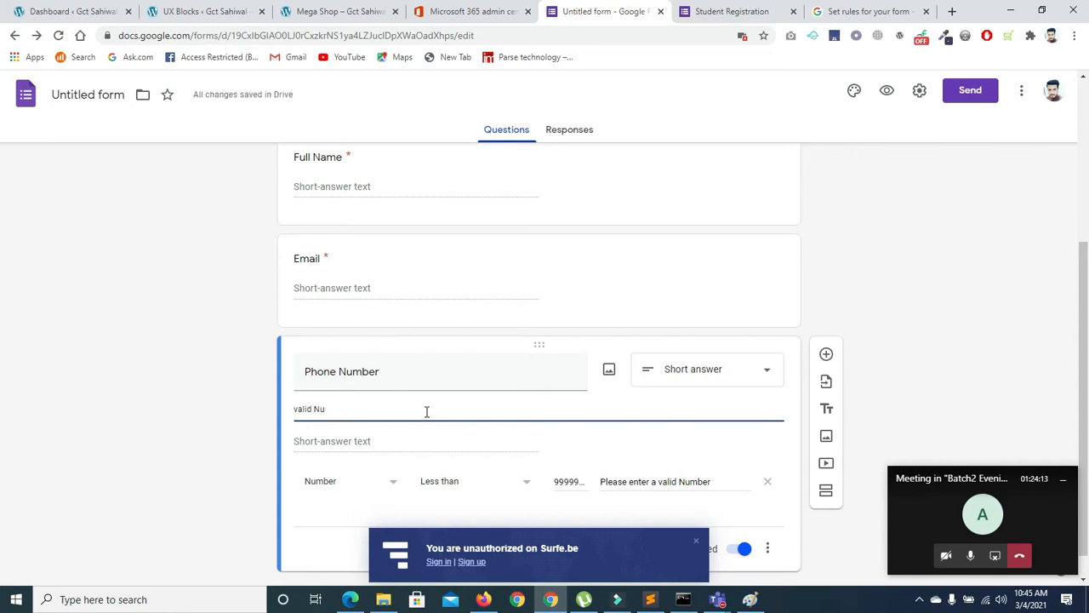
pyautogui.write('umber i')
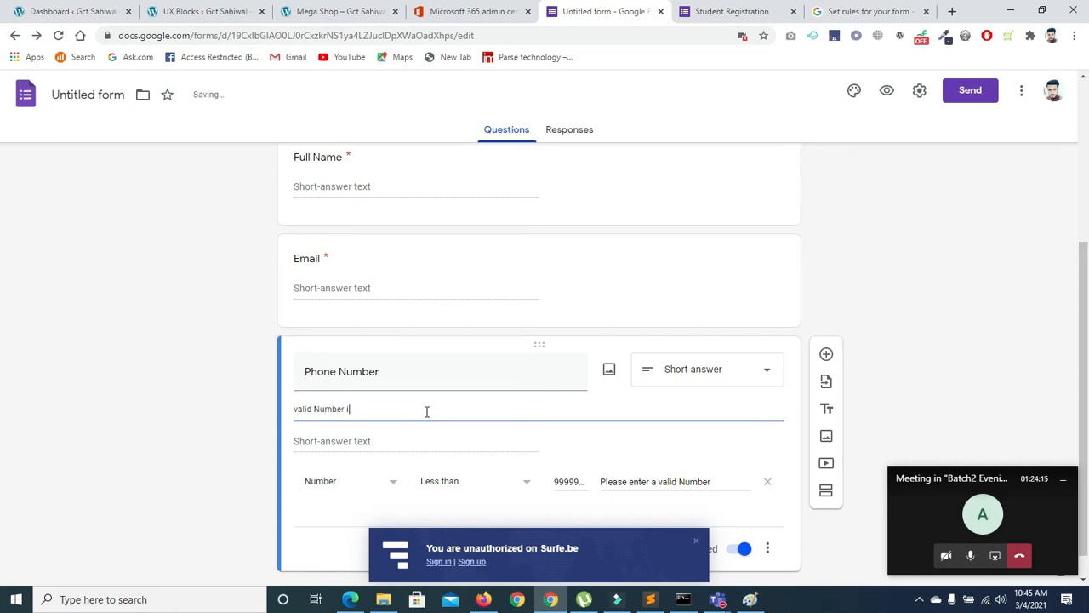
pyautogui.write('s 0300')
pyautogui.press('BackSpace')
pyautogui.press('BackSpace')
pyautogui.write('01233456')
pyautogui.press('BackSpace')
pyautogui.press('BackSpace')
pyautogui.press('BackSpace')
pyautogui.press('BackSpace')
pyautogui.write('345')
pyautogui.click(701, 550)
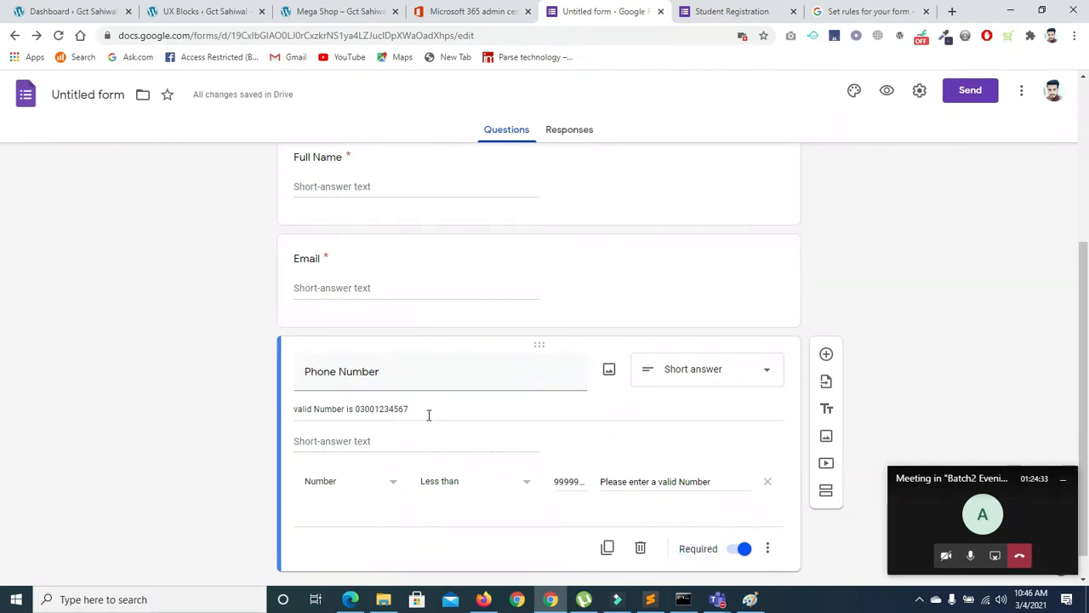
# Reload the live Student Registration form and autofill the saved name and phone answers
pyautogui.click(749, 13)
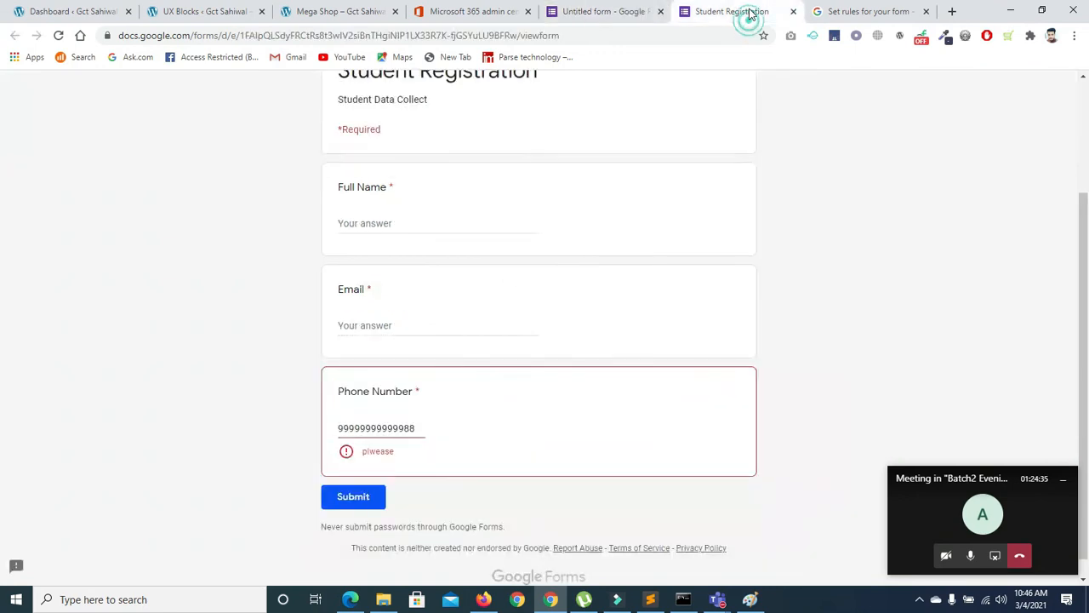
pyautogui.click(58, 34)
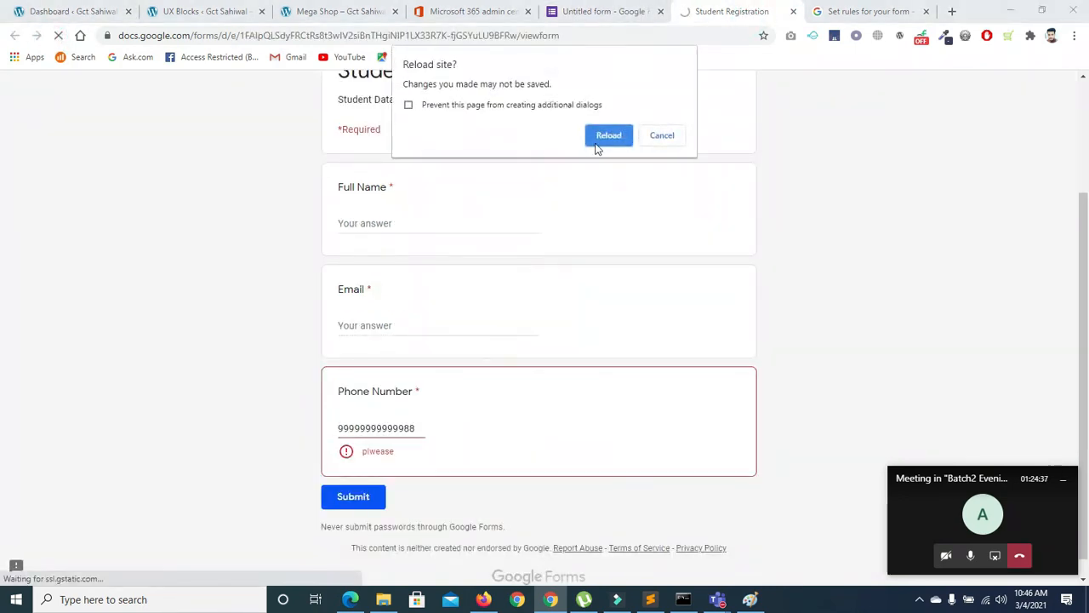
pyautogui.click(605, 136)
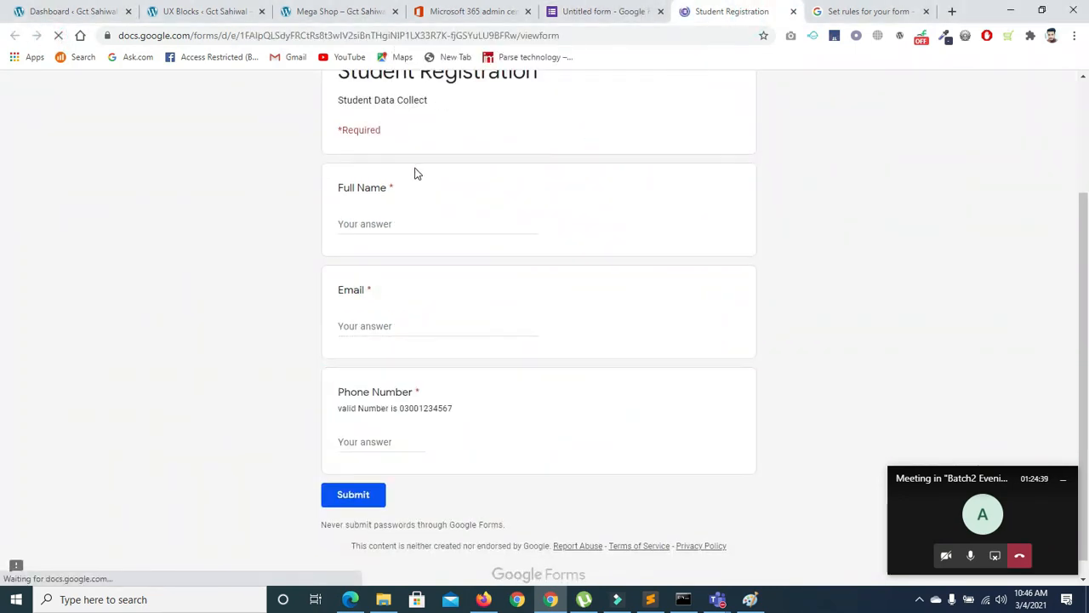
pyautogui.click(360, 412)
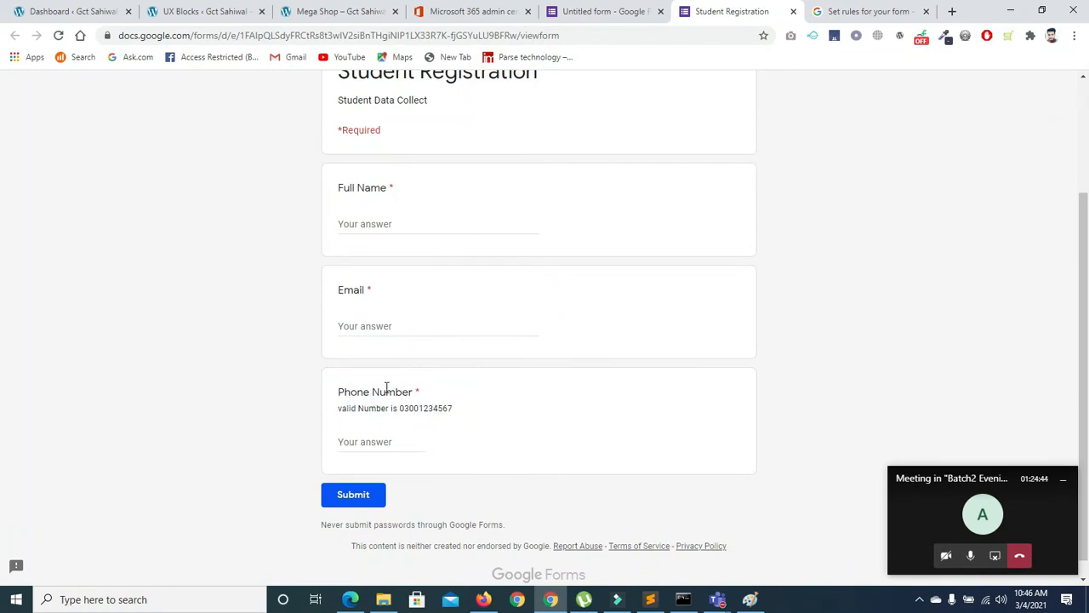
pyautogui.click(384, 439)
pyautogui.click(378, 468)
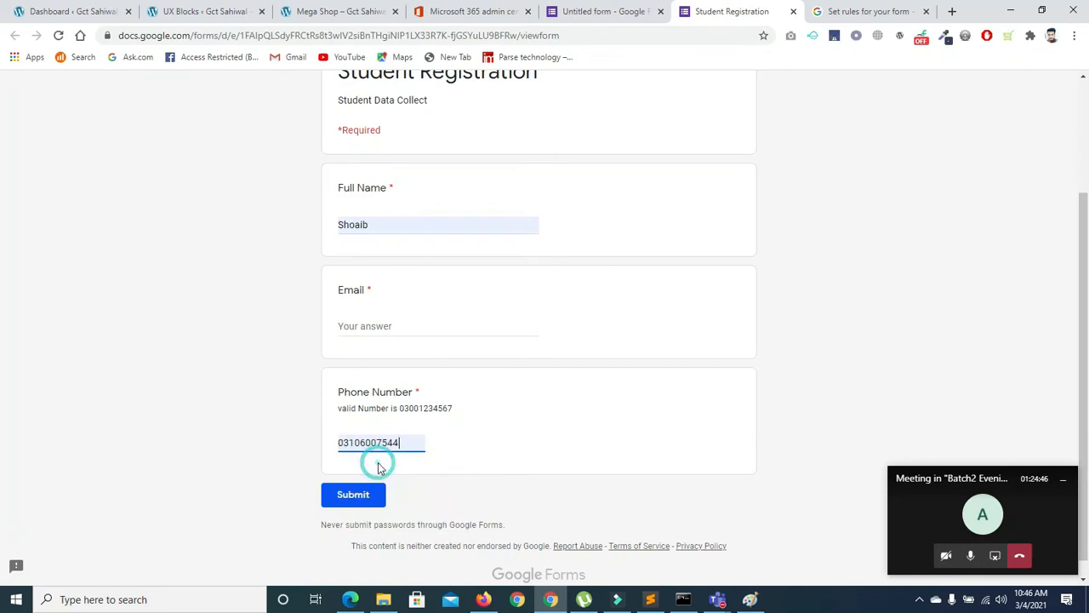
# Append extra digits to the phone number to trigger the 'Please enter a valid Number' error
pyautogui.write('7')
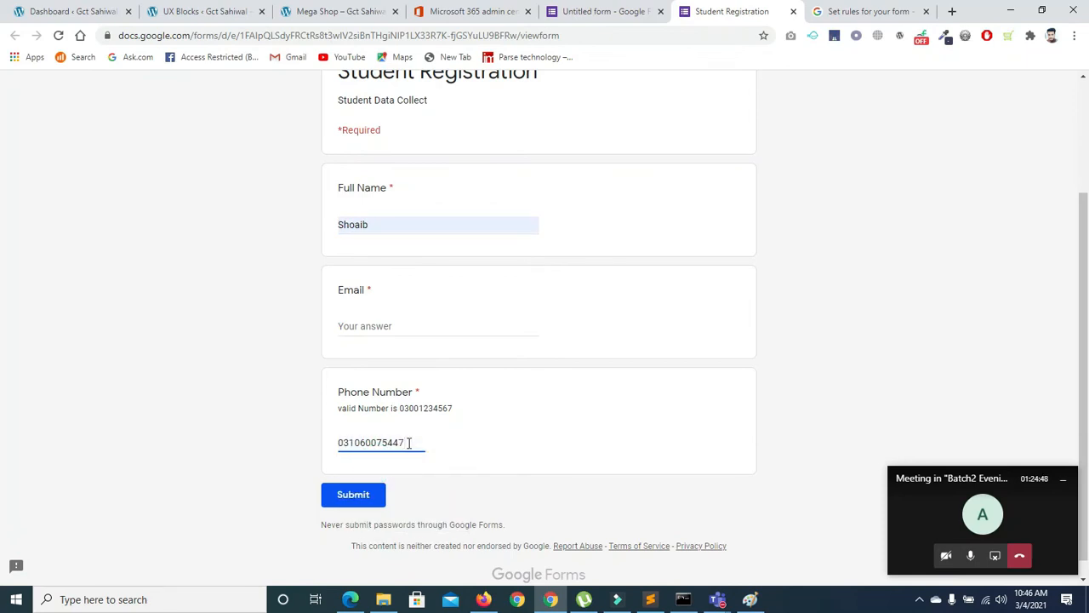
pyautogui.click(427, 458)
pyautogui.click(418, 442)
pyautogui.write('8')
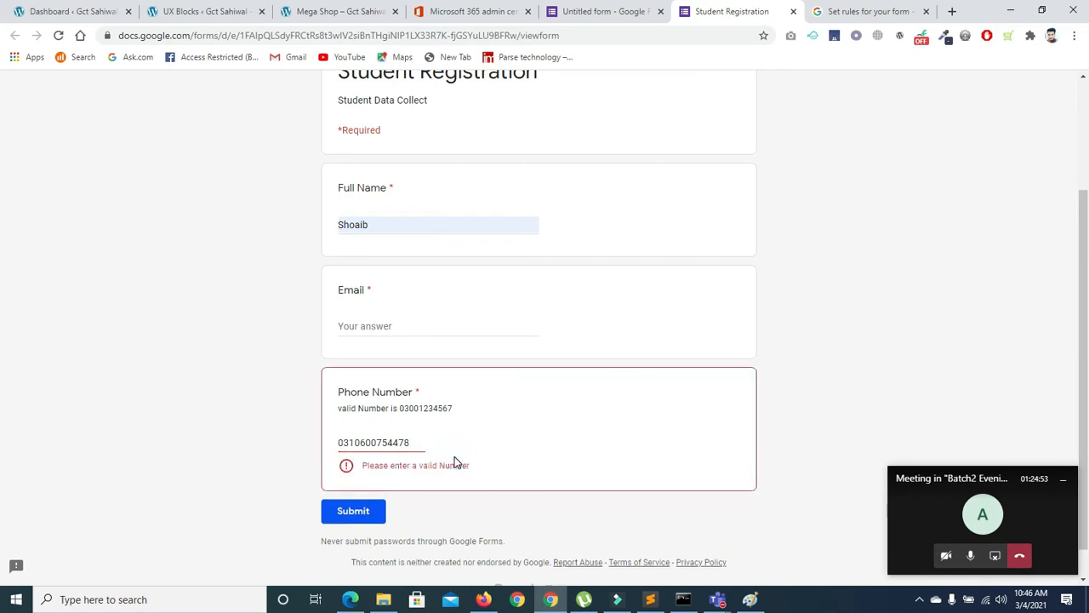
pyautogui.press('BackSpace')
pyautogui.press('BackSpace')
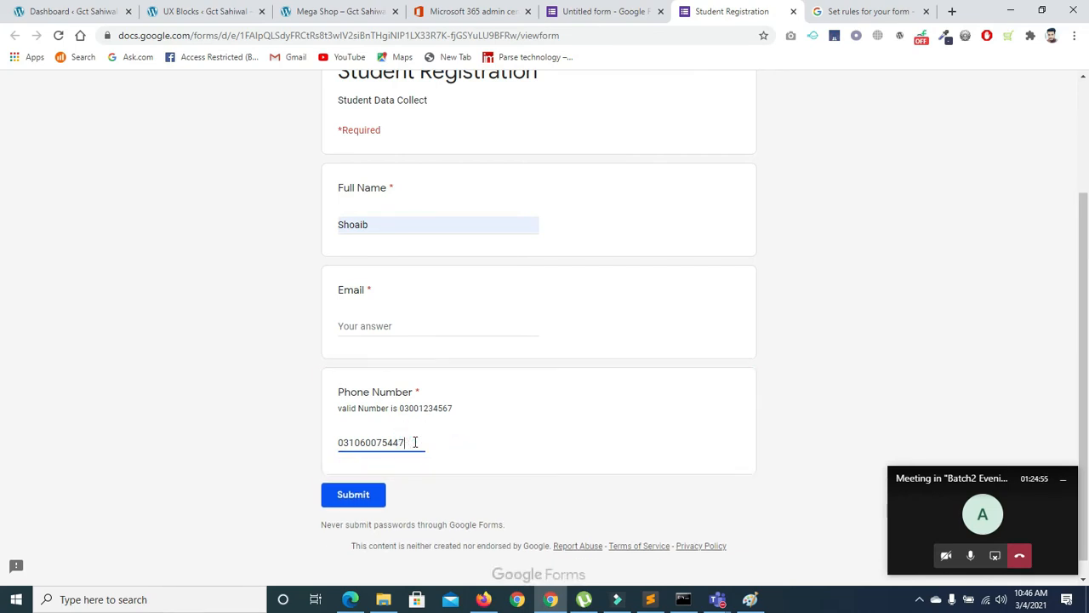
pyautogui.click(488, 456)
pyautogui.click(397, 440)
pyautogui.click(407, 443)
pyautogui.write('8')
pyautogui.write('8')
pyautogui.click(454, 467)
pyautogui.click(410, 442)
pyautogui.press('BackSpace')
pyautogui.click(418, 461)
# Refill the saved phone number and lengthen it with extra 8s to recheck validation
pyautogui.click(398, 449)
pyautogui.click(374, 452)
pyautogui.click(372, 470)
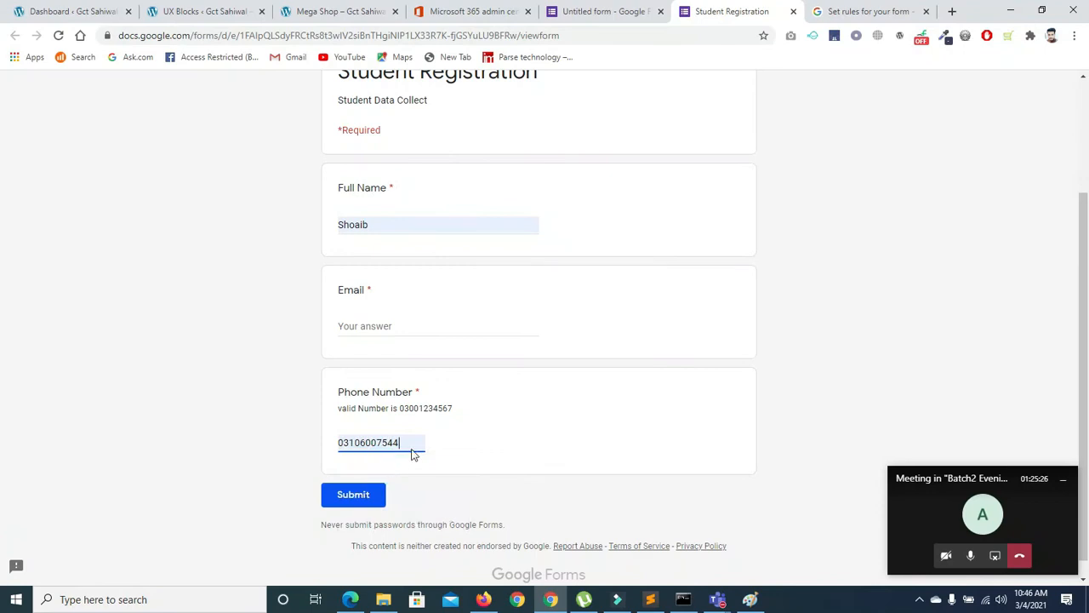
pyautogui.click(406, 440)
pyautogui.write('8')
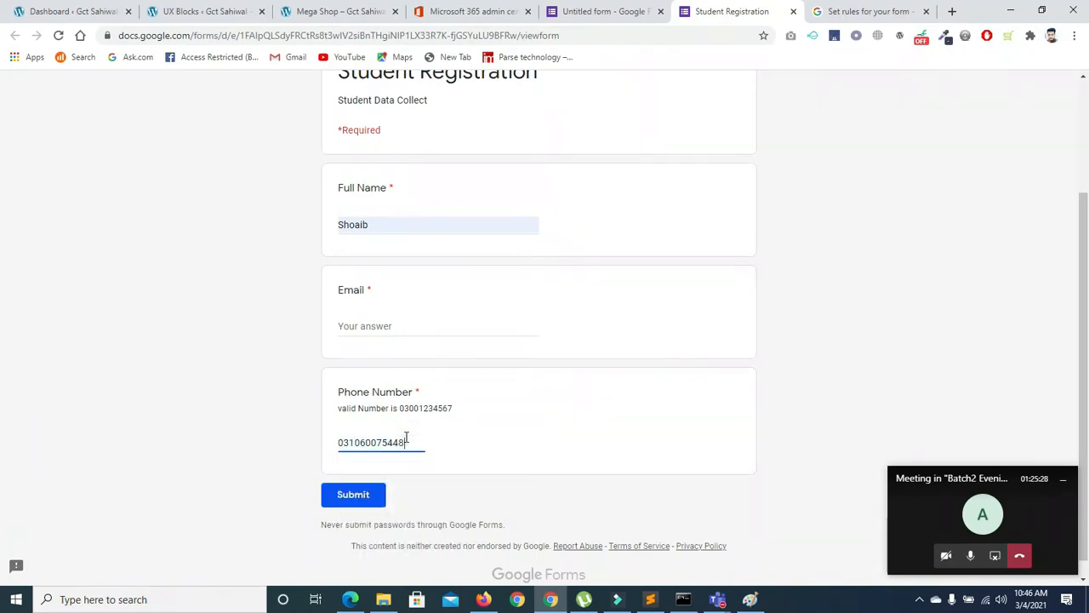
pyautogui.click(408, 440)
pyautogui.write('8')
pyautogui.click(421, 462)
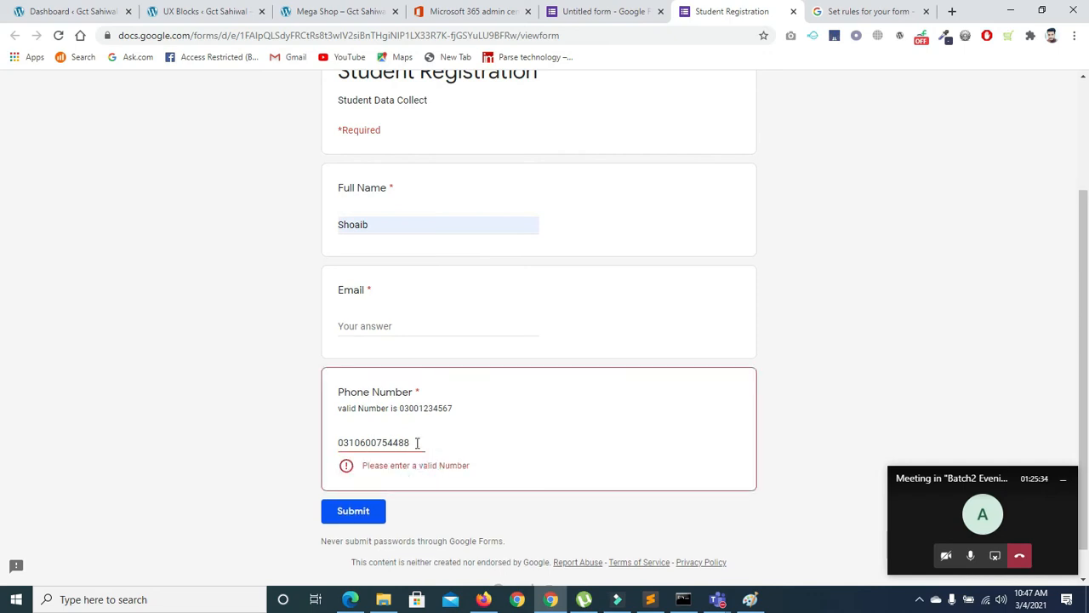
pyautogui.doubleClick(410, 442)
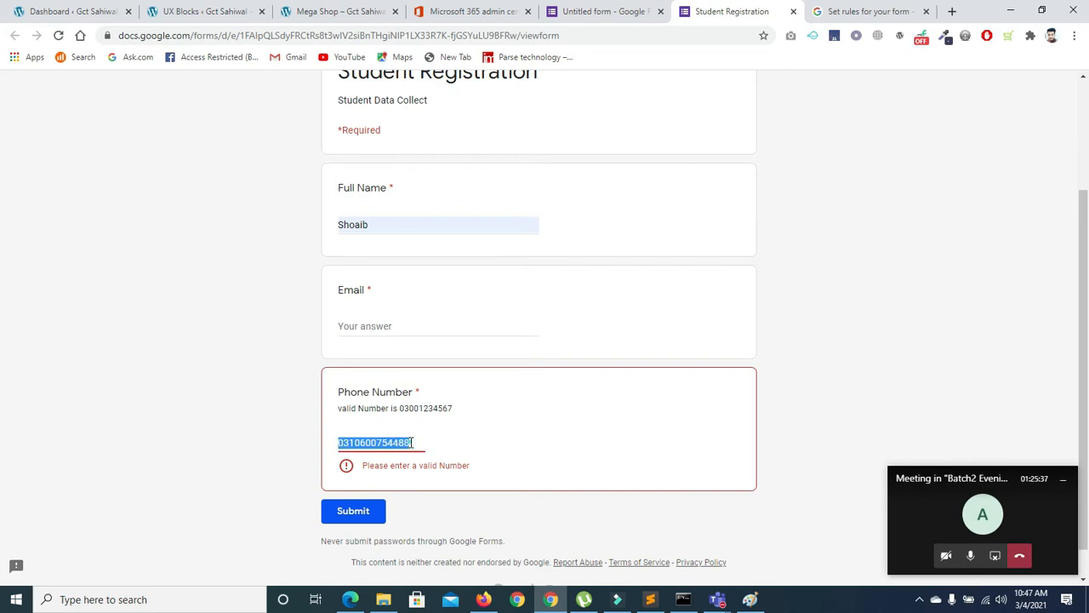
pyautogui.write('99999999999')
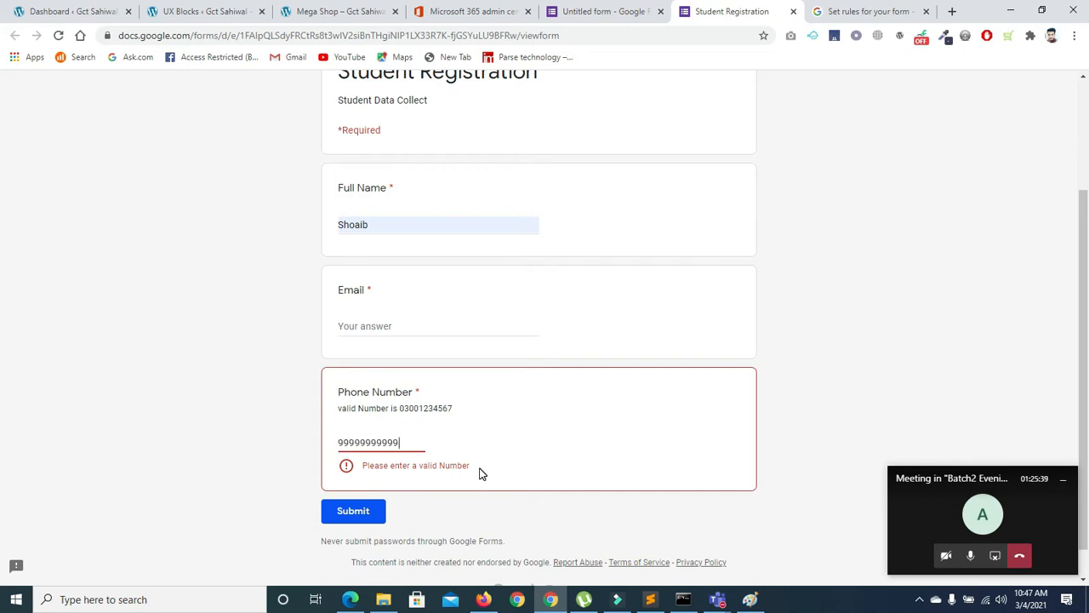
pyautogui.click(525, 473)
pyautogui.click(411, 445)
pyautogui.click(420, 465)
pyautogui.click(408, 440)
pyautogui.press('BackSpace')
pyautogui.press('BackSpace')
pyautogui.click(417, 470)
pyautogui.click(406, 442)
pyautogui.press('BackSpace')
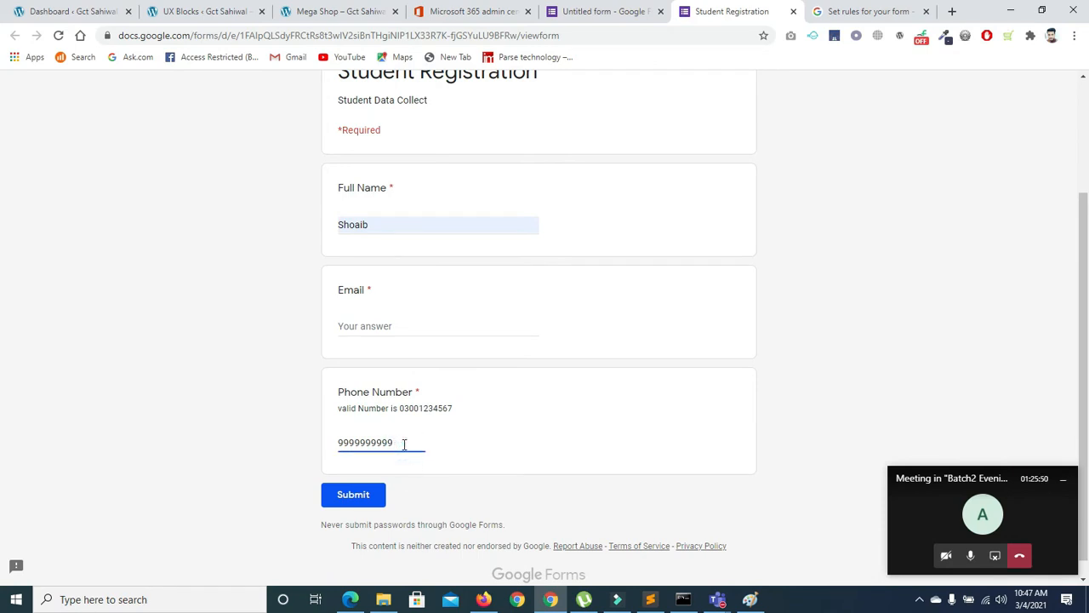
pyautogui.write('9')
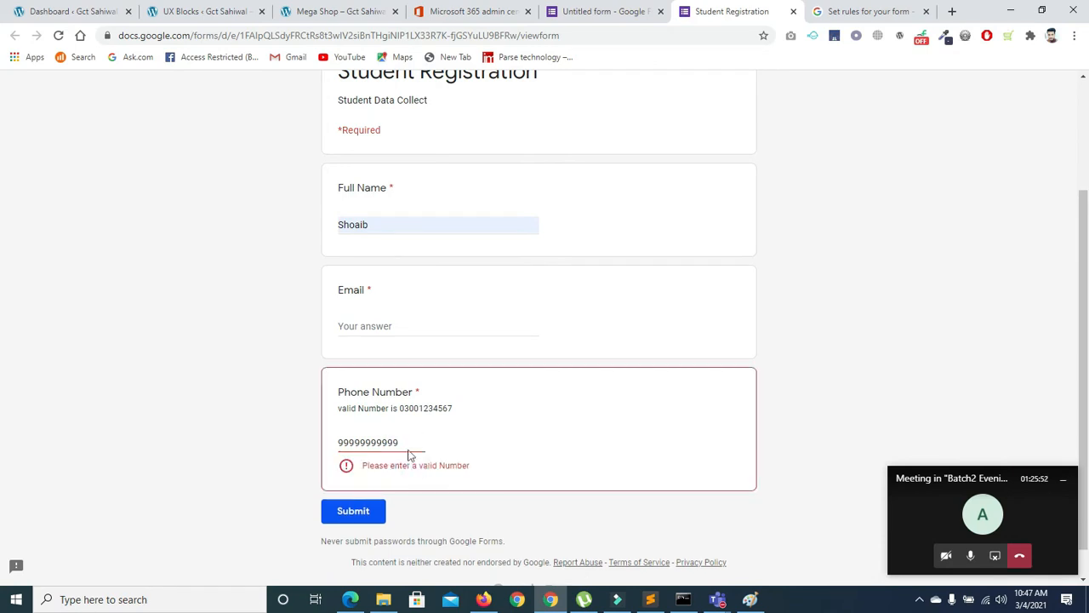
pyautogui.press('BackSpace')
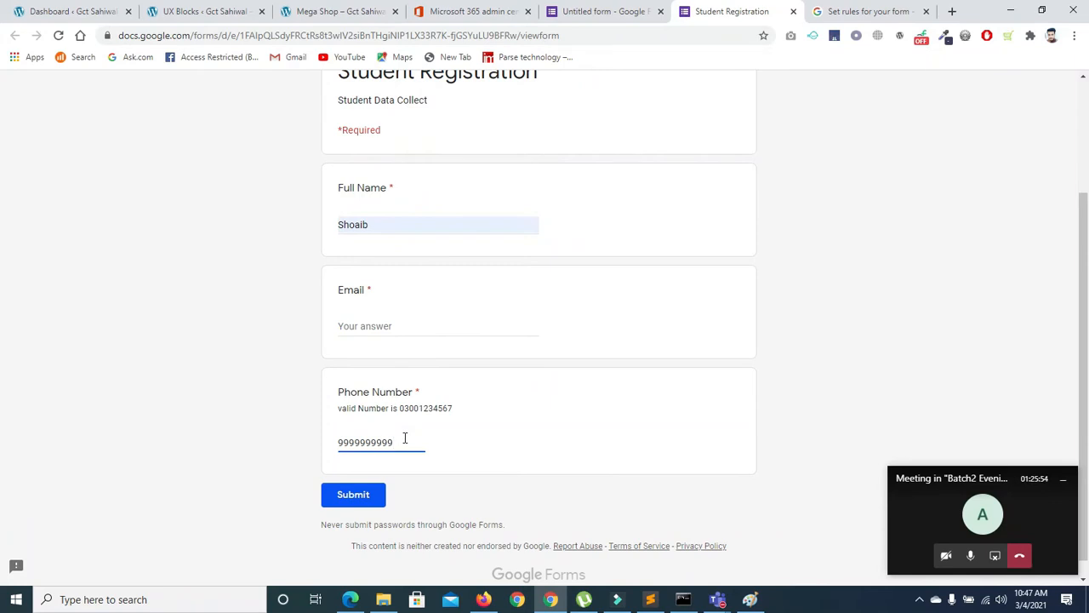
# Capitalise the first letter of the Phone Number hint description to 'V'
pyautogui.click(608, 12)
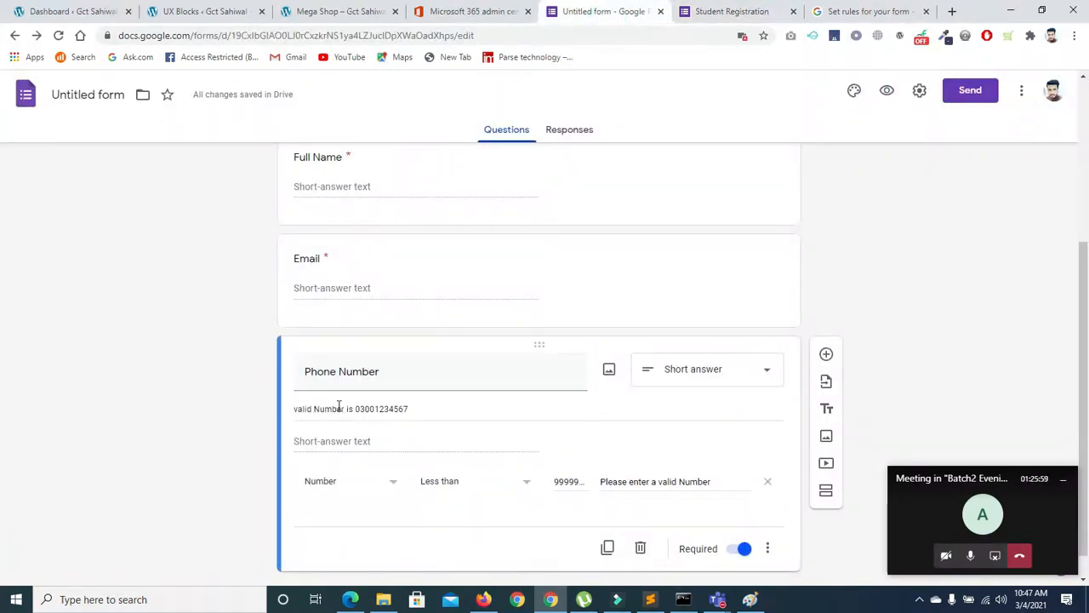
pyautogui.tripleClick(298, 409)
pyautogui.click(297, 410)
pyautogui.press('BackSpace')
pyautogui.write('V')
# Duplicate the Phone Number question and retitle the copy 'Subject'
pyautogui.moveTo(1087, 272); pyautogui.dragTo(1086, 315)
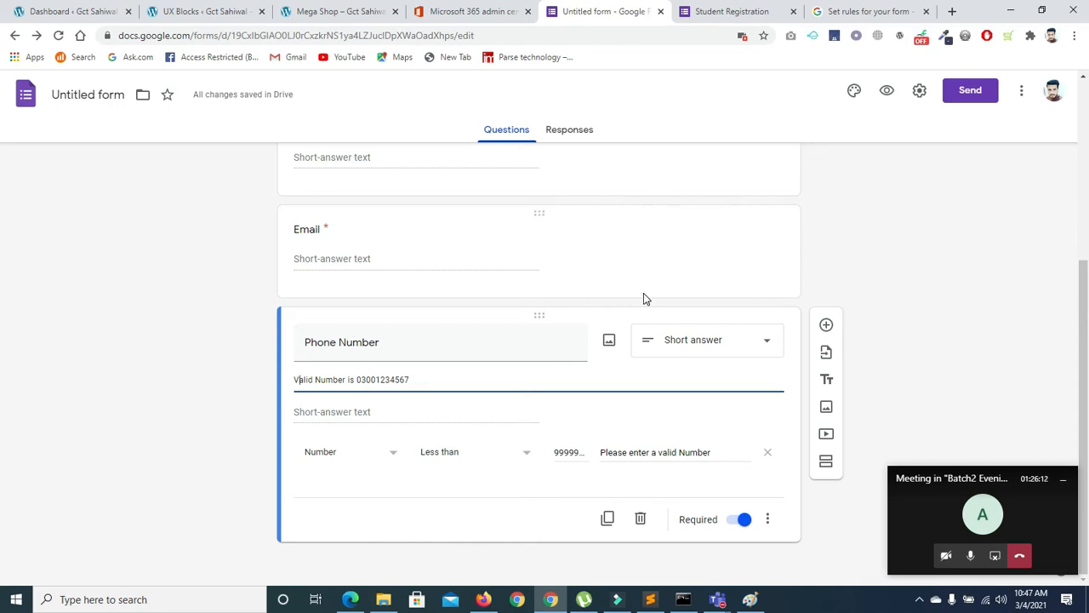
pyautogui.moveTo(1087, 289); pyautogui.dragTo(1086, 371)
pyautogui.click(606, 518)
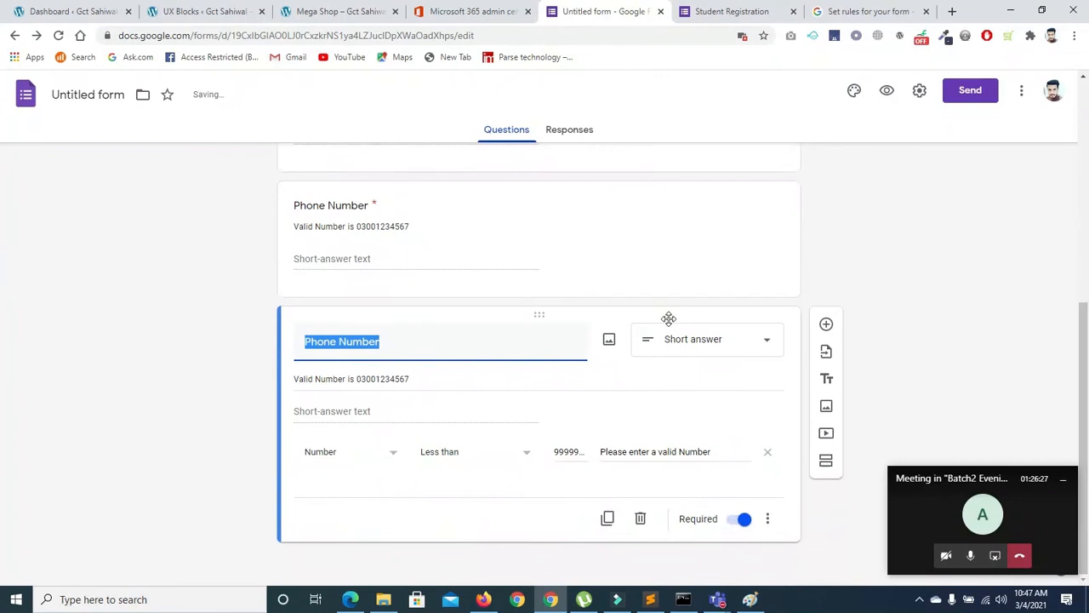
pyautogui.press('BackSpace')
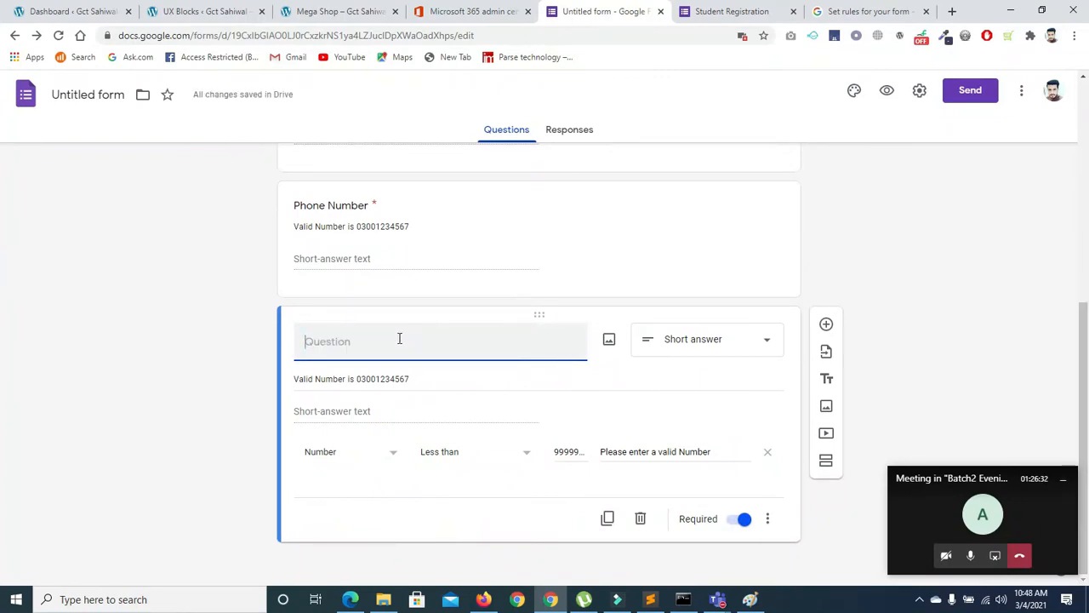
pyautogui.write('Subm')
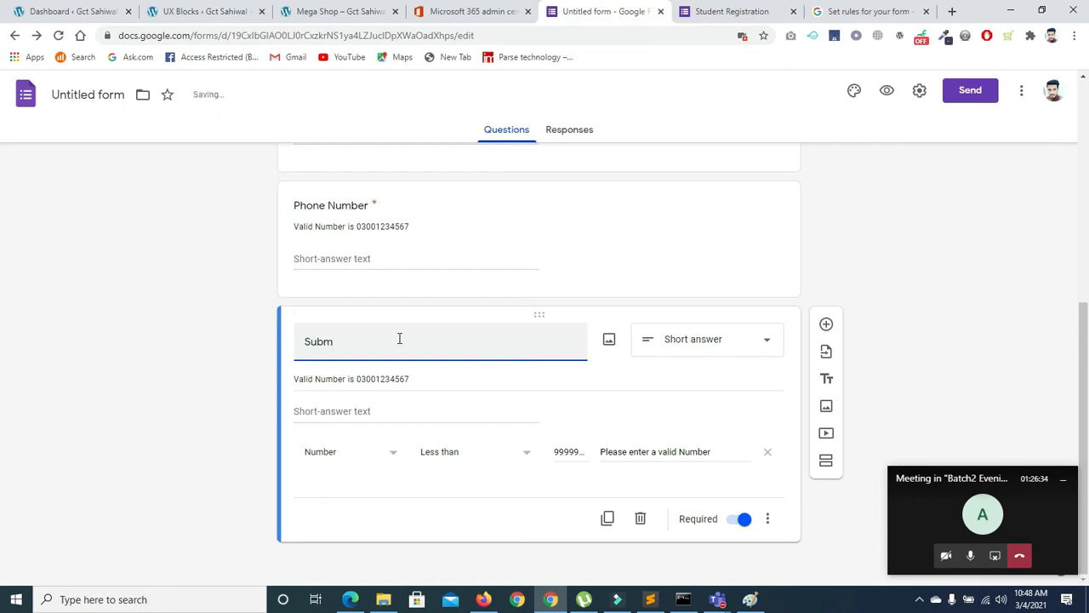
pyautogui.press('BackSpace')
pyautogui.press('BackSpace')
pyautogui.write('ect')
pyautogui.click(672, 347)
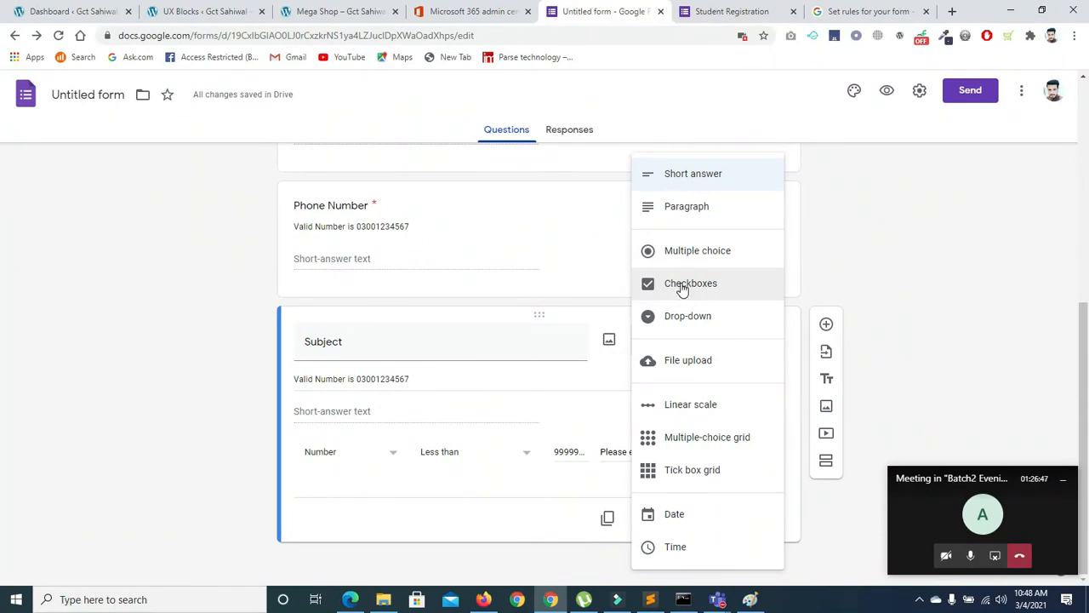
# Make Subject a Checkboxes question and delete its copied description line
pyautogui.click(703, 284)
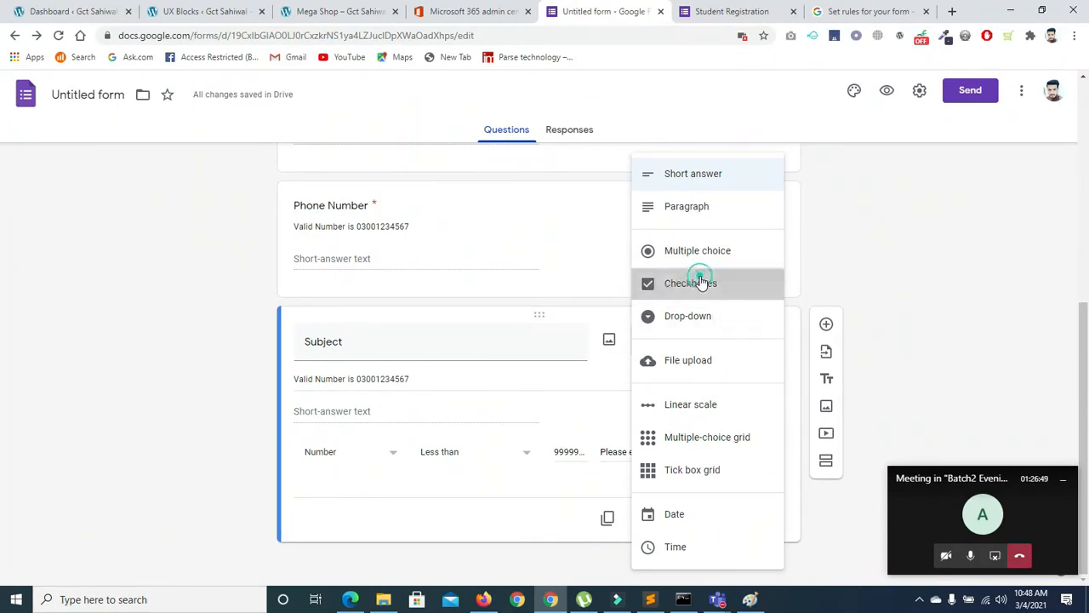
pyautogui.doubleClick(449, 358)
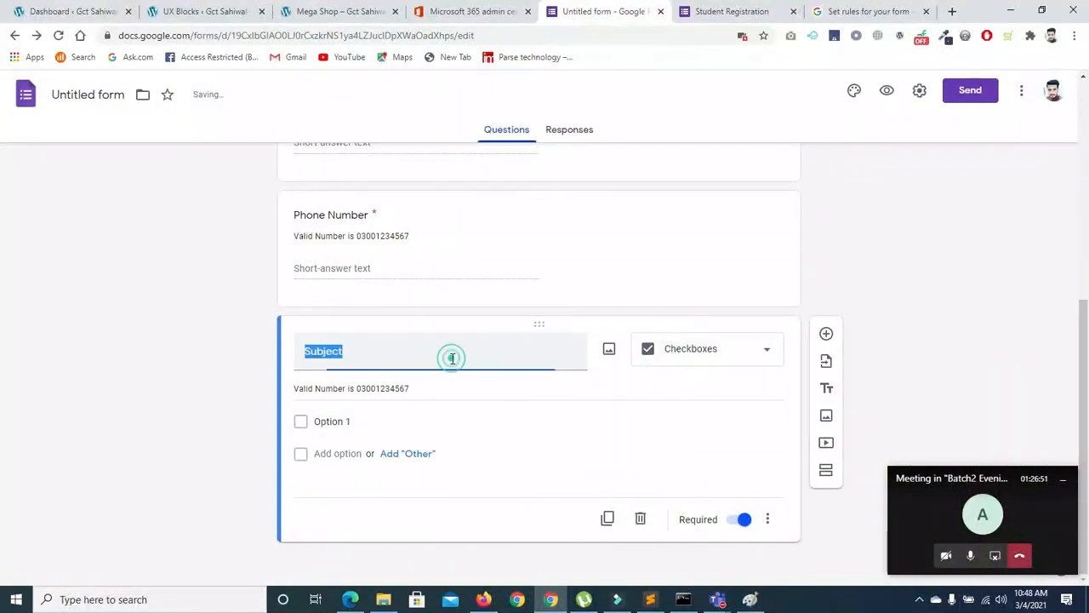
pyautogui.tripleClick(416, 392)
pyautogui.press('BackSpace')
pyautogui.press('BackSpace')
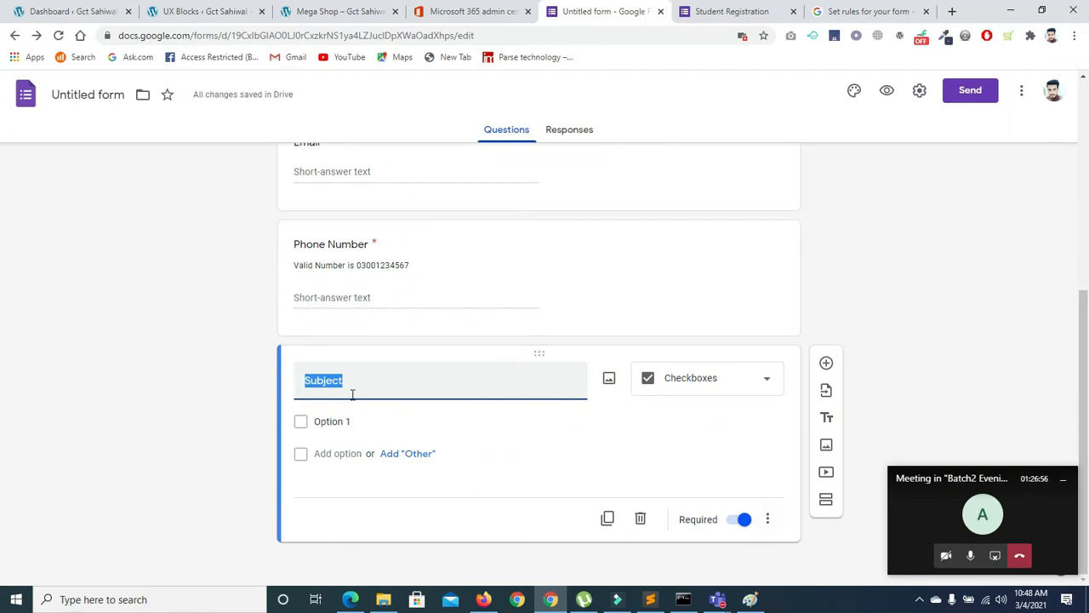
# Give Subject the options English, urdu, math and Computer
pyautogui.click(361, 421)
pyautogui.press('BackSpace')
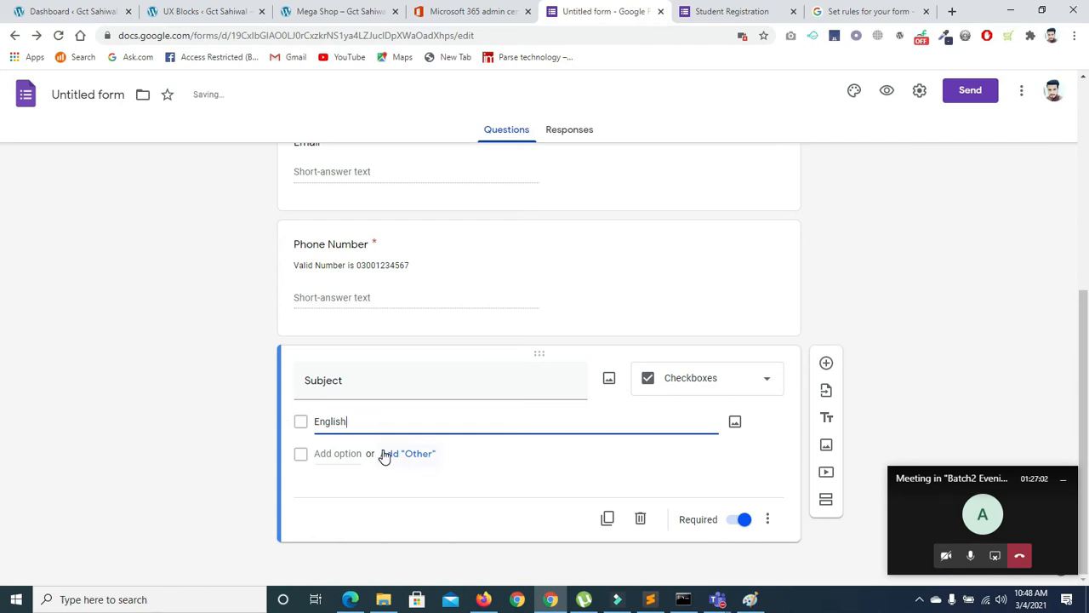
pyautogui.click(364, 420)
pyautogui.click(333, 481)
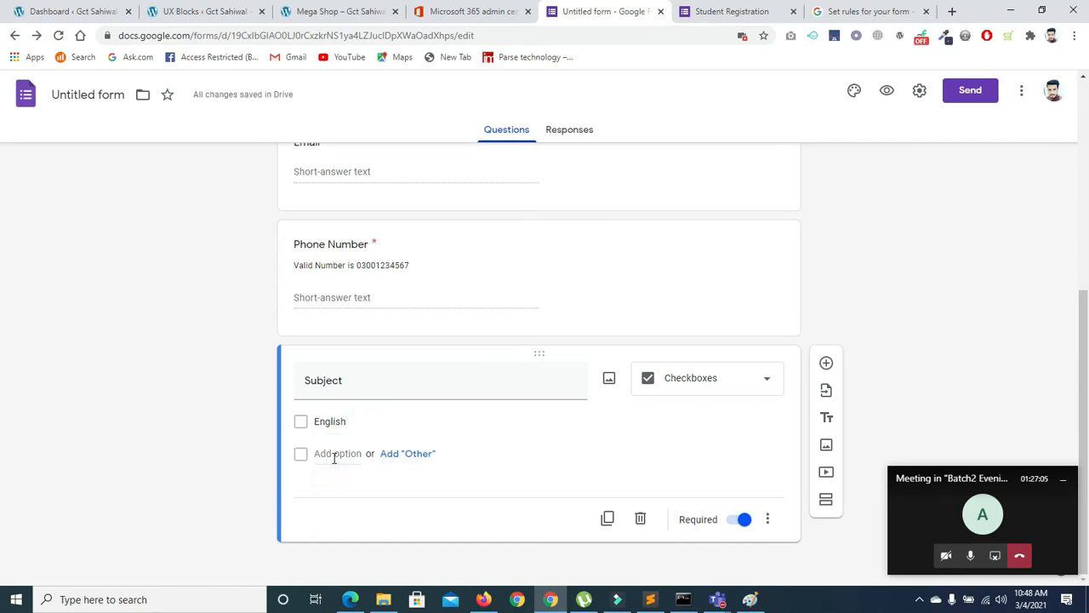
pyautogui.click(335, 453)
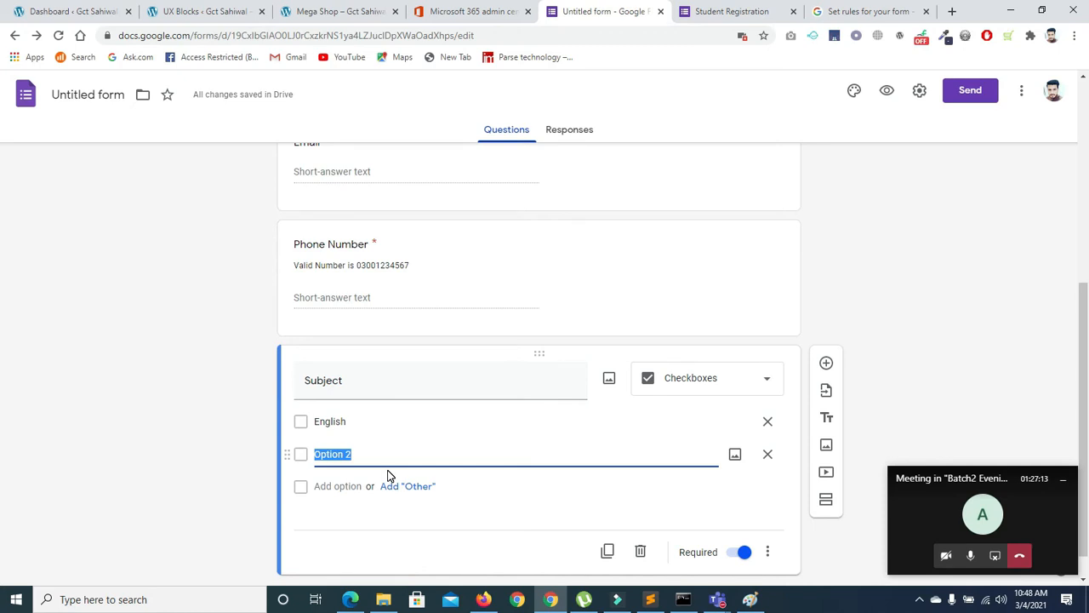
pyautogui.press('BackSpace')
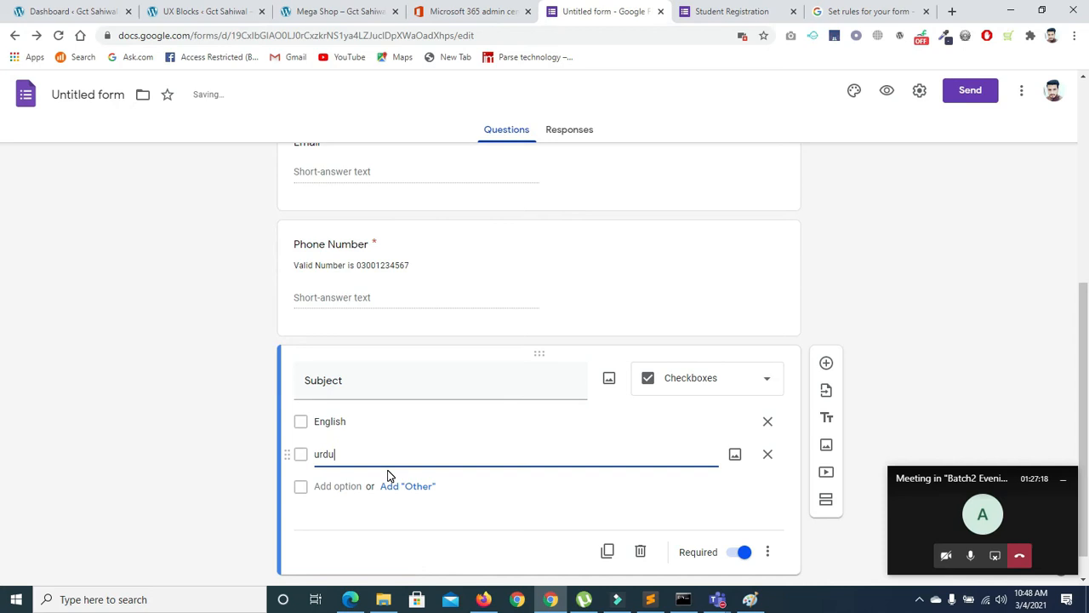
pyautogui.click(353, 485)
pyautogui.write('m')
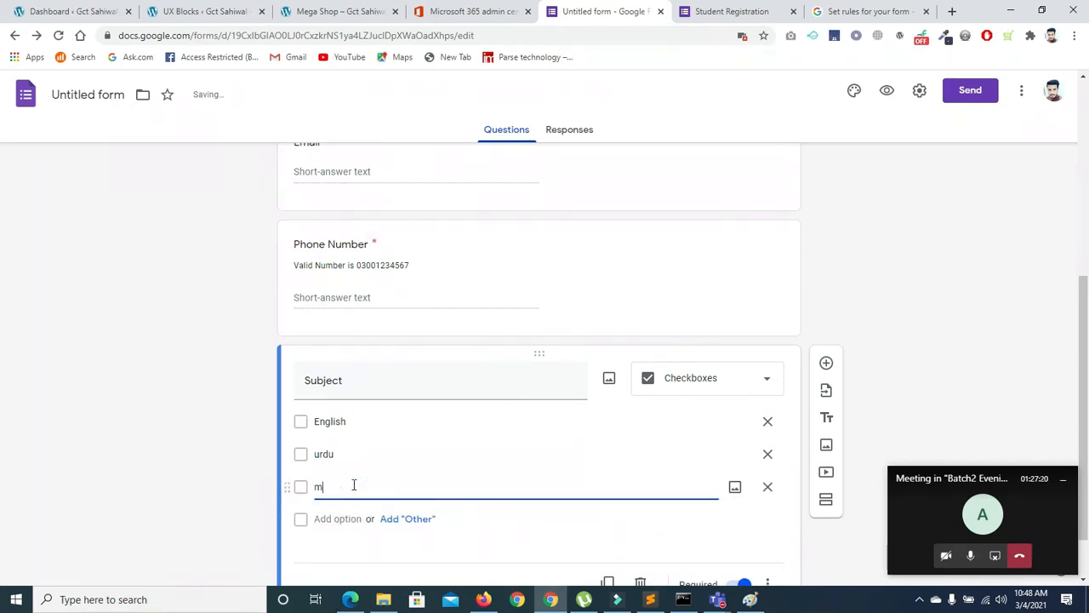
pyautogui.write('ath')
pyautogui.click(341, 518)
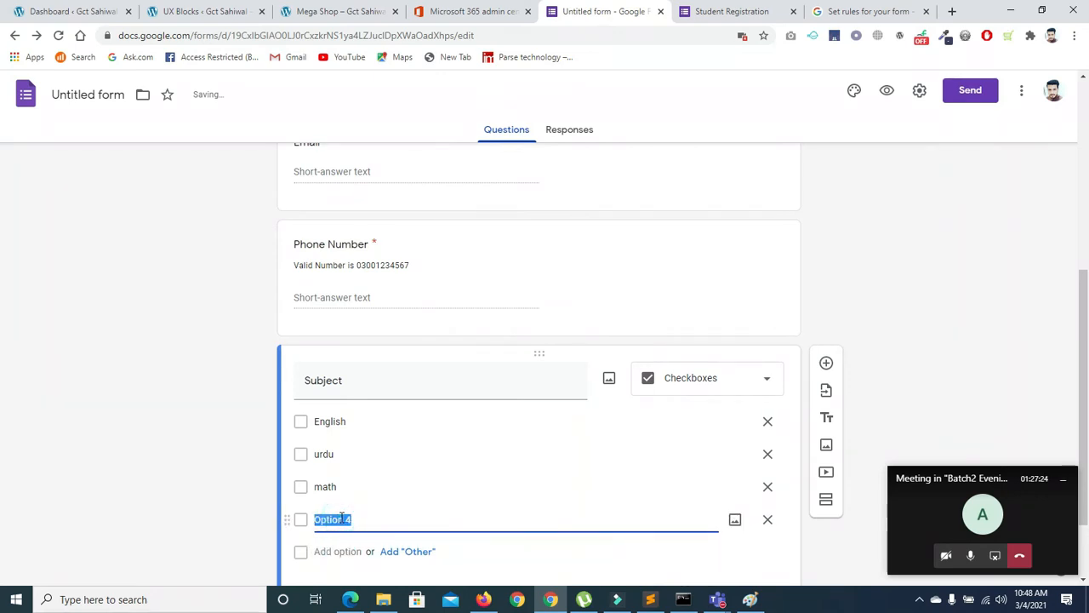
pyautogui.write('Computer')
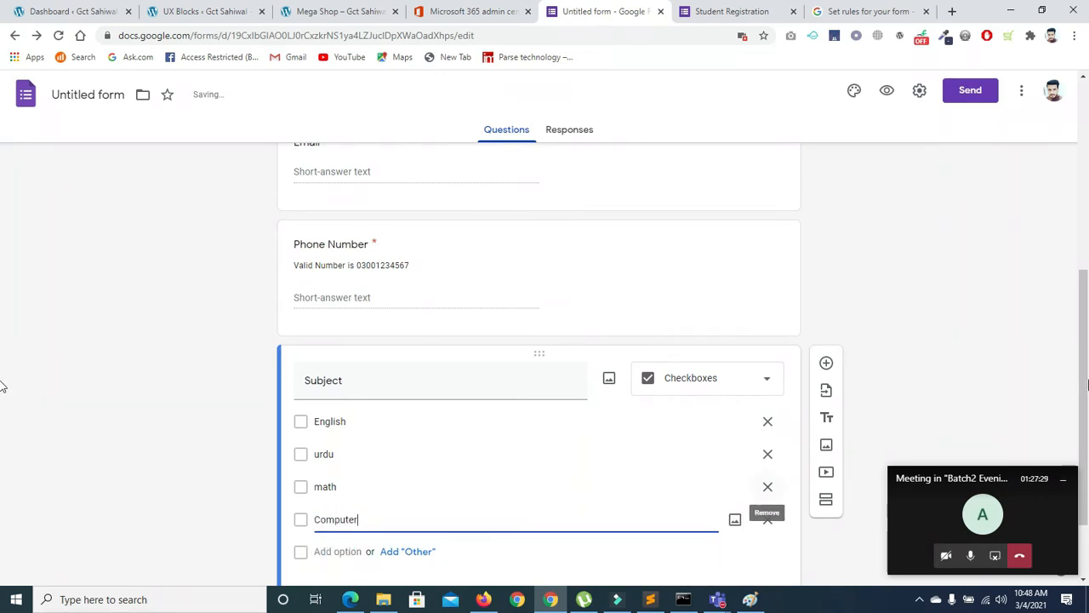
pyautogui.moveTo(1083, 379); pyautogui.dragTo(1084, 452)
pyautogui.click(764, 519)
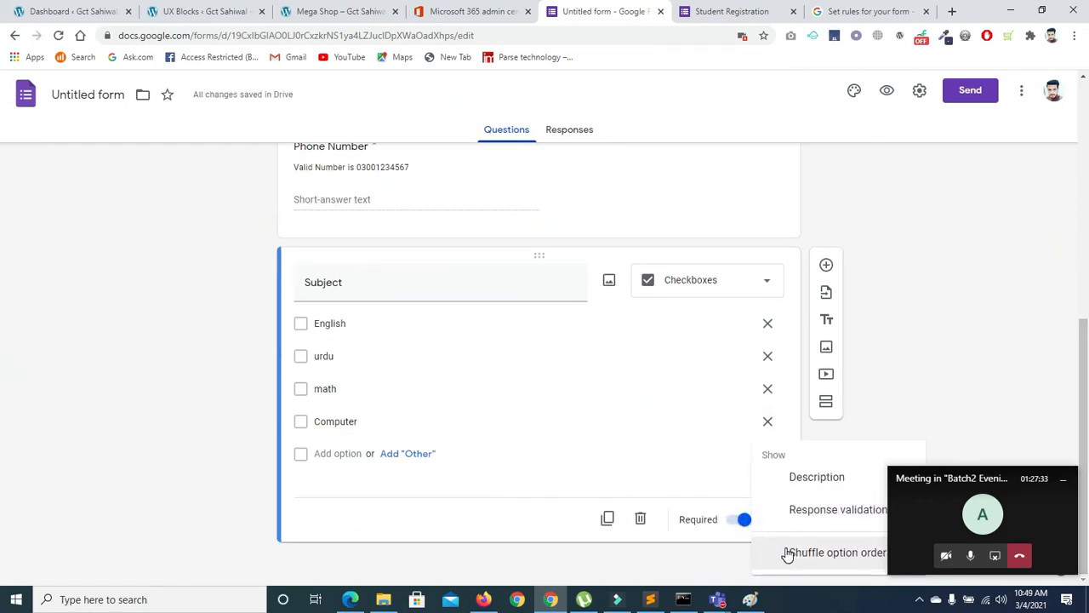
# Shuffle the Subject option order and add validation requiring at least 2 selections
pyautogui.click(809, 554)
pyautogui.click(766, 519)
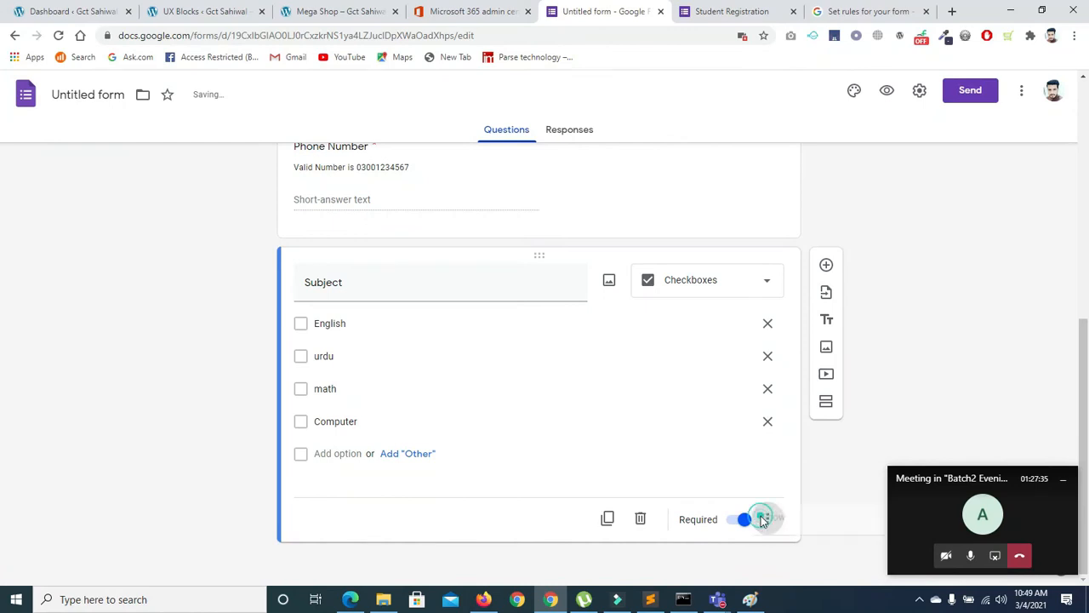
pyautogui.click(771, 517)
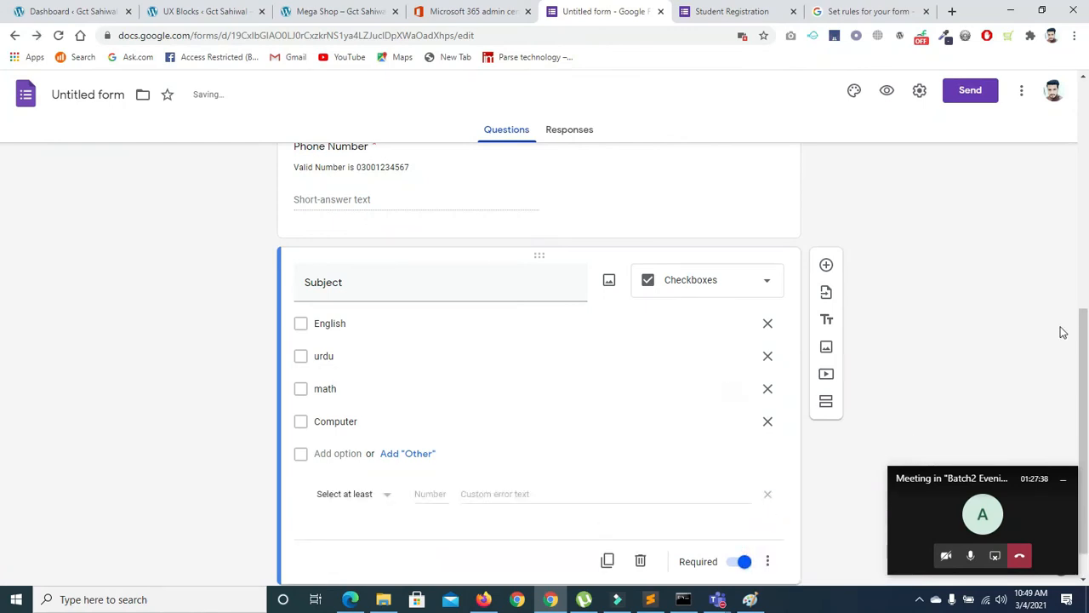
pyautogui.moveTo(1086, 329); pyautogui.dragTo(1085, 352)
pyautogui.click(384, 452)
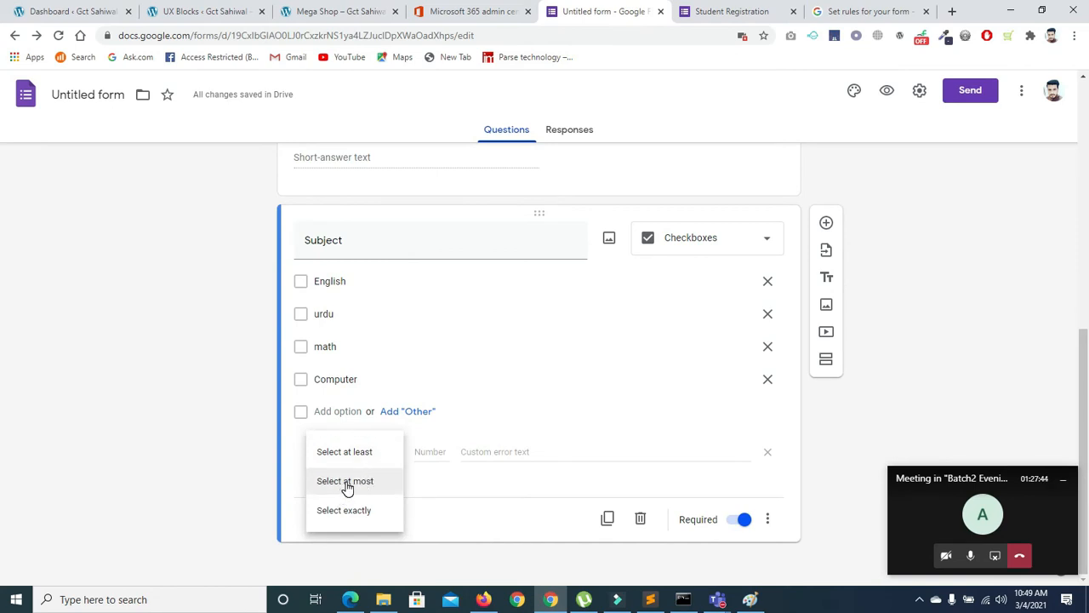
pyautogui.click(355, 452)
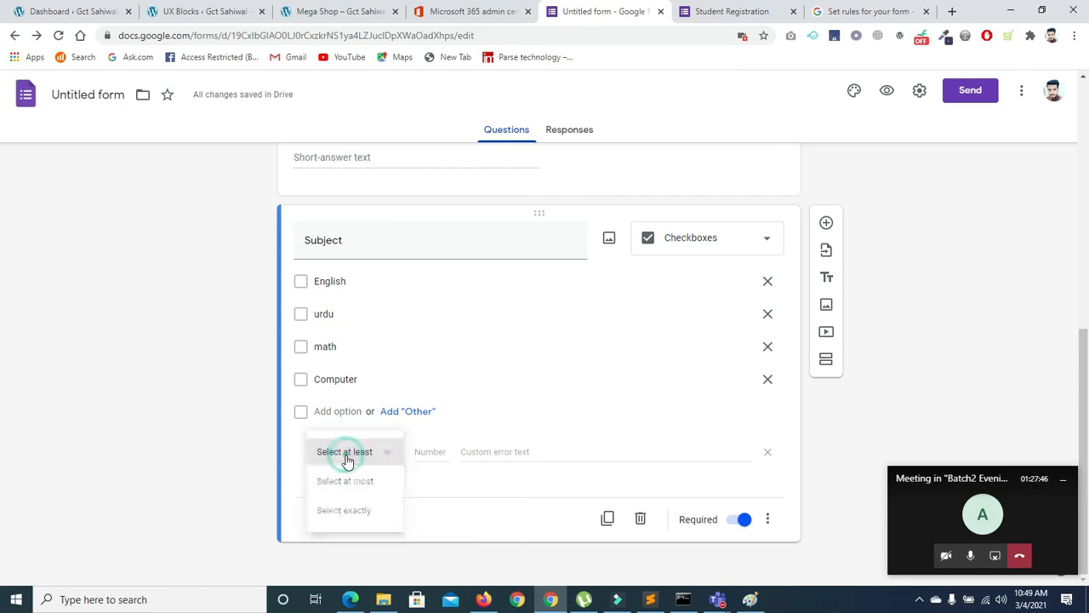
pyautogui.click(421, 453)
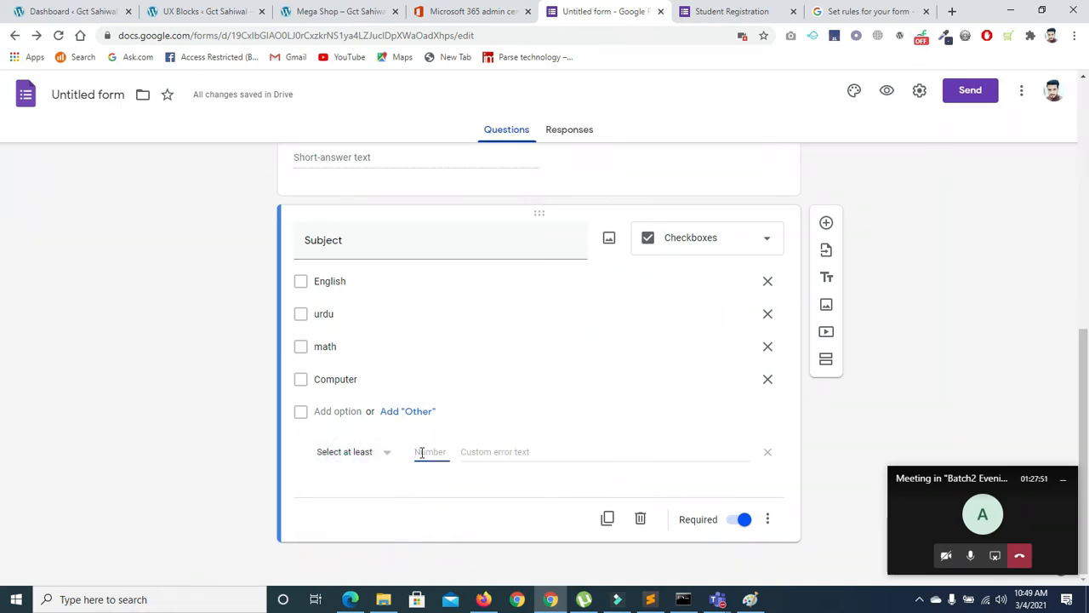
pyautogui.write('2')
# Enter the custom error message 'please Select 2 subject', fixing the misspelling via suggestions
pyautogui.click(471, 454)
pyautogui.write('please en')
pyautogui.press('BackSpace')
pyautogui.press('BackSpace')
pyautogui.write('nter')
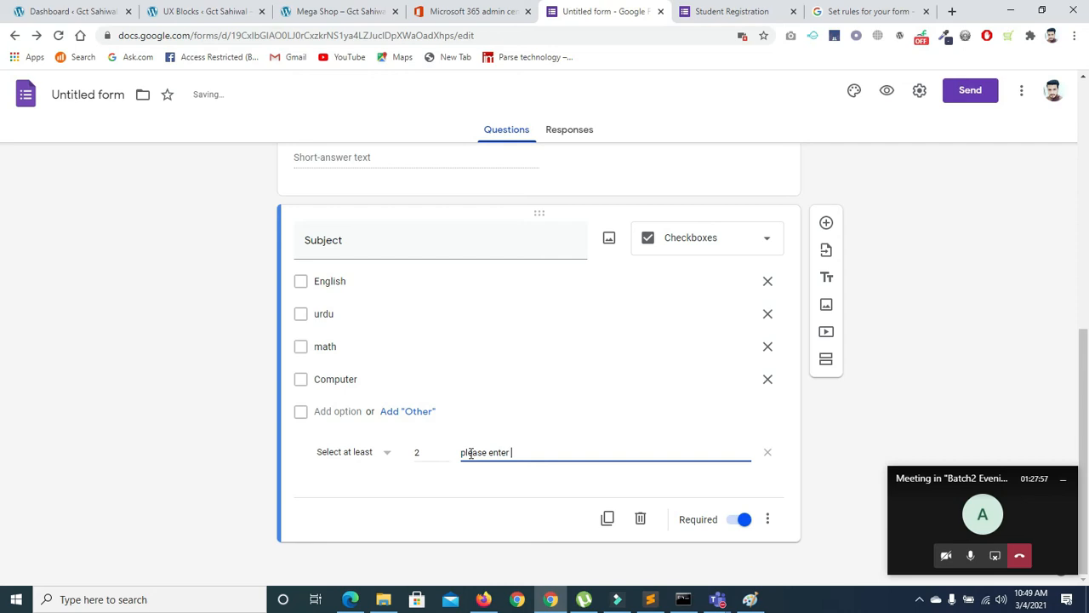
pyautogui.press('BackSpace')
pyautogui.press('BackSpace')
pyautogui.press('BackSpace')
pyautogui.write('ple')
pyautogui.press('BackSpace')
pyautogui.write('ase Slecet')
pyautogui.press('BackSpace')
pyautogui.write('t')
pyautogui.write('subj')
pyautogui.rightClick(494, 450)
pyautogui.click(533, 250)
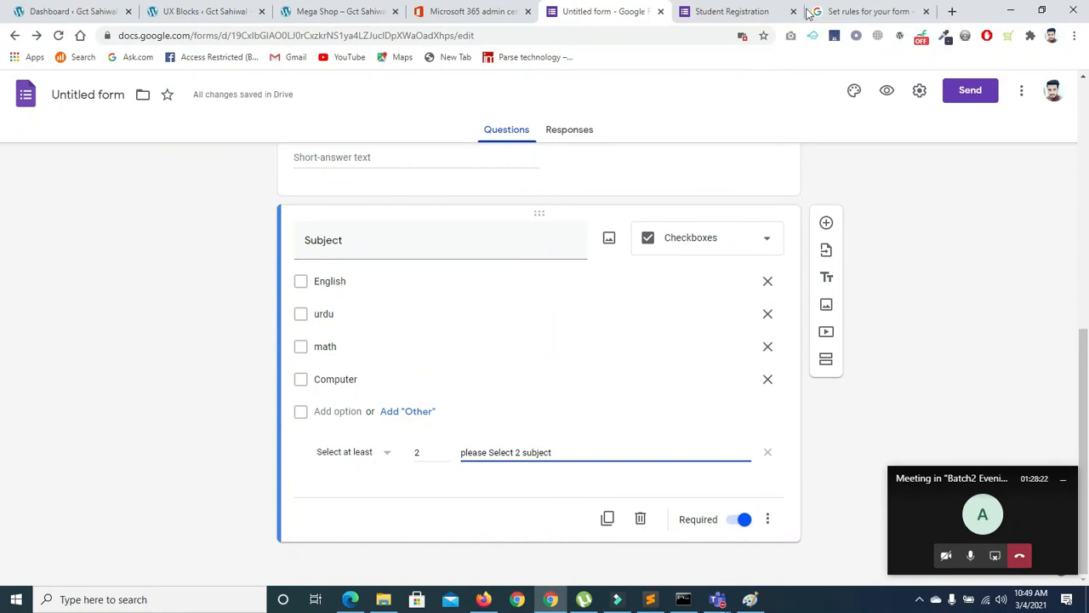
pyautogui.click(719, 11)
pyautogui.click(58, 35)
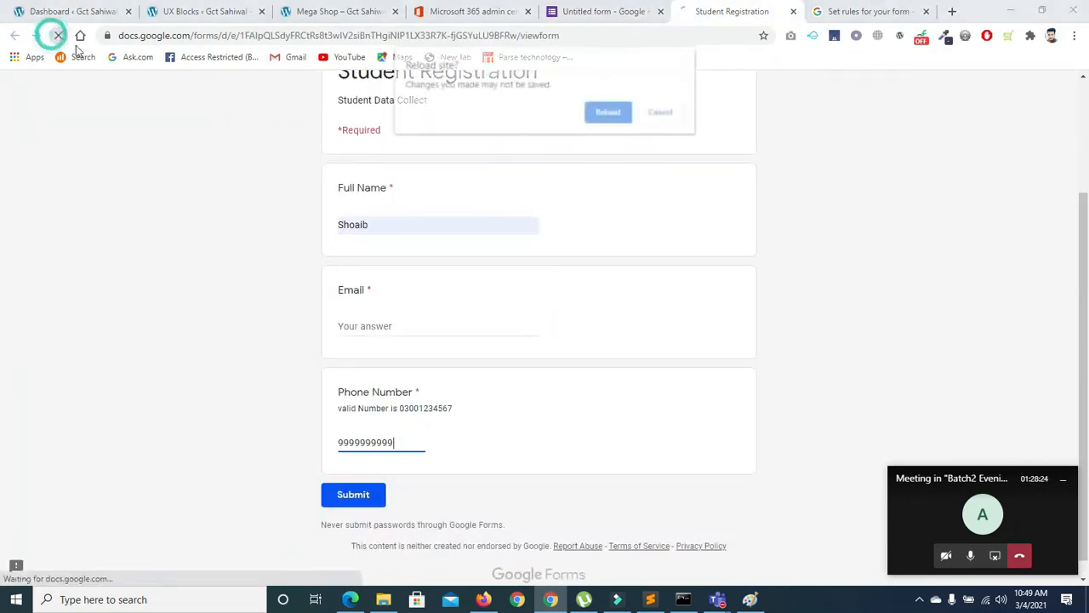
pyautogui.click(622, 111)
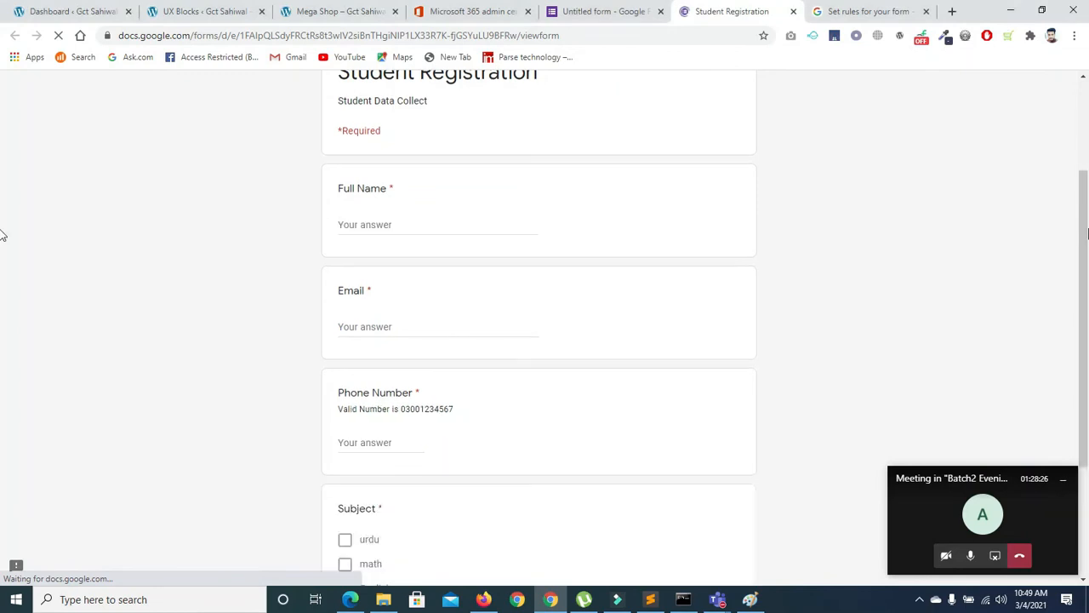
pyautogui.scroll(-2, 525, 366)
pyautogui.click(344, 352)
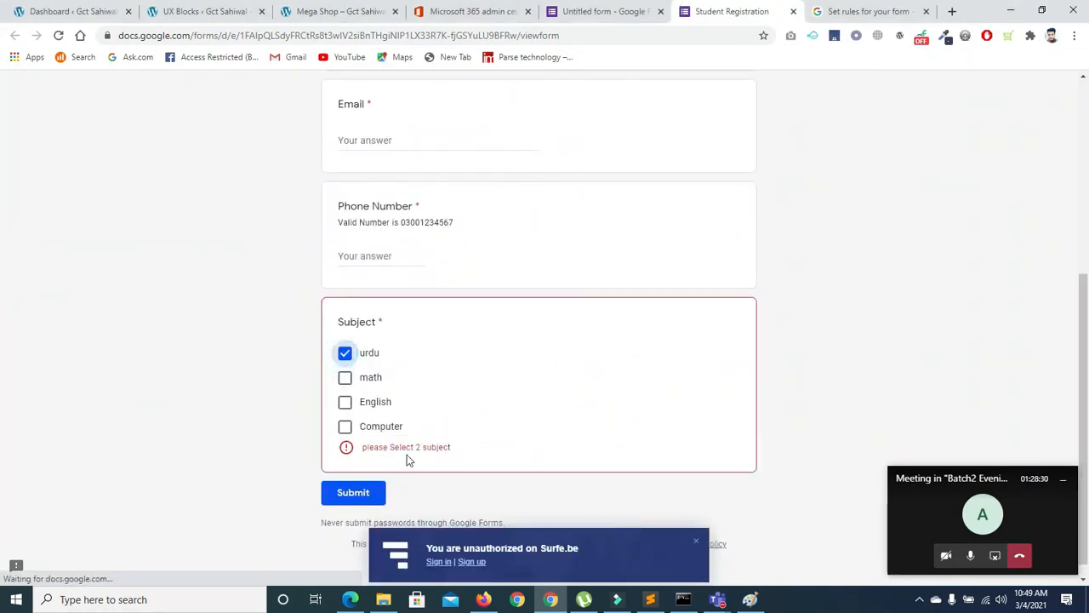
pyautogui.click(345, 381)
pyautogui.click(345, 405)
pyautogui.click(346, 430)
pyautogui.click(346, 402)
pyautogui.click(347, 424)
pyautogui.click(345, 426)
pyautogui.click(346, 426)
pyautogui.click(346, 401)
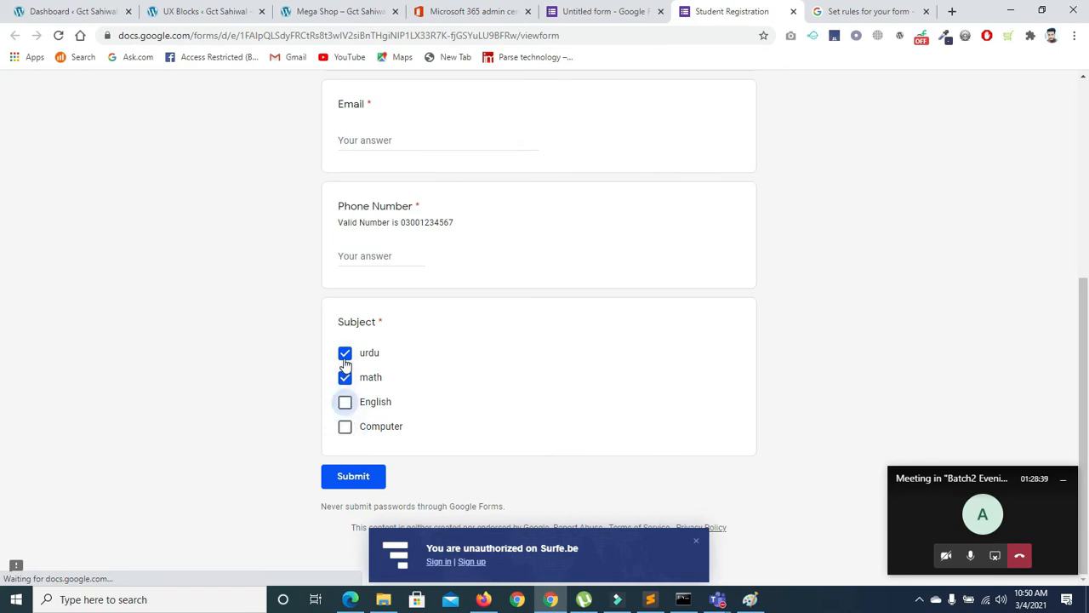
pyautogui.click(344, 356)
pyautogui.click(344, 378)
pyautogui.click(345, 354)
pyautogui.click(344, 377)
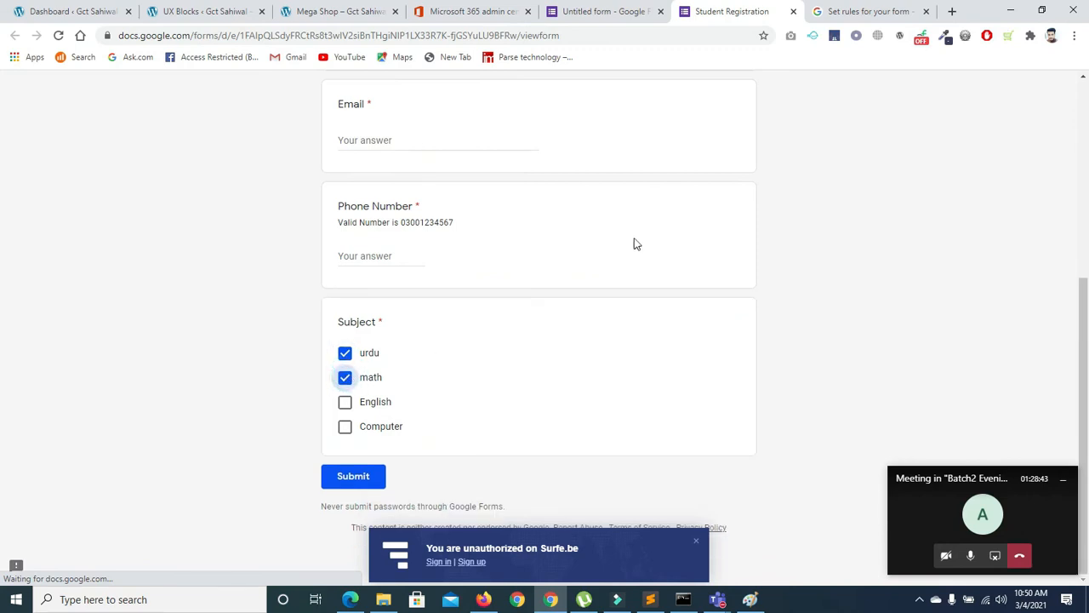
pyautogui.click(648, 12)
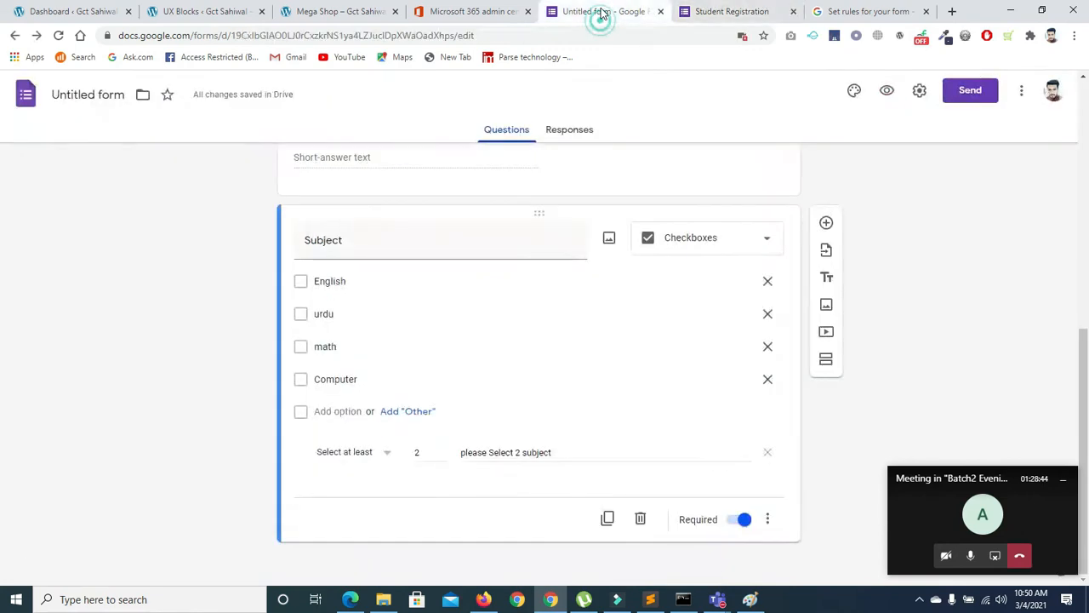
# Change the Subject rule to Select exactly, then reload the live Student Registration form
pyautogui.click(389, 457)
pyautogui.click(355, 513)
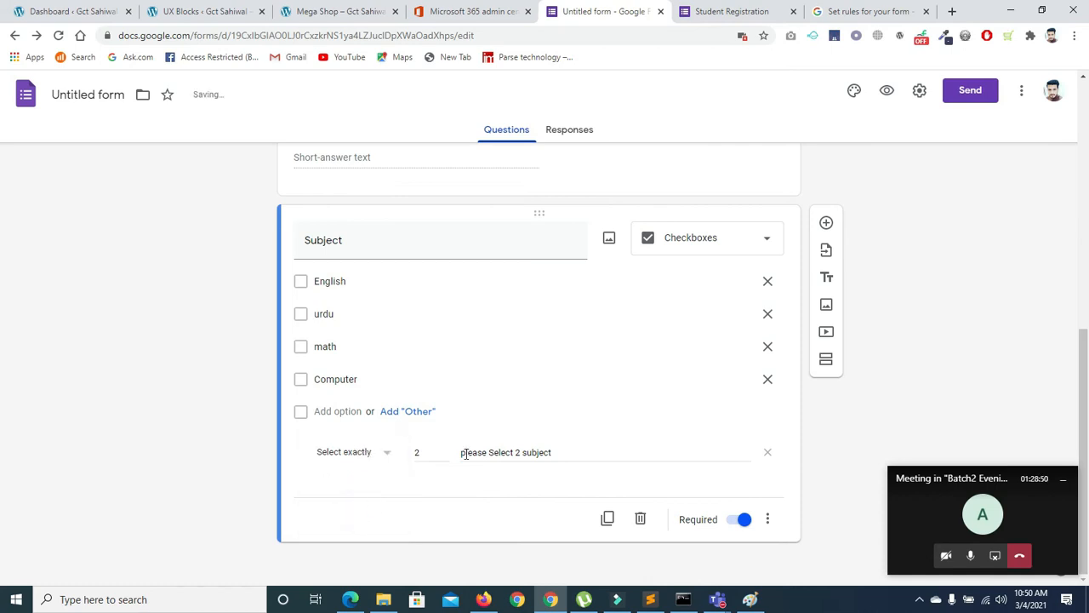
pyautogui.click(714, 11)
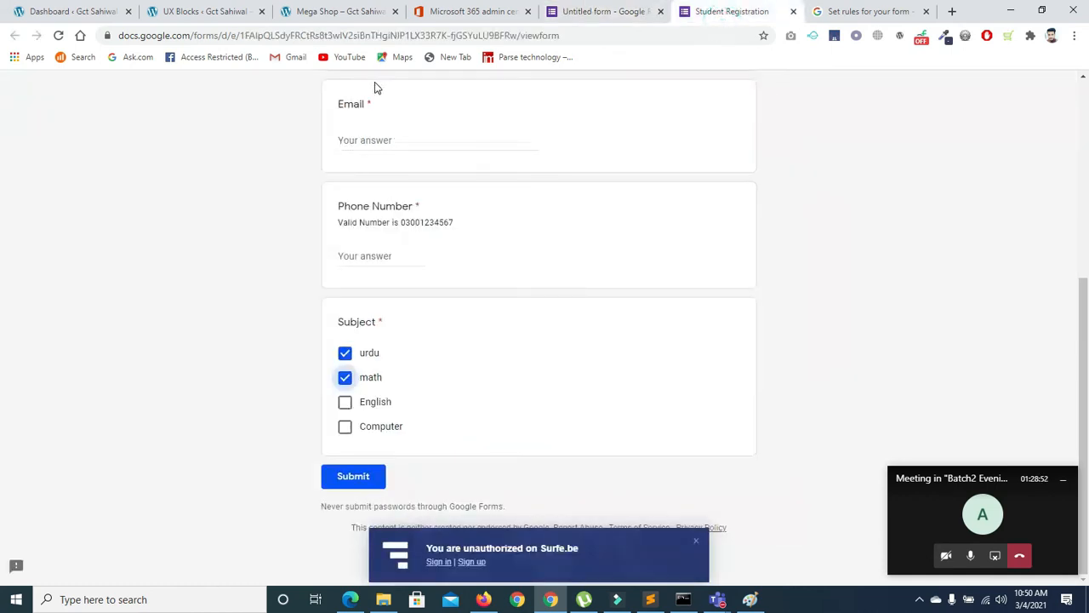
pyautogui.click(57, 35)
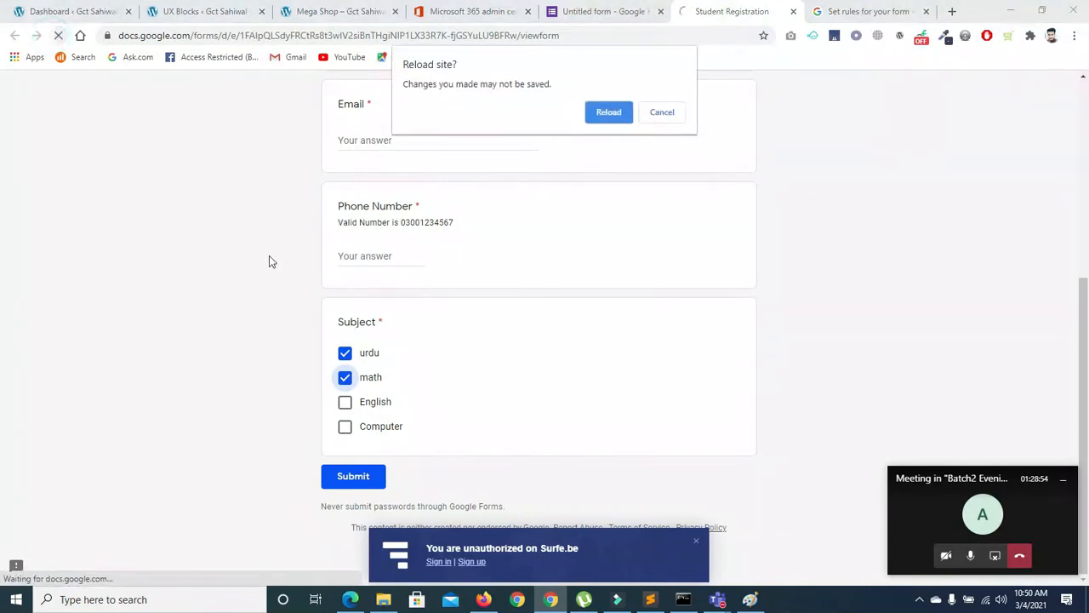
pyautogui.click(602, 121)
# Test various subject combinations, ending with only Computer and English ticked, then return to the editor
pyautogui.click(346, 354)
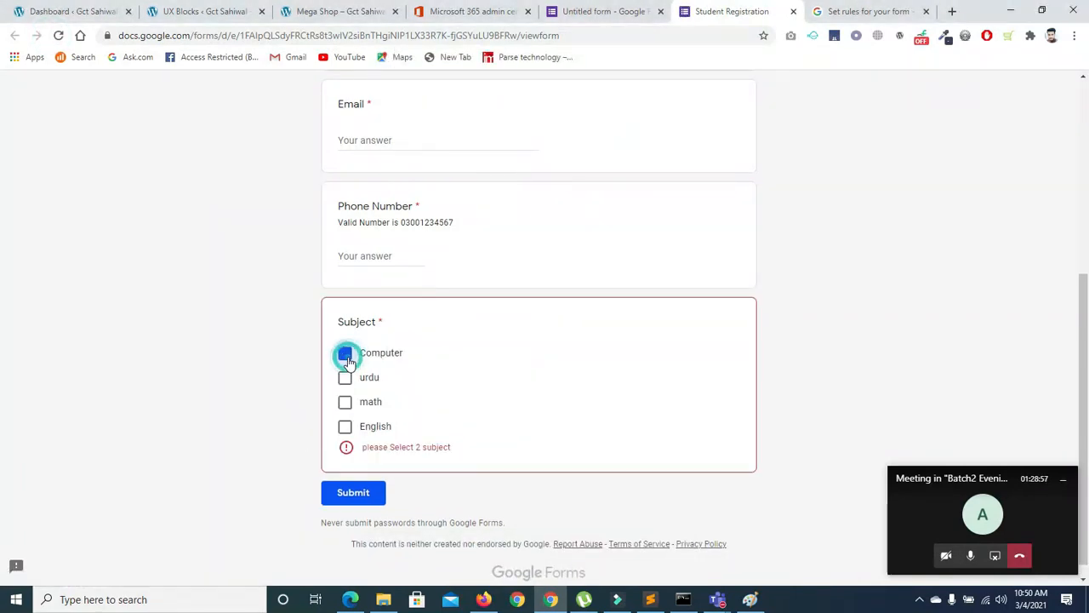
pyautogui.click(344, 426)
pyautogui.click(345, 400)
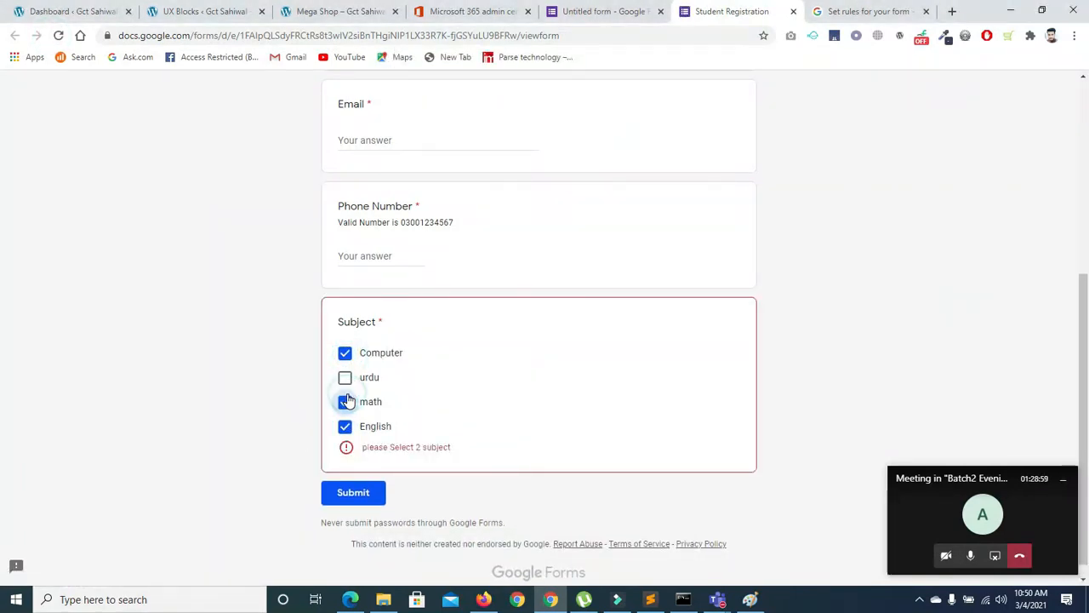
pyautogui.click(346, 401)
pyautogui.click(345, 377)
pyautogui.click(345, 401)
pyautogui.click(344, 378)
pyautogui.click(345, 401)
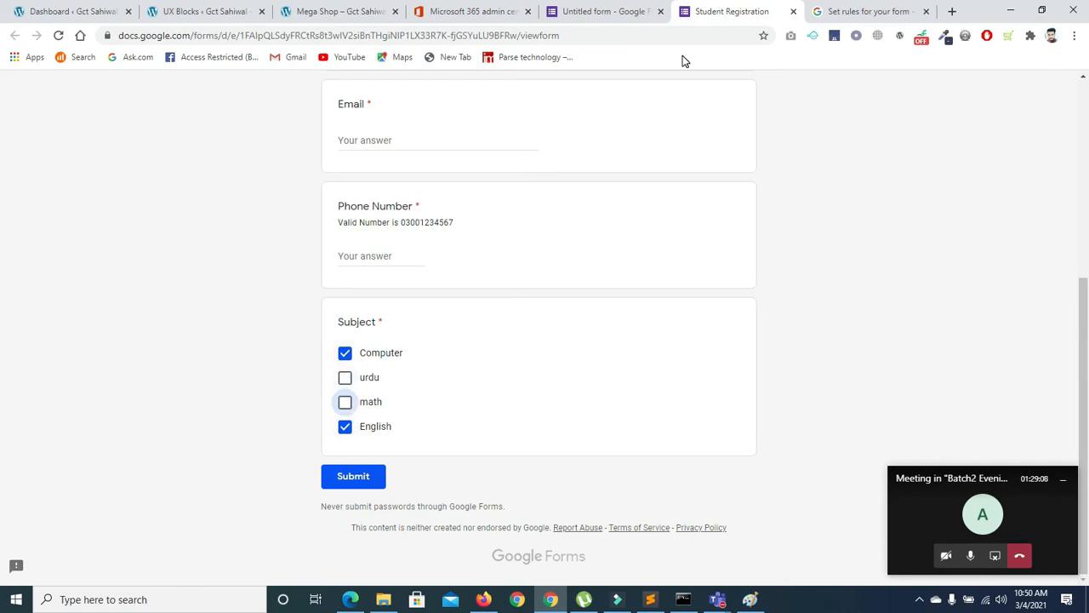
pyautogui.click(577, 17)
# Keep Subject at Select exactly 2 and add an 'Other' option
pyautogui.click(359, 452)
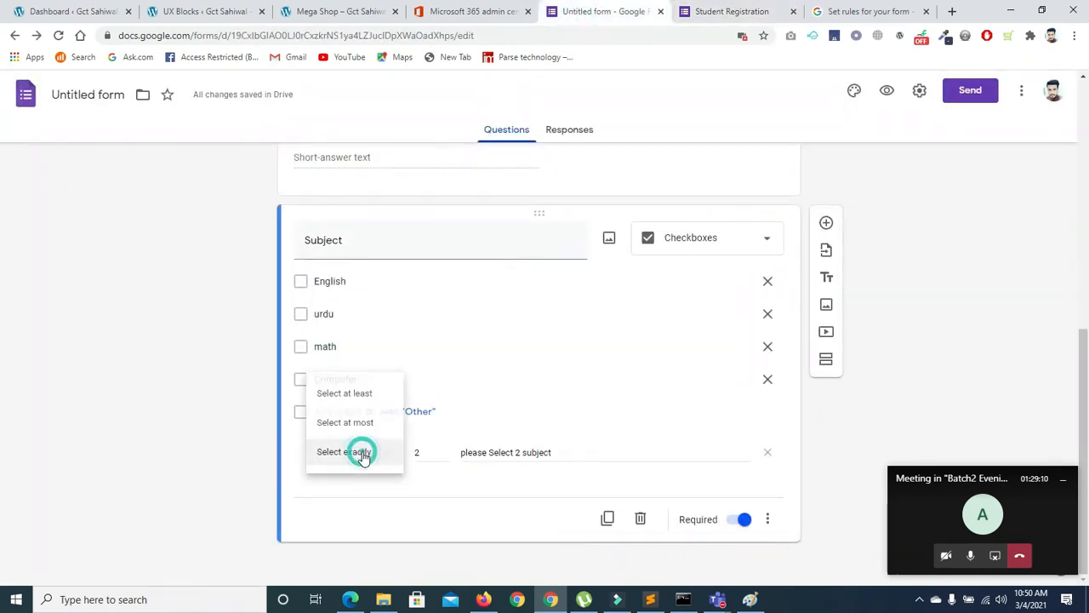
pyautogui.click(352, 423)
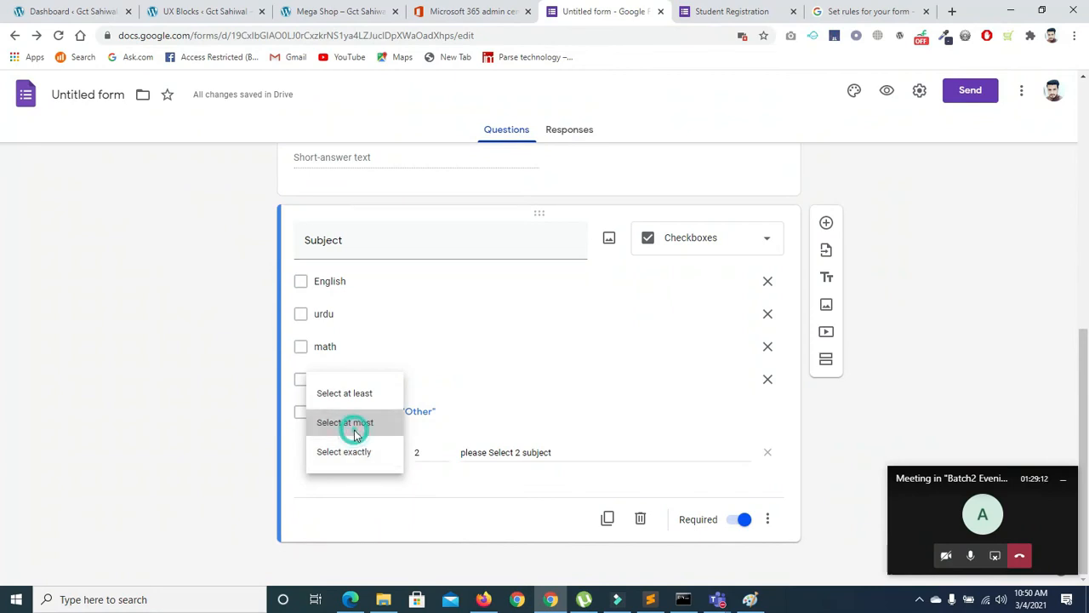
pyautogui.click(365, 455)
pyautogui.click(350, 481)
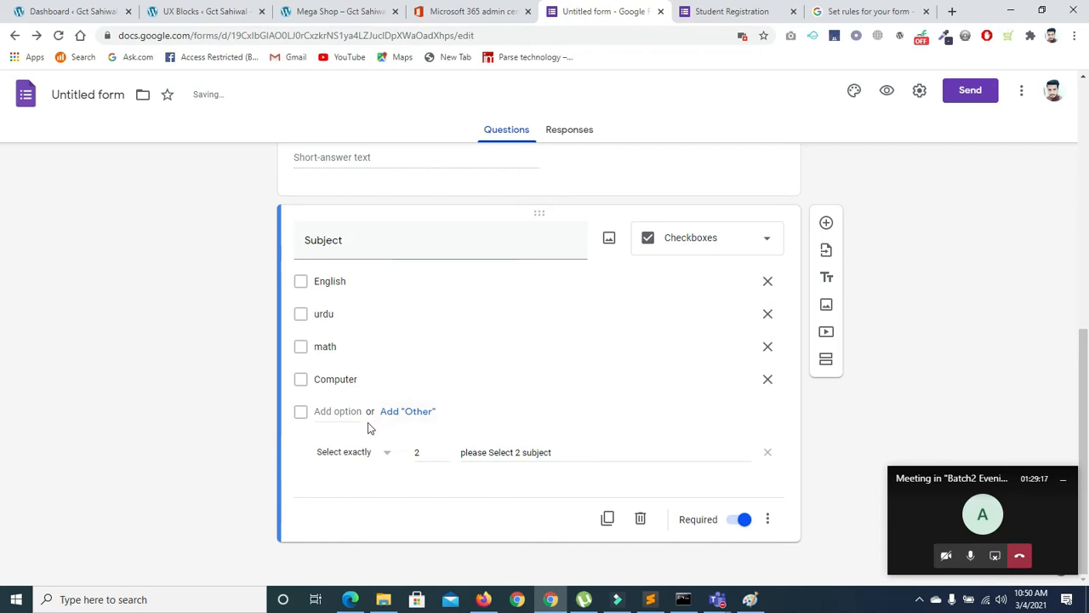
pyautogui.click(394, 414)
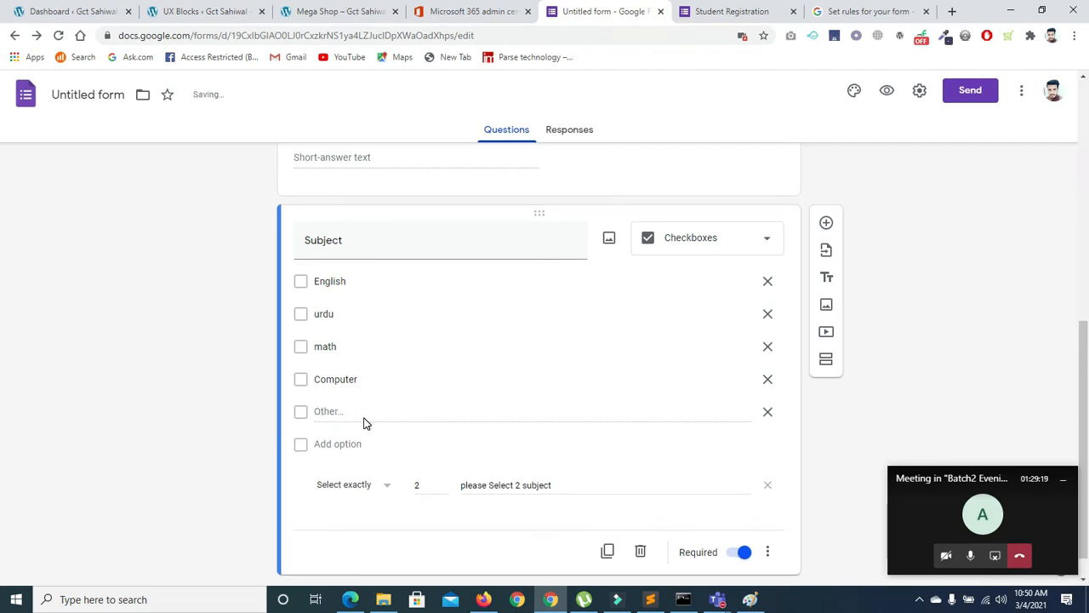
pyautogui.click(347, 412)
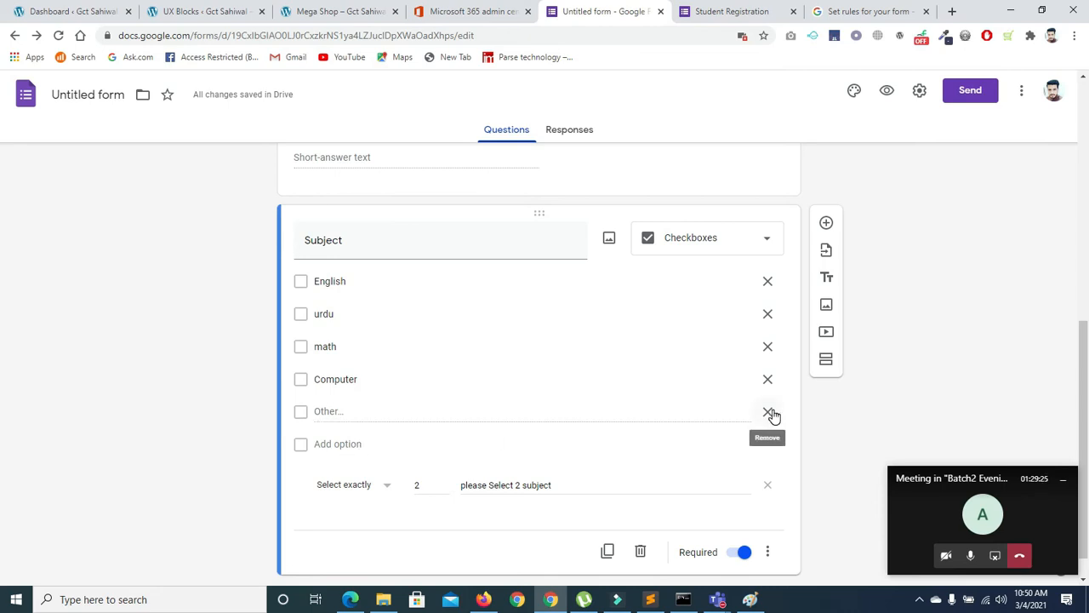
# Reload the live form and test ticking Other with urdu against the exactly-2 rule
pyautogui.click(737, 11)
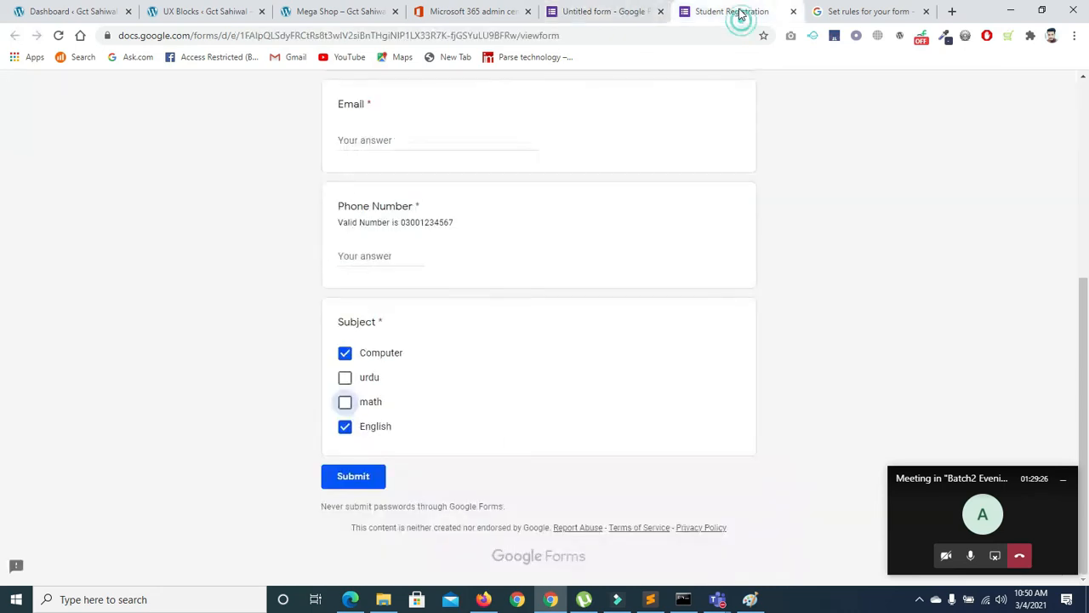
pyautogui.click(58, 38)
pyautogui.click(605, 134)
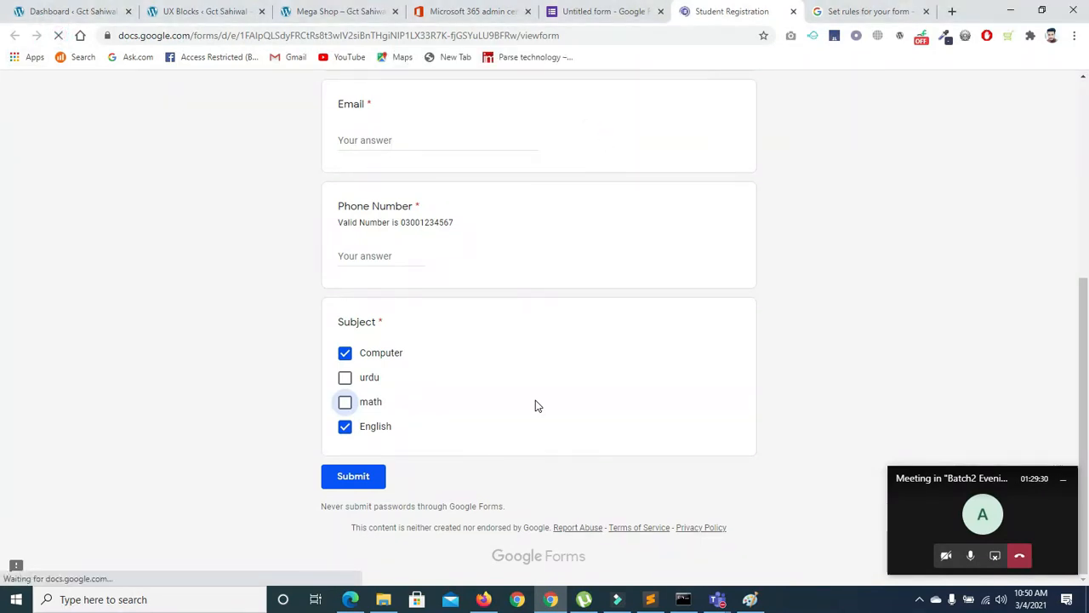
pyautogui.click(347, 455)
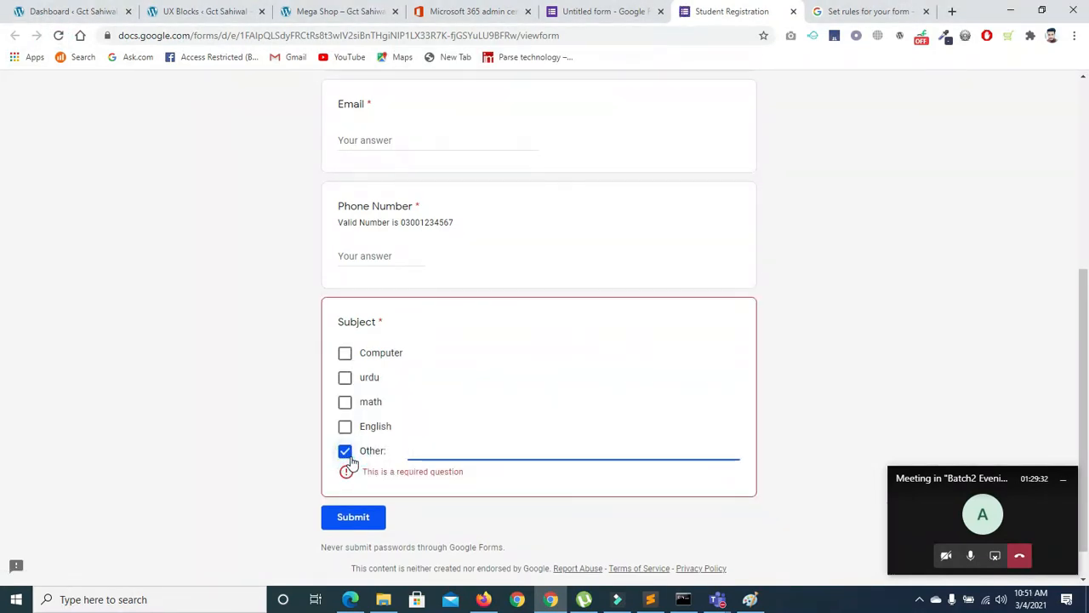
pyautogui.write('ffgofejhg')
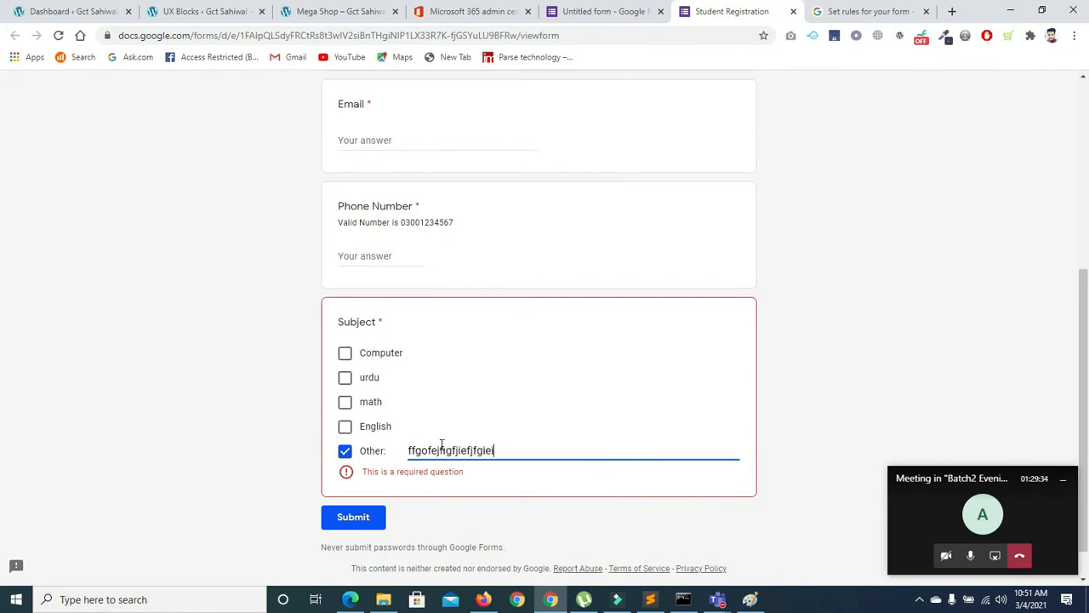
pyautogui.click(343, 378)
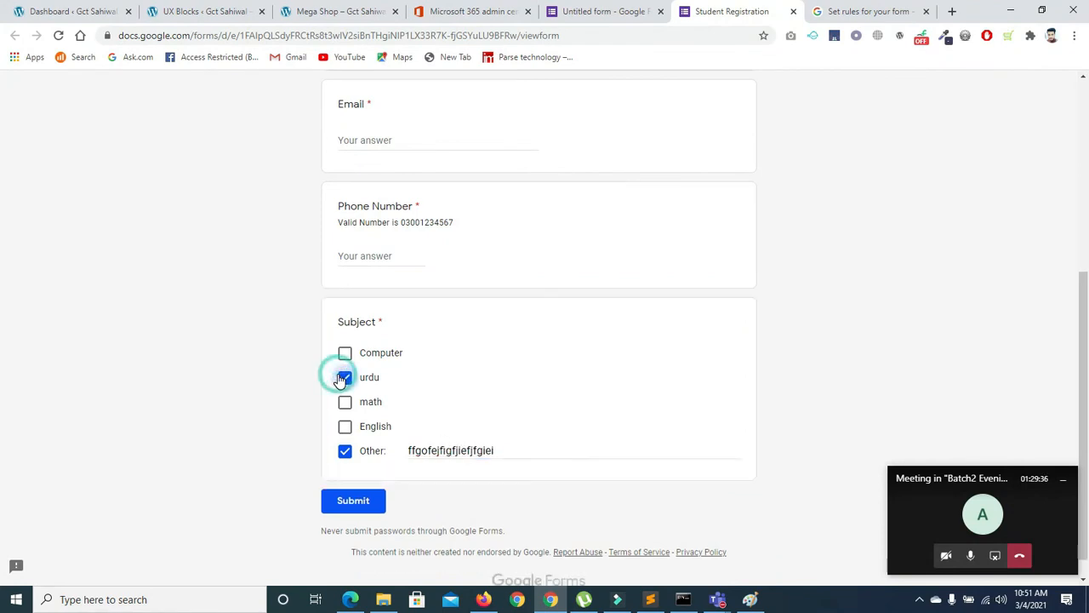
pyautogui.click(342, 379)
pyautogui.click(345, 450)
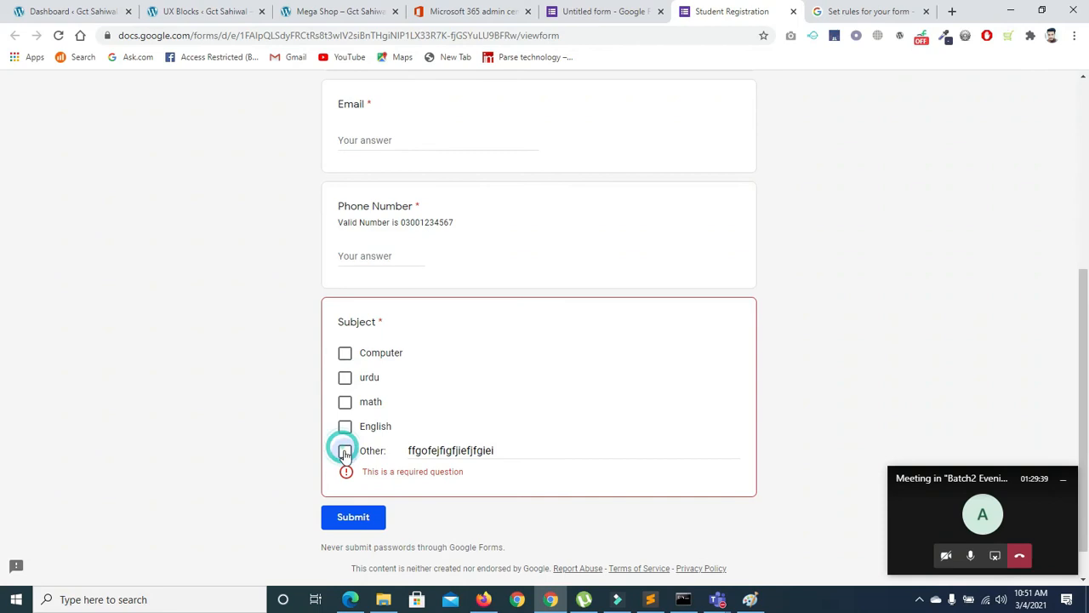
pyautogui.click(601, 11)
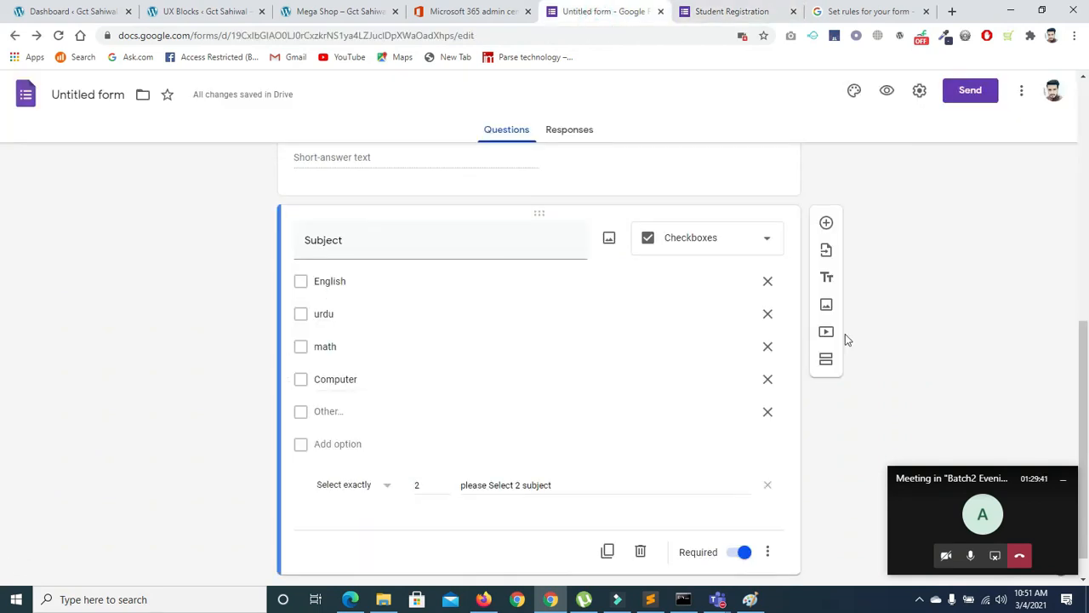
# Remove the Other option and duplicate Subject as a multiple-choice question
pyautogui.scroll(-1, 2, 341)
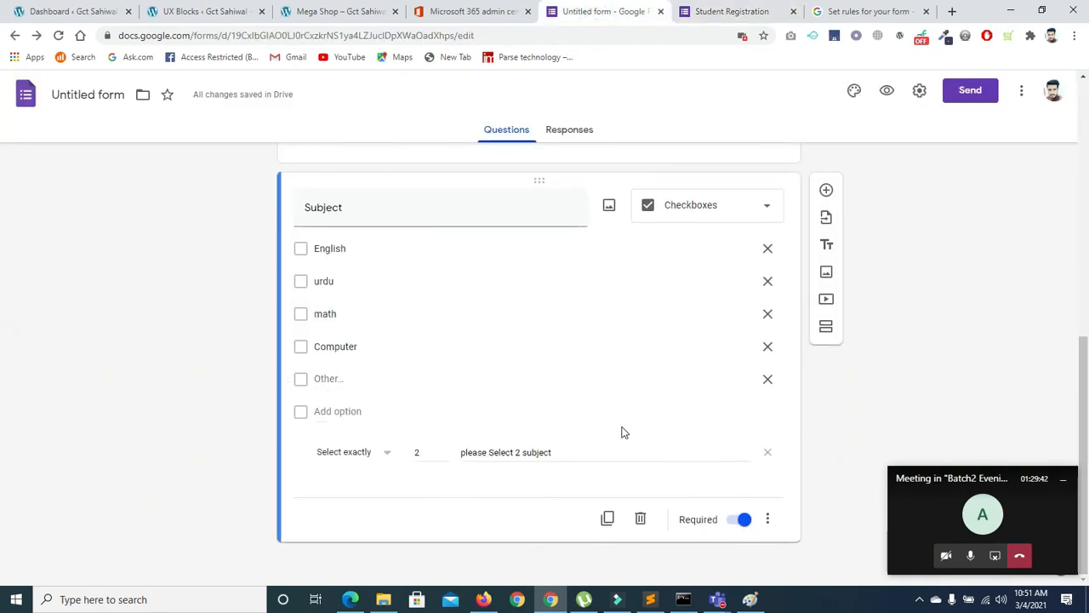
pyautogui.click(766, 380)
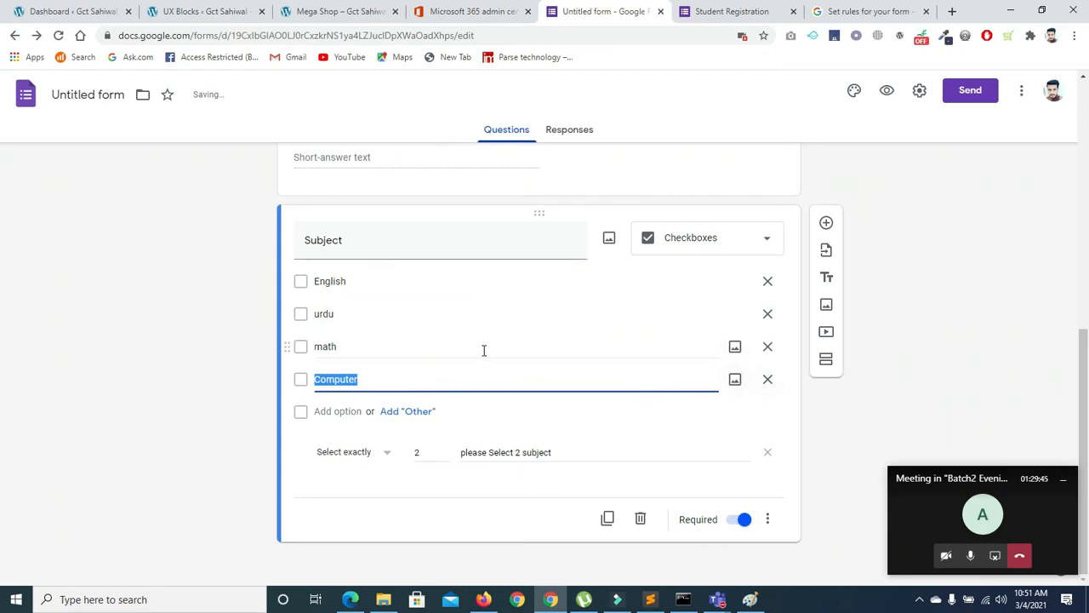
pyautogui.click(605, 517)
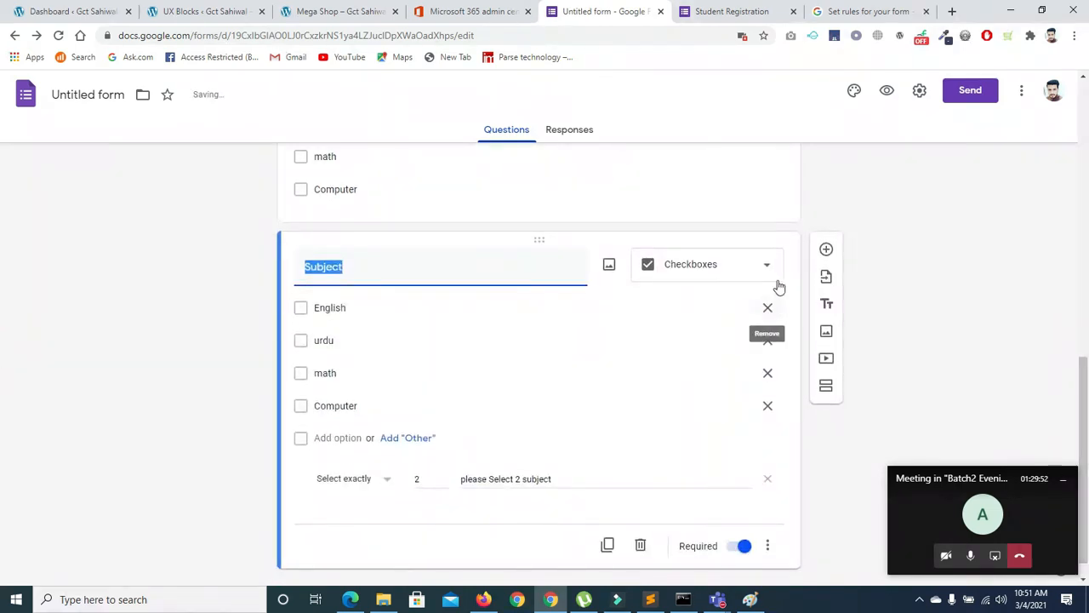
pyautogui.click(758, 272)
pyautogui.click(705, 238)
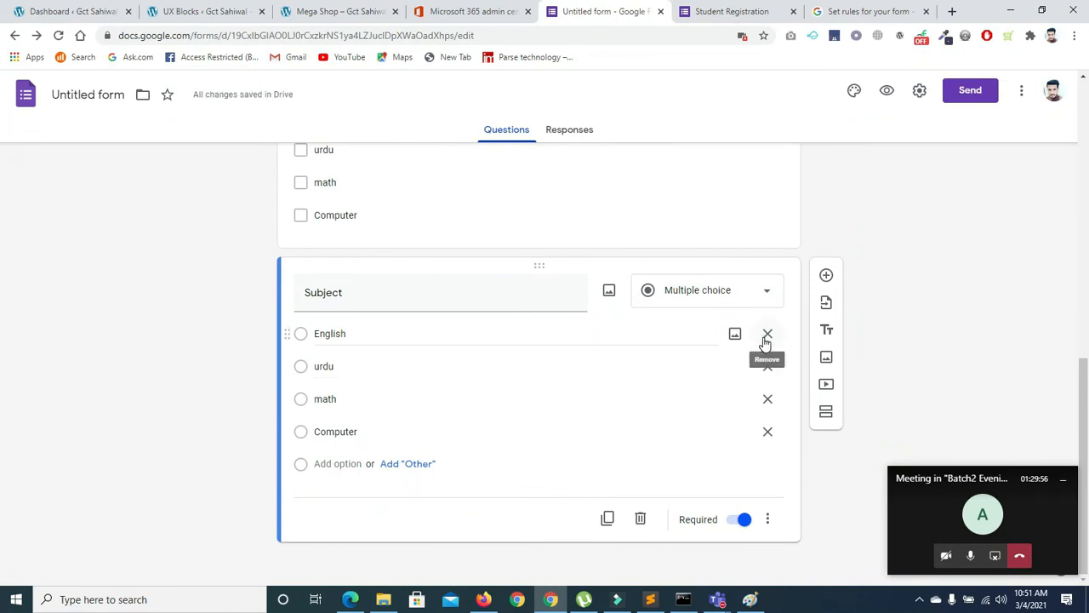
# Delete English, urdu and math from the copy and start retyping Computer as 'Male'
pyautogui.click(765, 336)
pyautogui.click(765, 328)
pyautogui.click(576, 401)
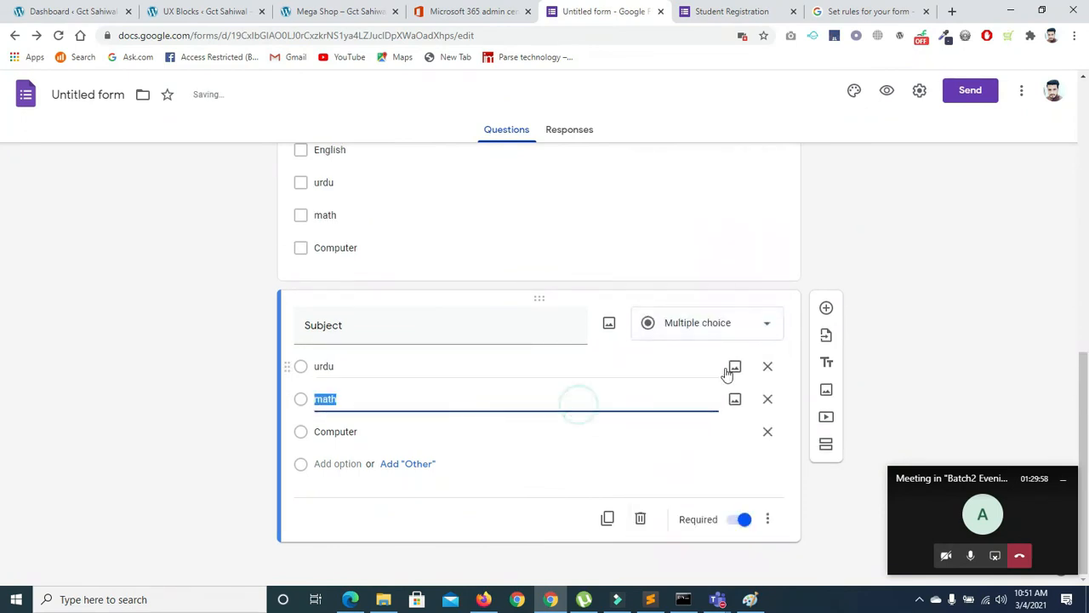
pyautogui.click(767, 368)
pyautogui.click(770, 398)
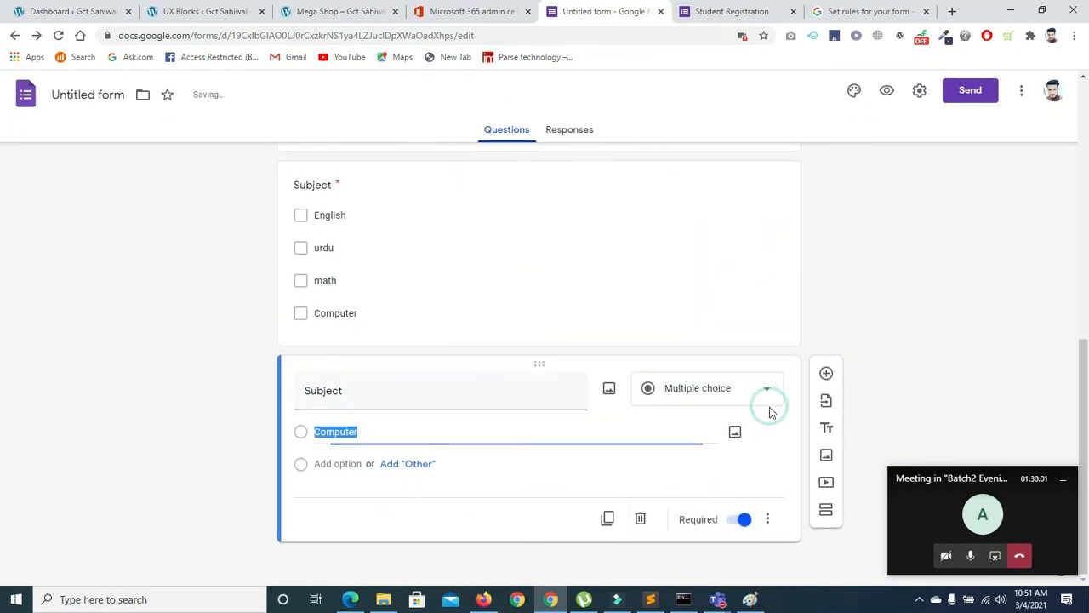
pyautogui.doubleClick(372, 428)
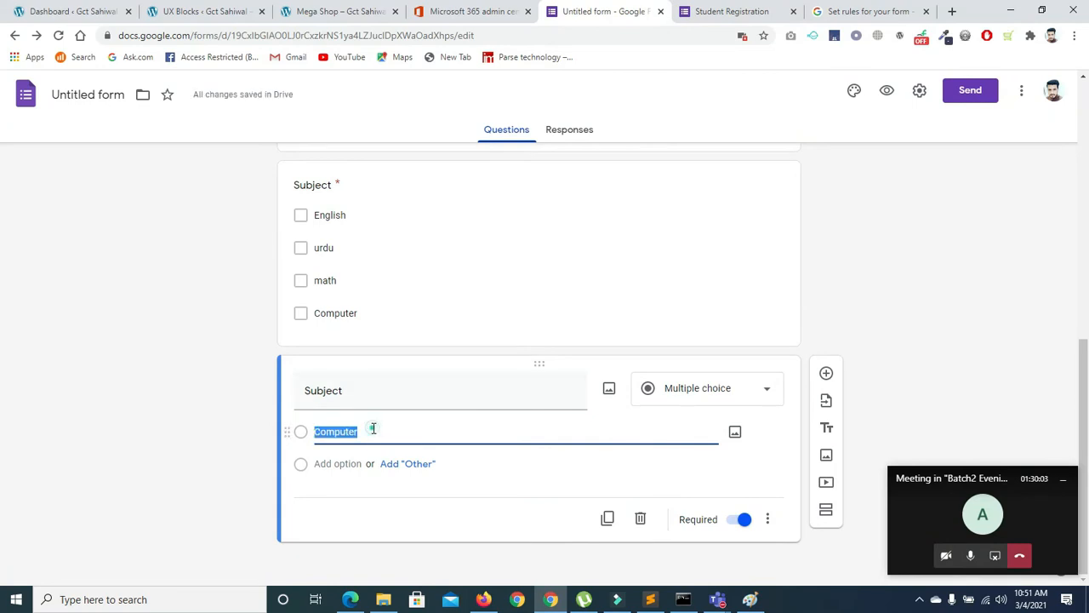
pyautogui.press('BackSpace')
pyautogui.write('Make')
# Correct the first option to 'Male' and add Female, Prefer not to say and Other
pyautogui.press('BackSpace')
pyautogui.press('BackSpace')
pyautogui.write('a')
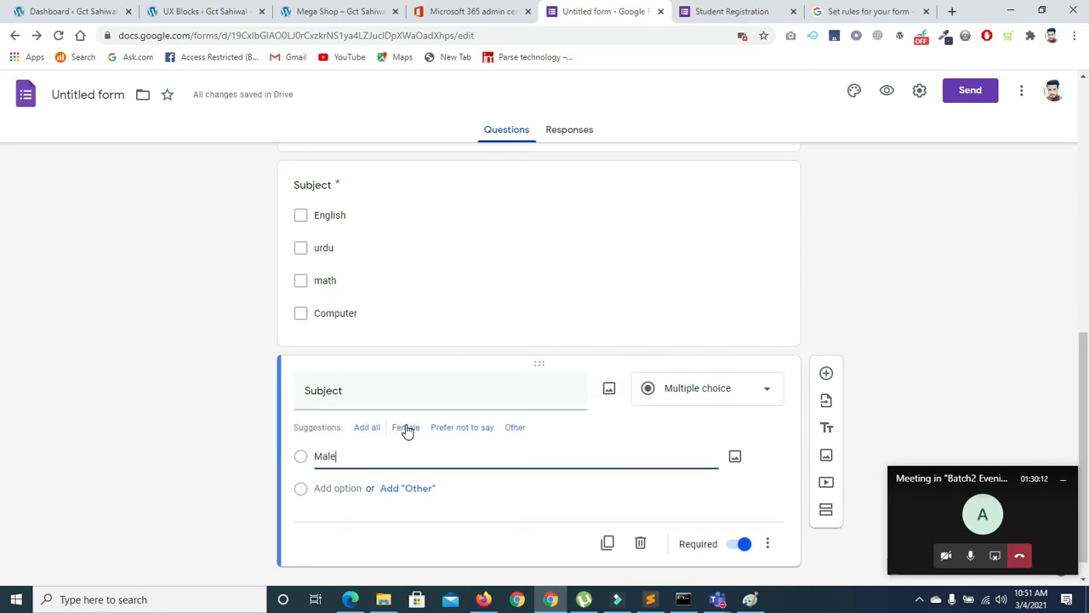
pyautogui.click(407, 429)
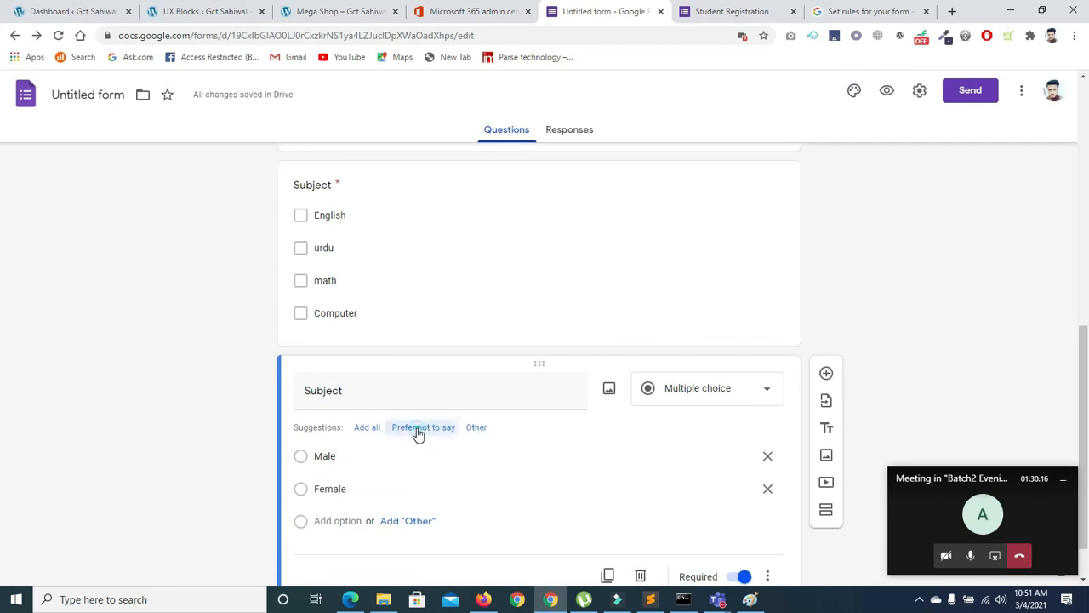
pyautogui.click(412, 429)
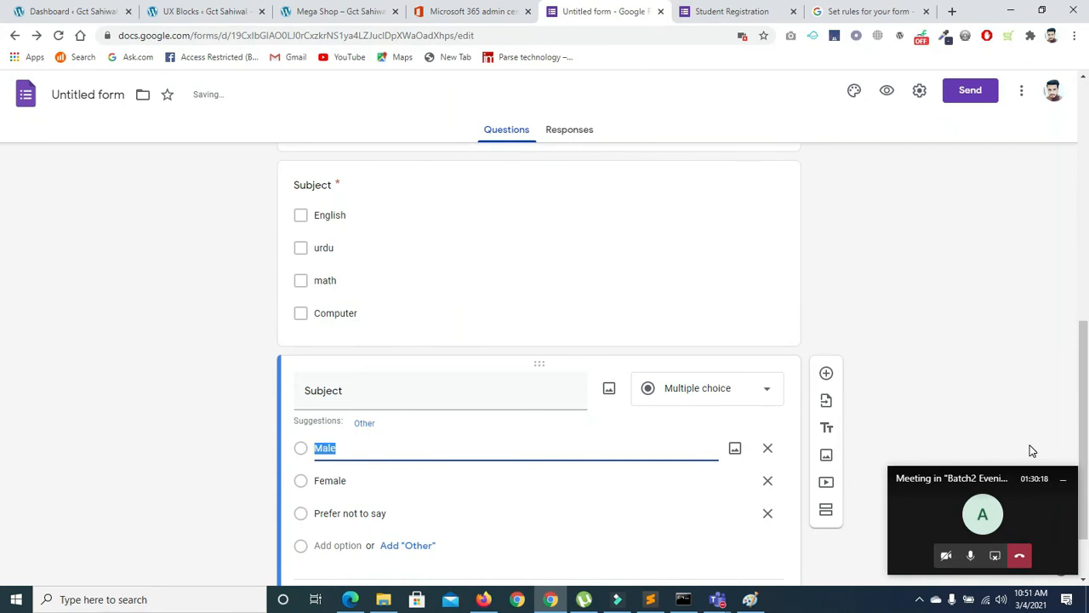
pyautogui.moveTo(1083, 460); pyautogui.dragTo(1085, 496)
pyautogui.click(357, 341)
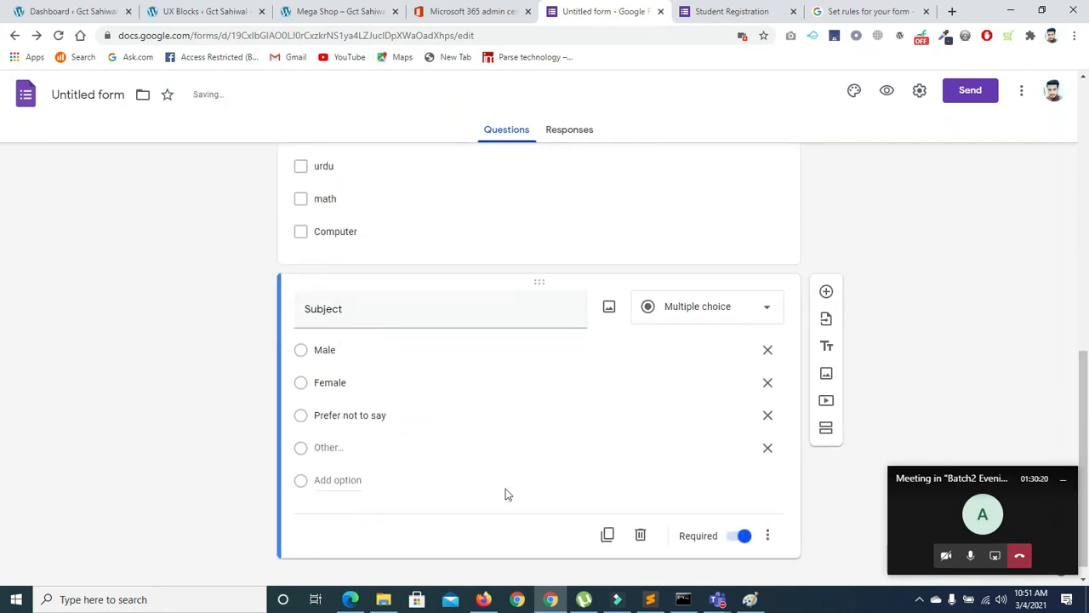
pyautogui.click(769, 538)
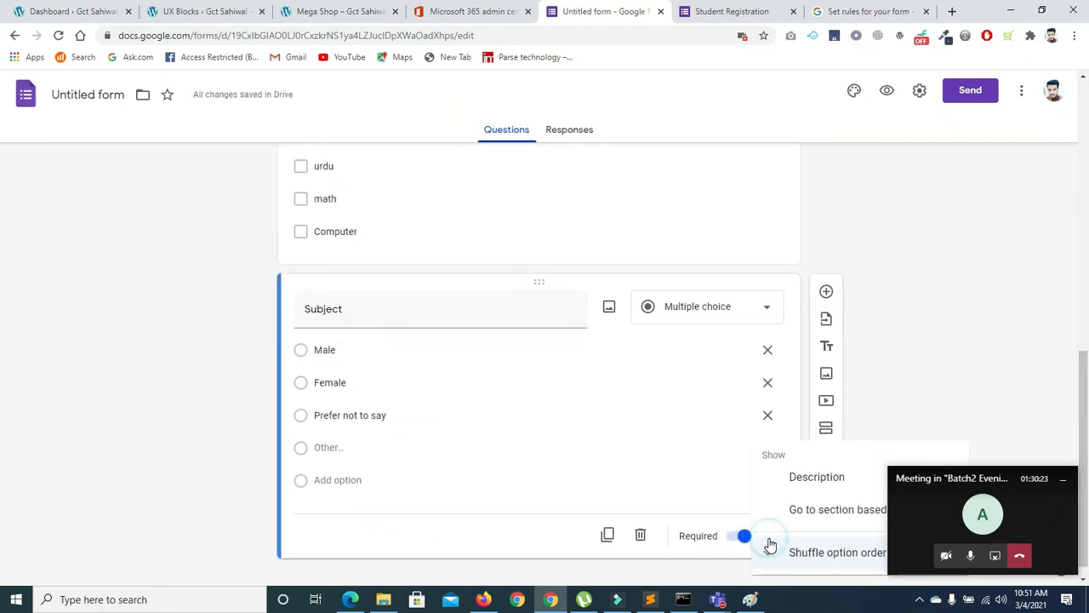
pyautogui.moveTo(971, 469); pyautogui.dragTo(993, 316)
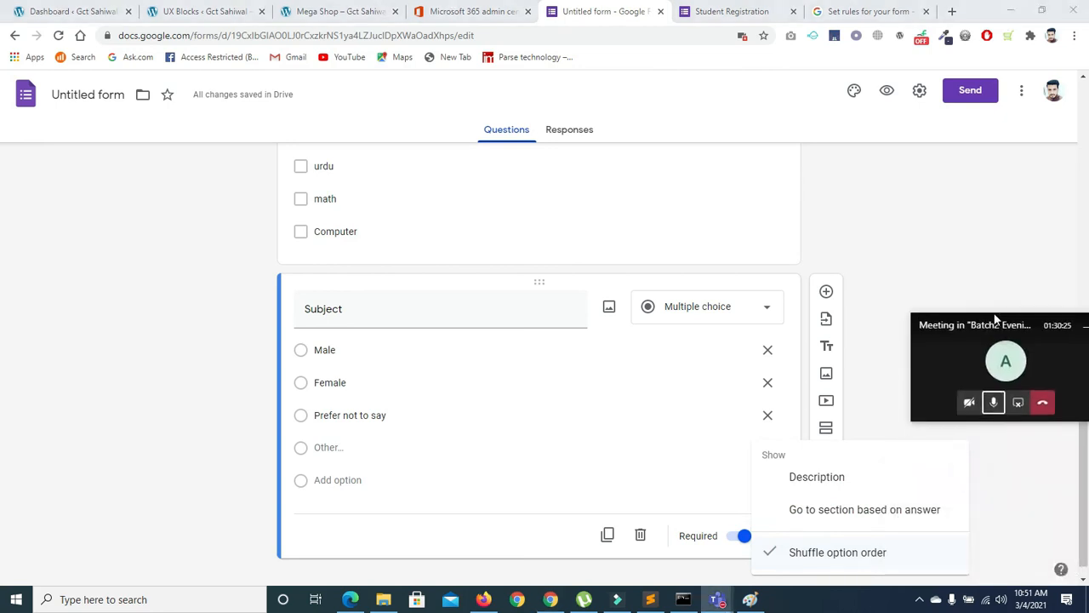
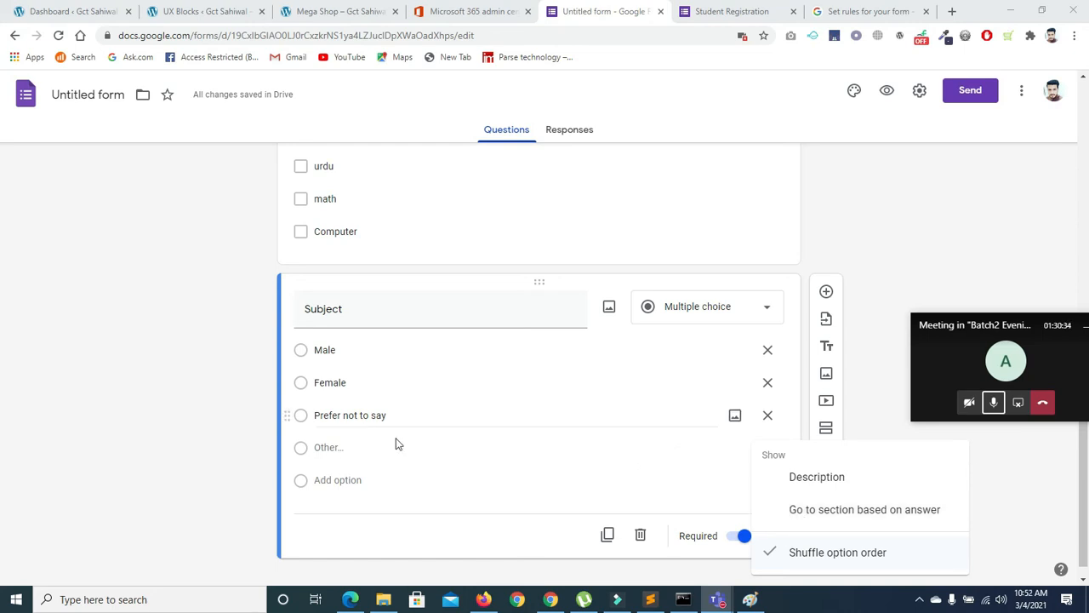
# Reload the live Student Registration form to show the latest edits
pyautogui.click(754, 17)
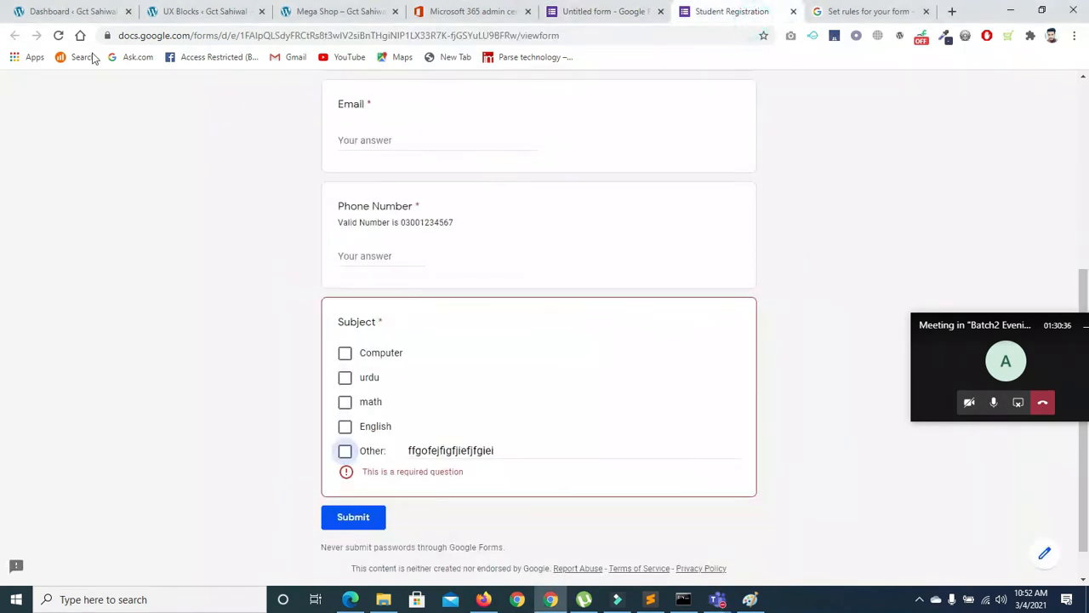
pyautogui.click(58, 35)
pyautogui.click(626, 139)
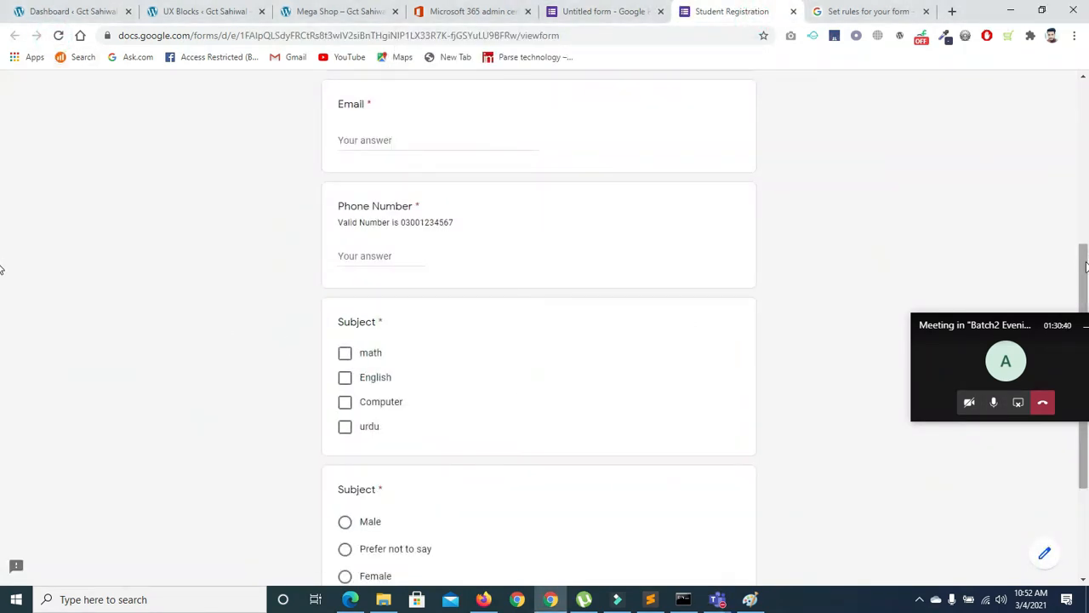
pyautogui.scroll(-2, 5, 310)
pyautogui.moveTo(998, 319); pyautogui.dragTo(989, 58)
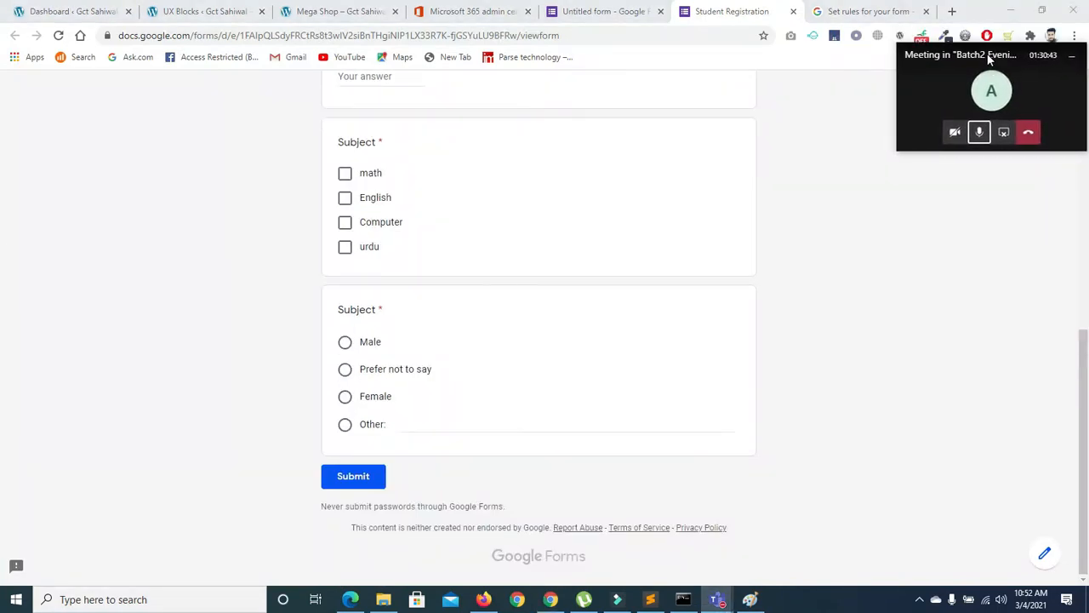
# Try the Female, Prefer not to say and Other answers, leaving Male selected
pyautogui.click(345, 395)
pyautogui.click(346, 368)
pyautogui.click(345, 368)
pyautogui.click(346, 395)
pyautogui.click(344, 423)
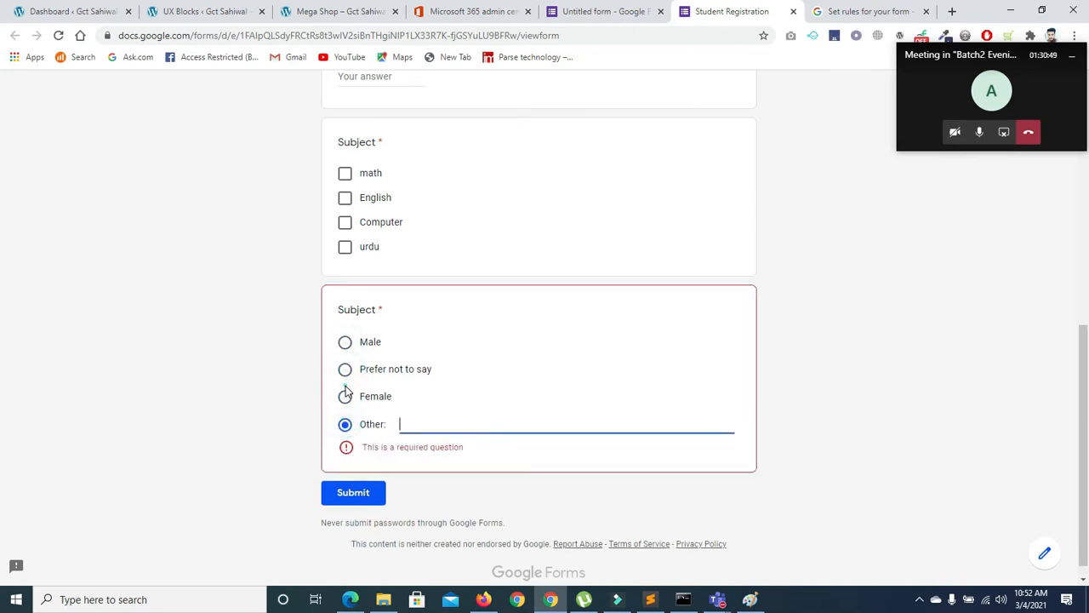
pyautogui.click(345, 395)
pyautogui.click(345, 368)
pyautogui.click(344, 341)
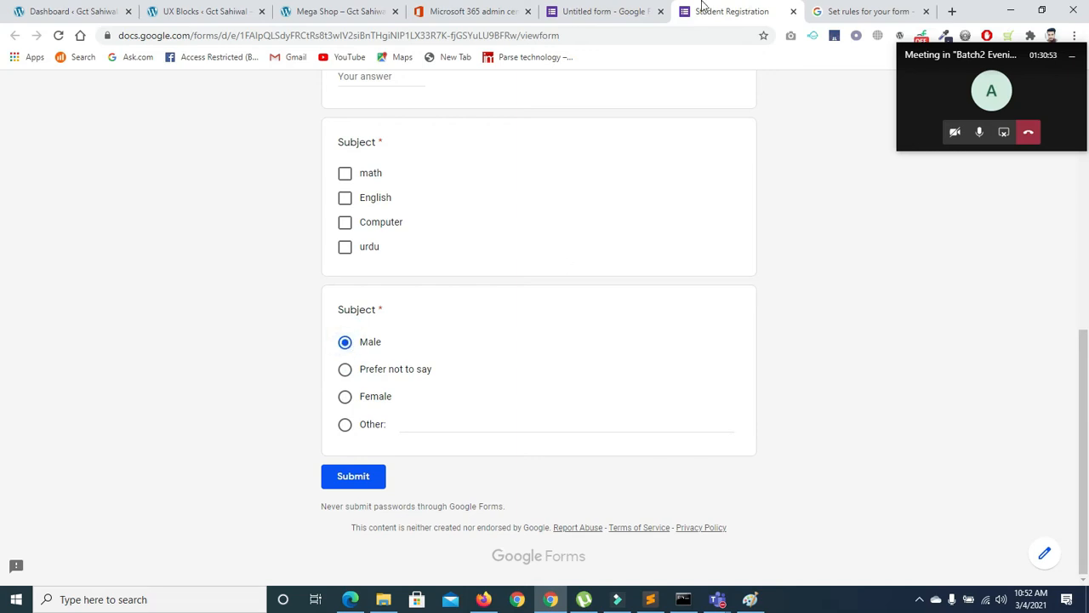
pyautogui.click(610, 16)
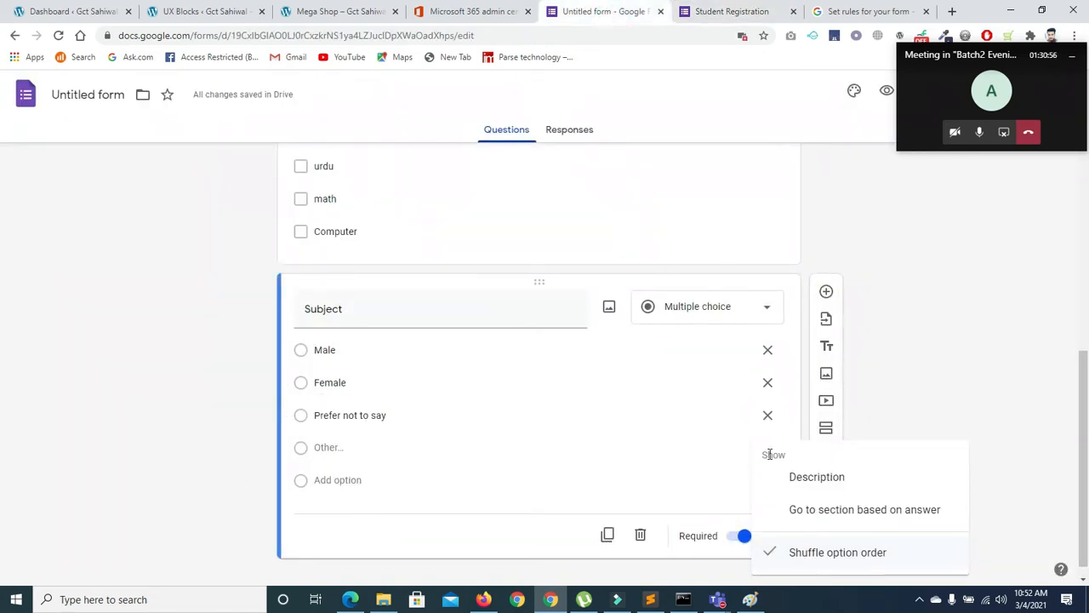
# Delete the Other choice from the copied question and retitle it Gender
pyautogui.click(742, 448)
pyautogui.click(768, 447)
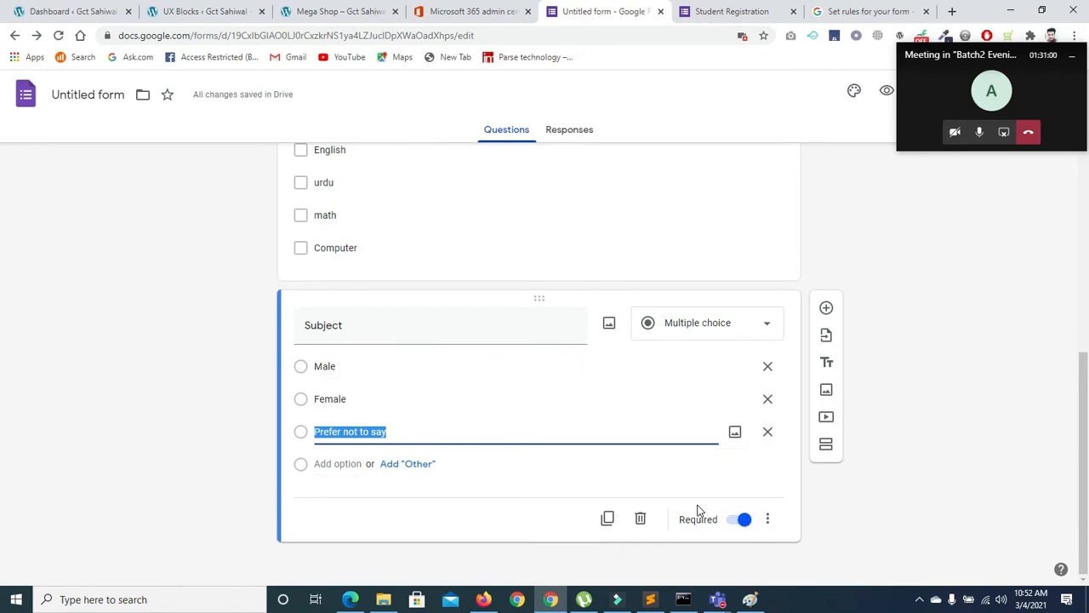
pyautogui.click(382, 322)
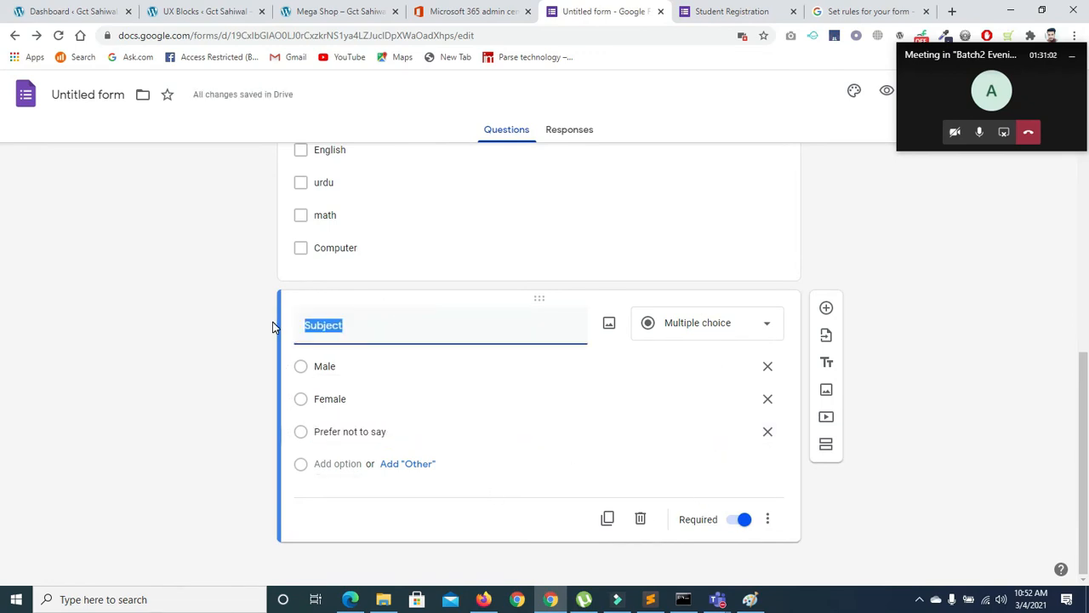
pyautogui.write('Gender')
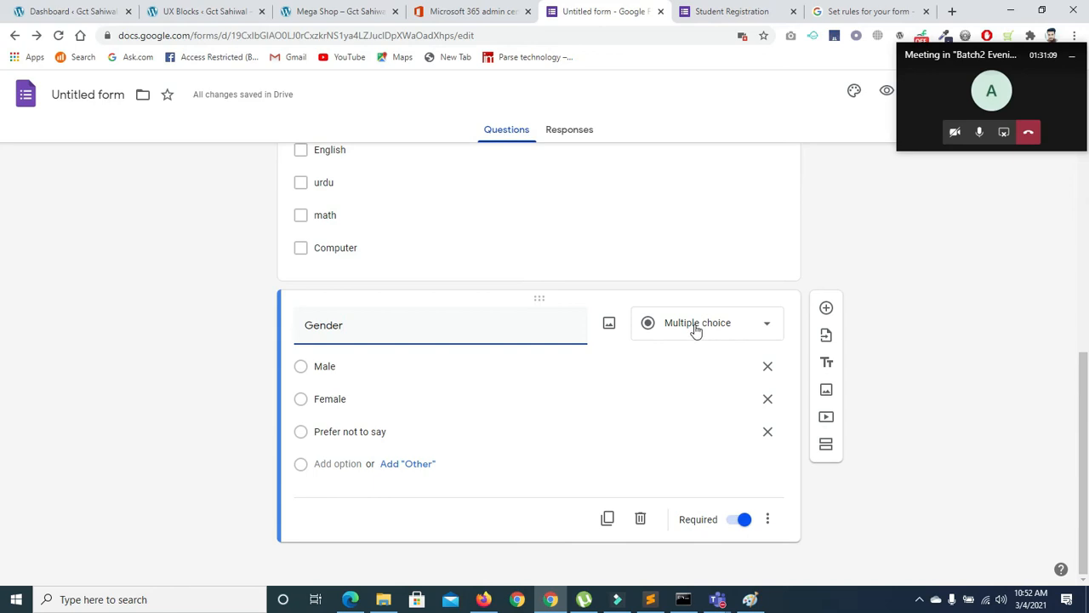
pyautogui.moveTo(1086, 420); pyautogui.dragTo(1087, 445)
pyautogui.click(827, 419)
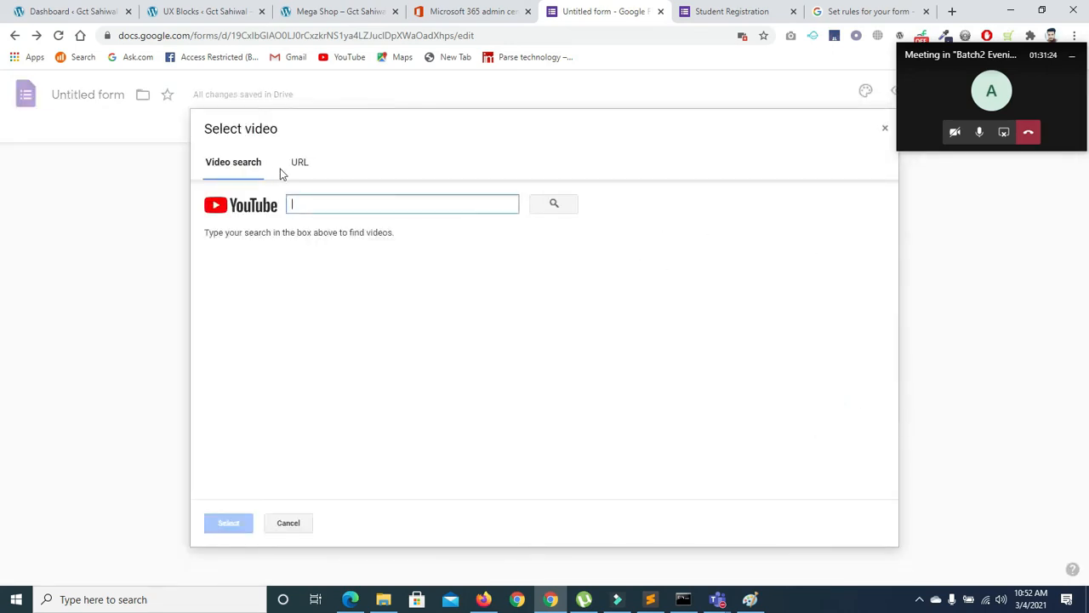
pyautogui.click(294, 164)
pyautogui.click(236, 165)
pyautogui.click(302, 211)
pyautogui.write('carton')
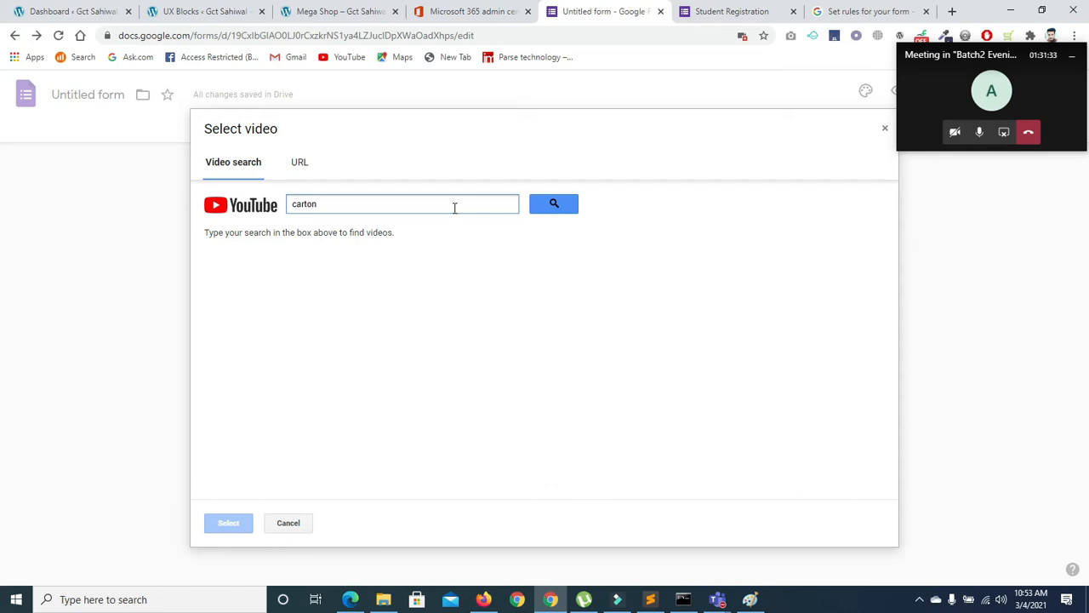
pyautogui.click(552, 206)
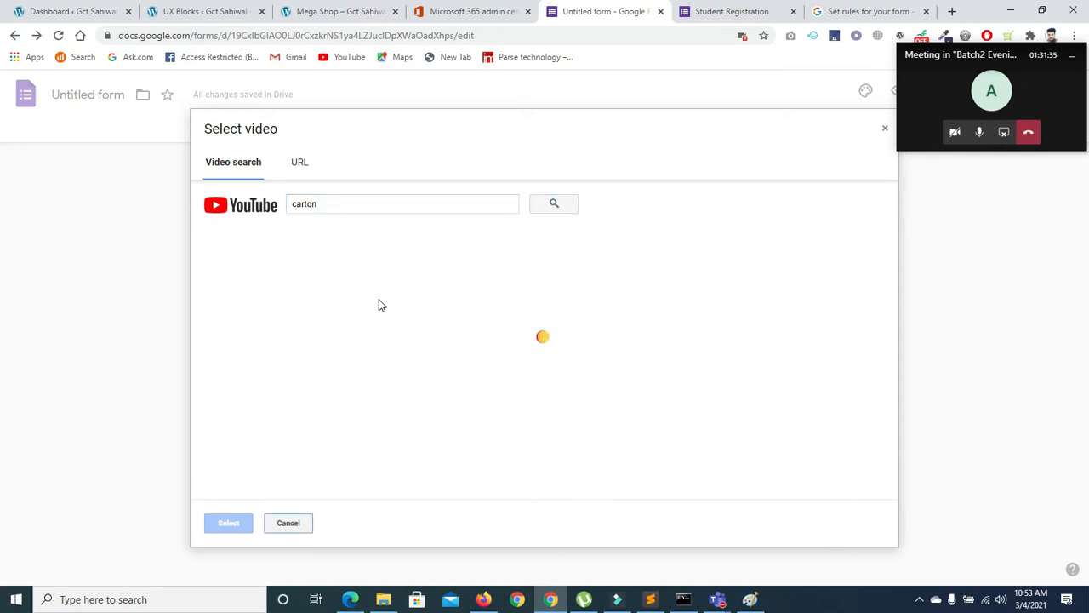
pyautogui.click(309, 284)
pyautogui.click(228, 523)
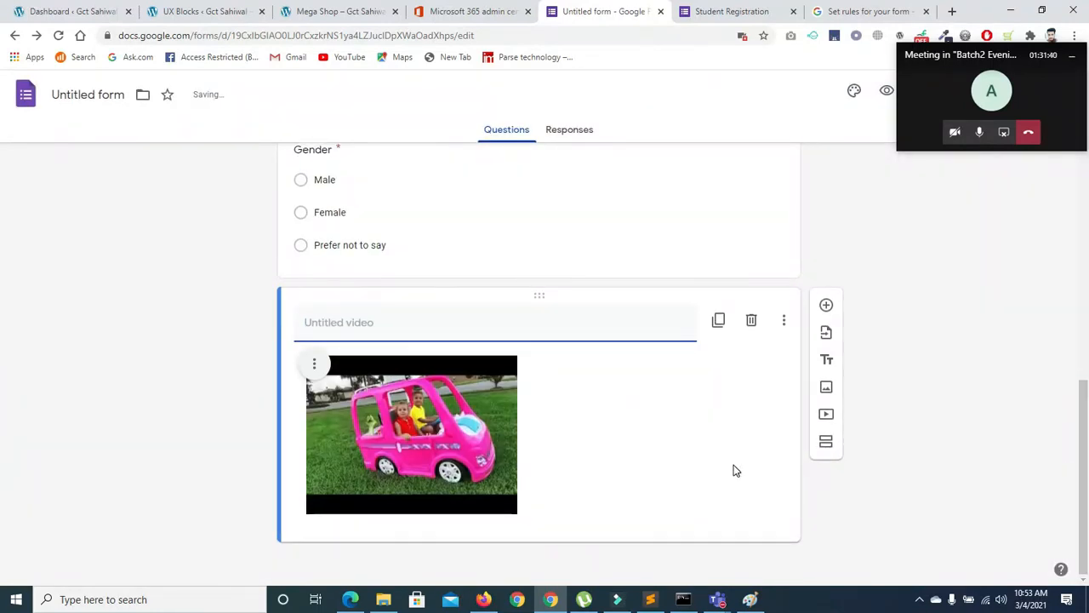
pyautogui.click(314, 364)
pyautogui.click(284, 408)
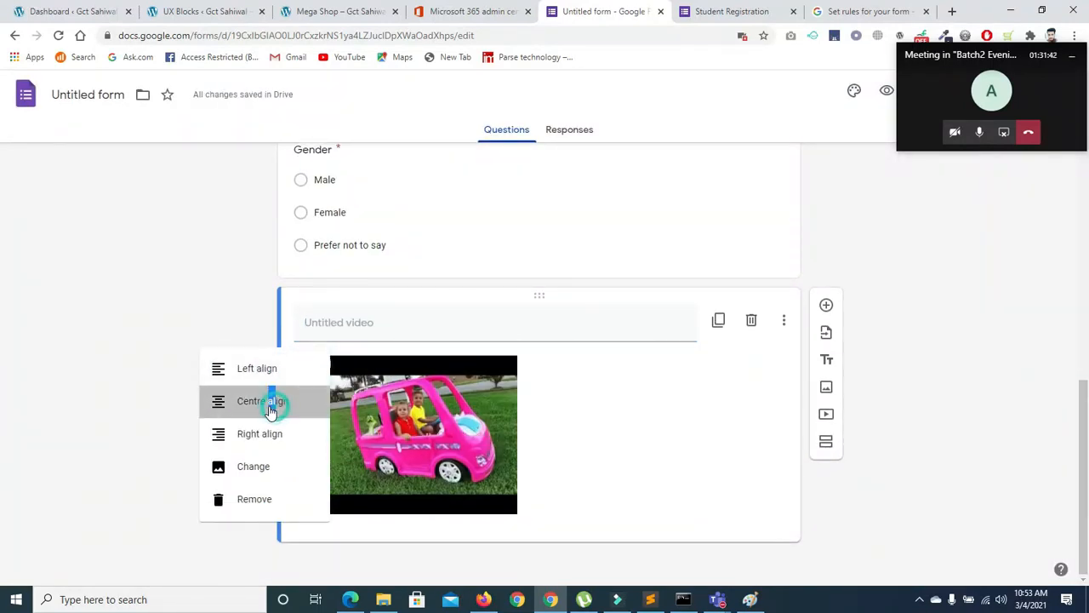
pyautogui.click(827, 391)
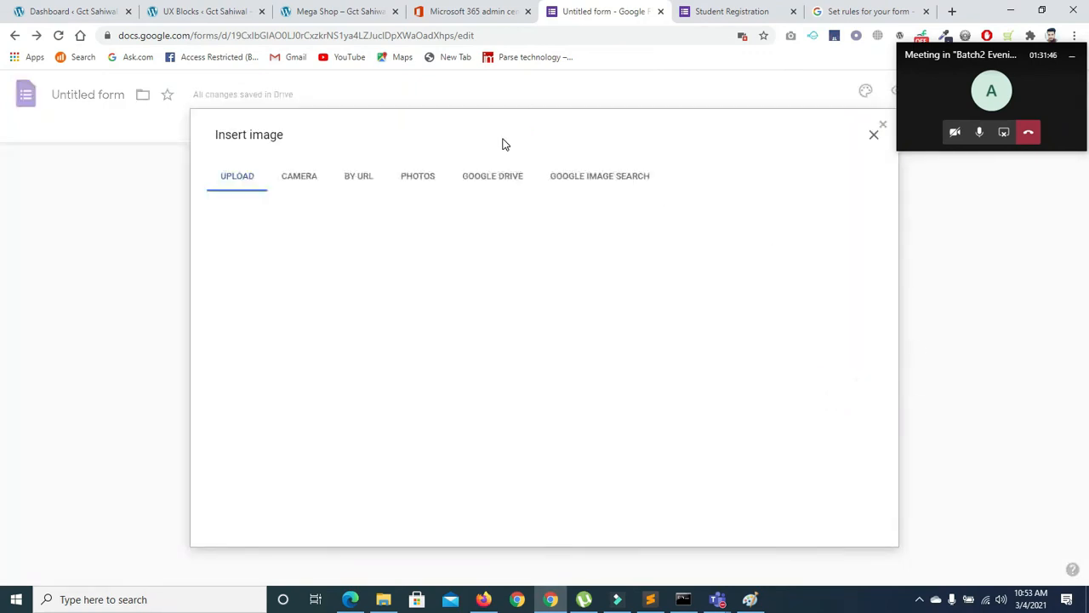
pyautogui.click(872, 138)
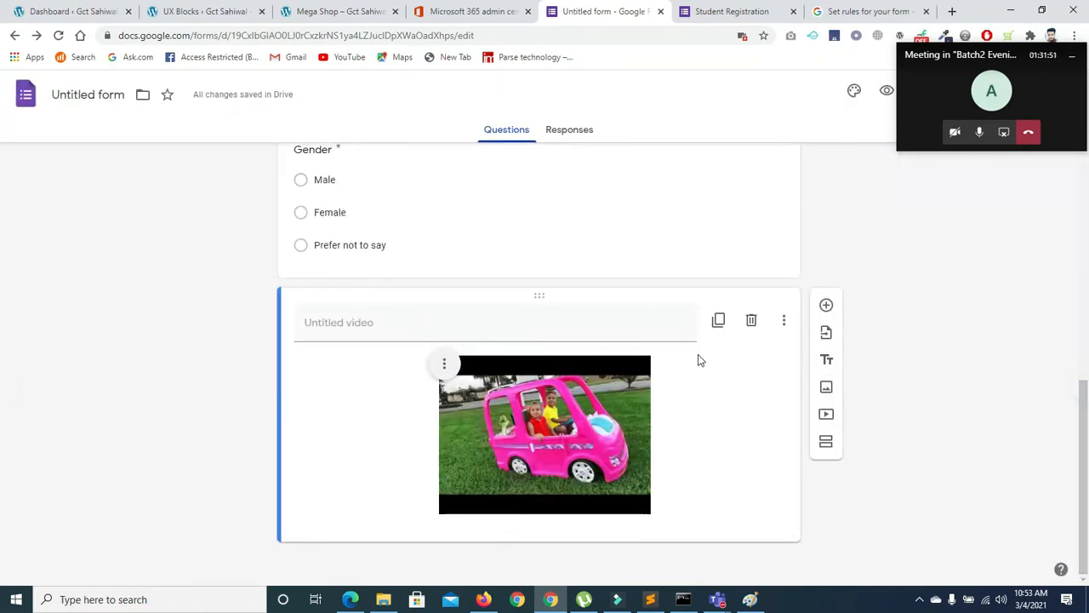
pyautogui.scroll(7, 1063, 239)
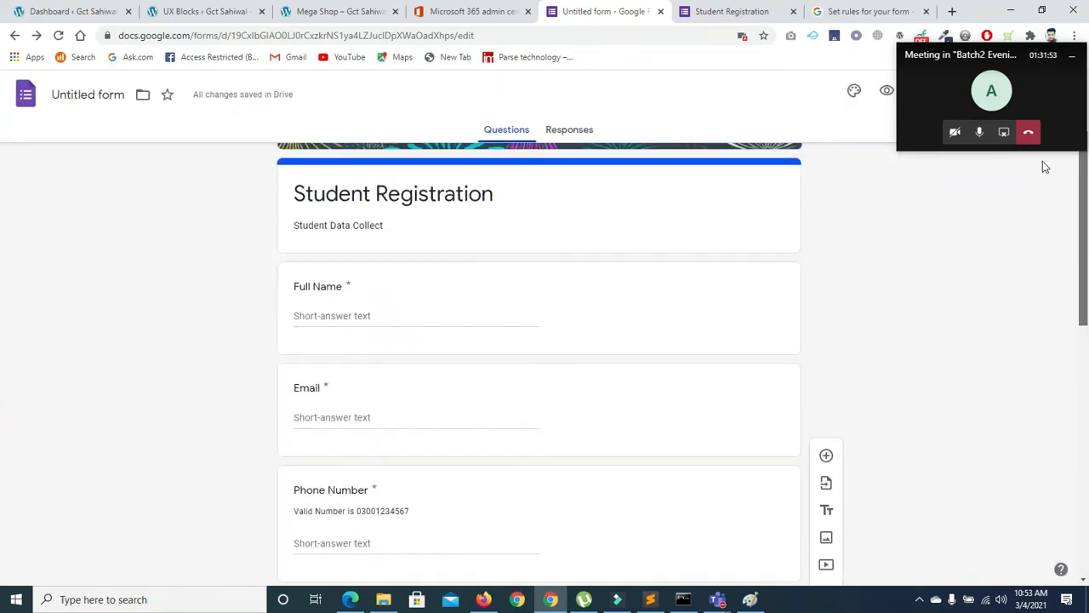
pyautogui.scroll(-1, 510, 340)
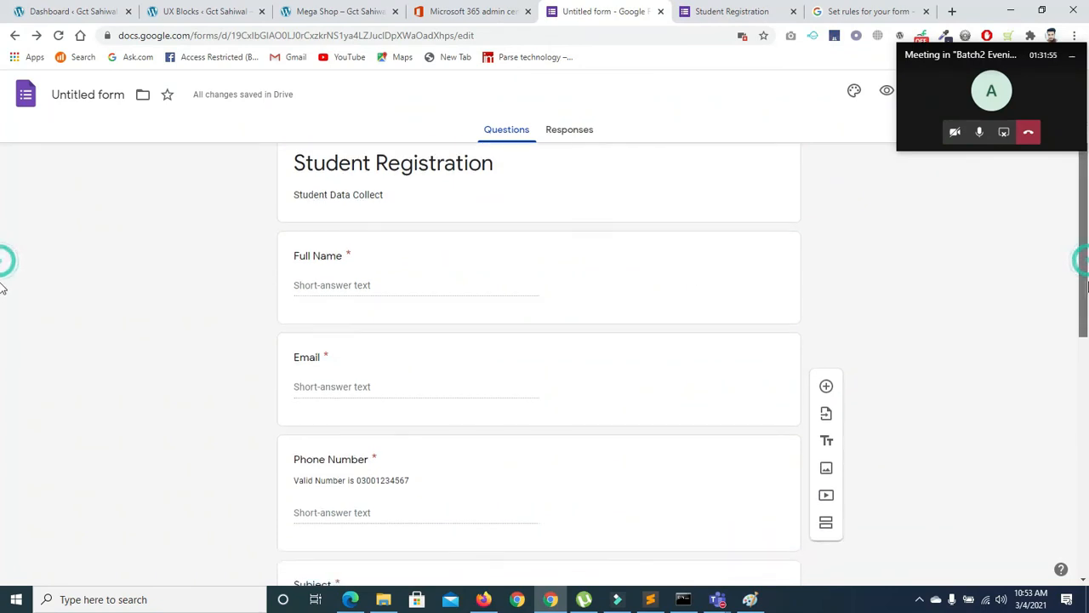
pyautogui.scroll(-4, 998, 337)
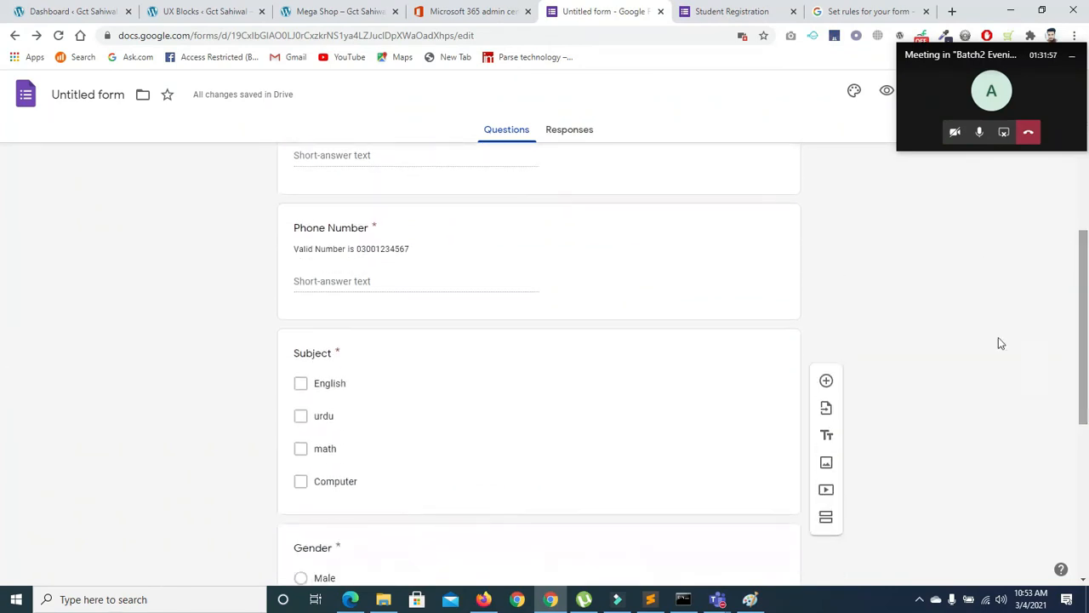
pyautogui.scroll(-5, 1086, 321)
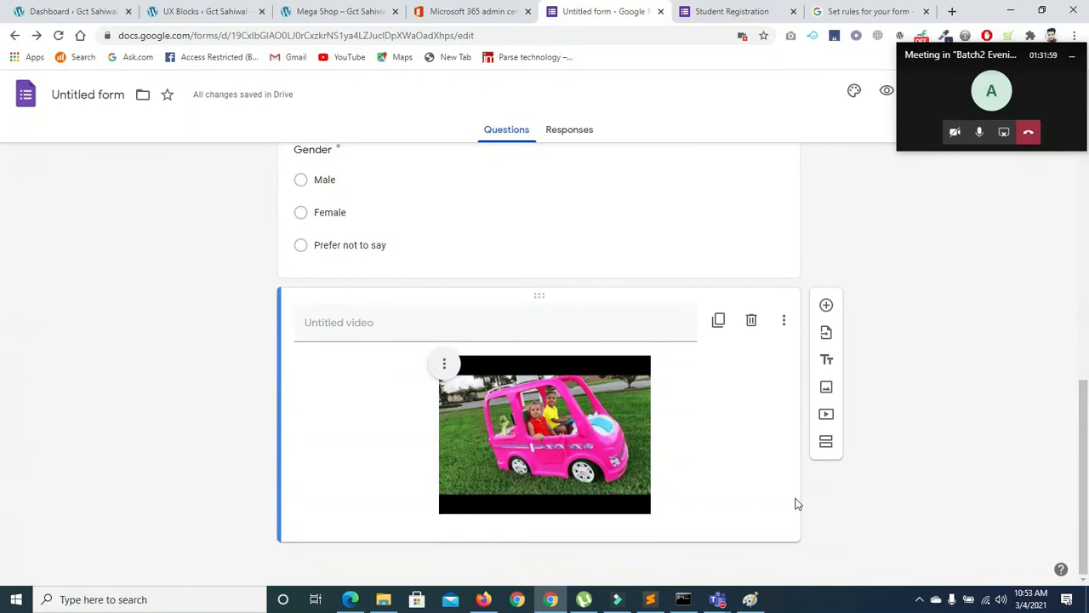
pyautogui.click(783, 322)
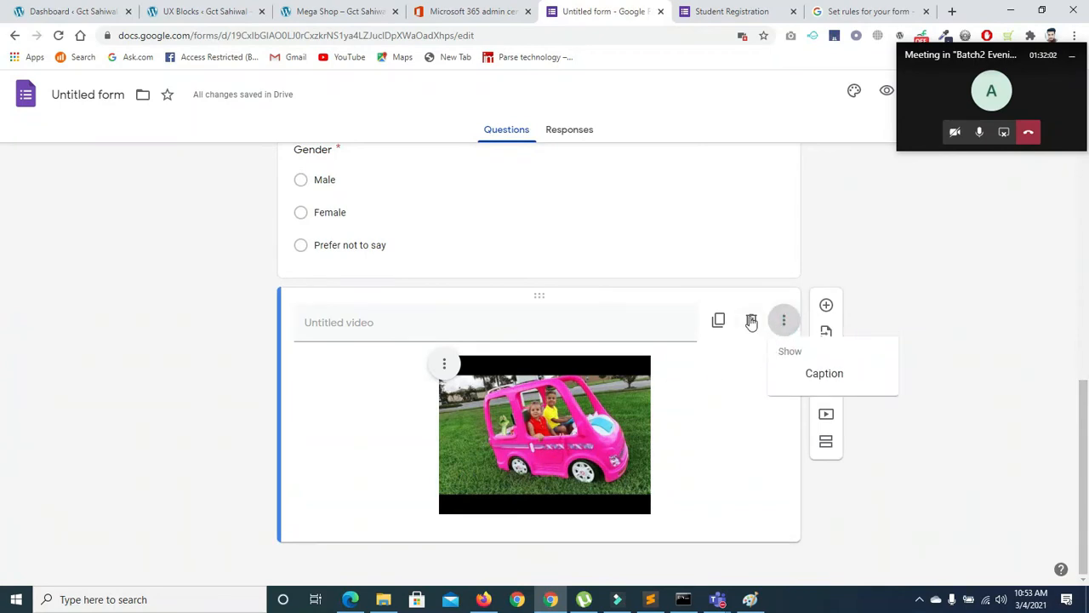
pyautogui.click(752, 319)
pyautogui.click(751, 320)
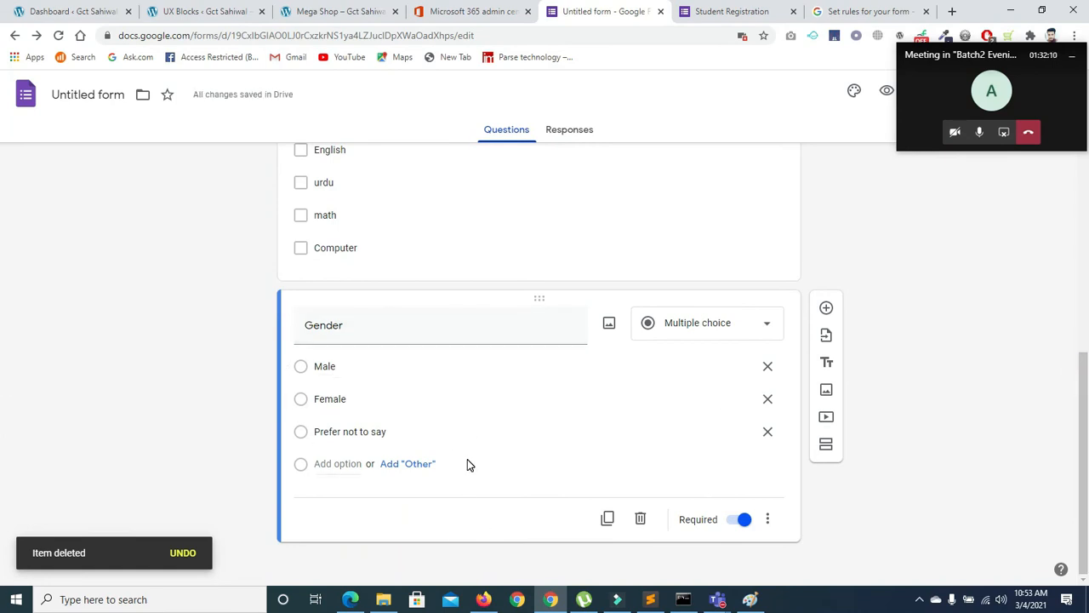
# Add a title block named 'Education Information'
pyautogui.click(825, 365)
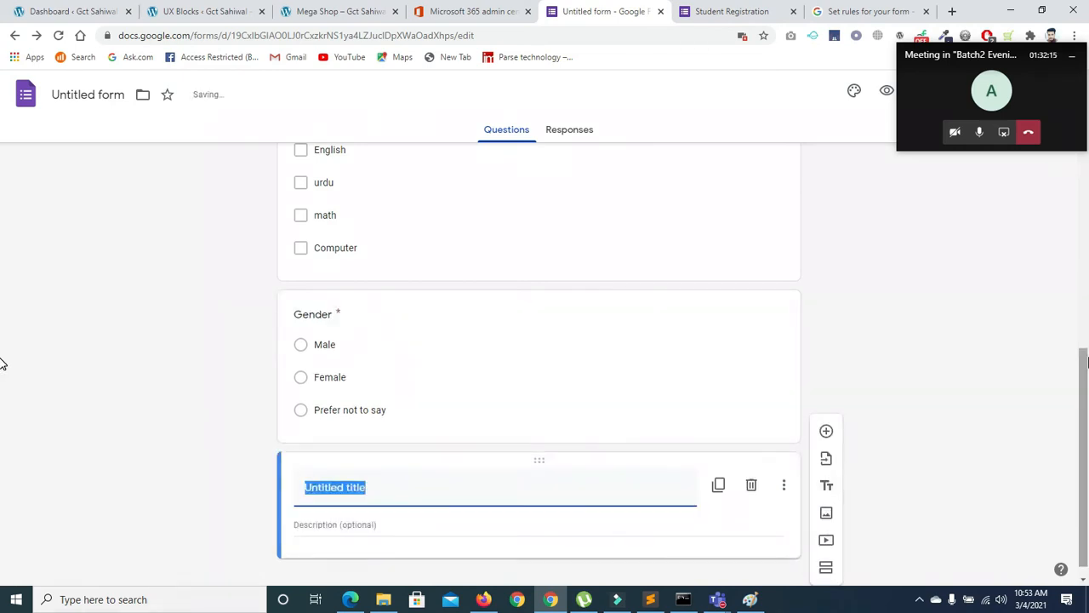
pyautogui.press('BackSpace')
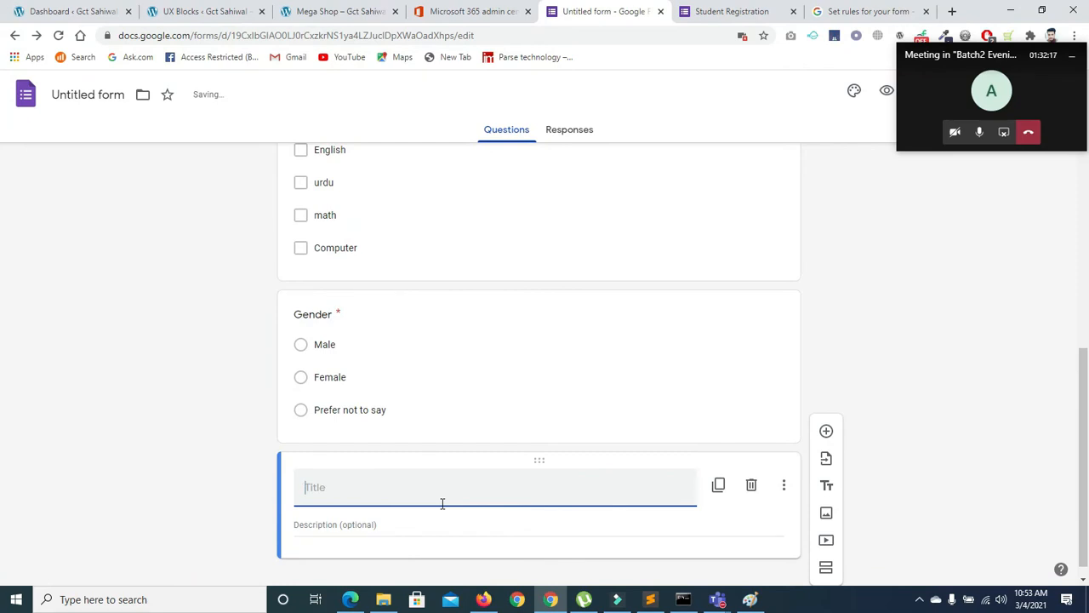
pyautogui.write('Eduction')
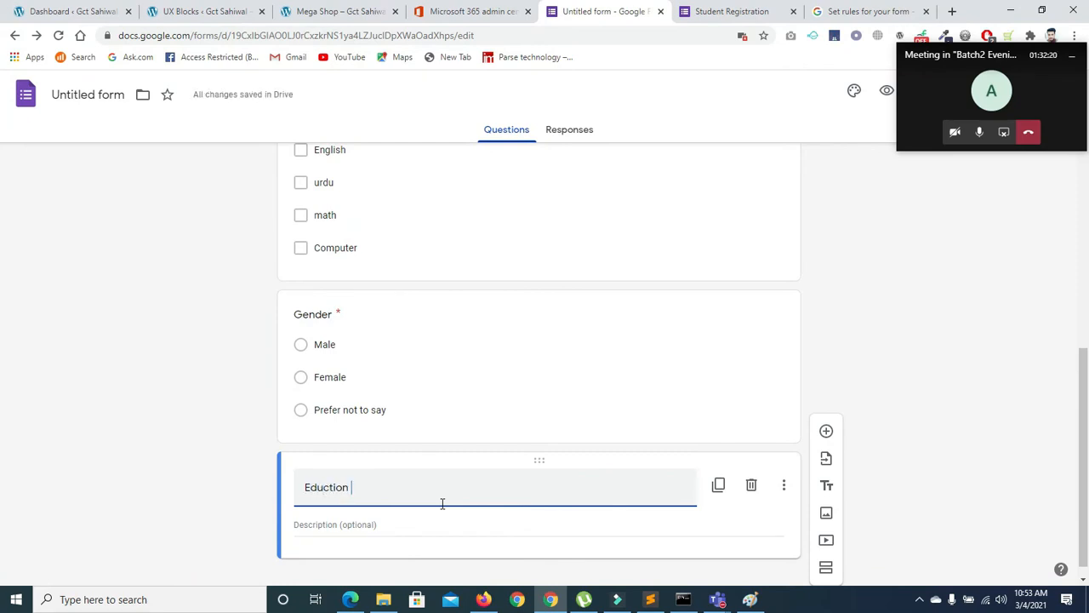
pyautogui.press('BackSpace')
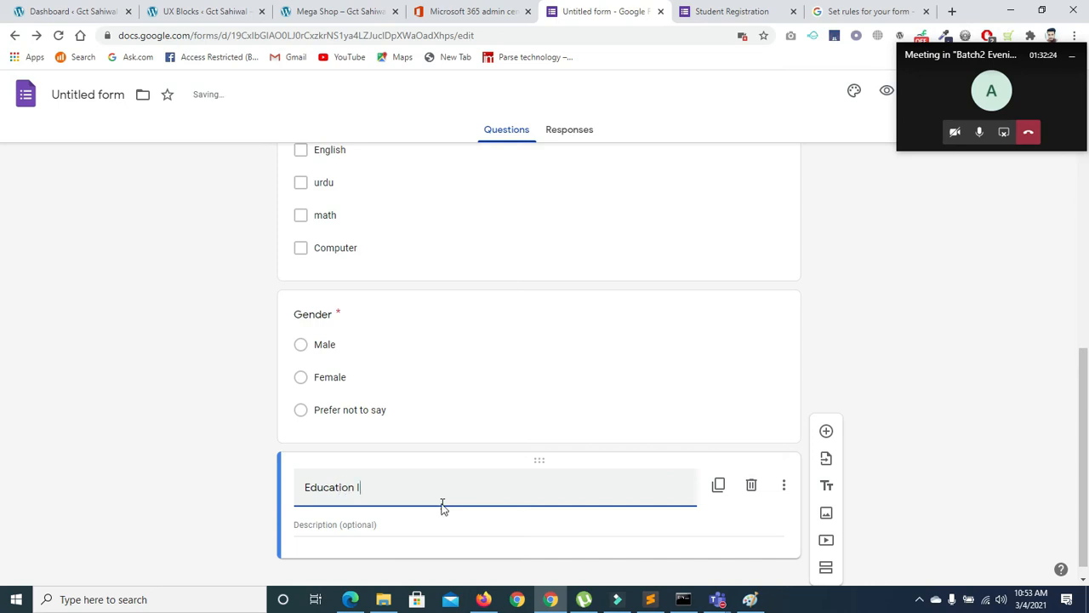
pyautogui.write('ormation')
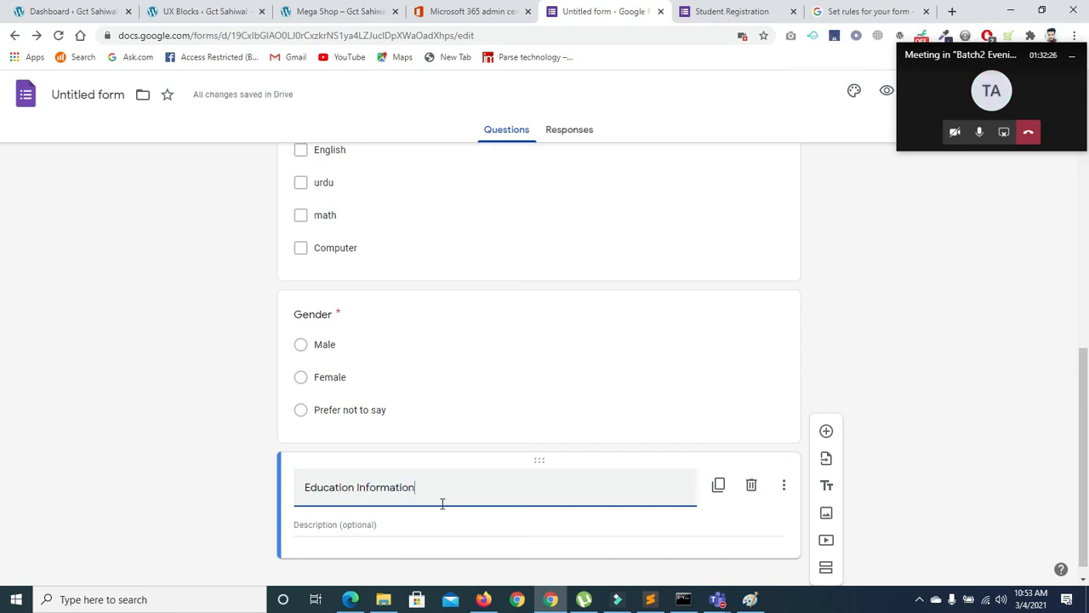
# Write the description 'All Student Submit your Degree Diploma Etc', correcting 'Strundet' to Student
pyautogui.click(426, 523)
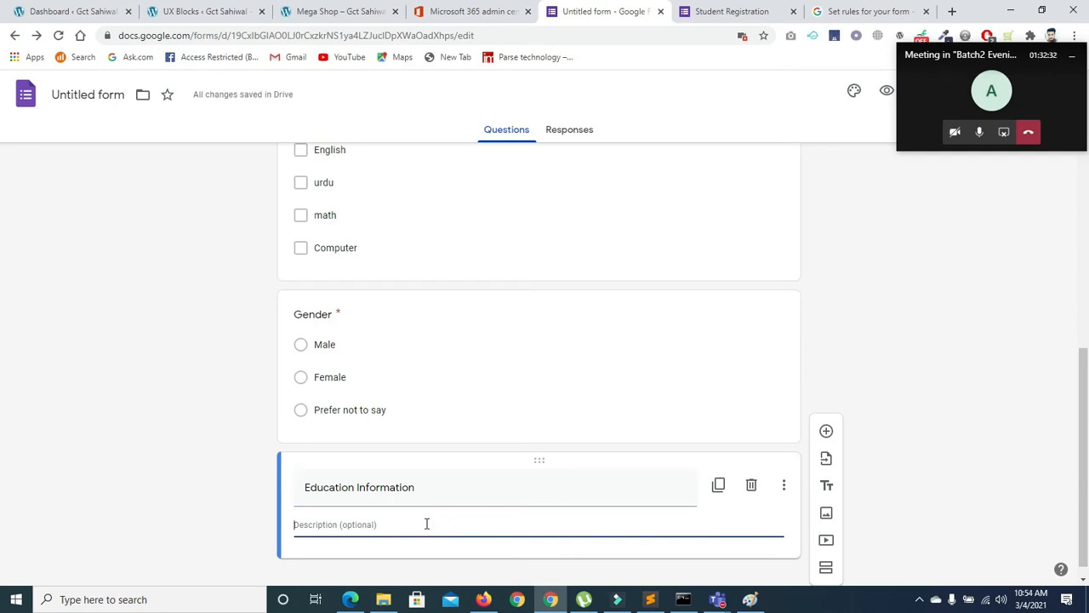
pyautogui.write('All')
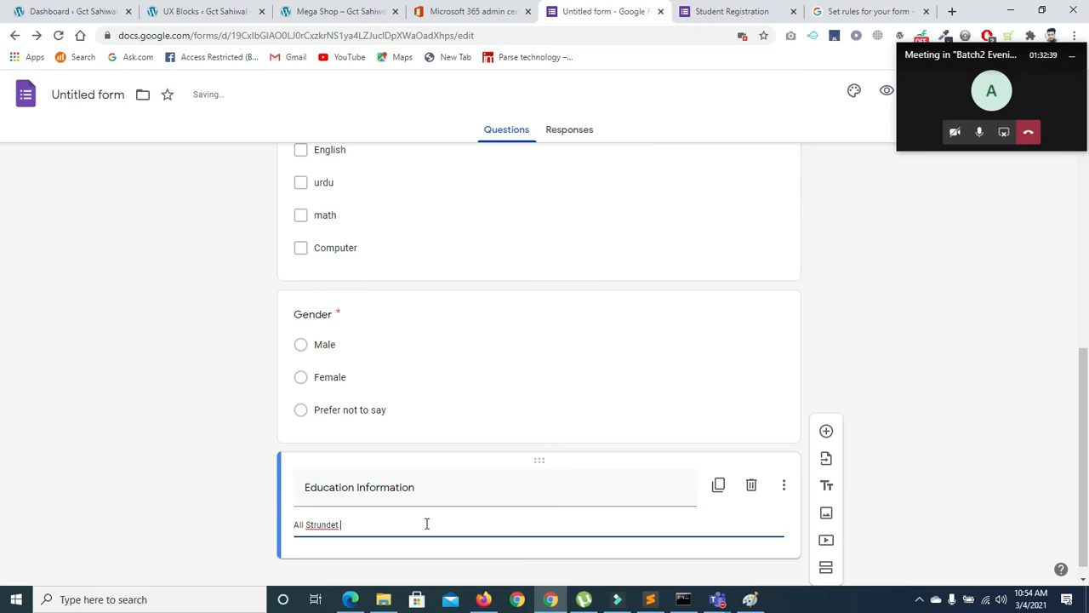
pyautogui.write('Strundet Submit your Degree Diploma Etc')
pyautogui.rightClick(325, 525)
pyautogui.click(321, 525)
pyautogui.tripleClick(318, 522)
pyautogui.click(316, 523)
pyautogui.press('Delete')
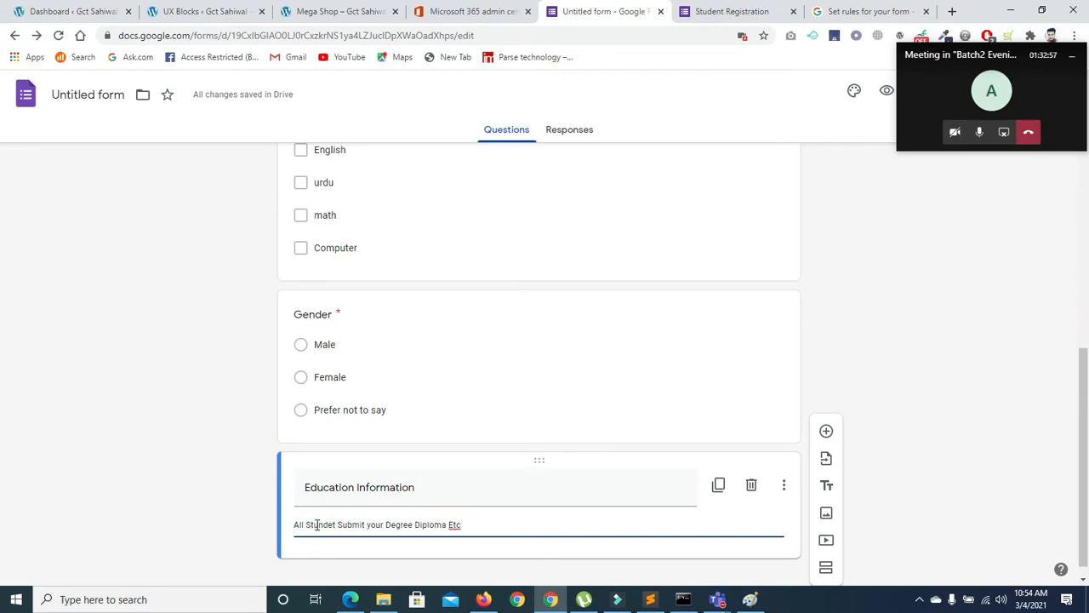
pyautogui.rightClick(324, 524)
pyautogui.click(353, 332)
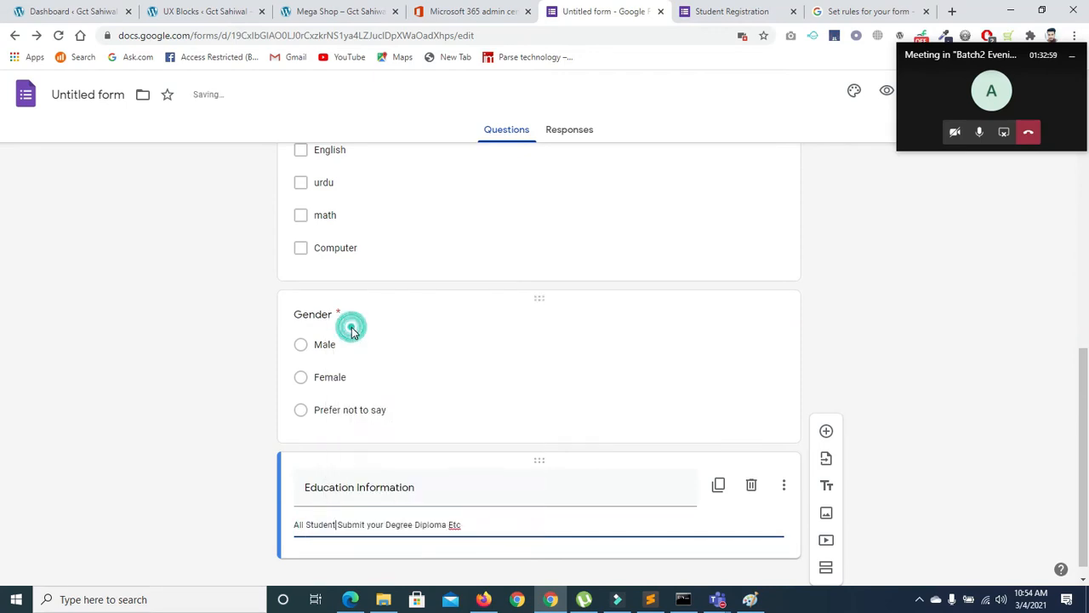
pyautogui.moveTo(1085, 378); pyautogui.dragTo(1085, 400)
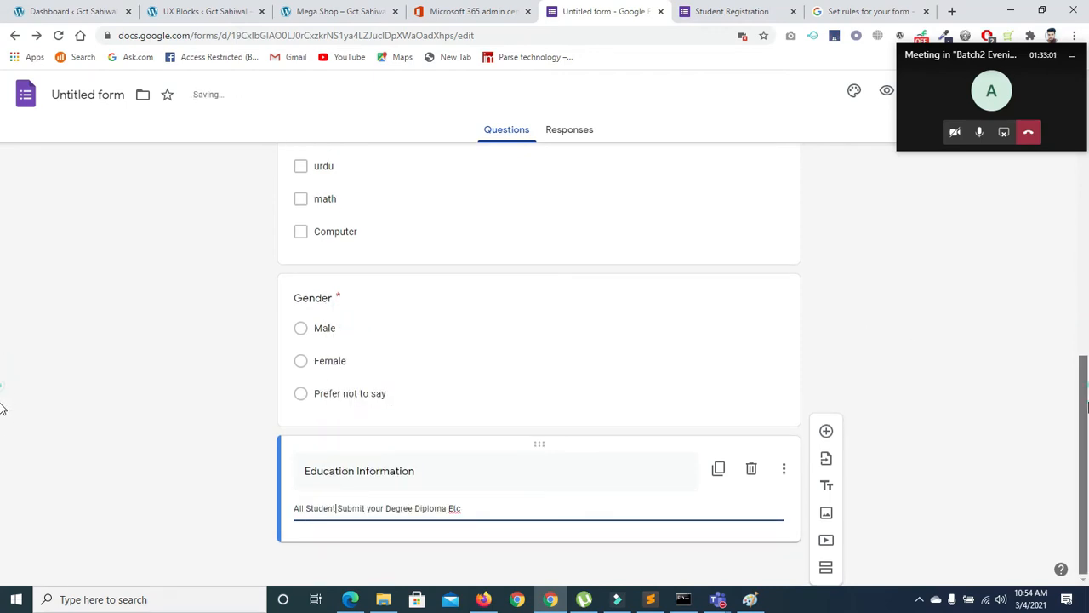
# Add a File upload question titled Matric below Education Information
pyautogui.click(827, 434)
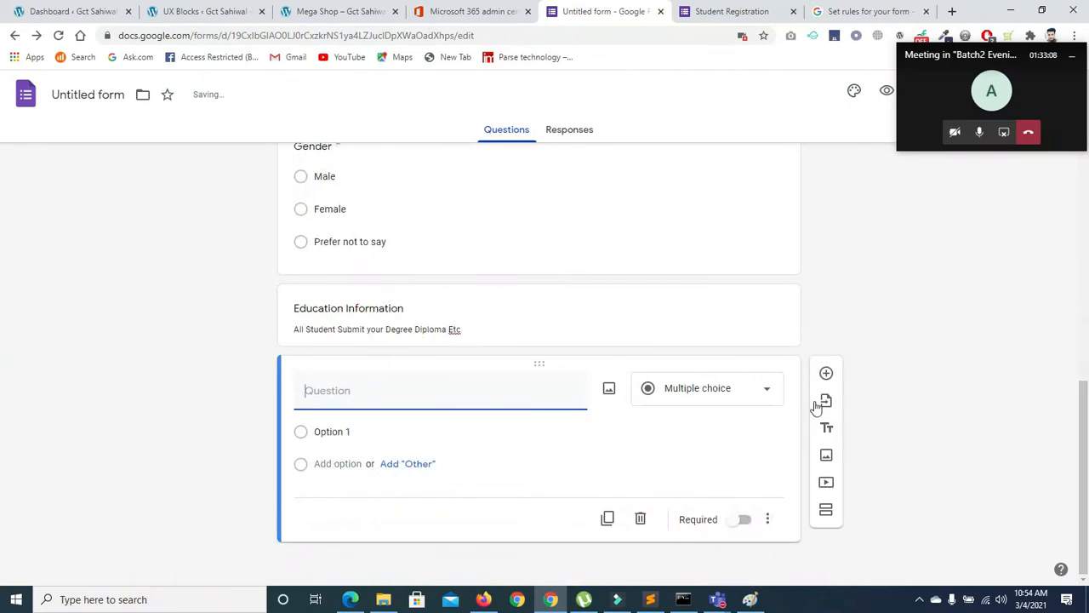
pyautogui.click(741, 388)
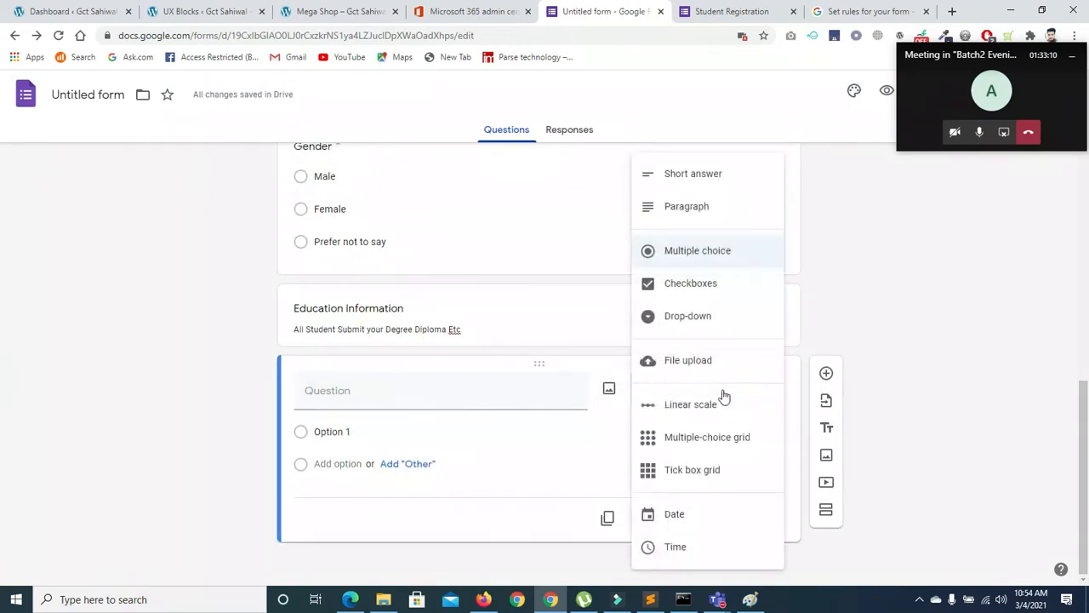
pyautogui.click(678, 368)
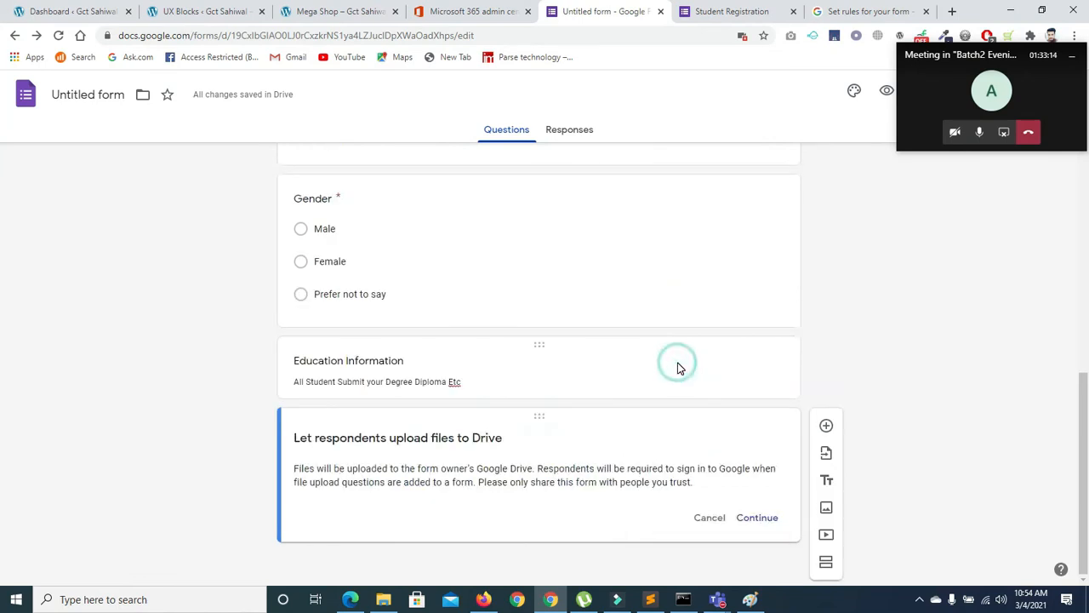
pyautogui.click(756, 517)
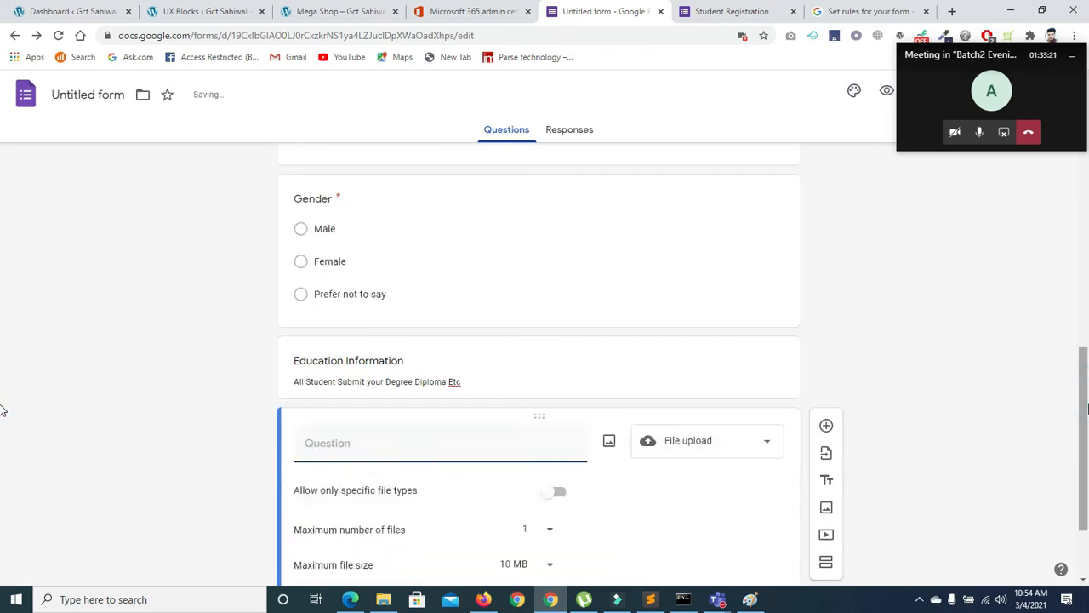
pyautogui.click(407, 323)
pyautogui.write('Matic')
pyautogui.press('BackSpace')
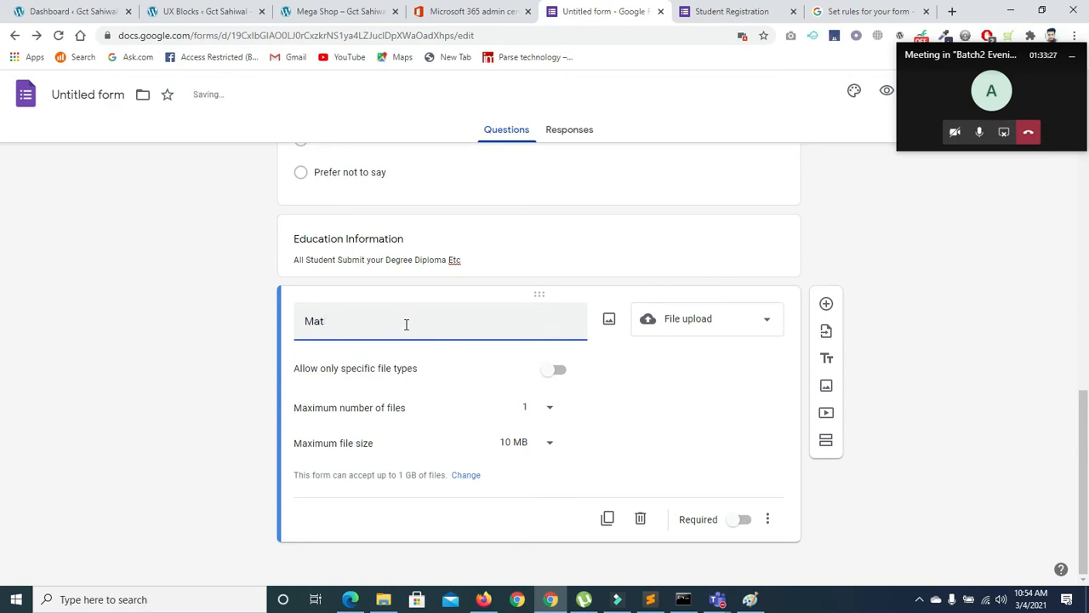
# Allow any file type, 1 file up to 10 MB, and make Matric required
pyautogui.click(556, 371)
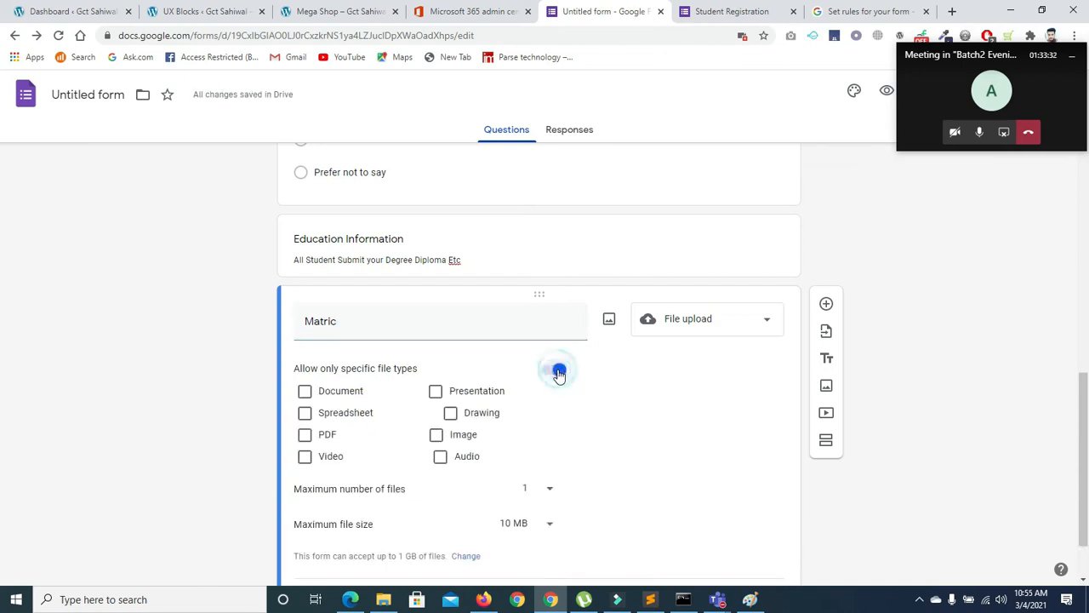
pyautogui.click(556, 373)
pyautogui.click(557, 375)
pyautogui.click(548, 369)
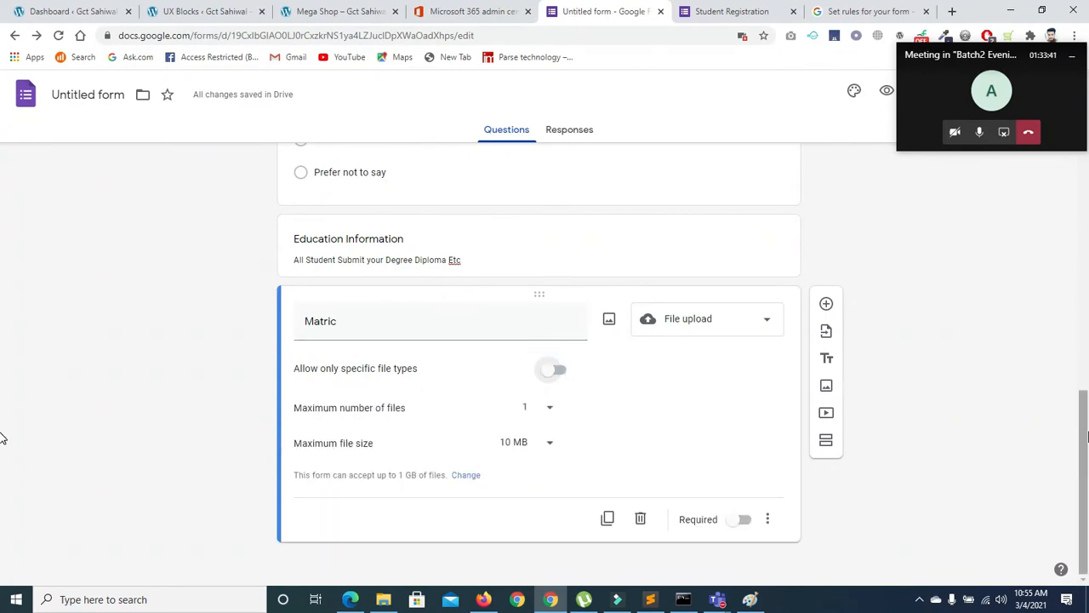
pyautogui.click(769, 523)
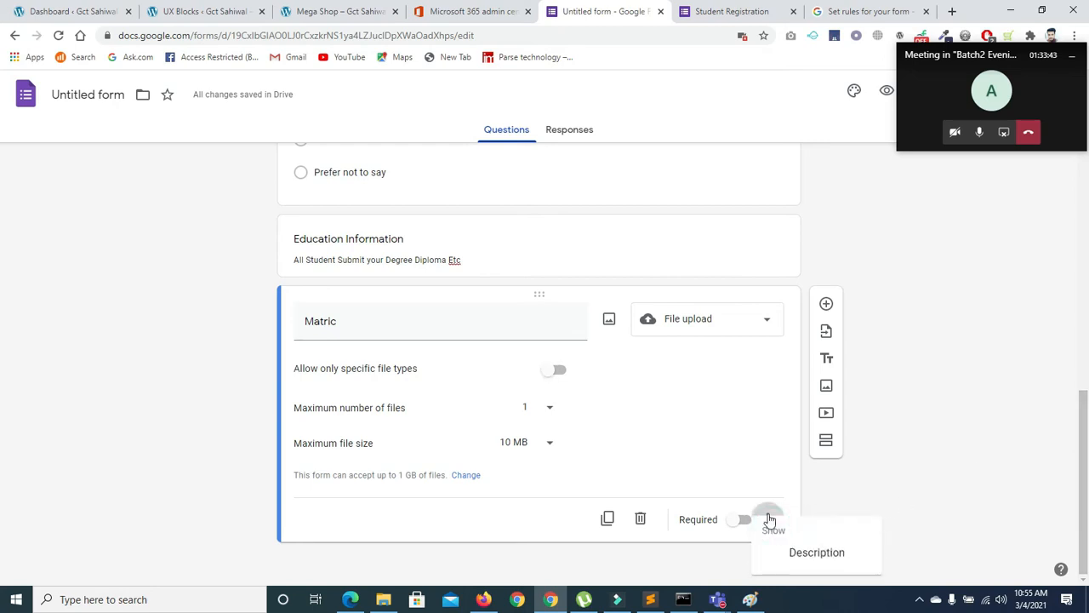
pyautogui.click(769, 516)
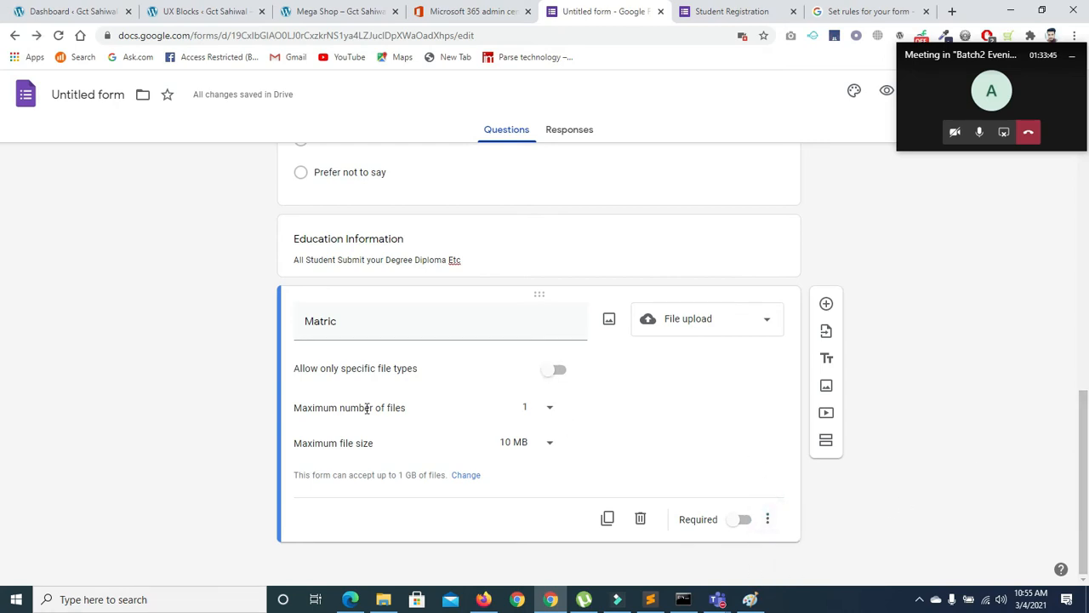
pyautogui.click(551, 409)
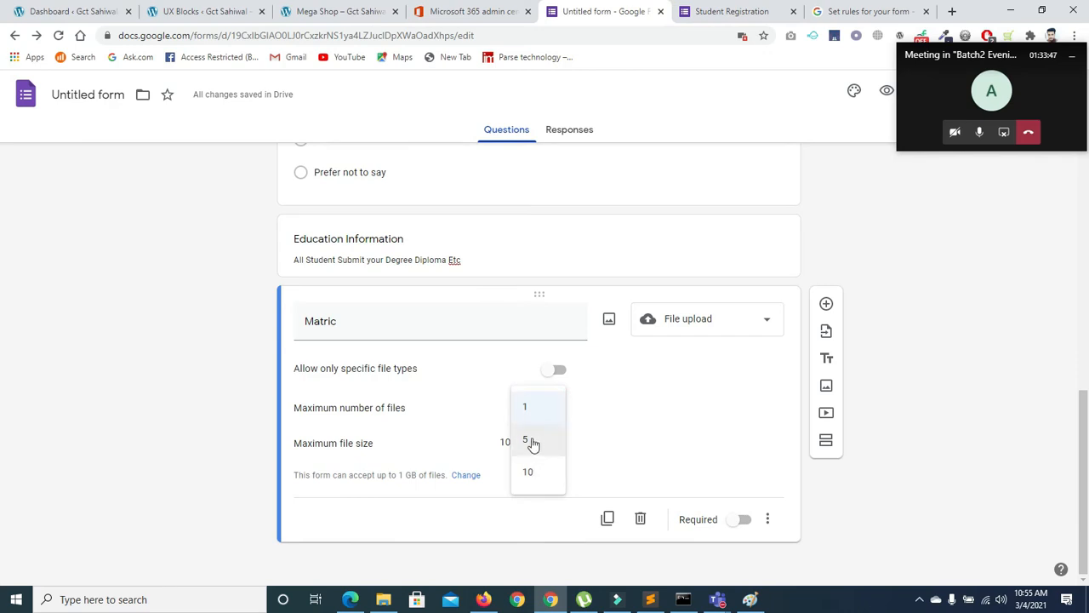
pyautogui.click(533, 479)
pyautogui.click(551, 410)
pyautogui.click(531, 344)
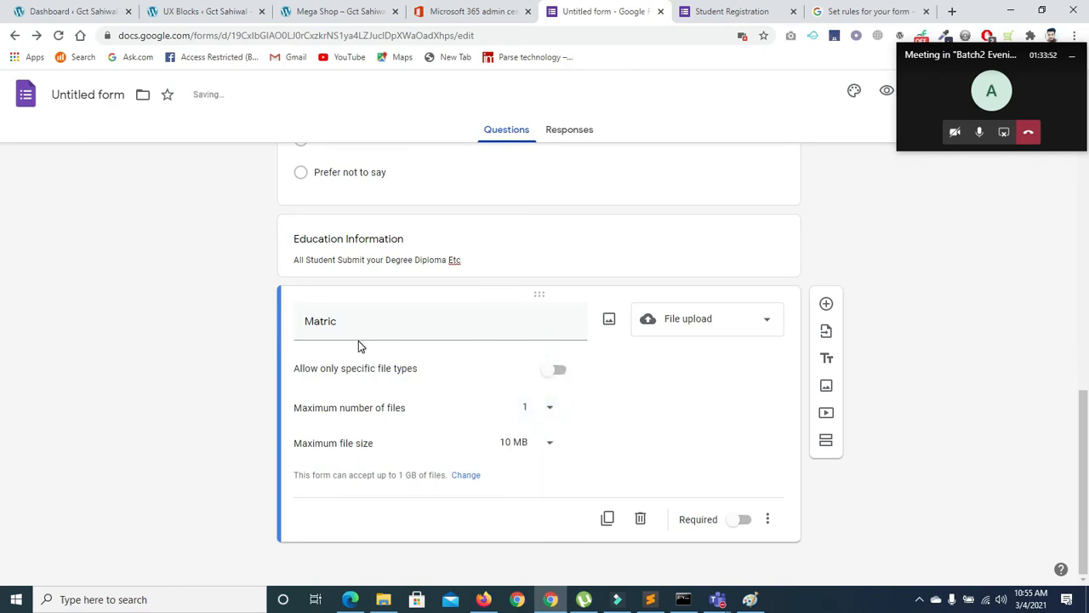
pyautogui.click(550, 447)
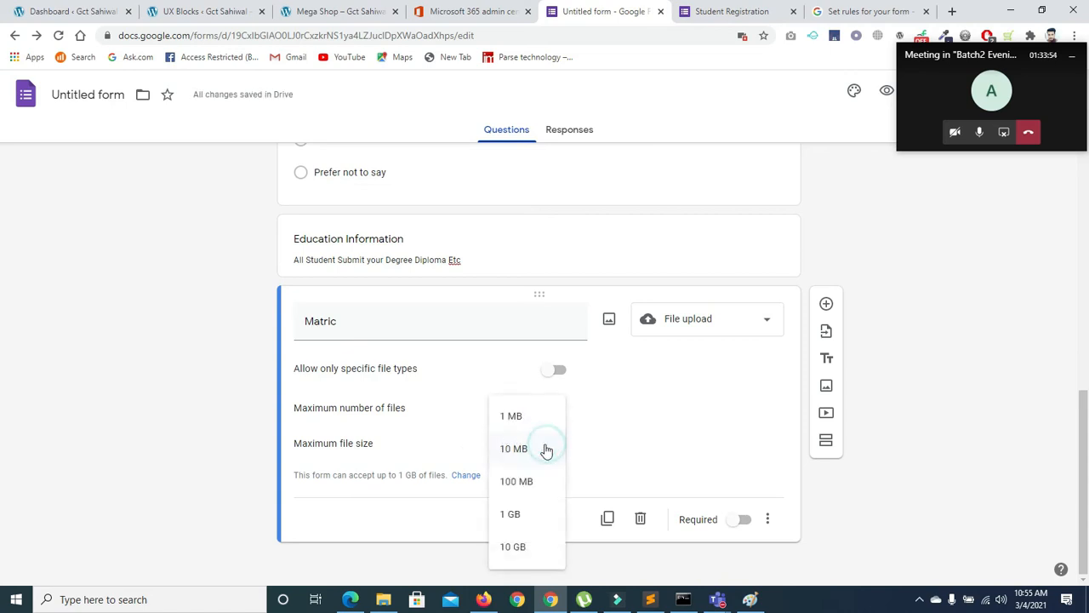
pyautogui.click(512, 449)
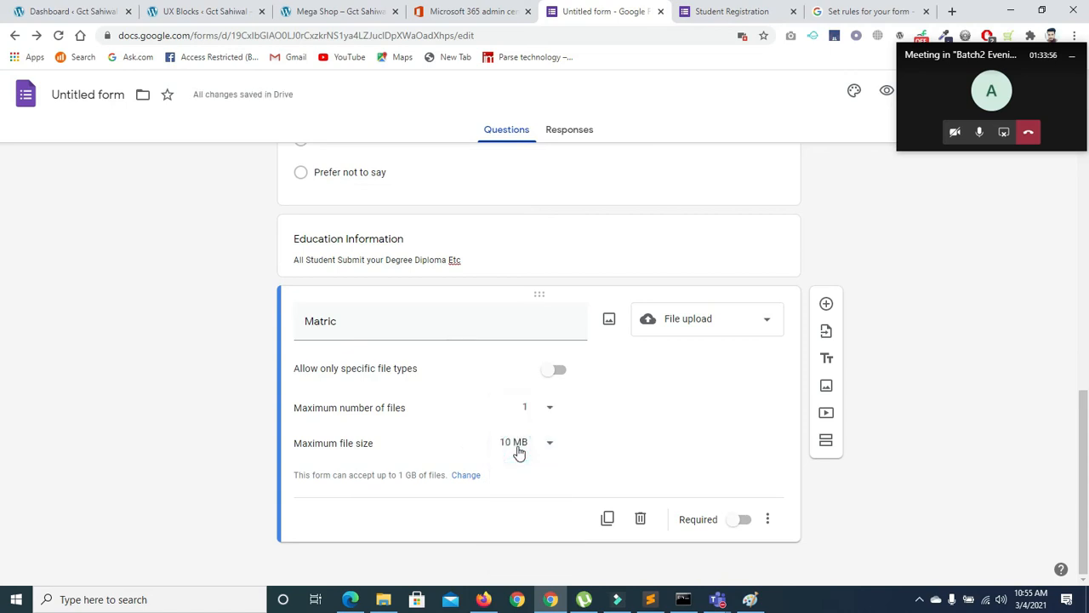
pyautogui.click(743, 521)
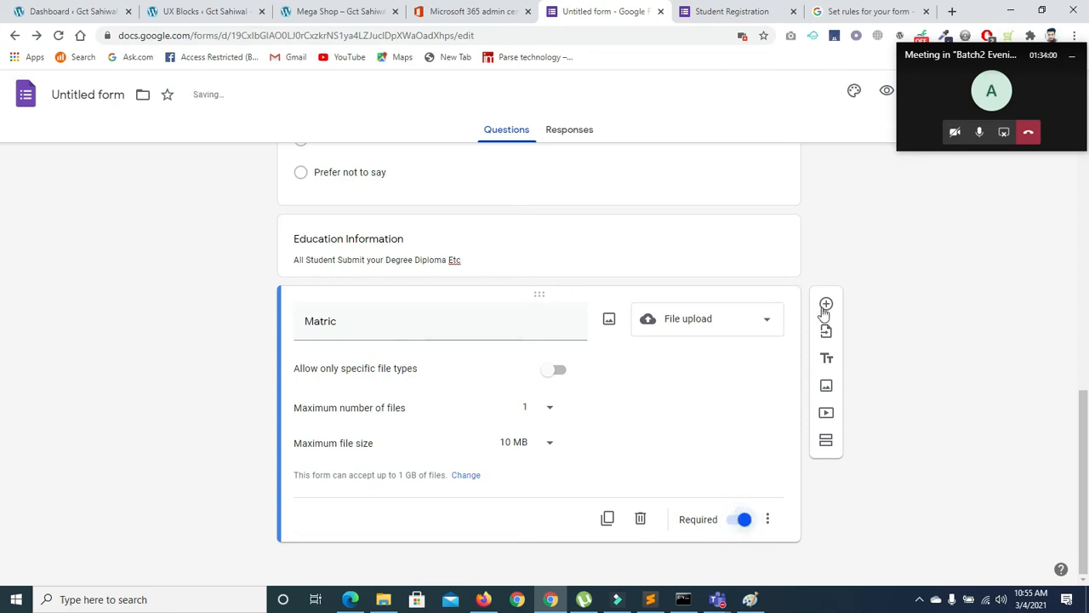
# Duplicate Matric as a file-upload question titled Inter
pyautogui.click(607, 518)
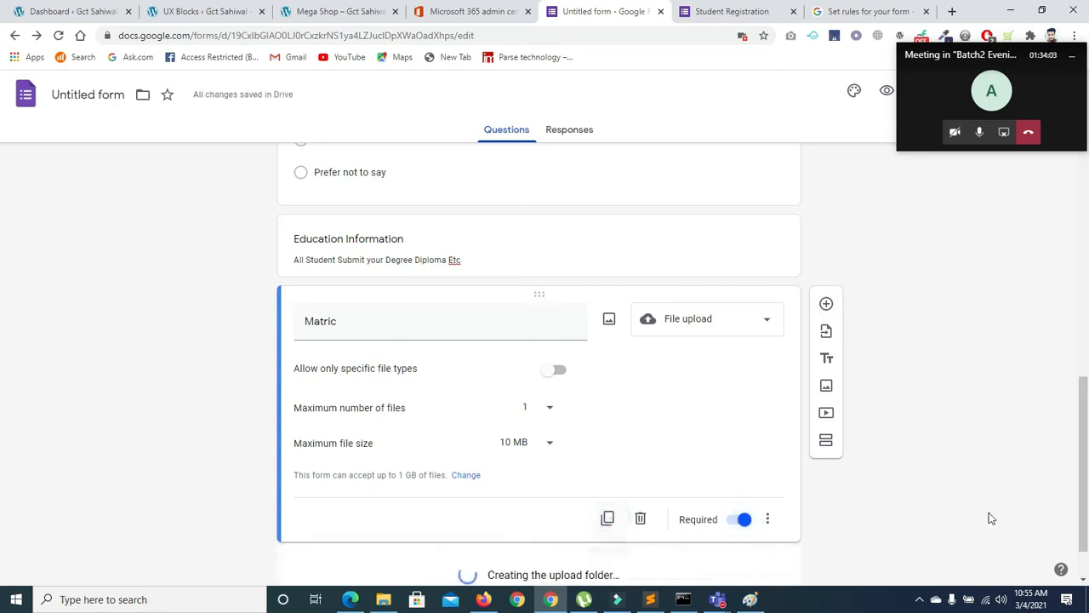
pyautogui.press('BackSpace')
pyautogui.write('Inter')
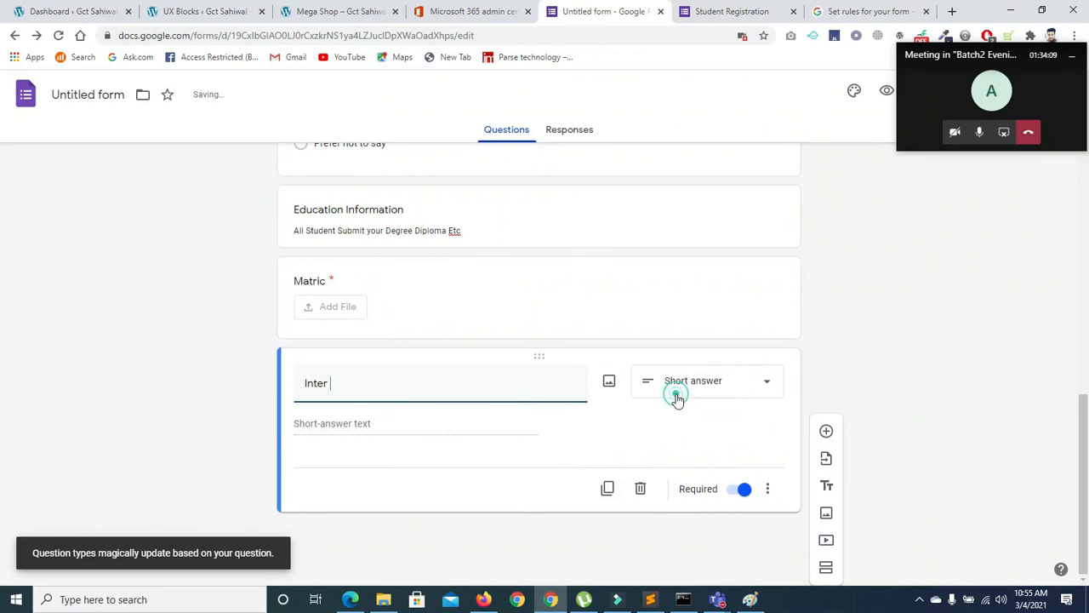
pyautogui.click(675, 391)
pyautogui.click(656, 362)
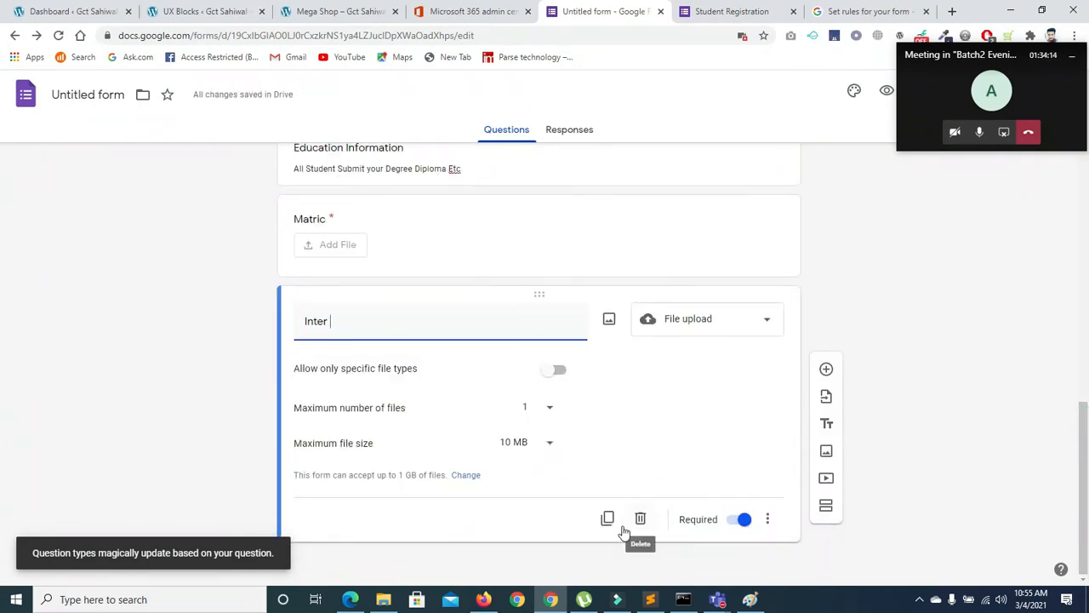
# Duplicate Inter as a question titled Bscs, then make another copy of Bscs
pyautogui.click(606, 518)
pyautogui.press('BackSpace')
pyautogui.write('Bscs')
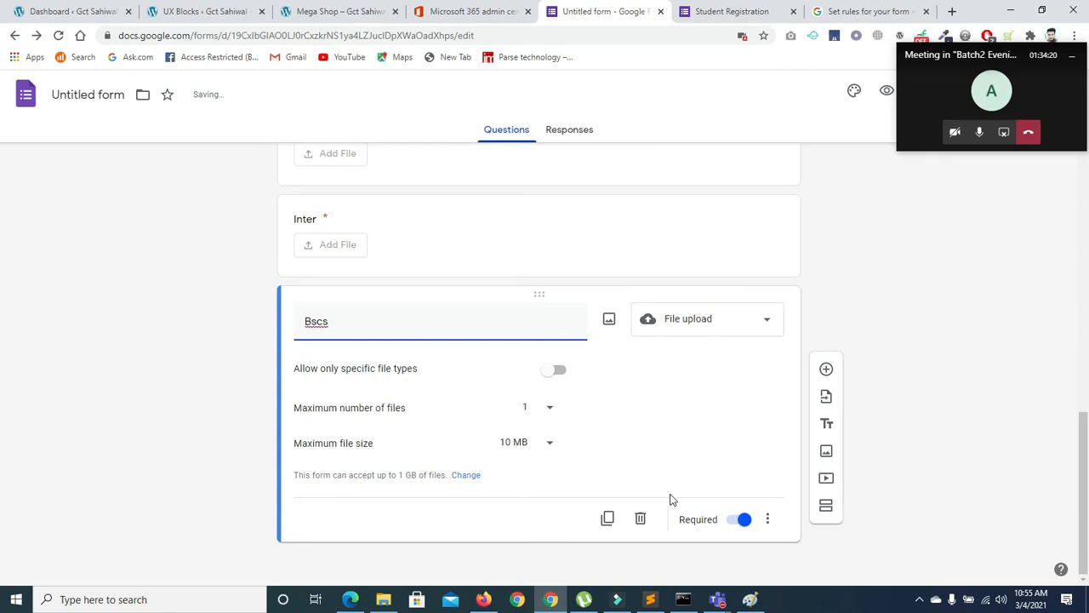
pyautogui.click(607, 521)
# Try the Bscs copy as a multiple-choice grid, tick box grid and 1-to-6 linear scale
pyautogui.click(701, 327)
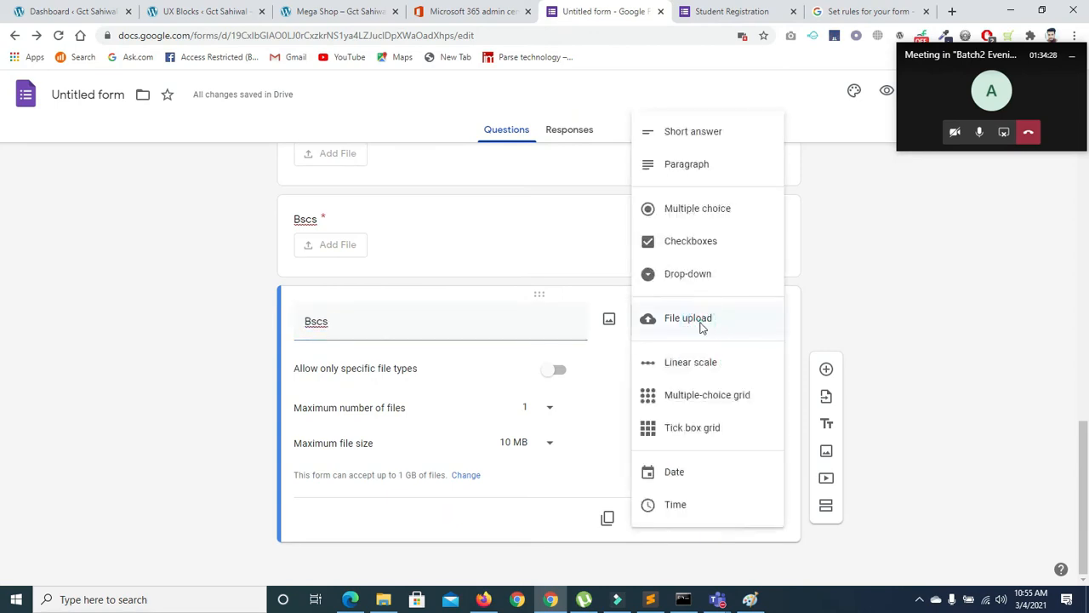
pyautogui.click(690, 410)
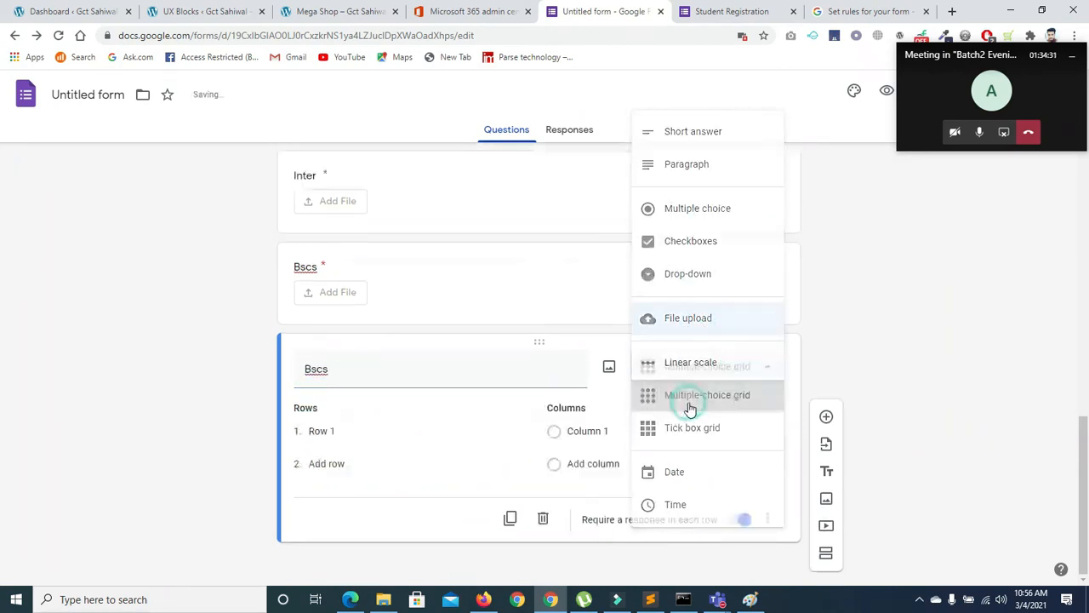
pyautogui.click(324, 433)
pyautogui.click(340, 466)
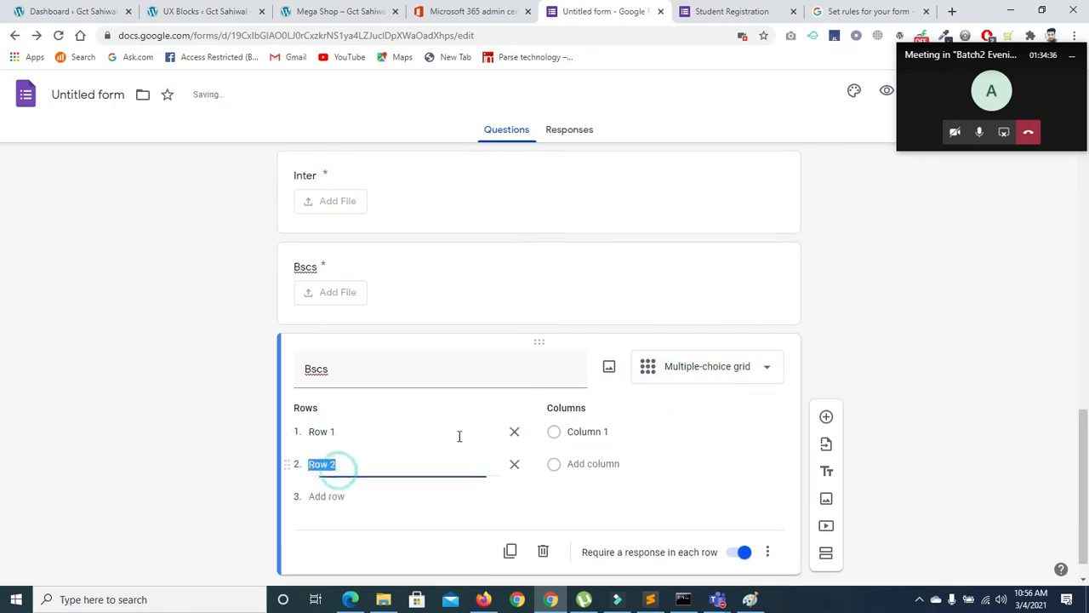
pyautogui.click(514, 432)
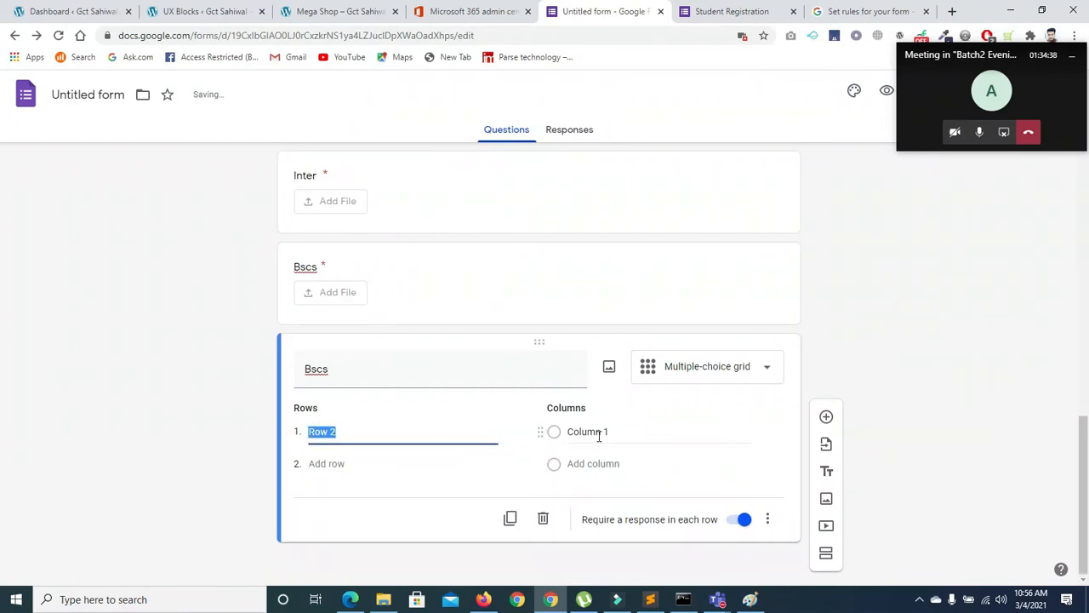
pyautogui.click(770, 366)
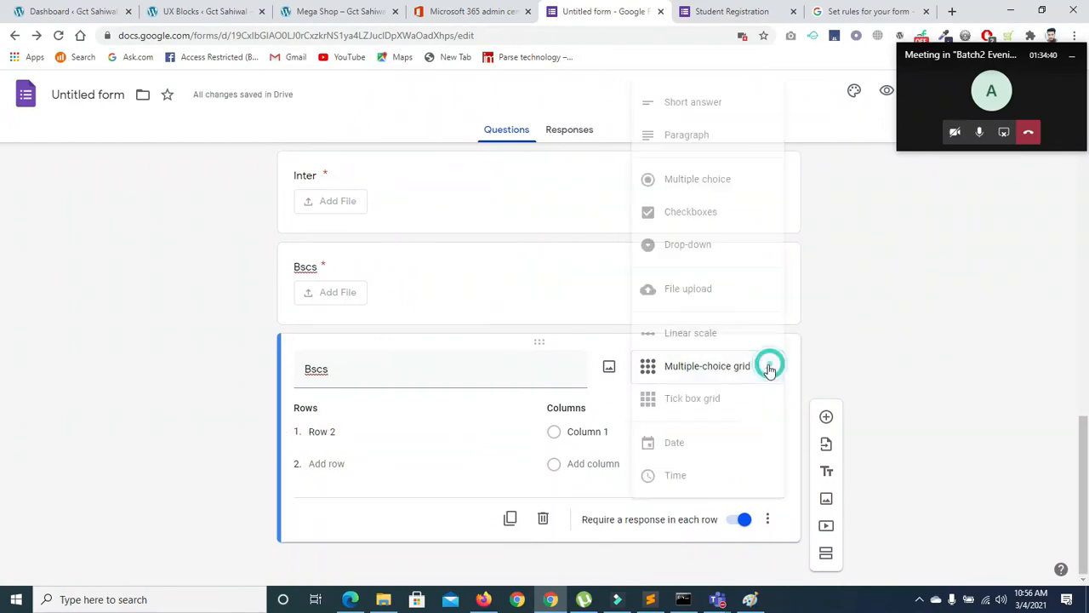
pyautogui.click(681, 400)
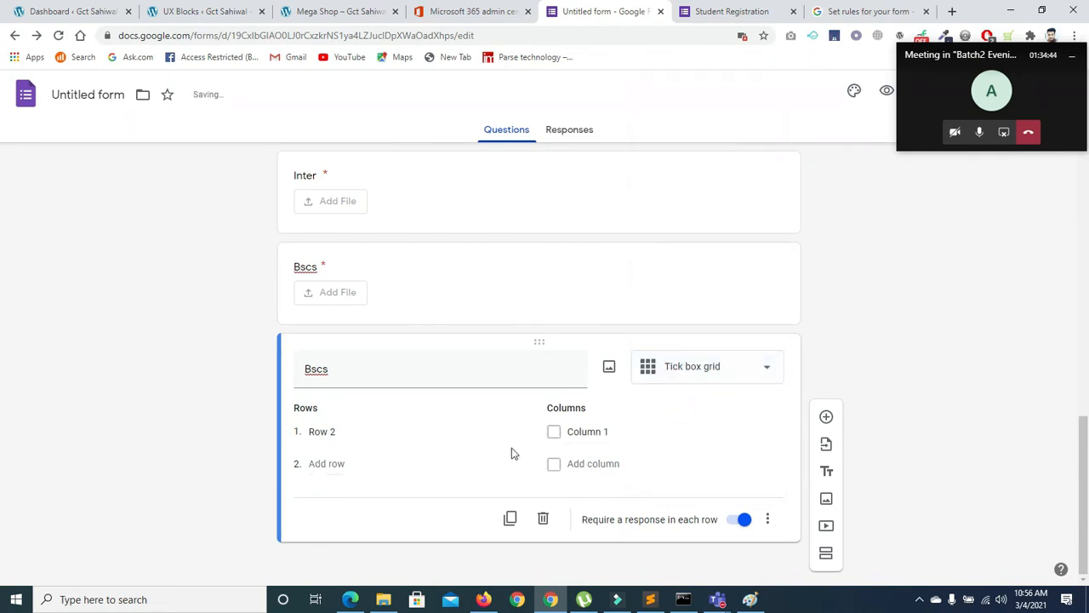
pyautogui.click(719, 378)
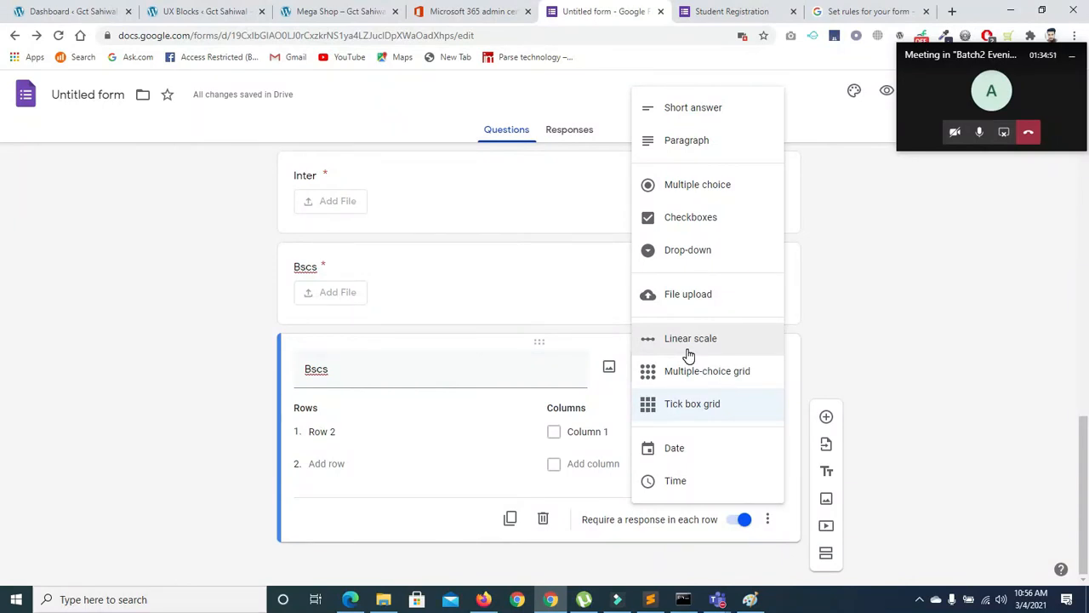
pyautogui.click(670, 342)
pyautogui.click(352, 460)
pyautogui.click(394, 417)
pyautogui.click(379, 416)
pyautogui.click(377, 481)
pyautogui.click(324, 417)
pyautogui.click(326, 434)
# Try Date and Time types, then settle on Drop-down for the Bscs copy
pyautogui.click(729, 375)
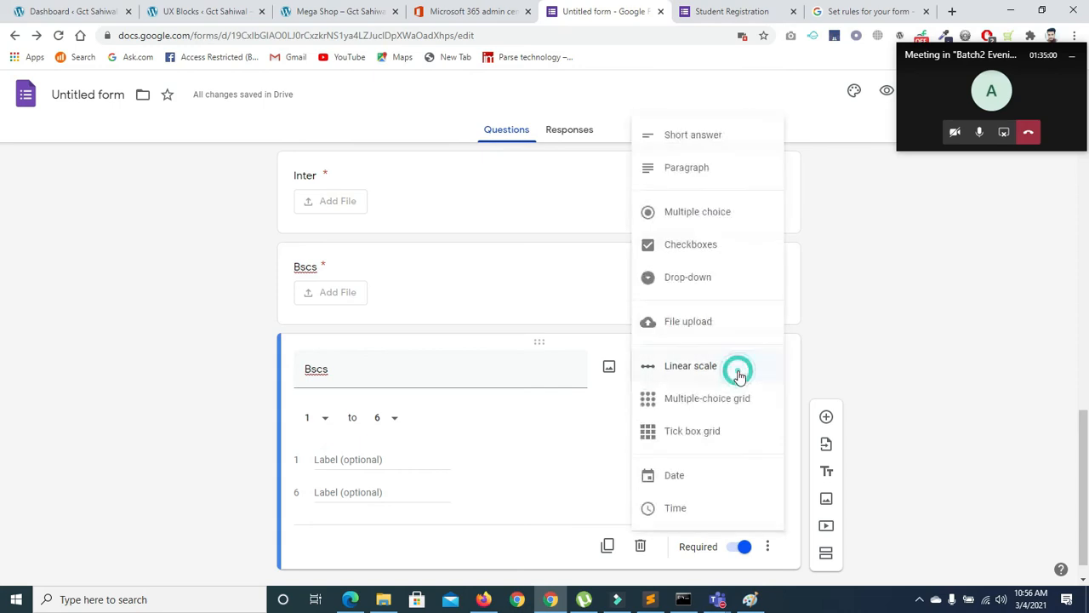
pyautogui.click(707, 479)
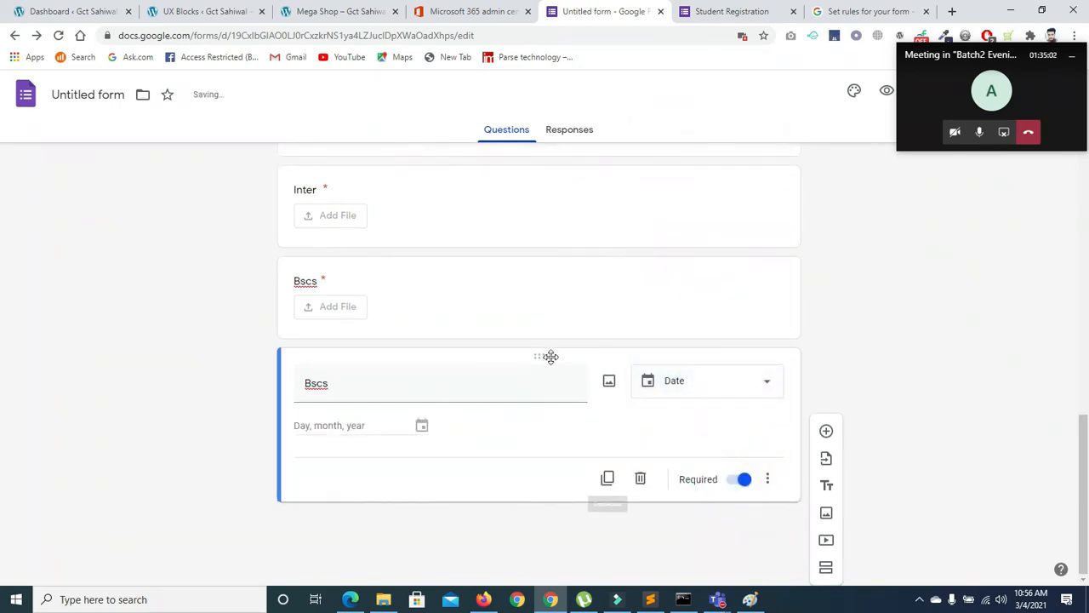
pyautogui.click(373, 431)
pyautogui.click(749, 380)
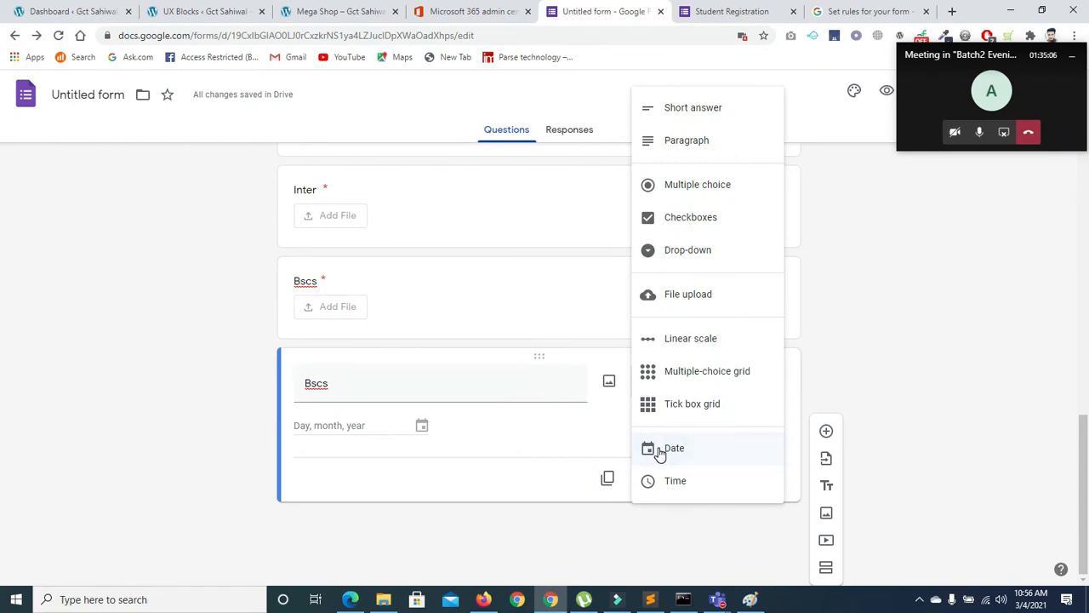
pyautogui.click(675, 480)
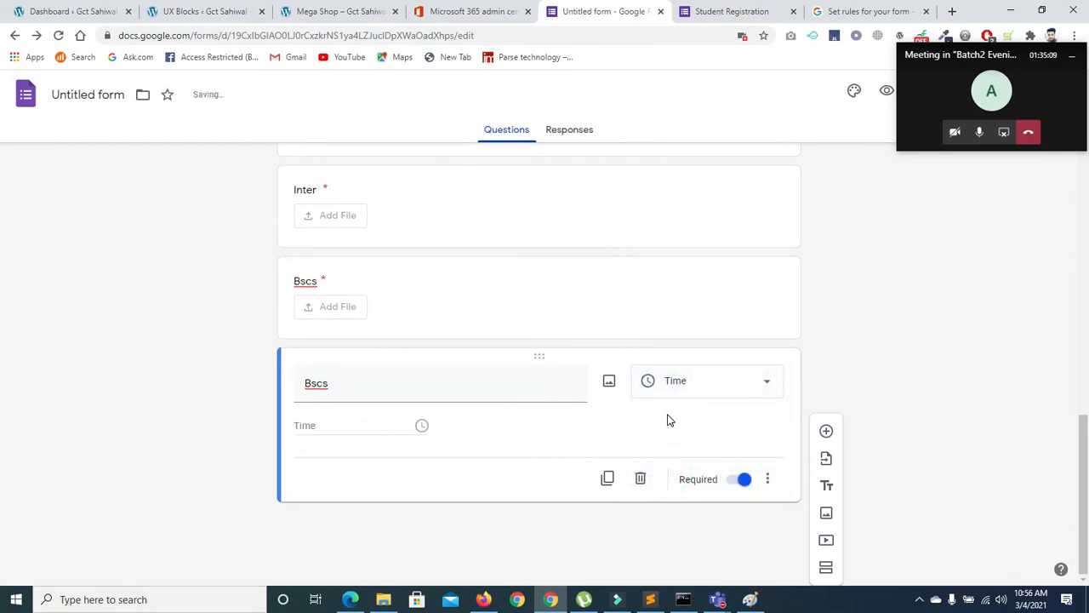
pyautogui.click(690, 382)
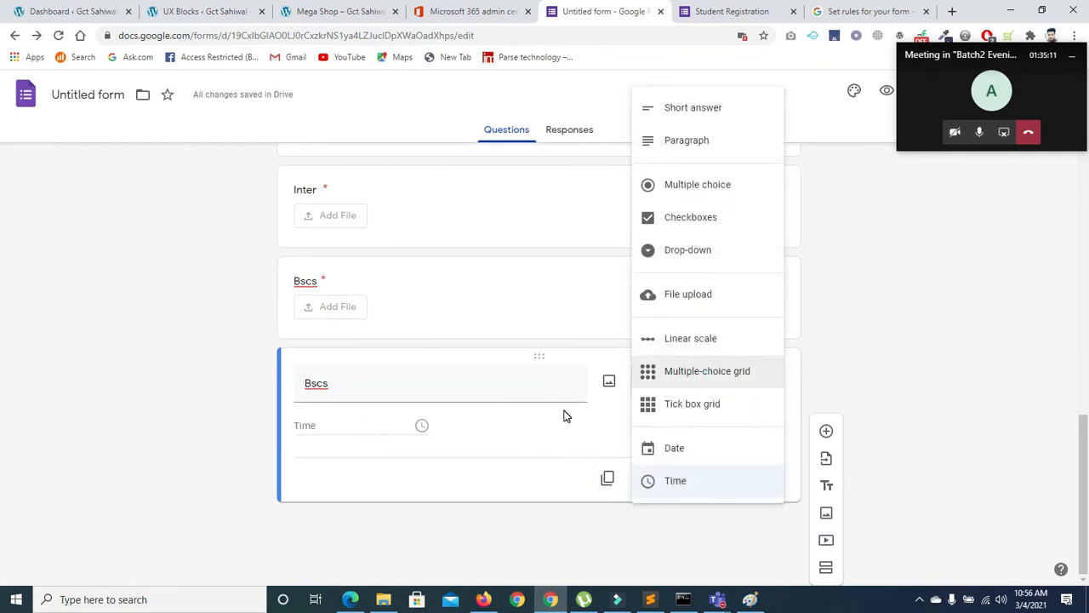
pyautogui.click(682, 252)
pyautogui.click(696, 383)
# Fill the Bscs drop-down with pakistan, indain, new, sri, uisa and uk
pyautogui.click(368, 423)
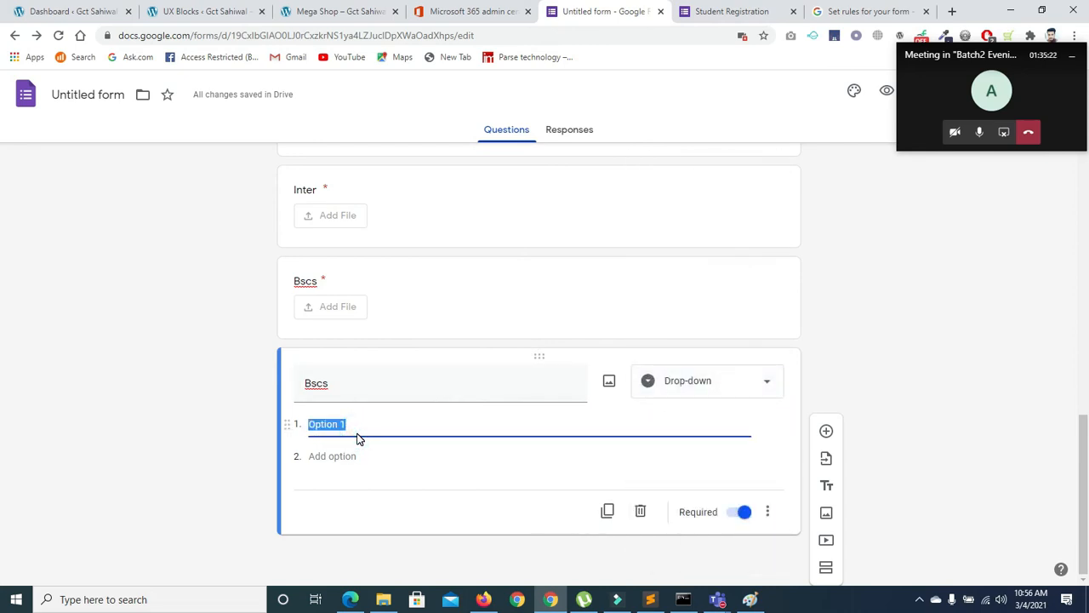
pyautogui.write('pakistran')
pyautogui.press('BackSpace')
pyautogui.press('BackSpace')
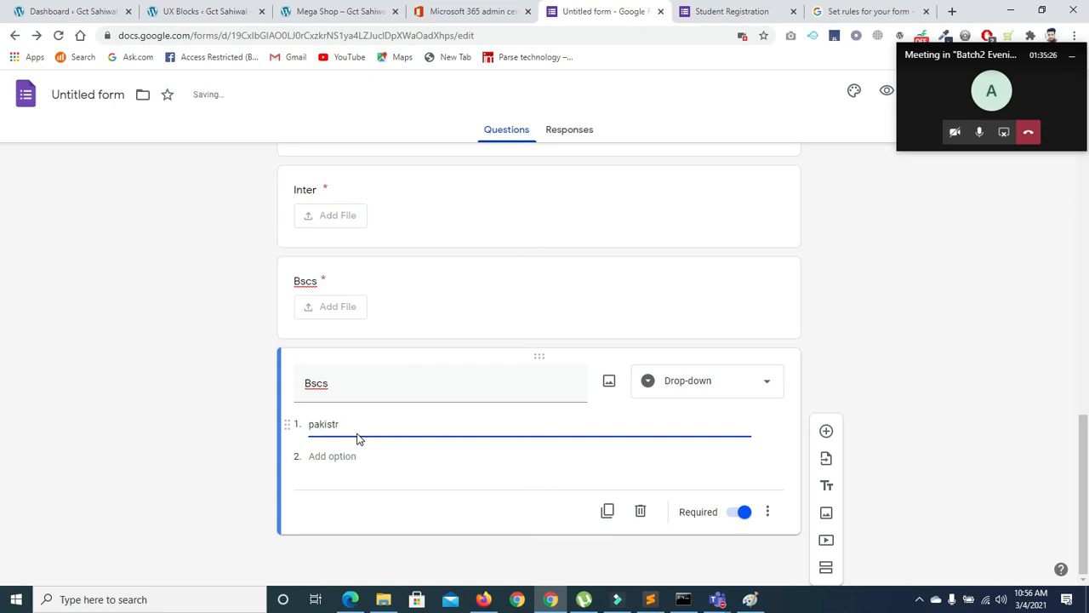
pyautogui.press('Return')
pyautogui.write('indain')
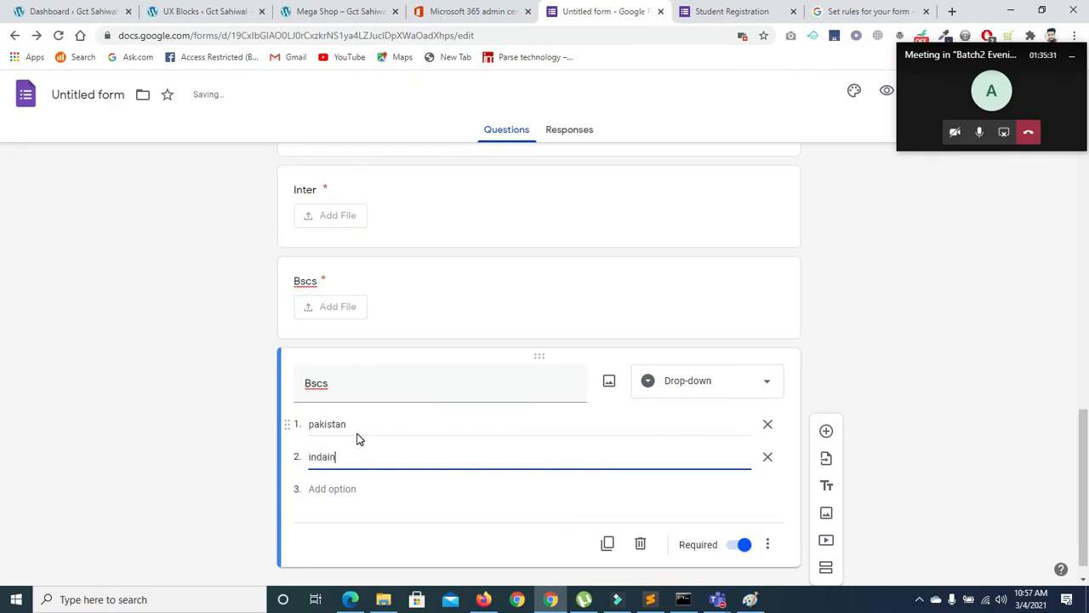
pyautogui.press('Return')
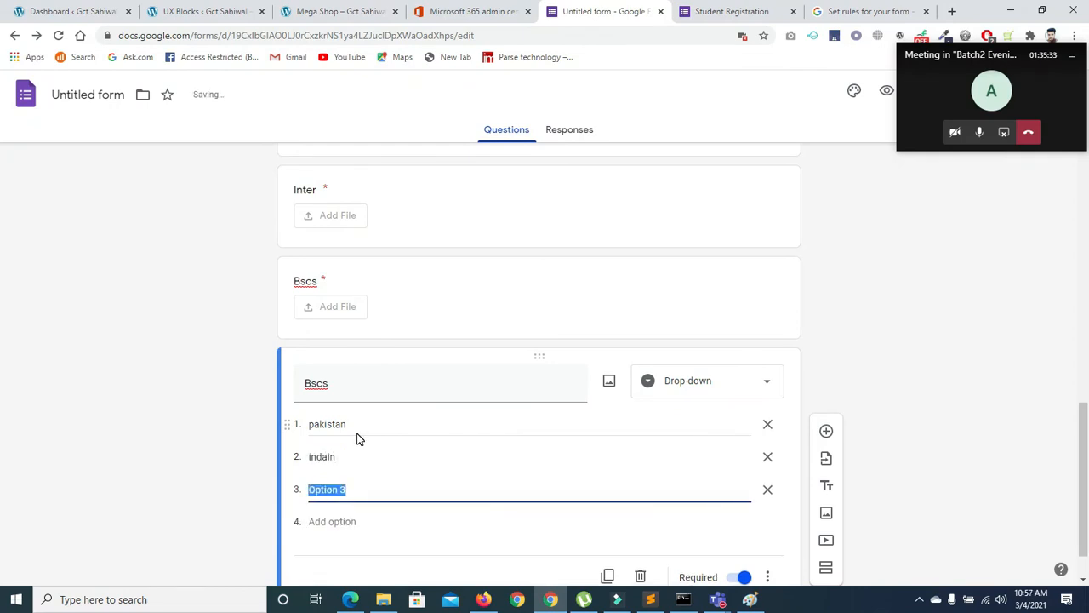
pyautogui.write('new')
pyautogui.press('Return')
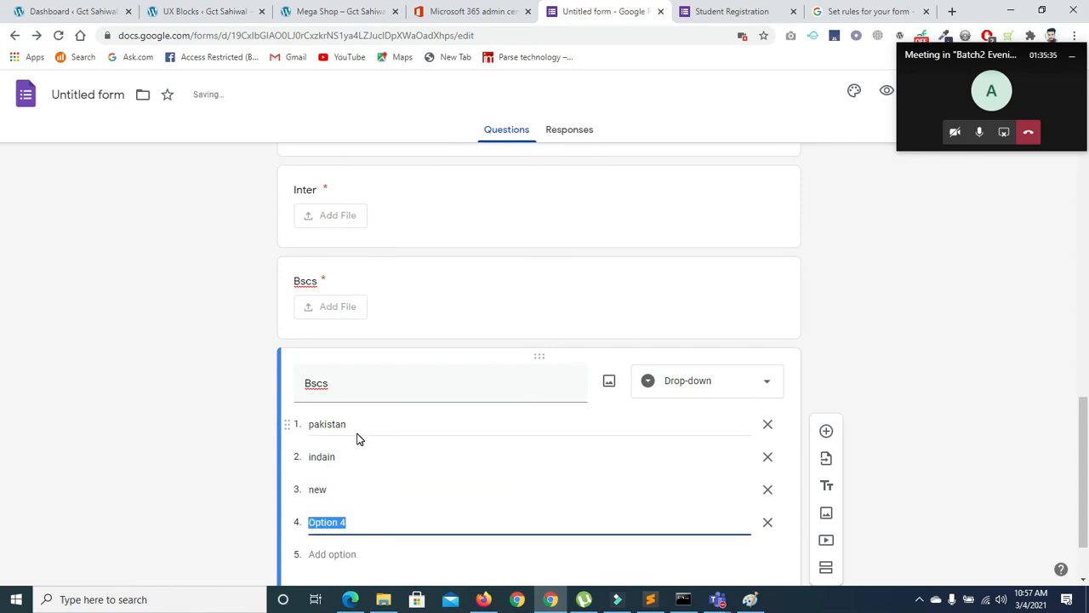
pyautogui.write('se')
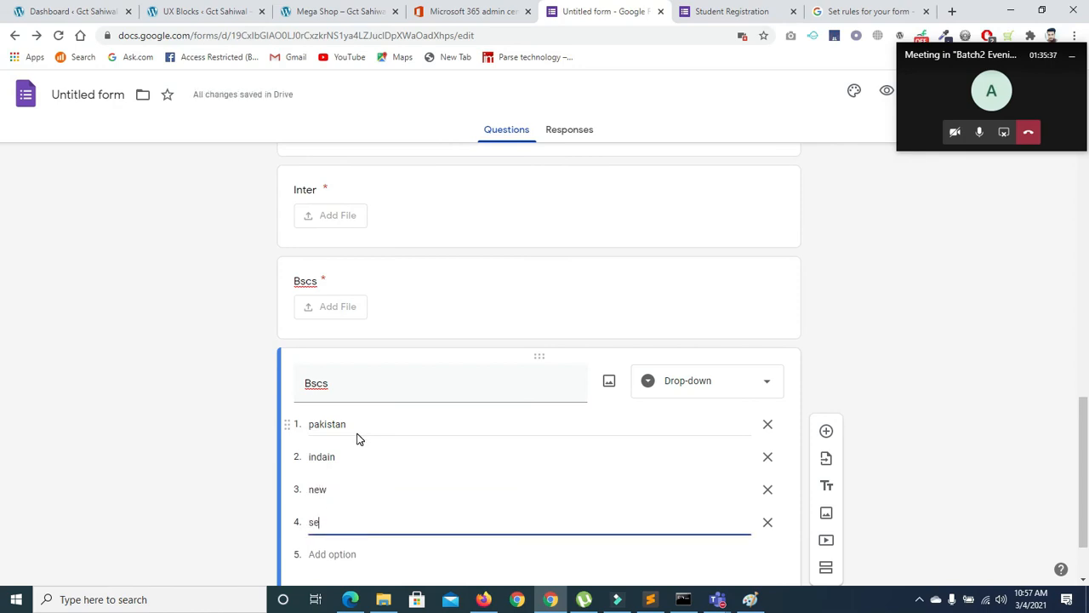
pyautogui.write('i')
pyautogui.press('Return')
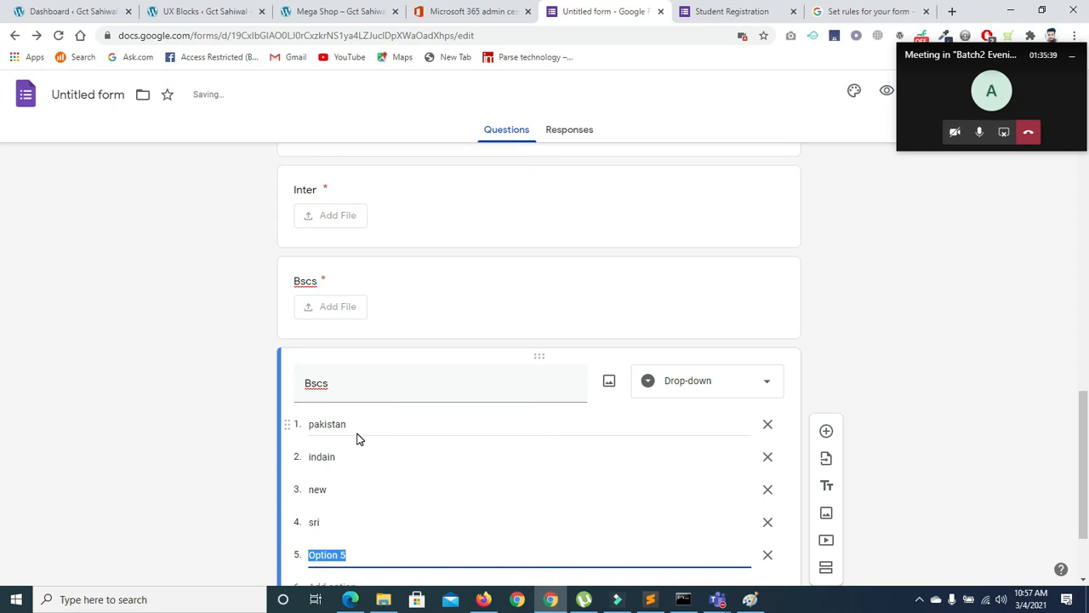
pyautogui.write('uisa')
pyautogui.press('Return')
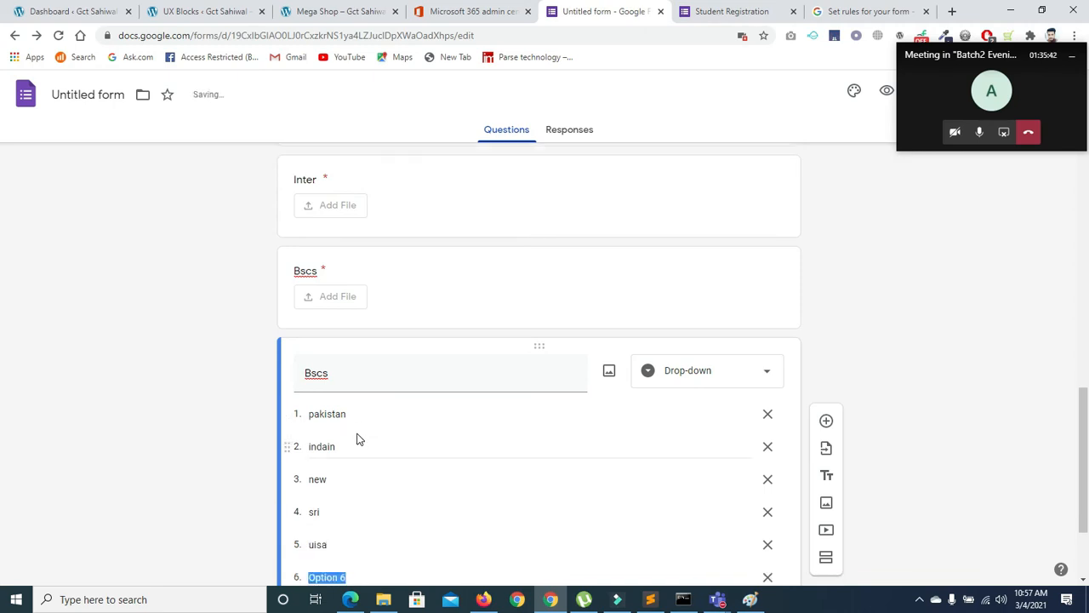
pyautogui.write('uk')
pyautogui.press('Return')
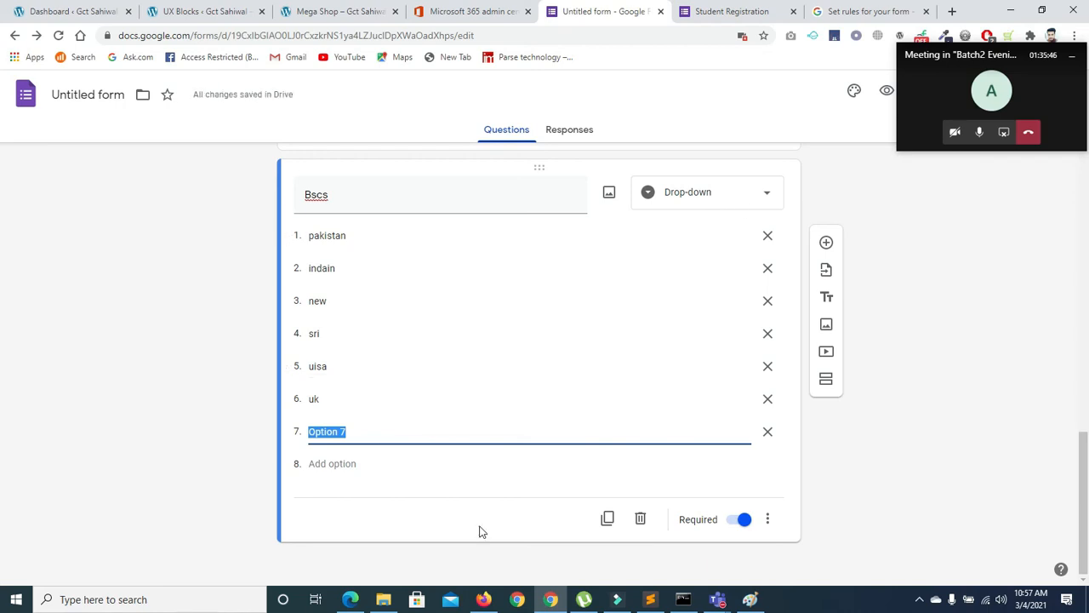
pyautogui.click(727, 11)
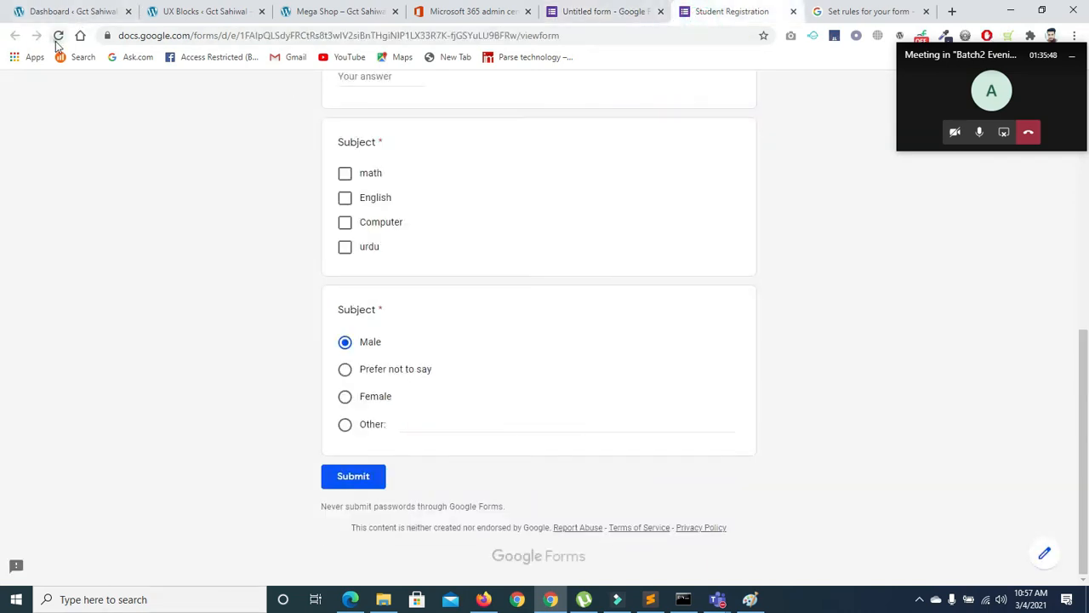
# Reload the live form and test the Bscs drop-down by picking sri, indain, then pakistan
pyautogui.click(58, 35)
pyautogui.click(608, 136)
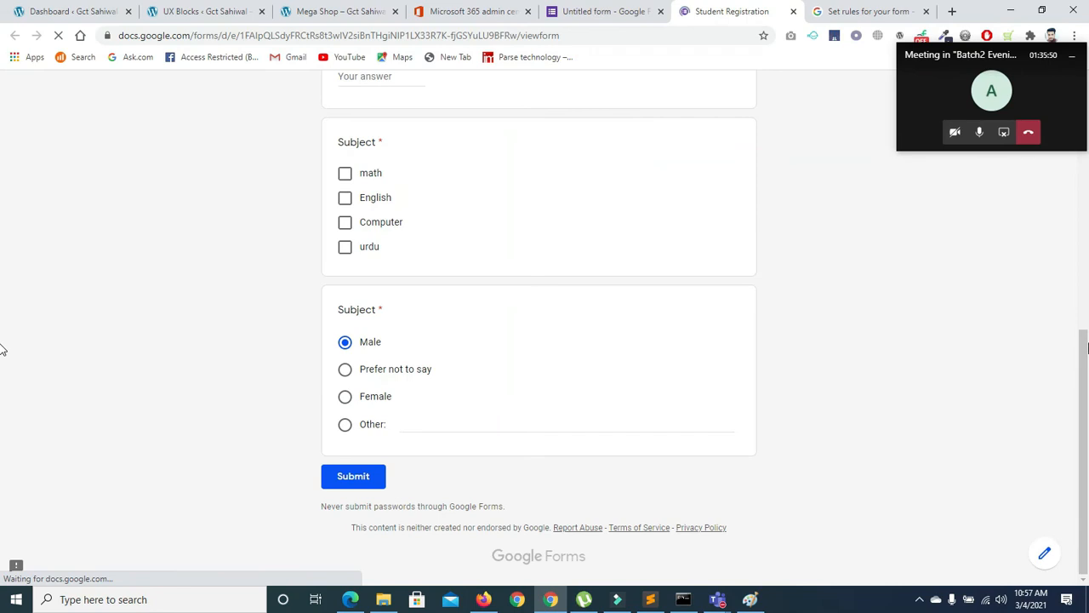
pyautogui.scroll(-9, 3, 292)
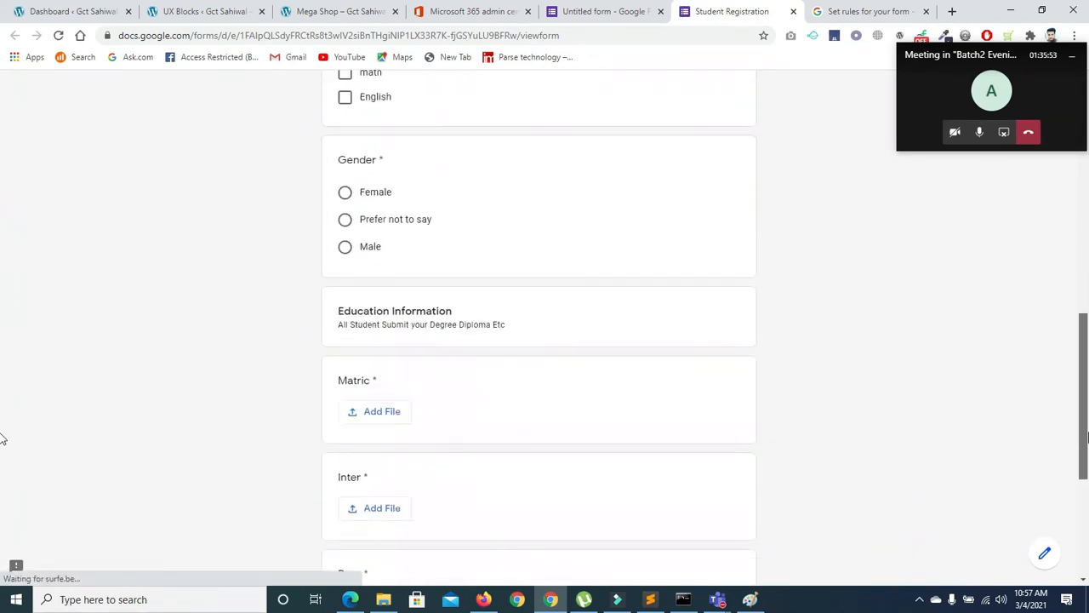
pyautogui.scroll(-4, 2, 438)
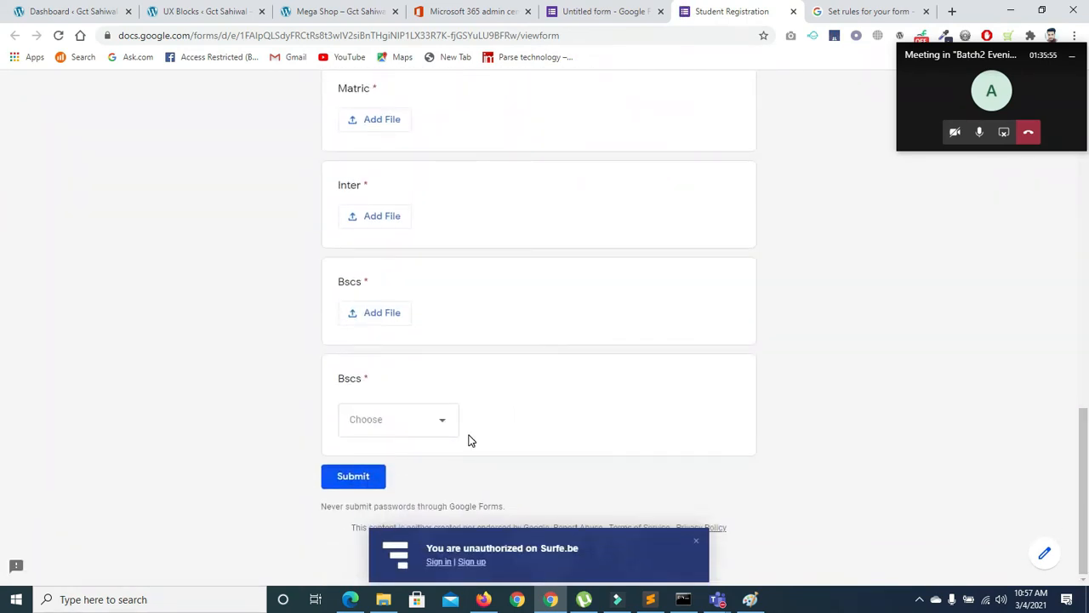
pyautogui.click(407, 417)
pyautogui.click(368, 442)
pyautogui.click(447, 425)
pyautogui.click(377, 364)
pyautogui.click(411, 430)
pyautogui.click(376, 353)
pyautogui.click(851, 11)
pyautogui.click(607, 11)
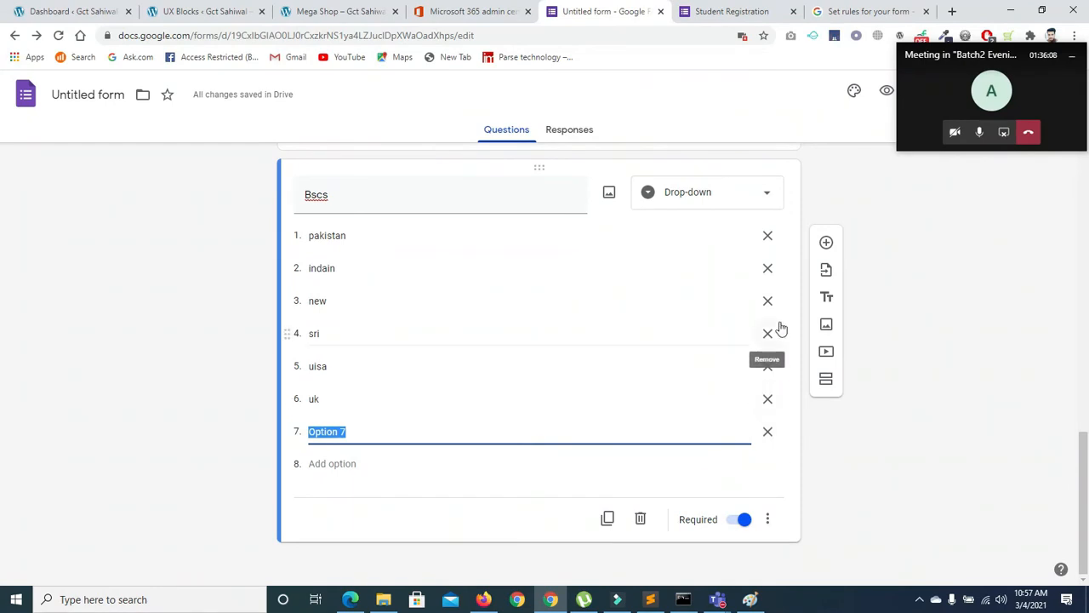
# Add a new section after the Education Information card
pyautogui.click(826, 278)
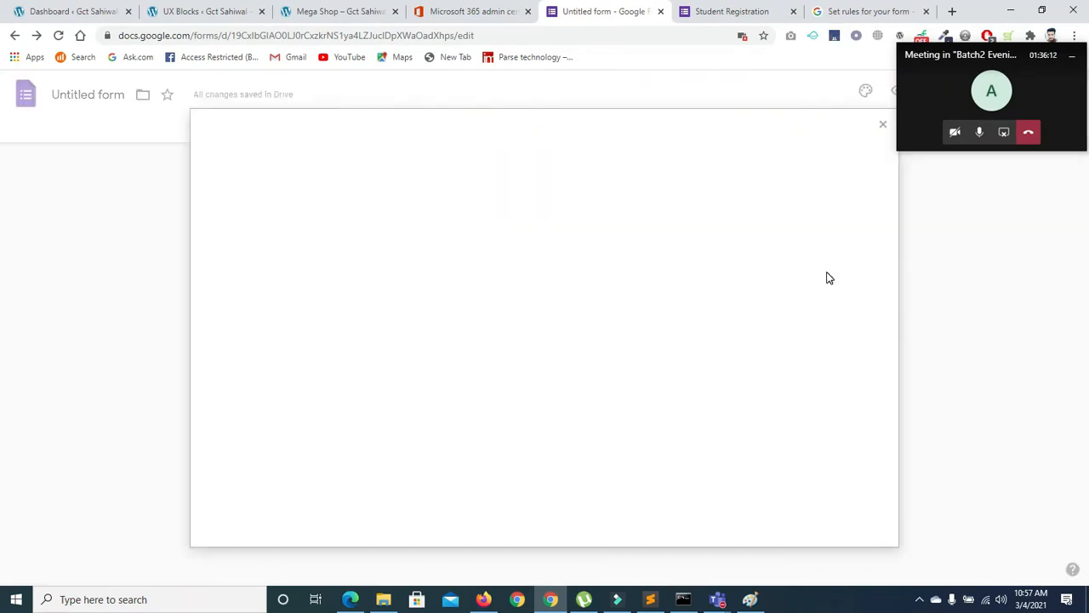
pyautogui.click(882, 126)
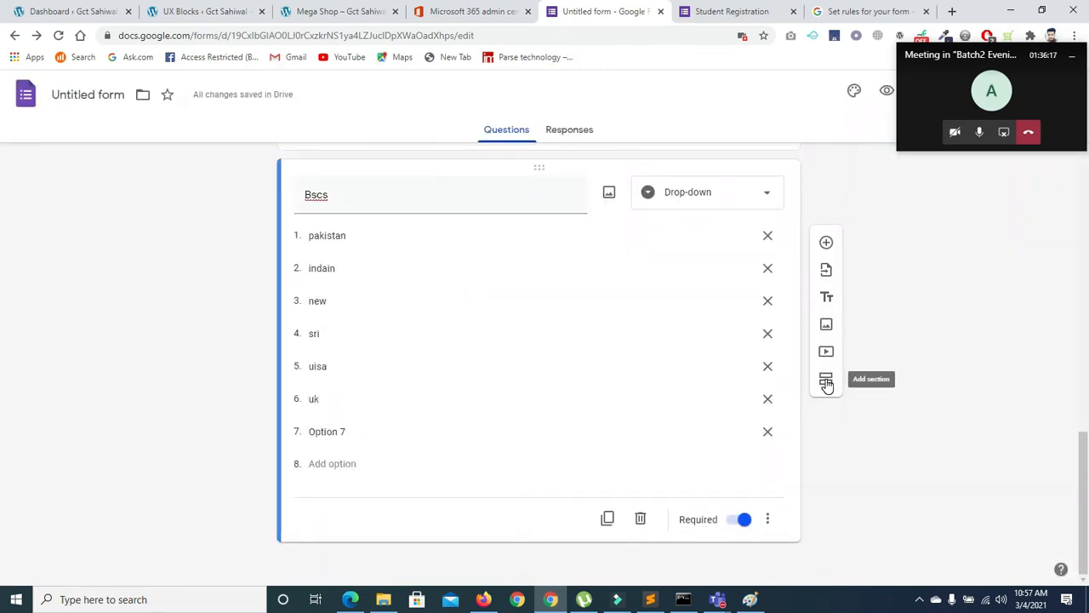
pyautogui.moveTo(1086, 484)
pyautogui.mouseDown()
pyautogui.moveTo(1088, 426)
pyautogui.moveTo(1088, 483)
pyautogui.mouseUp()
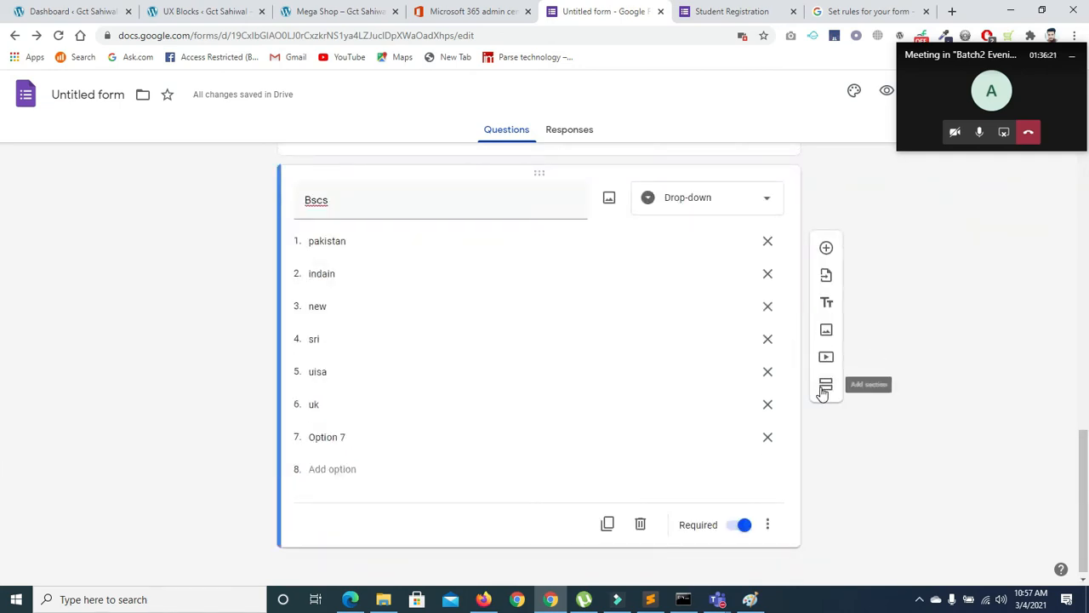
pyautogui.moveTo(1084, 463); pyautogui.dragTo(3, 219)
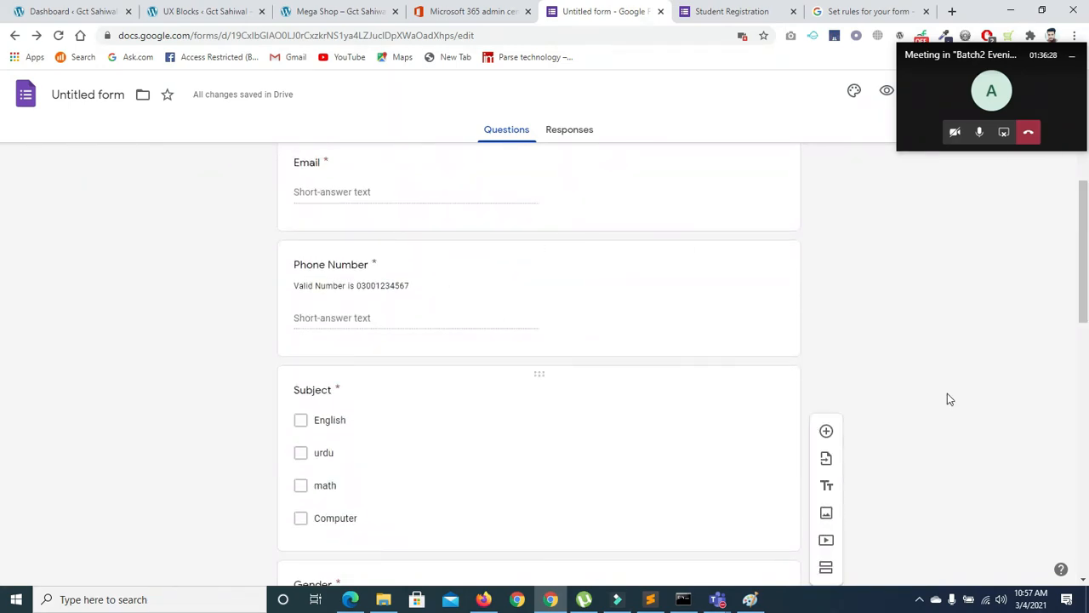
pyautogui.moveTo(1083, 264); pyautogui.dragTo(5, 380)
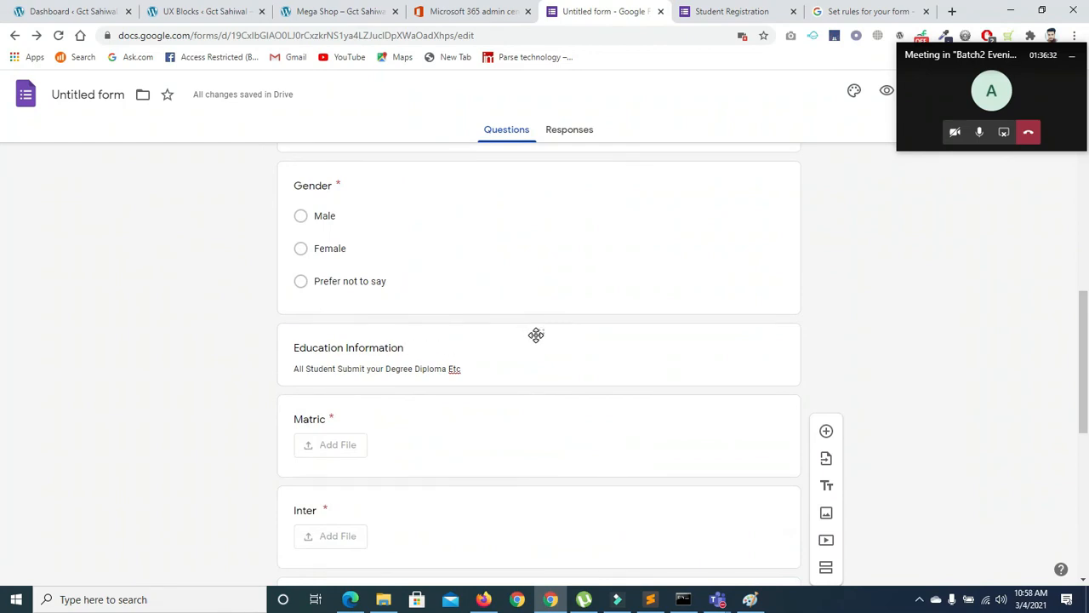
pyautogui.click(719, 349)
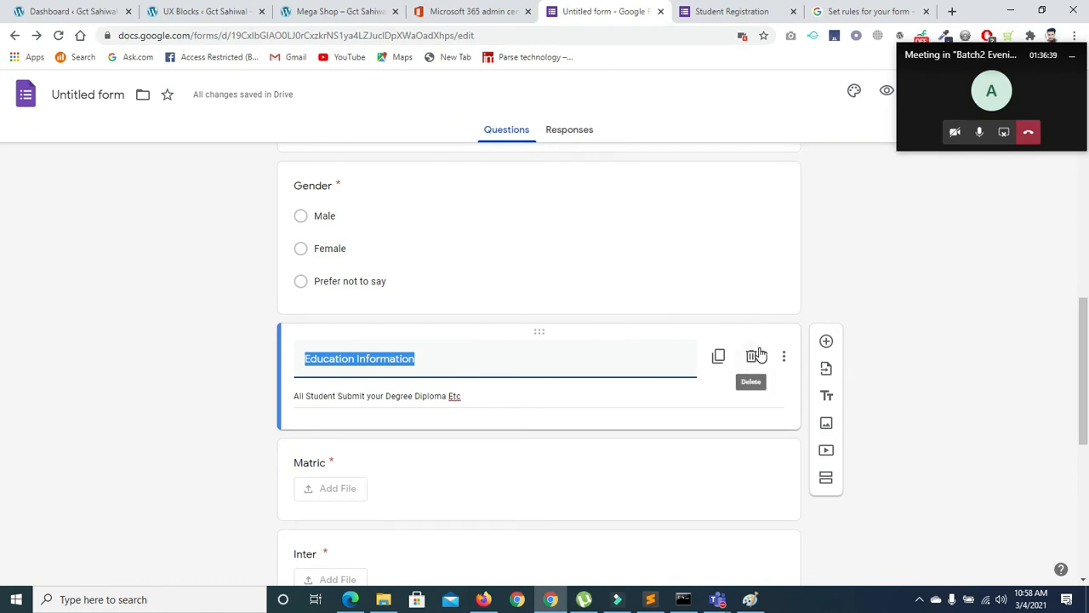
pyautogui.click(826, 478)
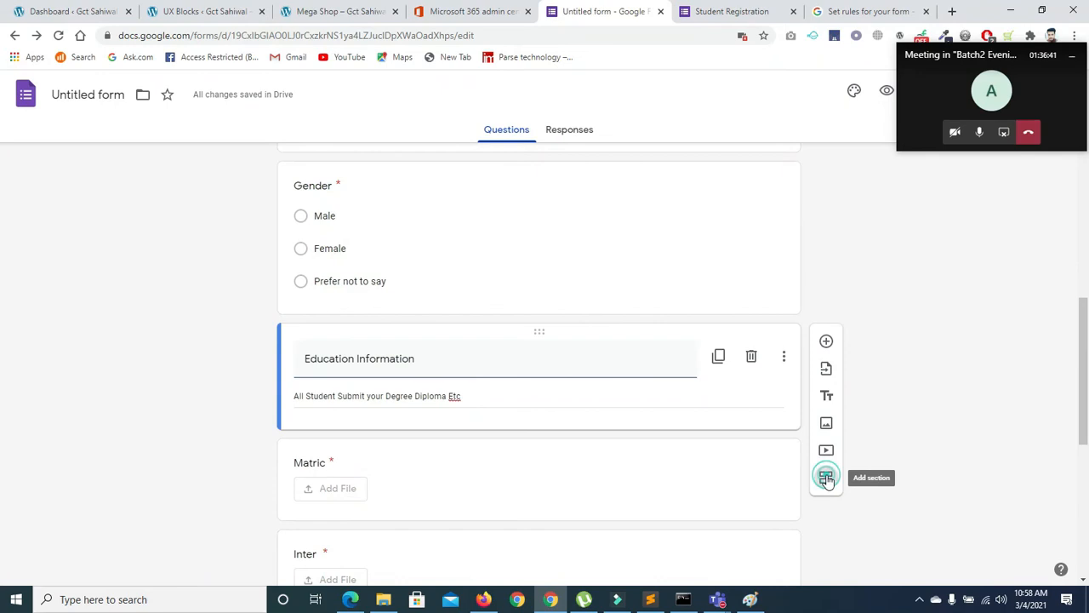
pyautogui.moveTo(1085, 377); pyautogui.dragTo(1086, 440)
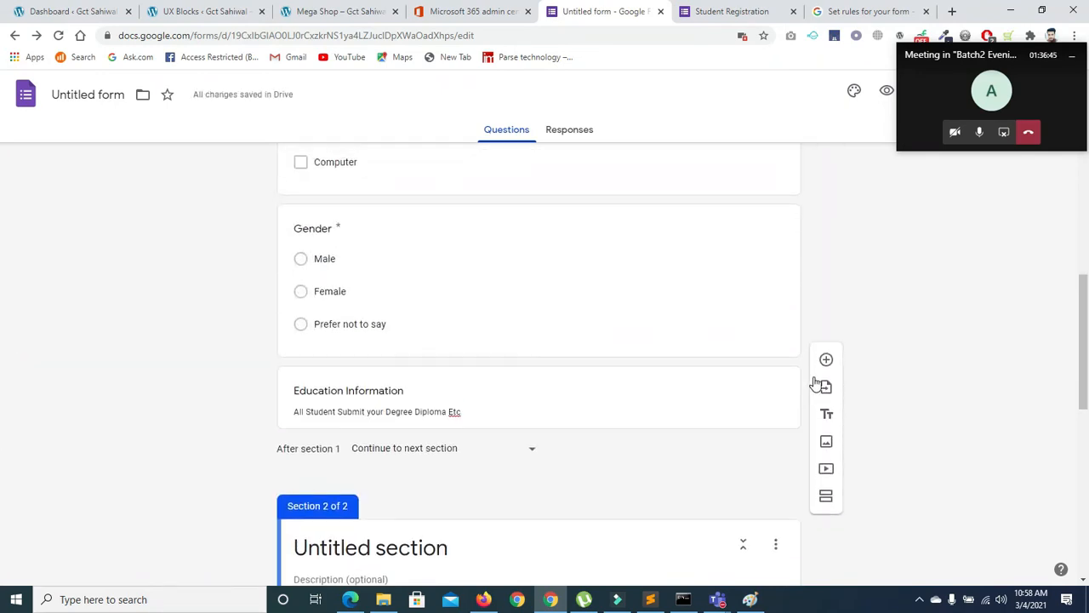
# Title the new section Education Information and delete the old heading card
pyautogui.click(770, 390)
pyautogui.hotkey('ctrl', 'c')
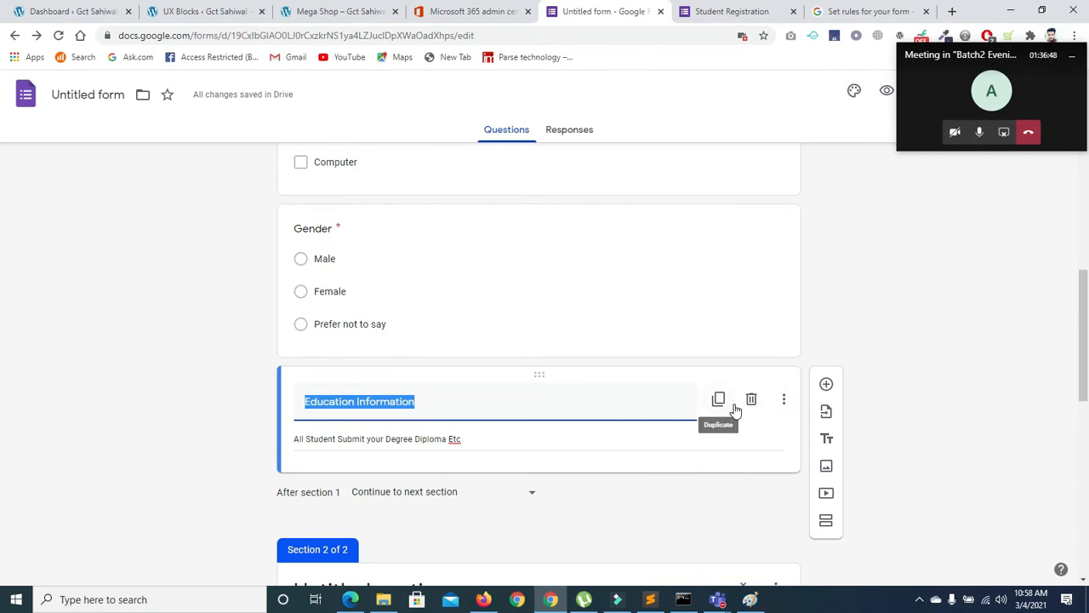
pyautogui.moveTo(1084, 336); pyautogui.dragTo(1083, 421)
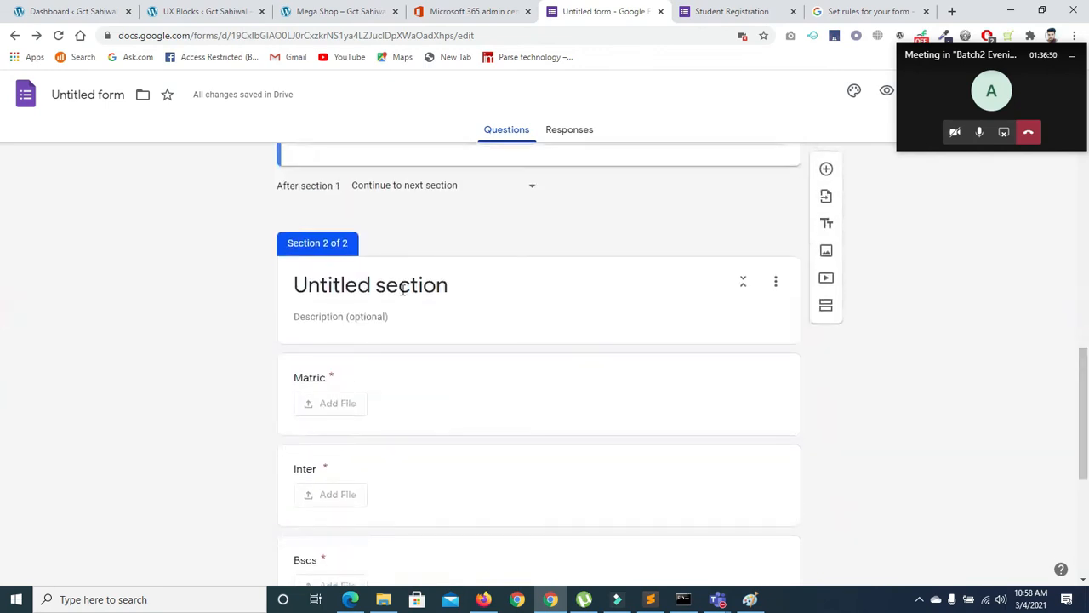
pyautogui.click(457, 276)
pyautogui.hotkey('ctrl', 'v')
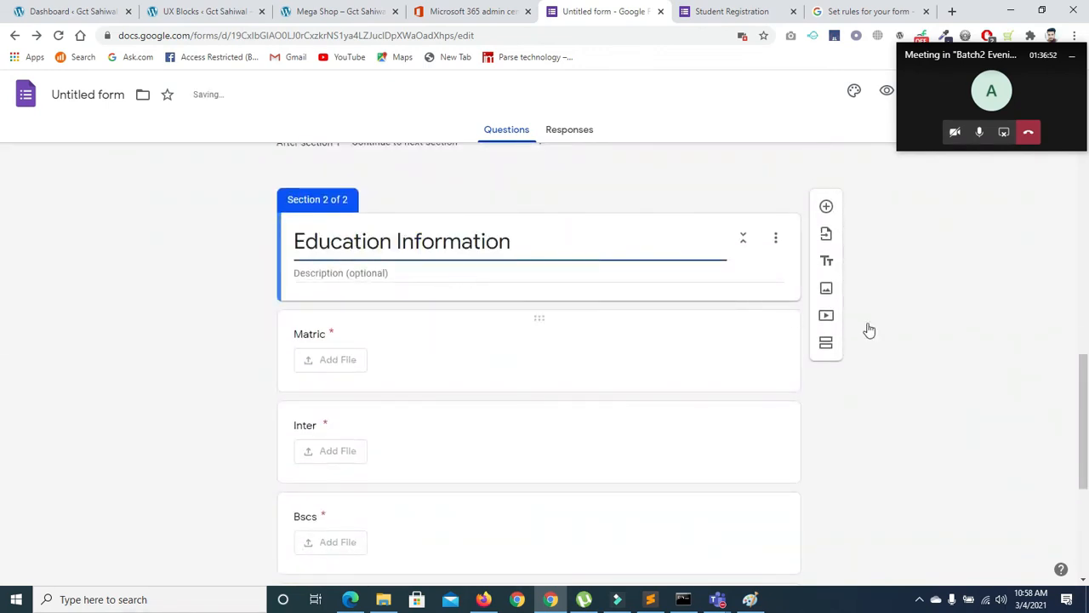
pyautogui.scroll(4, 1010, 296)
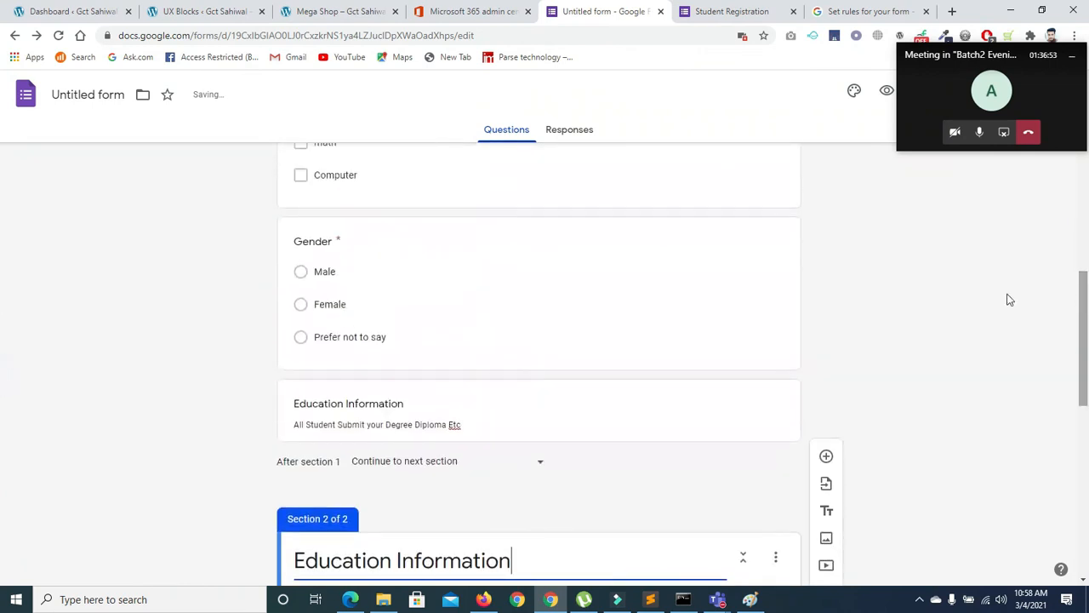
pyautogui.click(725, 397)
pyautogui.click(750, 413)
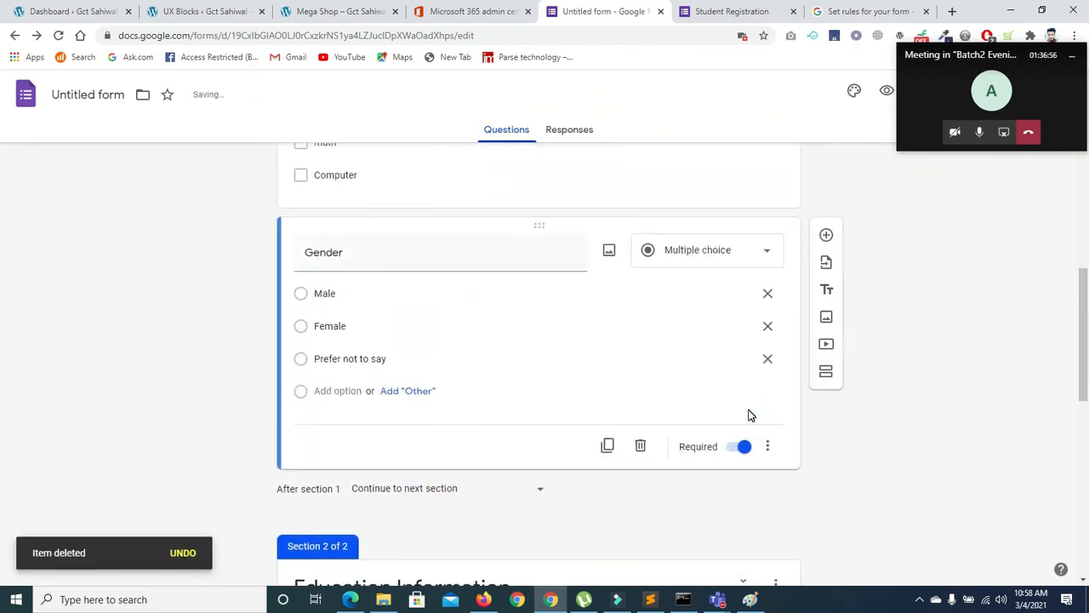
# Reload the Student Registration live form
pyautogui.click(728, 11)
pyautogui.click(58, 34)
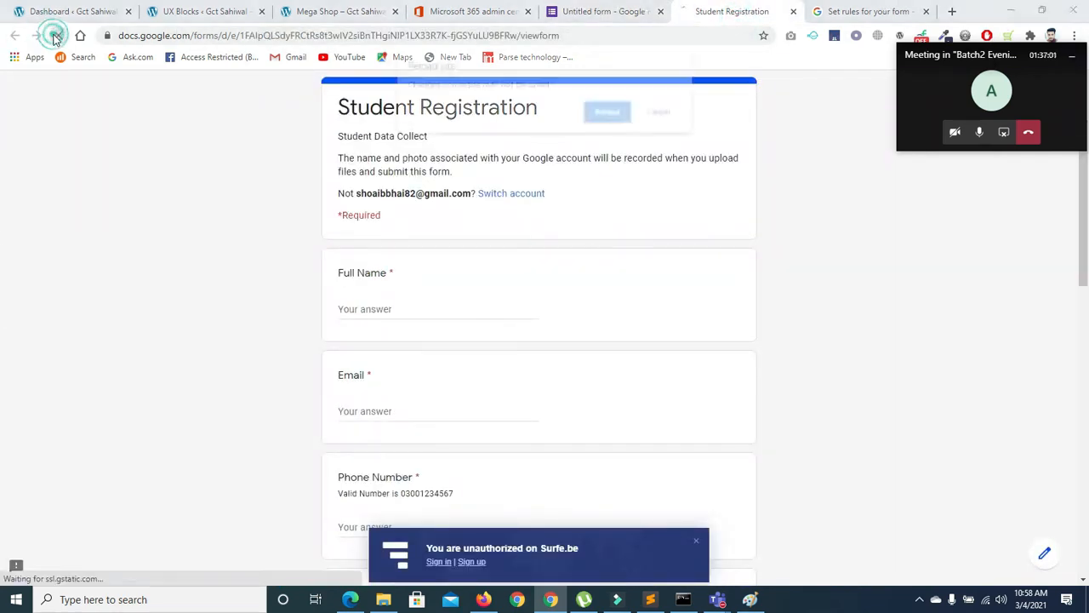
pyautogui.click(610, 113)
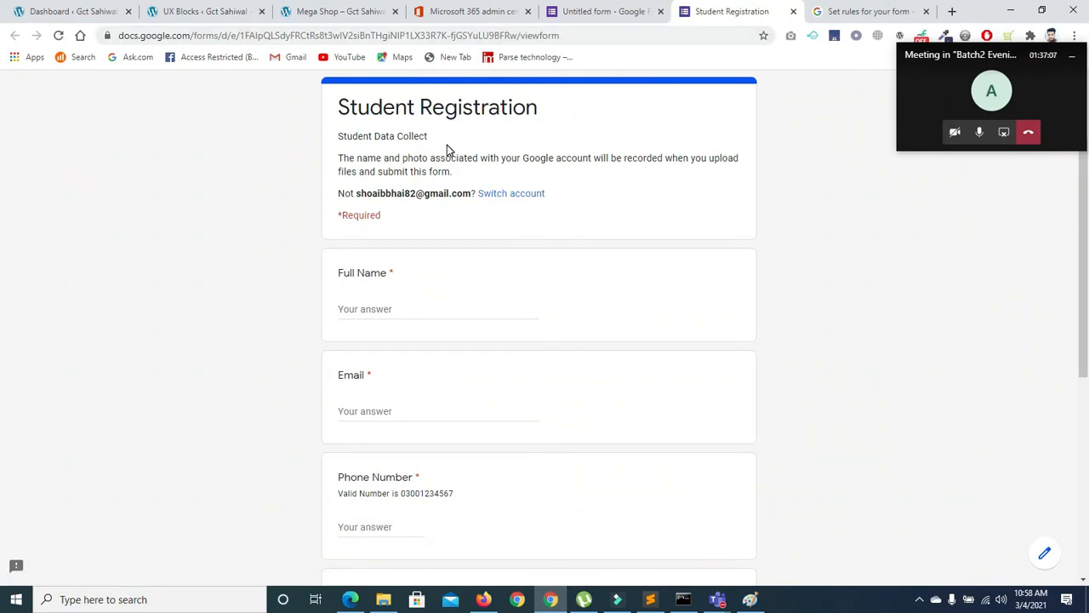
# Pick Male as gender, tick Computer and English, and enter a phone number
pyautogui.scroll(-5, 2, 234)
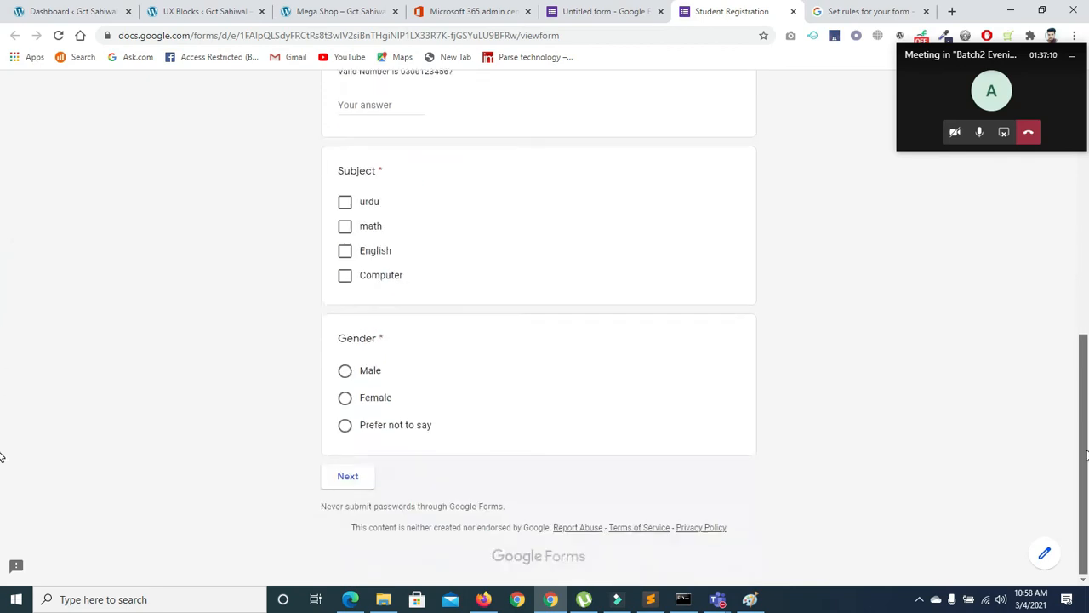
pyautogui.click(345, 370)
pyautogui.click(345, 275)
pyautogui.click(345, 250)
pyautogui.click(351, 105)
pyautogui.write('dwfg')
pyautogui.press('BackSpace')
pyautogui.press('BackSpace')
pyautogui.write('34443234')
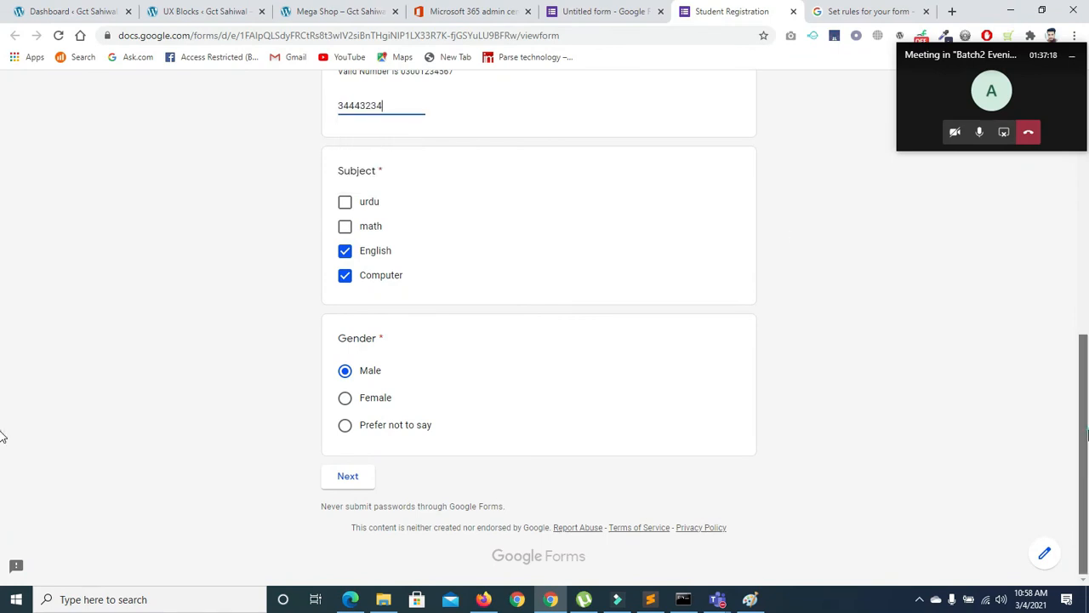
# Fill in the Email and Full Name answers
pyautogui.scroll(4, 605, 292)
pyautogui.click(413, 297)
pyautogui.write('97878@gma.com')
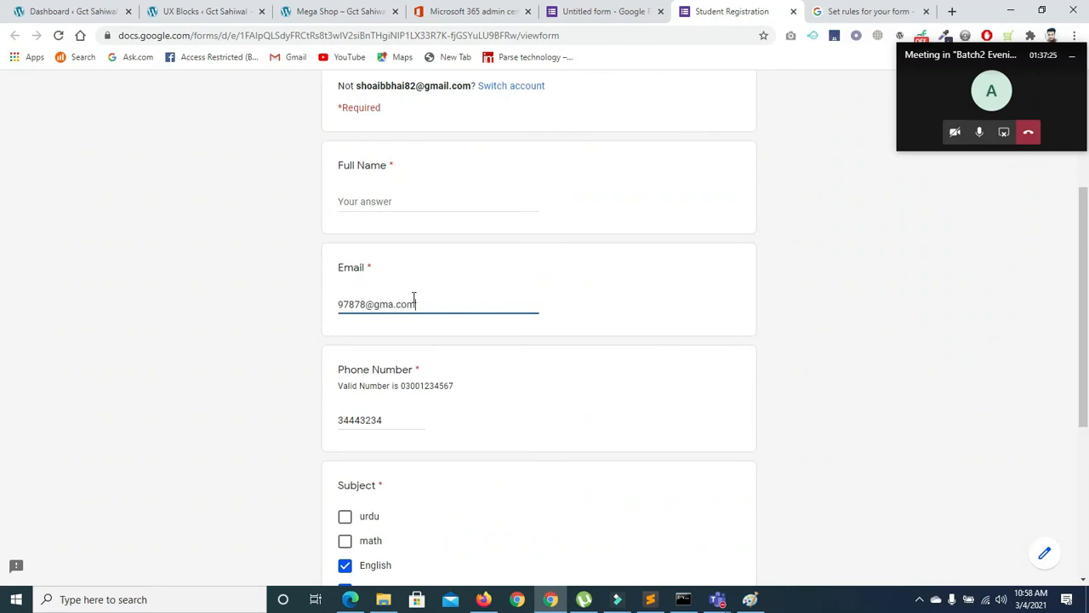
pyautogui.click(394, 204)
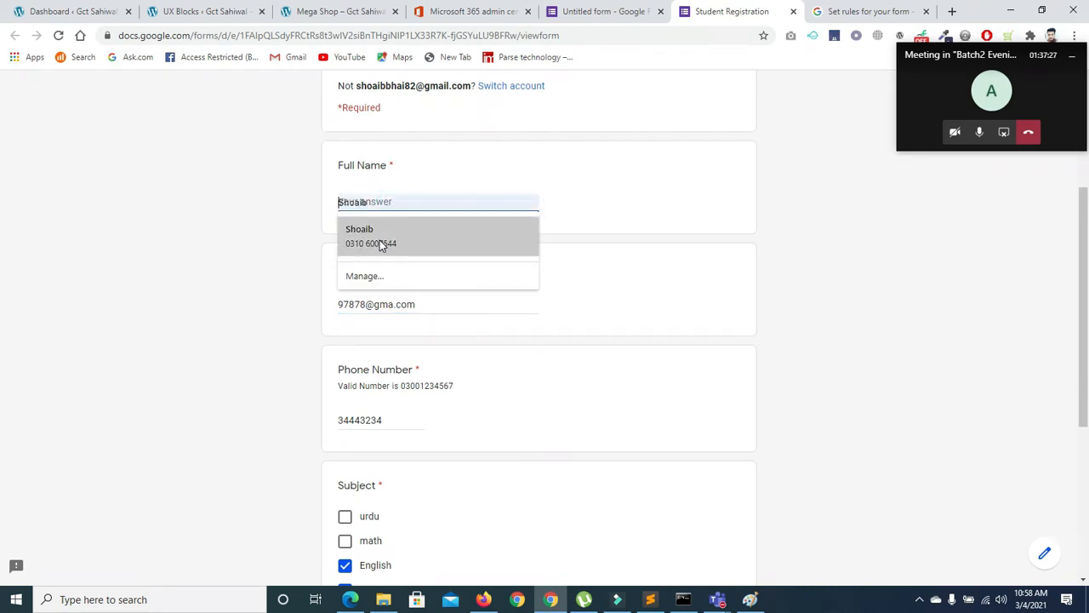
pyautogui.write('wdhefijh')
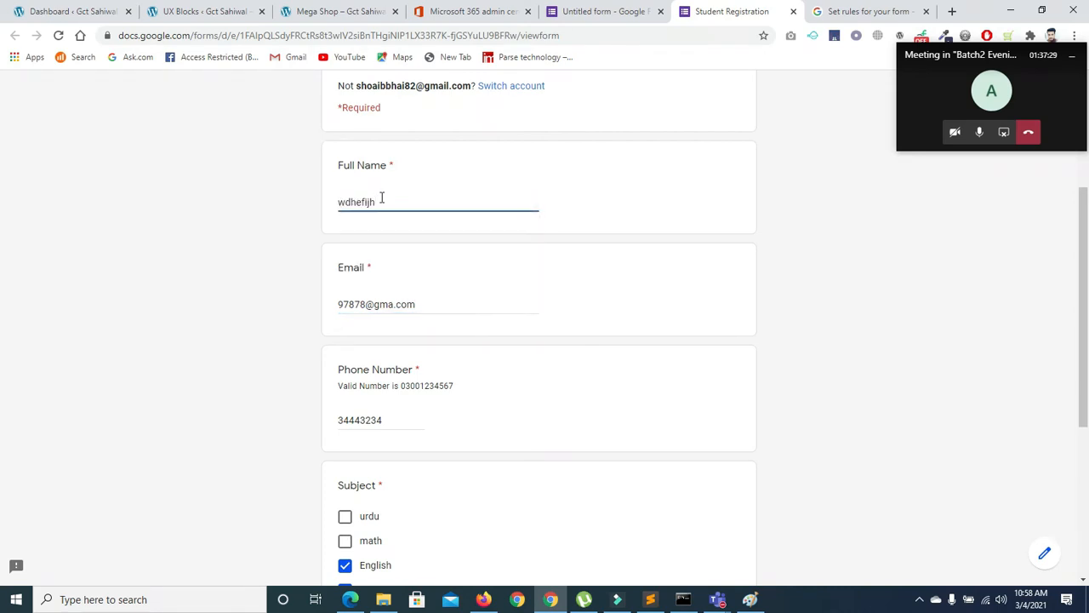
# Continue to the Education Information section and select its heading text
pyautogui.scroll(-5, 1085, 311)
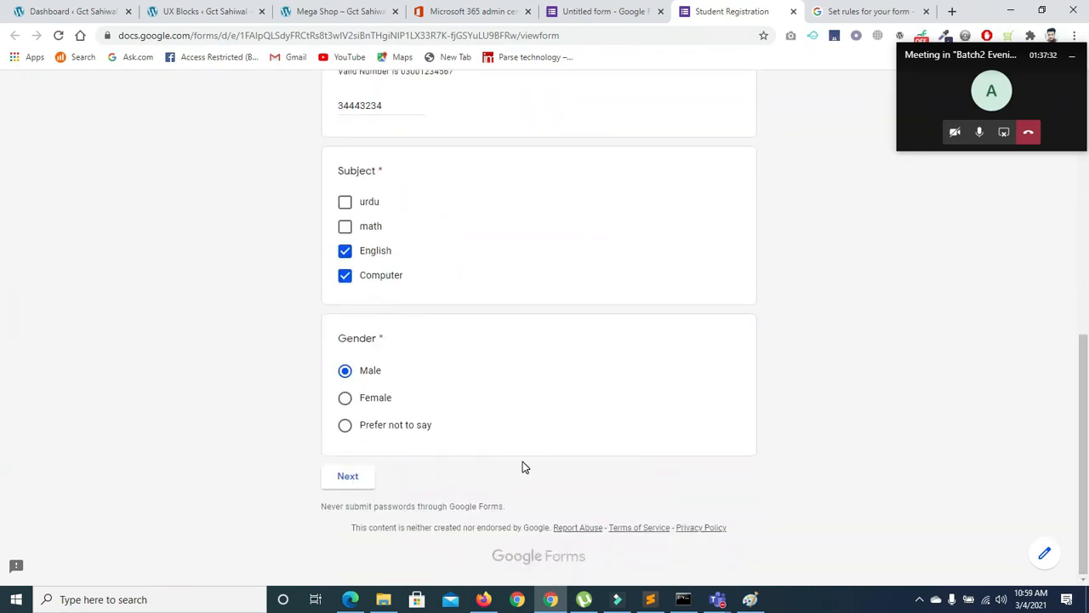
pyautogui.click(348, 479)
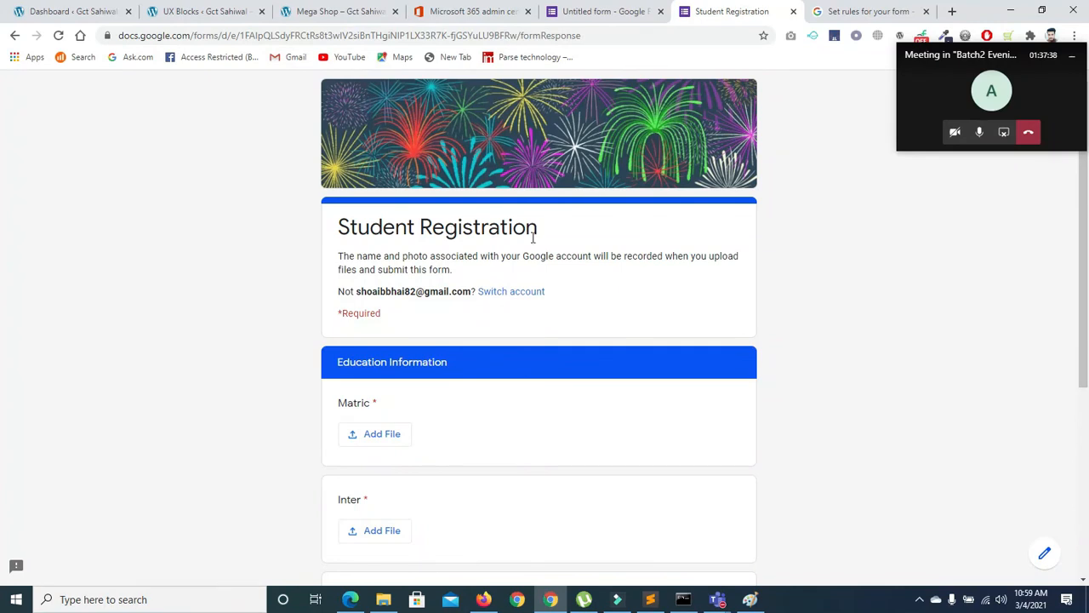
pyautogui.moveTo(336, 368); pyautogui.dragTo(843, 368)
pyautogui.moveTo(1086, 299)
pyautogui.mouseDown()
pyautogui.moveTo(1087, 530)
pyautogui.moveTo(1088, 284)
pyautogui.mouseUp()
# Back in the editor, add a new section after the Bscs drop-down question
pyautogui.click(593, 10)
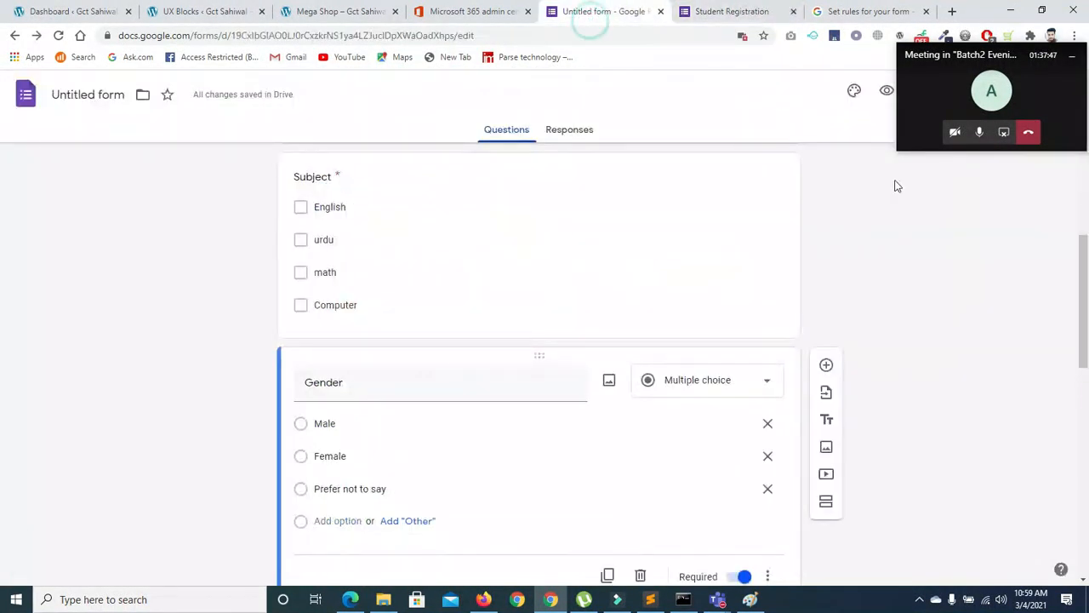
pyautogui.scroll(7, 0, 247)
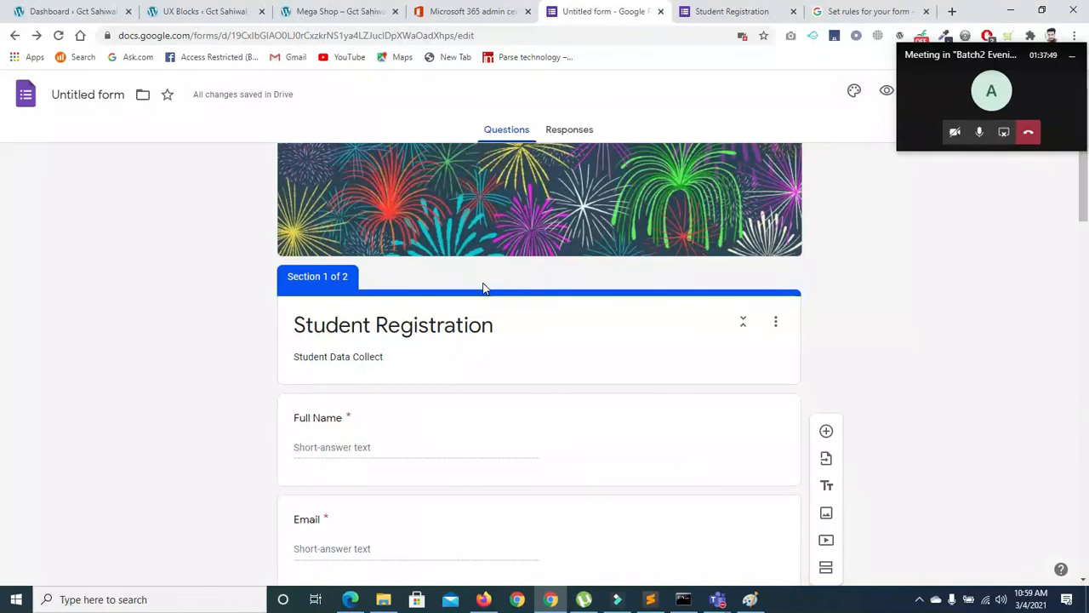
pyautogui.moveTo(1088, 209); pyautogui.dragTo(1086, 432)
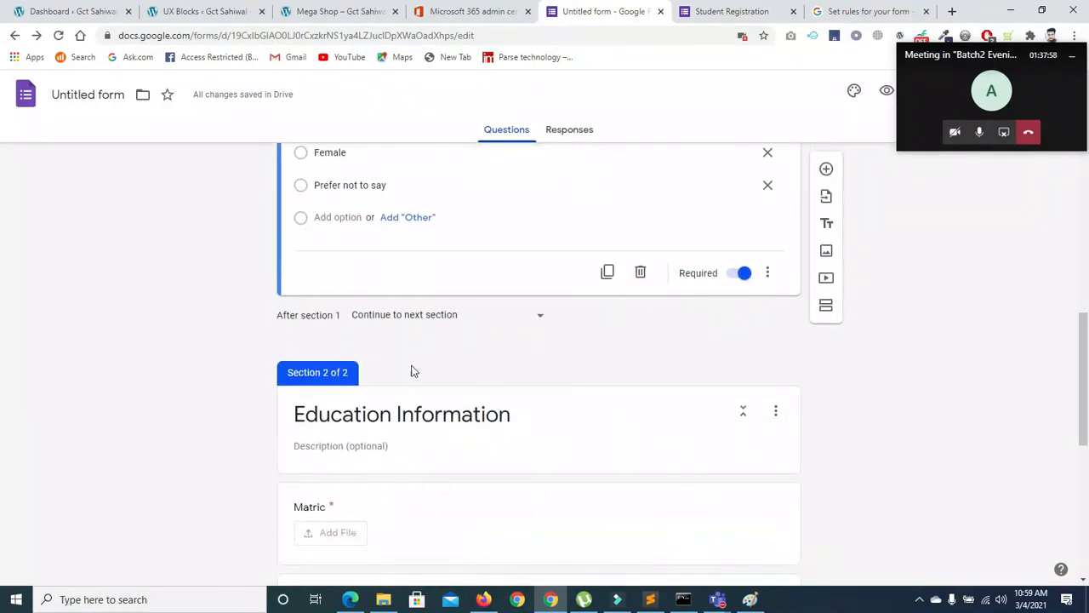
pyautogui.moveTo(1082, 348); pyautogui.dragTo(1087, 506)
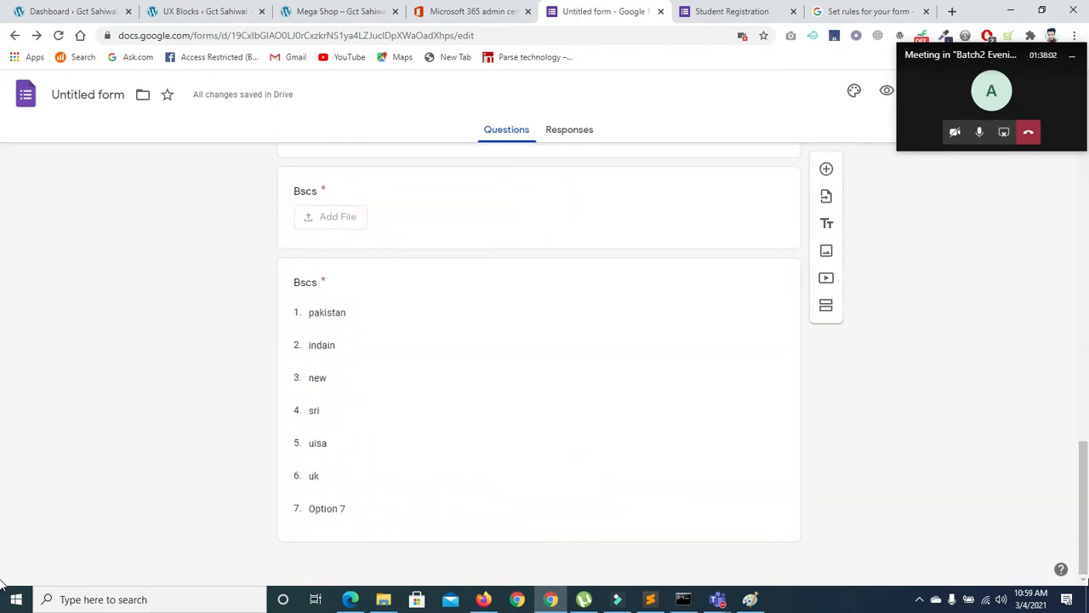
pyautogui.click(770, 483)
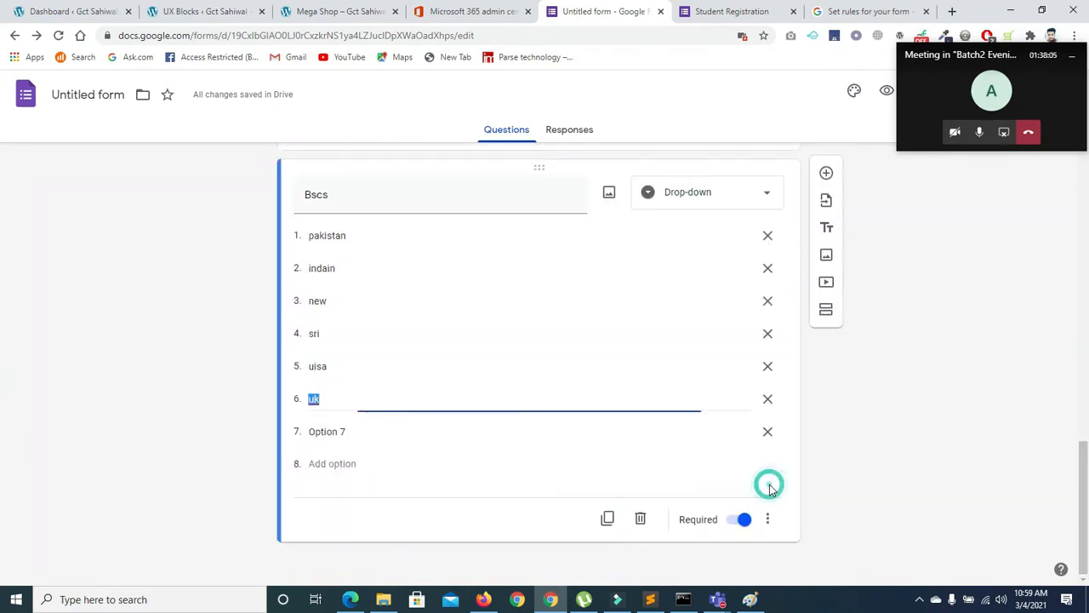
pyautogui.click(822, 312)
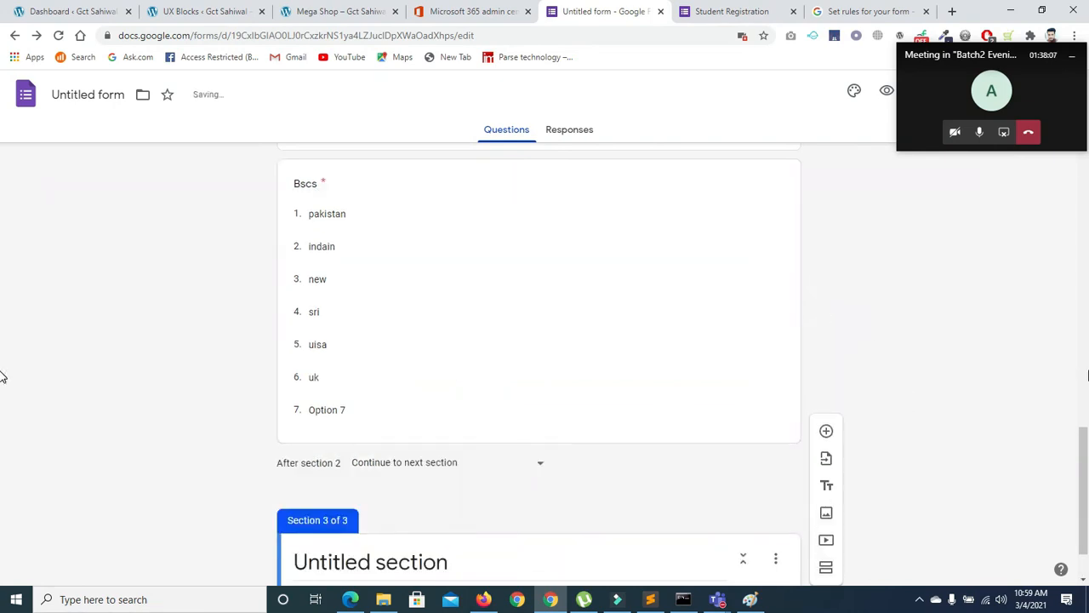
# Select the new section's title, then return to the Student Registration section title
pyautogui.click(618, 496)
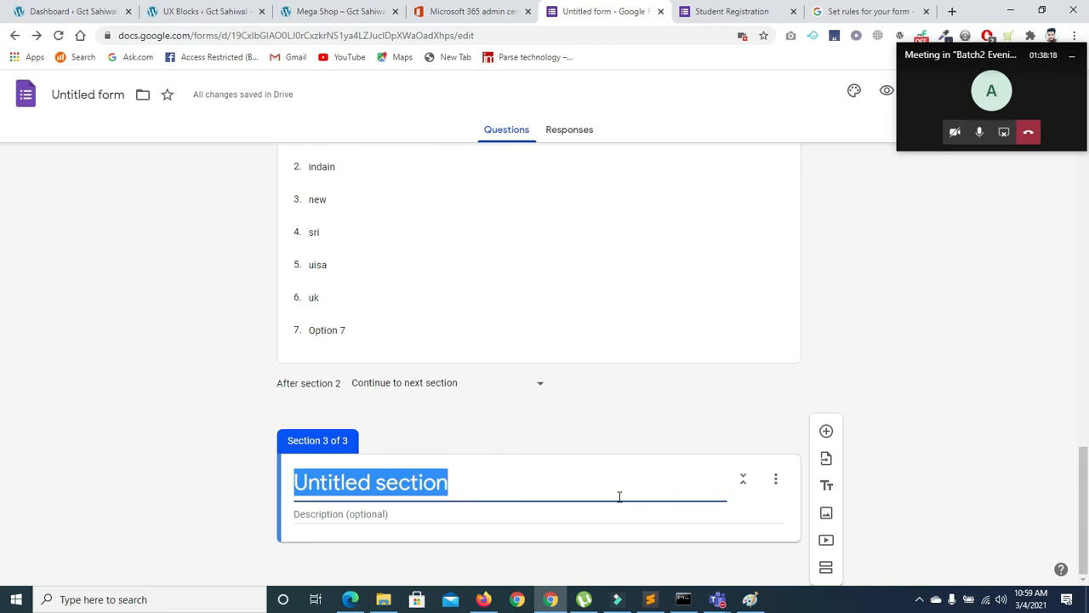
pyautogui.click(774, 477)
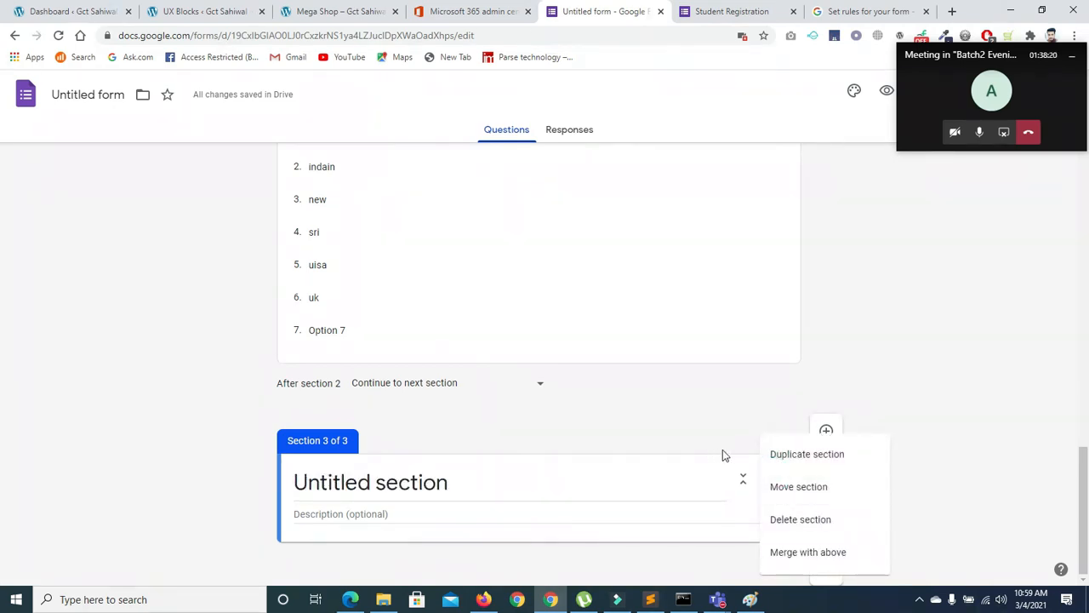
pyautogui.click(691, 455)
pyautogui.moveTo(1083, 506); pyautogui.dragTo(1065, 65)
pyautogui.click(579, 344)
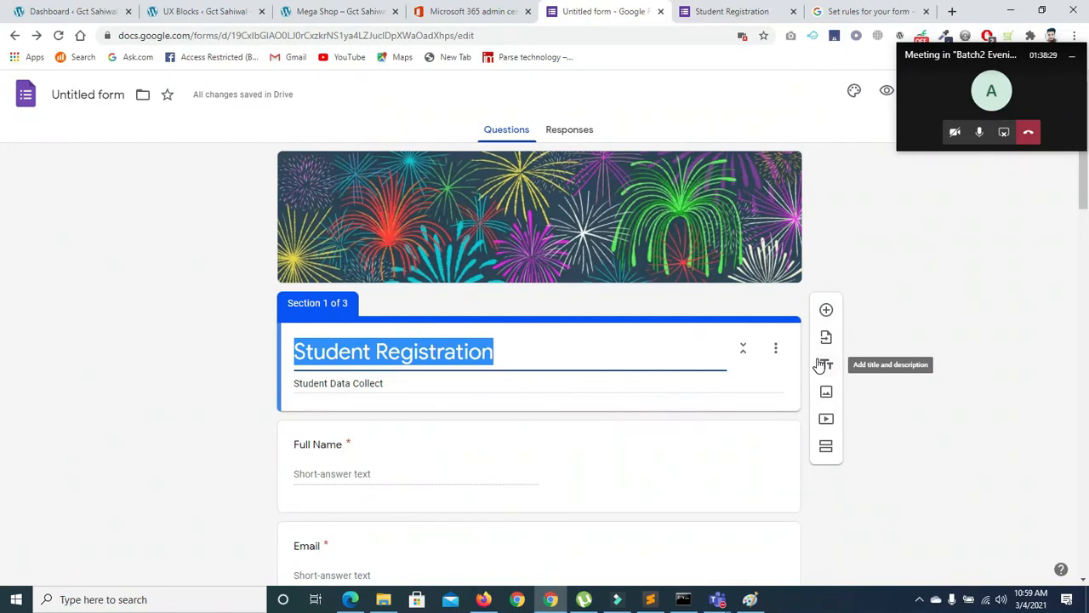
pyautogui.moveTo(930, 56); pyautogui.dragTo(926, 192)
# In Settings, tick Limit to 1 response and Edit after submit
pyautogui.click(918, 94)
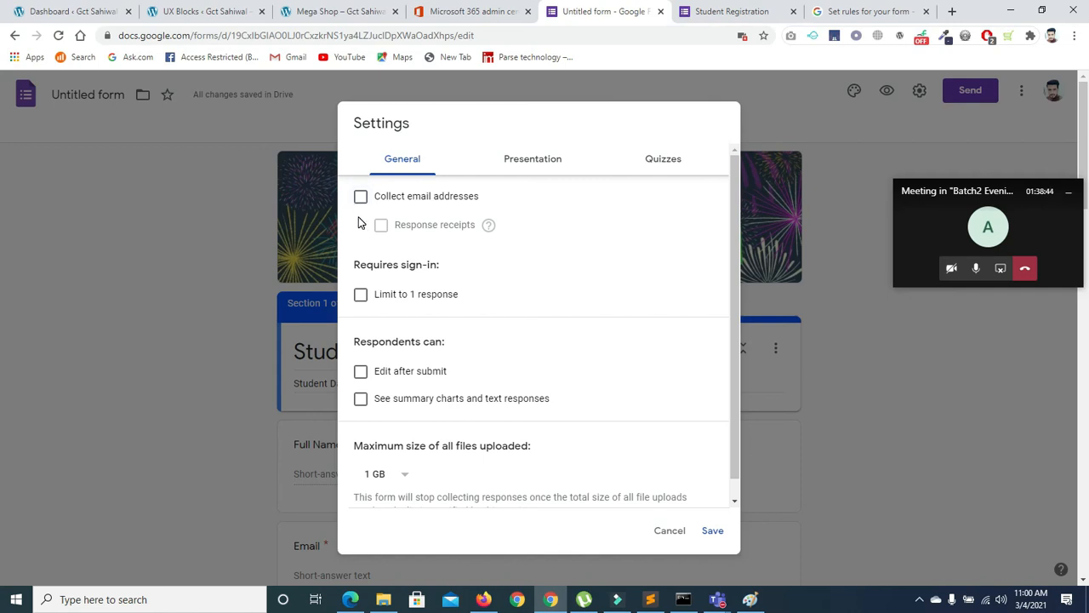
pyautogui.click(361, 296)
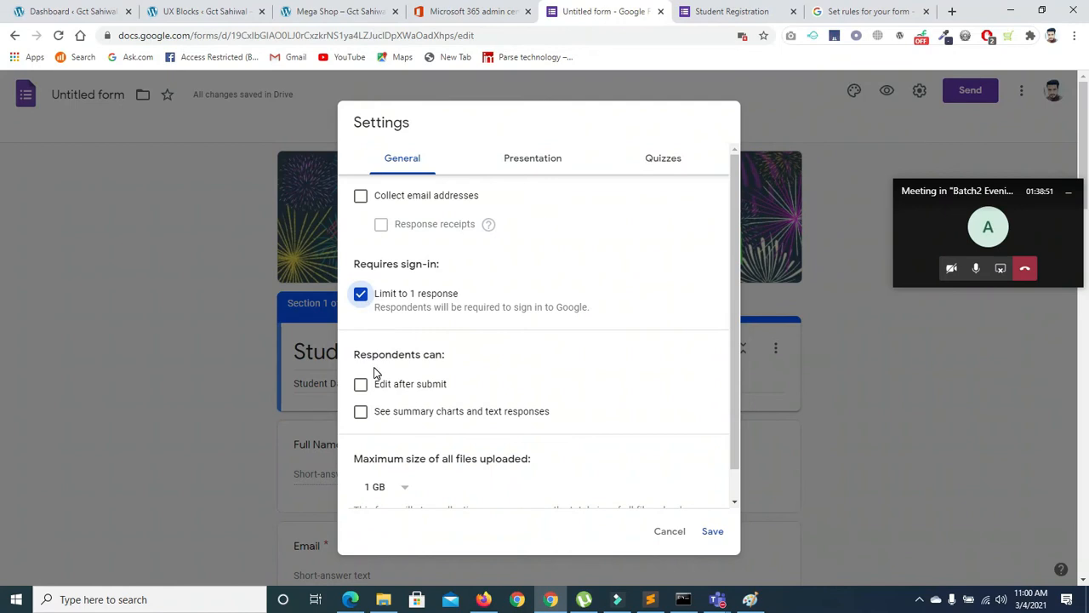
pyautogui.click(361, 394)
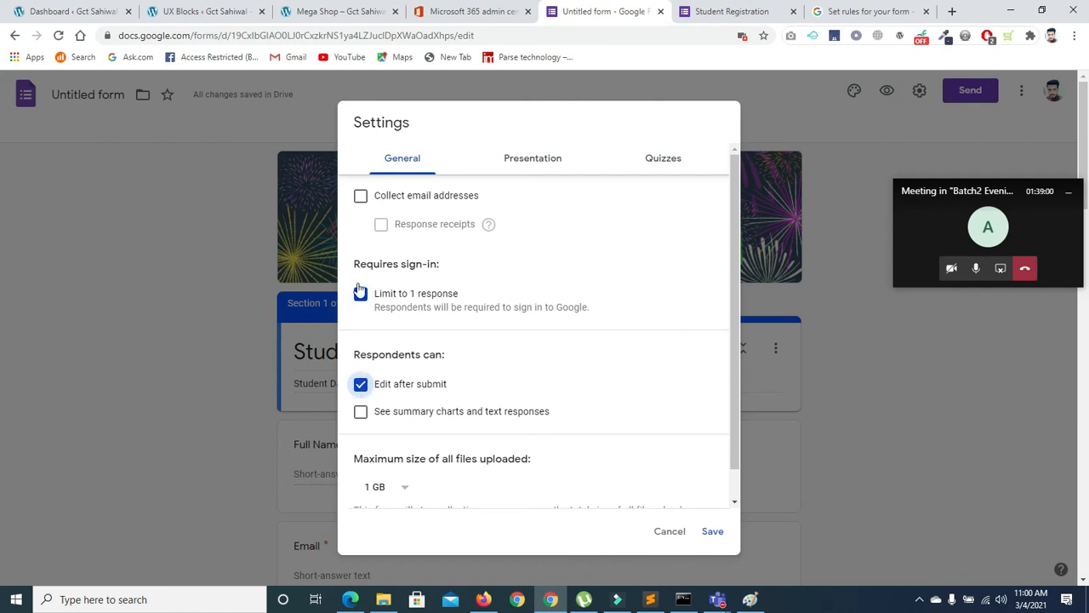
pyautogui.moveTo(728, 383); pyautogui.dragTo(737, 469)
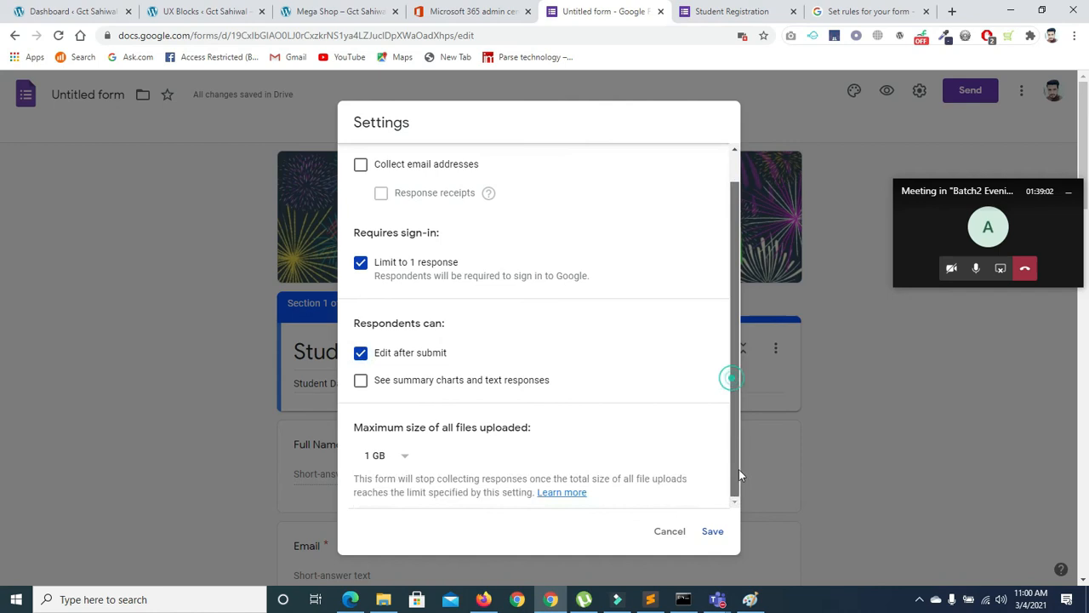
# Keep the maximum upload size at 1 GB after briefly choosing 10 GB
pyautogui.click(403, 461)
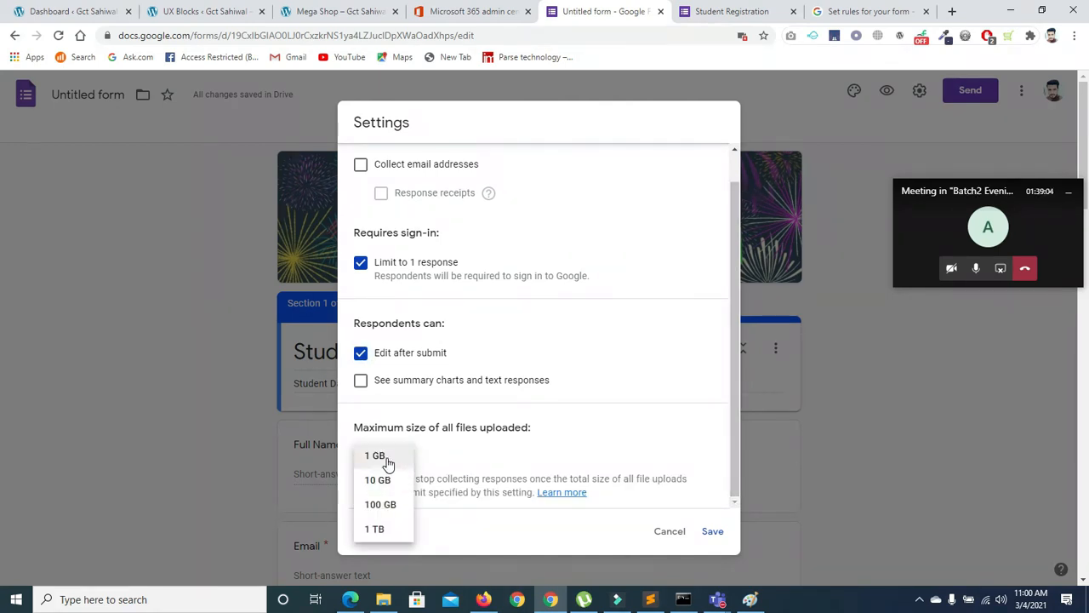
pyautogui.click(392, 483)
pyautogui.click(400, 460)
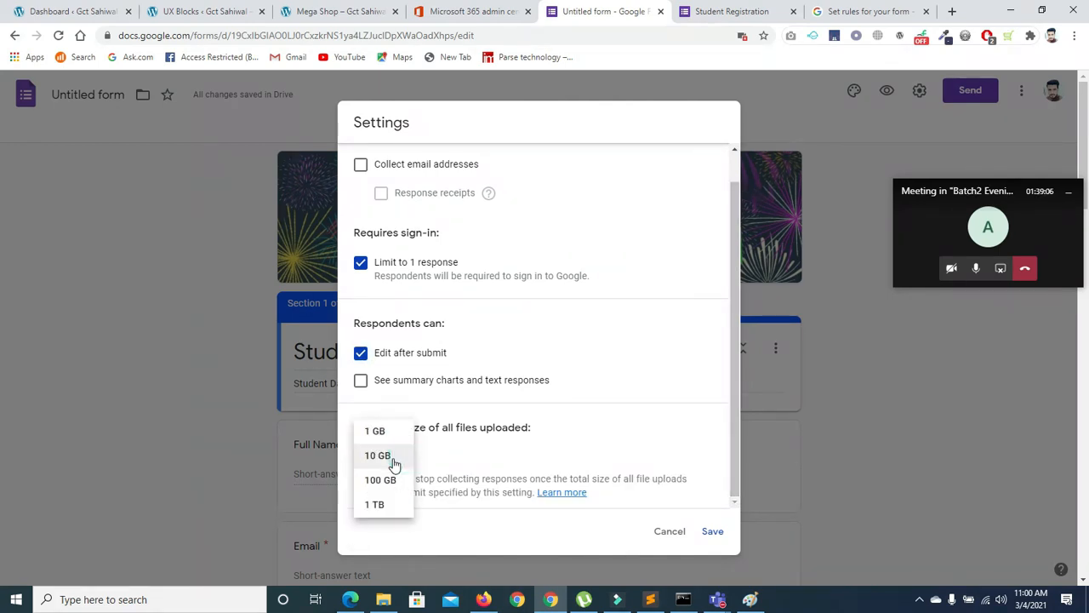
pyautogui.click(388, 430)
pyautogui.scroll(2, 737, 272)
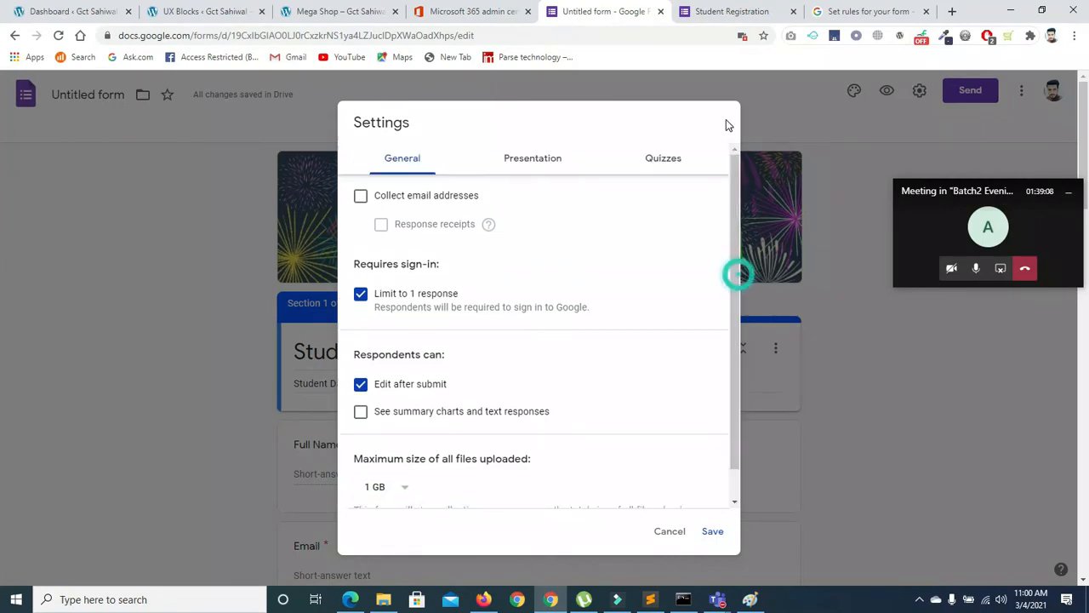
pyautogui.click(517, 165)
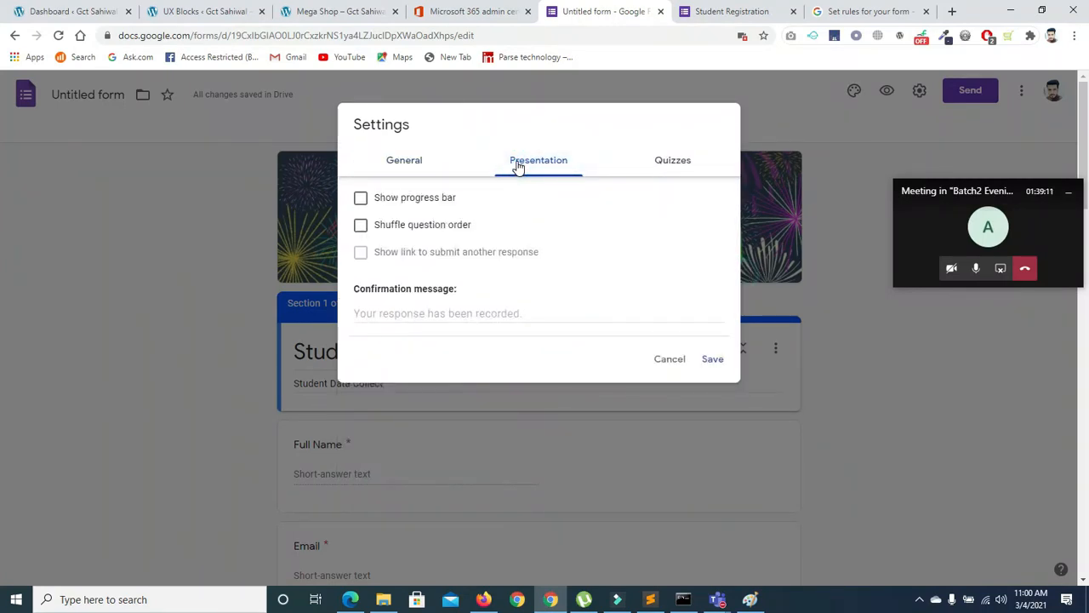
# Turn on Shuffle question order and Show progress bar
pyautogui.click(361, 226)
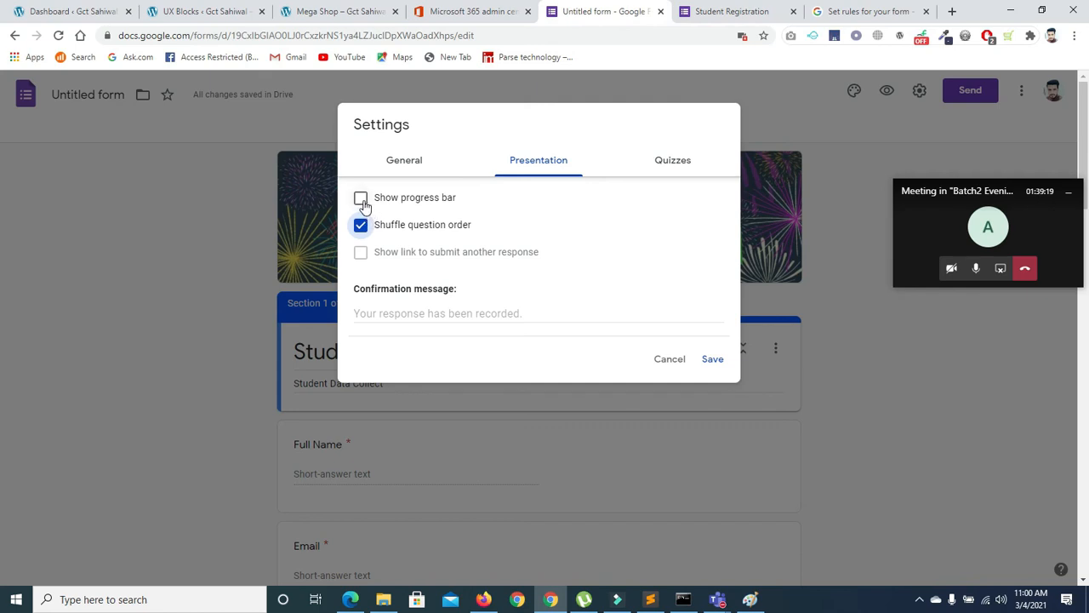
pyautogui.click(362, 201)
pyautogui.click(671, 161)
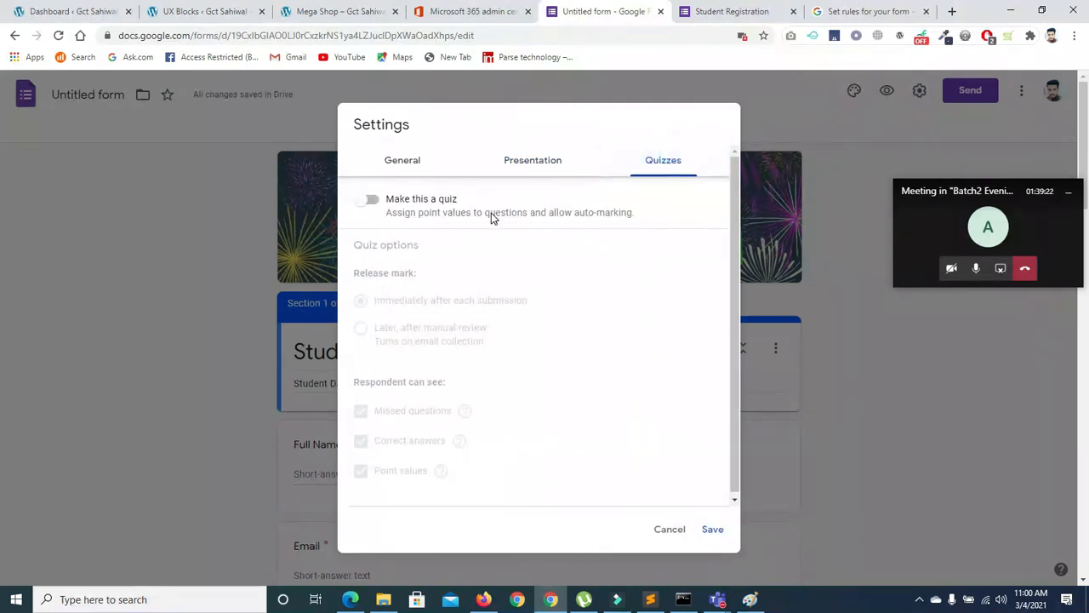
# Switch on Make this a quiz and save the settings
pyautogui.click(377, 205)
pyautogui.click(371, 204)
pyautogui.click(371, 204)
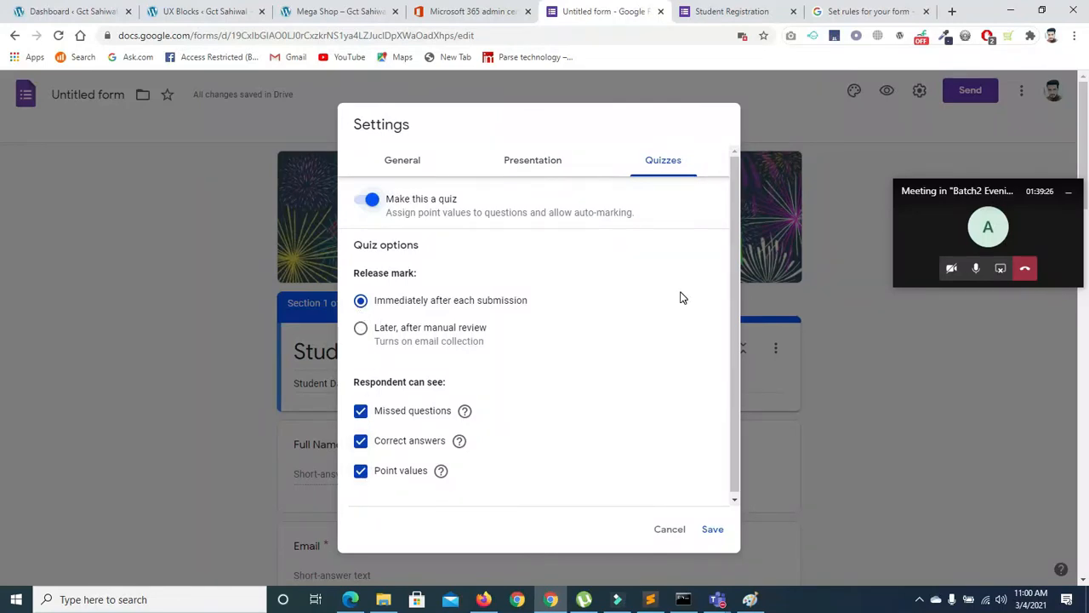
pyautogui.moveTo(734, 303); pyautogui.dragTo(737, 385)
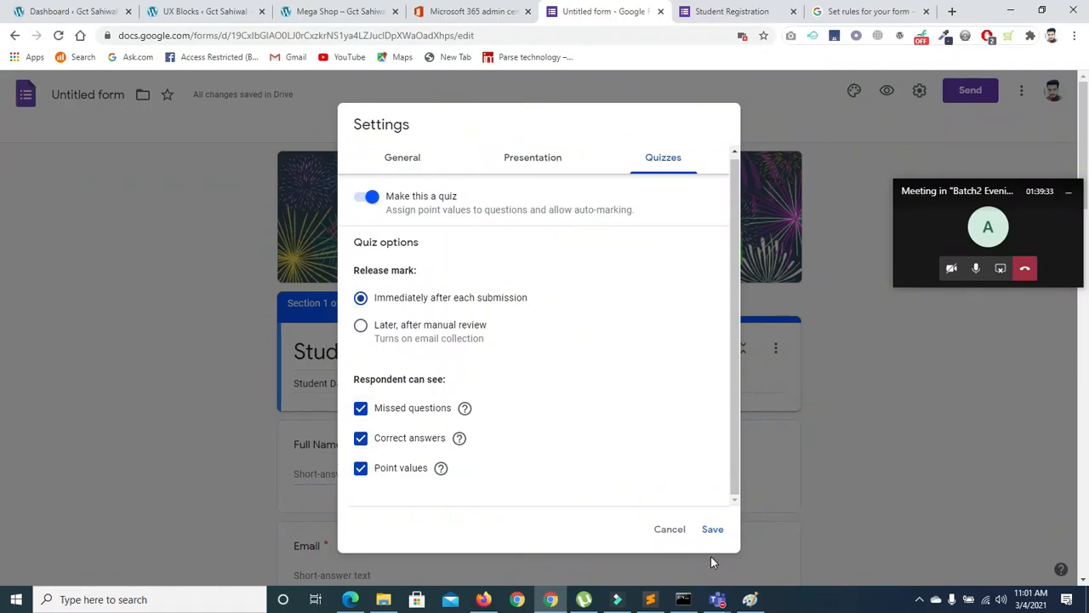
pyautogui.click(711, 530)
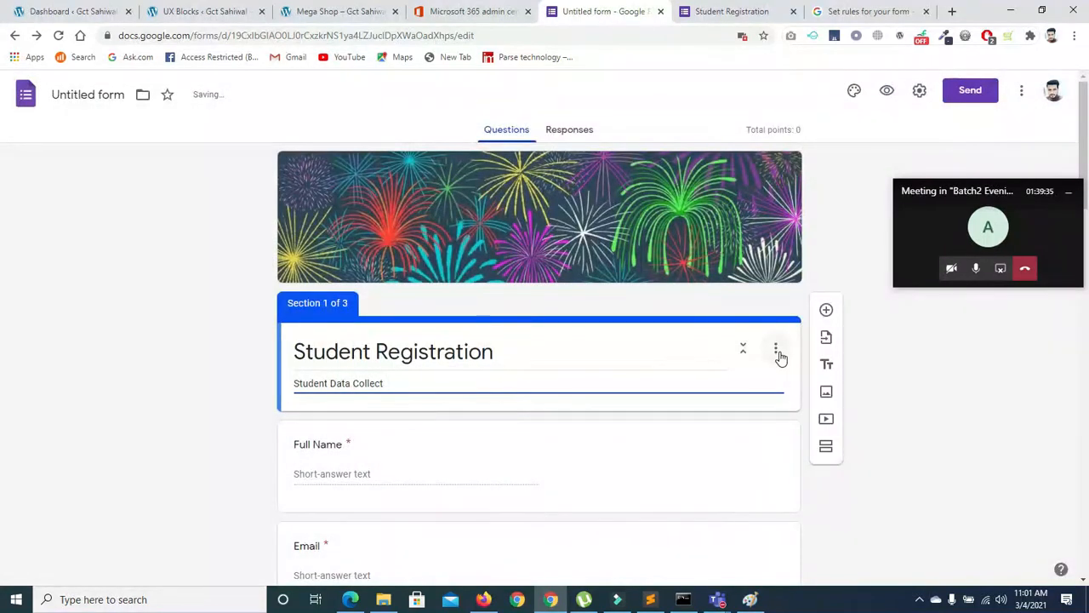
pyautogui.tripleClick(618, 362)
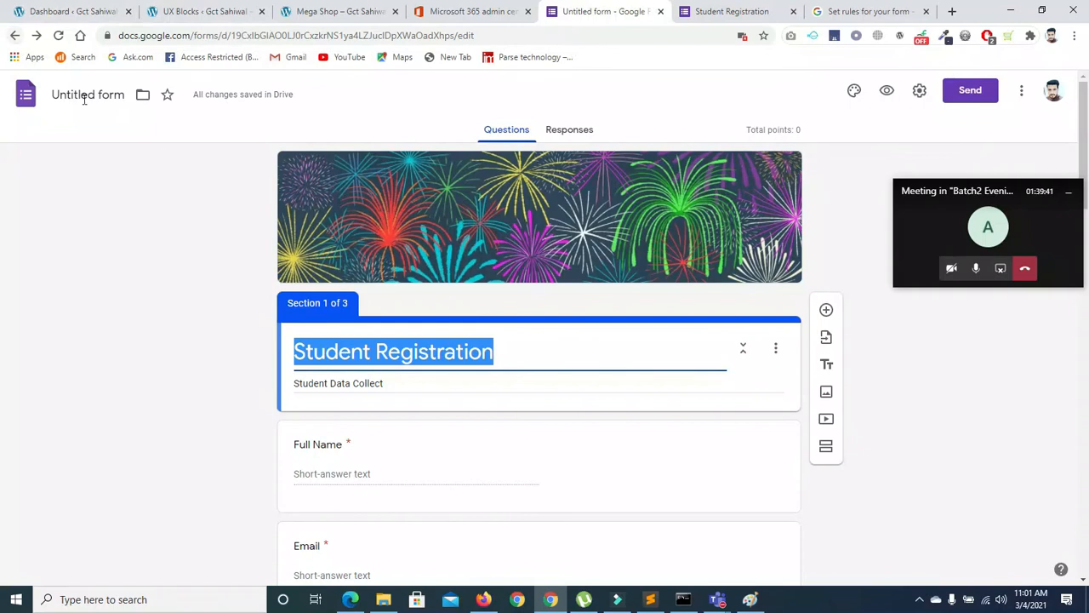
# From Forms home, move the Student Registration form to the bin and create a Blank form
pyautogui.click(84, 99)
pyautogui.click(72, 161)
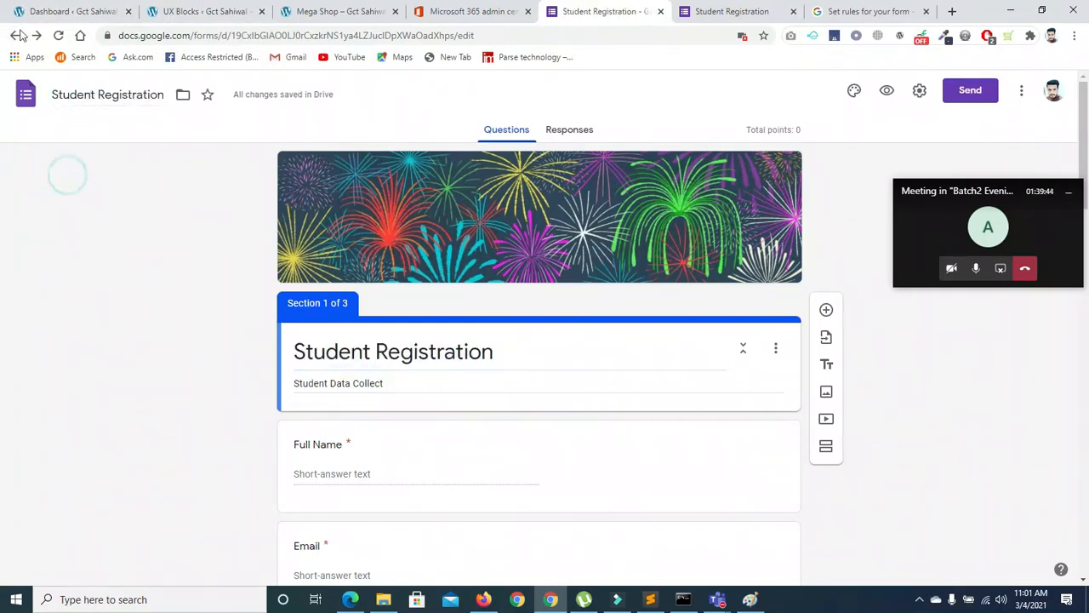
pyautogui.click(14, 35)
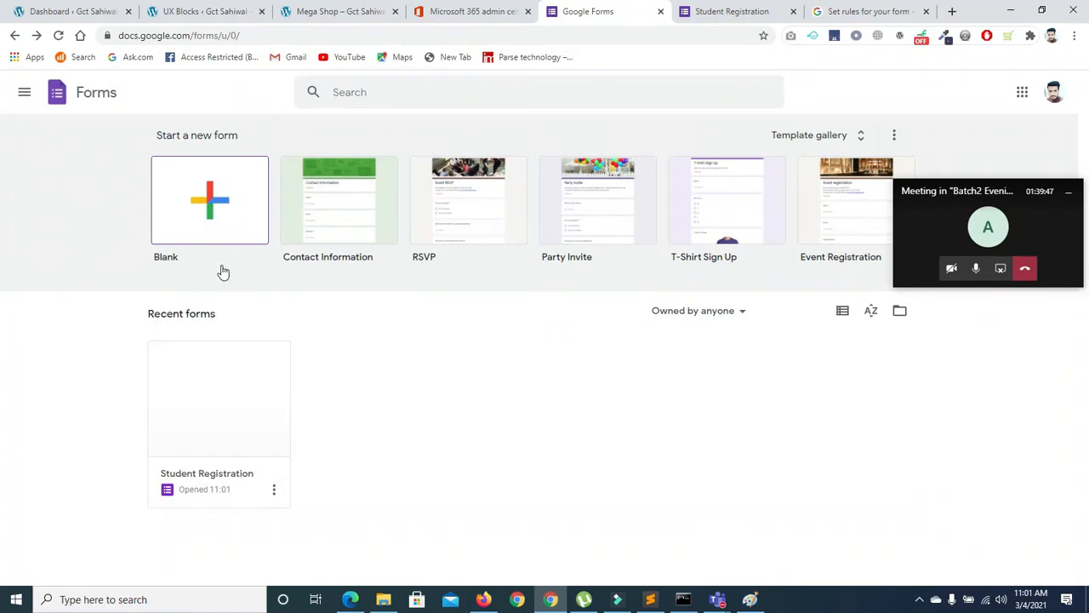
pyautogui.click(274, 489)
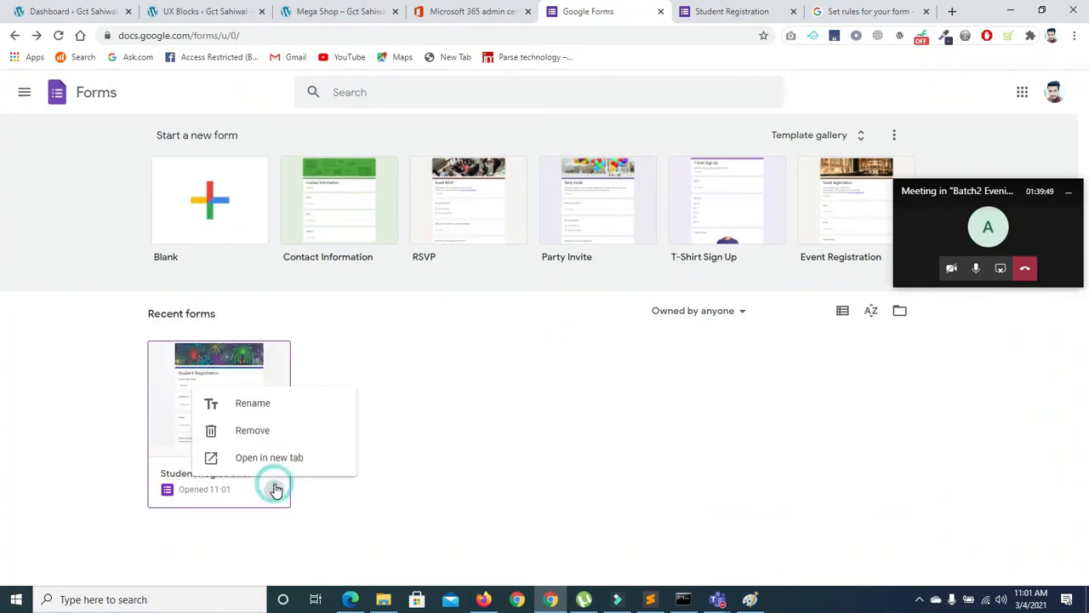
pyautogui.click(253, 430)
pyautogui.click(723, 375)
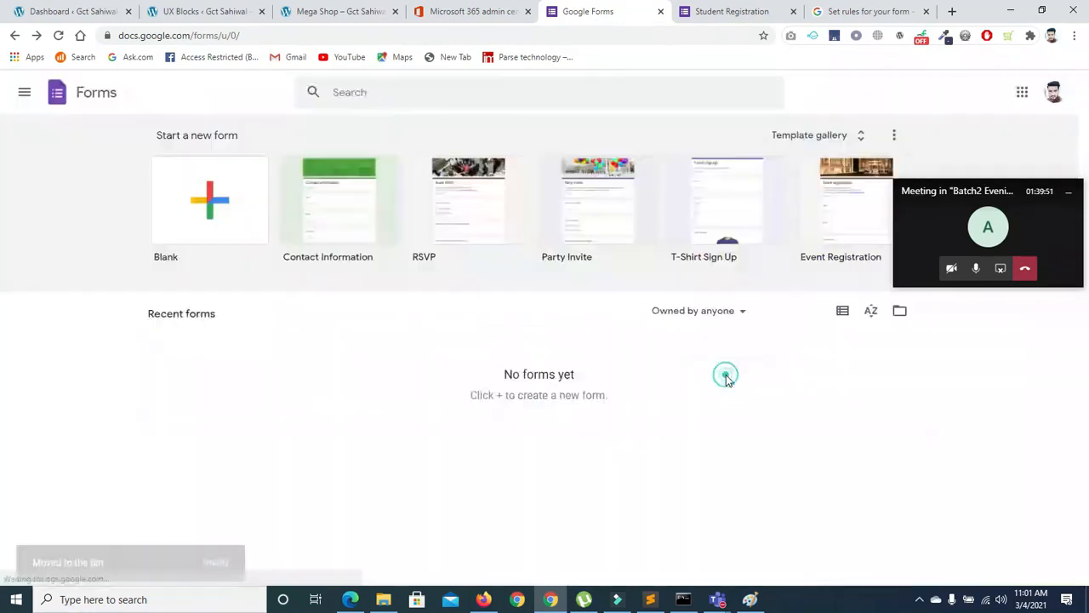
pyautogui.click(223, 212)
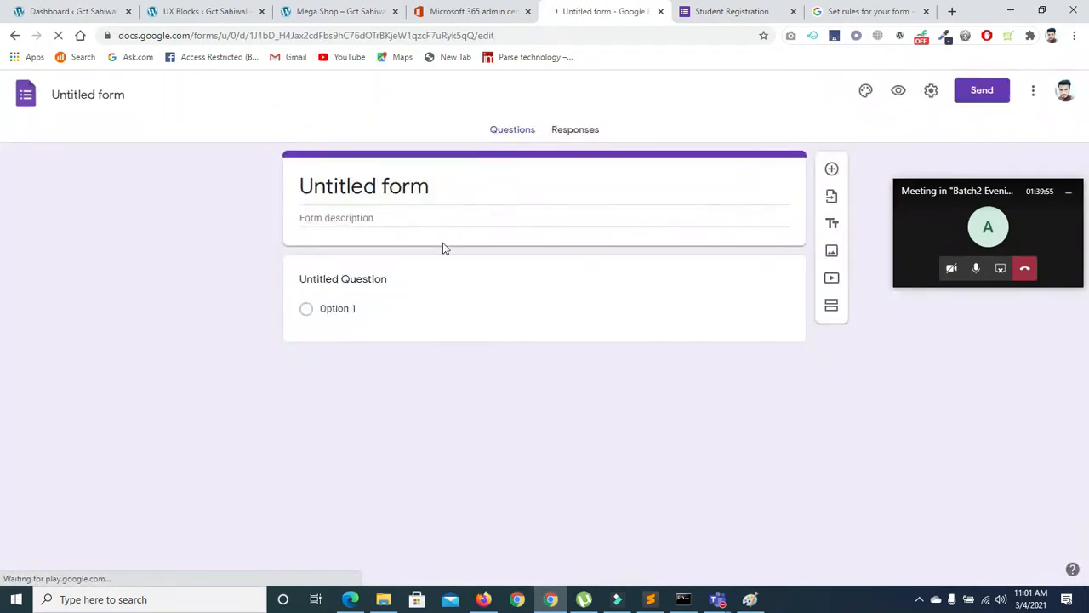
# Make the first question multiple choice titled 'html stand For'
pyautogui.click(477, 226)
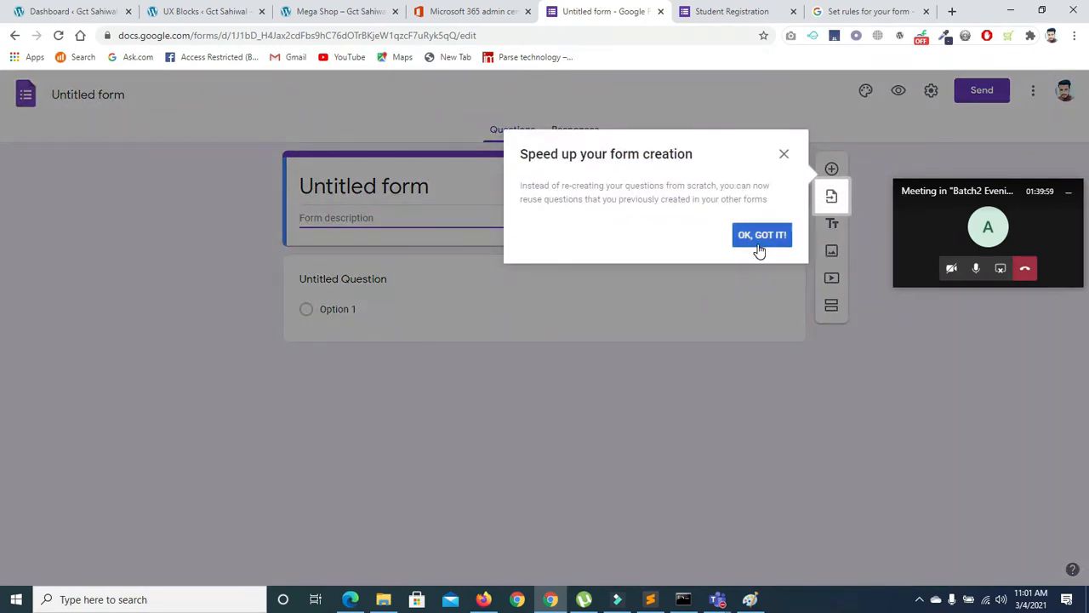
pyautogui.click(758, 247)
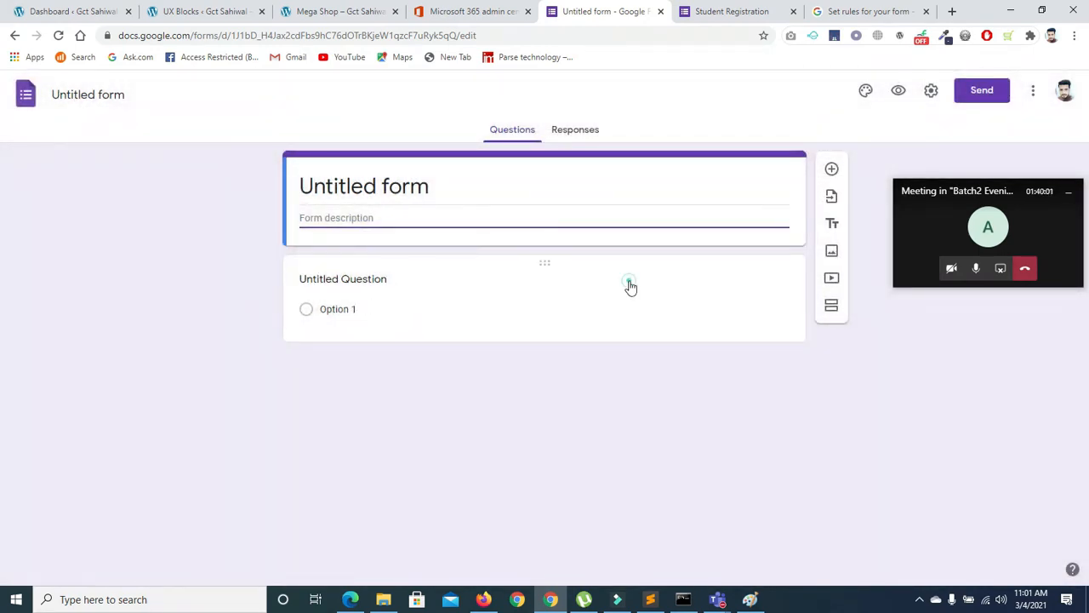
pyautogui.click(634, 288)
pyautogui.click(696, 298)
pyautogui.click(685, 254)
pyautogui.click(378, 337)
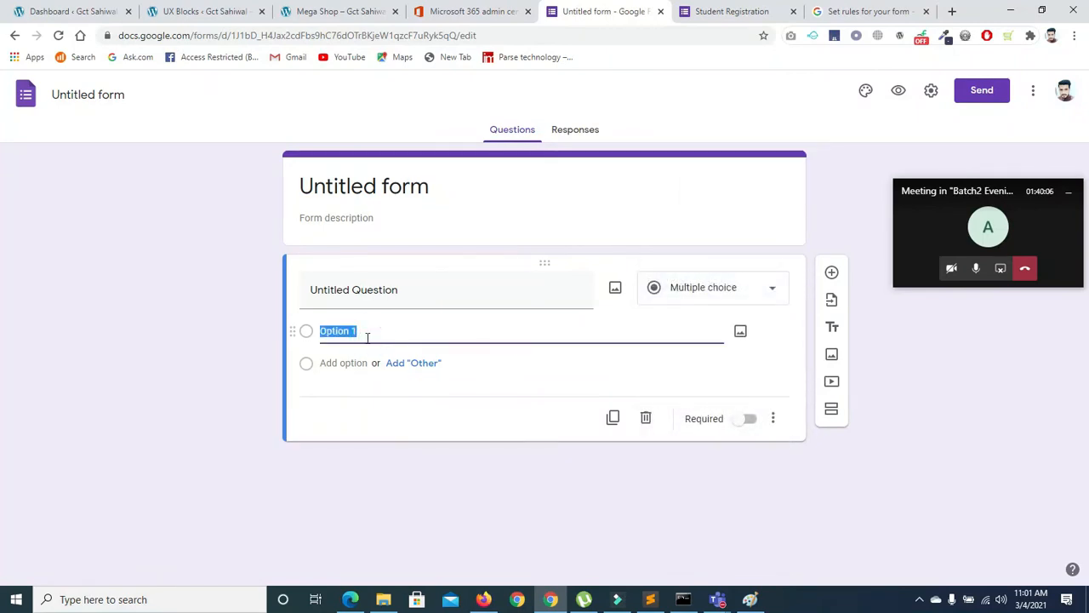
pyautogui.click(371, 300)
pyautogui.press('BackSpace')
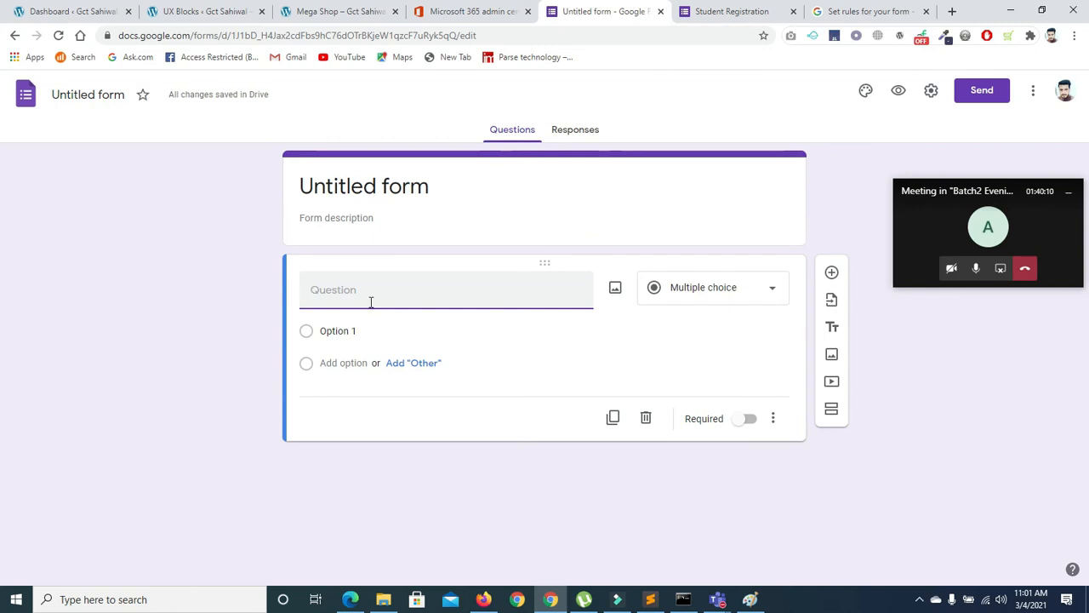
pyautogui.write('h')
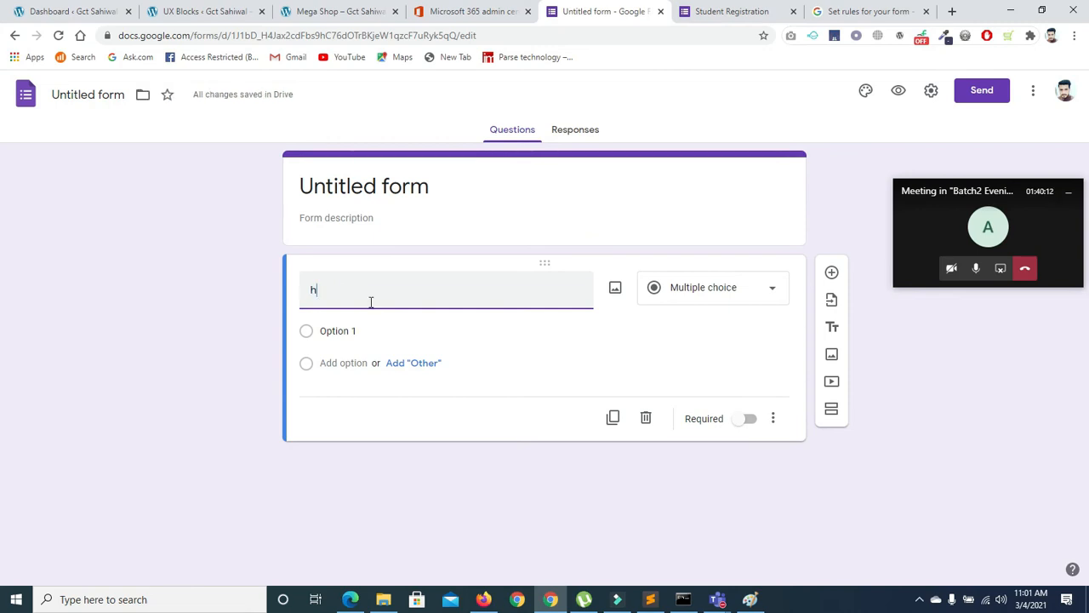
pyautogui.write('tml s')
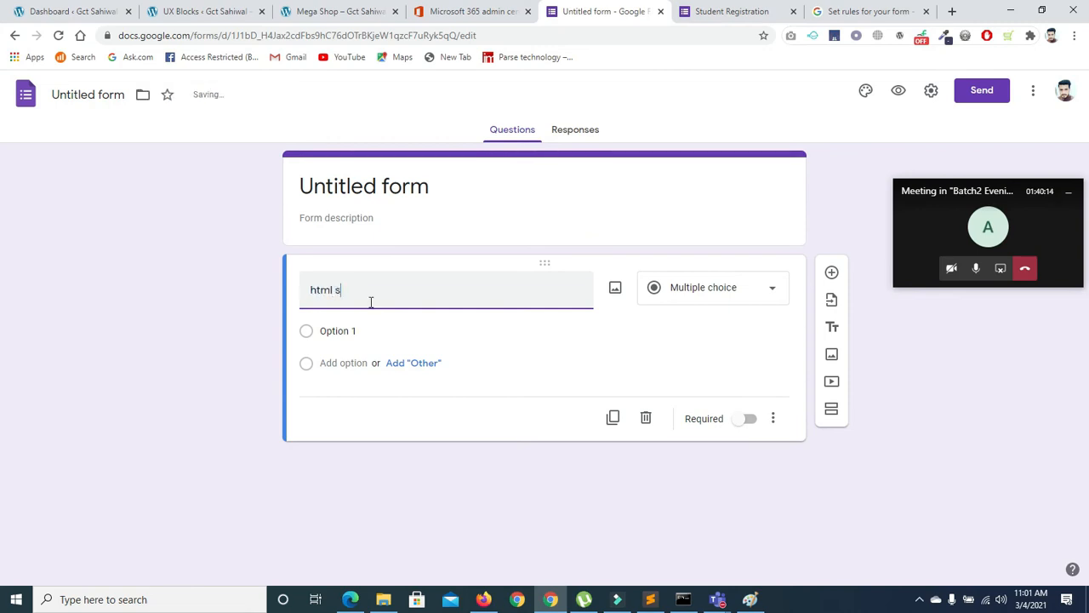
pyautogui.write('tandf')
pyautogui.press('BackSpace')
pyautogui.write('For')
# Enter the first answer option 'hyper text markup language'
pyautogui.click(353, 329)
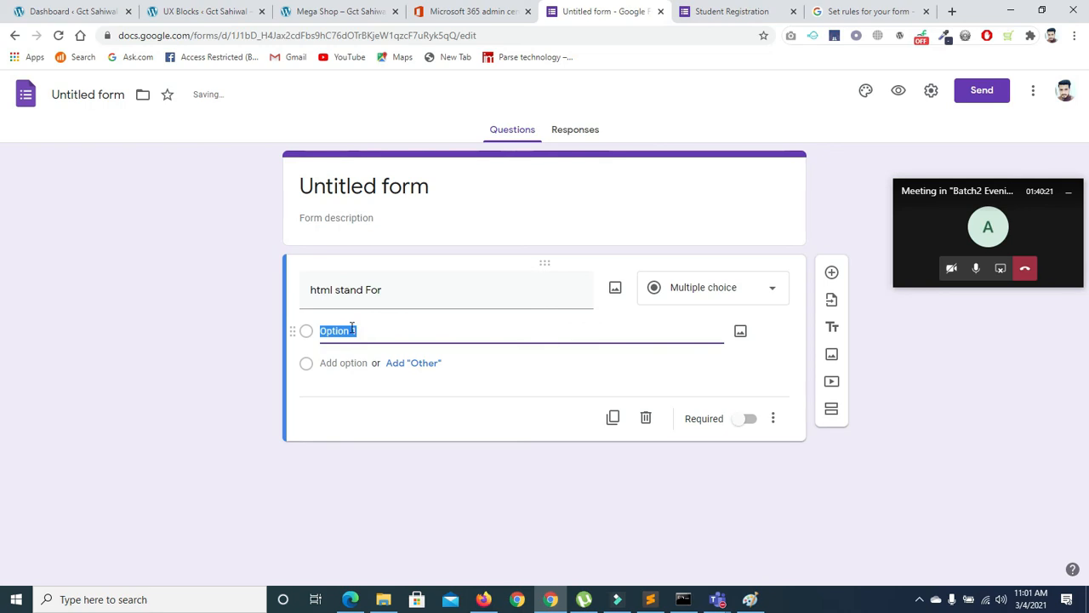
pyautogui.write('hyper text')
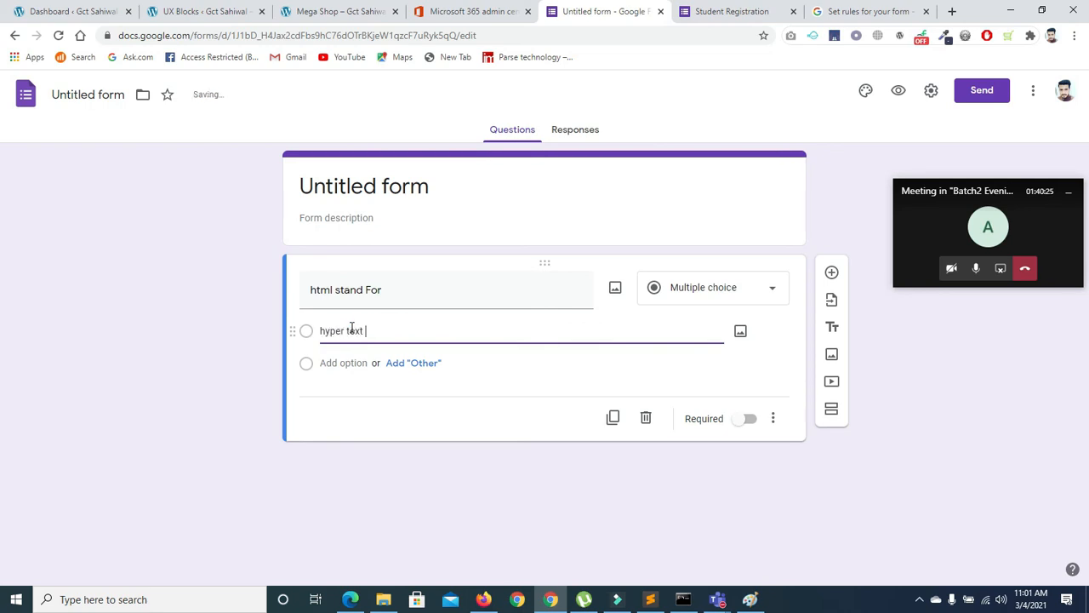
pyautogui.write('e')
pyautogui.press('BackSpace')
pyautogui.write('rkup language')
pyautogui.moveTo(443, 330); pyautogui.dragTo(258, 315)
pyautogui.hotkey('ctrl', 'c')
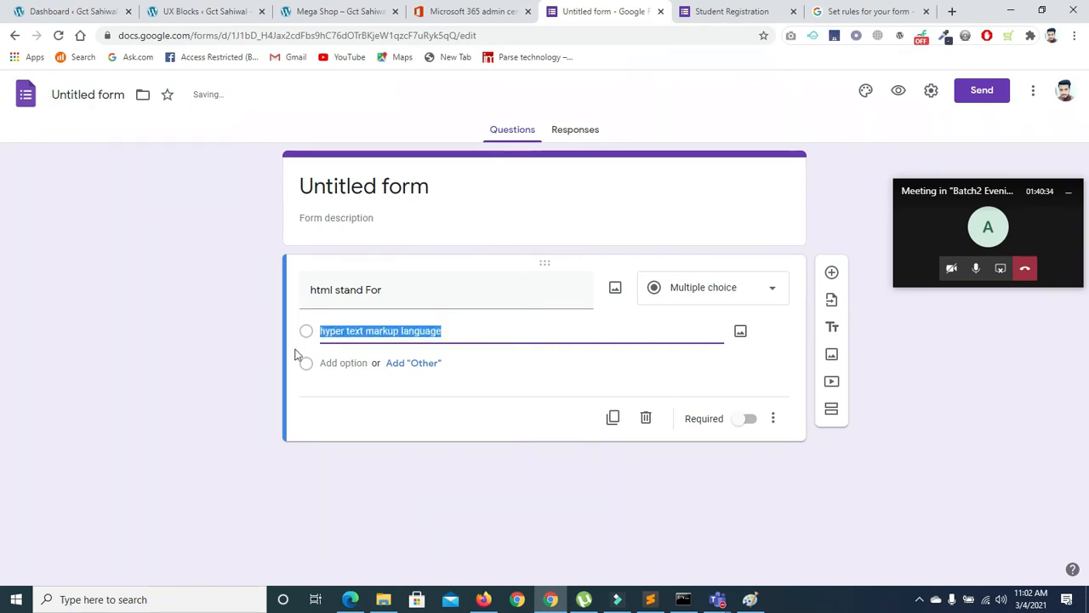
# Add options 'hyper text markup languageq' and 'hyper text markup languages'
pyautogui.click(323, 362)
pyautogui.hotkey('ctrl', 'v')
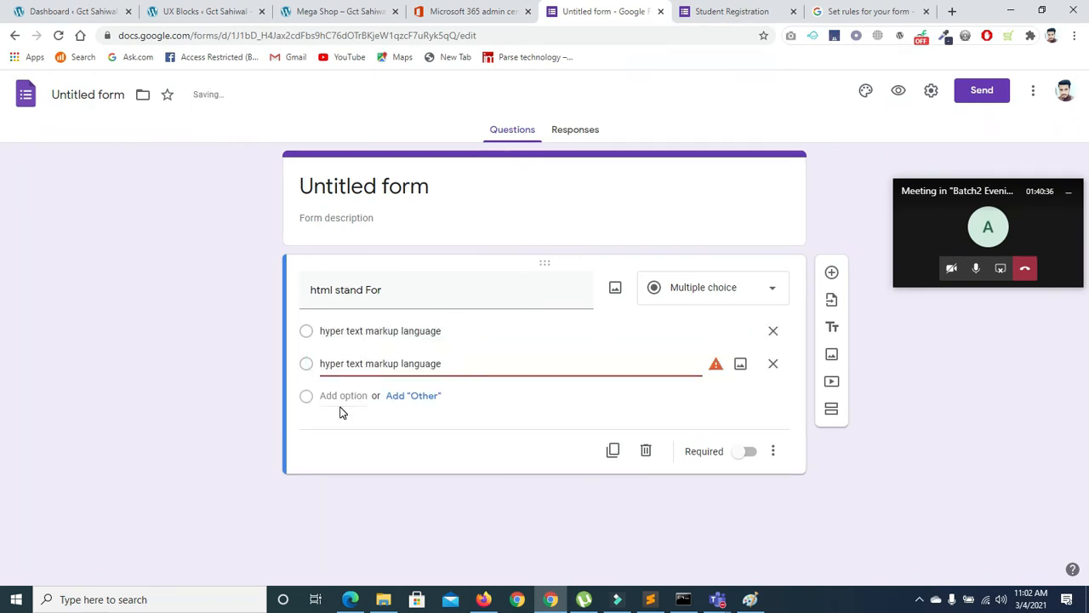
pyautogui.click(336, 395)
pyautogui.hotkey('ctrl', 'v')
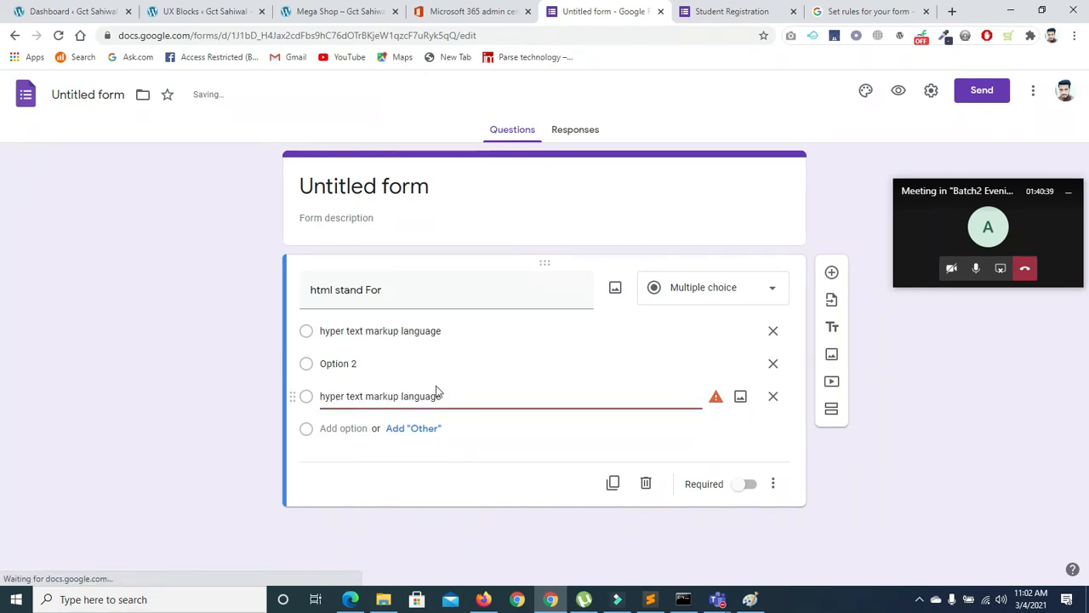
pyautogui.write('s')
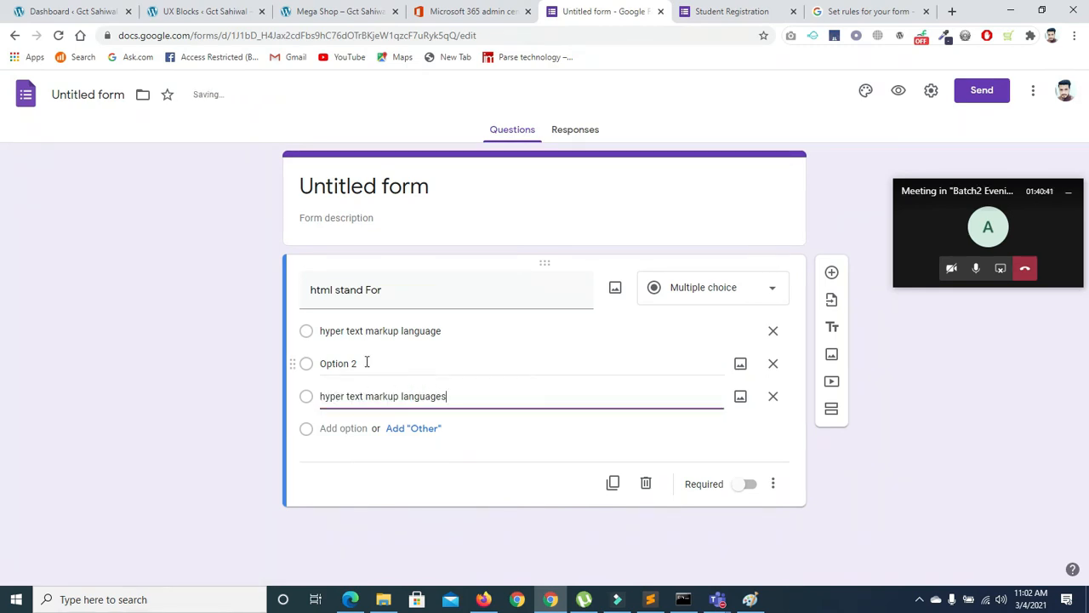
pyautogui.click(367, 362)
pyautogui.hotkey('ctrl', 'v')
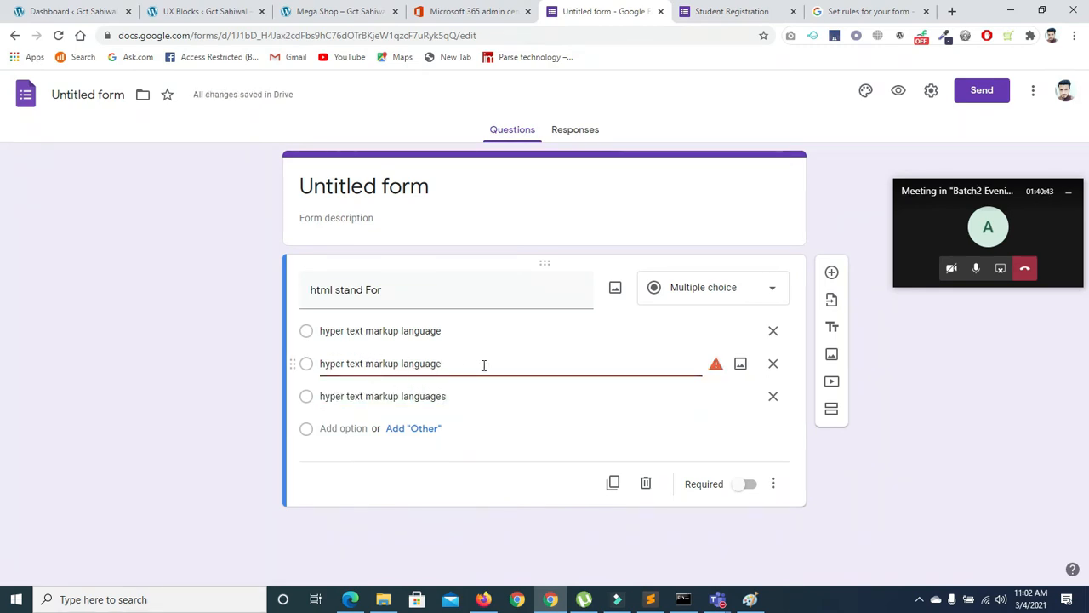
pyautogui.write('q')
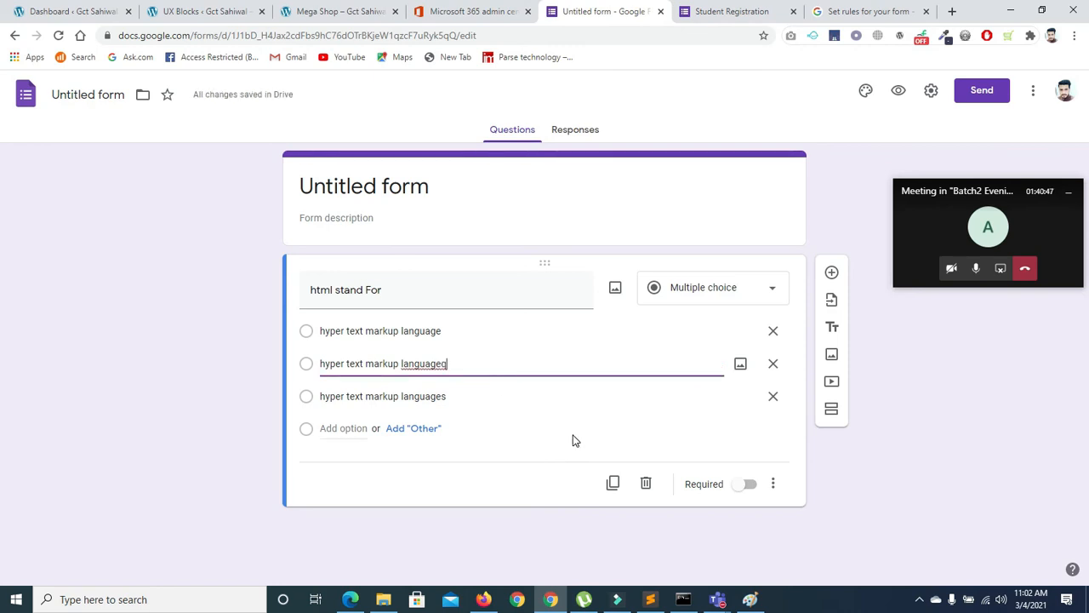
pyautogui.click(773, 483)
# Try section jumps, keeping answer two on Continue to next section, then turn jumps off
pyautogui.click(796, 510)
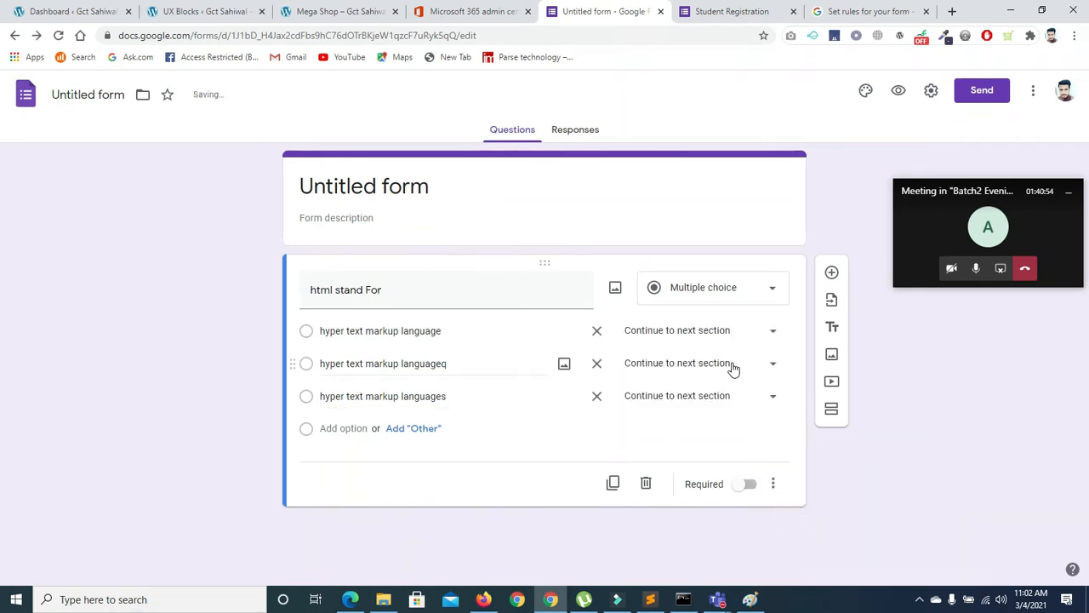
pyautogui.click(772, 366)
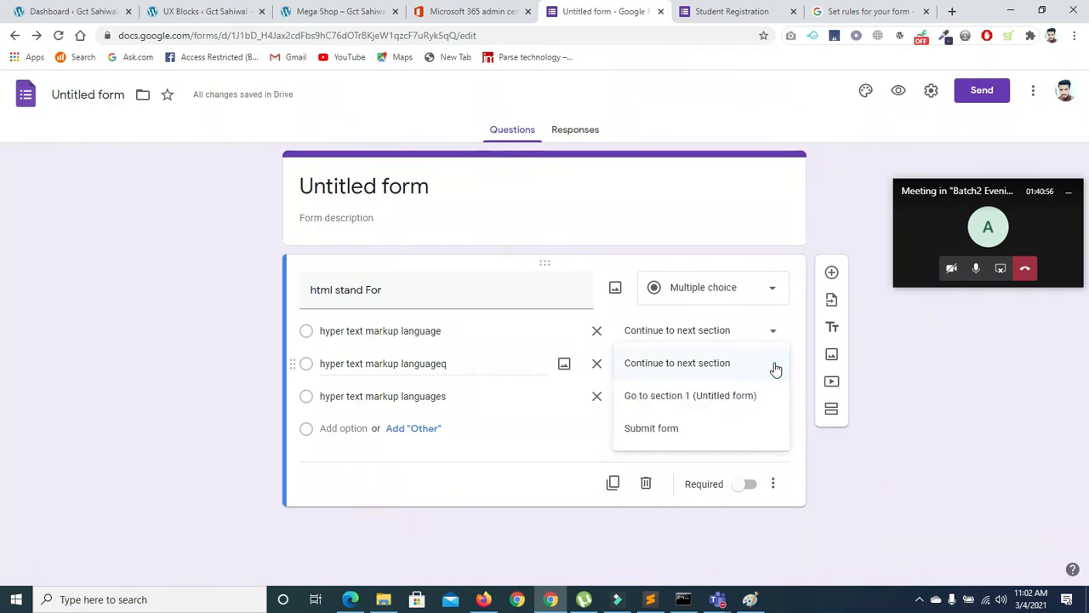
pyautogui.click(775, 366)
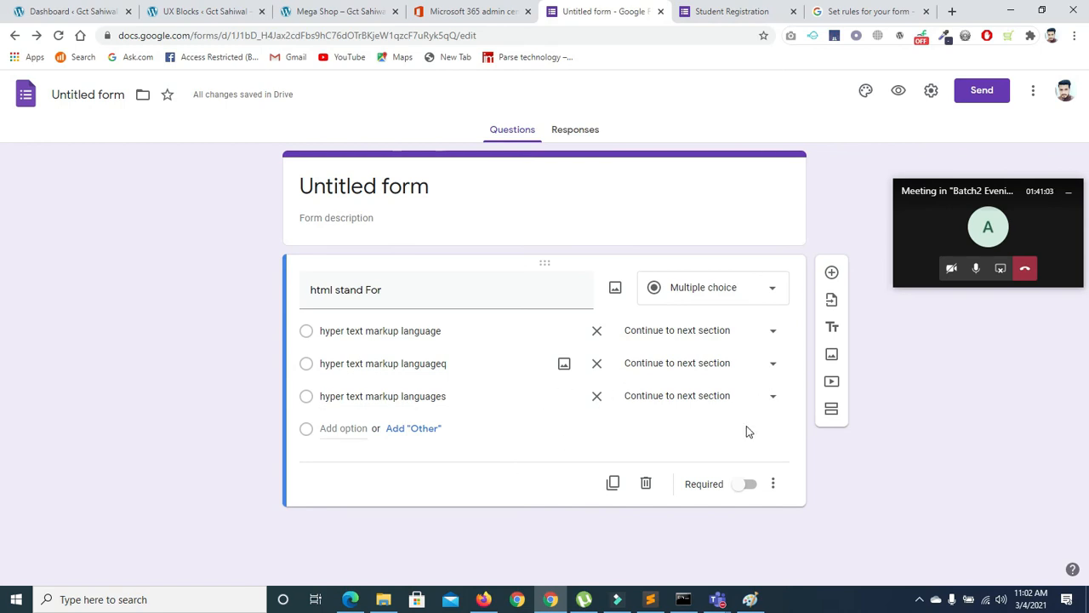
pyautogui.click(773, 484)
pyautogui.click(782, 509)
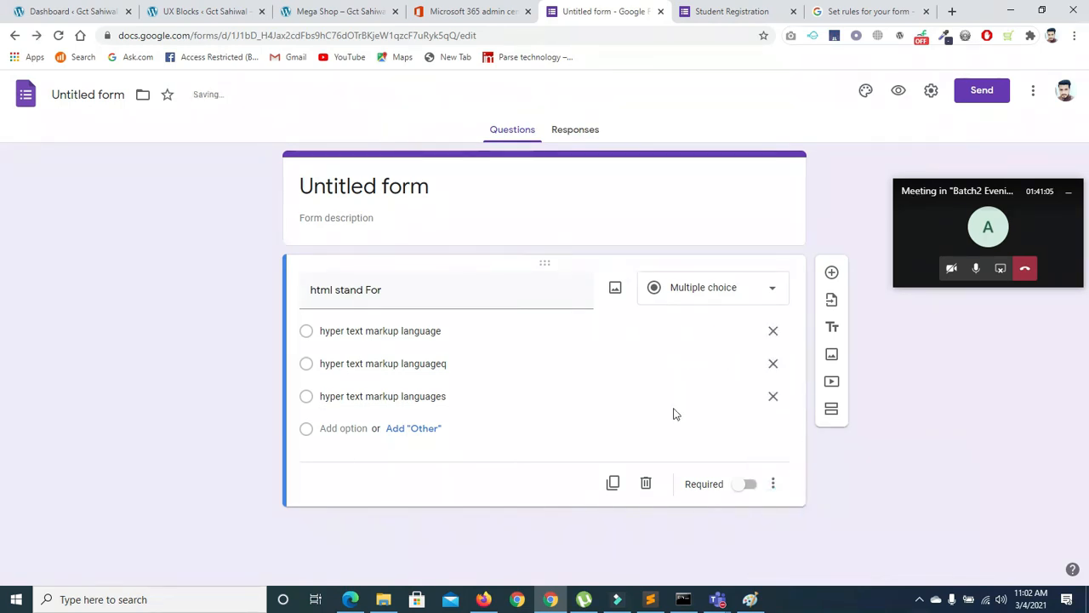
# Briefly open the second answer's image picker and toggle answer-option shuffling
pyautogui.click(307, 367)
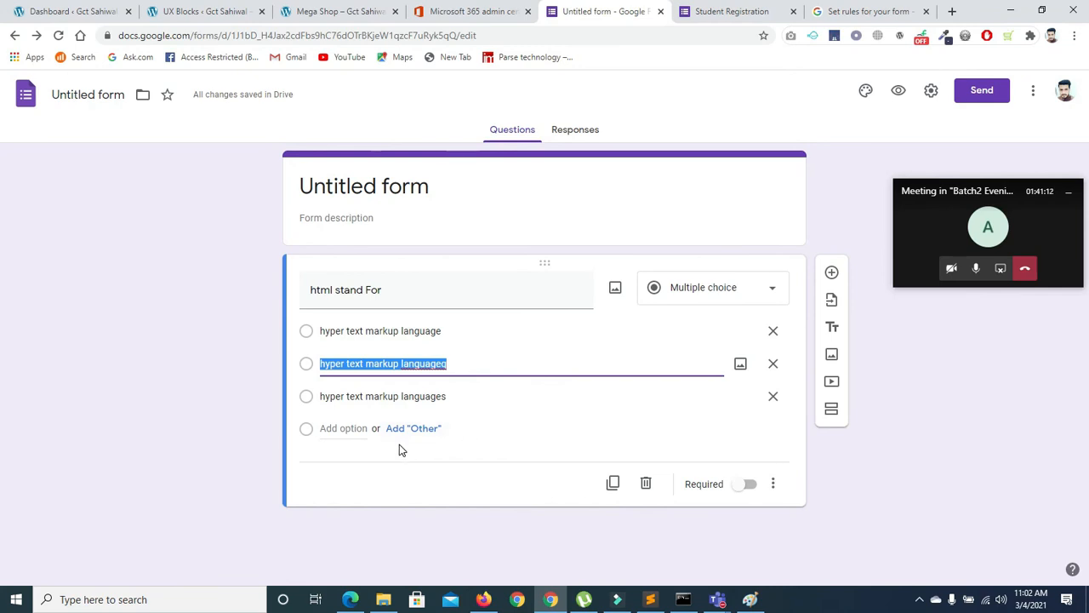
pyautogui.click(741, 365)
pyautogui.click(882, 124)
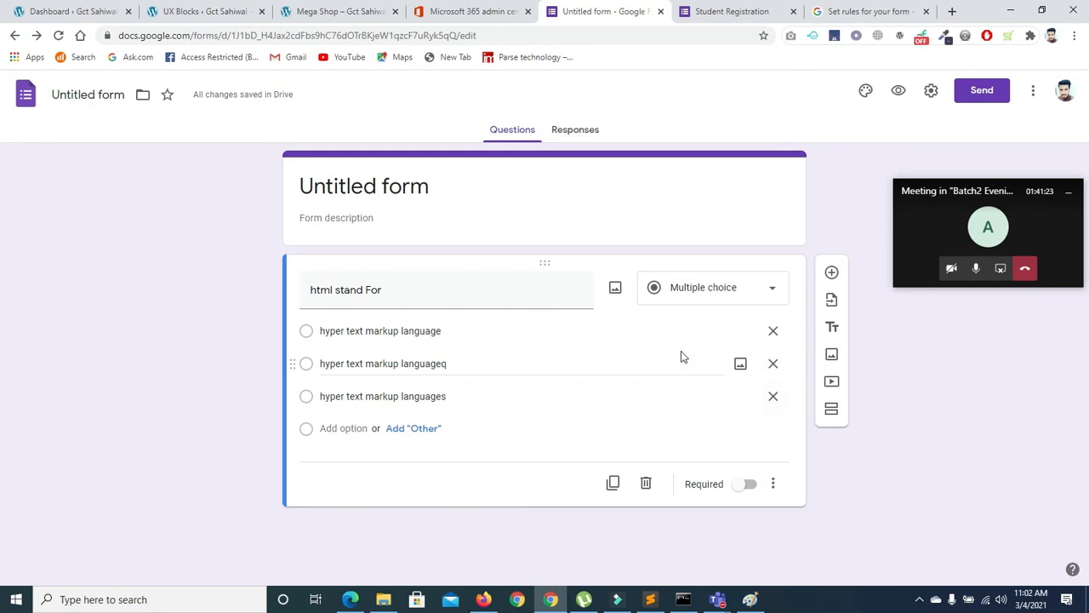
pyautogui.click(773, 483)
pyautogui.click(793, 552)
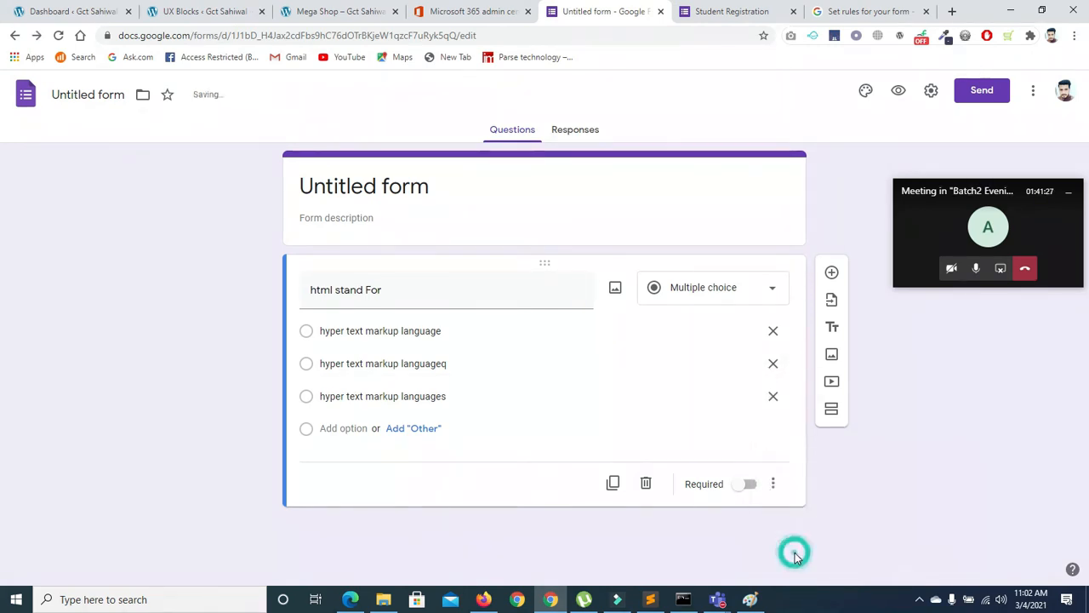
pyautogui.click(308, 398)
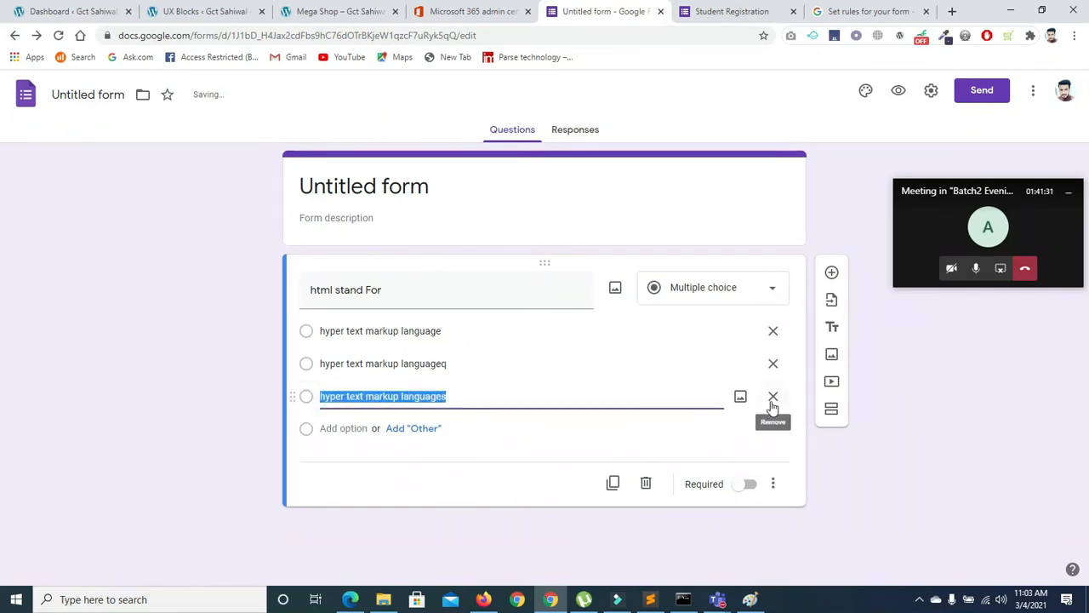
pyautogui.click(776, 486)
pyautogui.click(778, 549)
# Re-enable section jumps and leave the third answer on Continue to next section
pyautogui.click(777, 485)
pyautogui.click(780, 516)
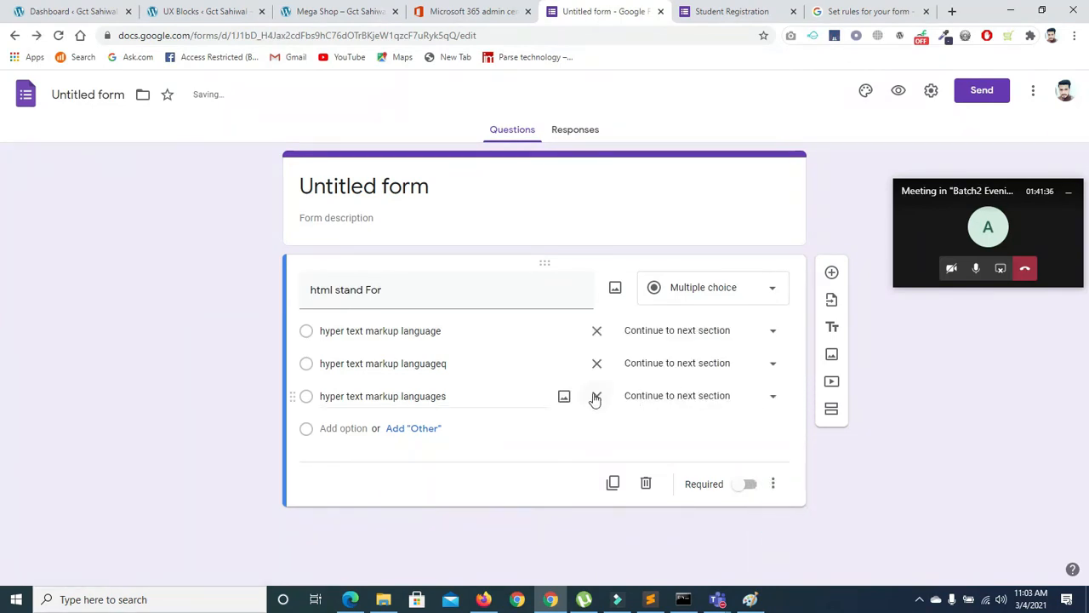
pyautogui.click(638, 396)
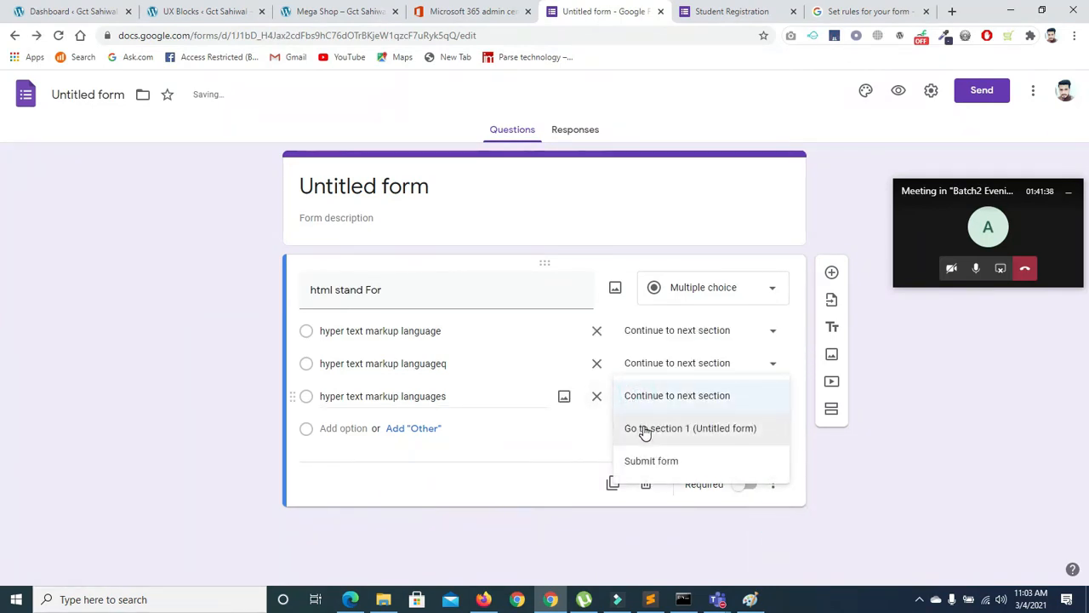
pyautogui.click(651, 460)
pyautogui.click(652, 397)
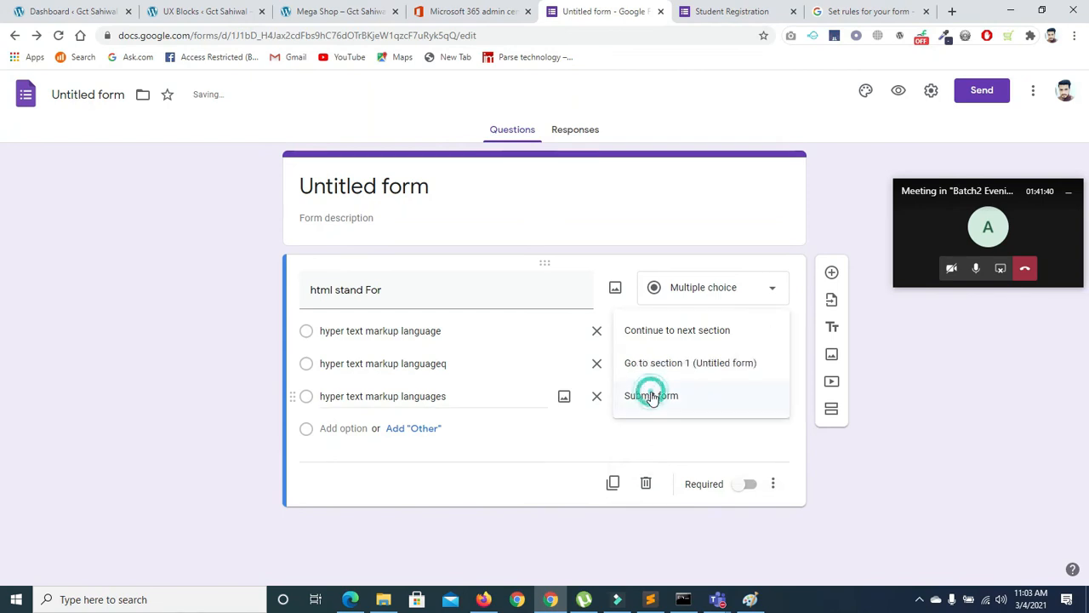
pyautogui.click(654, 365)
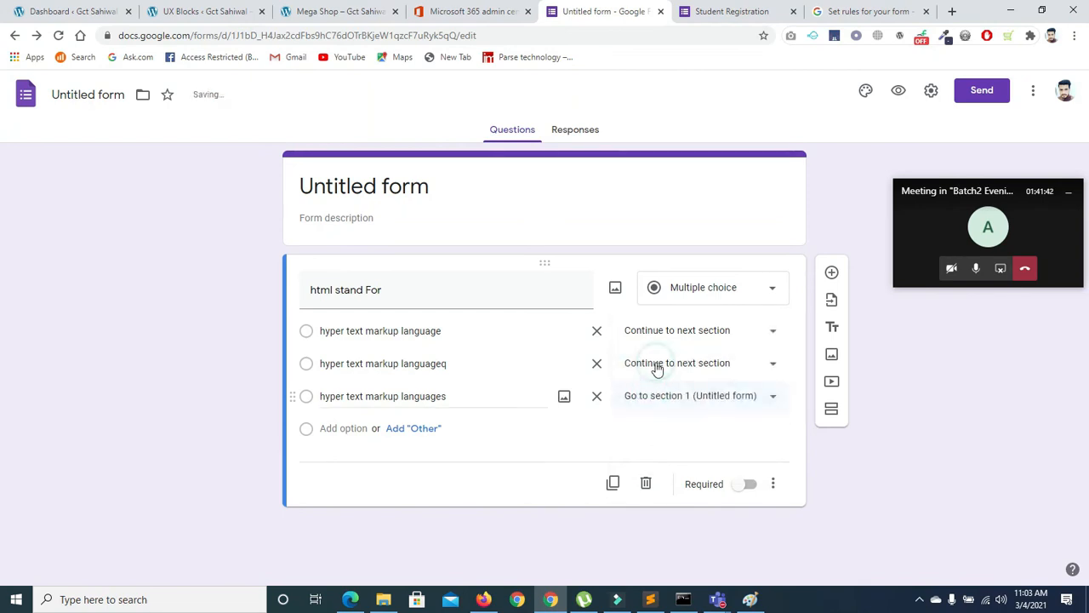
pyautogui.click(656, 396)
pyautogui.click(647, 367)
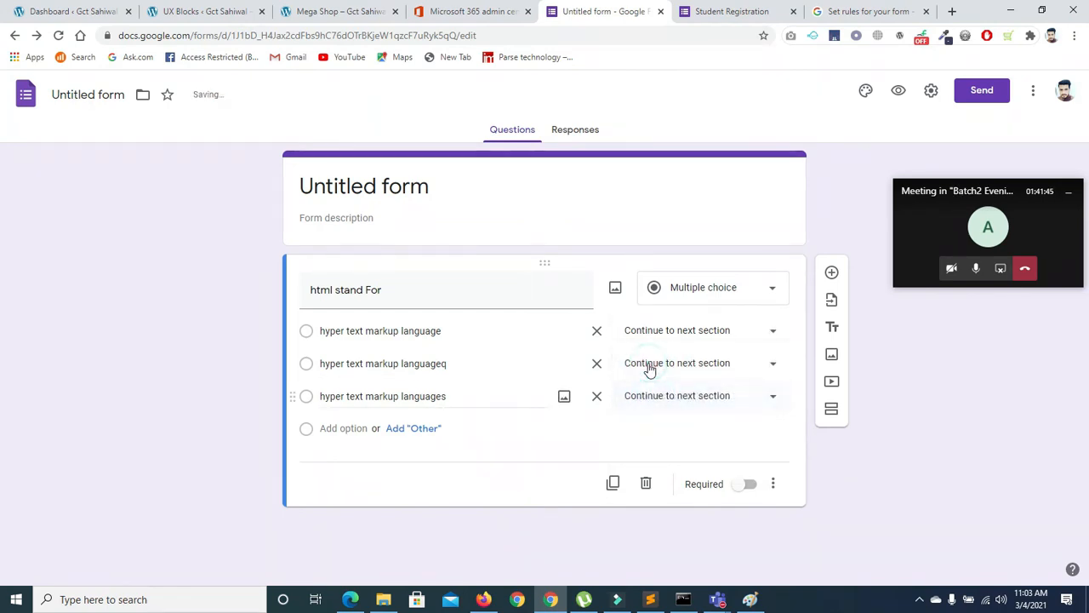
pyautogui.click(650, 398)
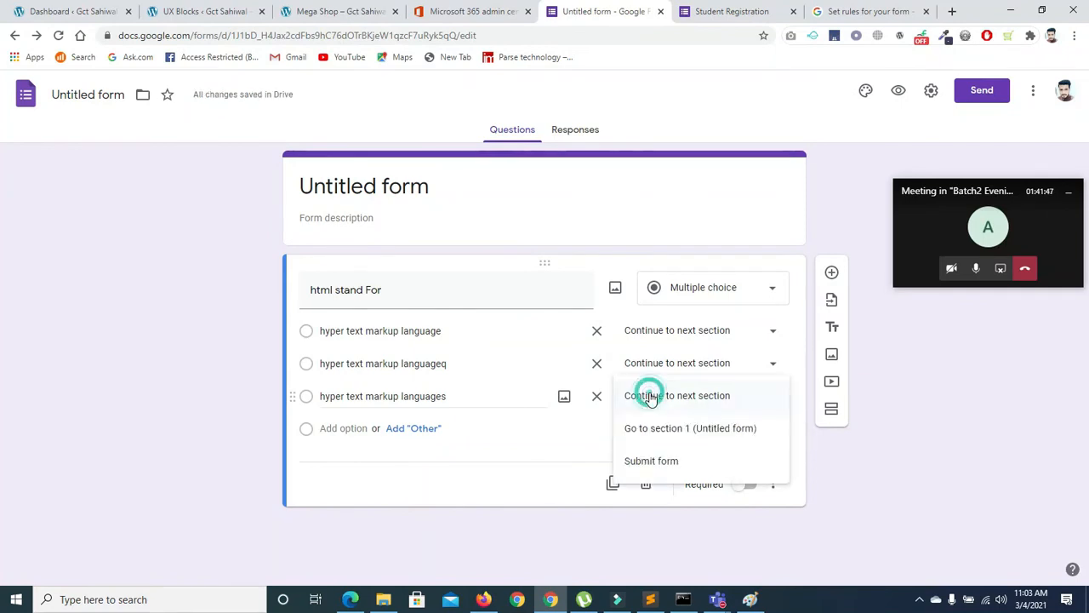
pyautogui.click(651, 397)
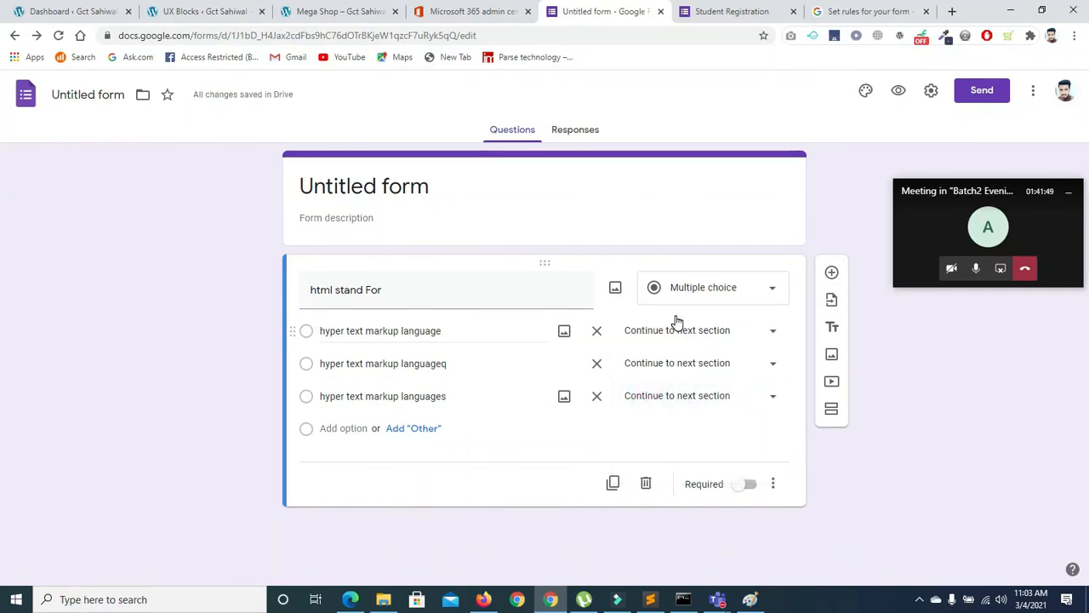
# Make the form a quiz and turn on the progress bar and shuffled question order
pyautogui.click(930, 90)
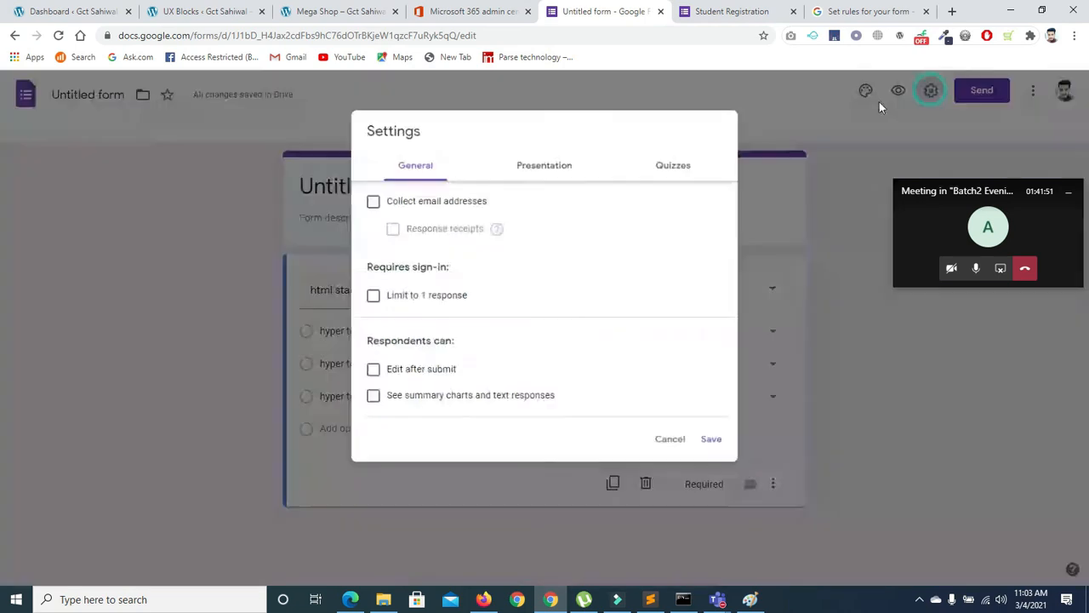
pyautogui.click(675, 163)
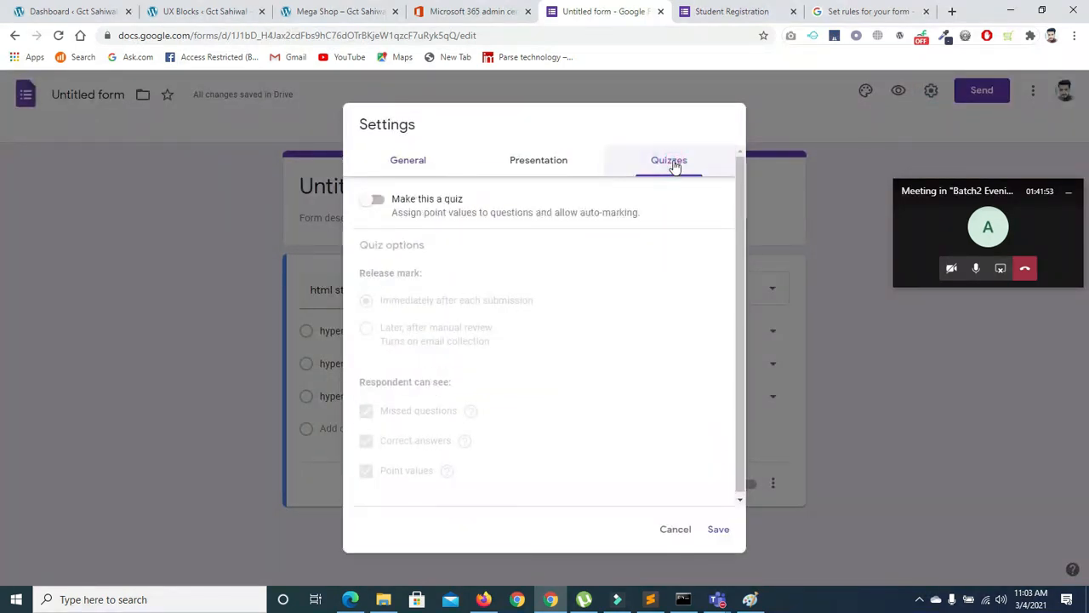
pyautogui.click(377, 201)
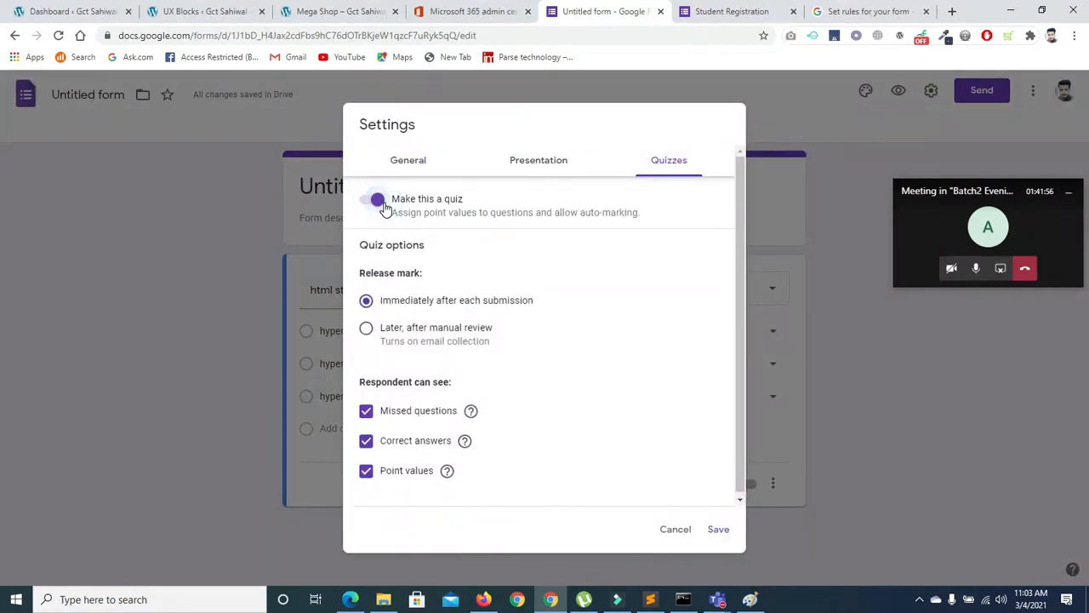
pyautogui.click(523, 163)
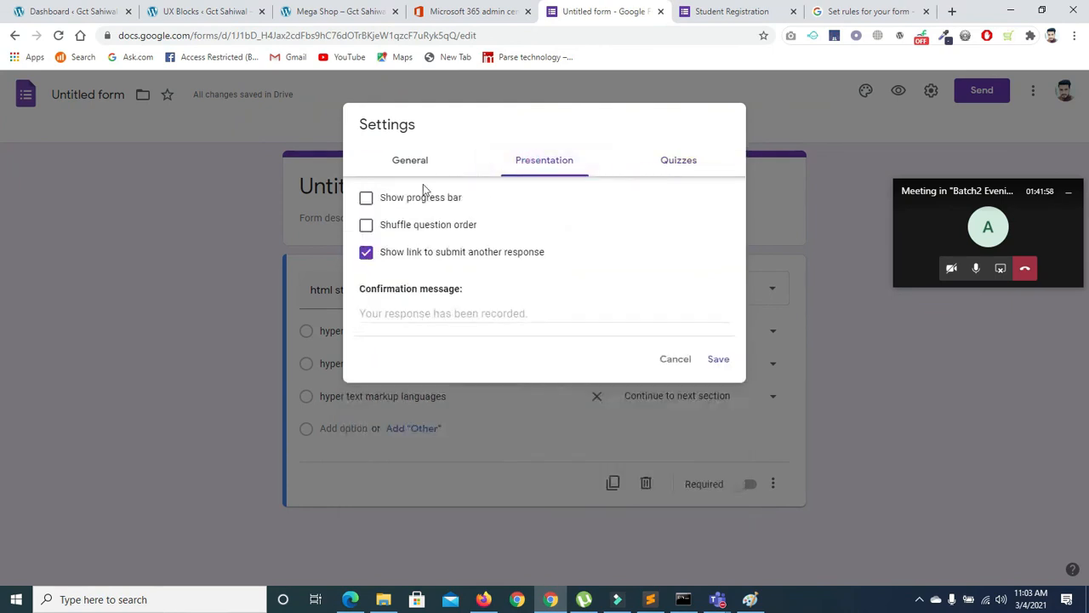
pyautogui.click(366, 199)
pyautogui.click(366, 224)
# Tick Limit to 1 response and Edit after submit, then save the settings
pyautogui.click(397, 161)
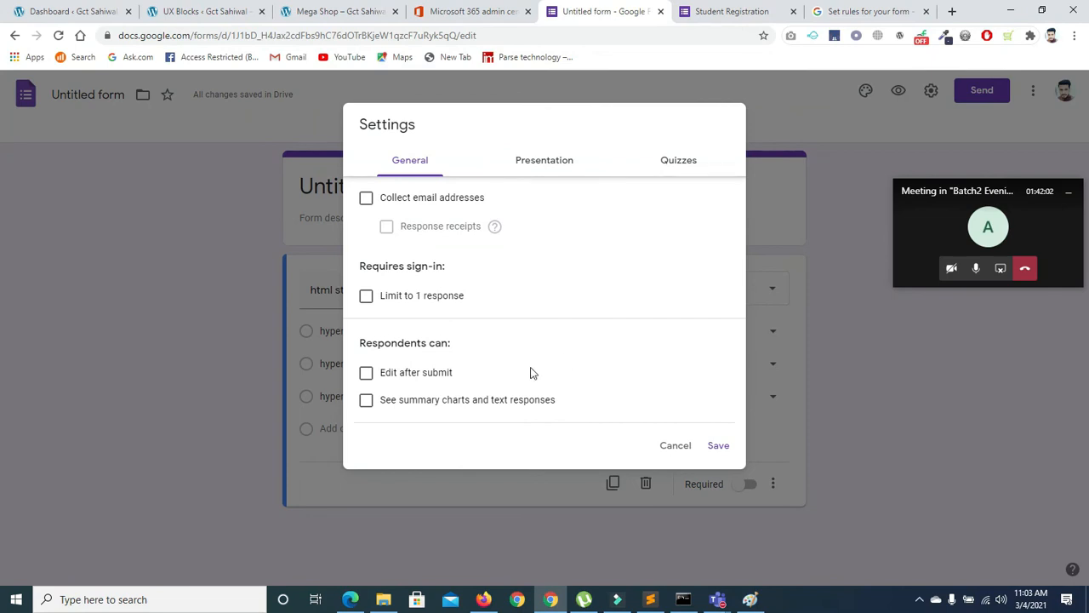
pyautogui.click(365, 297)
pyautogui.click(366, 383)
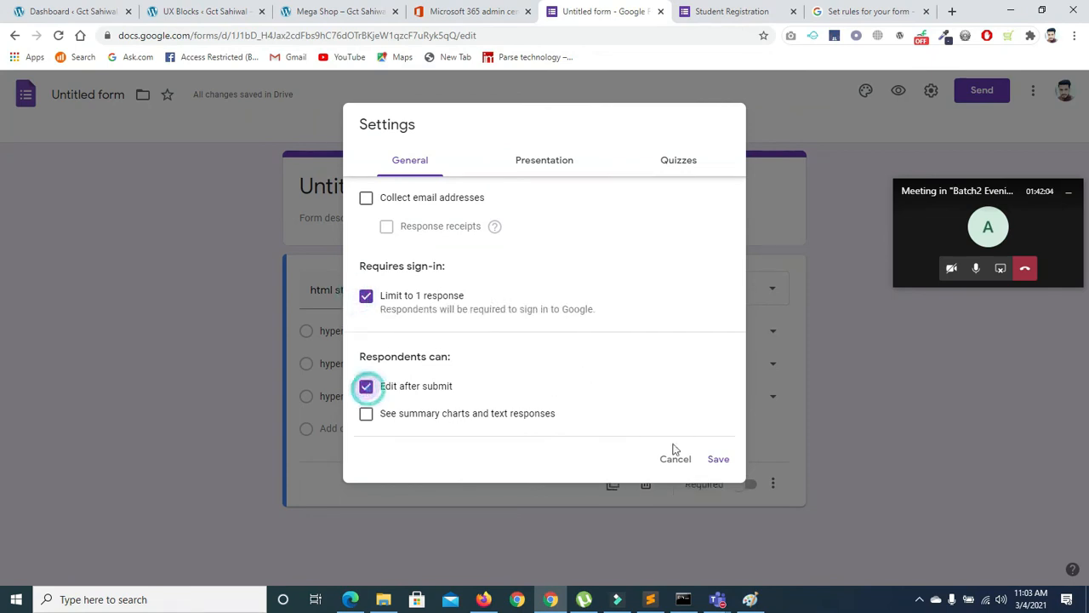
pyautogui.click(719, 464)
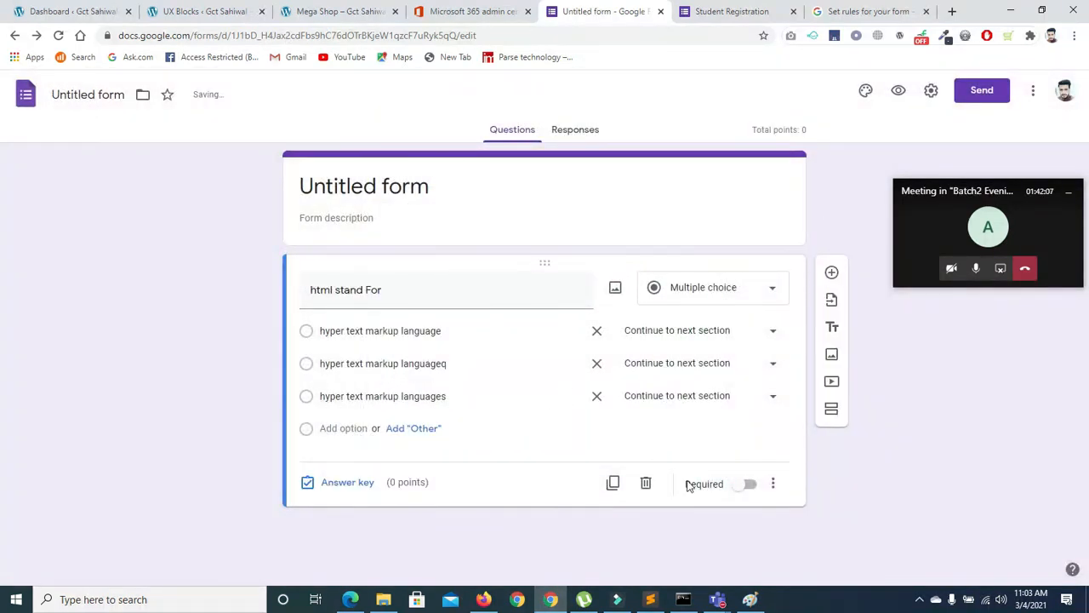
pyautogui.click(773, 483)
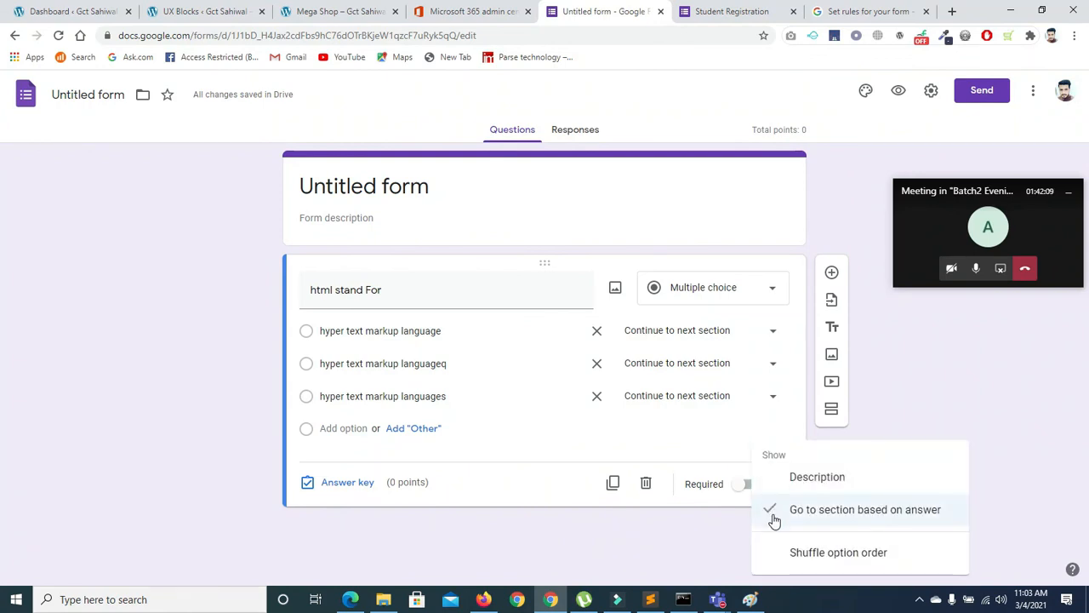
# Drop section routing, key 'hyper text markup languageq' correct for 1 point, and duplicate the question
pyautogui.click(771, 511)
pyautogui.click(305, 364)
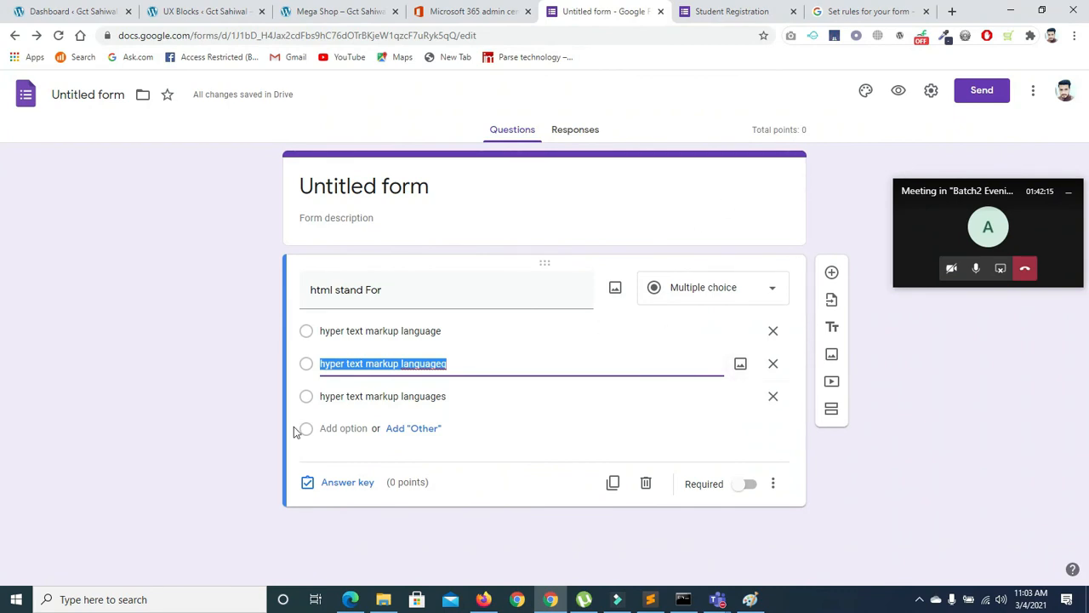
pyautogui.click(334, 482)
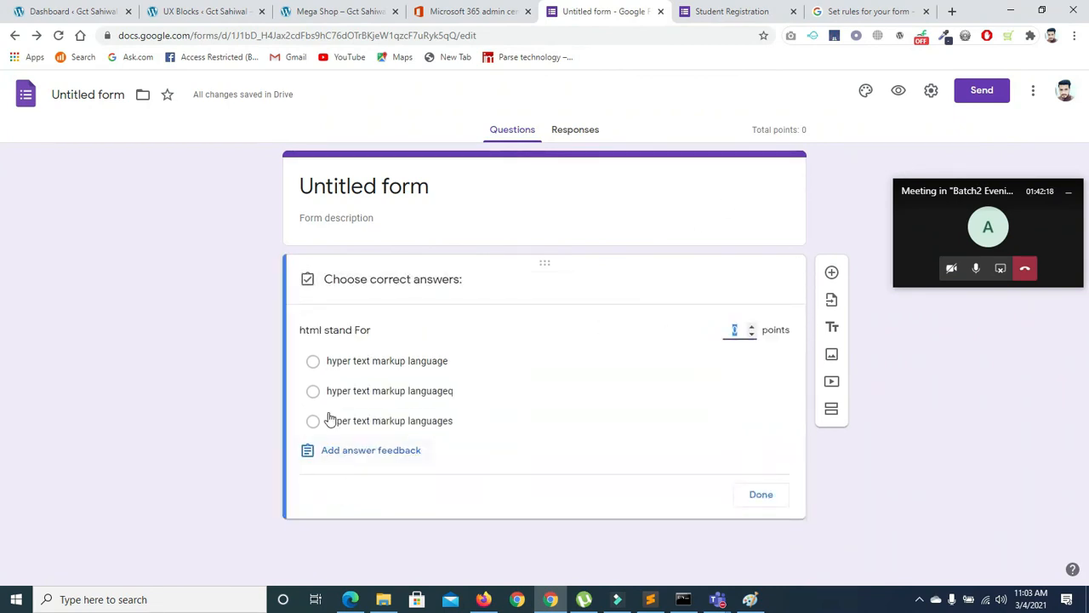
pyautogui.click(313, 390)
pyautogui.click(751, 327)
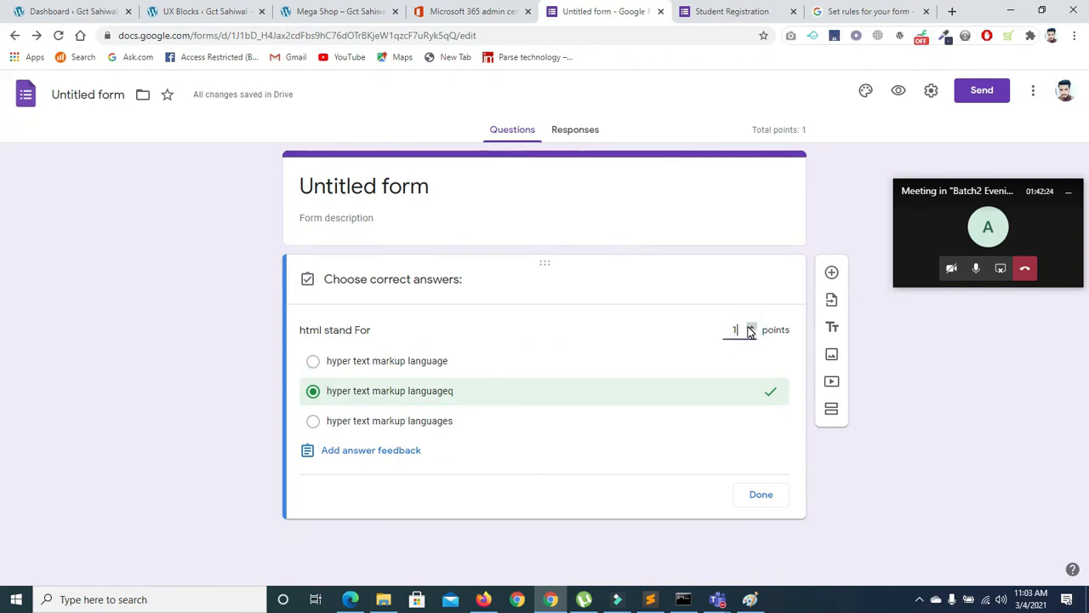
pyautogui.click(760, 494)
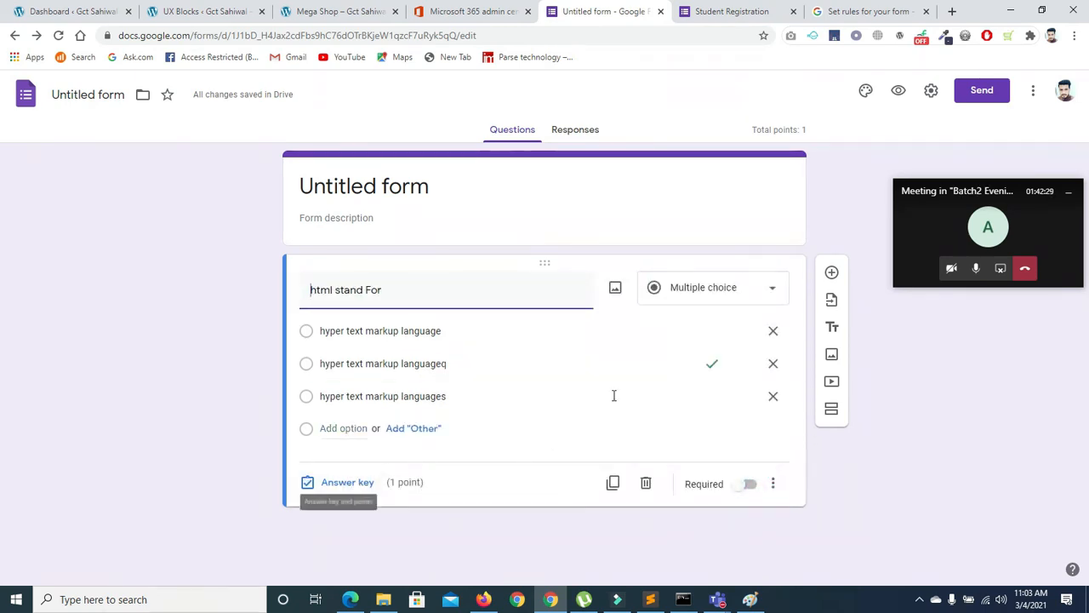
pyautogui.click(613, 482)
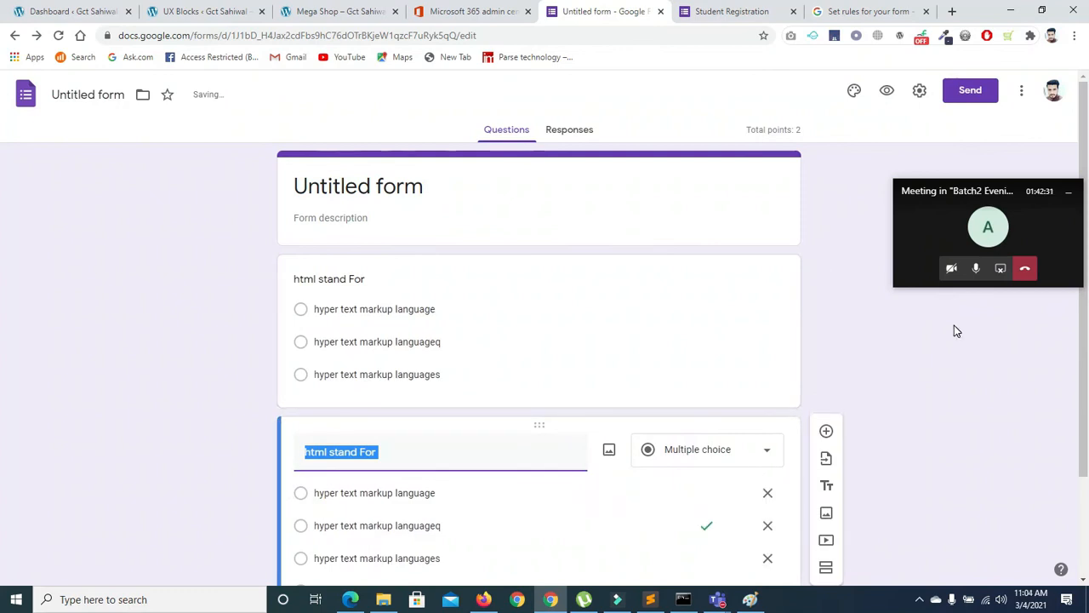
# Make both the original and duplicated 'html stand For' questions required
pyautogui.click(614, 212)
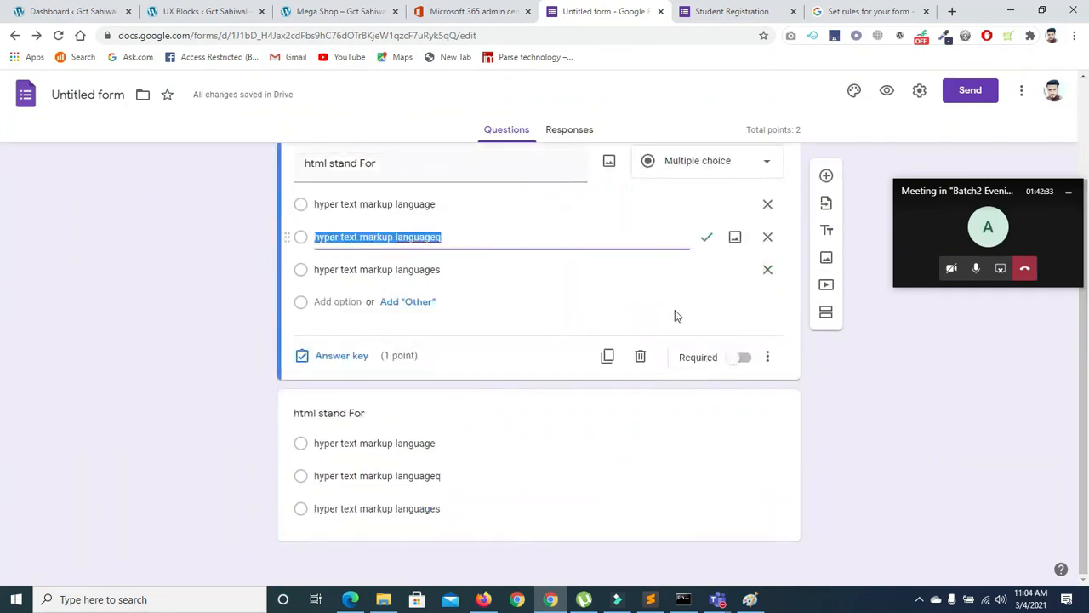
pyautogui.click(747, 357)
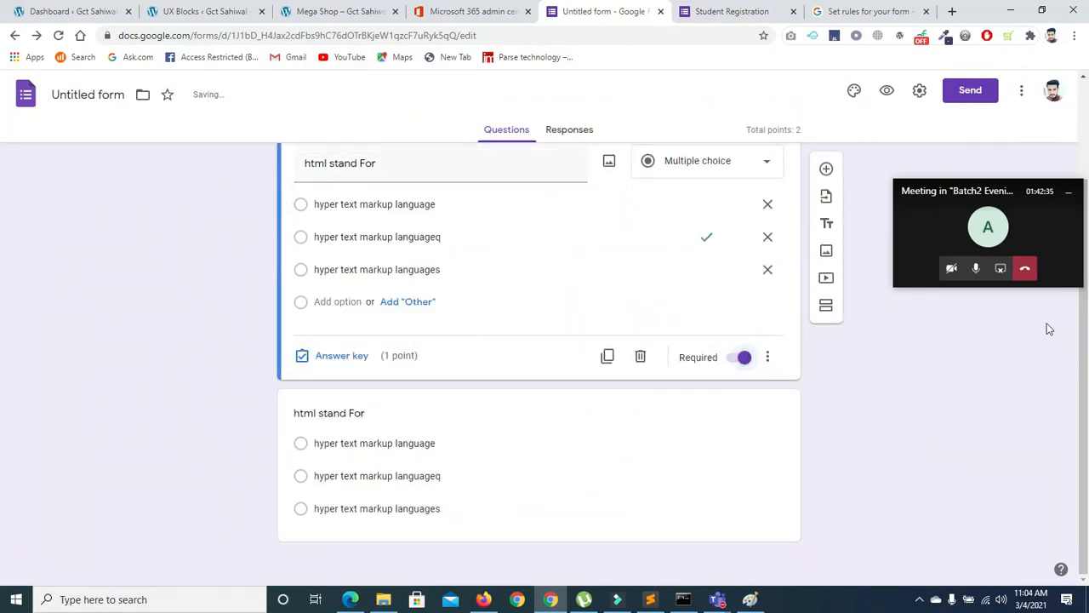
pyautogui.click(647, 469)
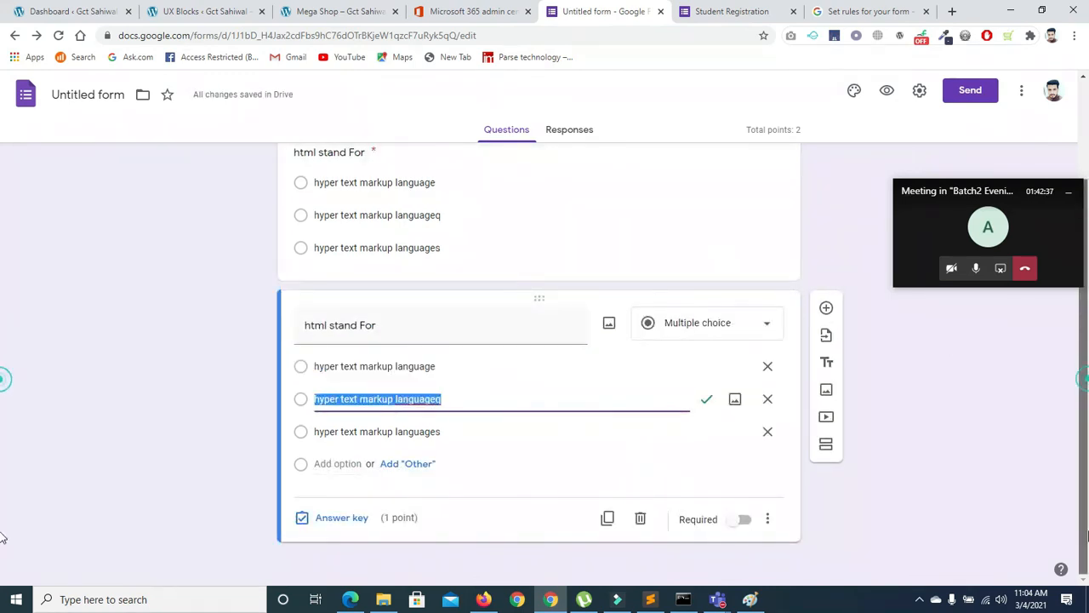
pyautogui.click(742, 520)
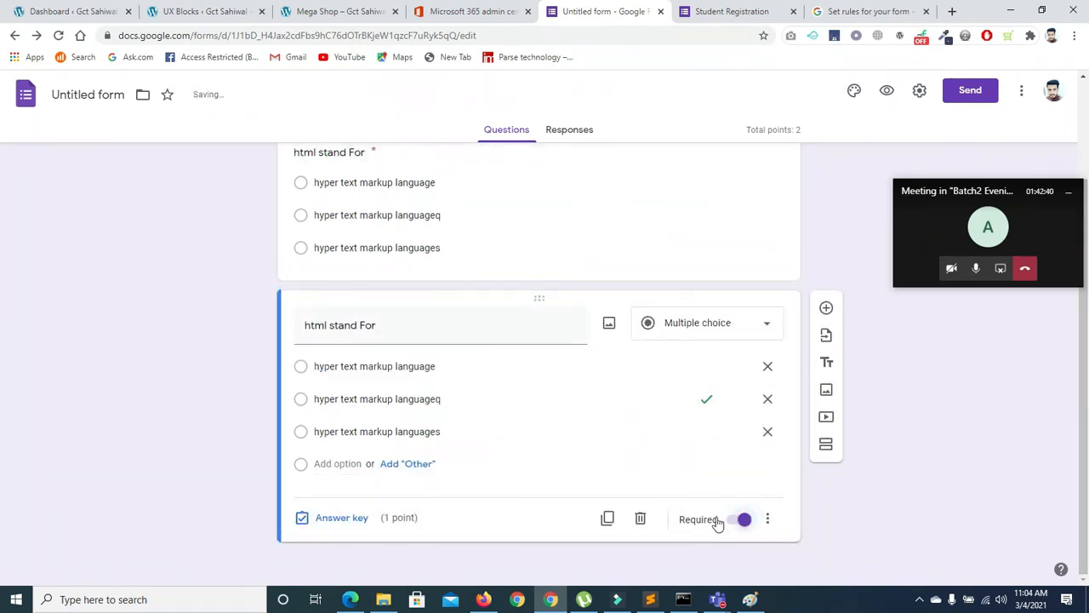
# Switch the copy's correct answer to 'hyper text markup language' and duplicate it again
pyautogui.click(333, 518)
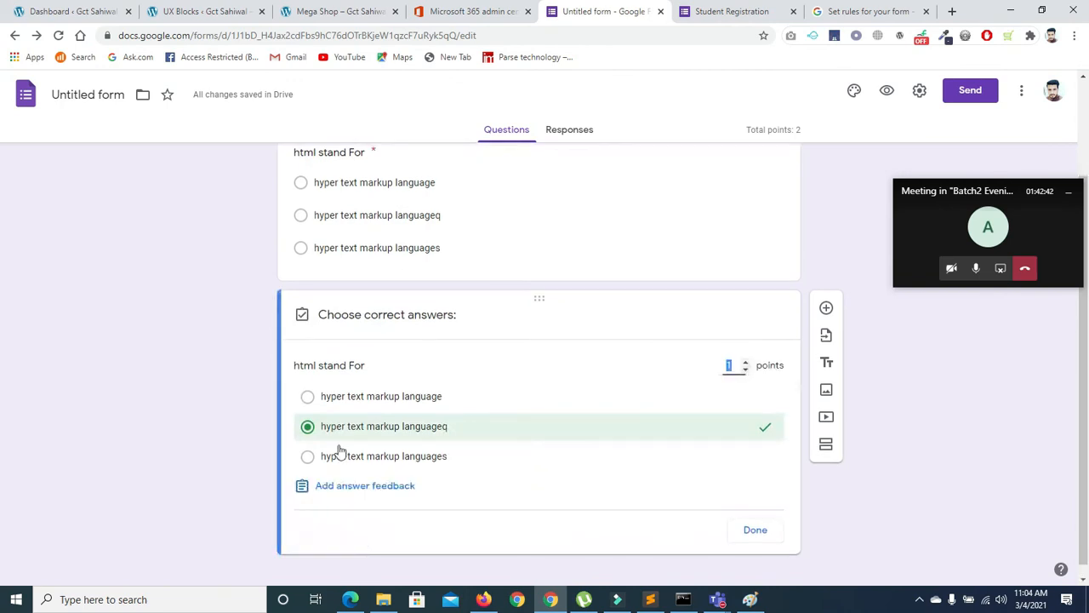
pyautogui.click(333, 401)
pyautogui.click(307, 426)
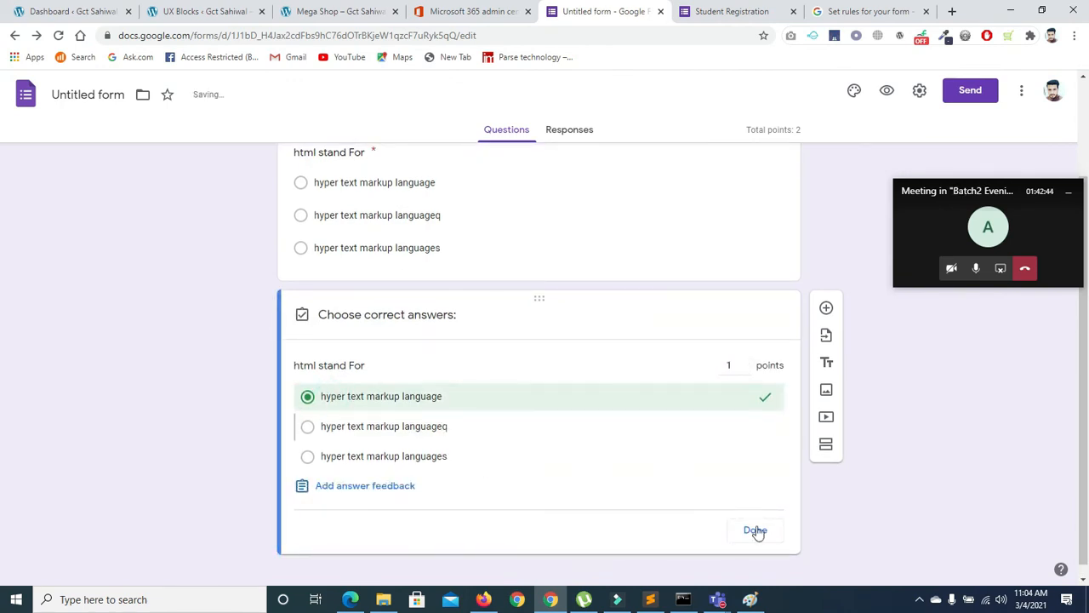
pyautogui.click(755, 530)
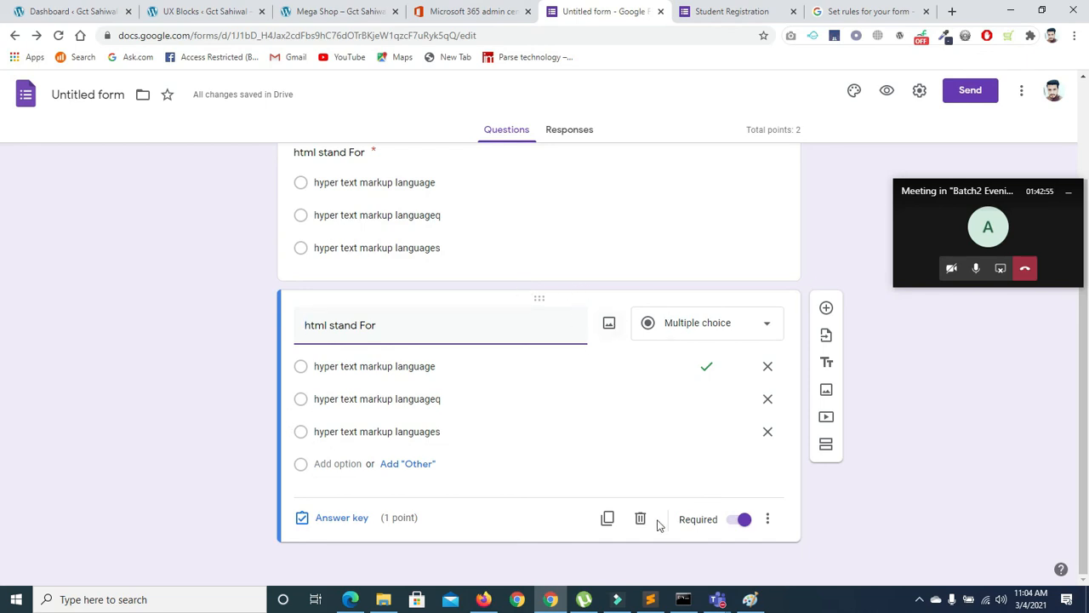
pyautogui.click(607, 518)
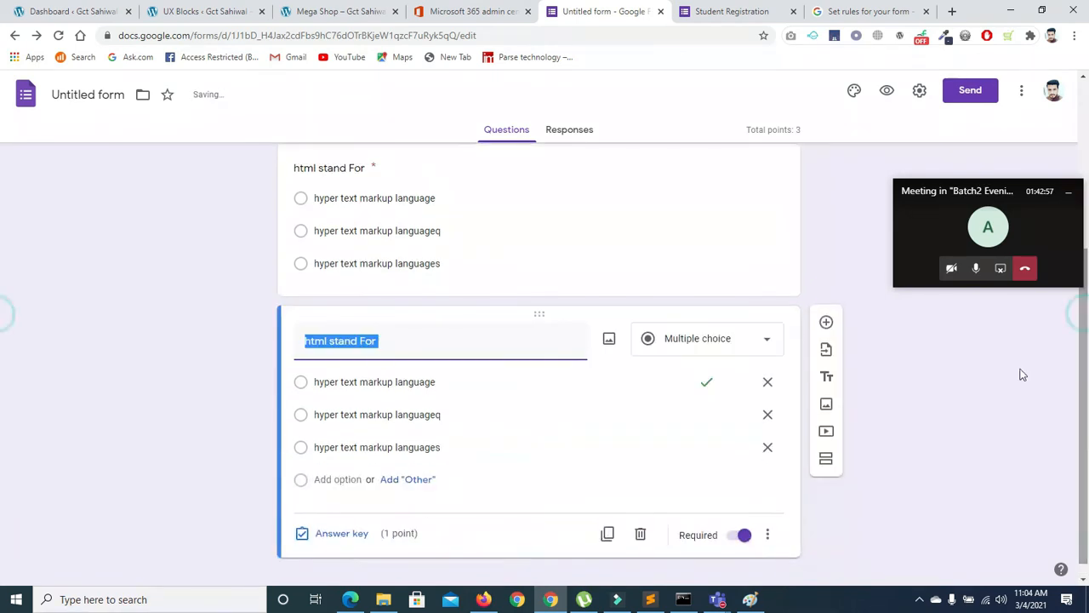
# Retitle the newest copied question 'css stand for', then switch to the Student Registration form
pyautogui.click(506, 355)
pyautogui.press('BackSpace')
pyautogui.press('BackSpace')
pyautogui.press('BackSpace')
pyautogui.press('BackSpace')
pyautogui.press('BackSpace')
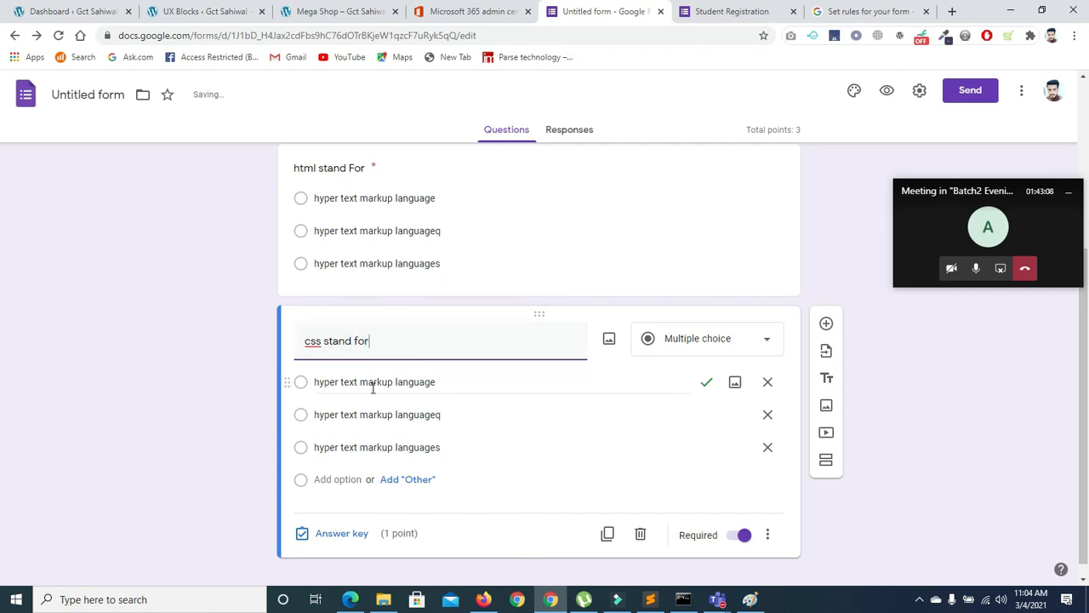
pyautogui.moveTo(1083, 383); pyautogui.dragTo(1084, 410)
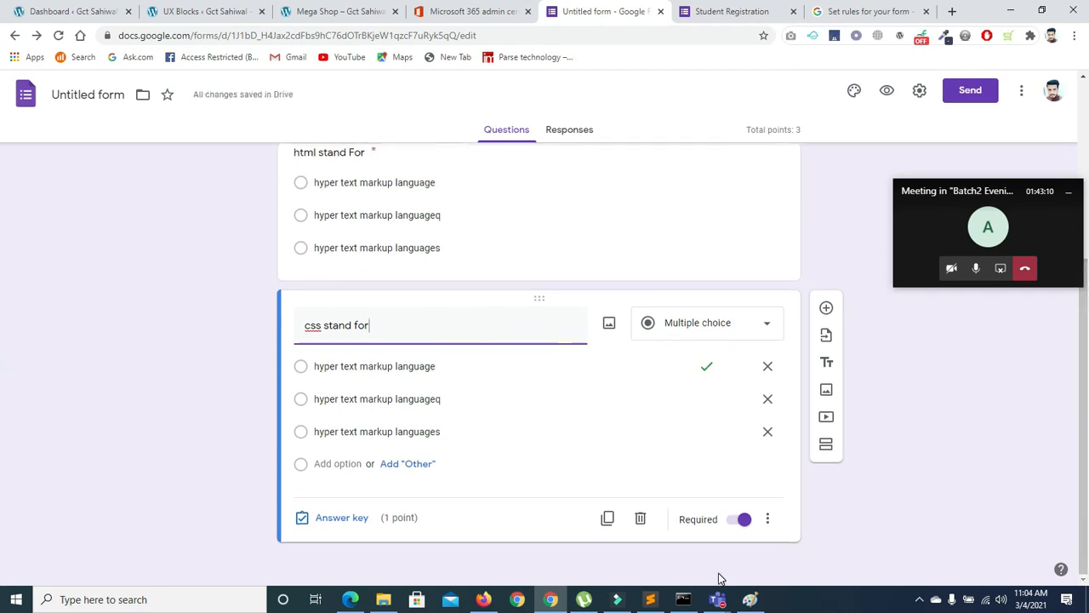
pyautogui.scroll(4, 5, 383)
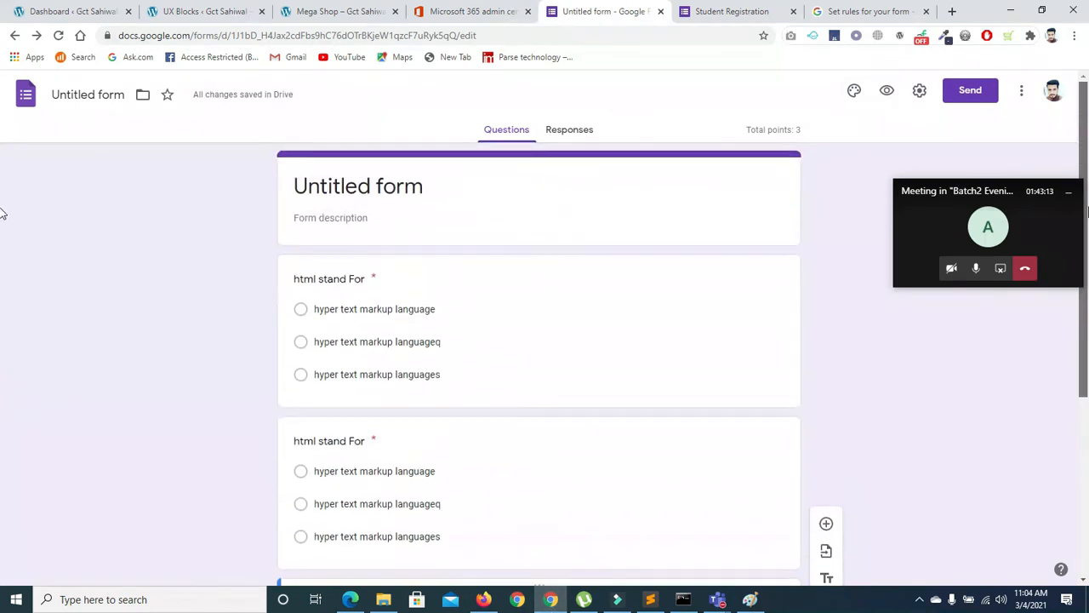
pyautogui.scroll(-4, 3, 341)
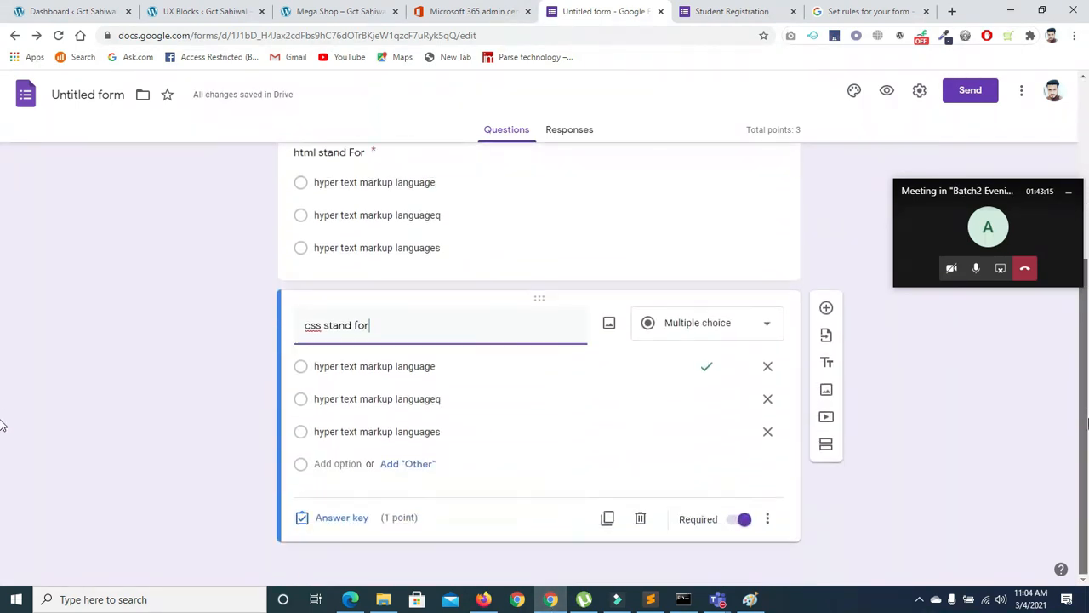
pyautogui.click(703, 11)
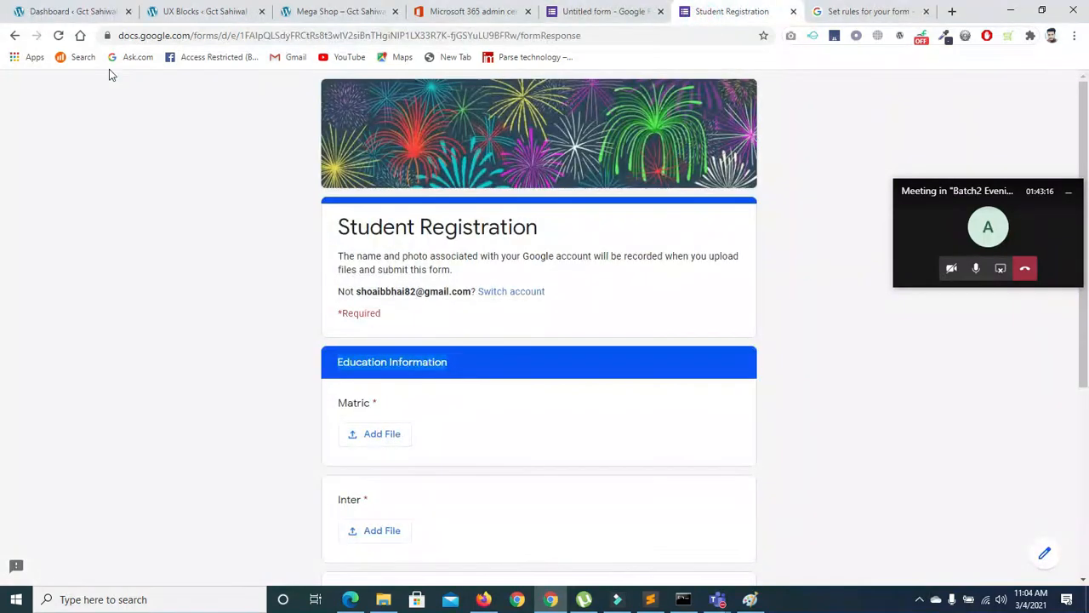
# Close the Student Registration page and preview the quiz as a respondent
pyautogui.click(58, 36)
pyautogui.click(623, 113)
pyautogui.click(607, 135)
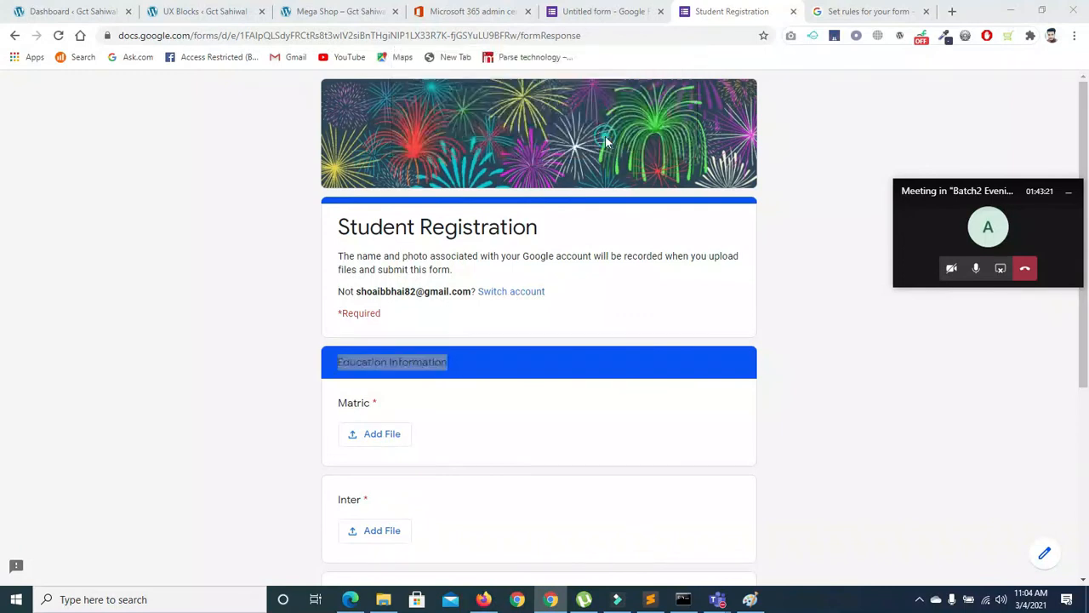
pyautogui.hotkey('ctrl', 'w')
pyautogui.click(730, 13)
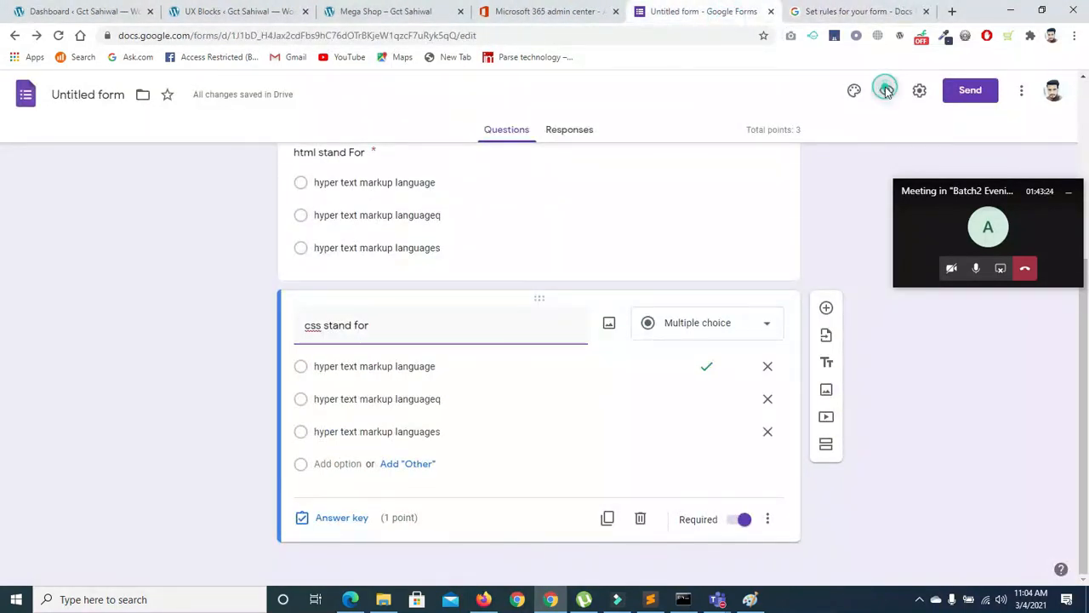
pyautogui.click(885, 91)
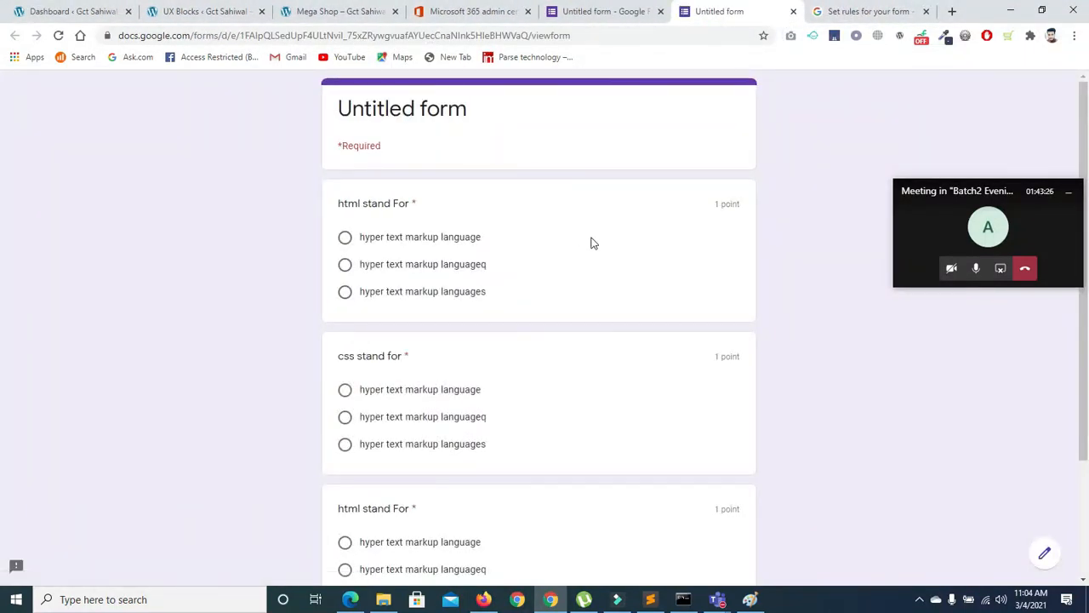
# Answer html and the third question with hyper text markup language, css with the second option, and submit
pyautogui.click(344, 238)
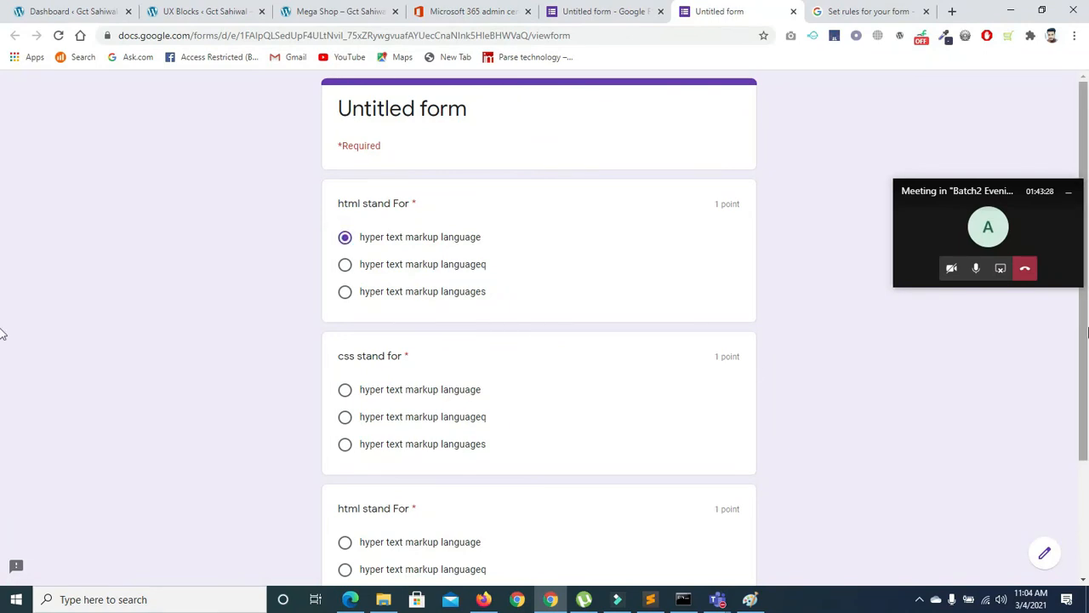
pyautogui.scroll(-1, 3, 435)
pyautogui.scroll(-2, 2, 435)
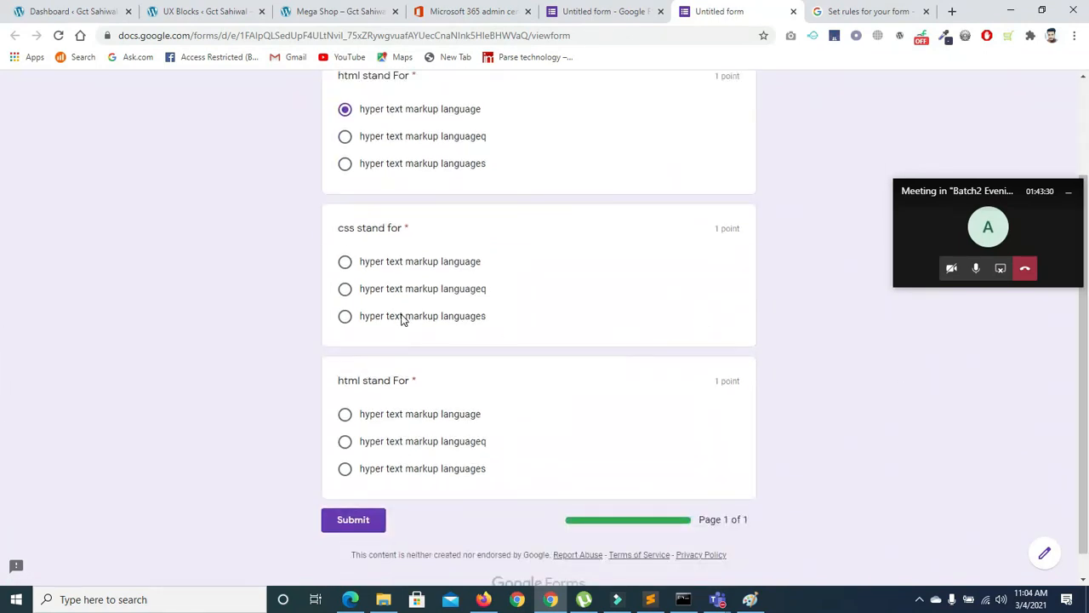
pyautogui.click(345, 266)
pyautogui.click(345, 290)
pyautogui.click(345, 269)
pyautogui.click(346, 290)
pyautogui.click(345, 416)
pyautogui.click(380, 528)
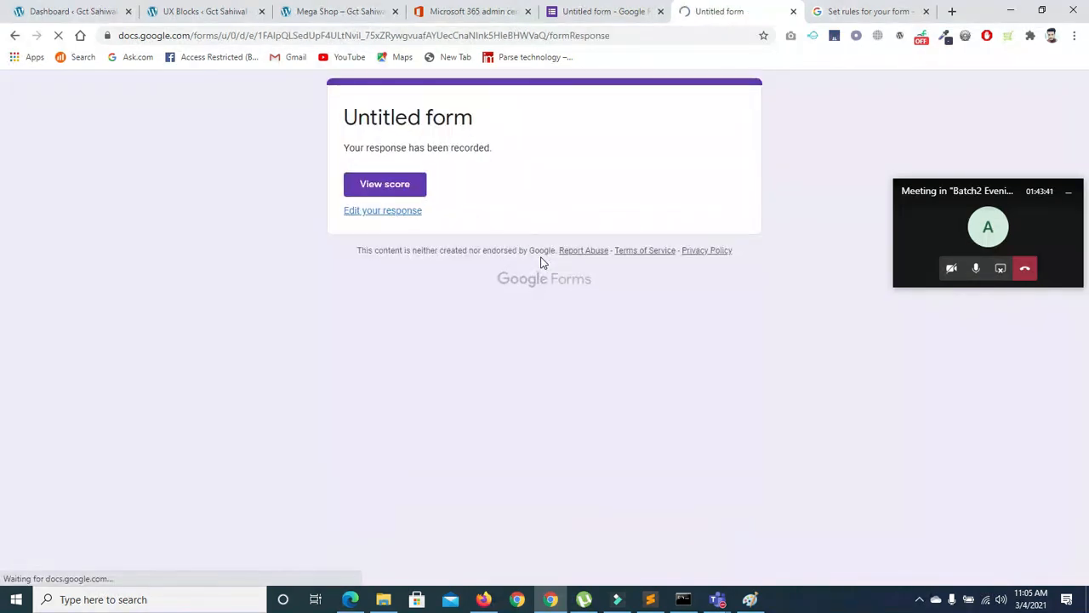
# Review the submitted response's 1/3 total points score, then return to the form editor
pyautogui.click(393, 188)
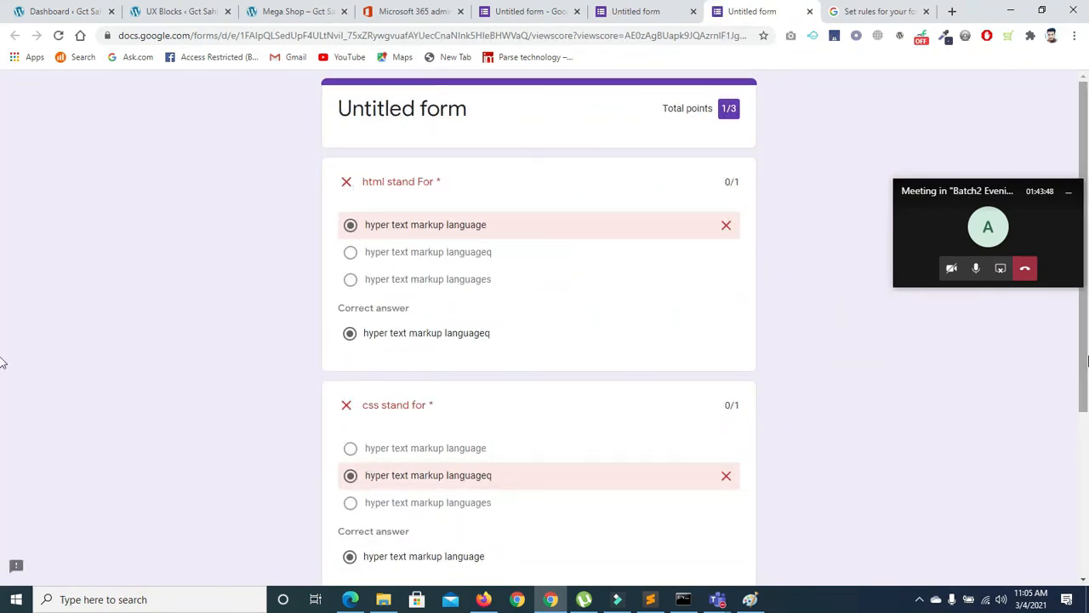
pyautogui.scroll(-3, 2, 362)
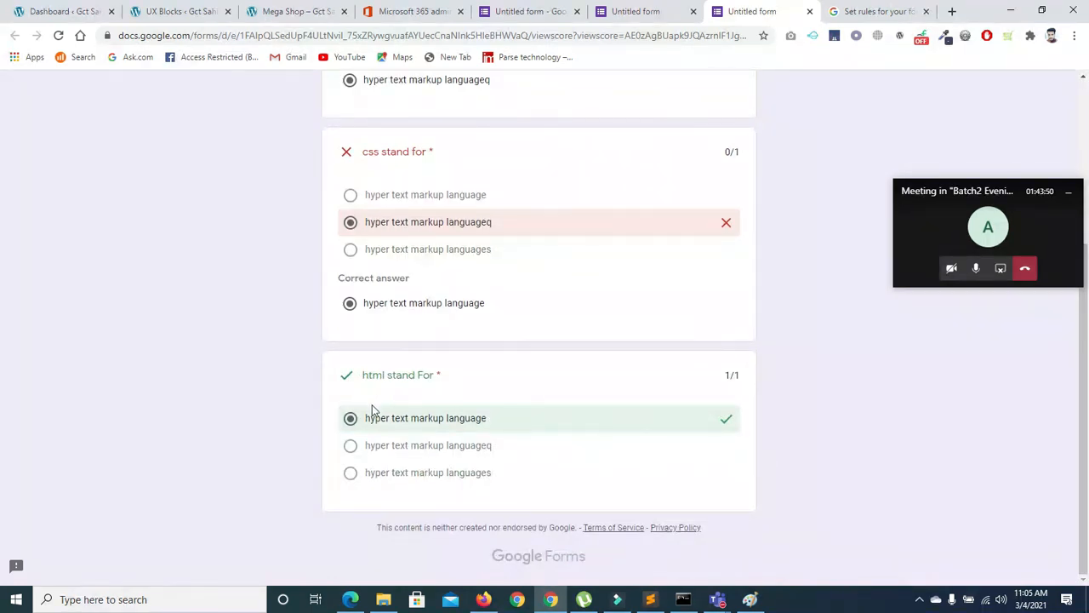
pyautogui.scroll(3, 1049, 390)
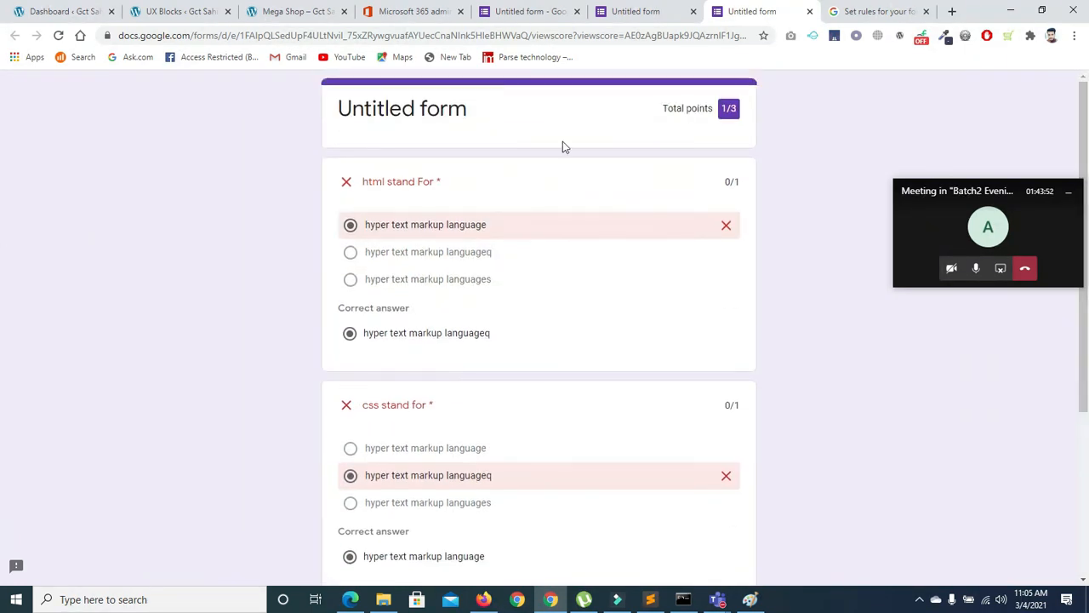
pyautogui.moveTo(660, 109); pyautogui.dragTo(747, 117)
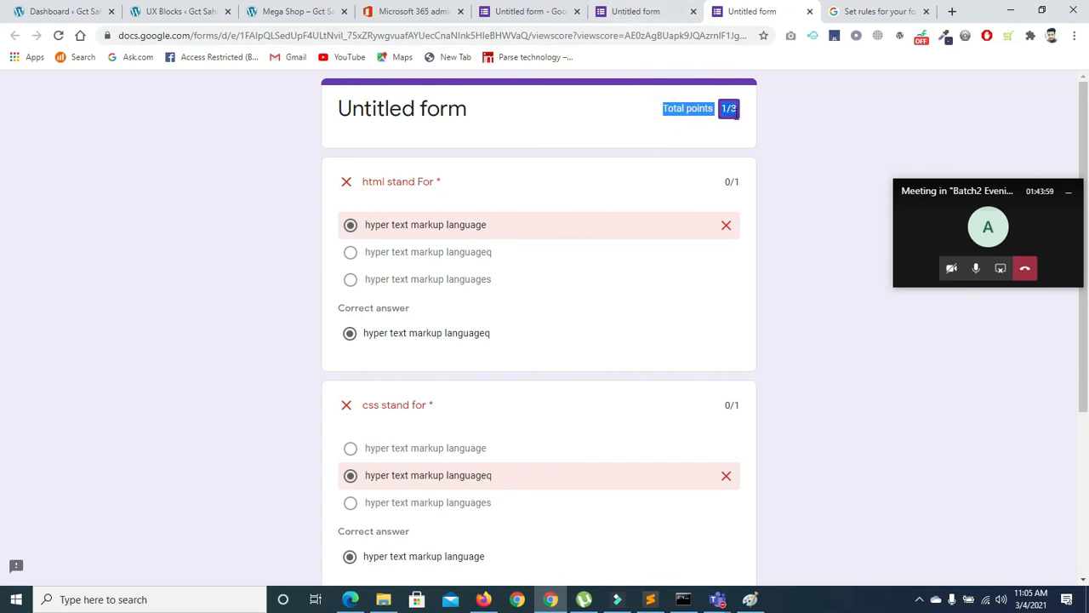
pyautogui.click(626, 12)
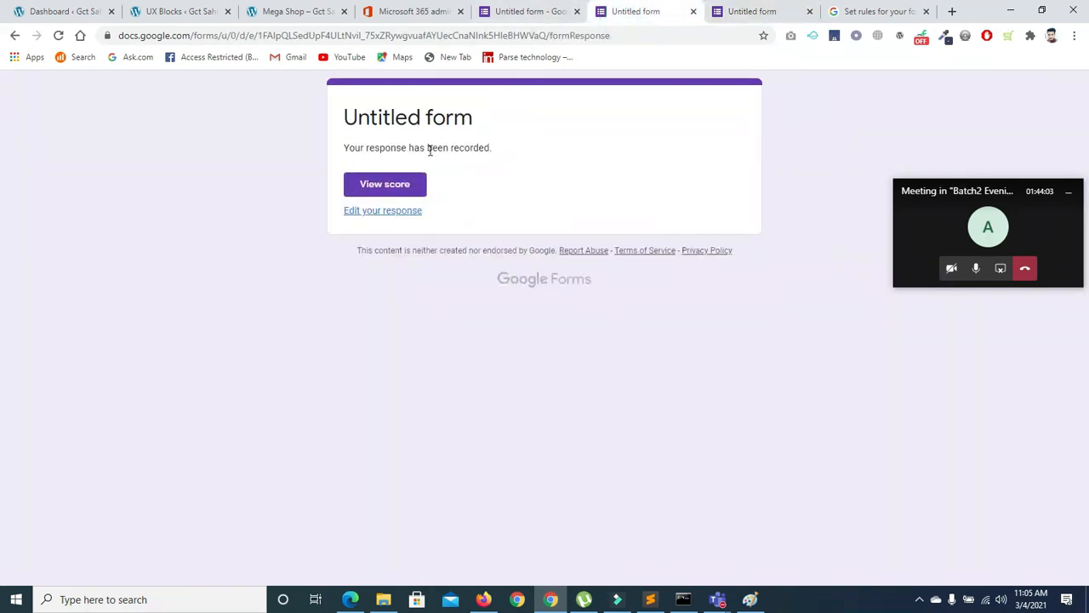
pyautogui.click(539, 11)
pyautogui.moveTo(1088, 431)
pyautogui.mouseDown()
pyautogui.moveTo(1088, 363)
pyautogui.moveTo(1088, 473)
pyautogui.moveTo(1088, 245)
pyautogui.moveTo(1088, 446)
pyautogui.mouseUp()
pyautogui.scroll(4, 3, 450)
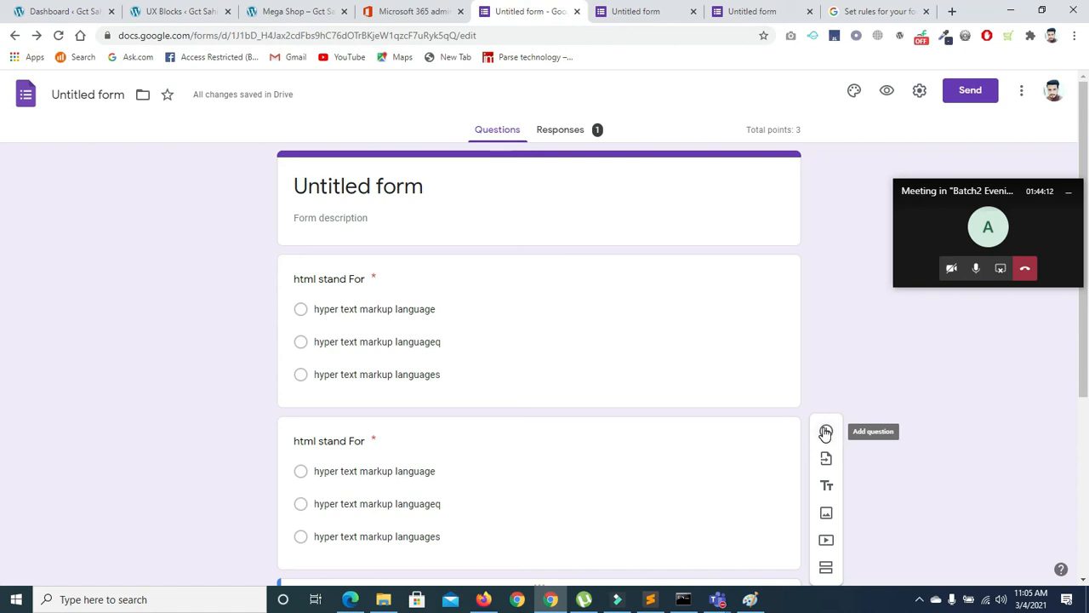
# Add two sections, moving 'css stand for' into Section 2 and an 'html stand For' question into Section 3
pyautogui.click(826, 573)
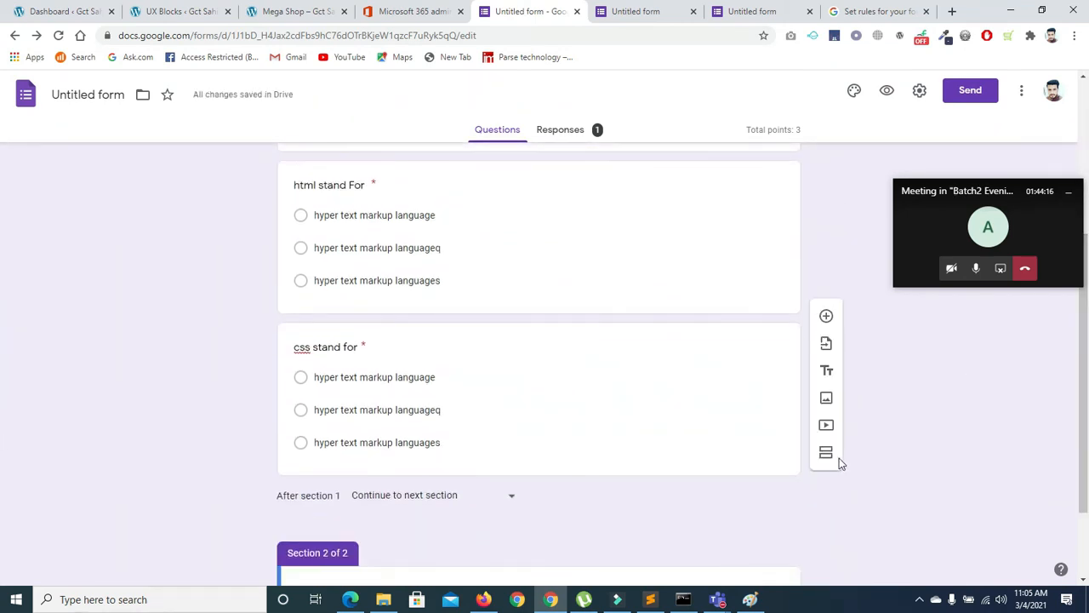
pyautogui.click(826, 454)
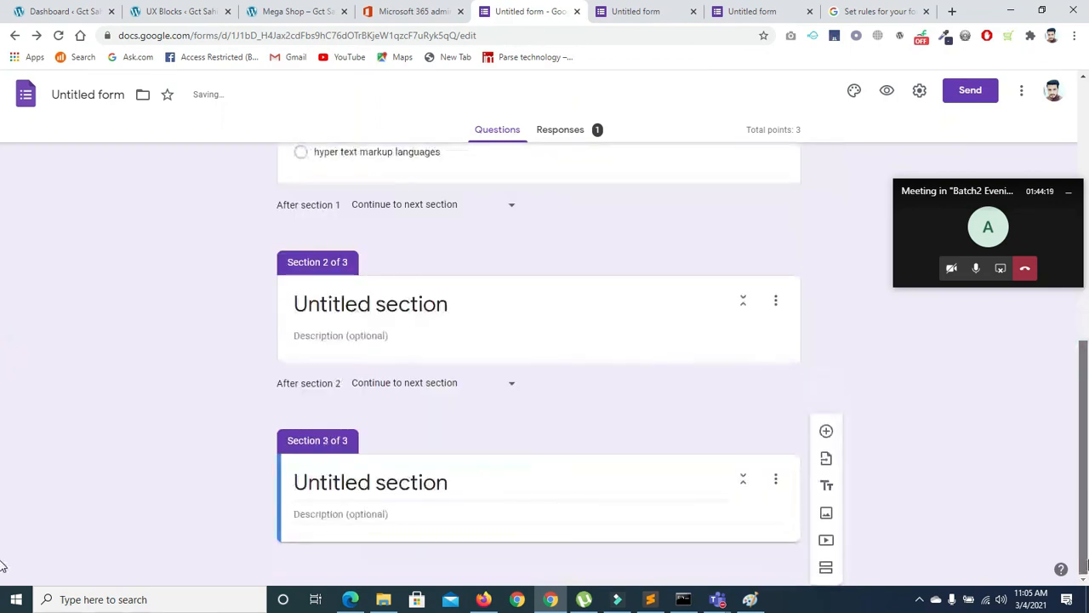
pyautogui.scroll(2, 3, 425)
pyautogui.moveTo(1088, 398)
pyautogui.mouseDown()
pyautogui.moveTo(1087, 412)
pyautogui.moveTo(1088, 387)
pyautogui.mouseUp()
pyautogui.moveTo(539, 228); pyautogui.dragTo(496, 394)
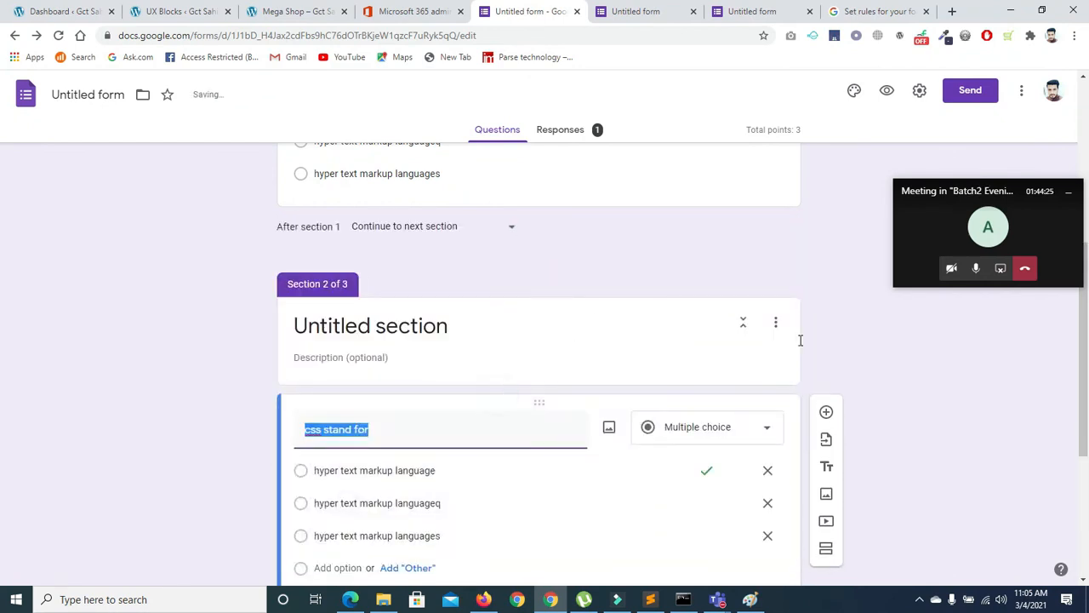
pyautogui.scroll(3, 713, 283)
pyautogui.moveTo(539, 345); pyautogui.dragTo(539, 462)
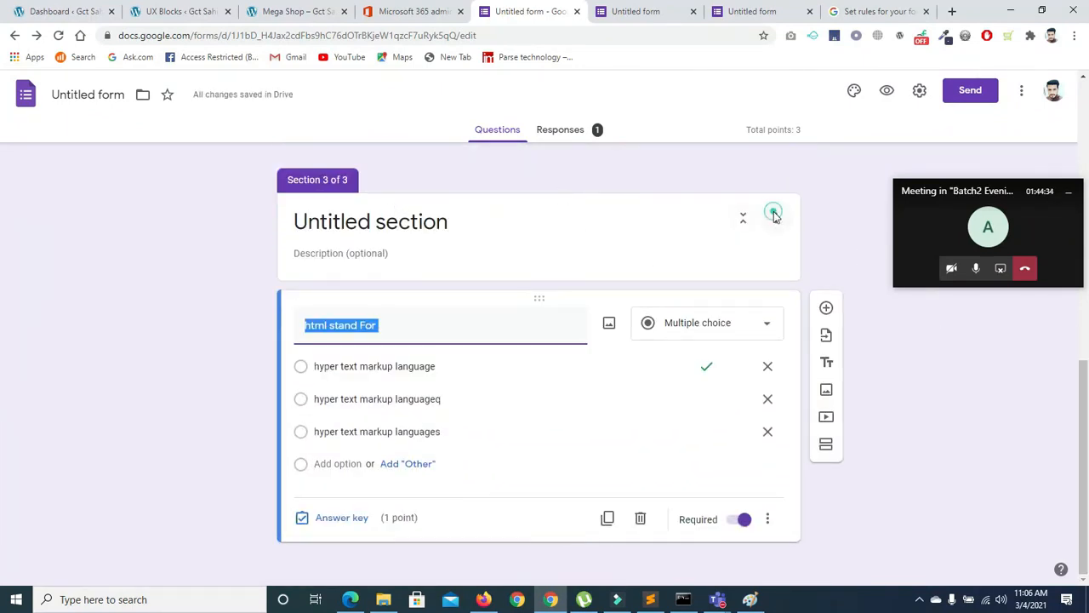
# Duplicate Section 3 three times so the quiz has six sections
pyautogui.click(775, 216)
pyautogui.click(775, 317)
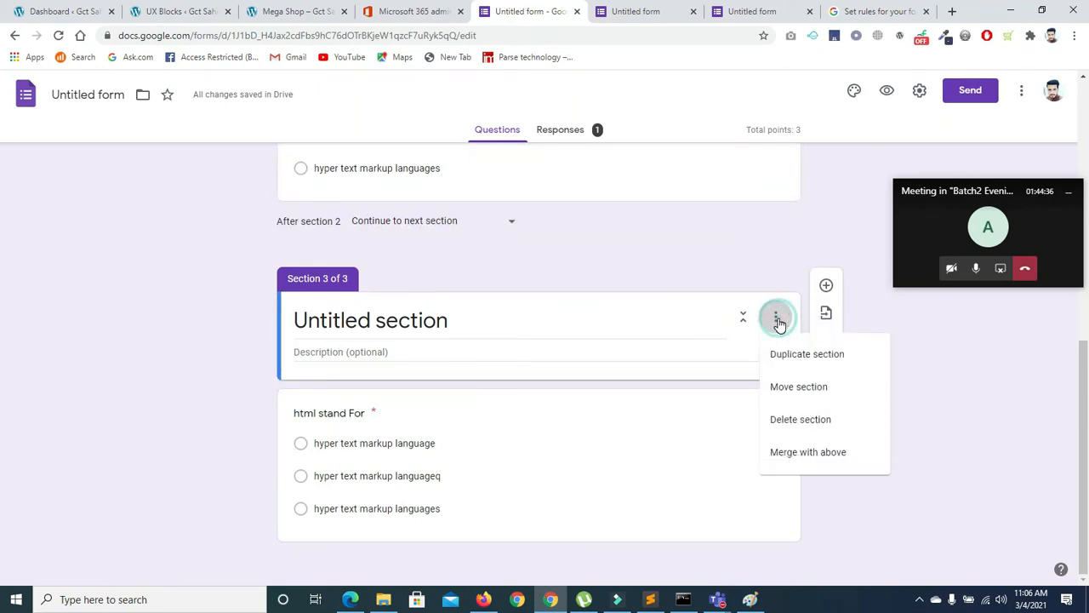
pyautogui.click(782, 359)
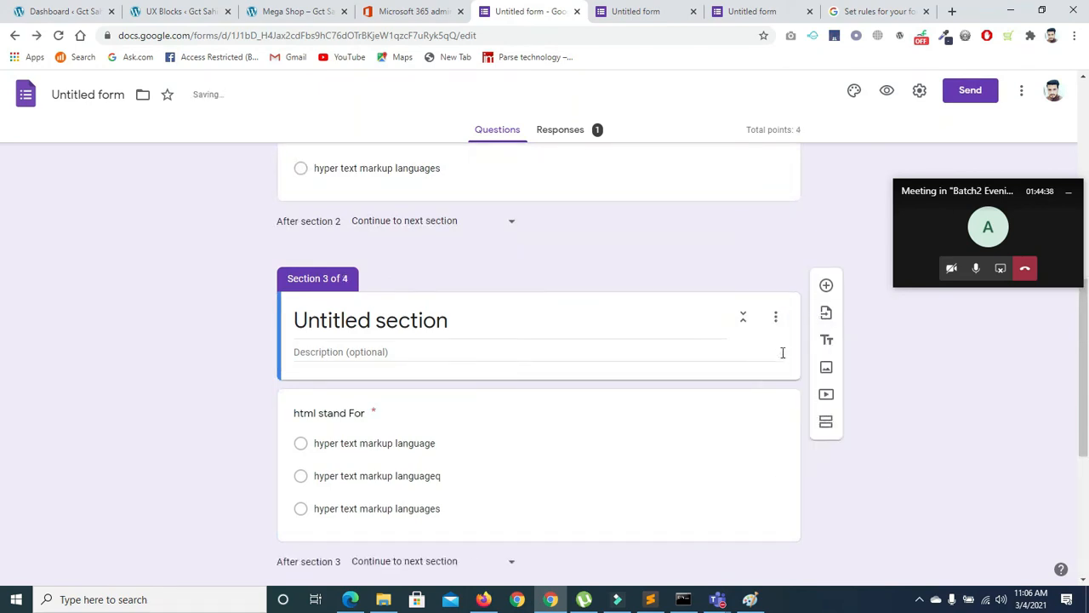
pyautogui.click(775, 317)
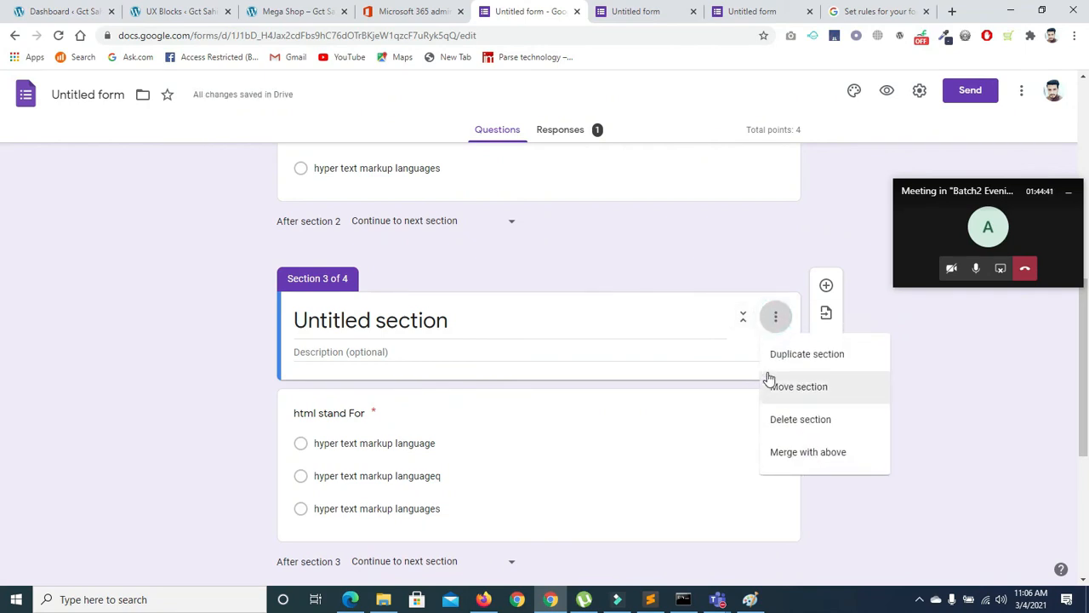
pyautogui.click(781, 354)
pyautogui.click(778, 318)
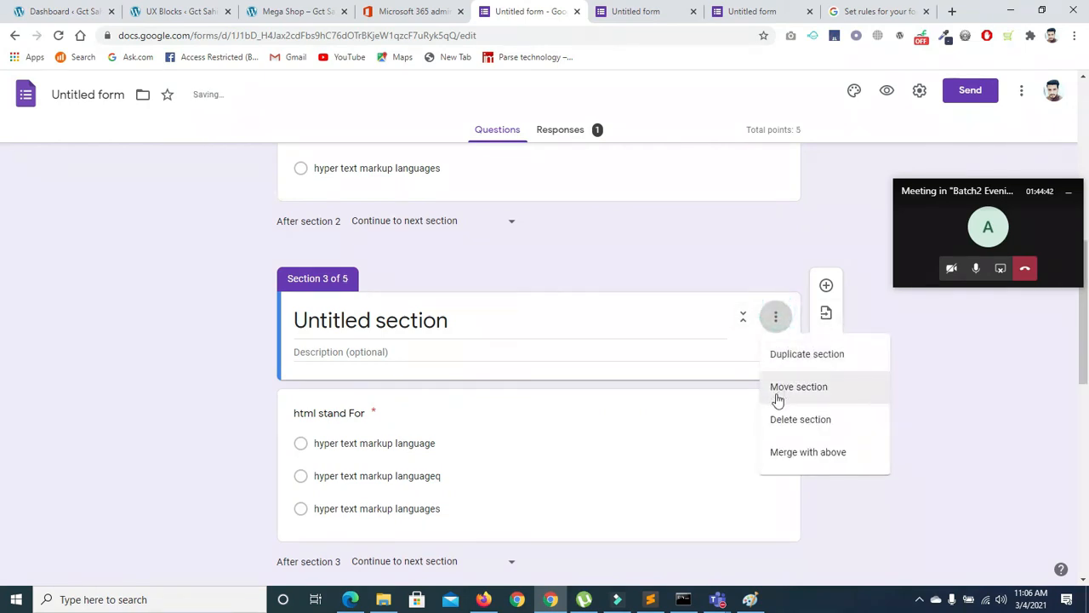
pyautogui.click(776, 351)
pyautogui.moveTo(1085, 298); pyautogui.dragTo(1085, 212)
# Reload the live form to show 'You've already responded' and close the score page
pyautogui.click(630, 11)
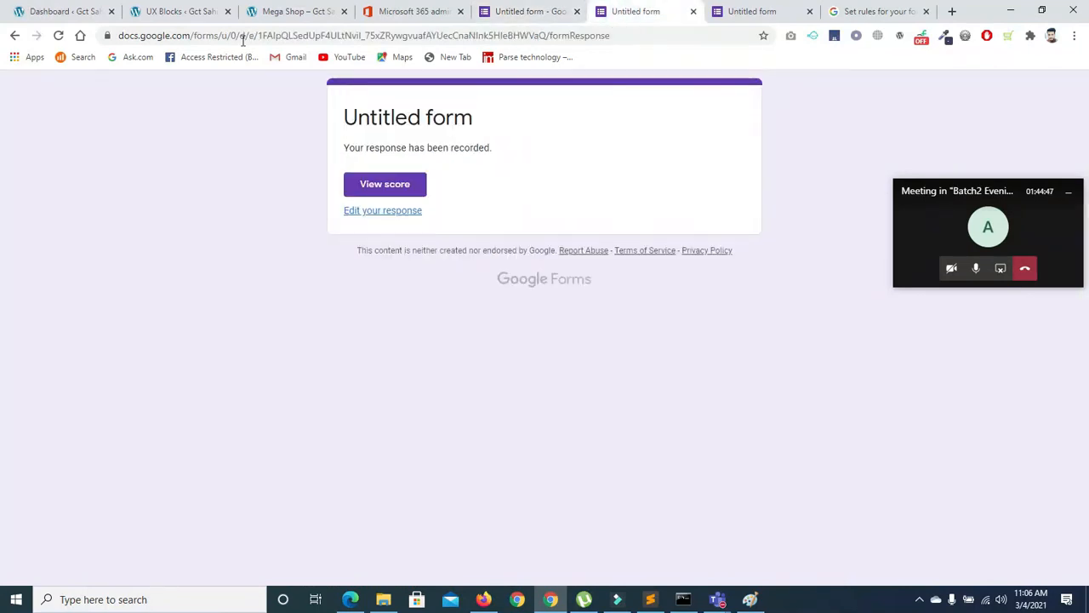
pyautogui.click(60, 35)
pyautogui.click(596, 140)
pyautogui.click(733, 12)
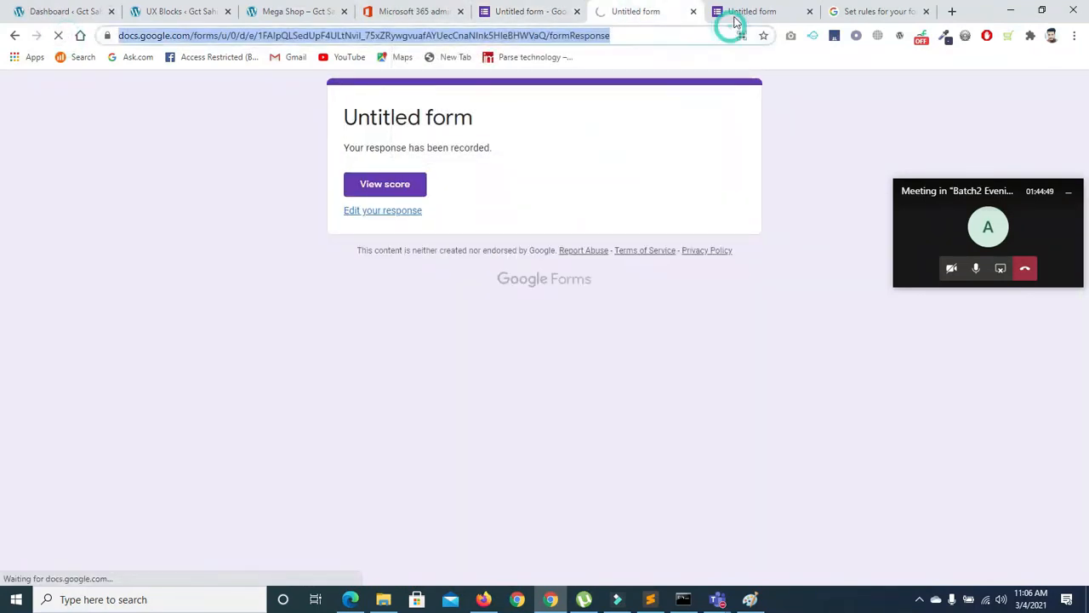
pyautogui.click(810, 12)
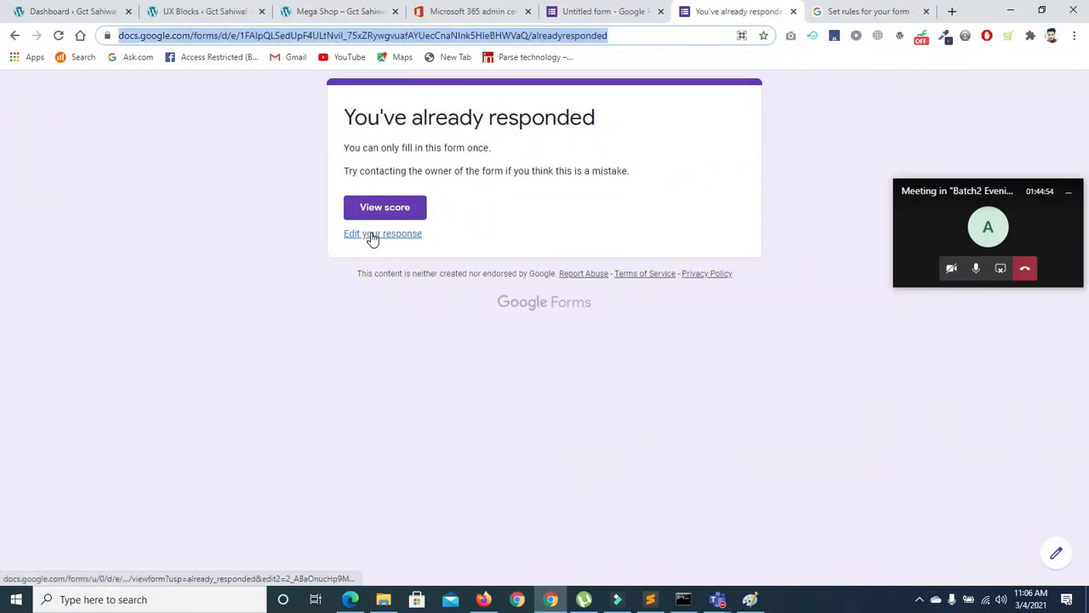
# Turn off Limit to 1 response in the quiz settings and save
pyautogui.click(593, 12)
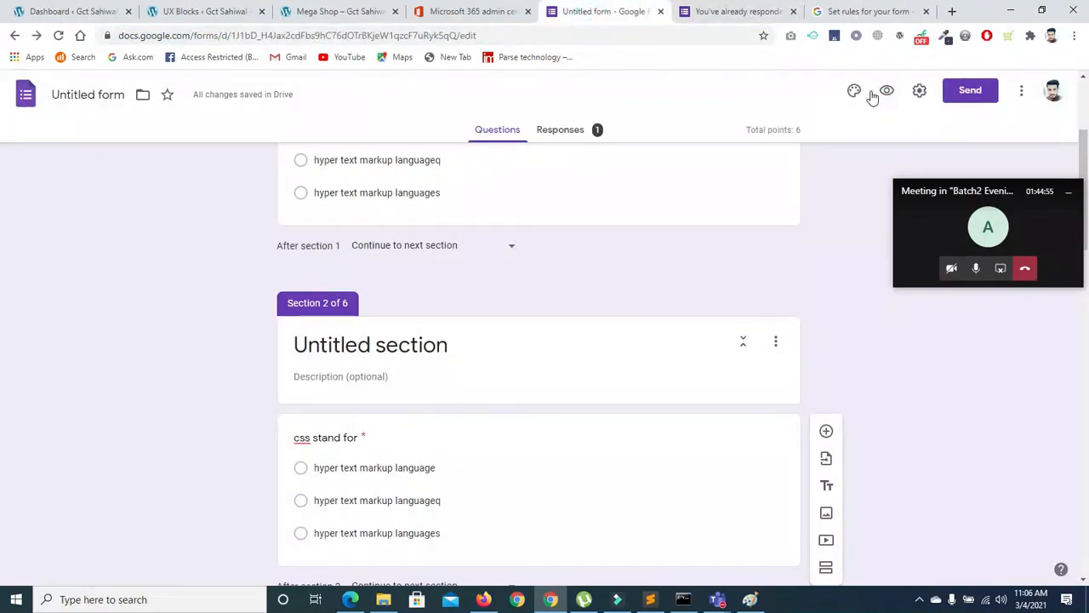
pyautogui.click(918, 91)
pyautogui.click(359, 297)
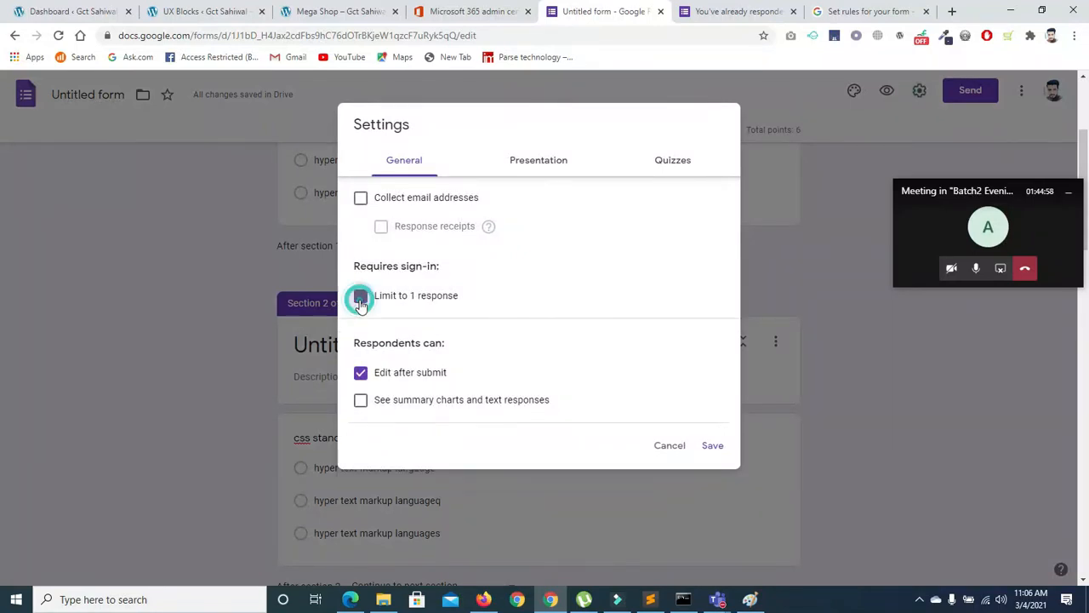
pyautogui.click(713, 446)
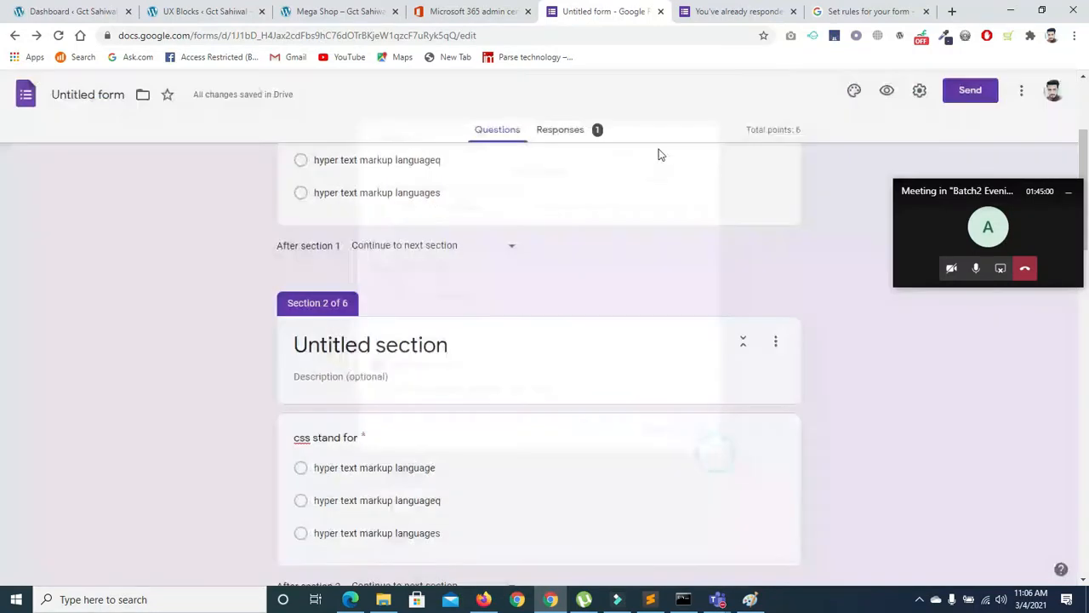
# Reload the already-responded page to test the change, close it, and return to the editor
pyautogui.click(719, 12)
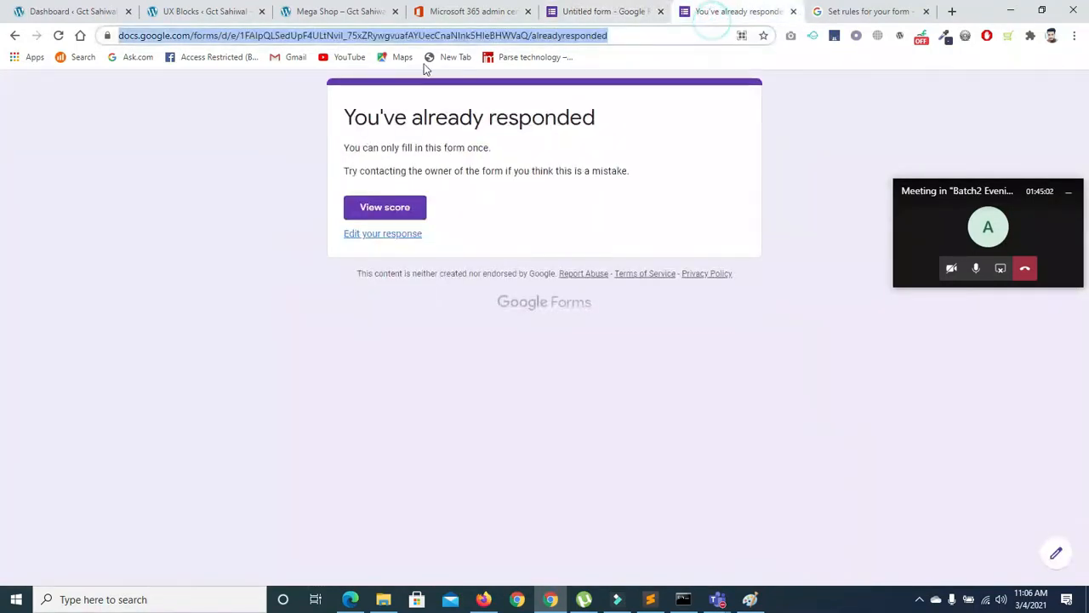
pyautogui.click(56, 35)
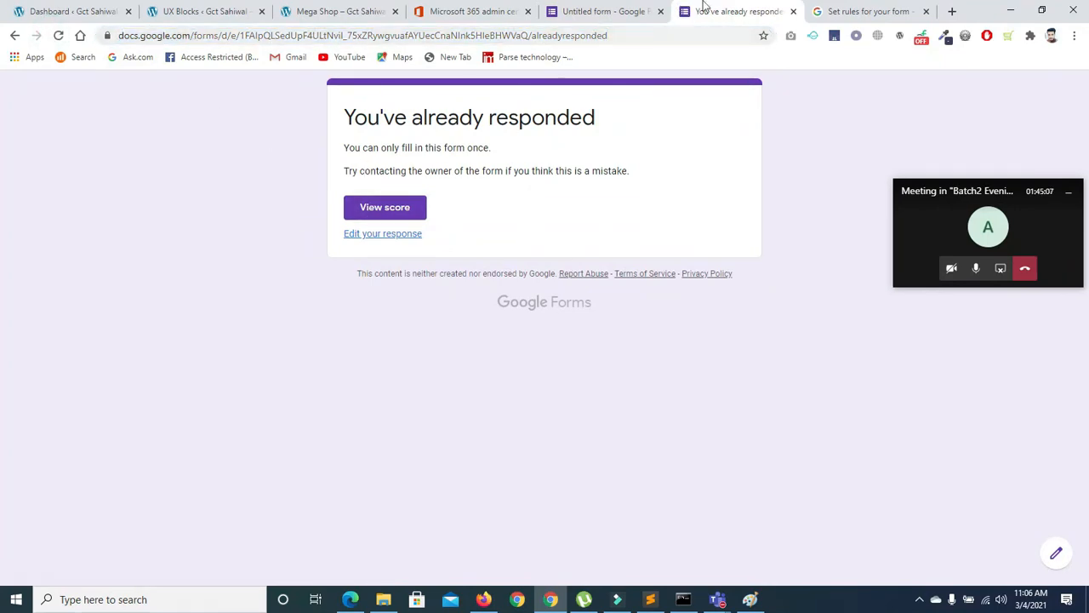
pyautogui.click(793, 11)
pyautogui.click(612, 11)
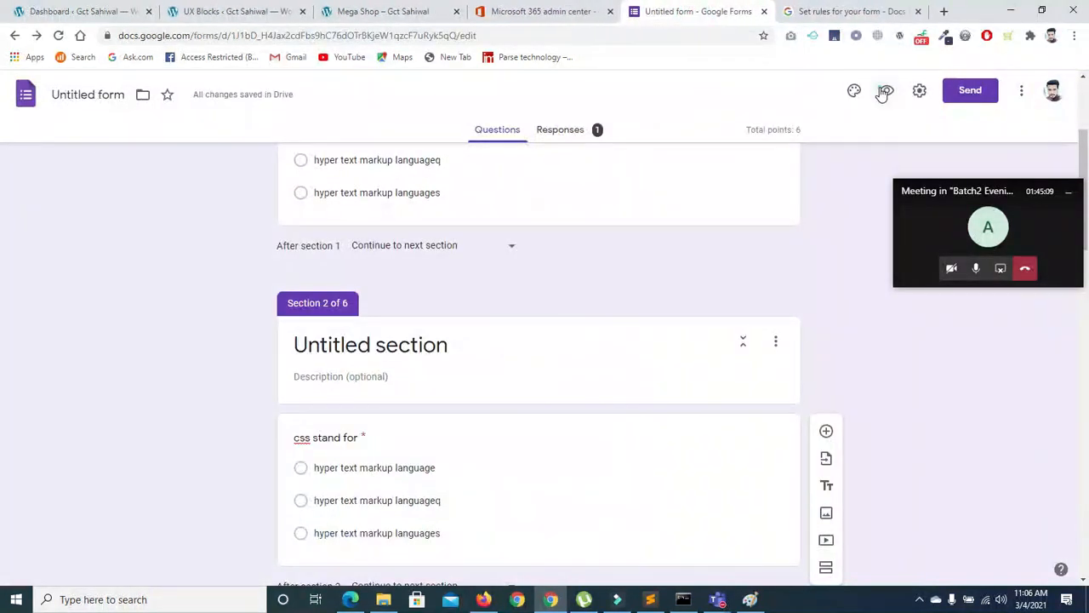
# Preview the quiz and answer pages 1-3 with the first option each
pyautogui.click(885, 91)
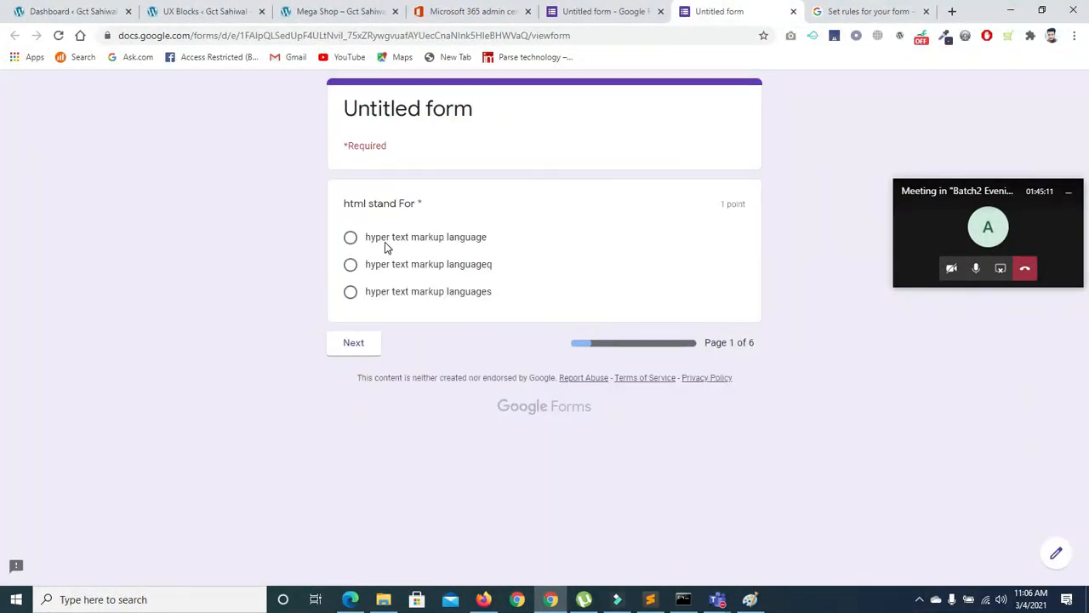
pyautogui.click(350, 236)
pyautogui.click(356, 343)
pyautogui.click(349, 269)
pyautogui.click(410, 381)
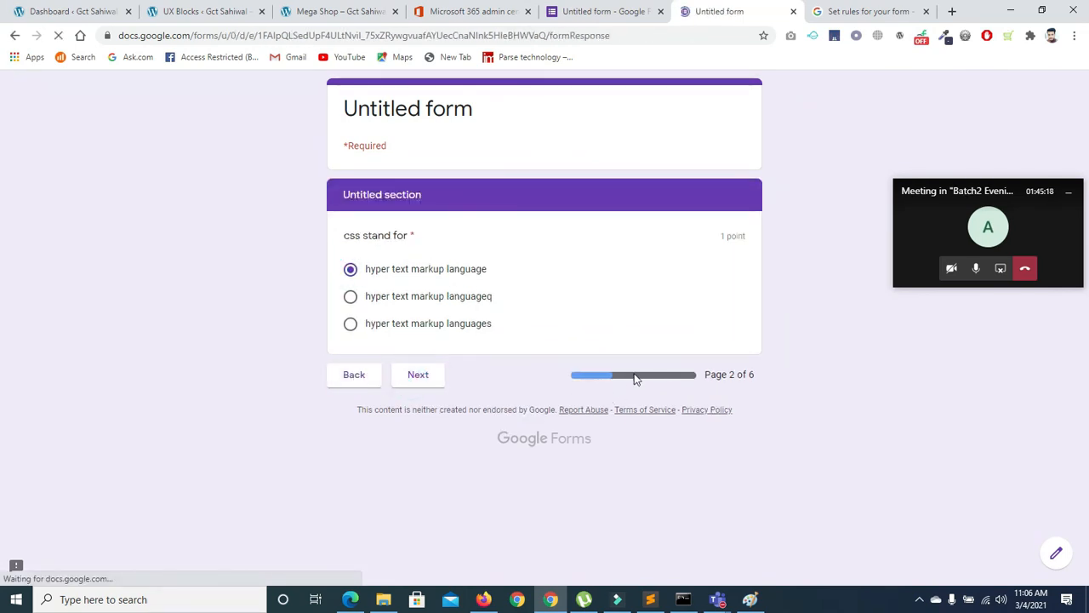
pyautogui.click(350, 269)
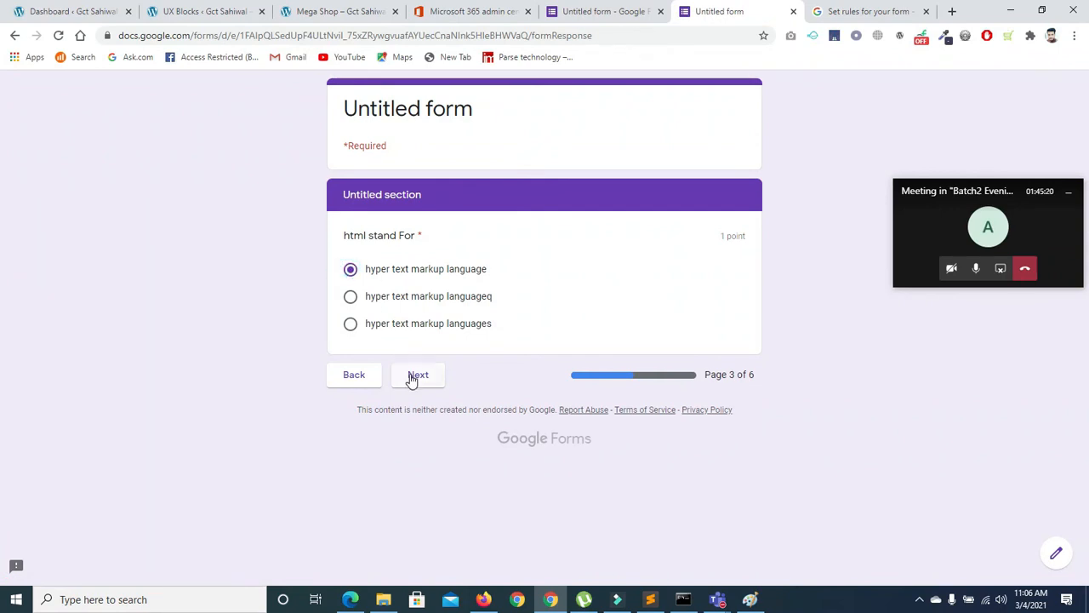
pyautogui.click(411, 379)
# Answer pages 4-6, picking hyper text markup languageq on pages 5 and 6, submit, and view the score
pyautogui.click(350, 270)
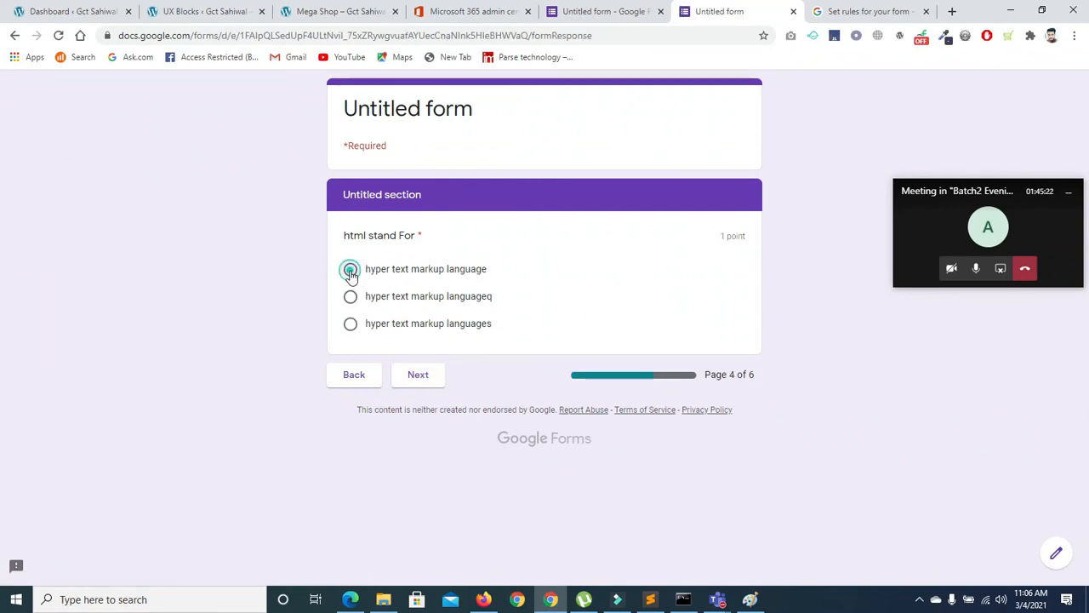
pyautogui.click(425, 379)
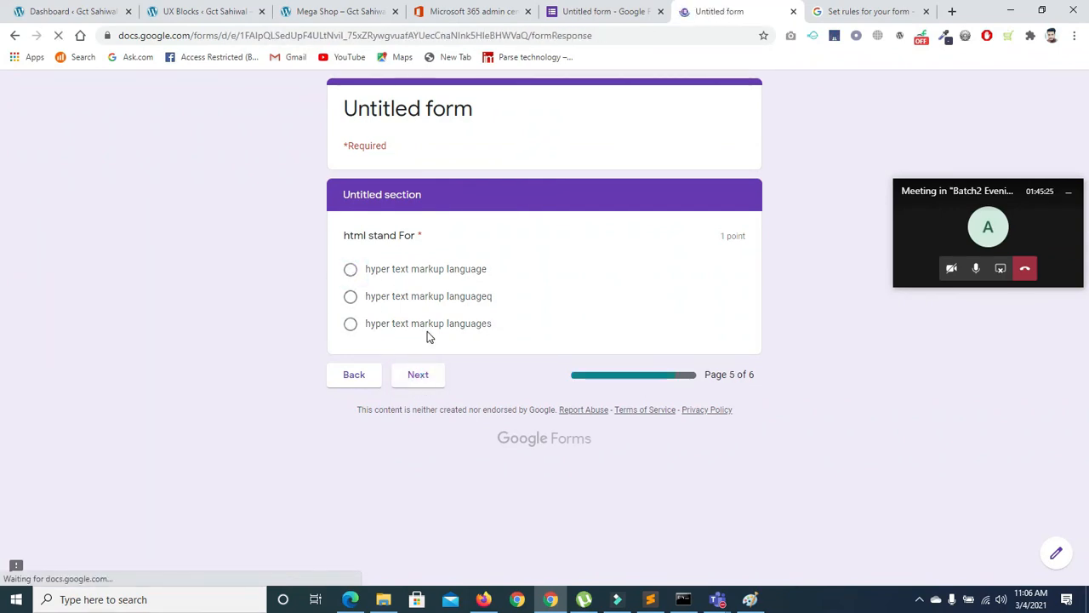
pyautogui.click(350, 296)
pyautogui.click(416, 388)
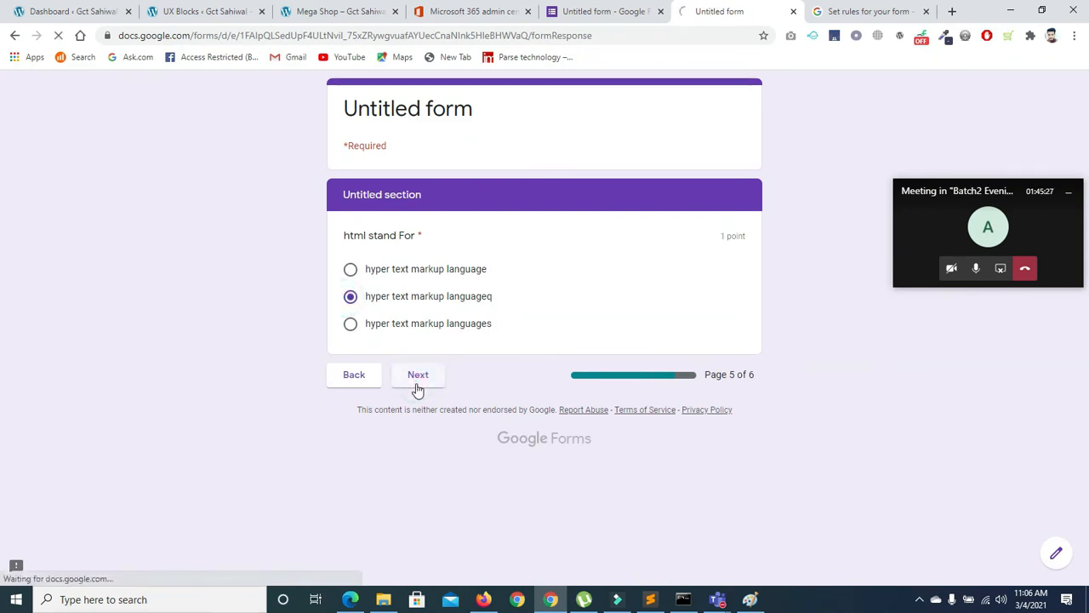
pyautogui.click(349, 296)
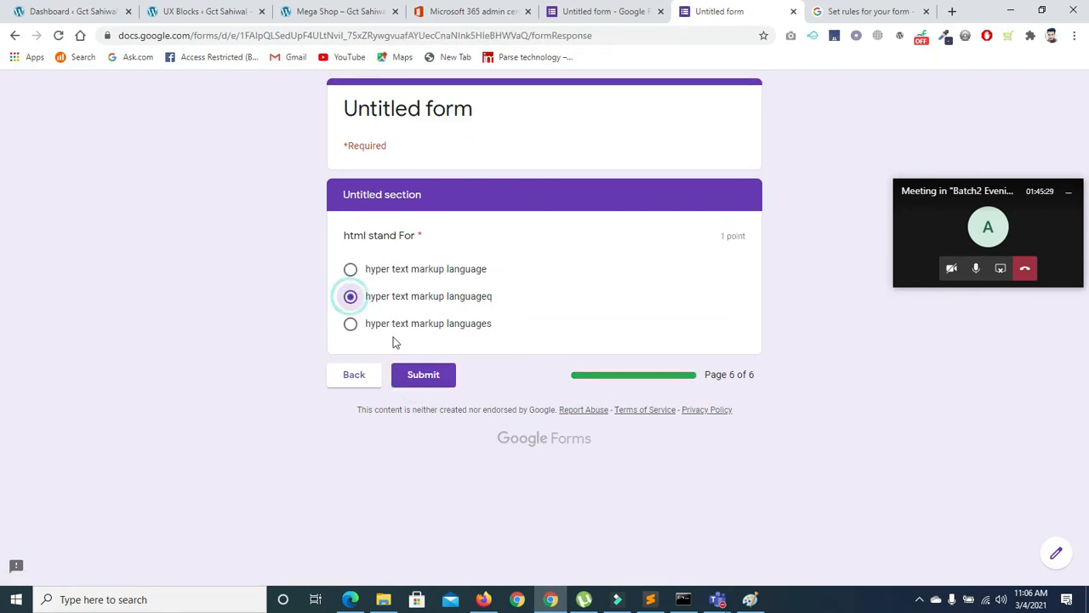
pyautogui.click(432, 380)
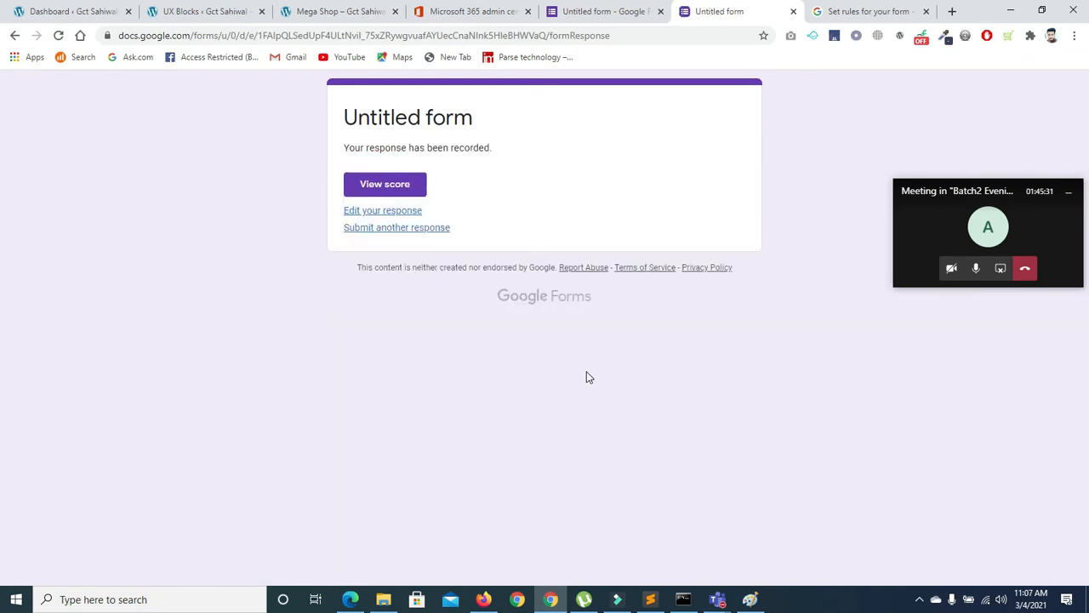
pyautogui.click(396, 186)
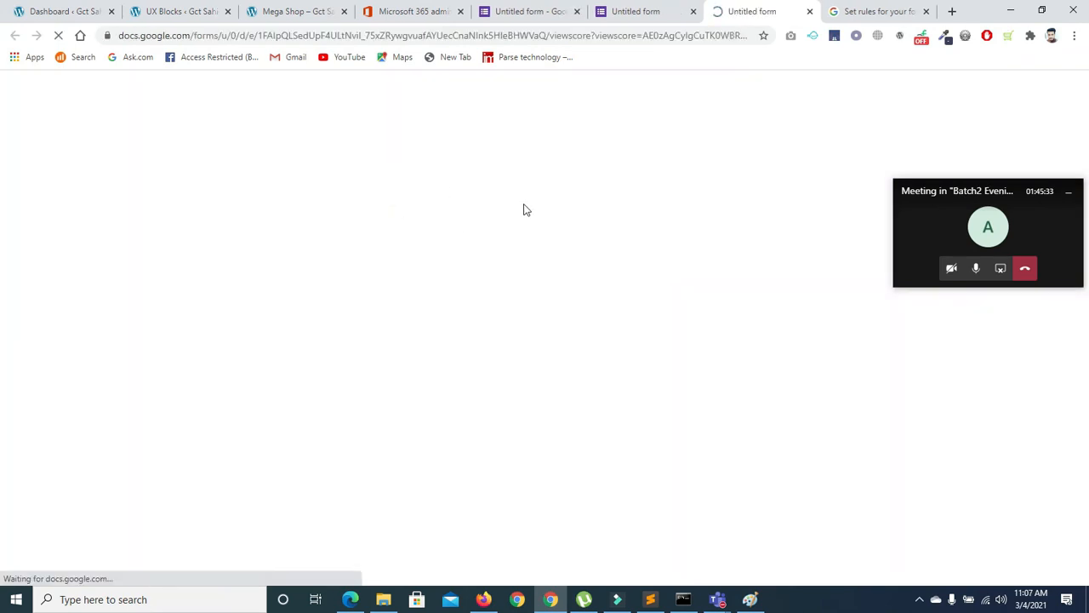
# Note the 3/6 total score, close the score tab, and return to the editor showing 2 responses
pyautogui.moveTo(719, 111); pyautogui.dragTo(751, 109)
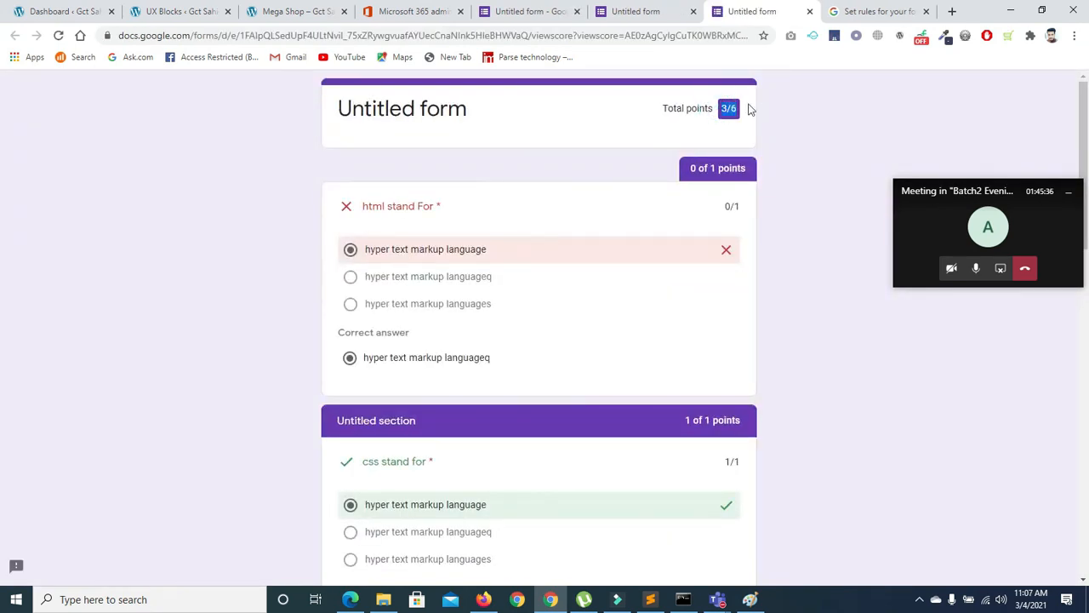
pyautogui.moveTo(1087, 190); pyautogui.dragTo(1063, 17)
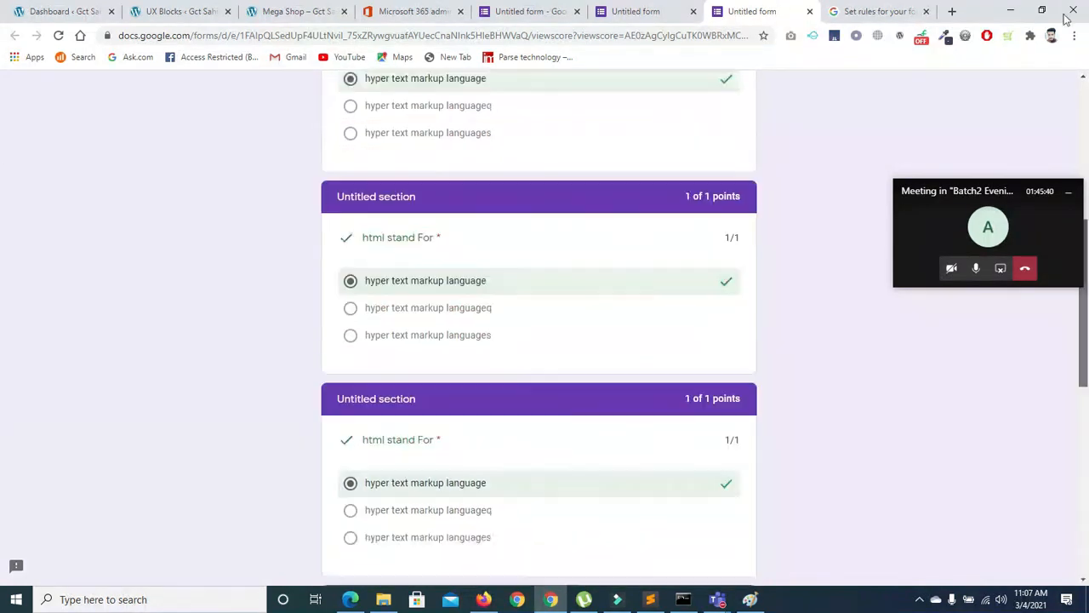
pyautogui.click(809, 11)
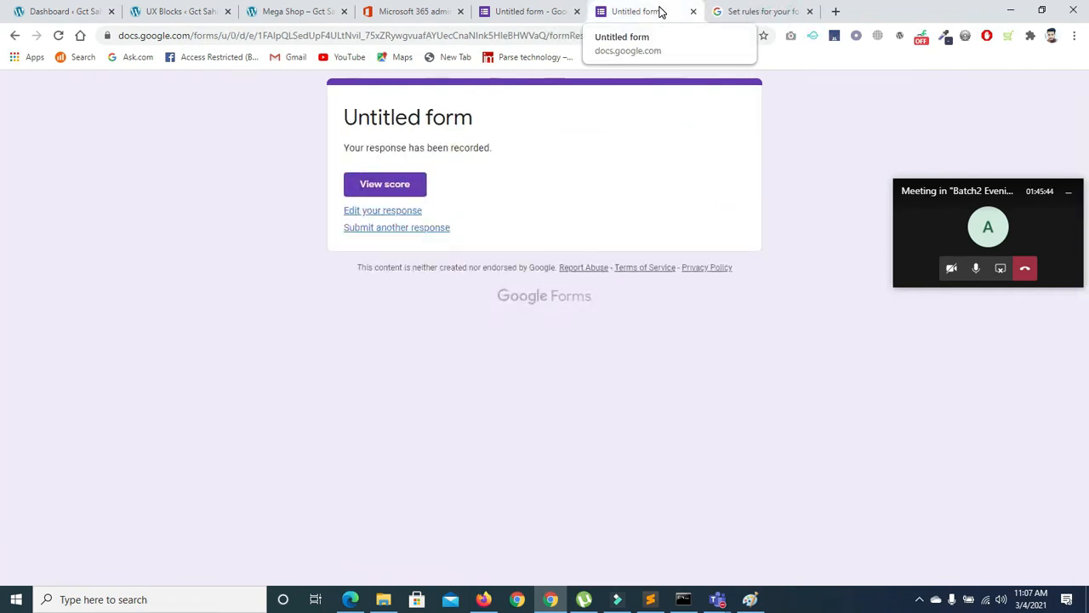
pyautogui.click(549, 19)
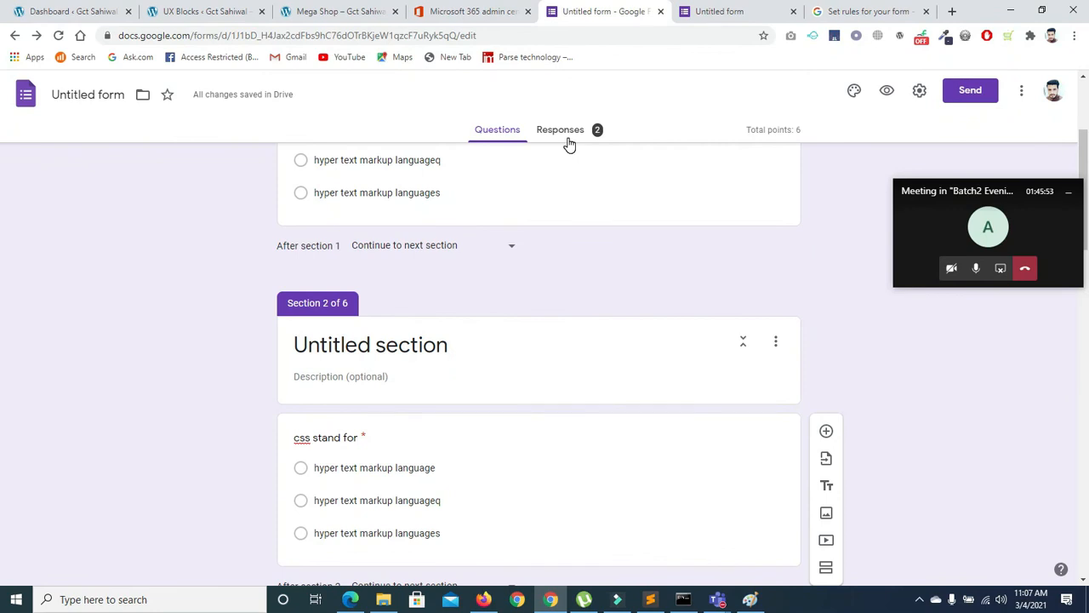
pyautogui.click(697, 13)
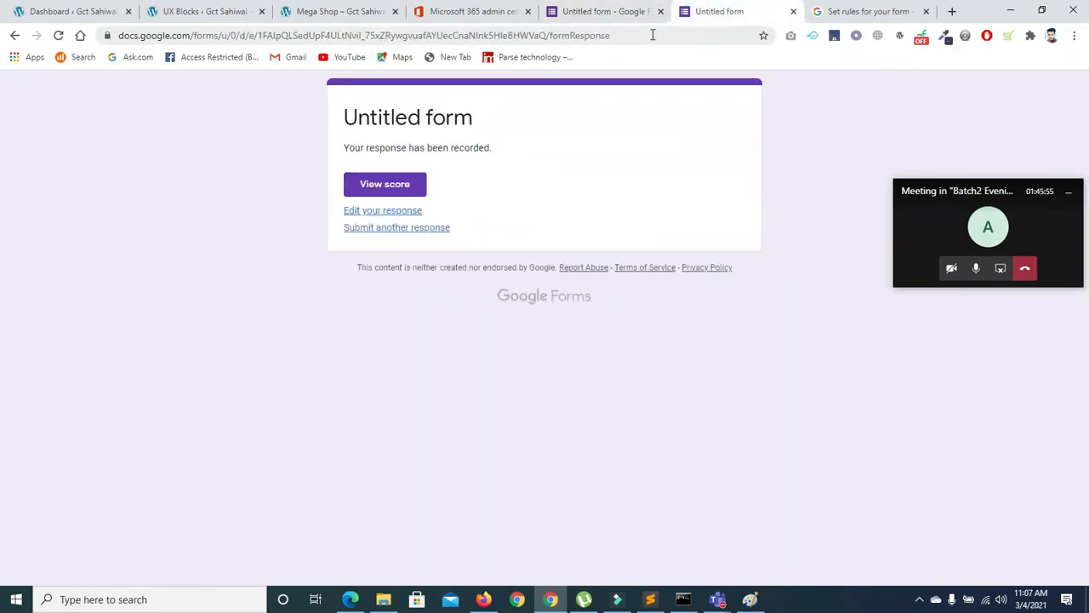
pyautogui.click(606, 12)
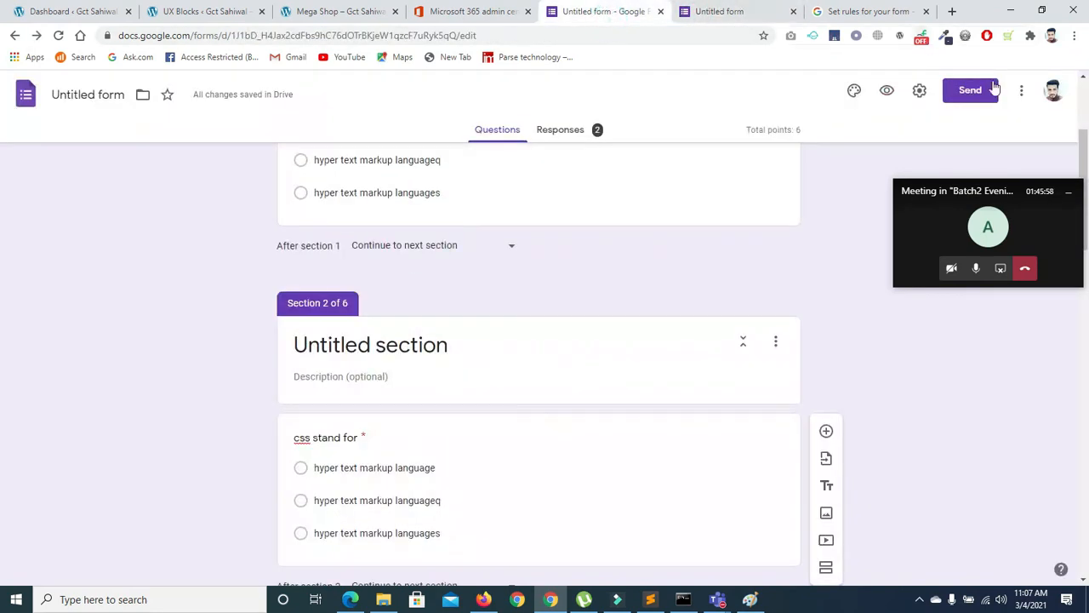
# Generate a shortened share link for the quiz and copy it to the clipboard
pyautogui.click(970, 92)
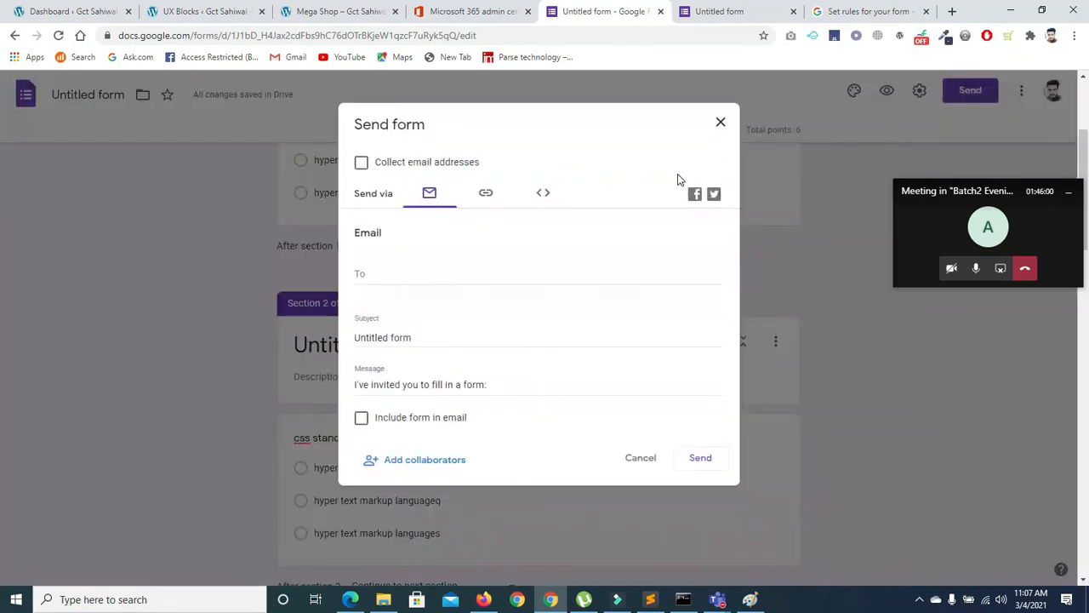
pyautogui.click(485, 195)
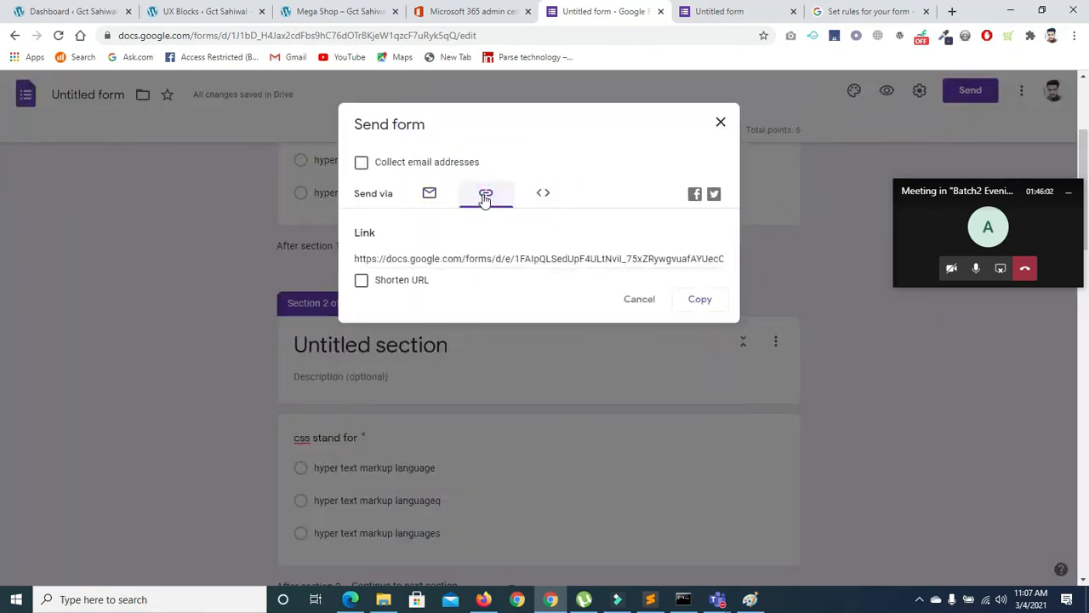
pyautogui.click(369, 280)
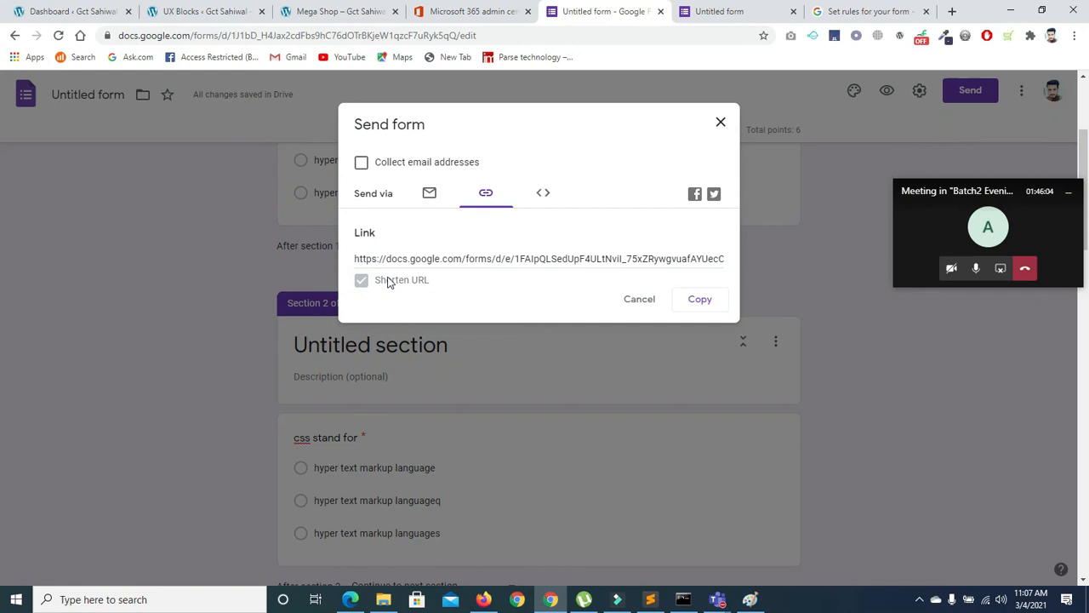
pyautogui.click(696, 300)
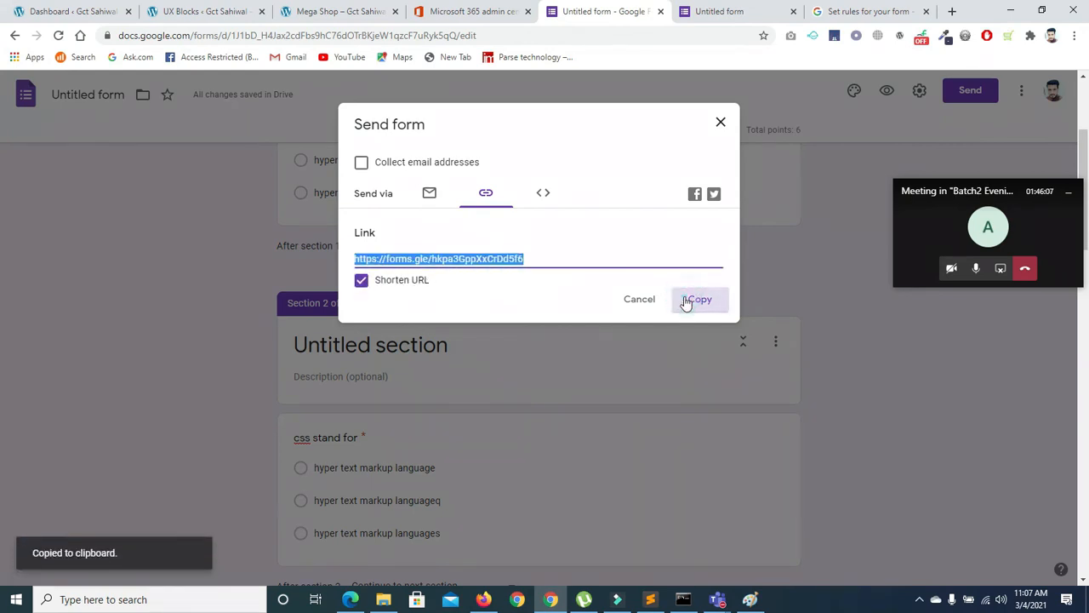
pyautogui.click(351, 599)
# Open the copied forms.gle link in Edge, then close the Send form dialog in the editor
pyautogui.click(860, 11)
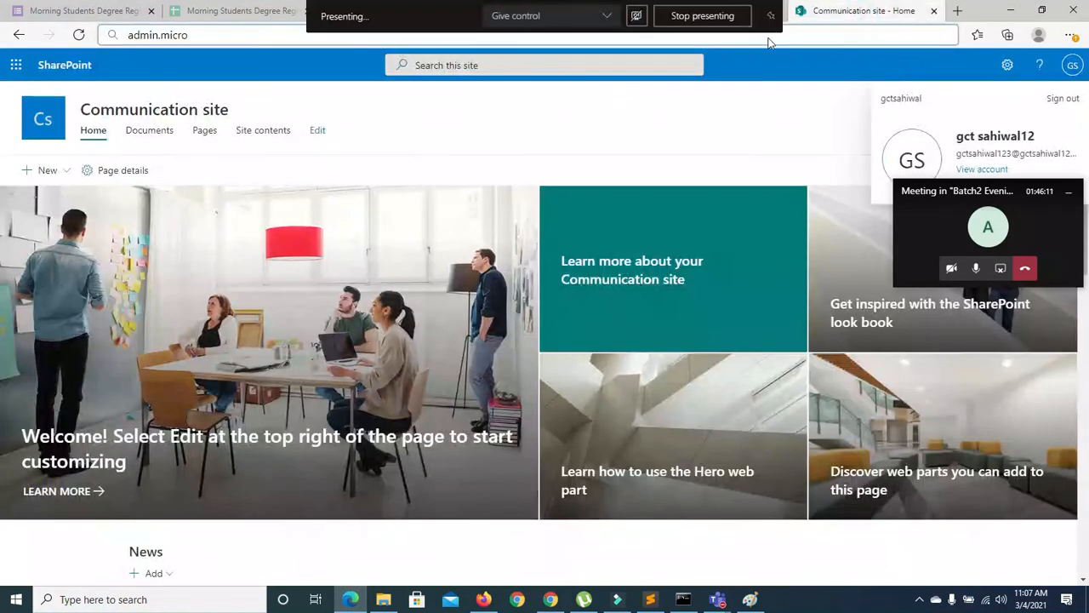
pyautogui.click(824, 34)
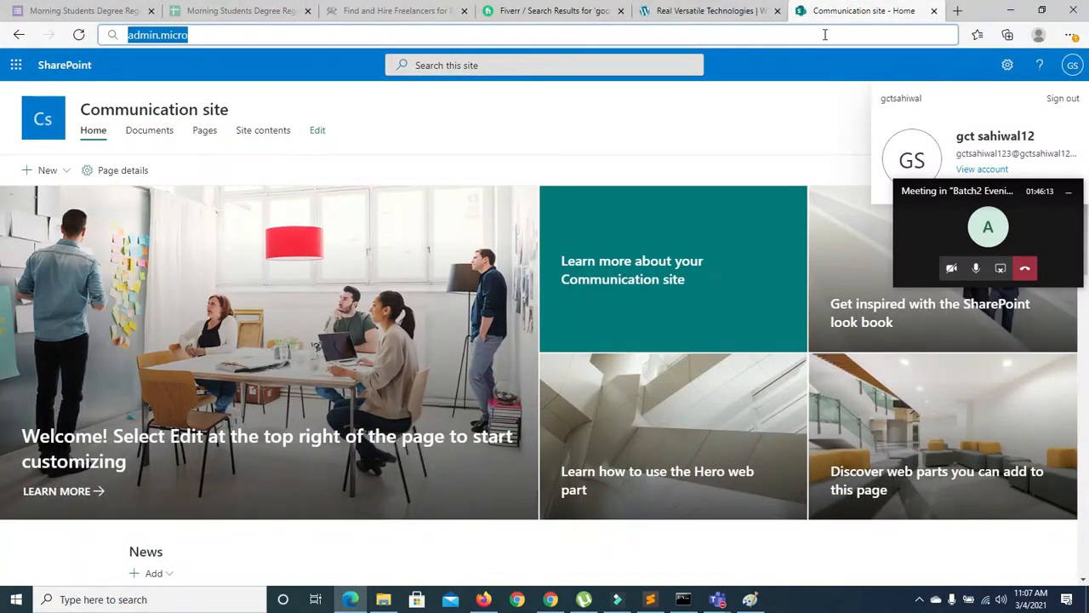
pyautogui.hotkey('ctrl', 'v')
pyautogui.press('Return')
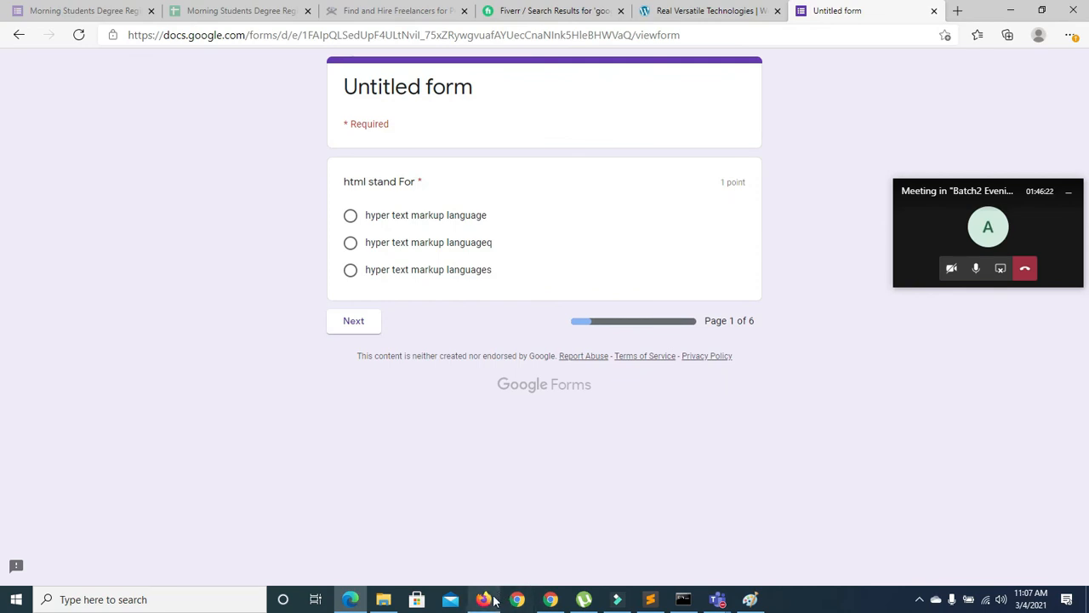
pyautogui.click(551, 597)
pyautogui.click(720, 124)
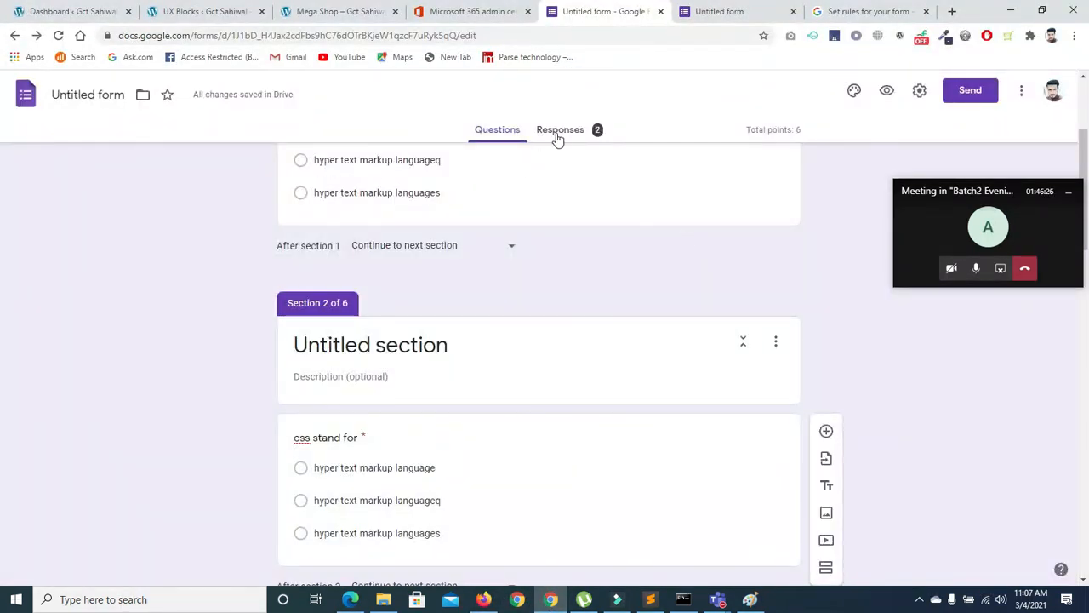
# Close the response-recorded browser tab and return to the form editor
pyautogui.click(705, 11)
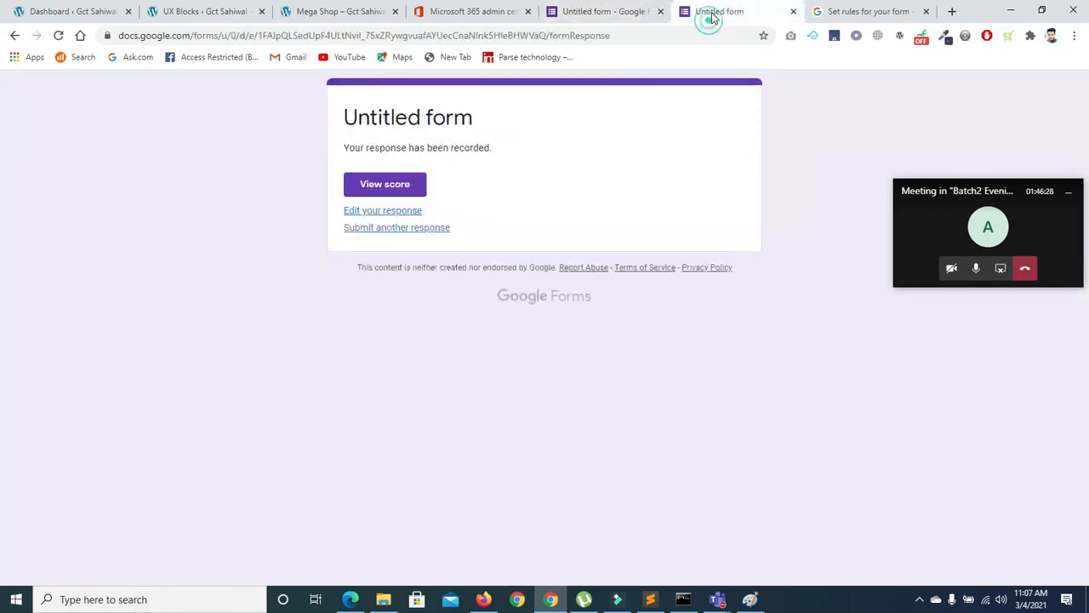
pyautogui.click(793, 11)
pyautogui.click(583, 14)
# Review the 2-response summary (average 2/6, median 1/6, range 1–3) after dismissing the tip
pyautogui.click(584, 129)
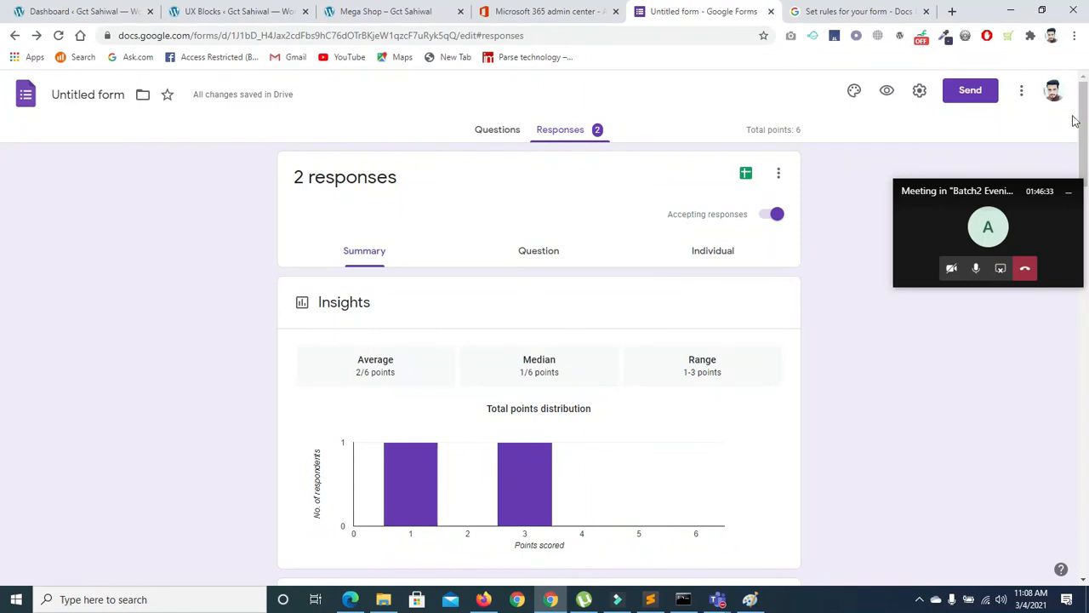
pyautogui.scroll(-8, 1074, 122)
pyautogui.moveTo(1087, 264); pyautogui.dragTo(1086, 323)
pyautogui.click(806, 305)
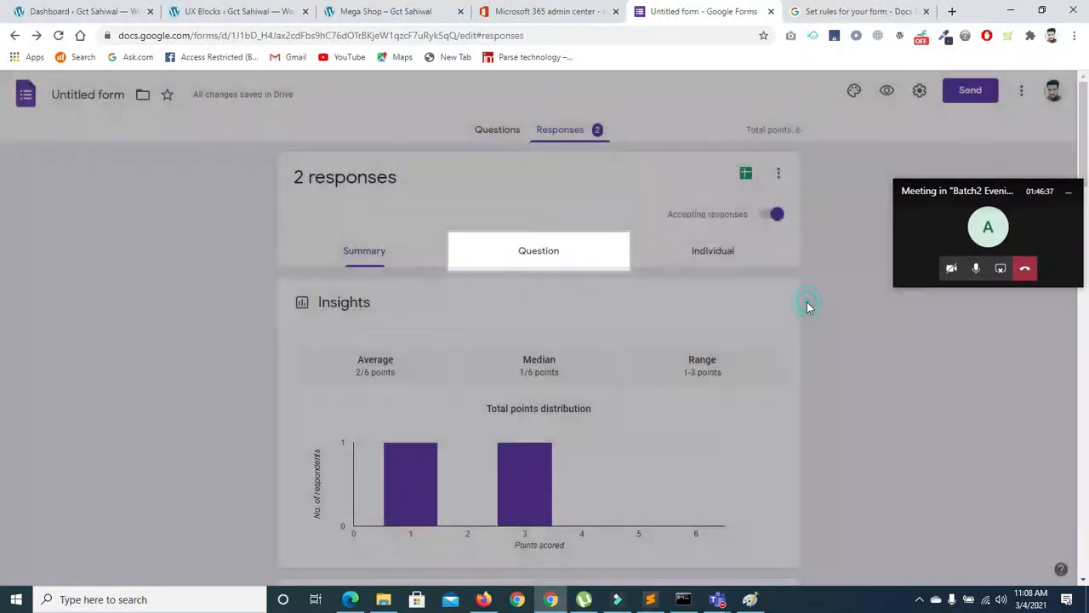
pyautogui.scroll(-10, 2, 416)
pyautogui.moveTo(1088, 412); pyautogui.dragTo(1084, 147)
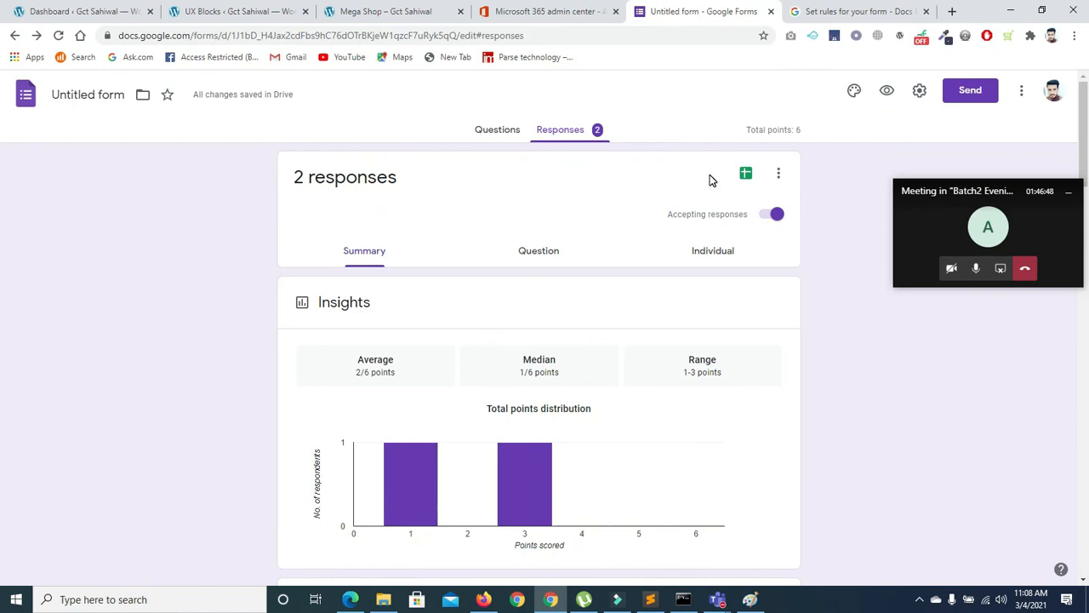
# Create a new linked responses spreadsheet named 'sample sheeet'
pyautogui.click(744, 175)
pyautogui.tripleClick(555, 168)
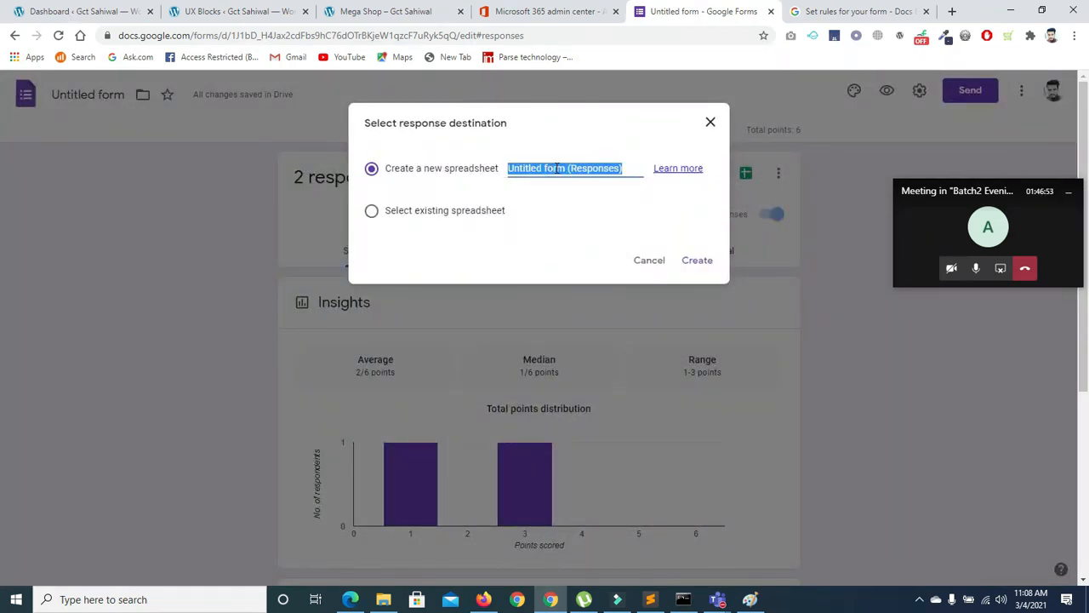
pyautogui.press('BackSpace')
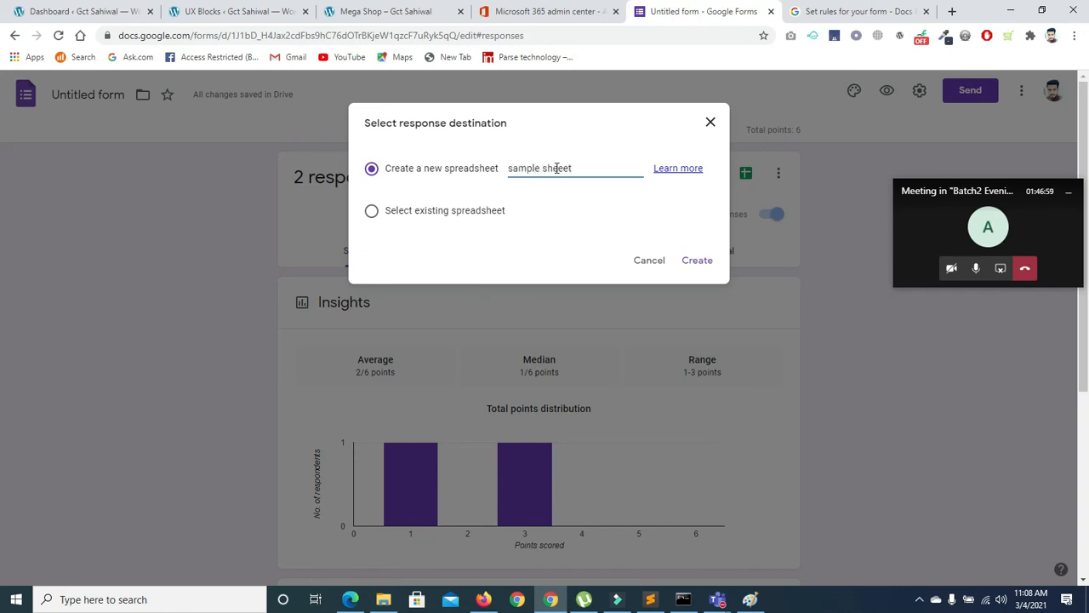
pyautogui.click(691, 262)
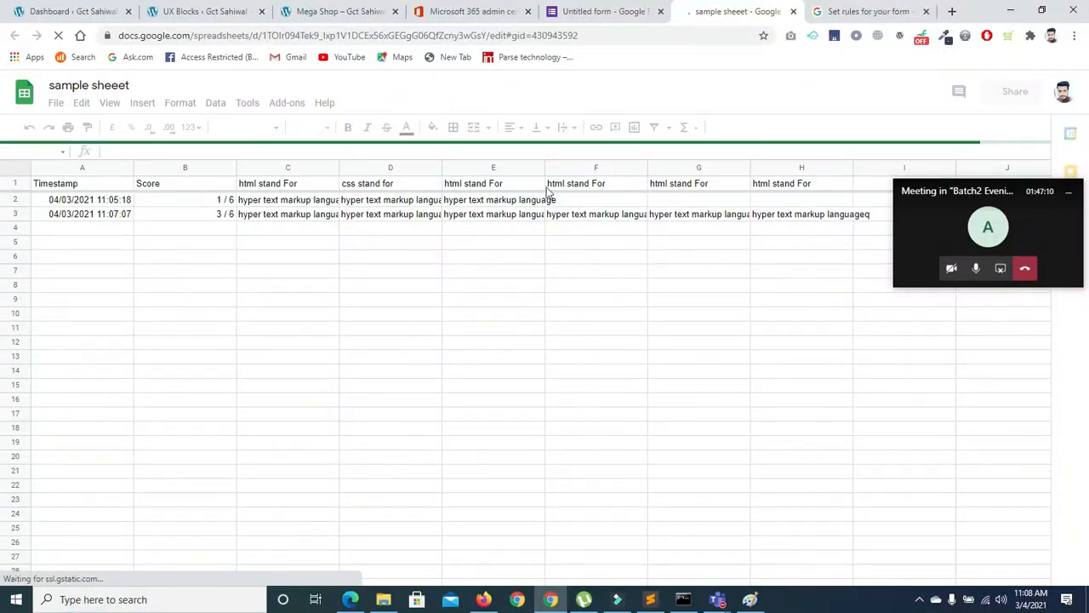
# Check the 1/6 and 3/6 scores in the sheet, then go back to the Forms responses summary
pyautogui.moveTo(978, 223); pyautogui.dragTo(994, 361)
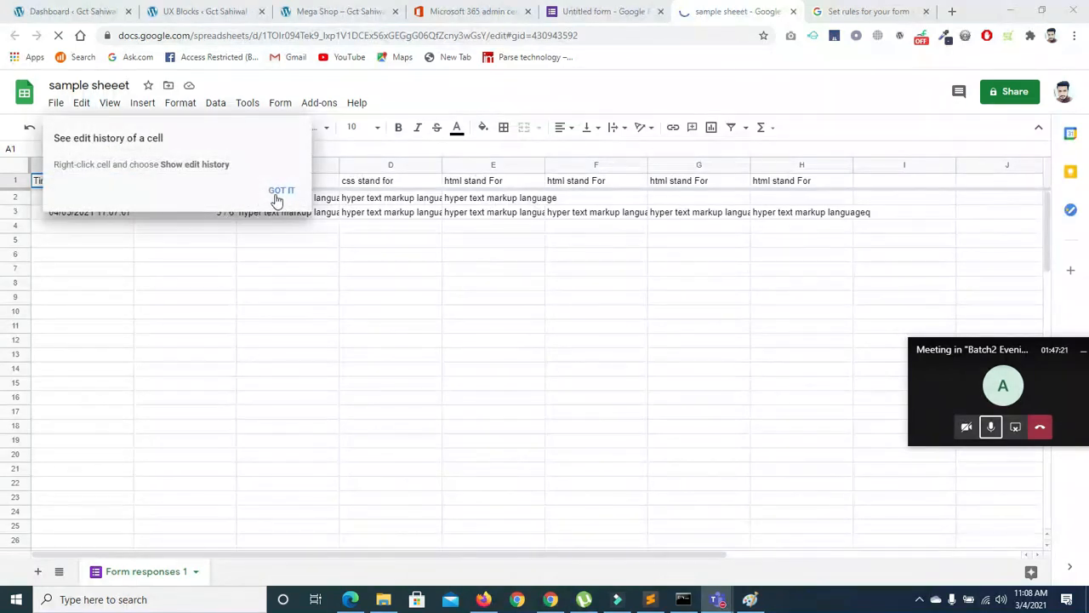
pyautogui.click(277, 194)
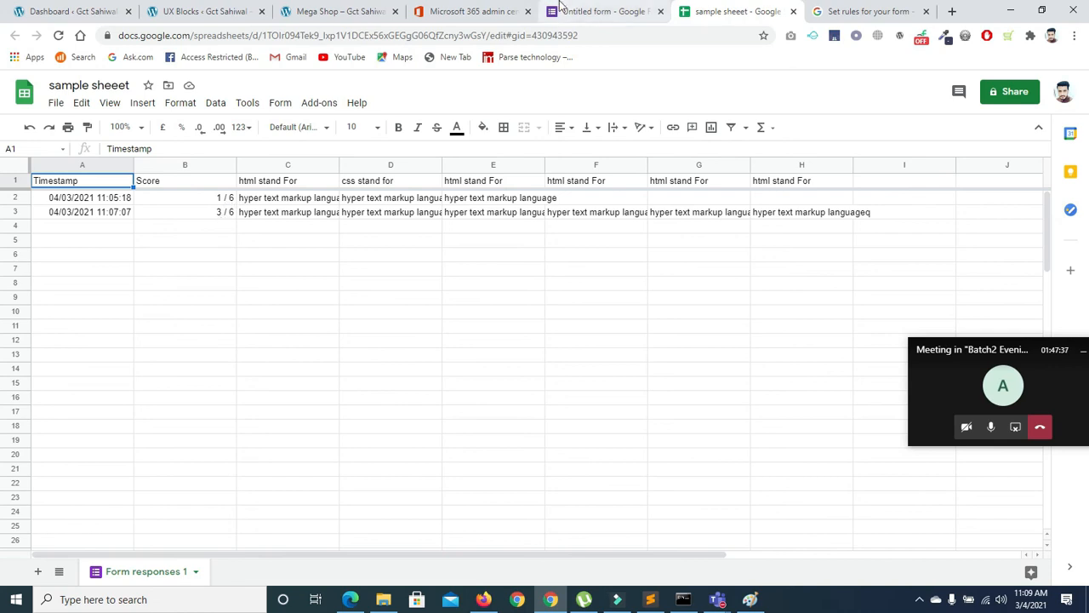
pyautogui.click(602, 12)
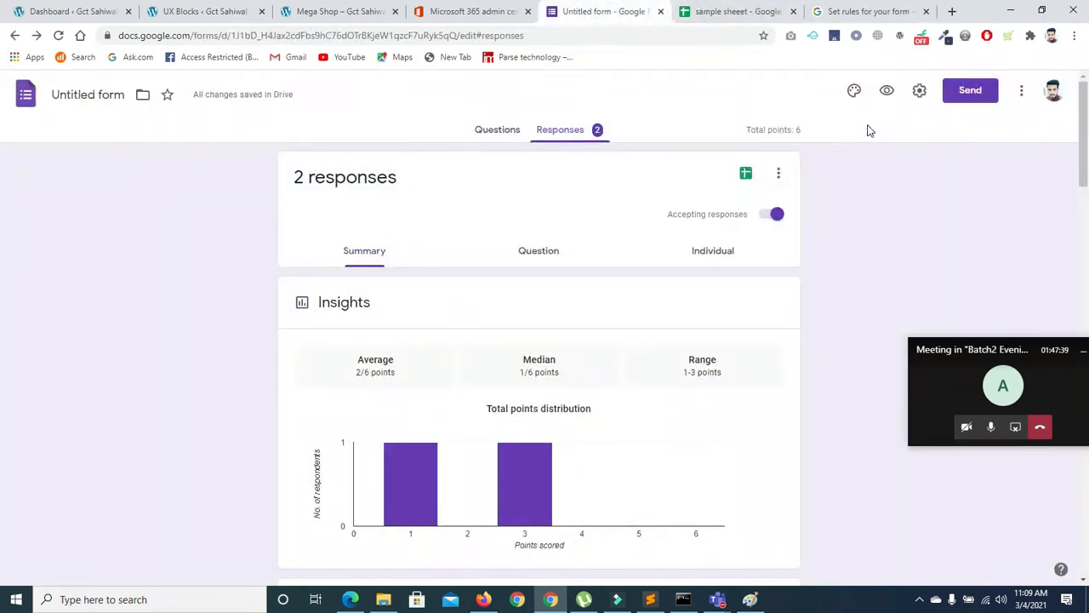